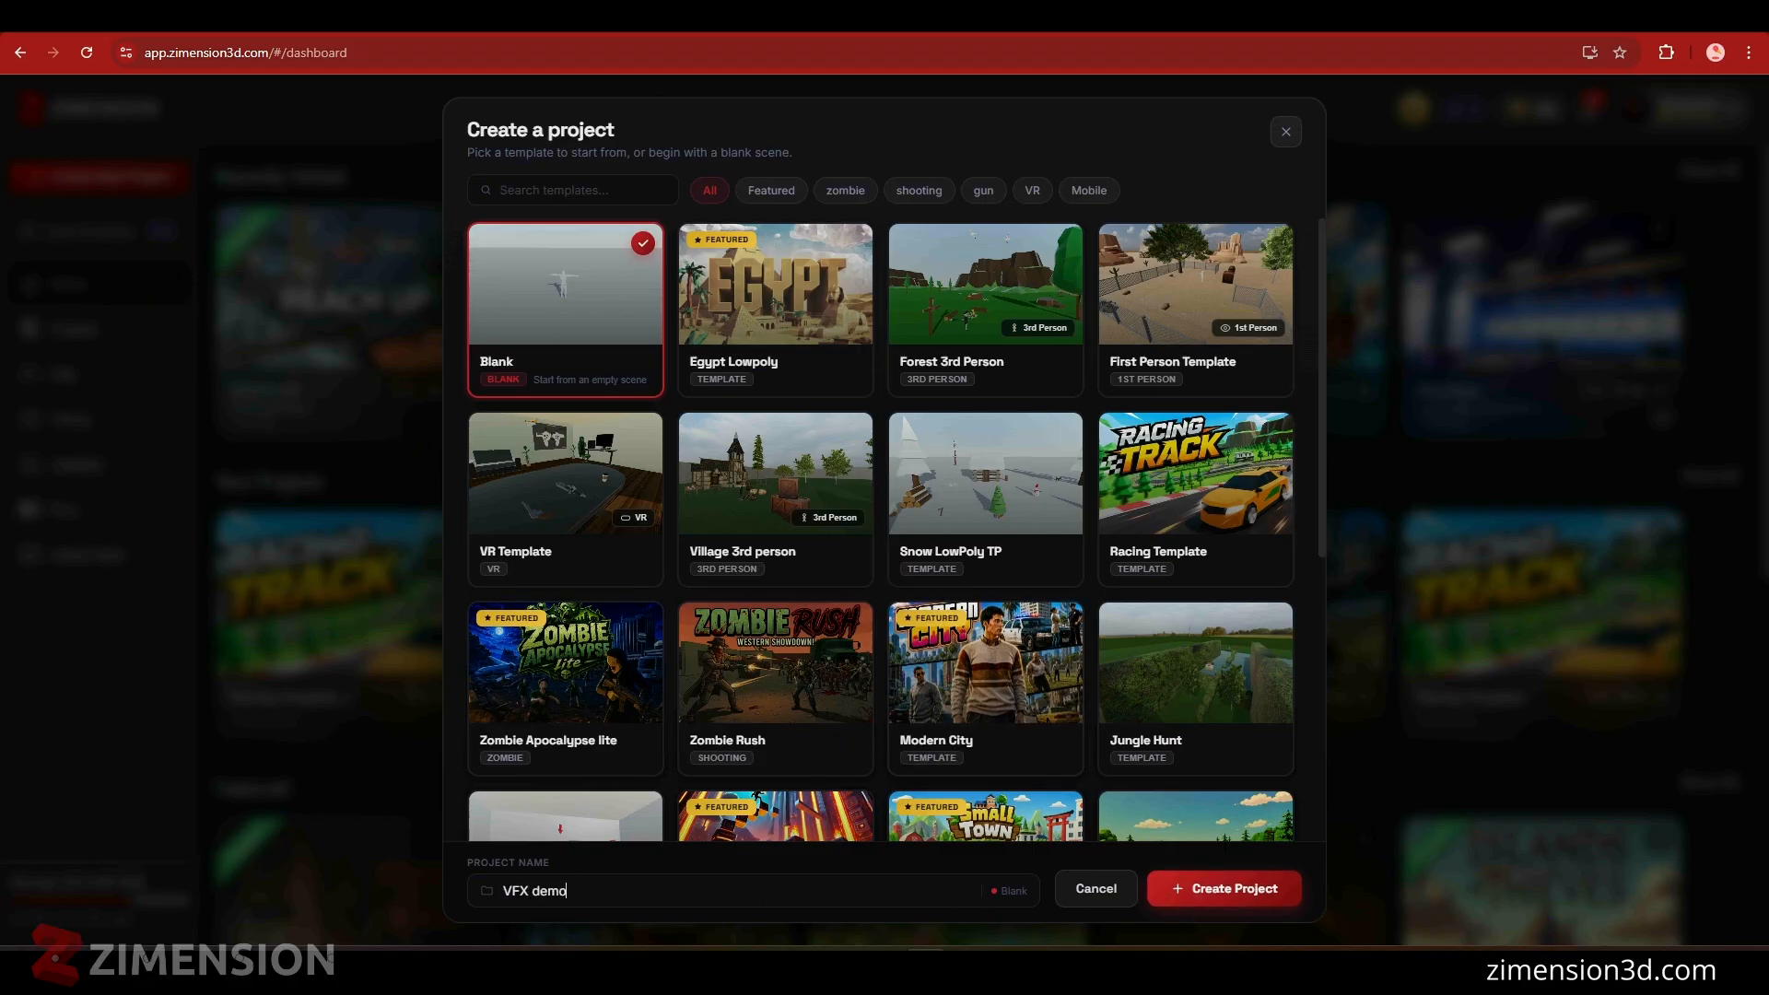
# - Create the blank project VFX demo and change its background environment to Space and stars
pyautogui.click(1169, 885)
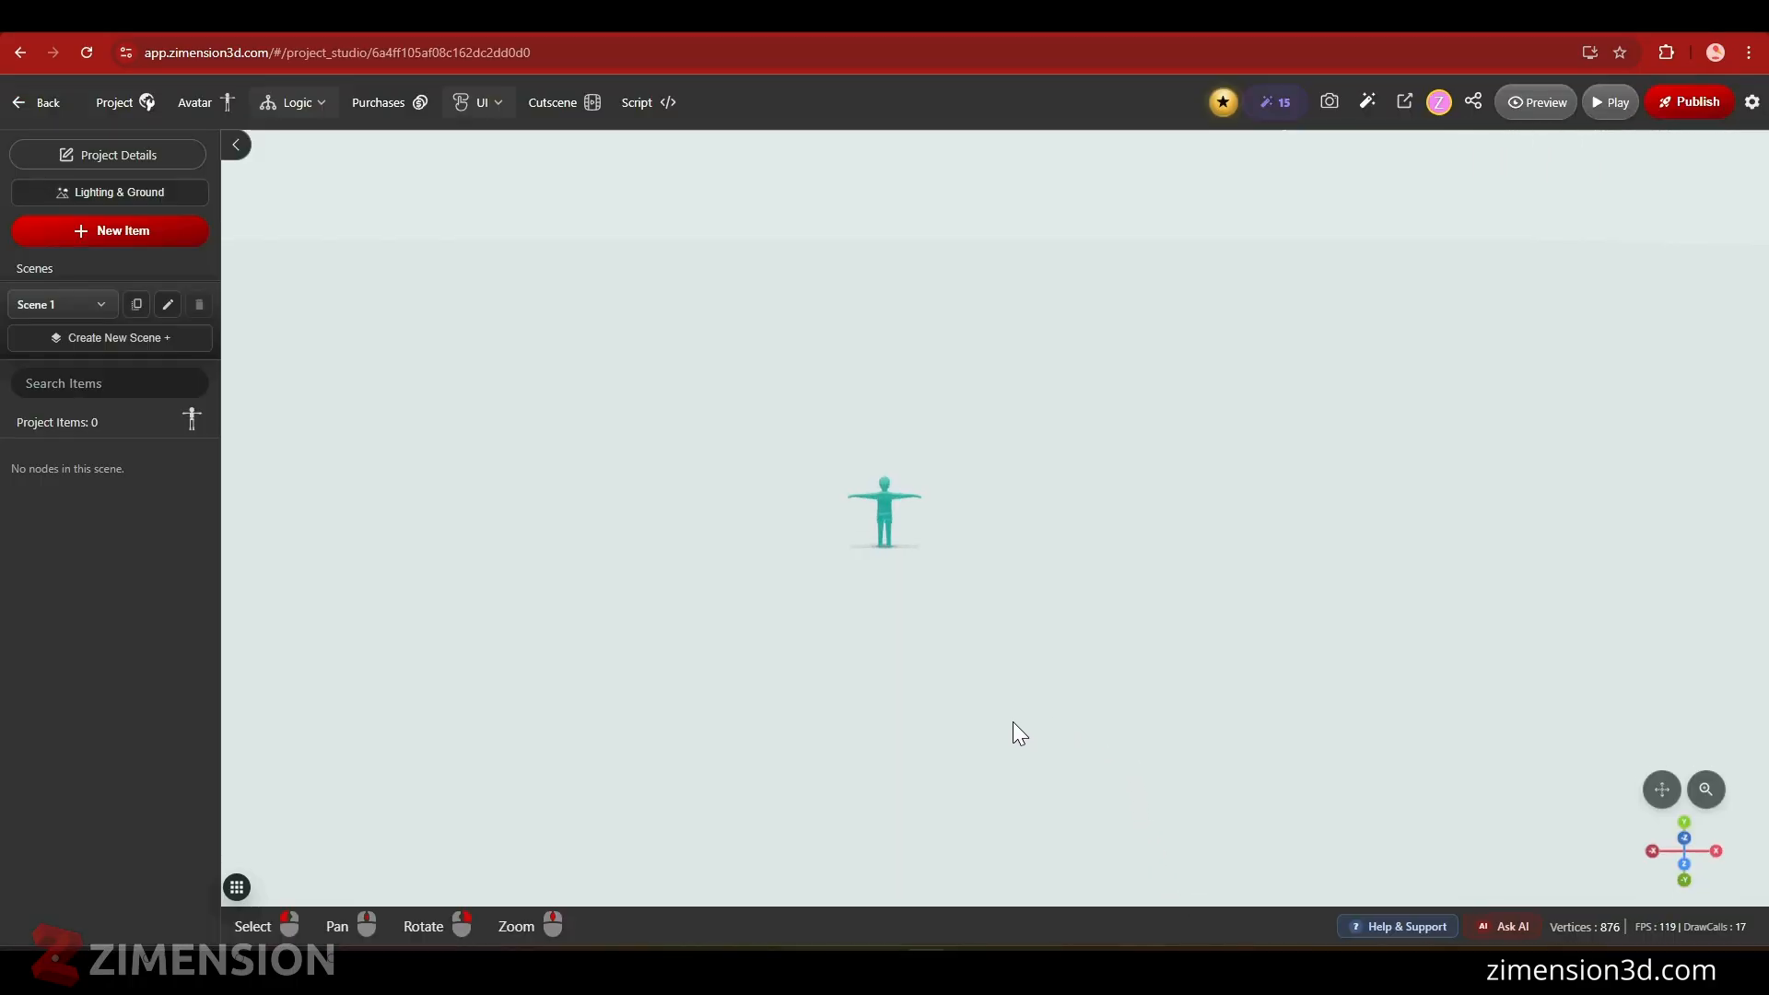
pyautogui.click(100, 208)
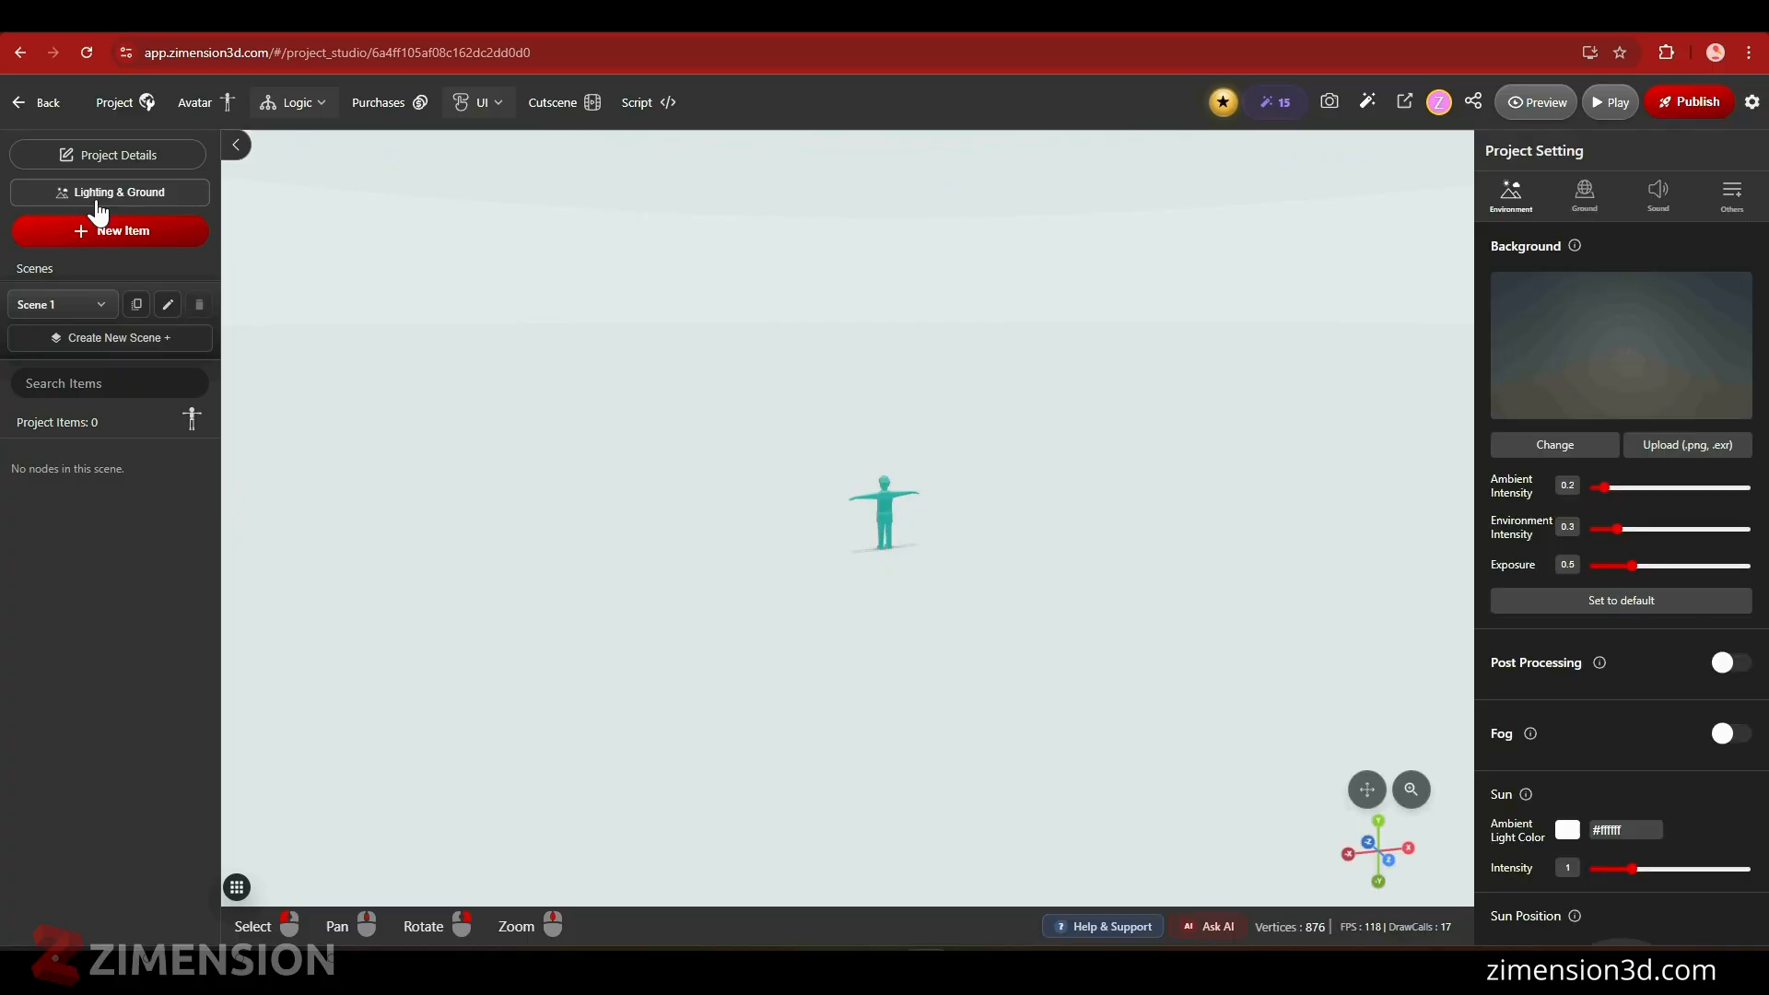
pyautogui.click(1554, 446)
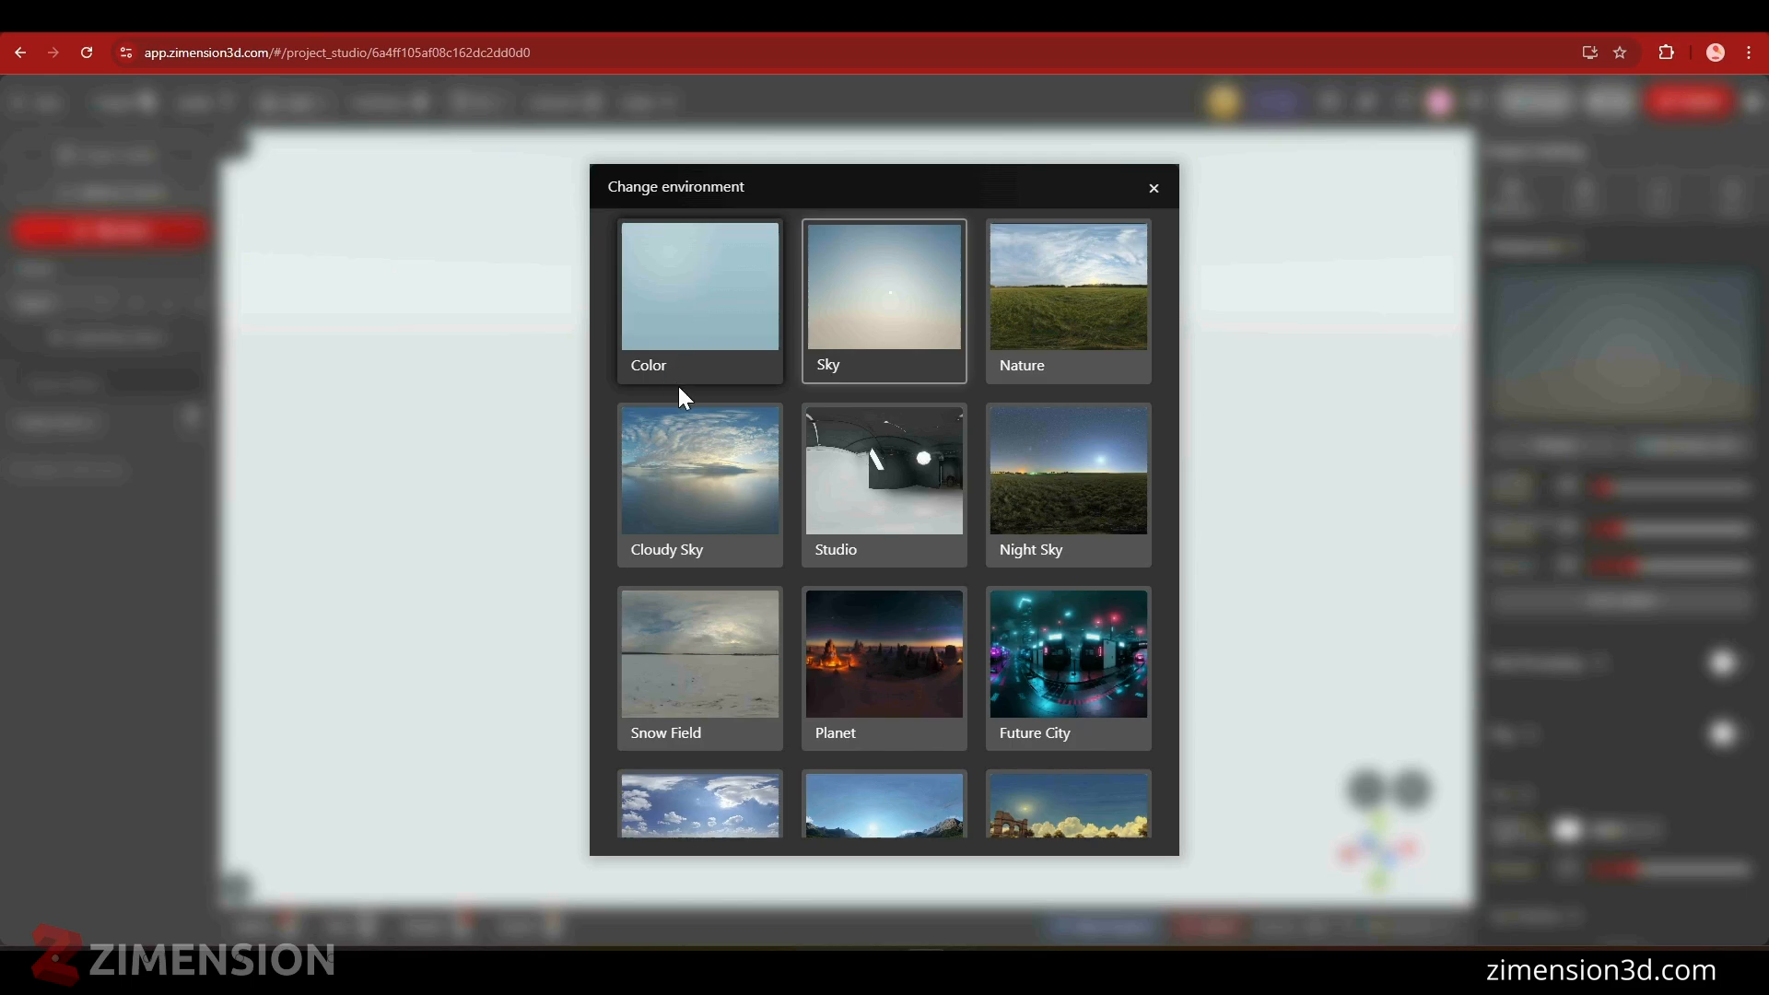
pyautogui.scroll(-7, 835, 501)
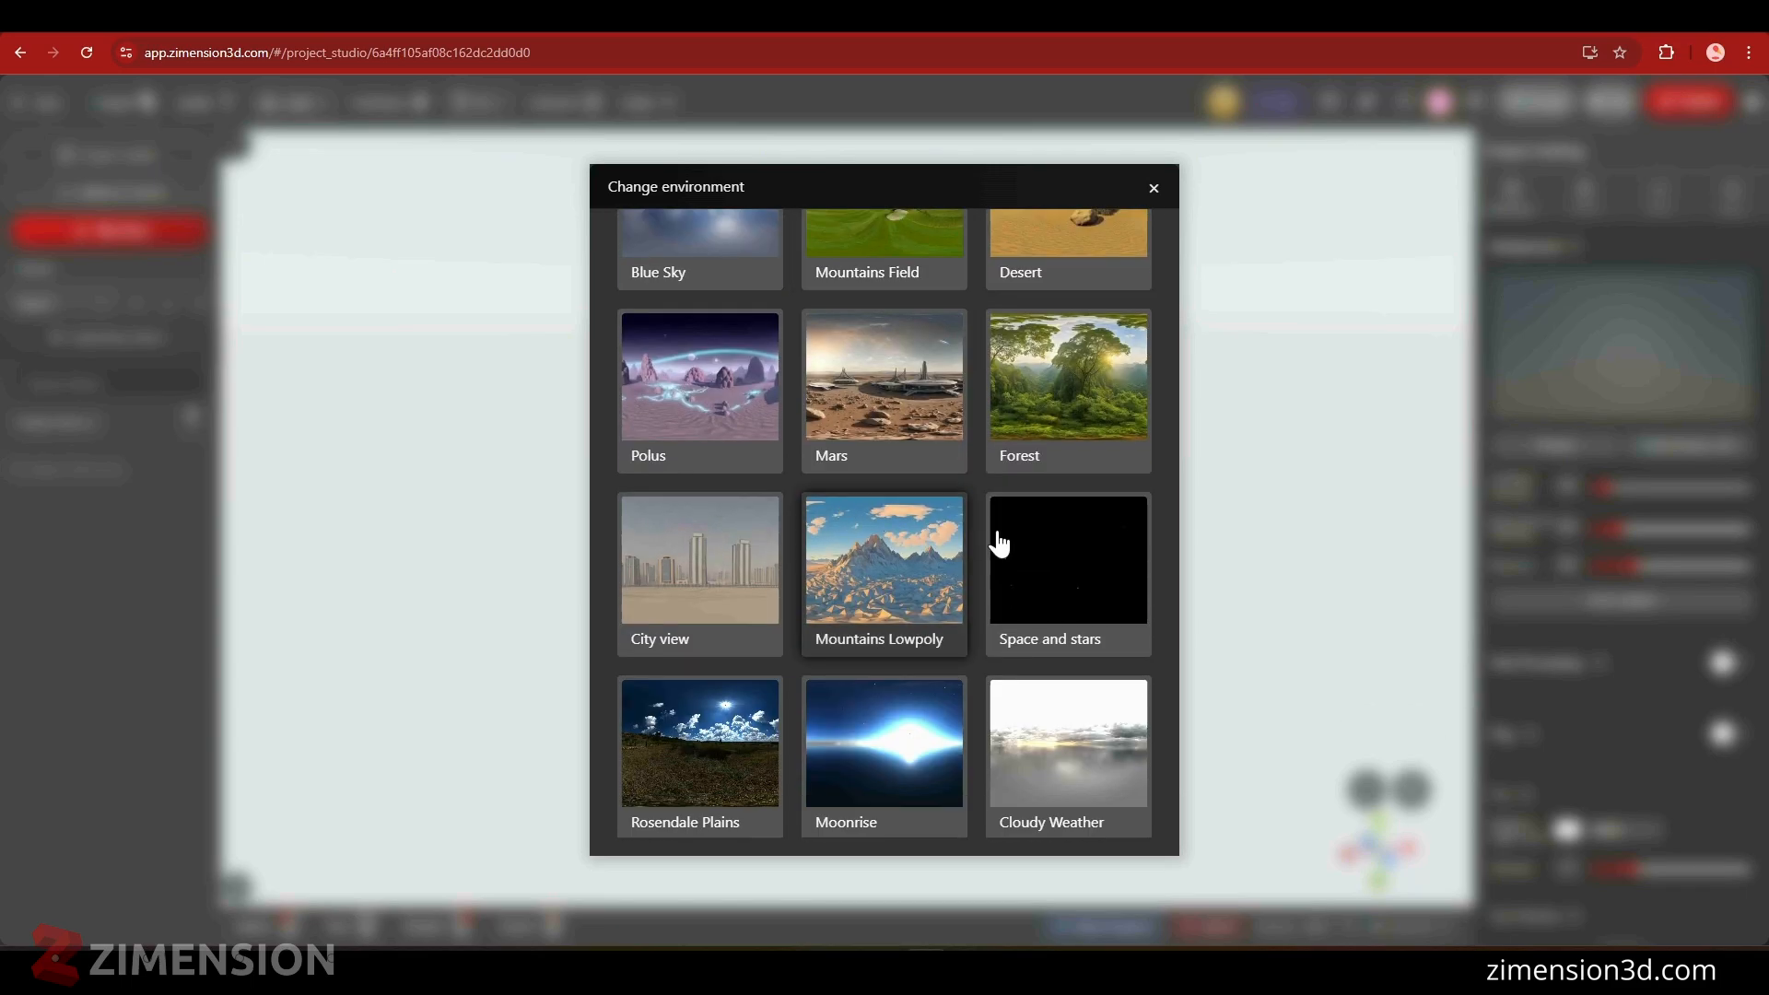
pyautogui.click(1067, 539)
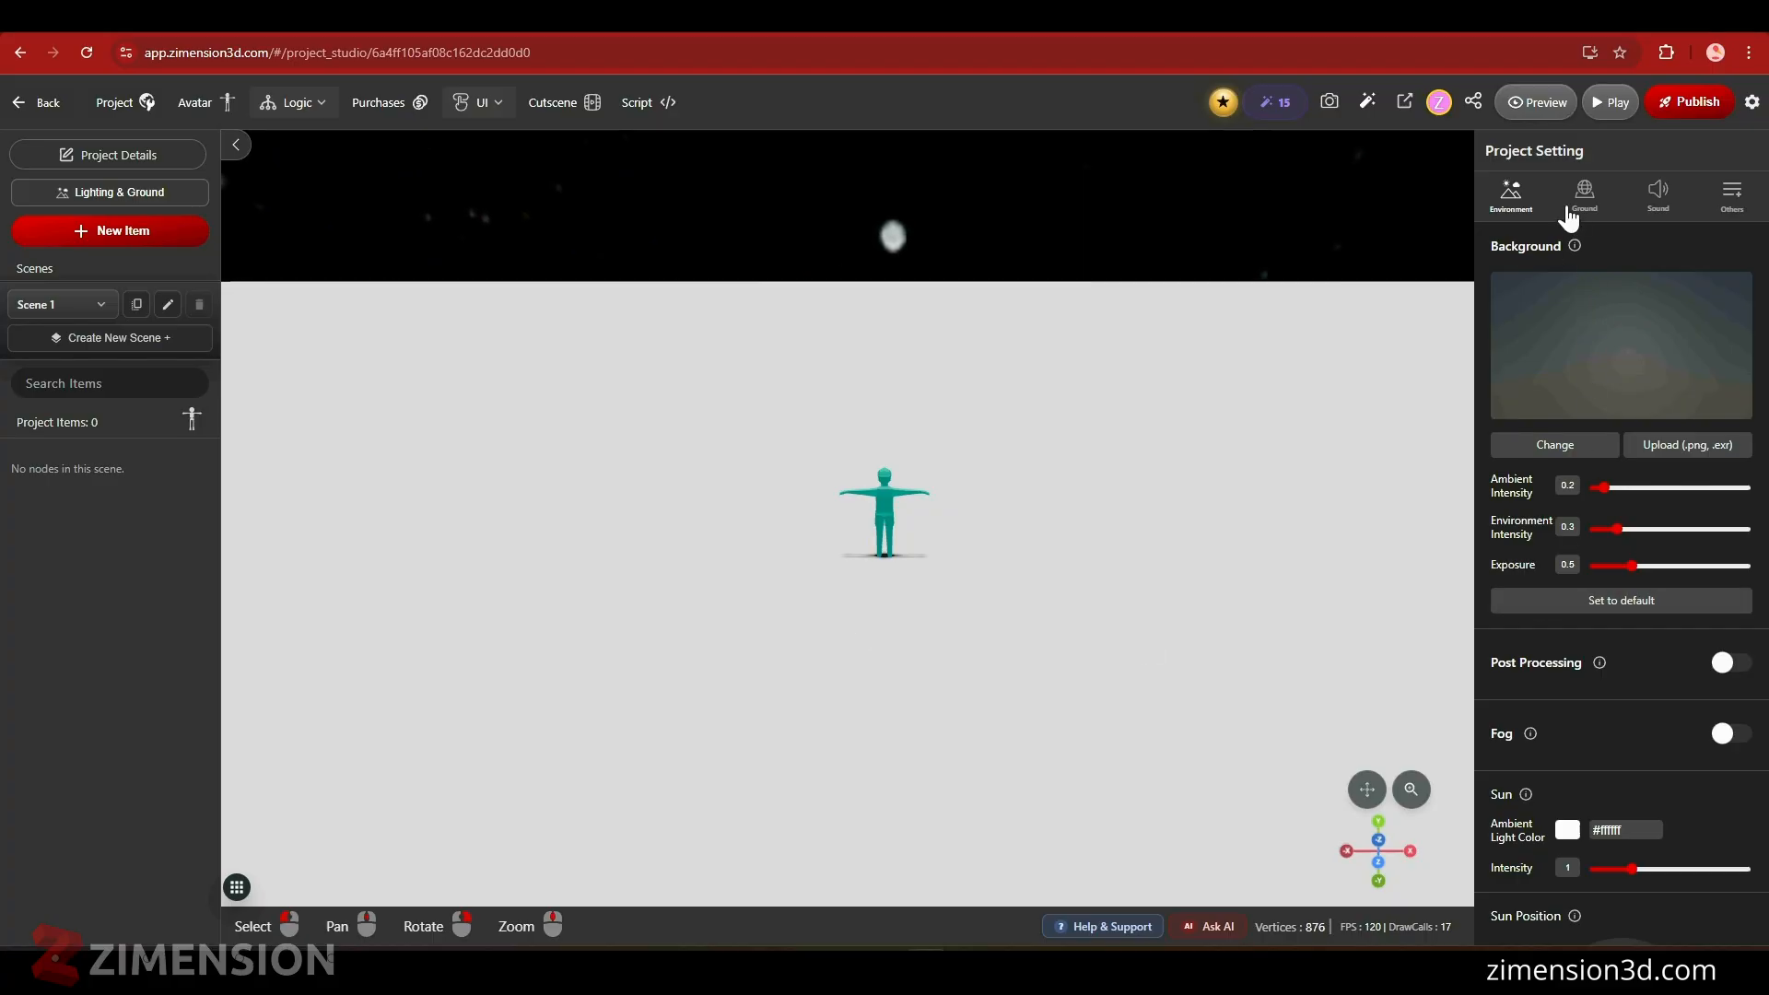
# - Set the ground color to black (#000000), keeping the Plane ground type
pyautogui.click(1583, 196)
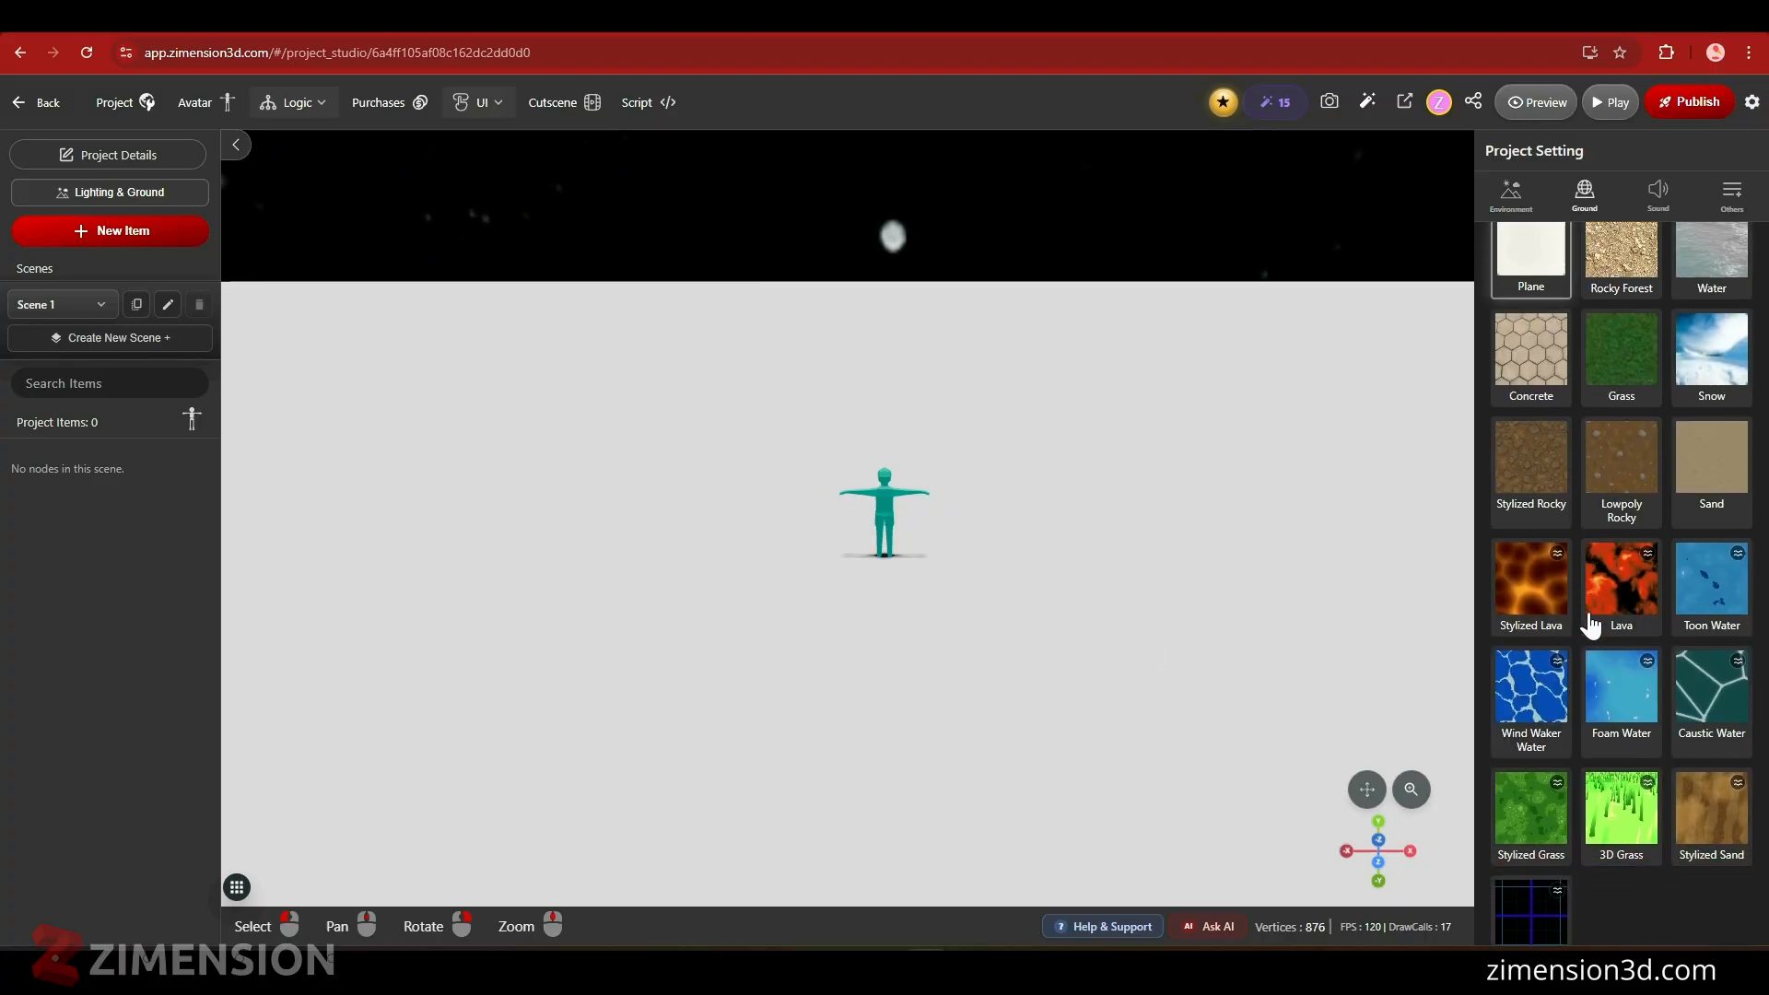
pyautogui.scroll(-3, 1587, 620)
pyautogui.scroll(3, 1594, 650)
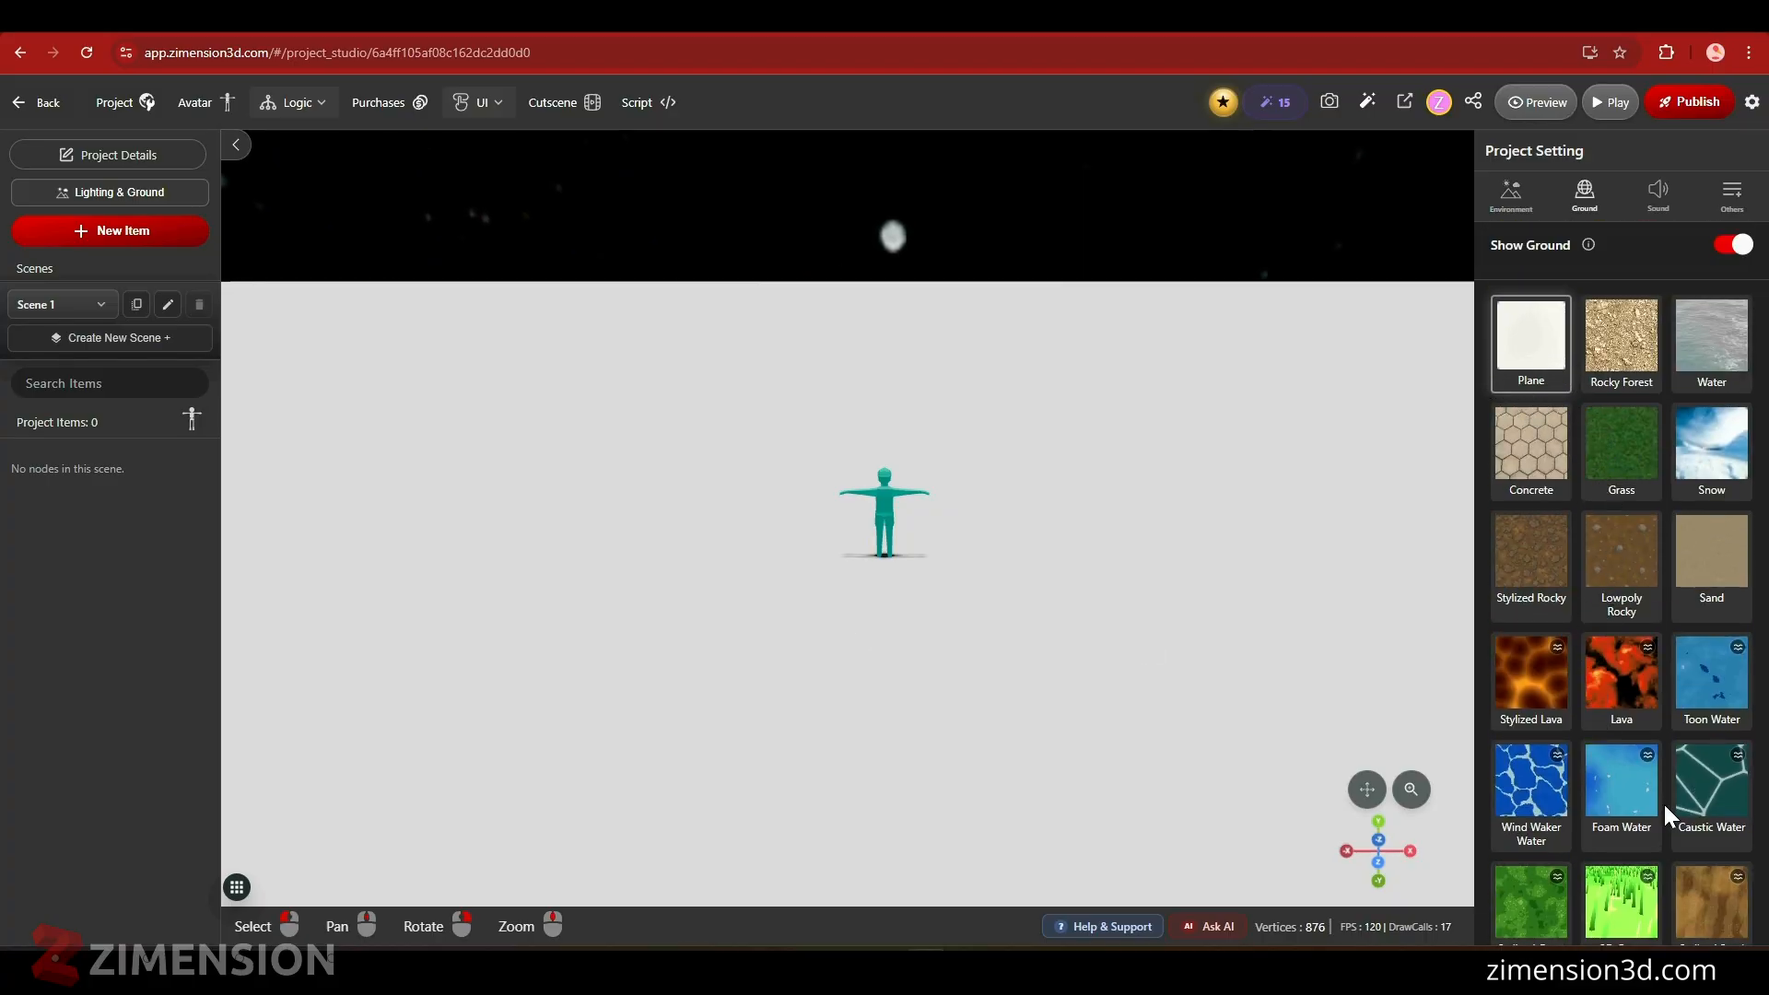
pyautogui.scroll(-5, 1659, 815)
pyautogui.click(1568, 588)
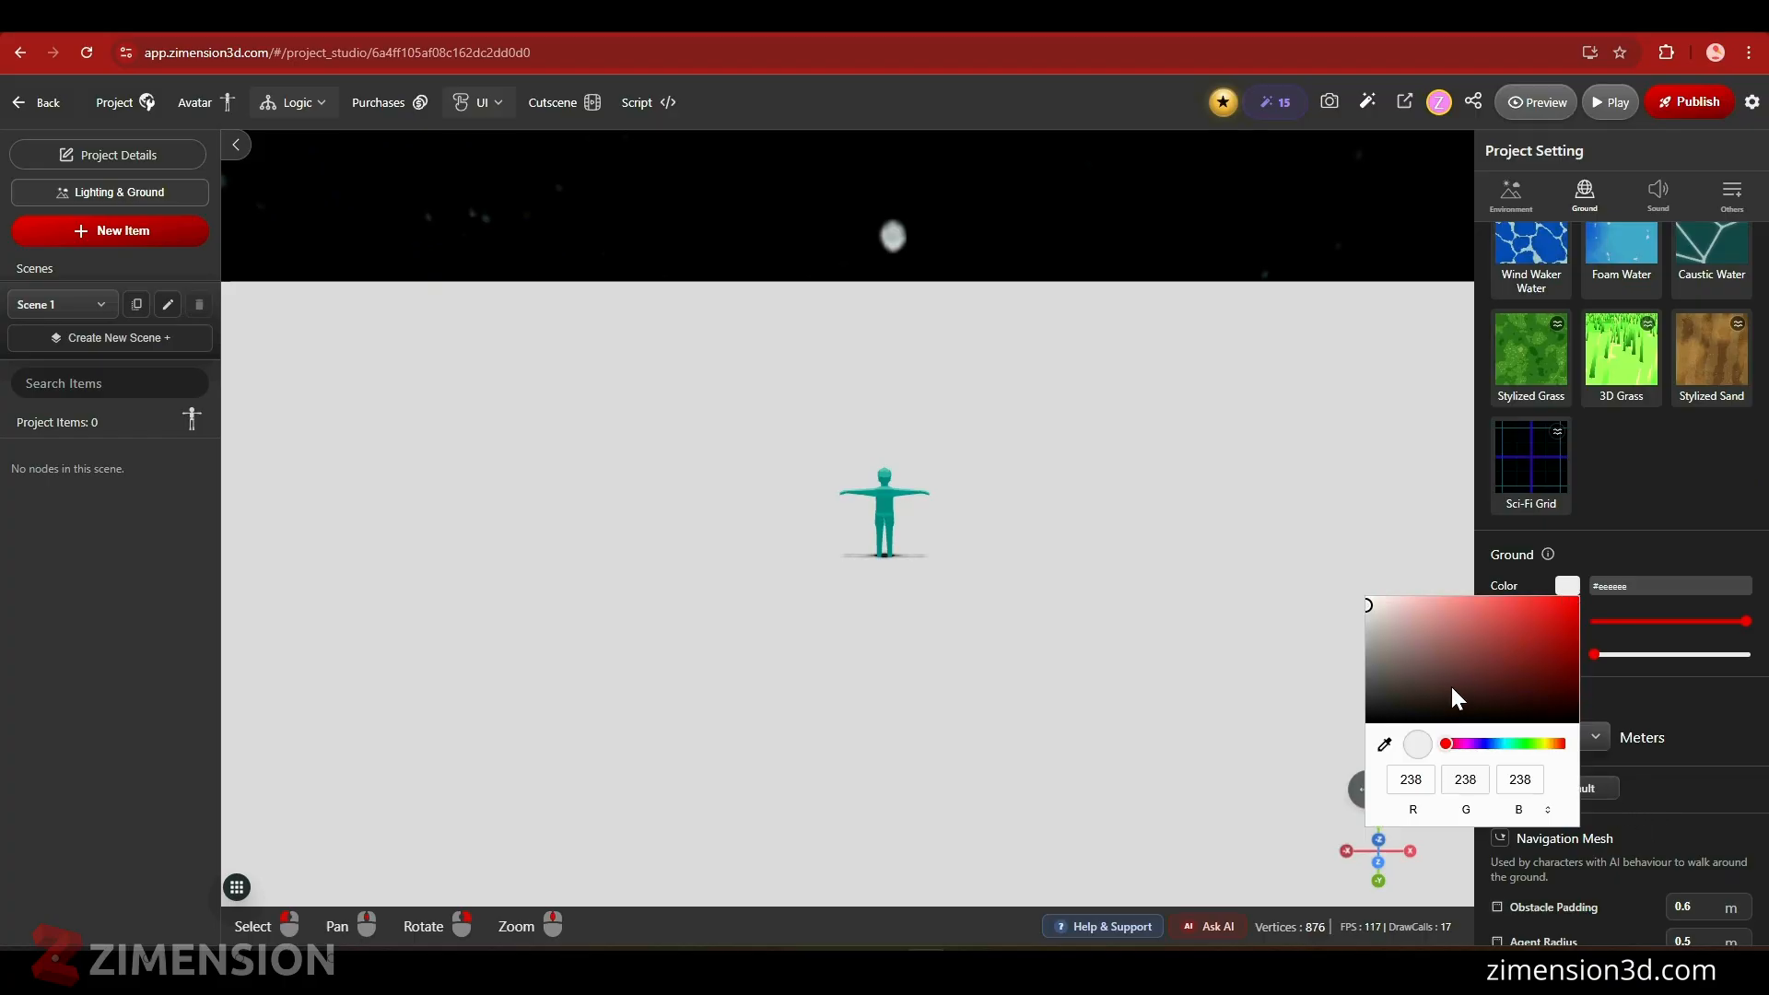
pyautogui.moveTo(1457, 697); pyautogui.dragTo(1433, 726)
pyautogui.click(1014, 802)
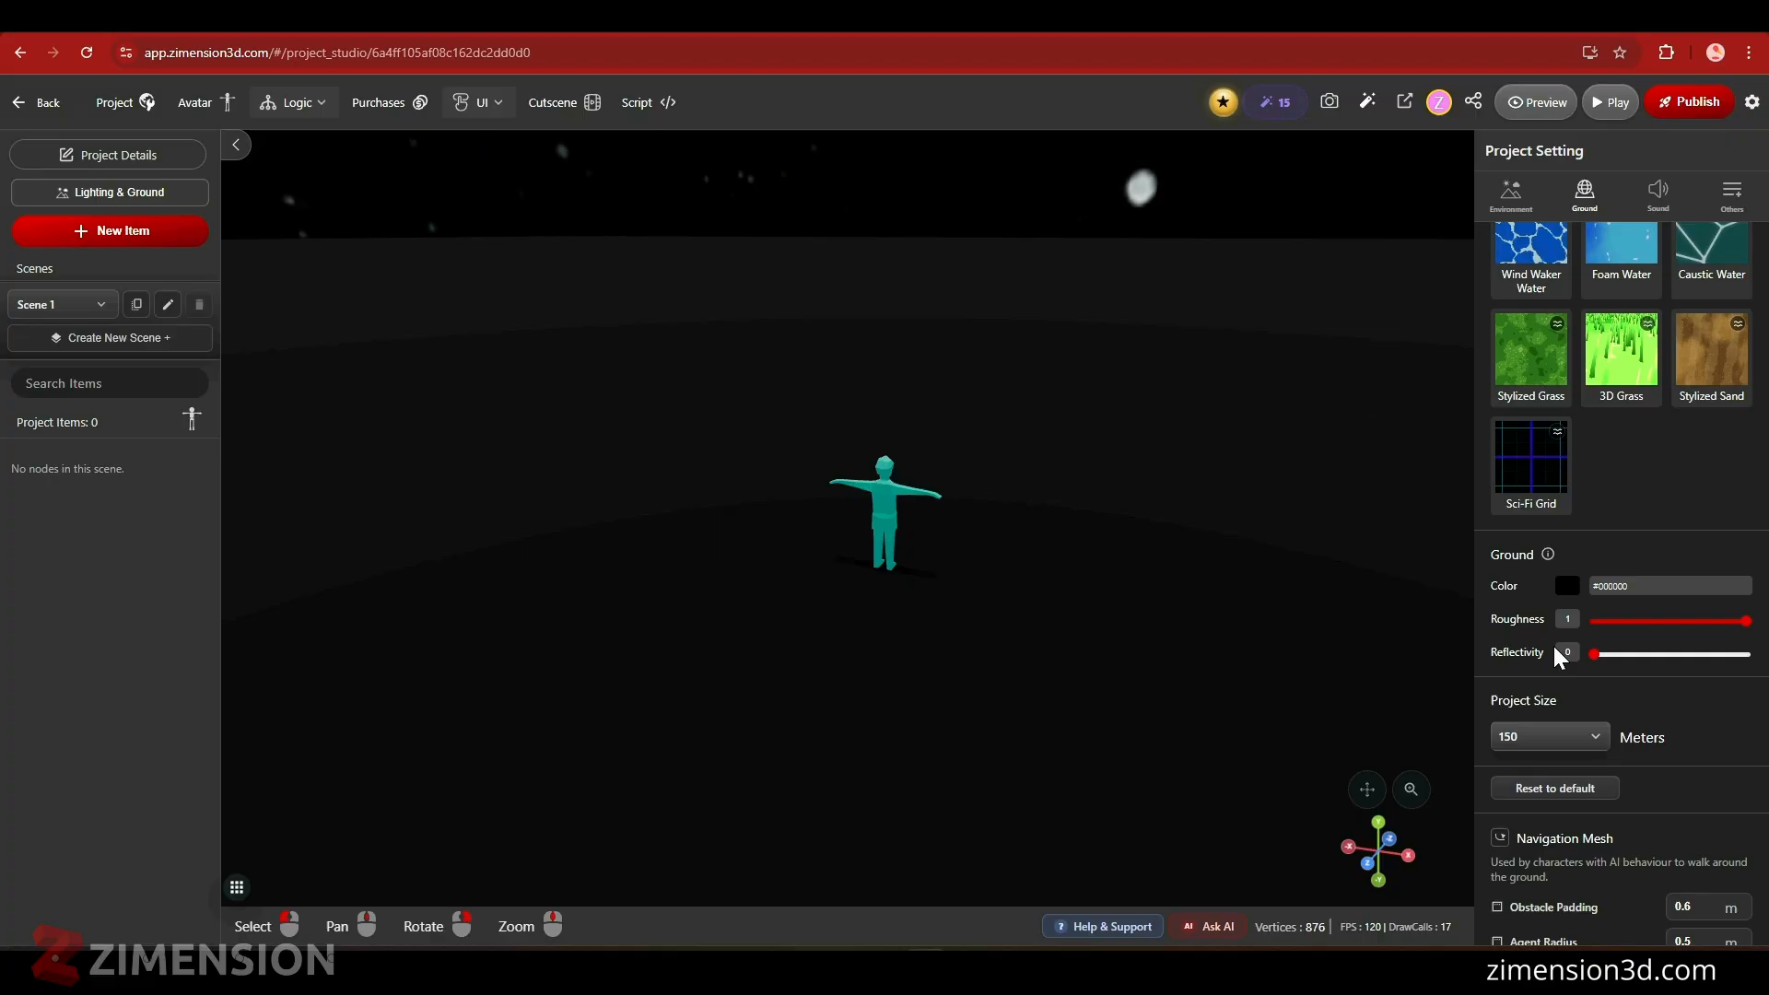
# - Shift the sun position slightly off-center, set the sun intensity to 0.7 and its ambient light color to #ebfcff
pyautogui.scroll(5, 1533, 247)
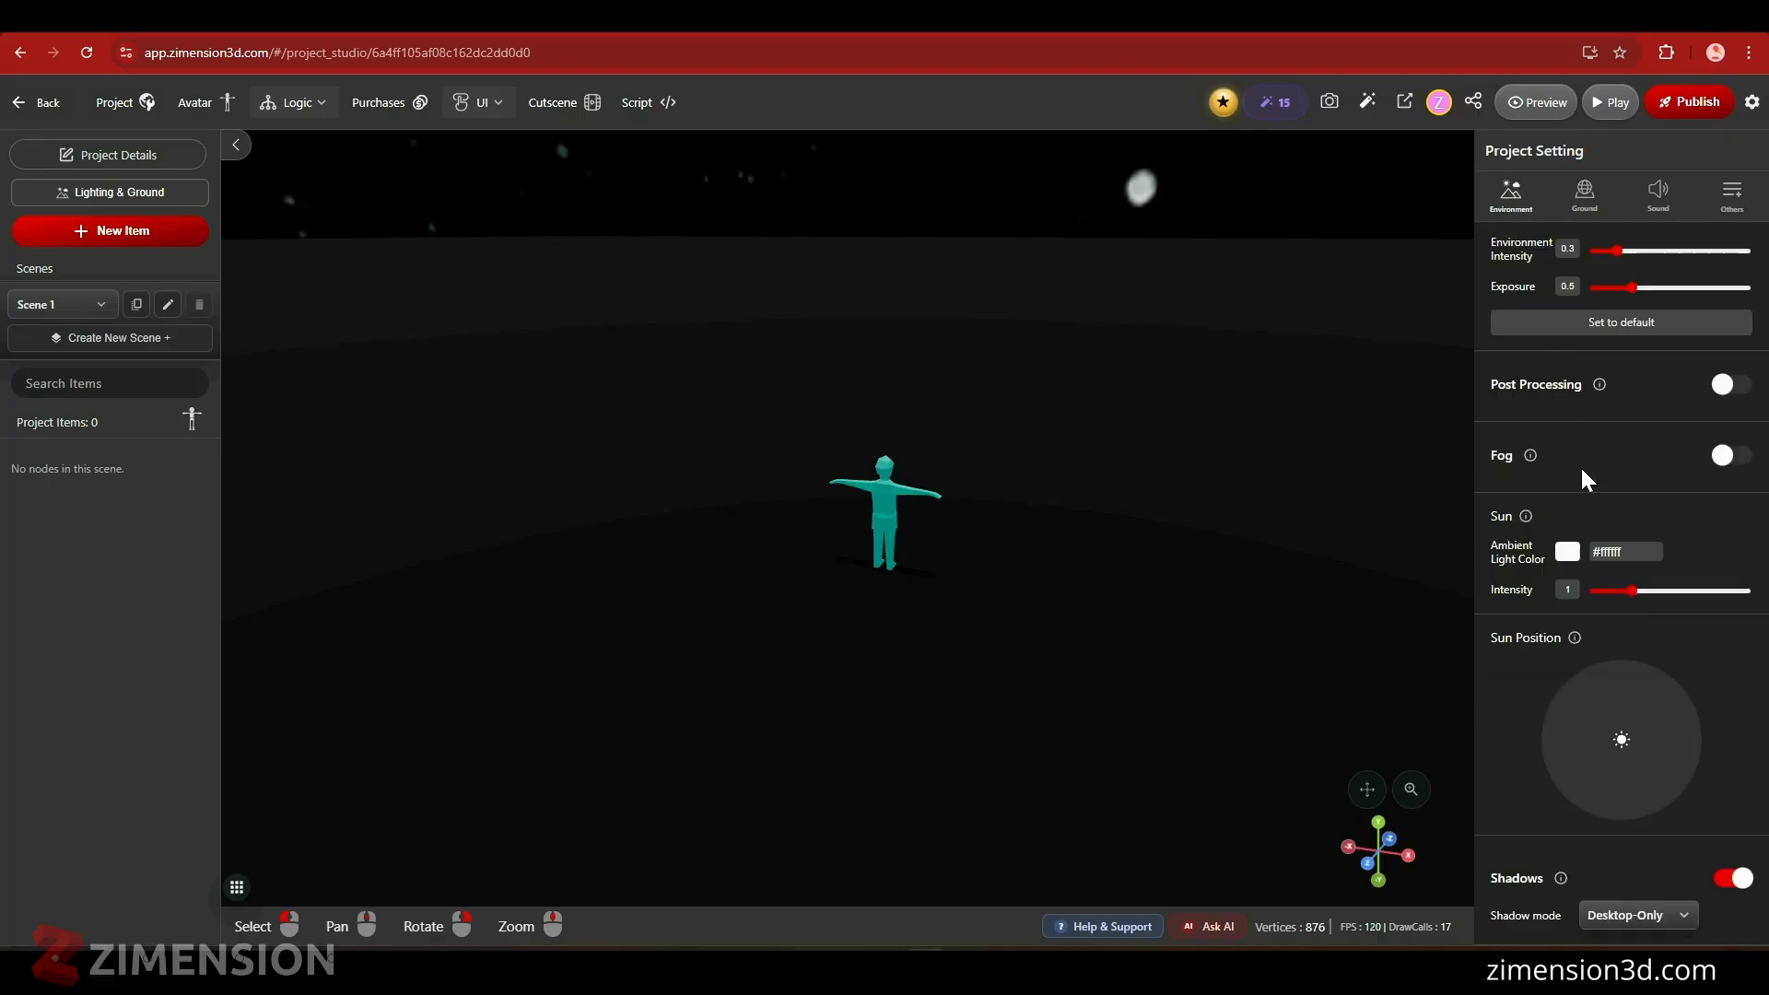
pyautogui.moveTo(1629, 746); pyautogui.dragTo(1632, 779)
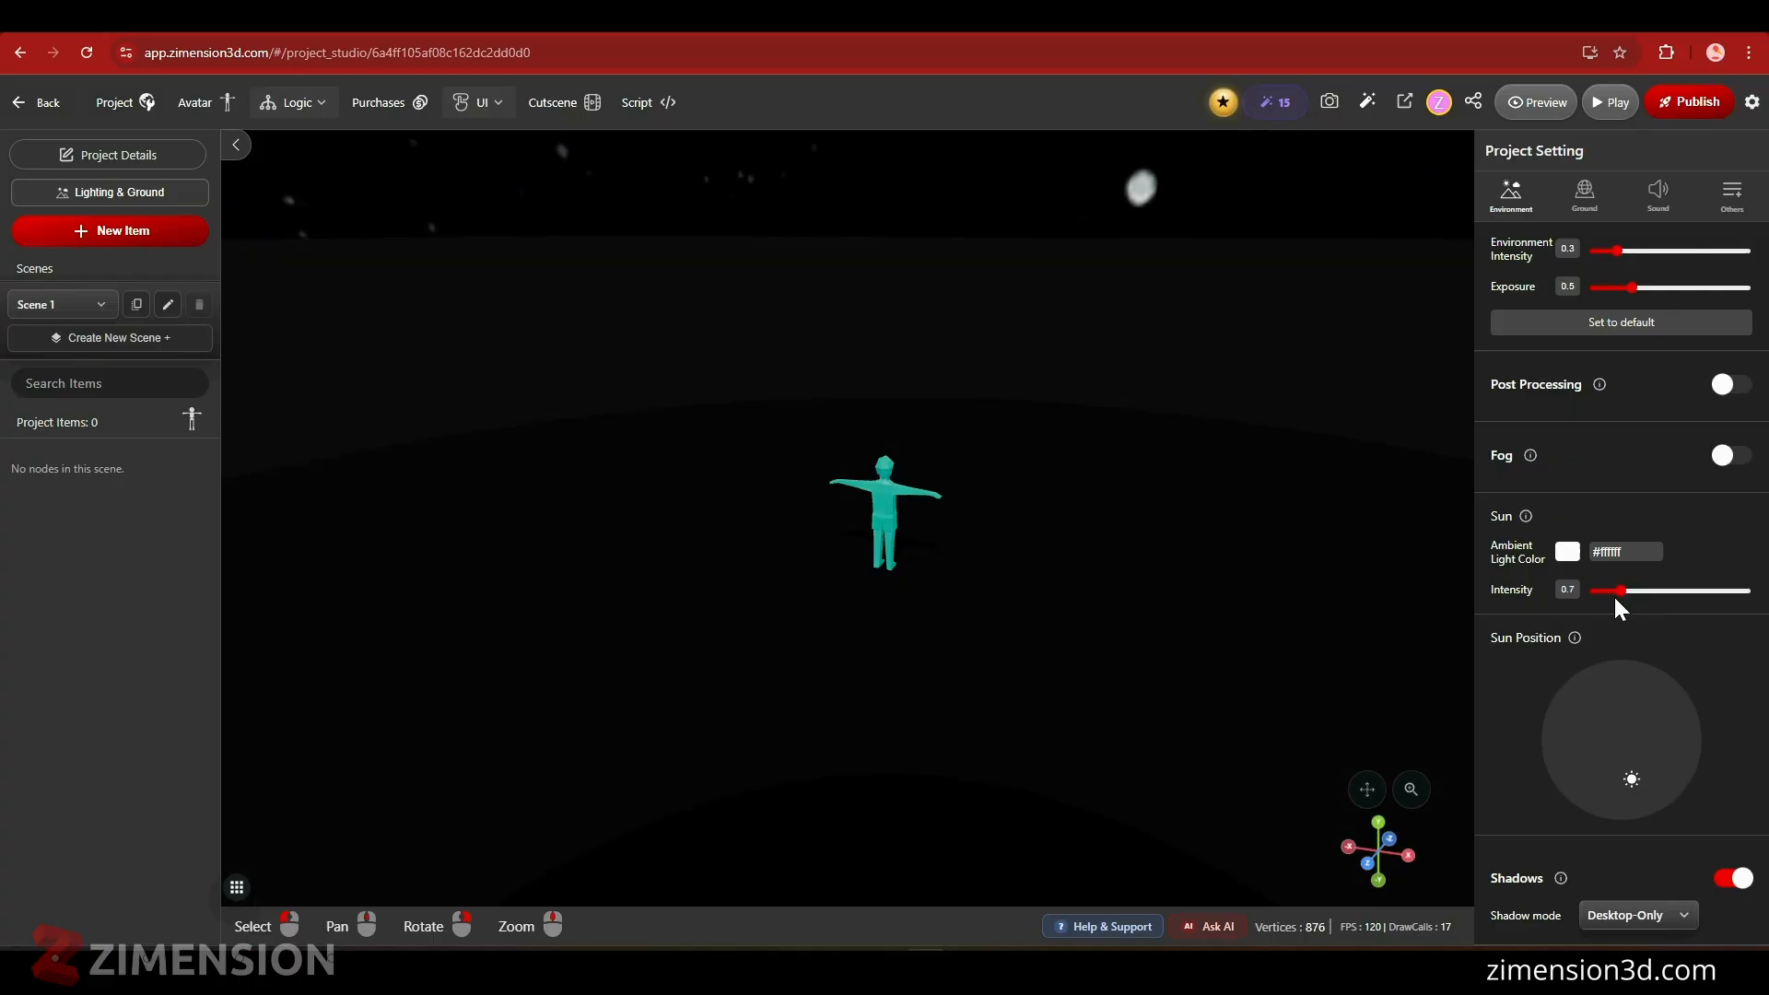
pyautogui.click(1568, 552)
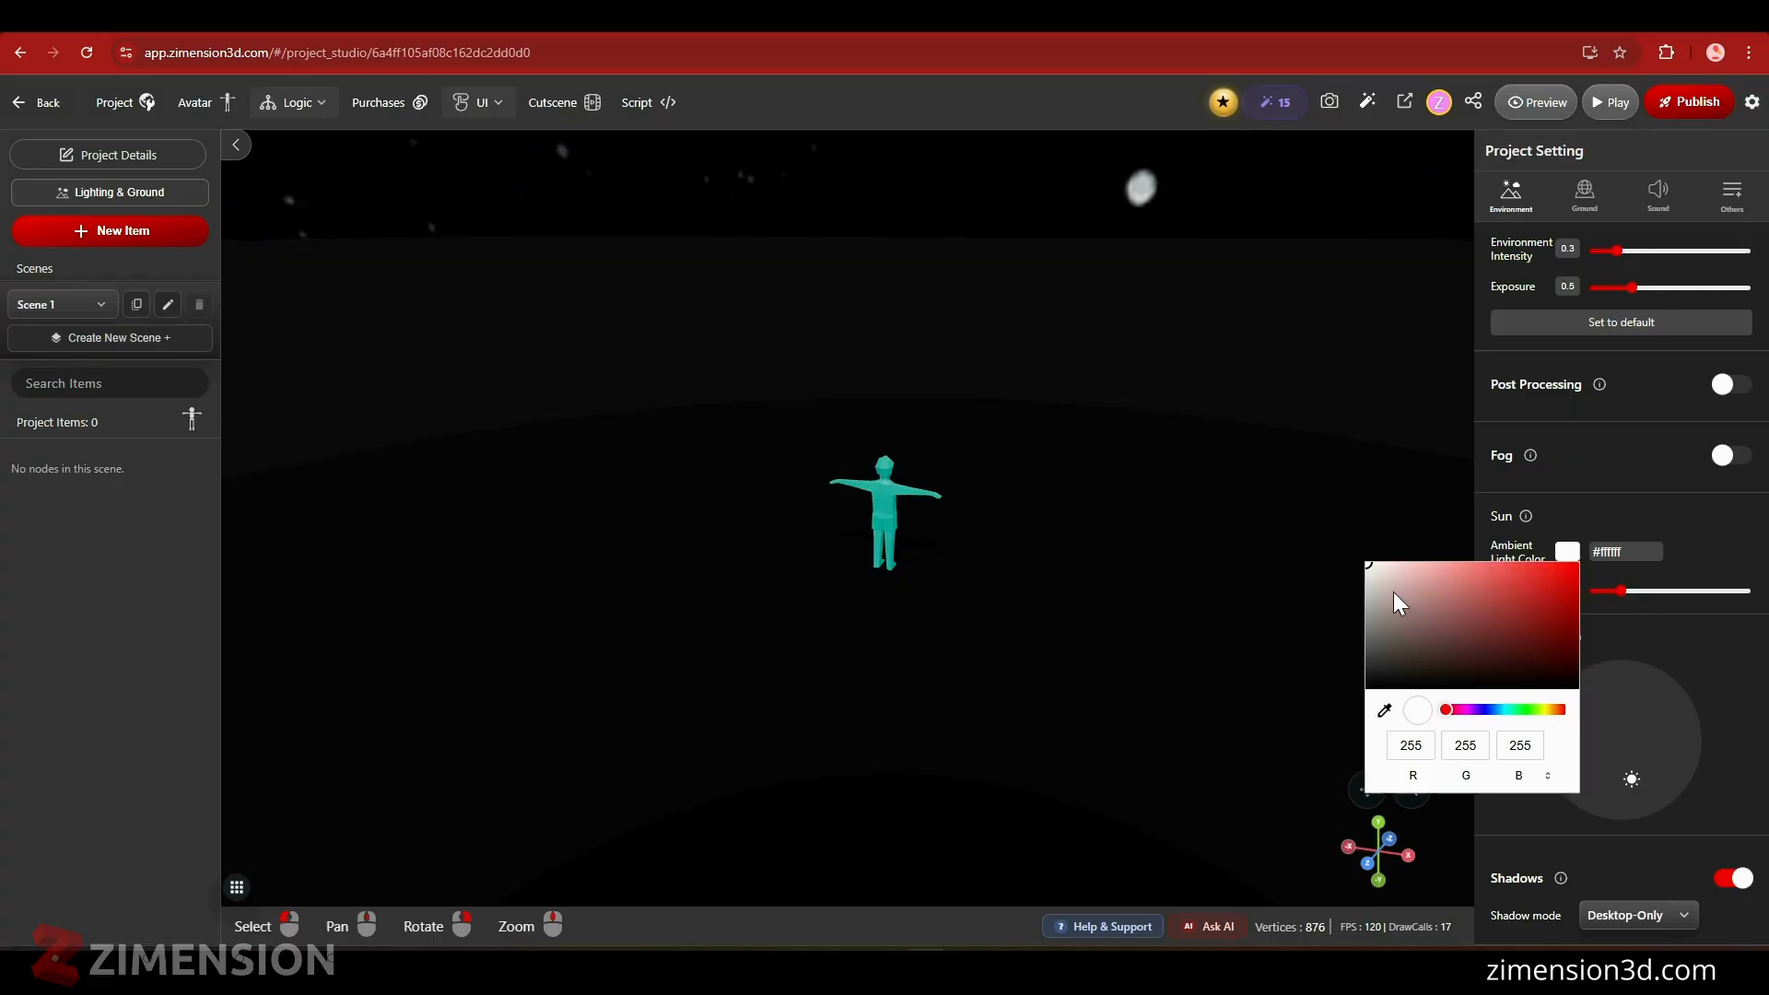
pyautogui.click(1507, 710)
pyautogui.moveTo(1440, 607); pyautogui.dragTo(1272, 553)
pyautogui.click(978, 675)
pyautogui.moveTo(983, 679)
pyautogui.mouseDown()
pyautogui.moveTo(940, 699)
pyautogui.moveTo(991, 667)
pyautogui.mouseUp()
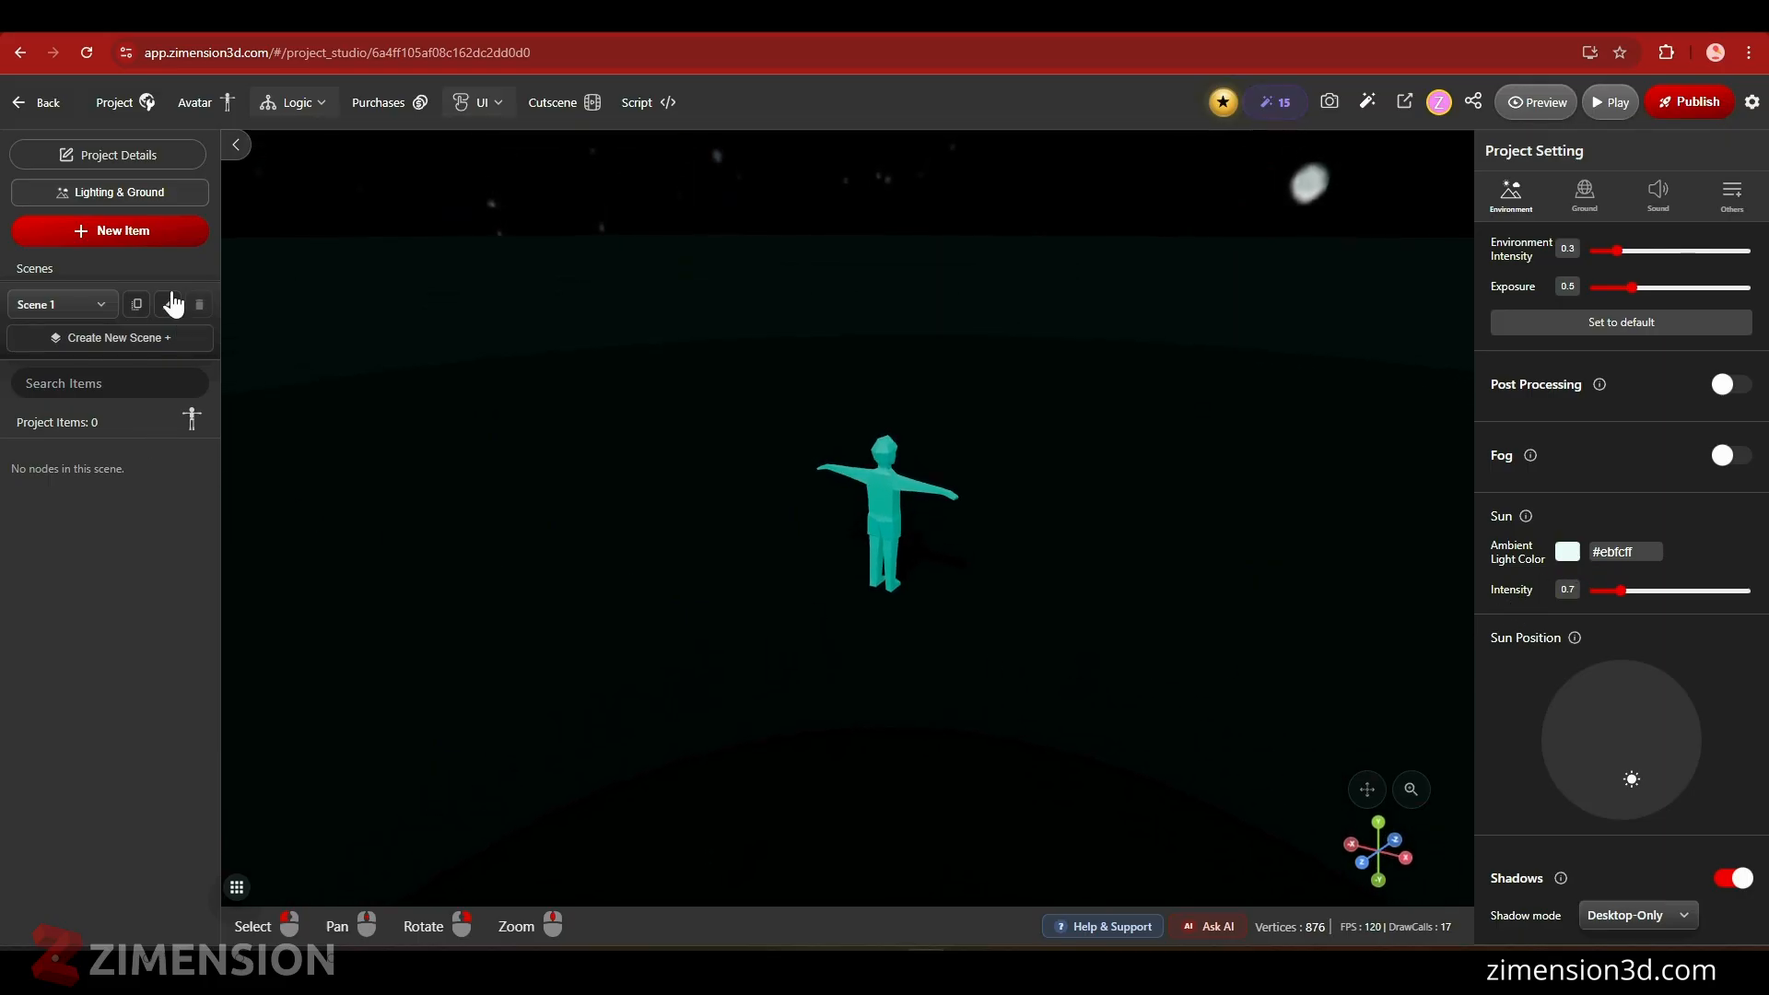
# - Open the VFX library for adding new items and look through the available effects
pyautogui.click(148, 233)
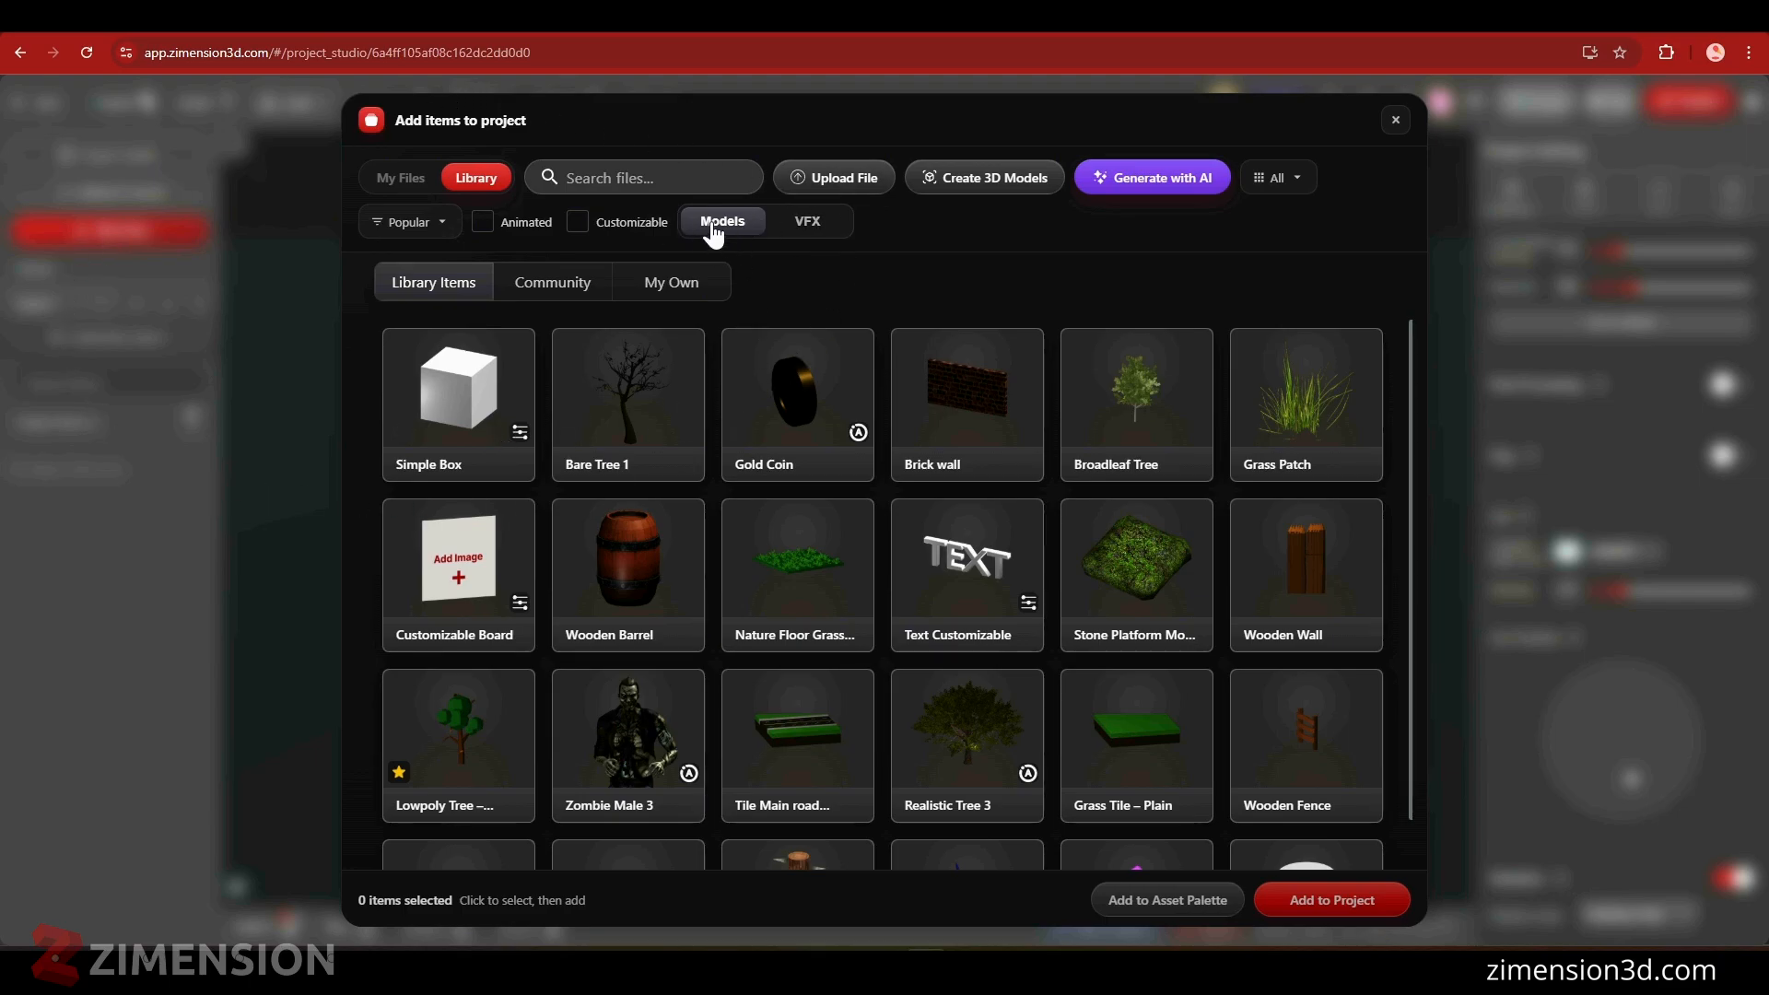
pyautogui.click(815, 228)
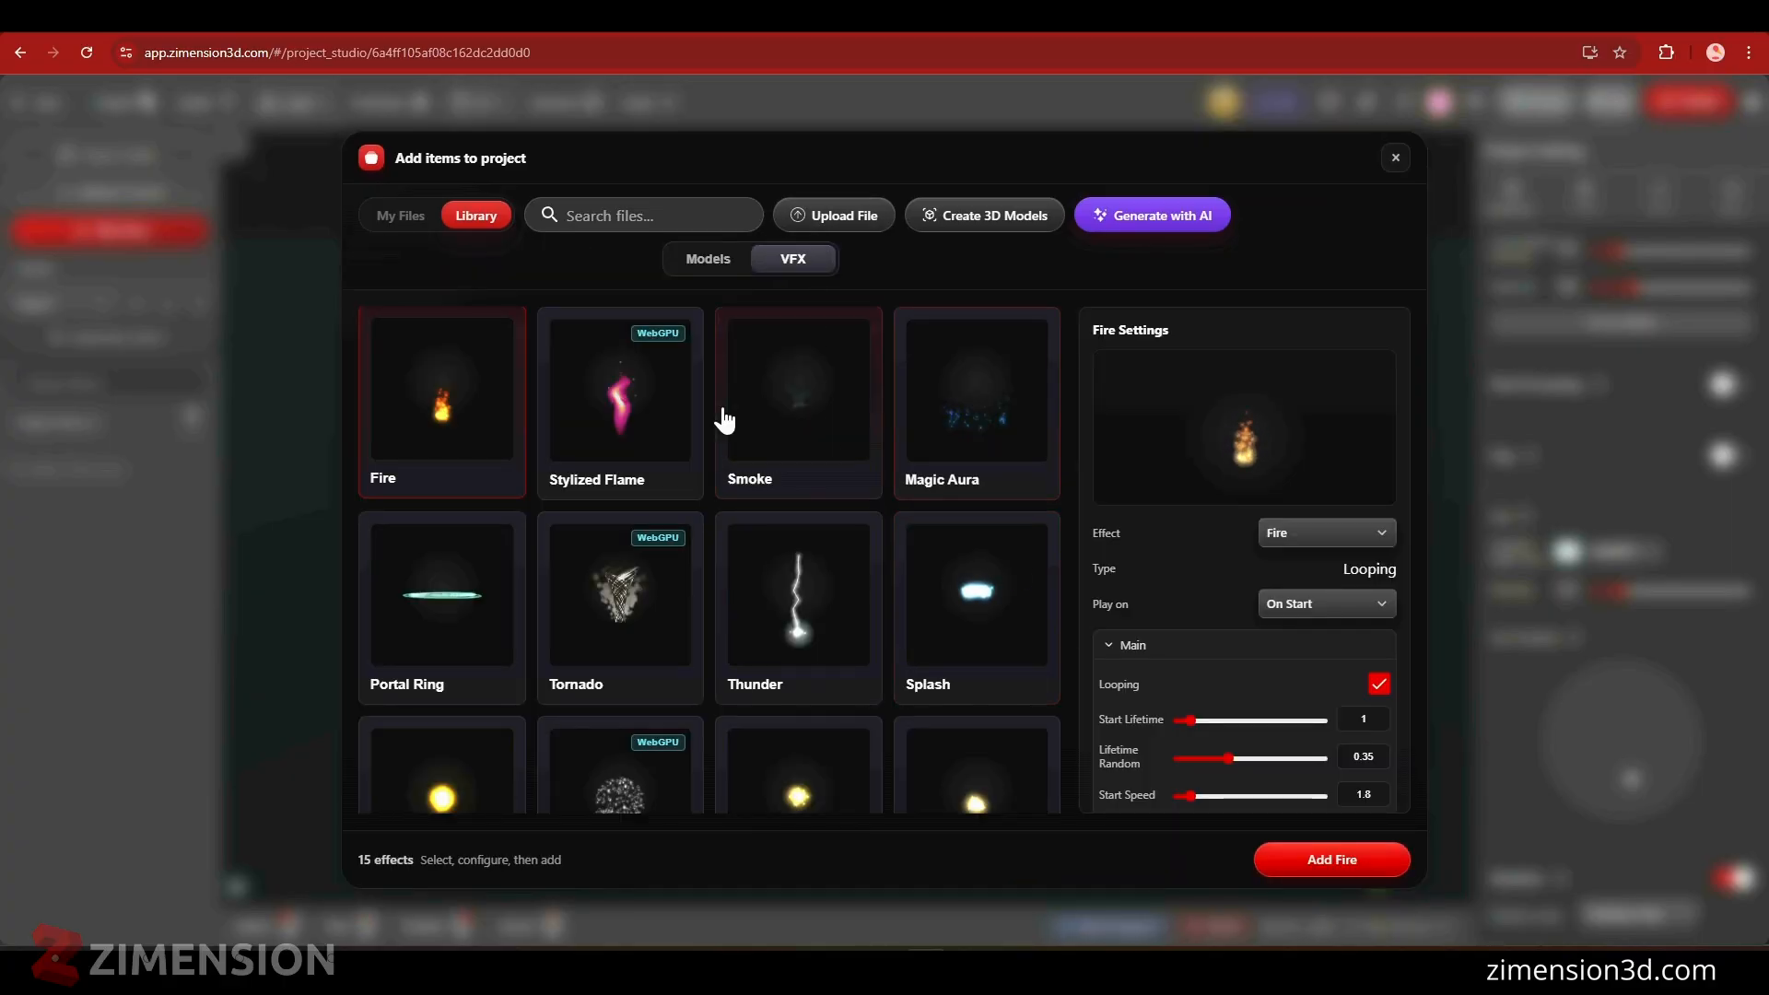
pyautogui.scroll(-3, 485, 549)
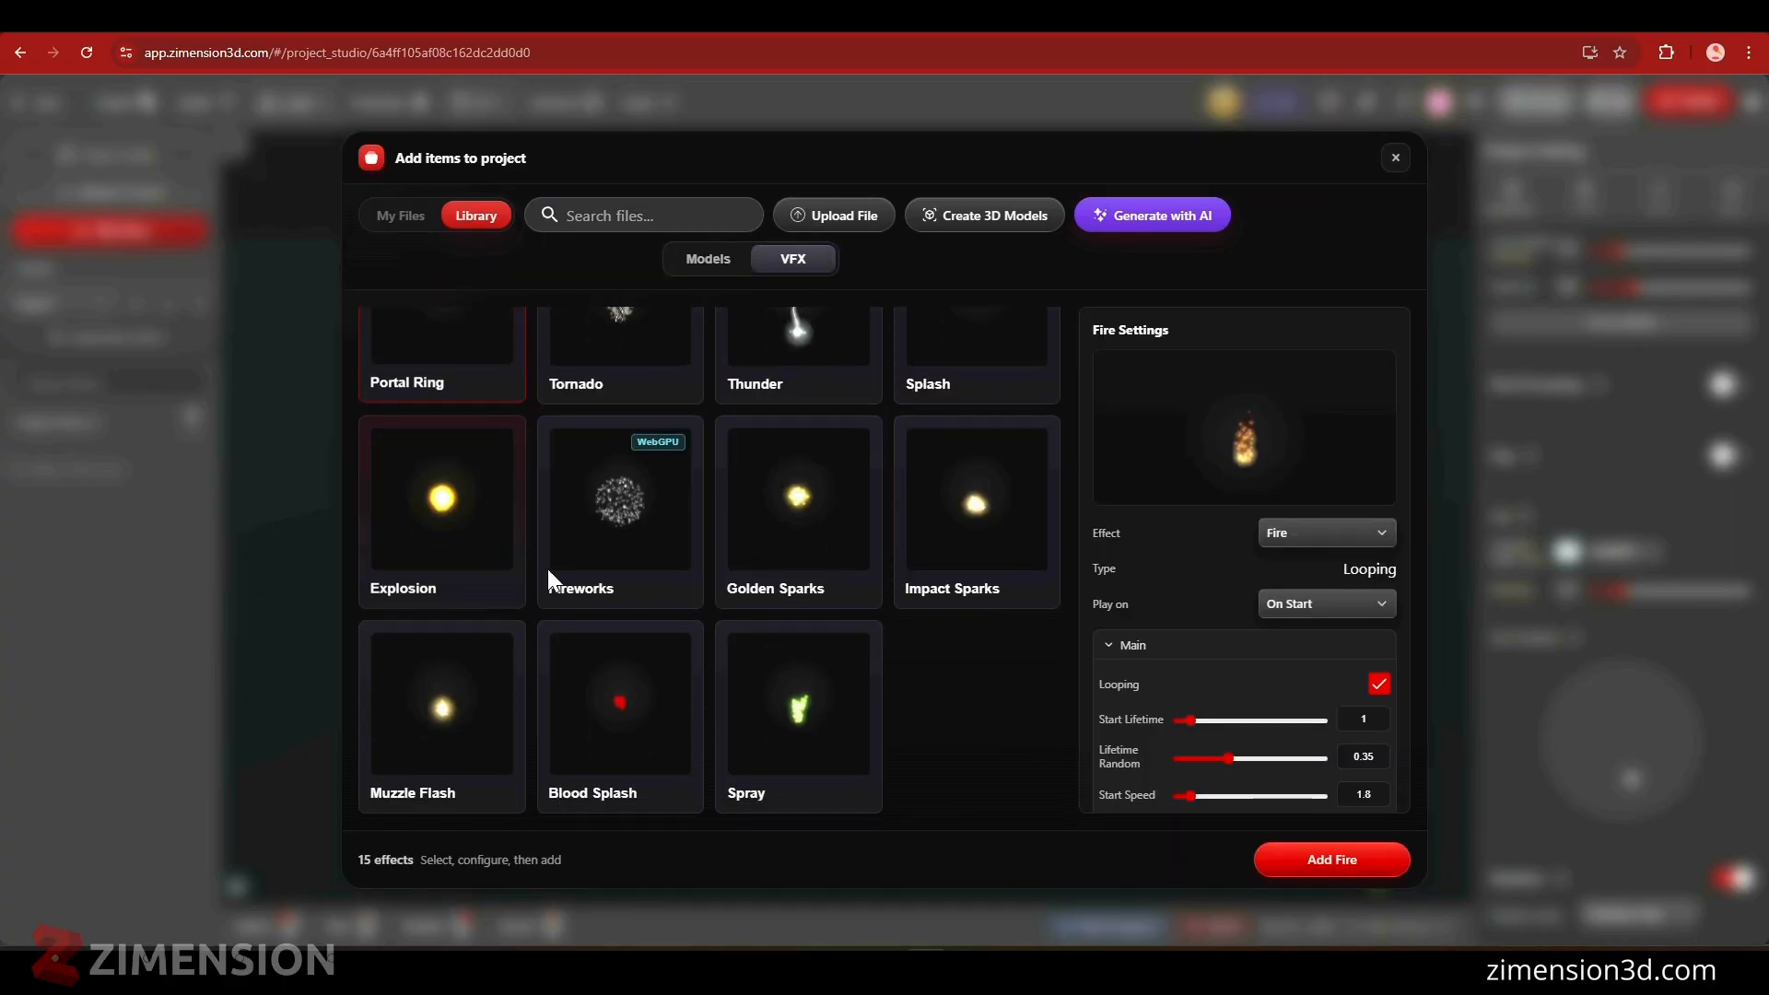
pyautogui.scroll(3, 691, 593)
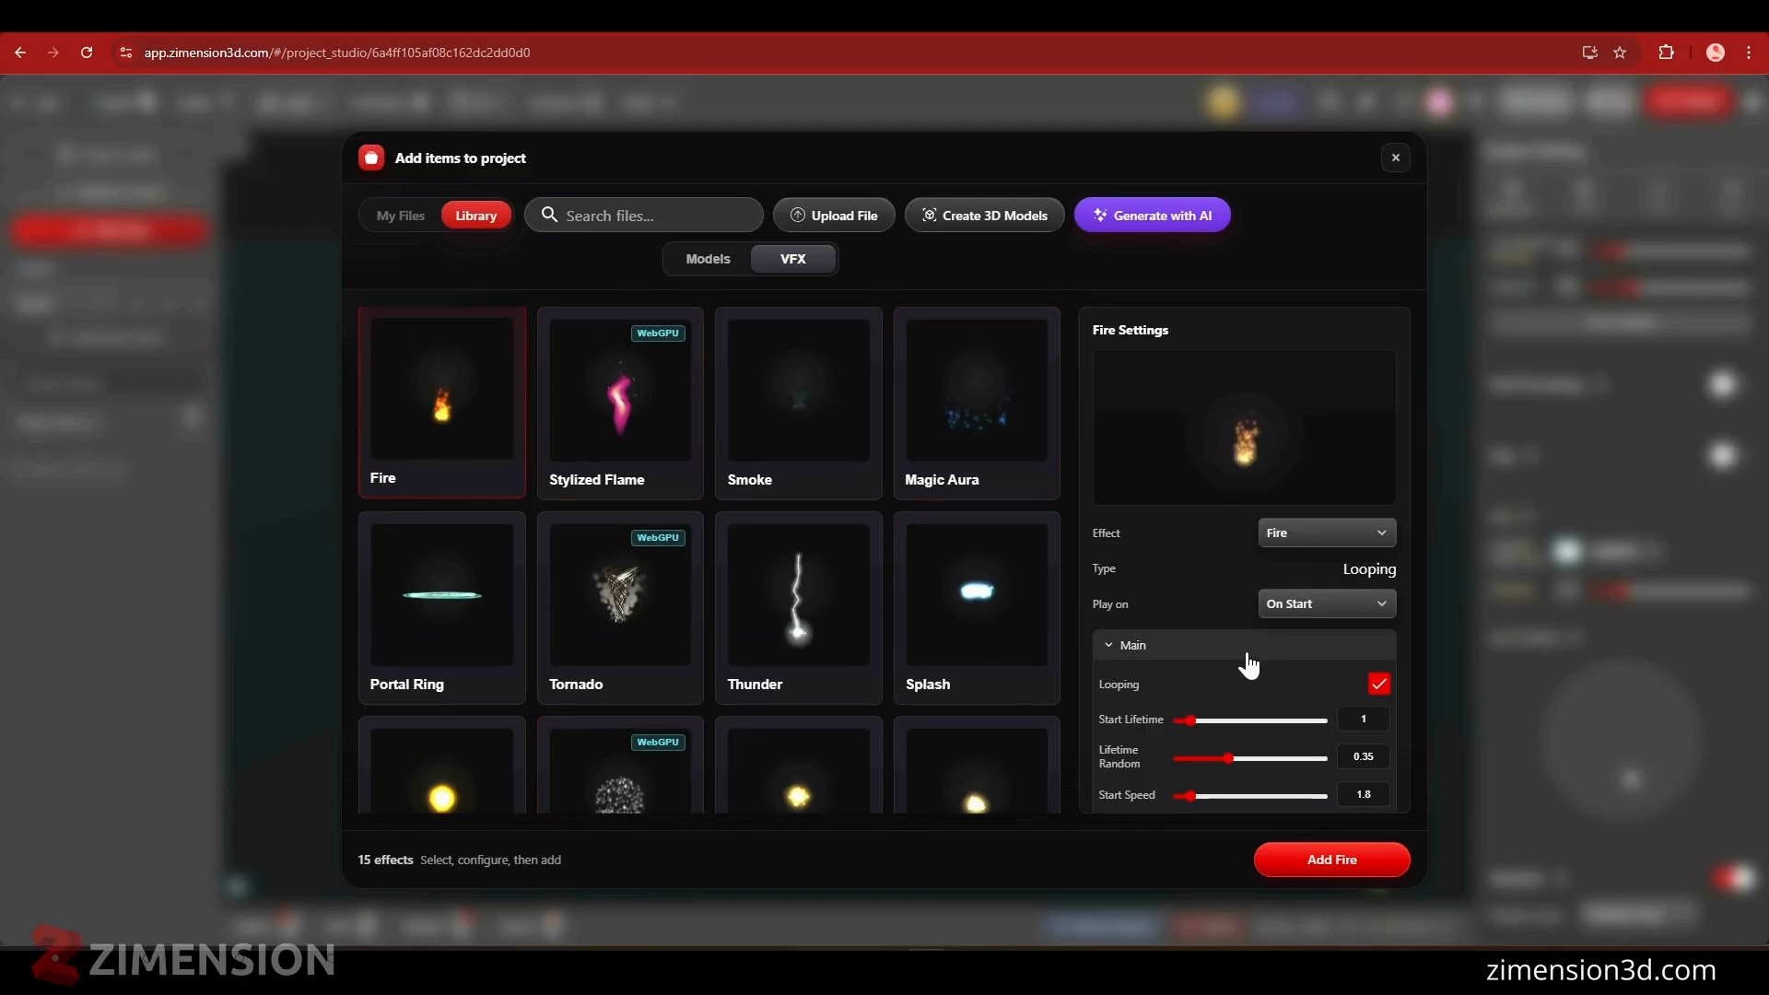
# - Adjust the Fire effect: Start Size 0.95, Start Lifetime 1.75, Size Random 0.45 and Gravity -0.45
pyautogui.scroll(-2, 1249, 656)
pyautogui.moveTo(1189, 698); pyautogui.dragTo(1203, 695)
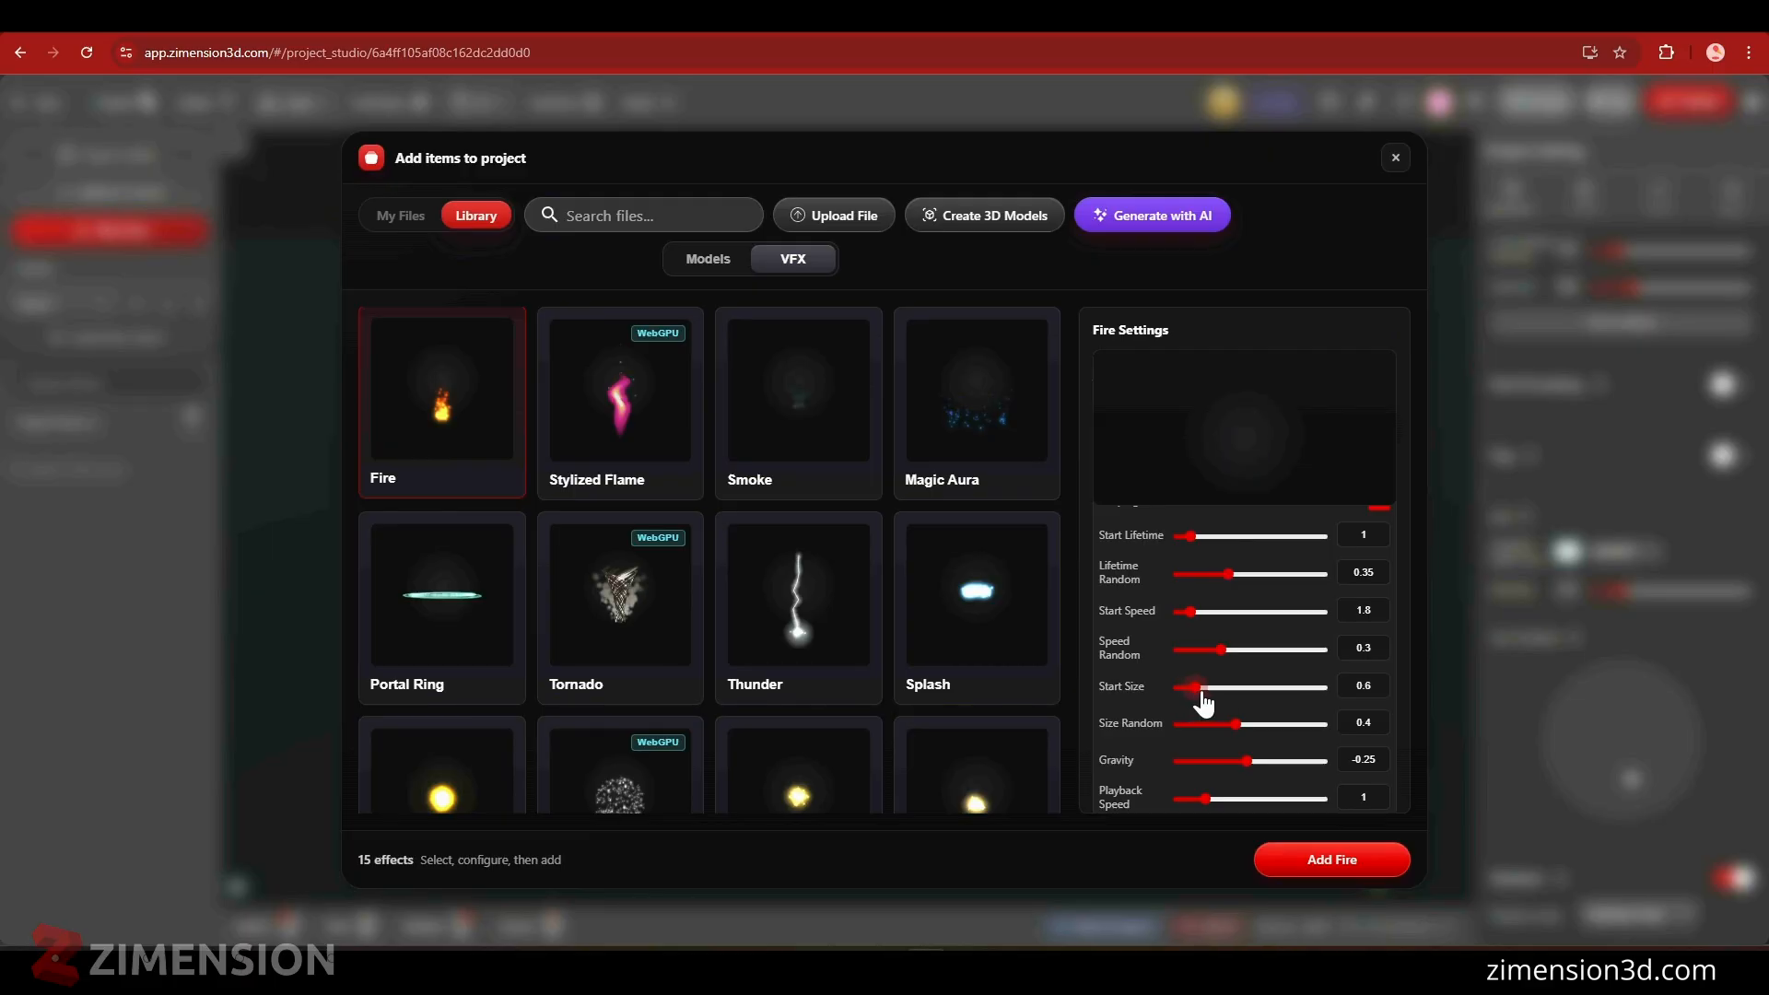
pyautogui.scroll(2, 1240, 452)
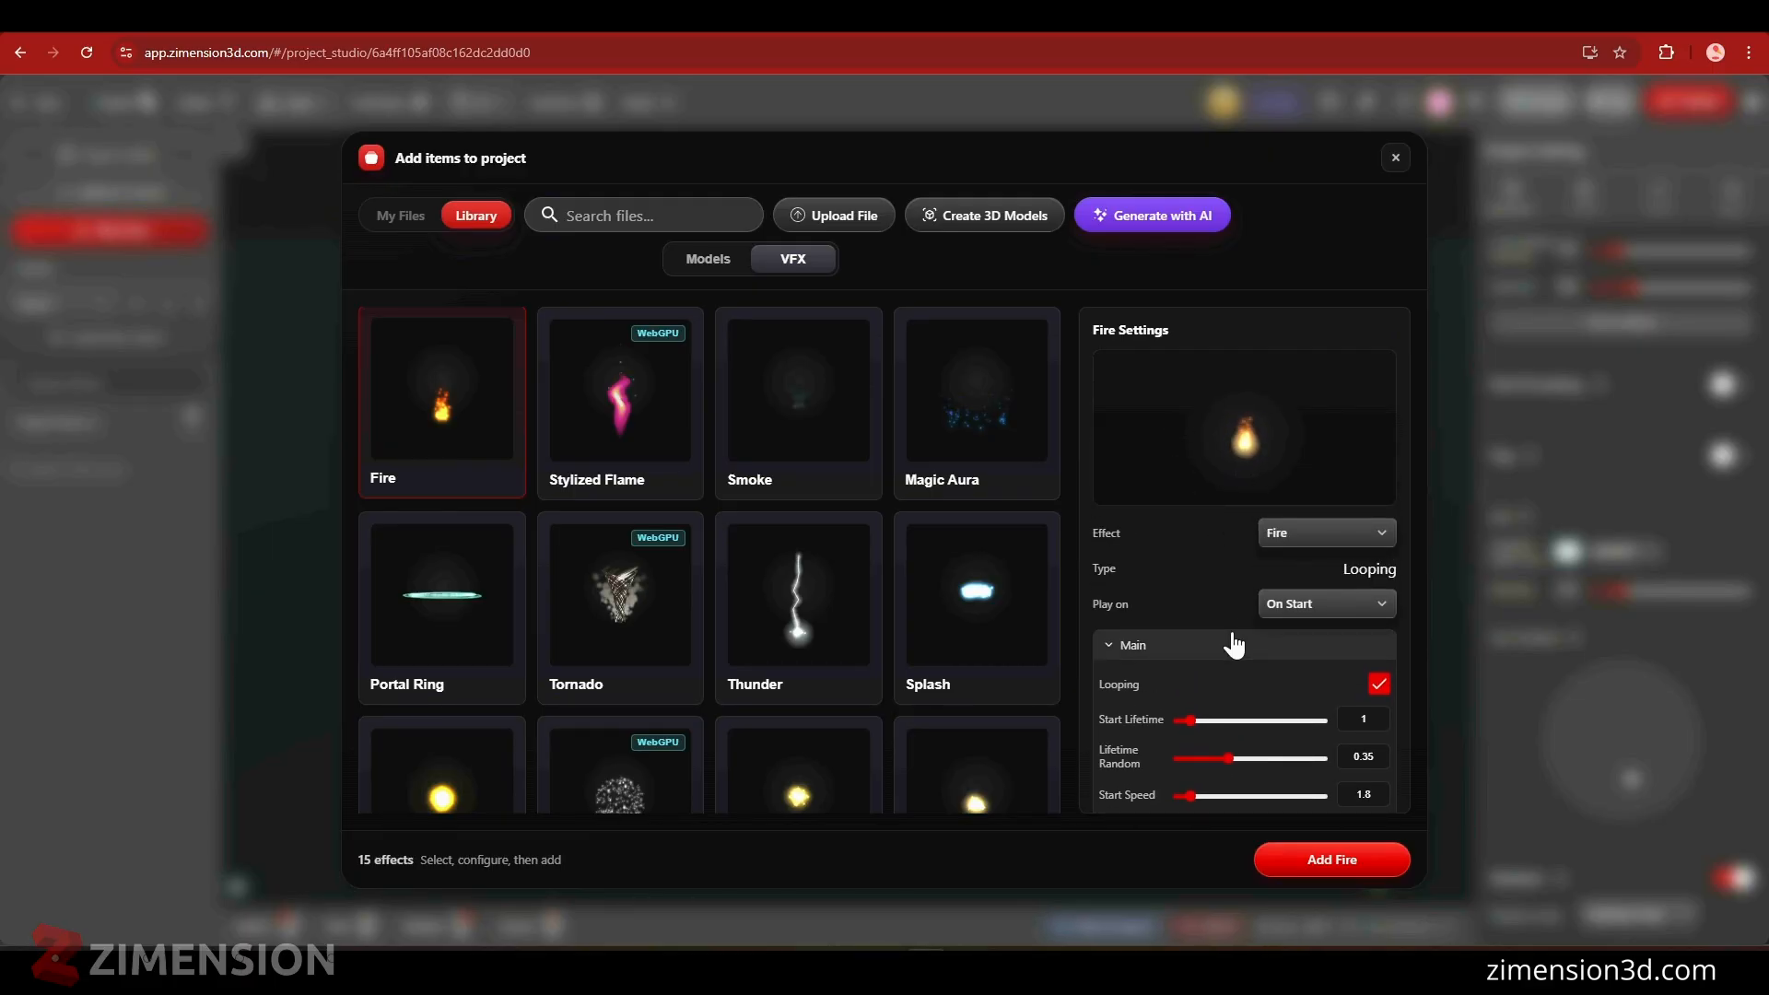
pyautogui.scroll(-2, 1288, 616)
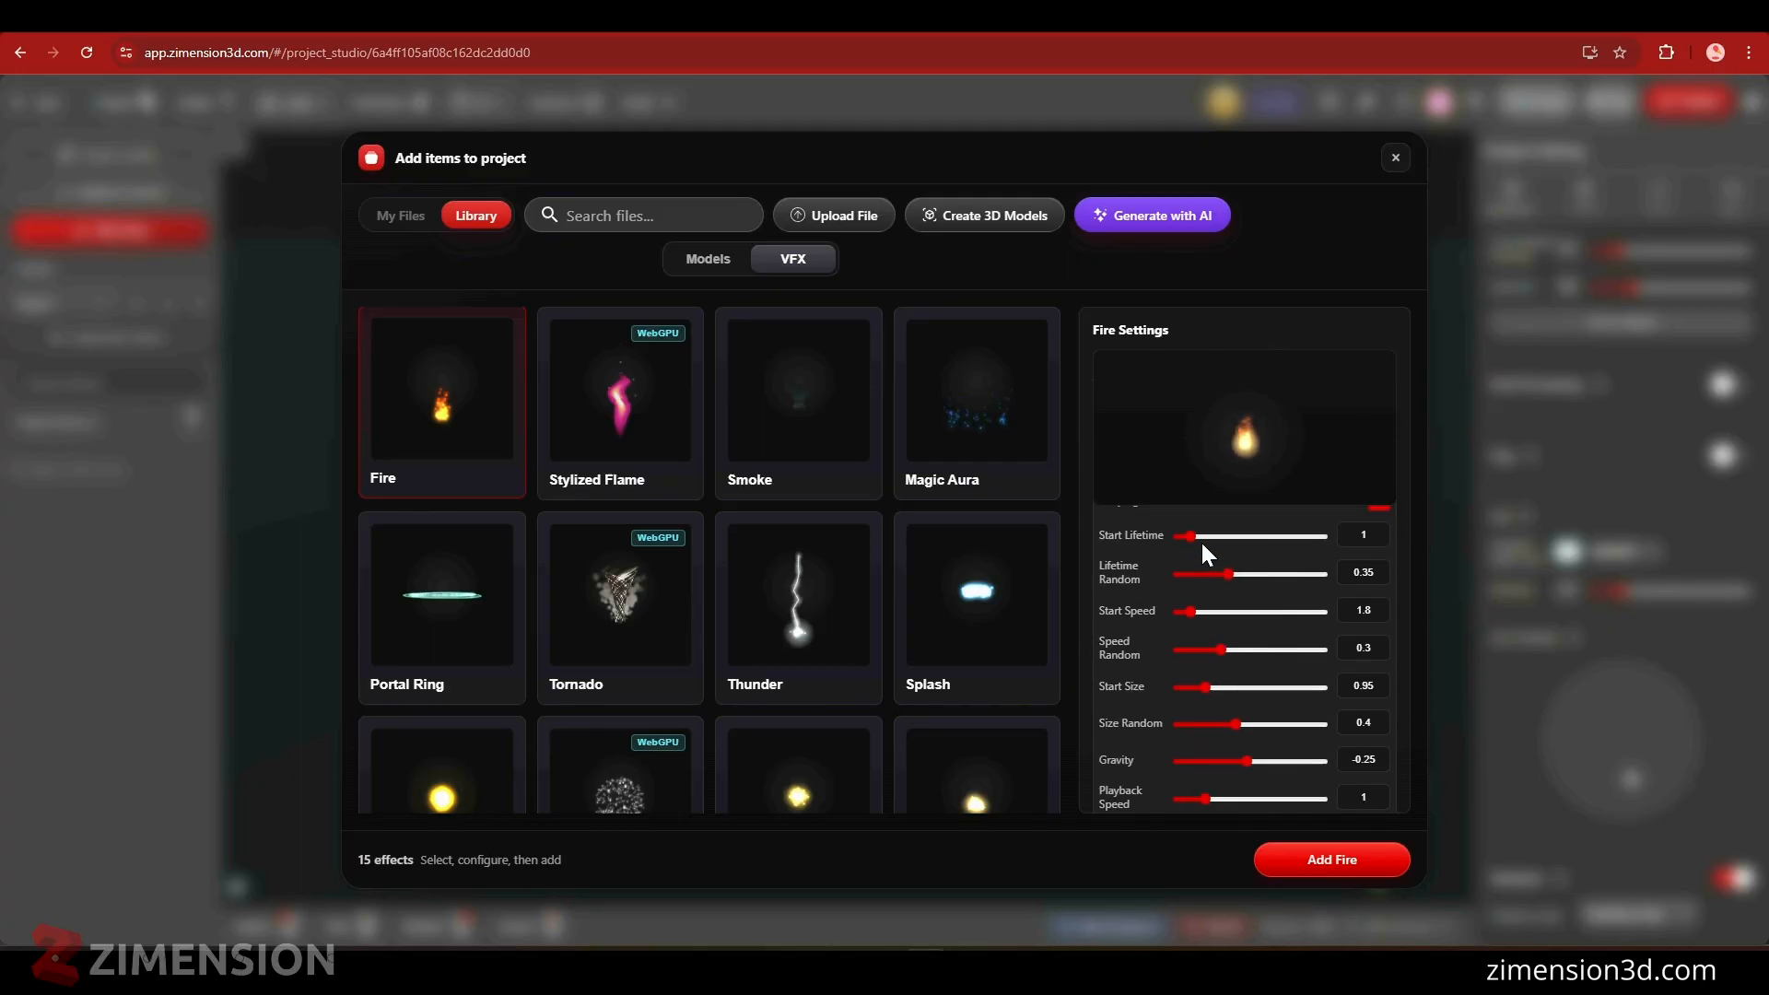
pyautogui.click(1201, 540)
pyautogui.moveTo(1235, 725); pyautogui.dragTo(1240, 729)
pyautogui.moveTo(1243, 760); pyautogui.dragTo(1246, 761)
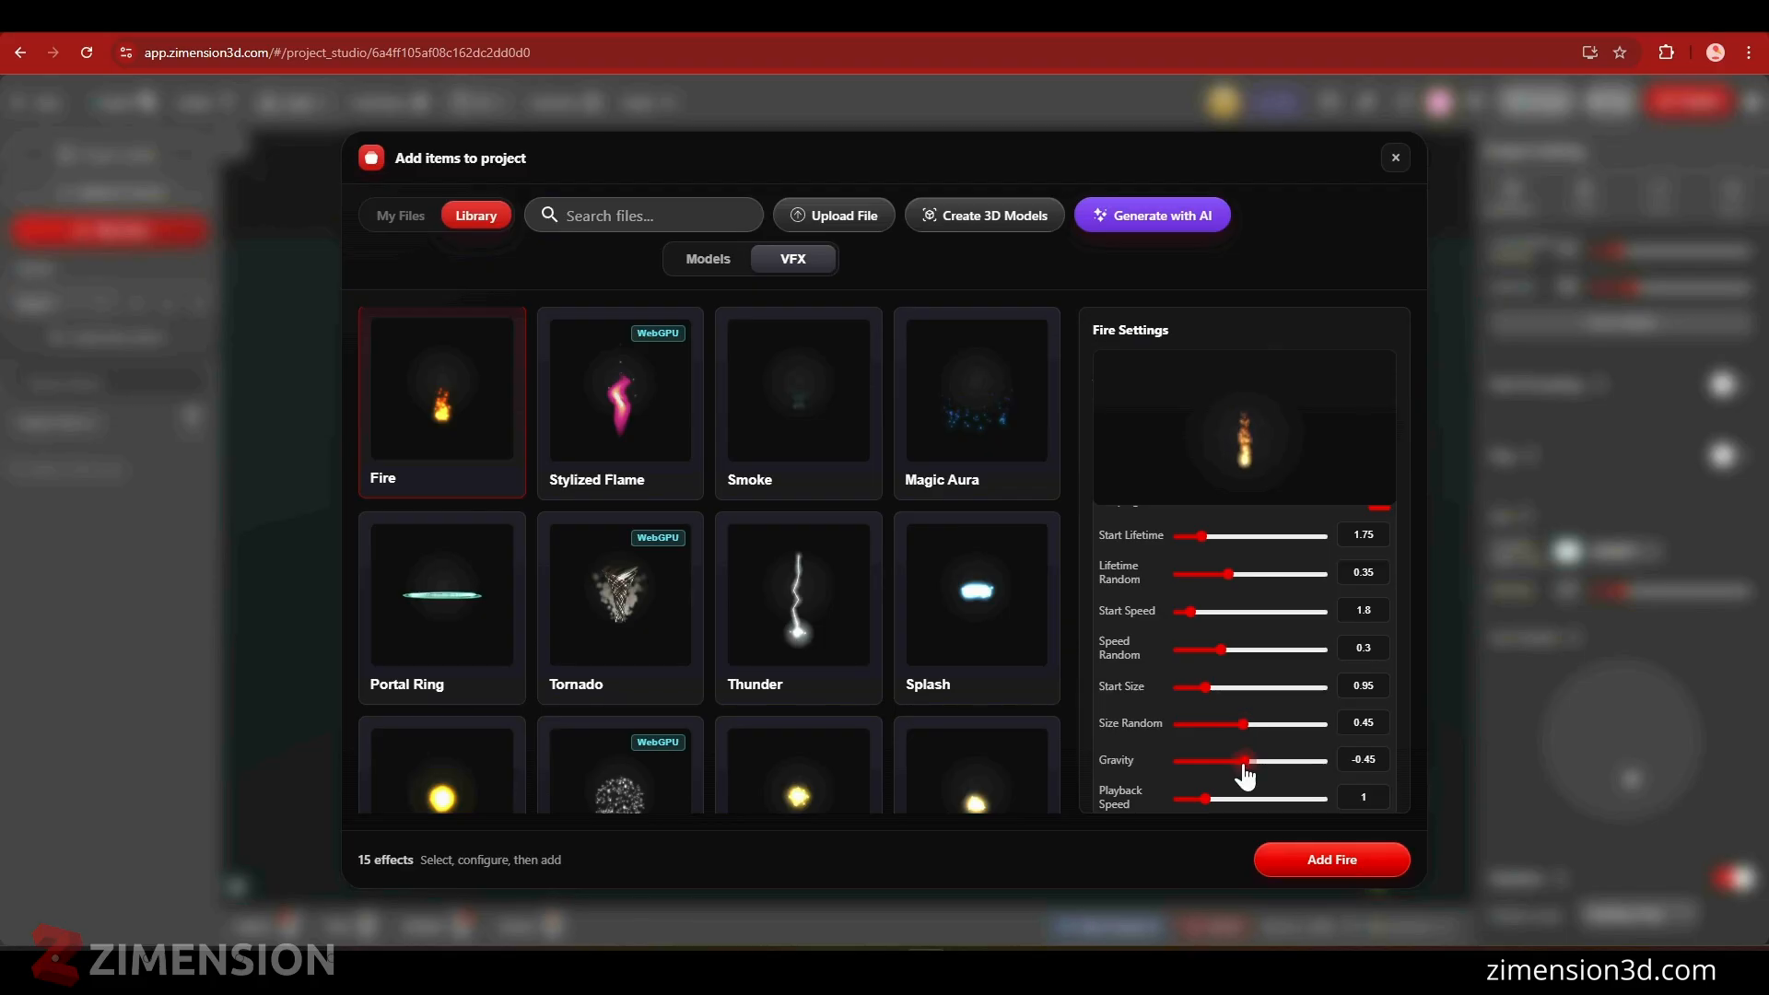
pyautogui.scroll(2, 1255, 480)
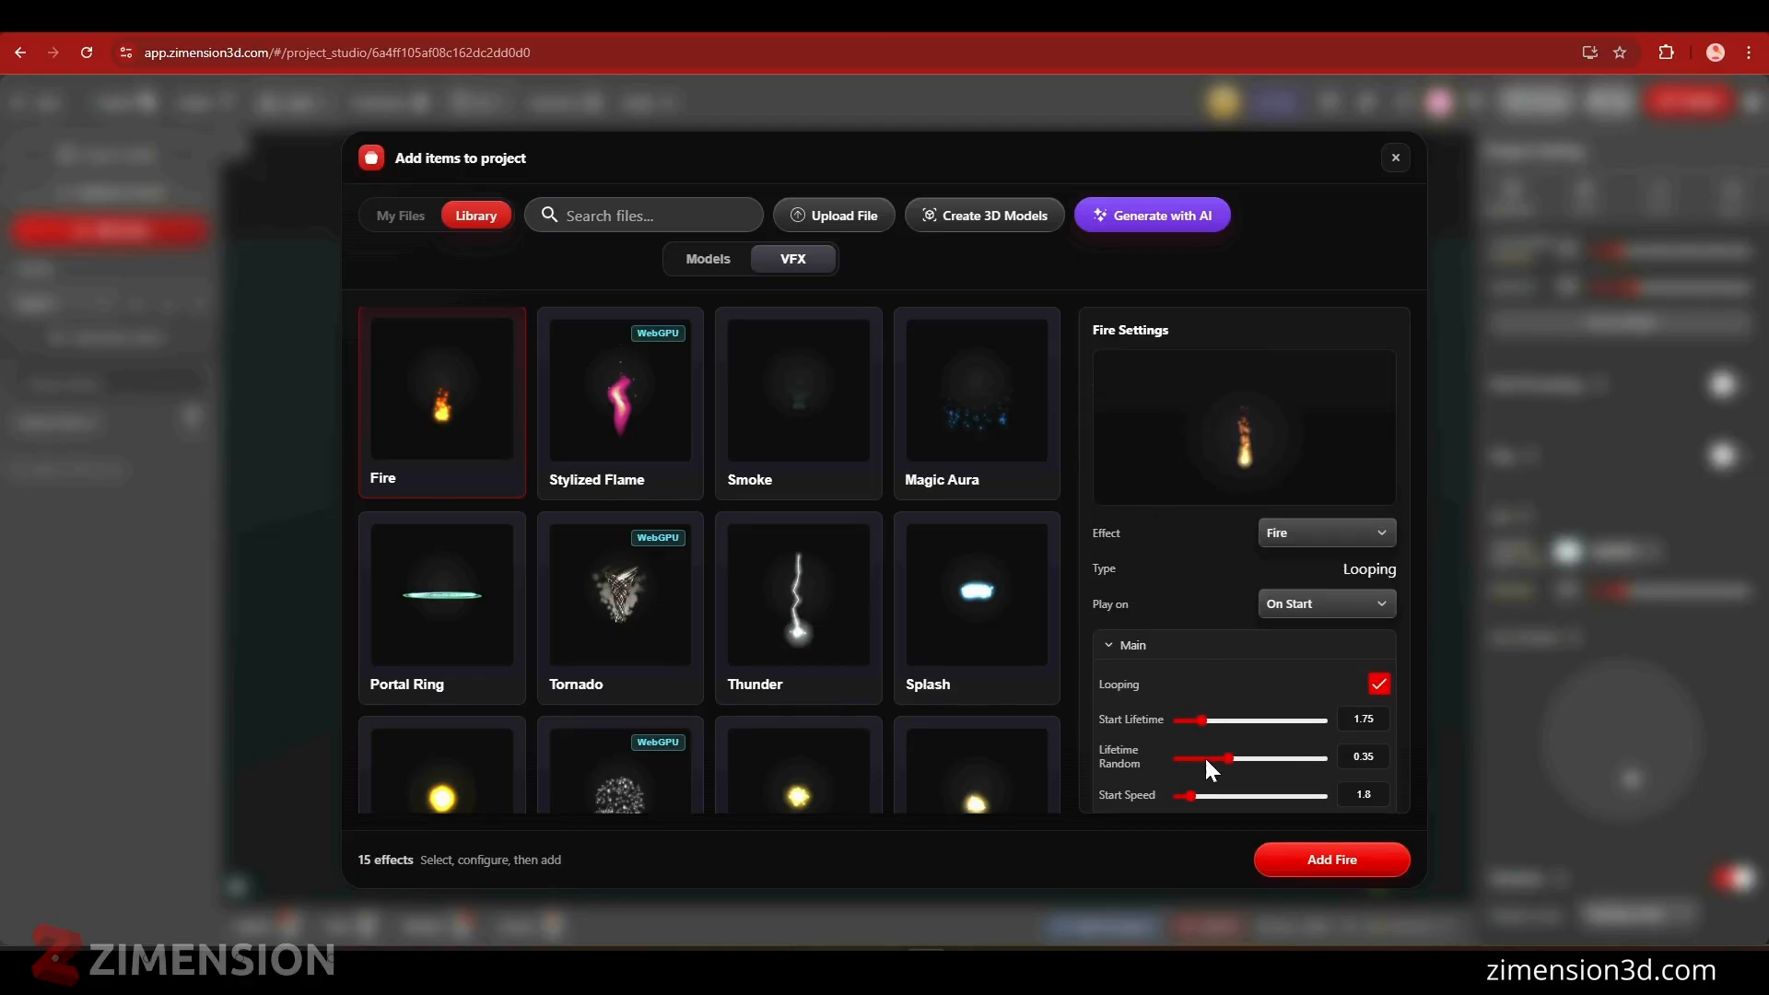
# - Examine the previews and settings of the Magic Aura, Thunder and Explosion effects
pyautogui.click(985, 445)
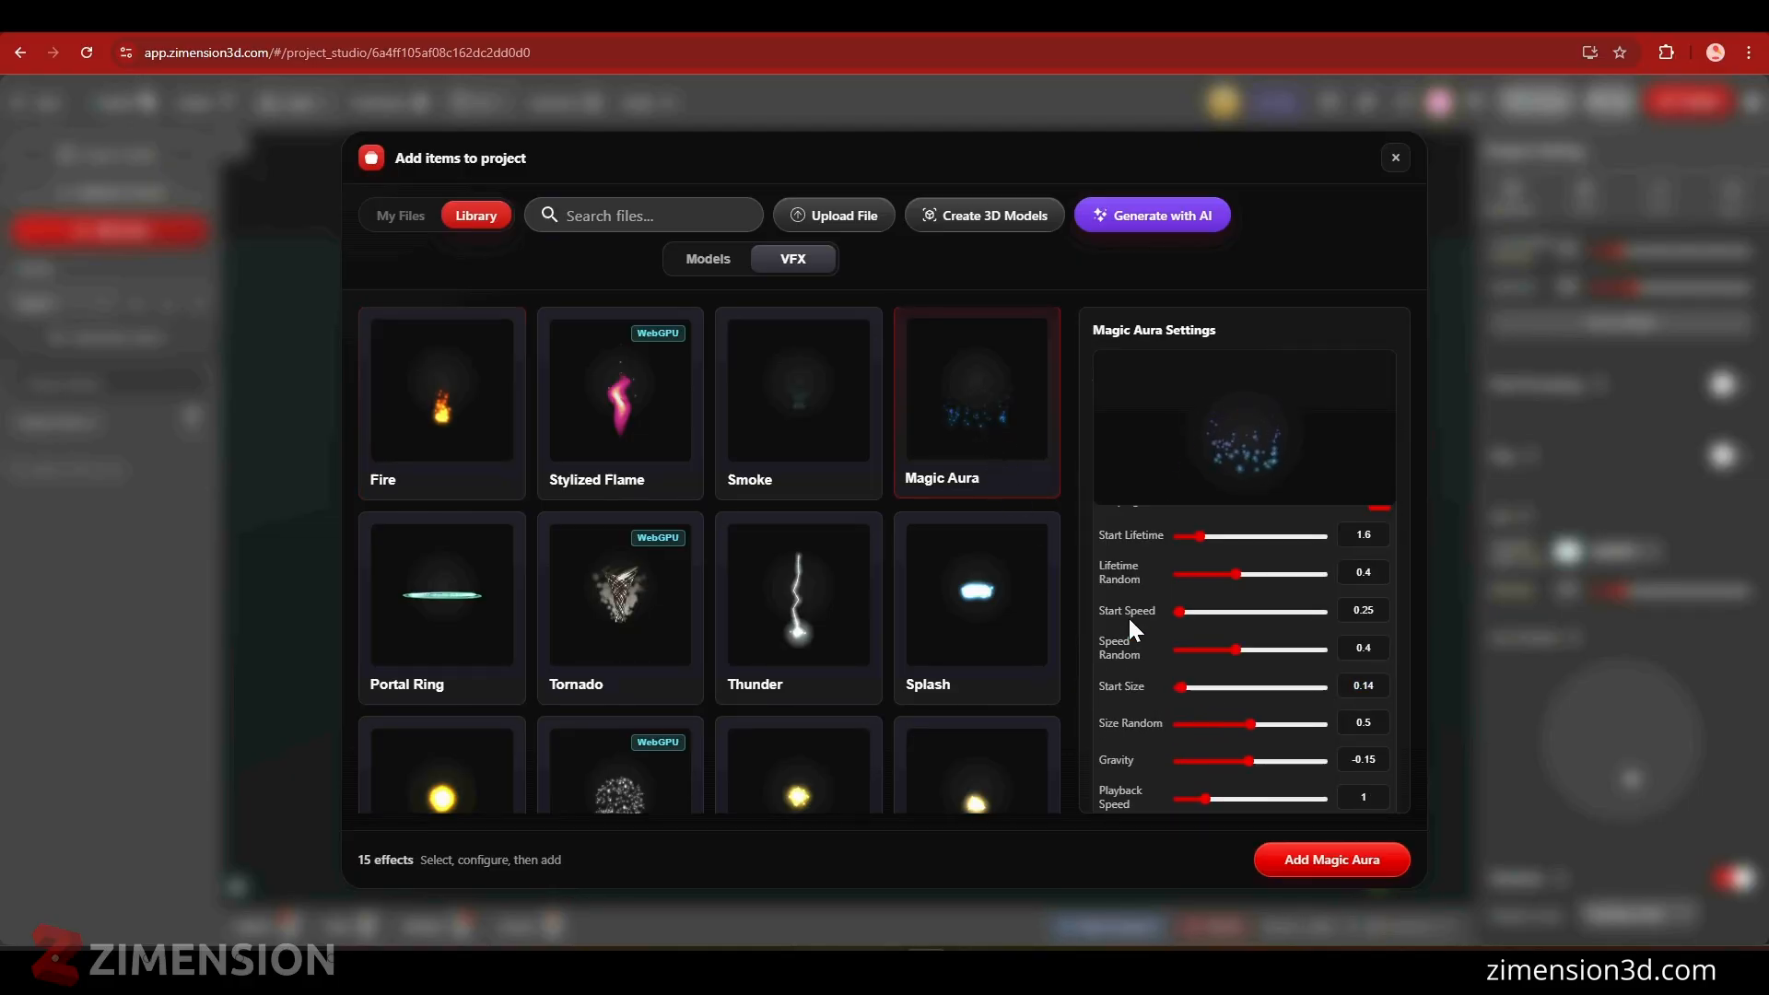
pyautogui.scroll(2, 1281, 433)
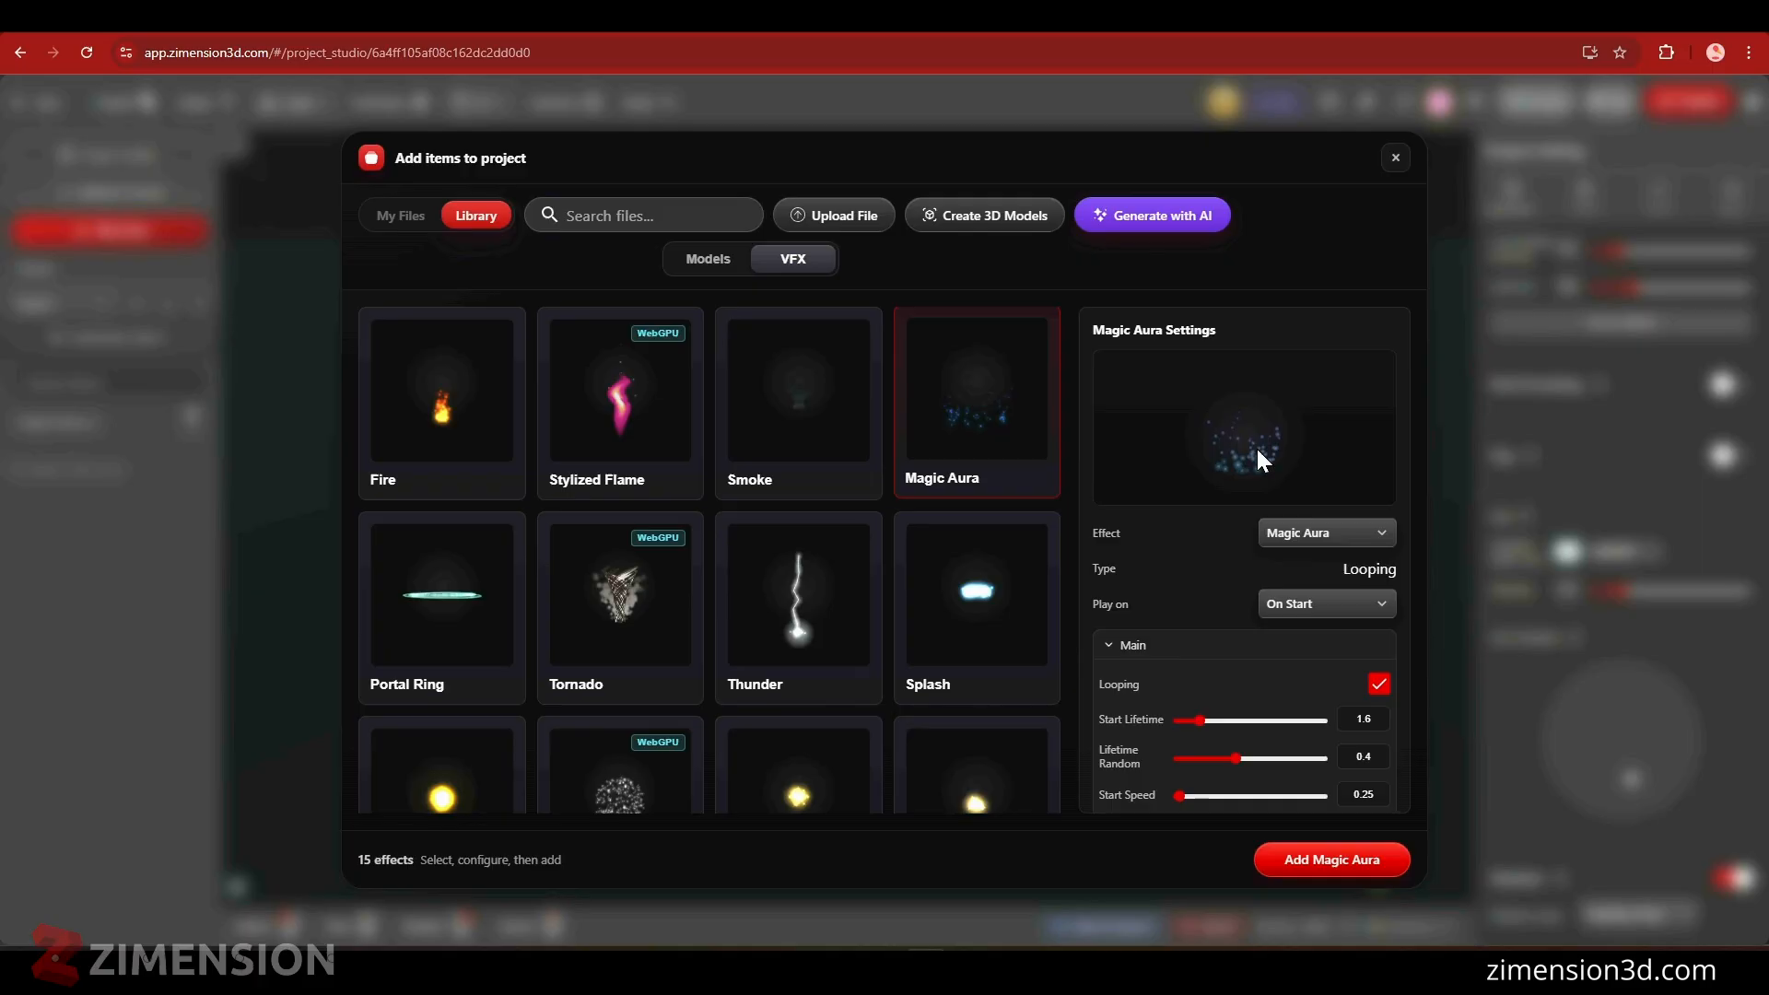
pyautogui.click(798, 633)
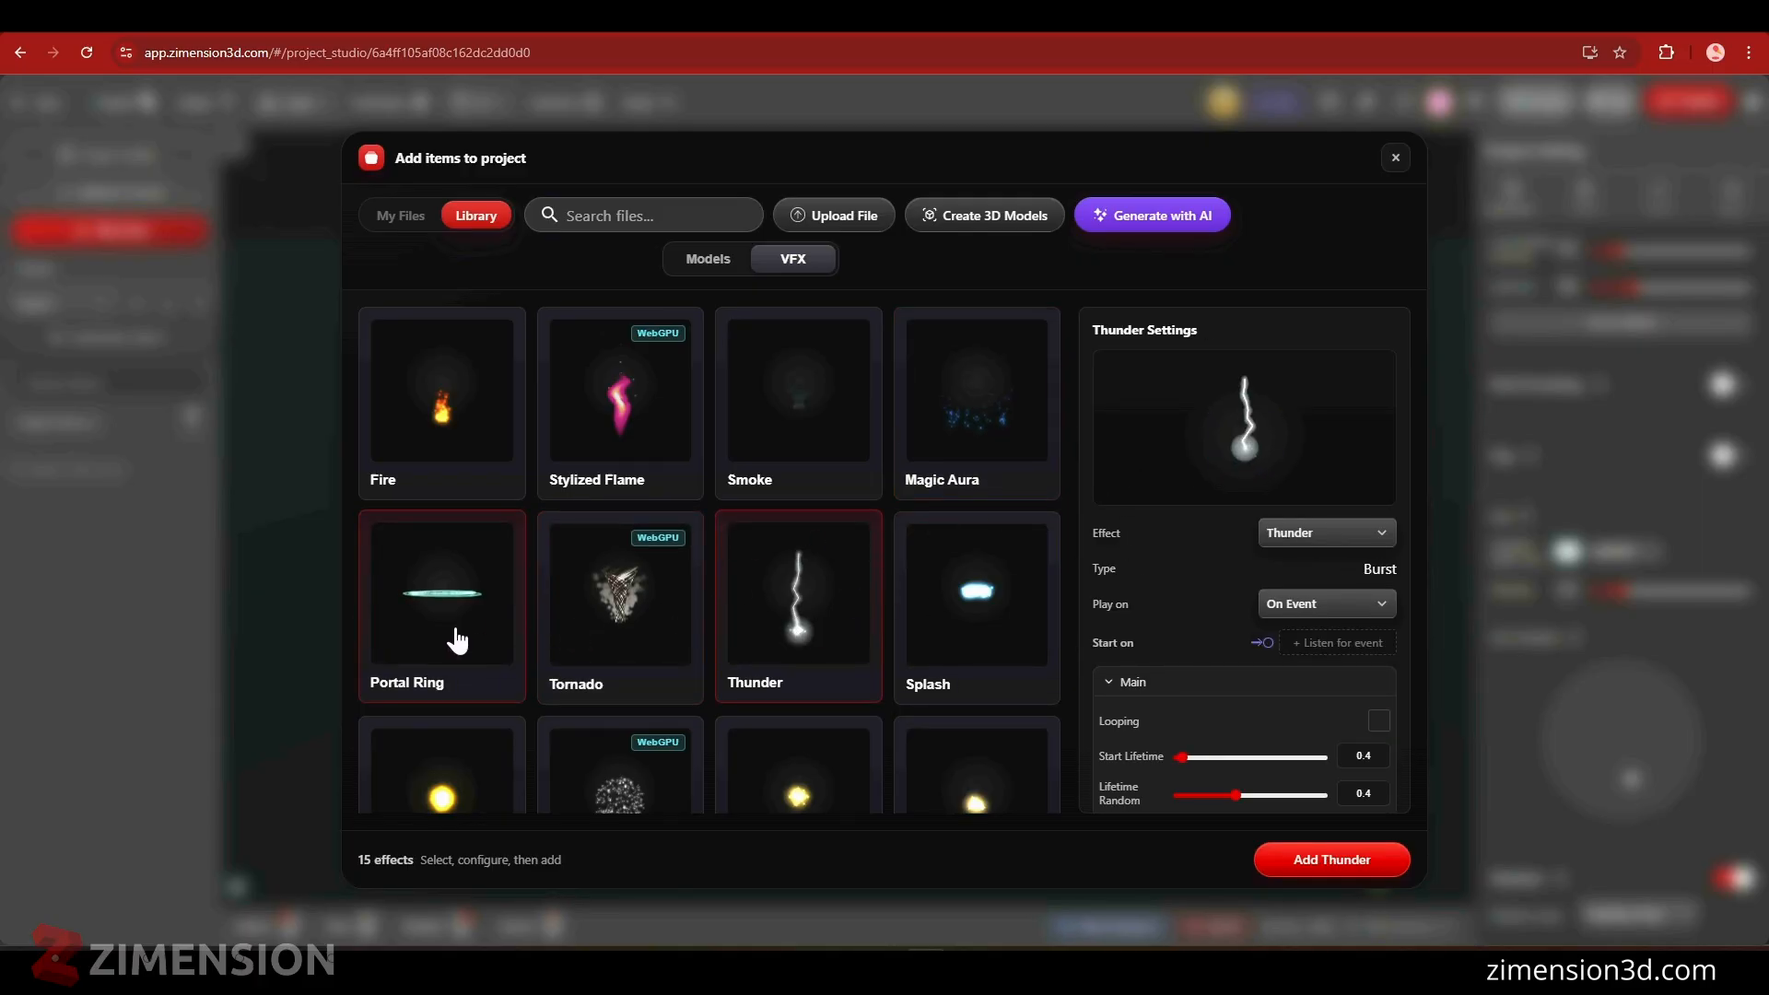
pyautogui.scroll(-3, 442, 645)
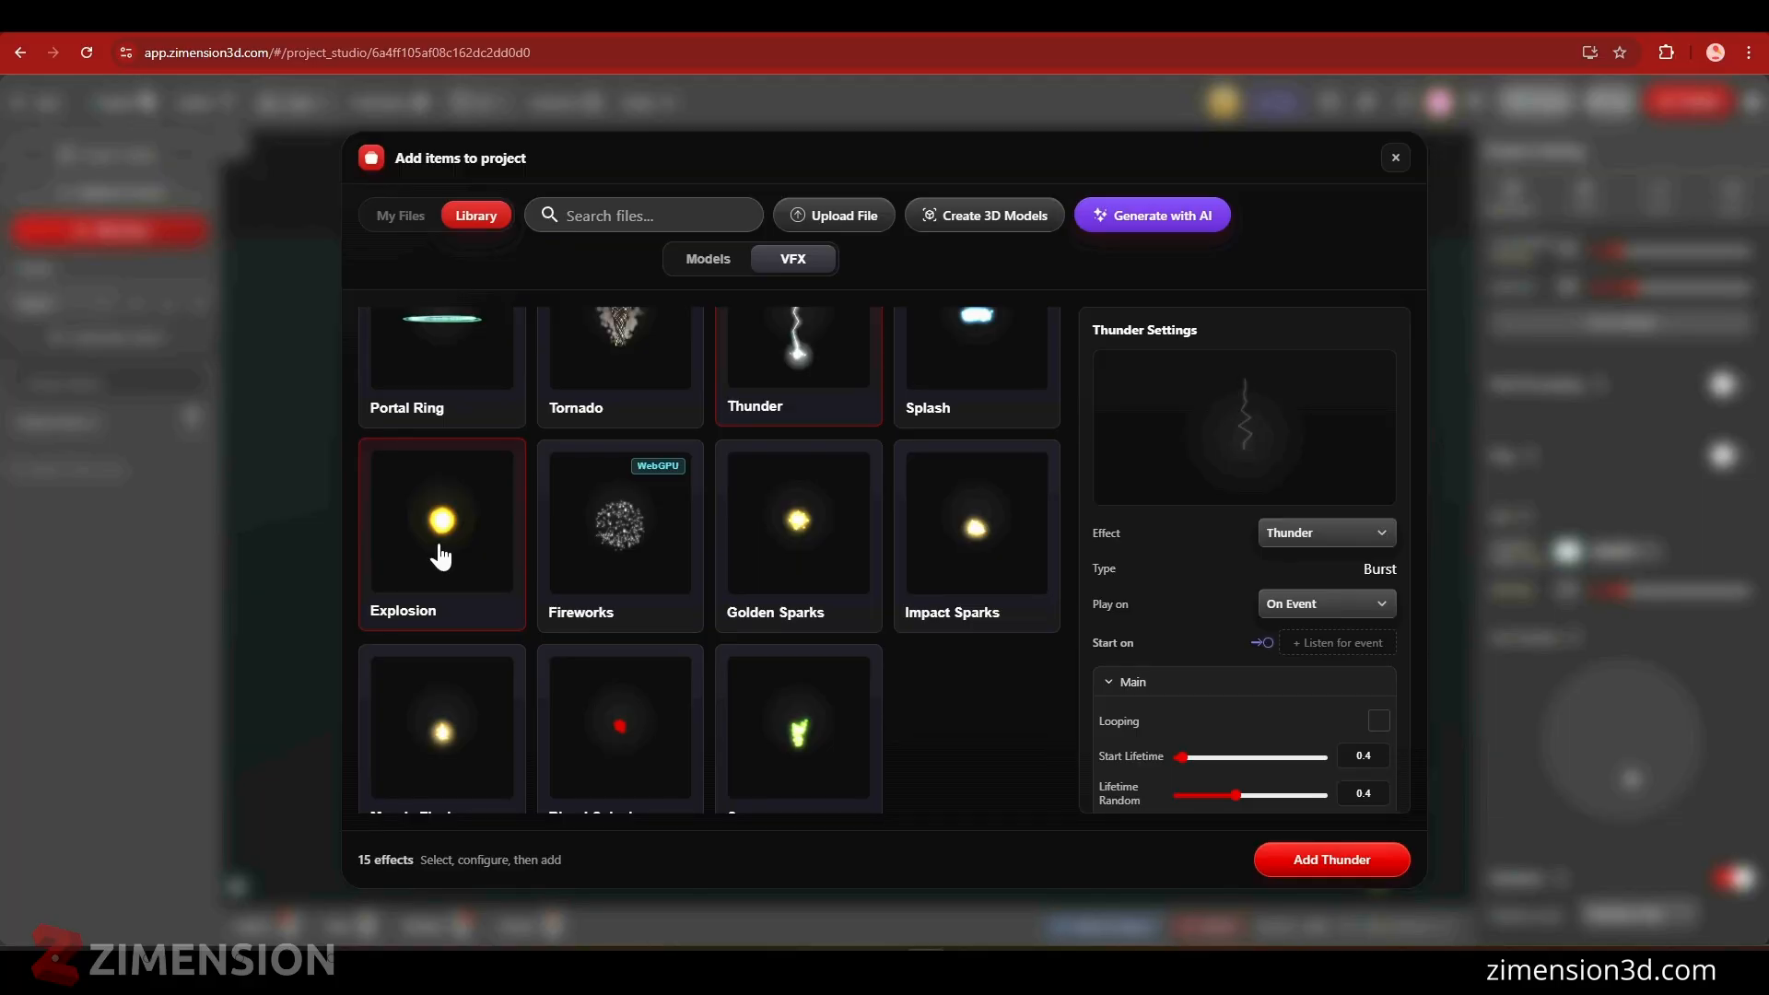
pyautogui.scroll(2, 441, 556)
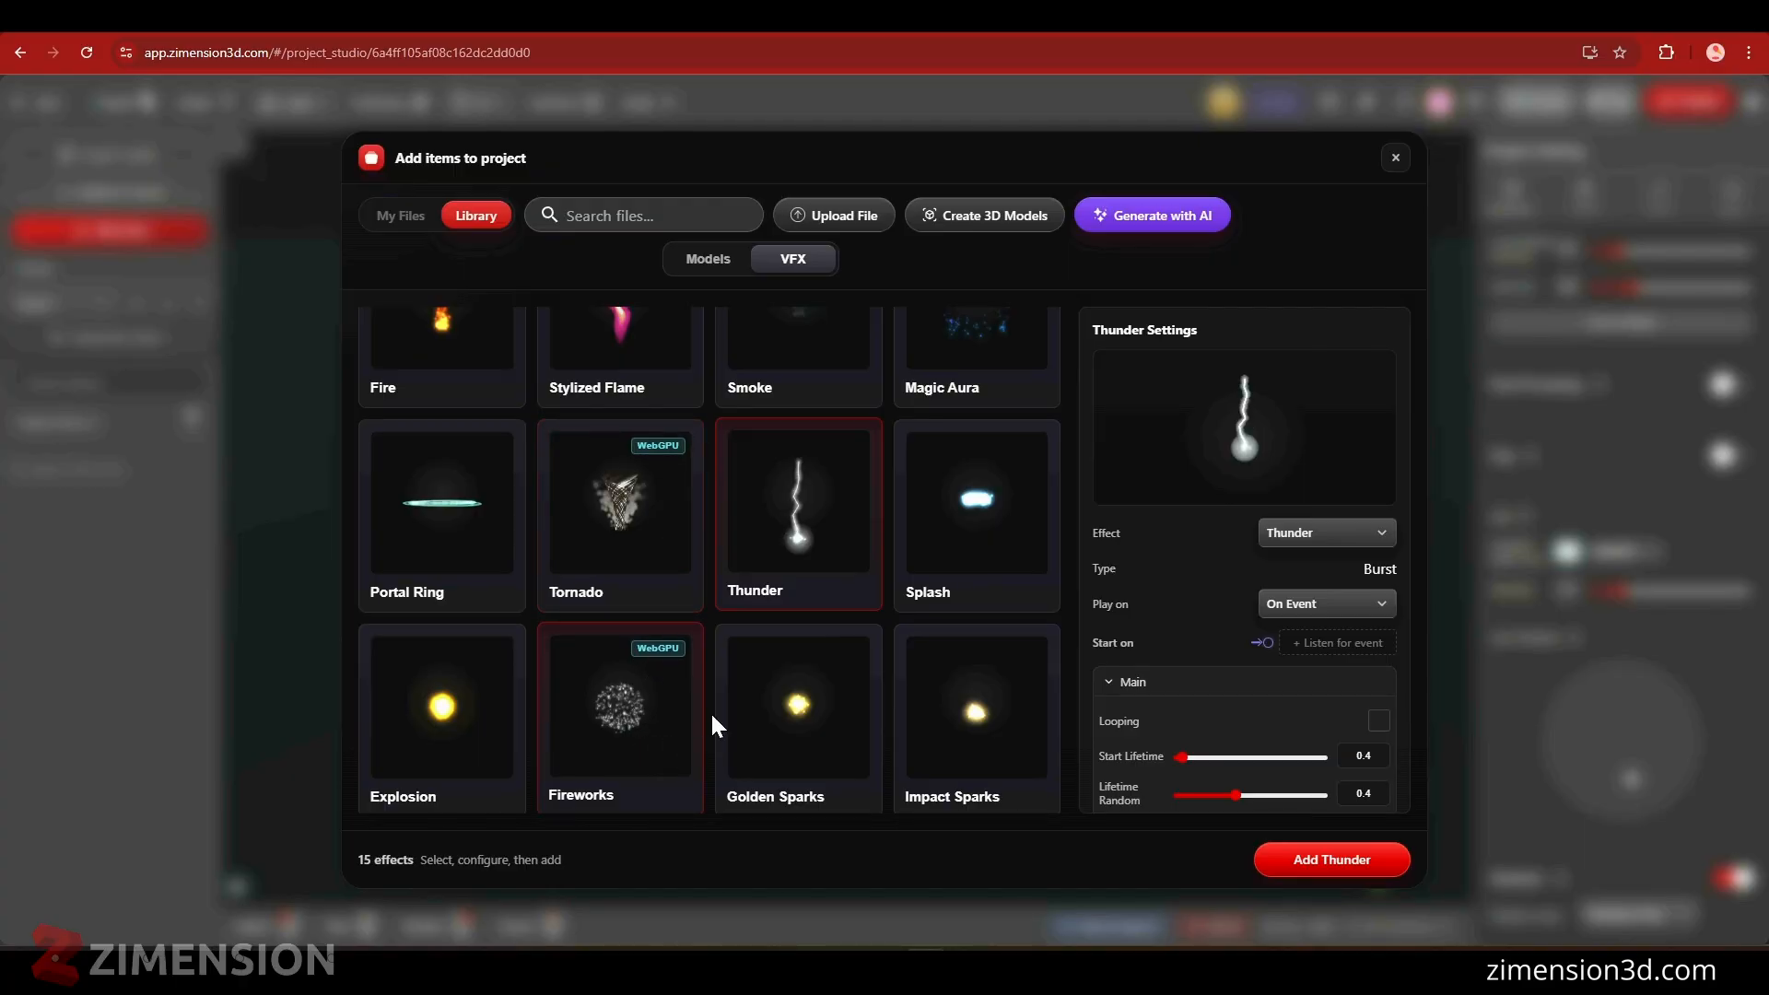
pyautogui.scroll(-2, 750, 651)
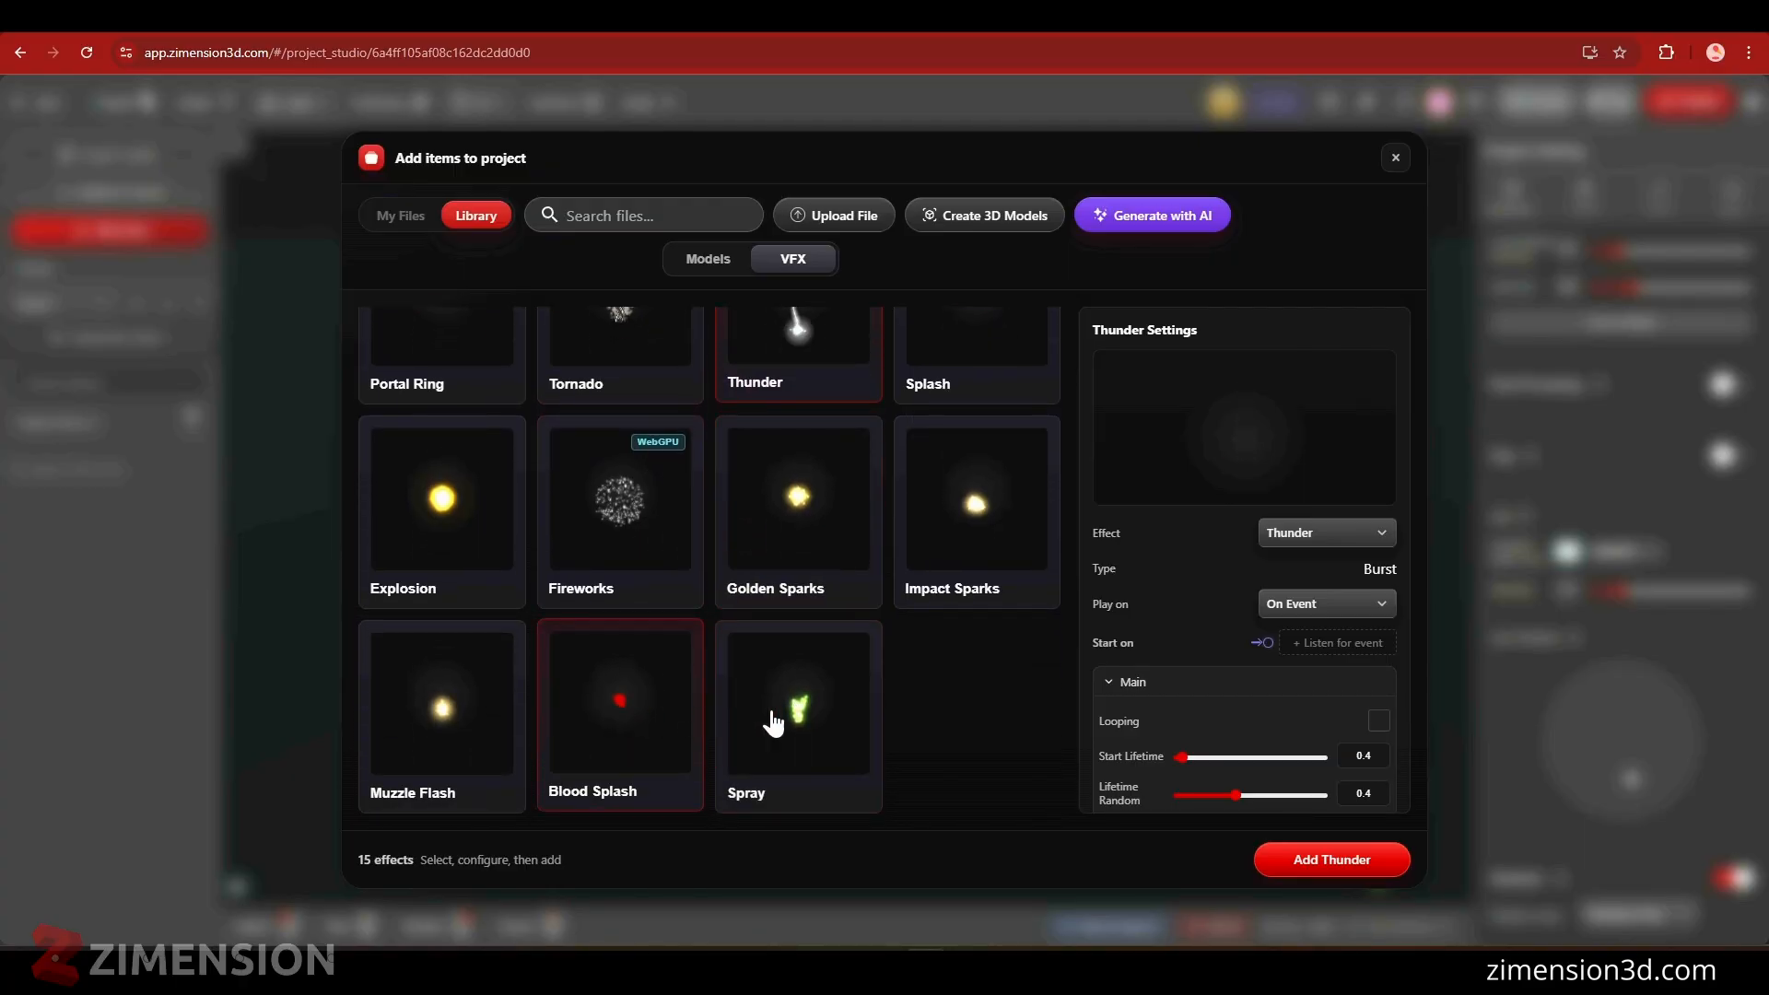
pyautogui.click(465, 525)
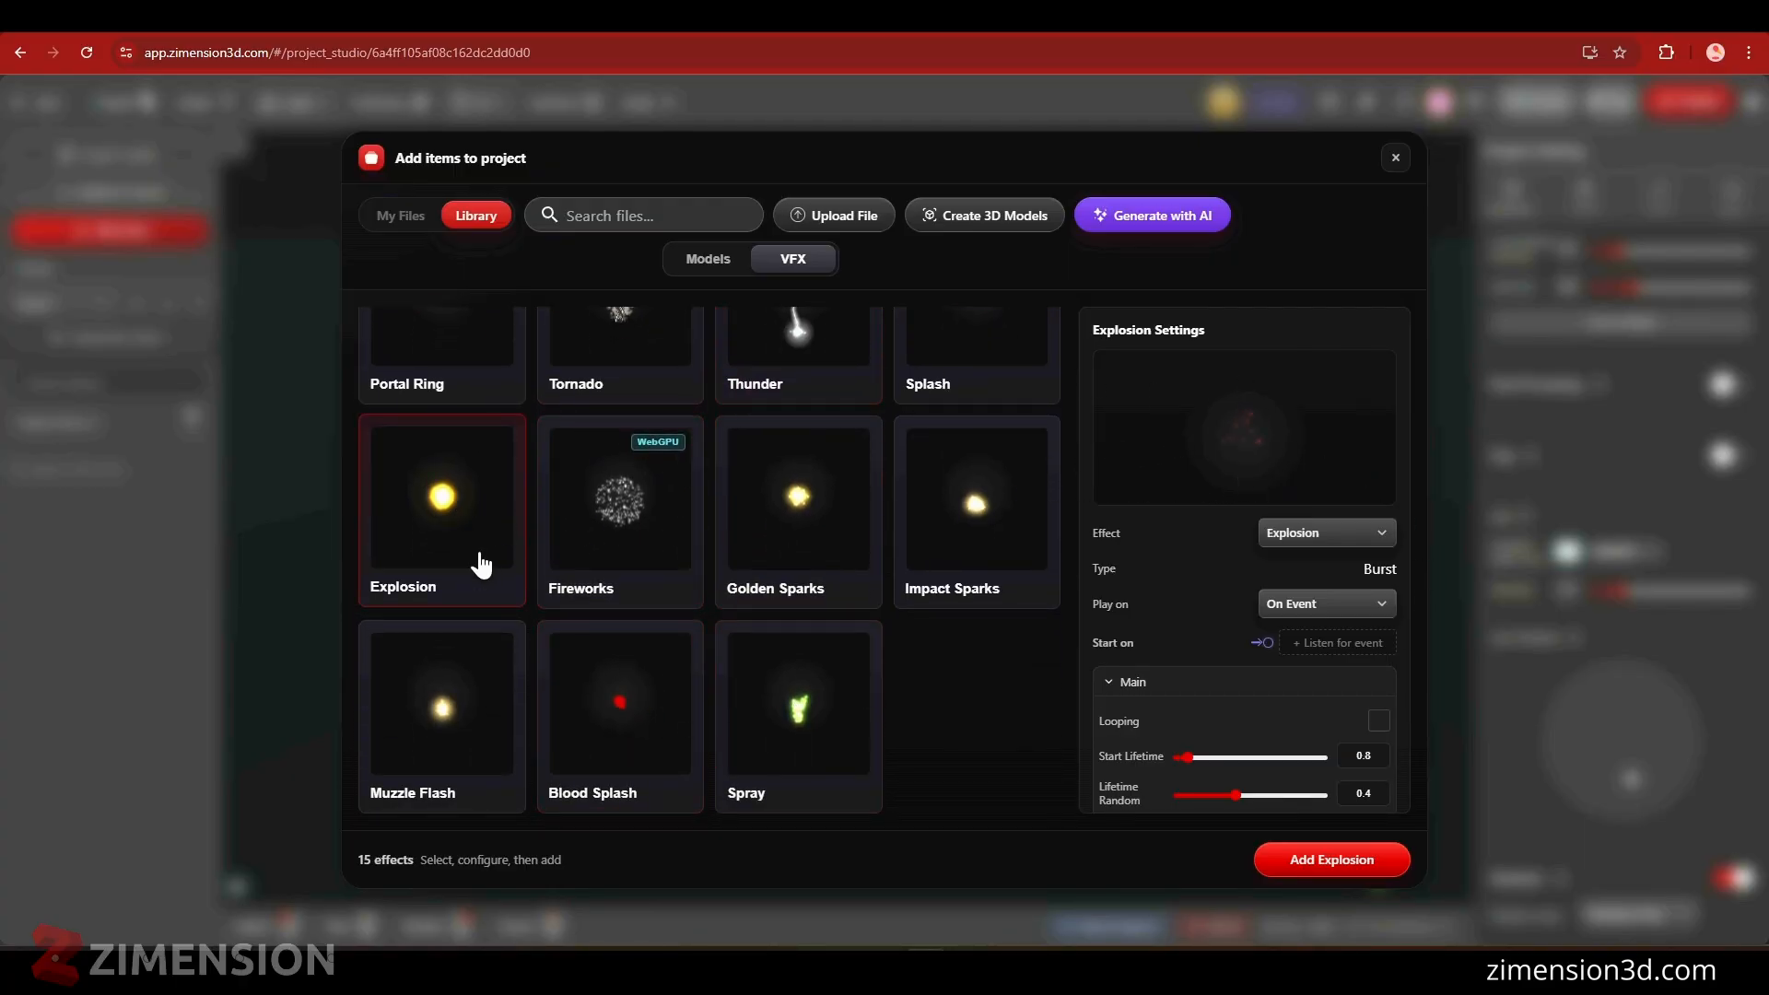
pyautogui.scroll(3, 731, 632)
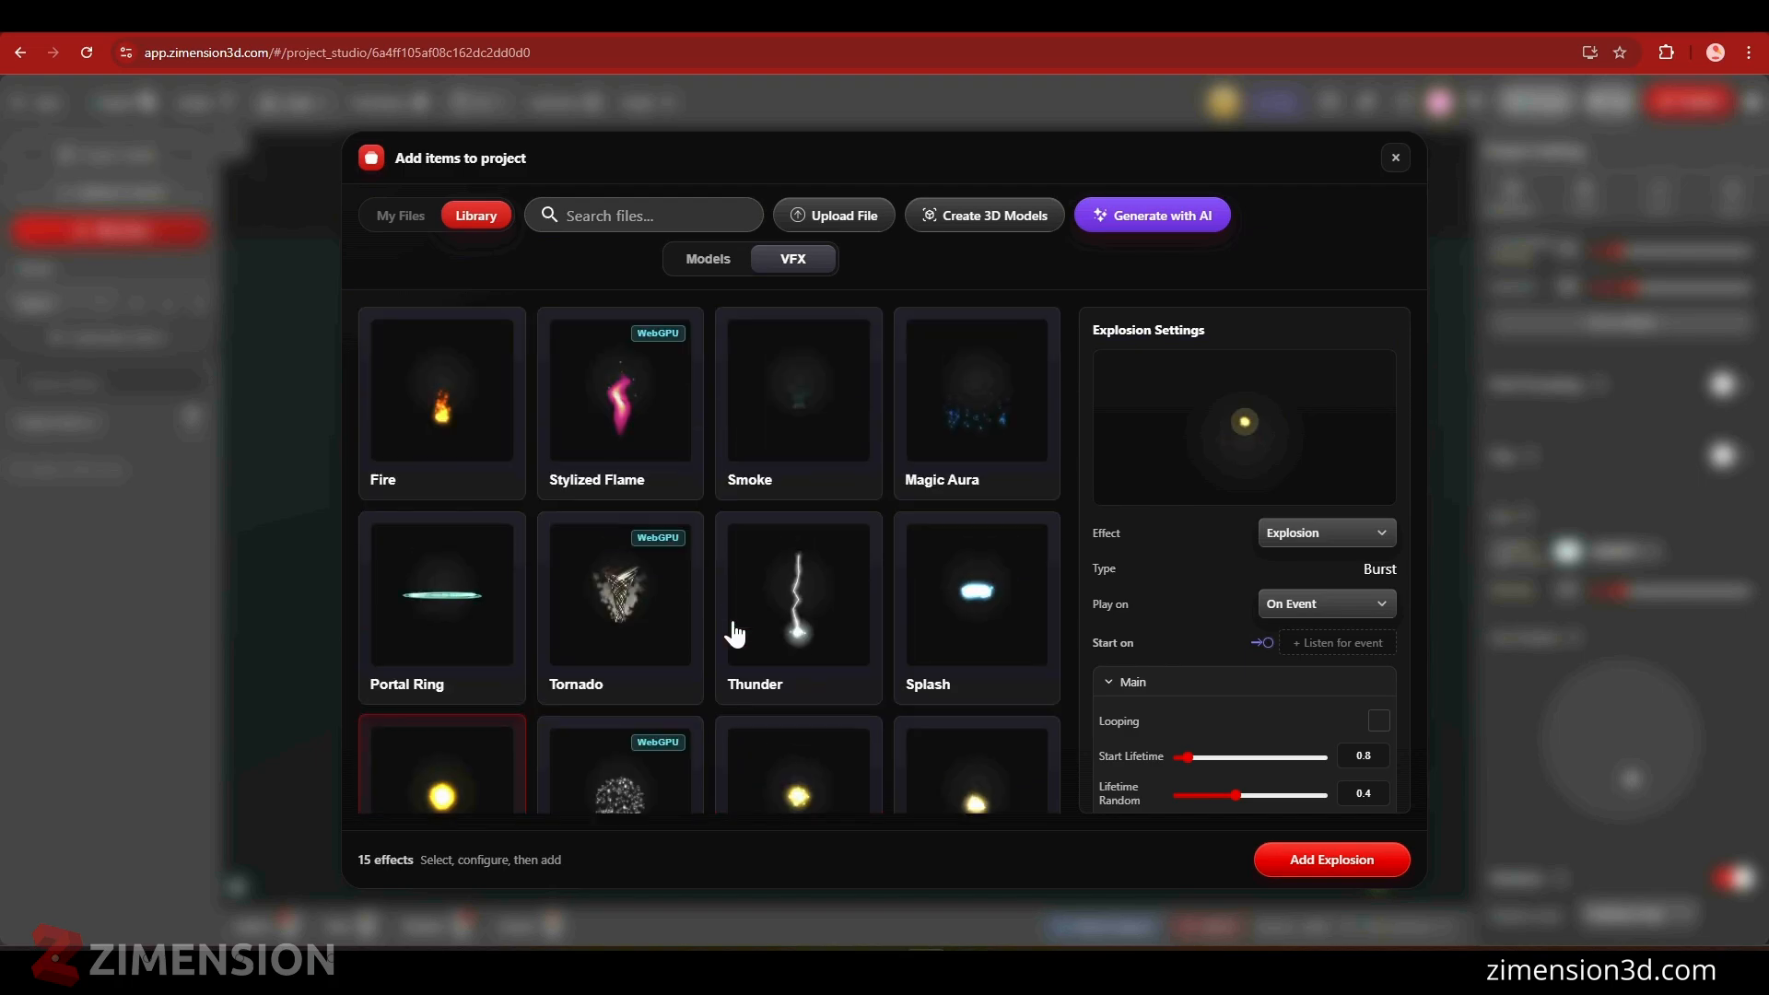
# - Examine the previews of the Smoke, Splash, Golden Sparks, Fireworks and Blood Splash effects
pyautogui.click(798, 441)
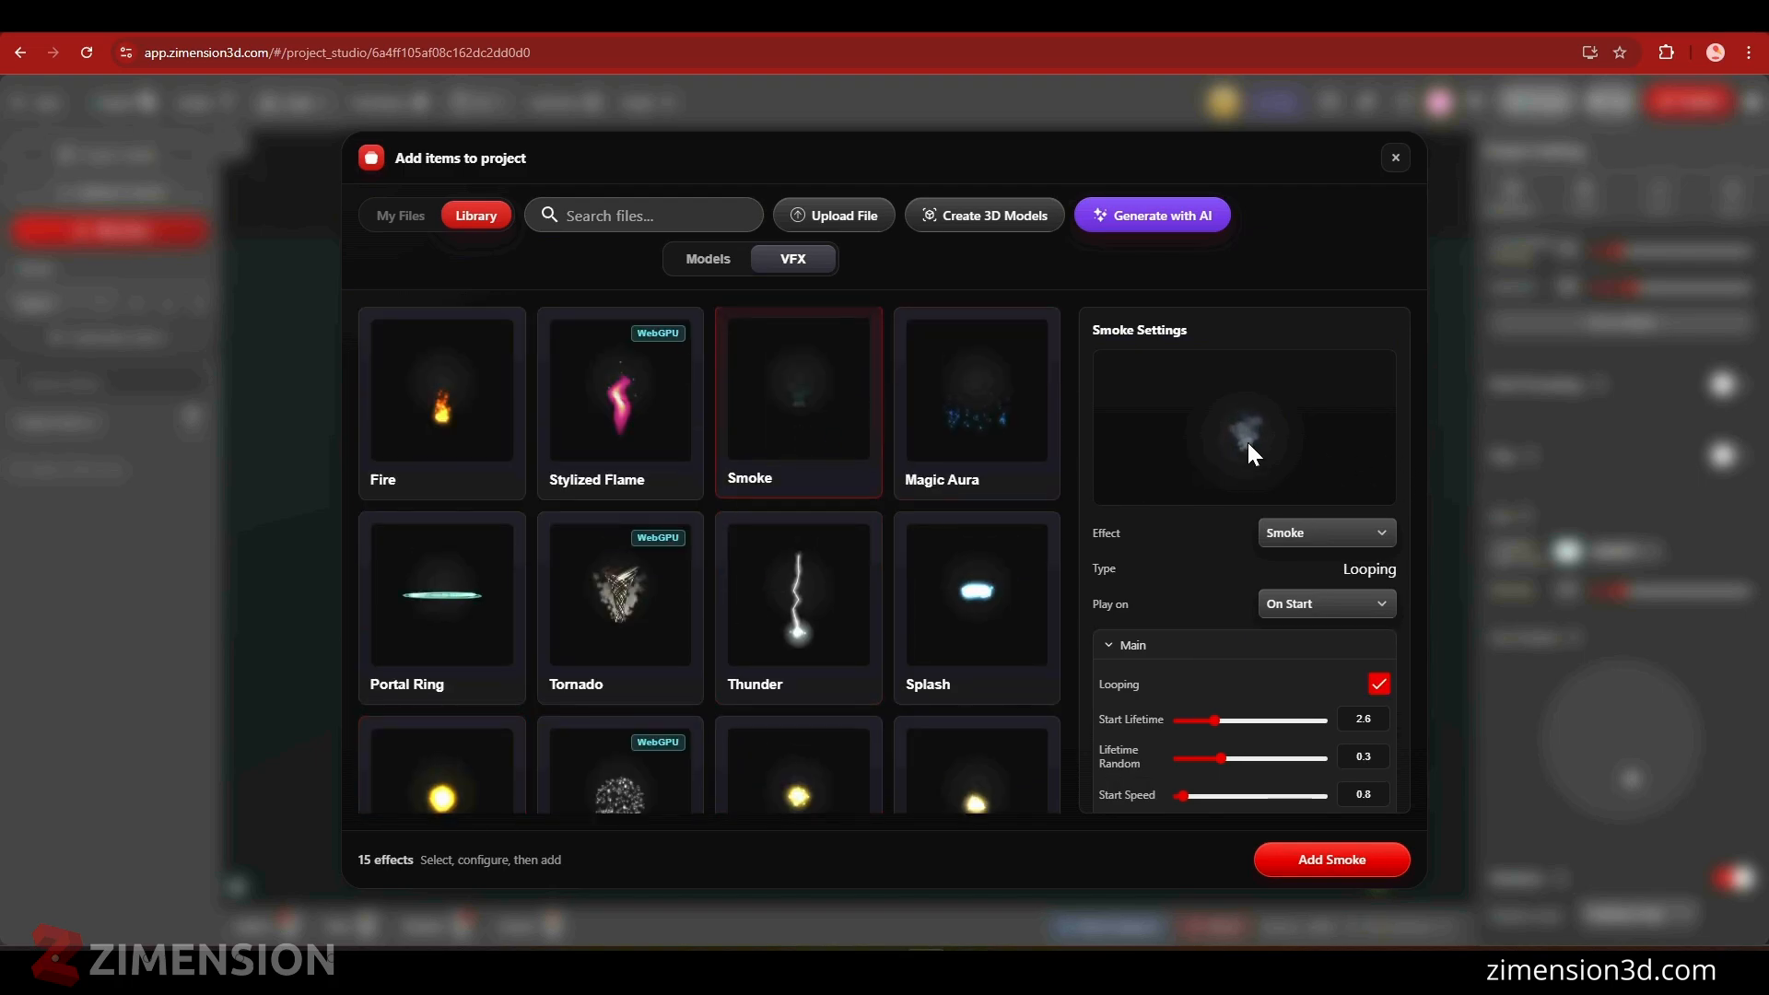
pyautogui.click(999, 630)
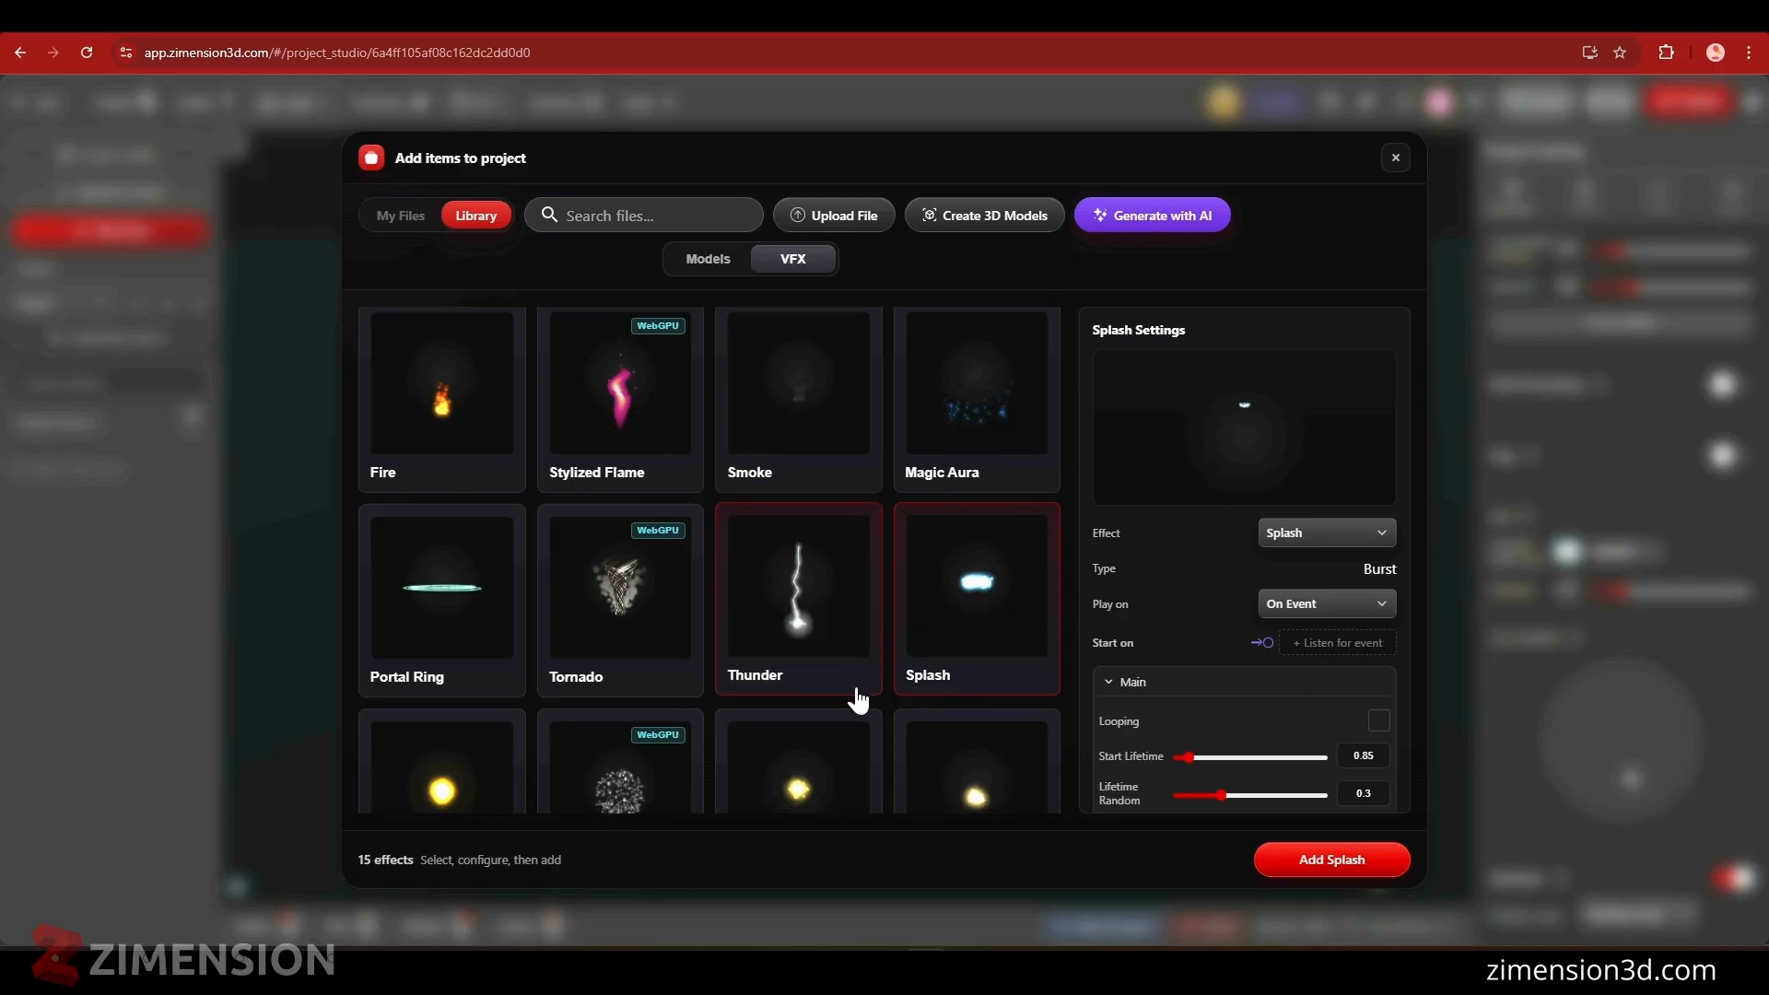
pyautogui.scroll(-3, 853, 700)
pyautogui.click(811, 564)
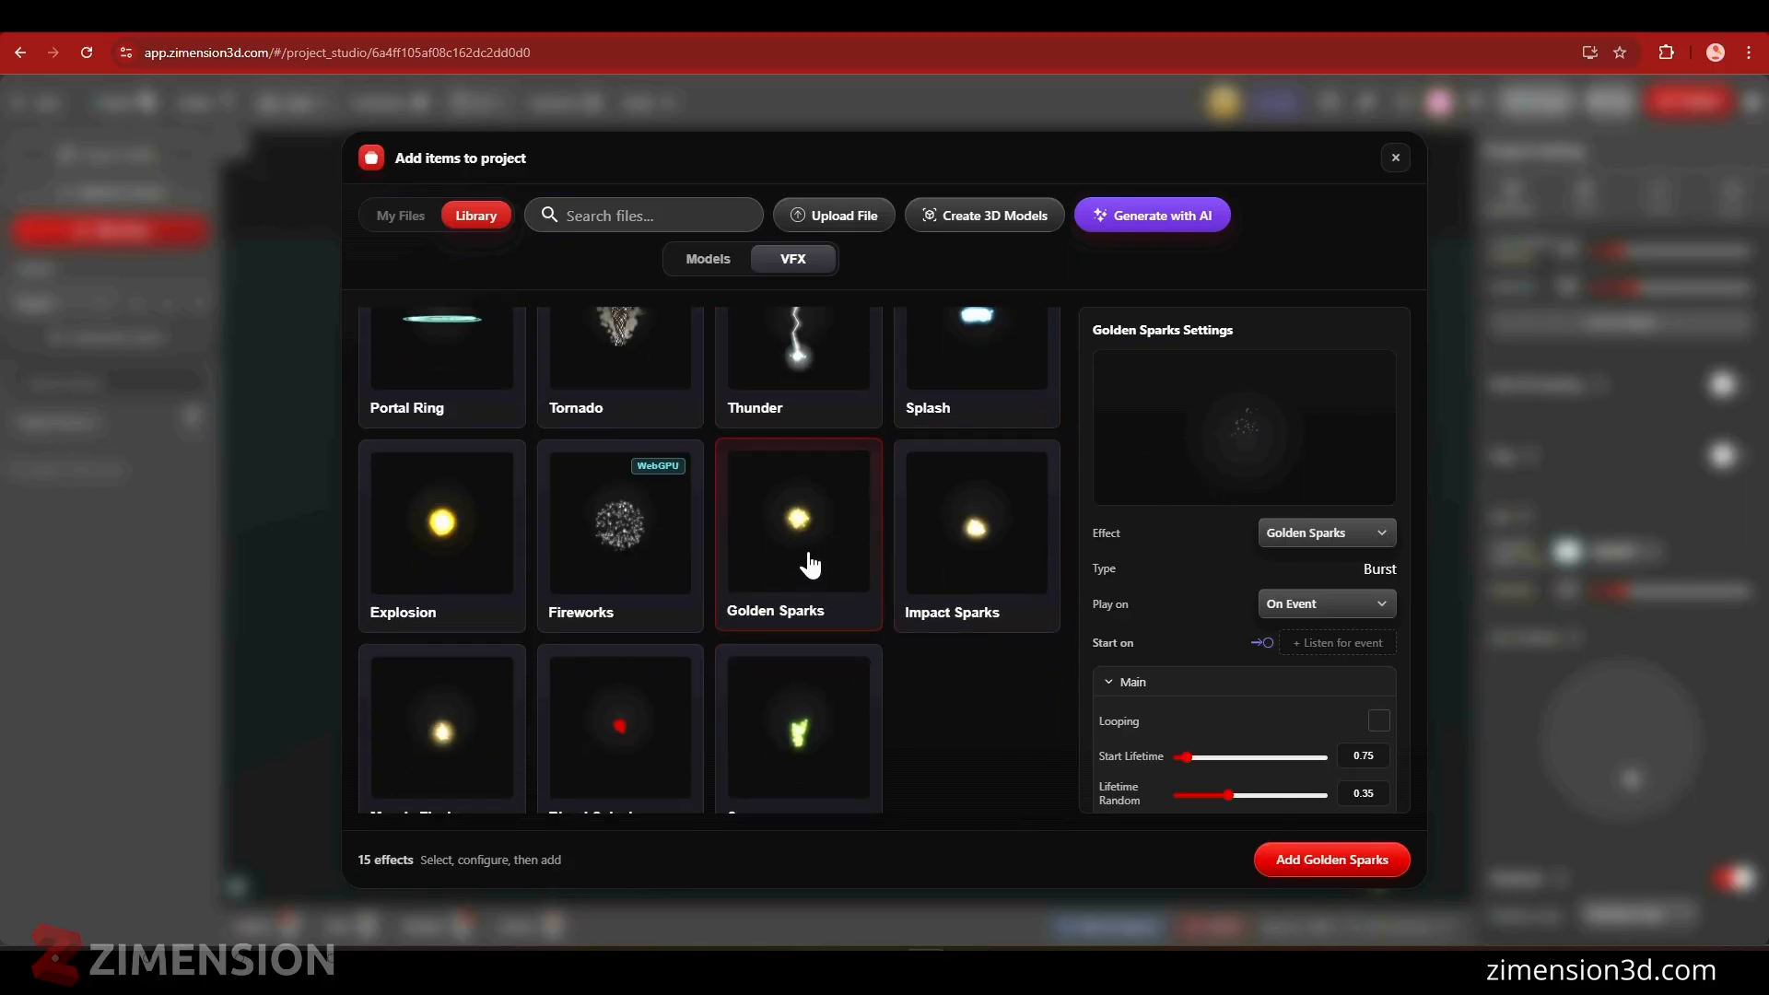
pyautogui.click(625, 551)
pyautogui.scroll(-1, 622, 717)
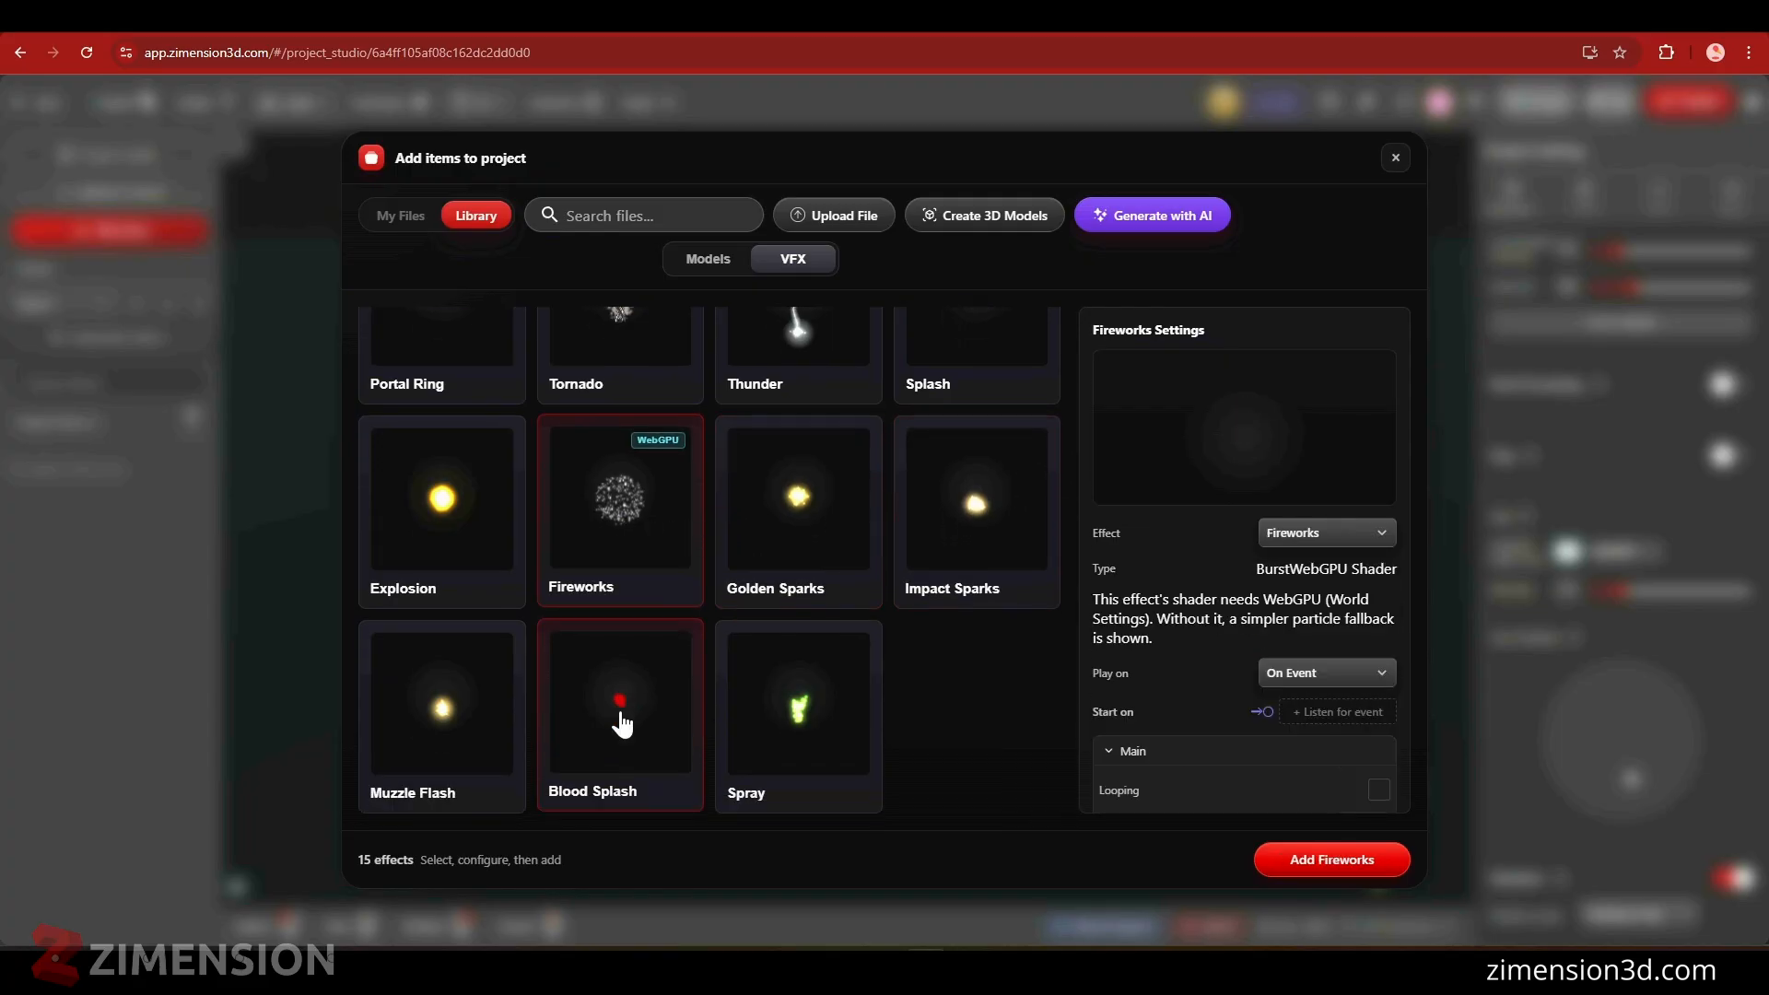
pyautogui.click(626, 725)
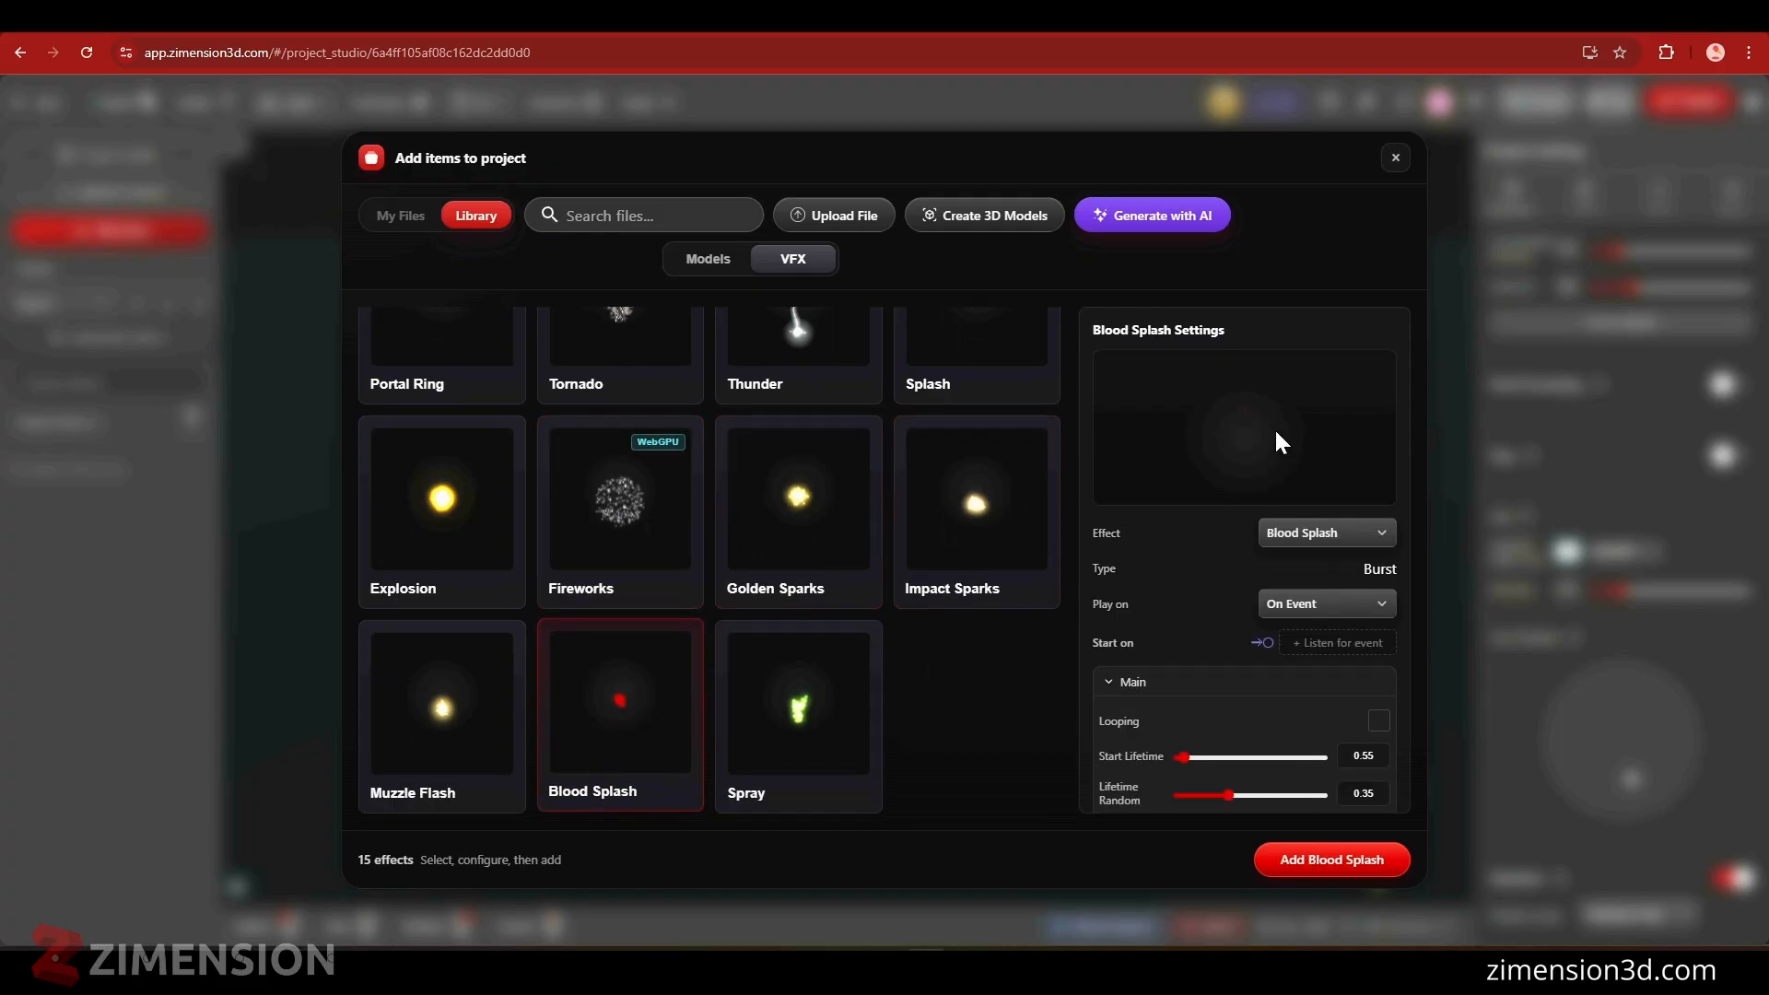
# - Examine the previews and settings of the Muzzle Flash and Spray effects
pyautogui.click(455, 739)
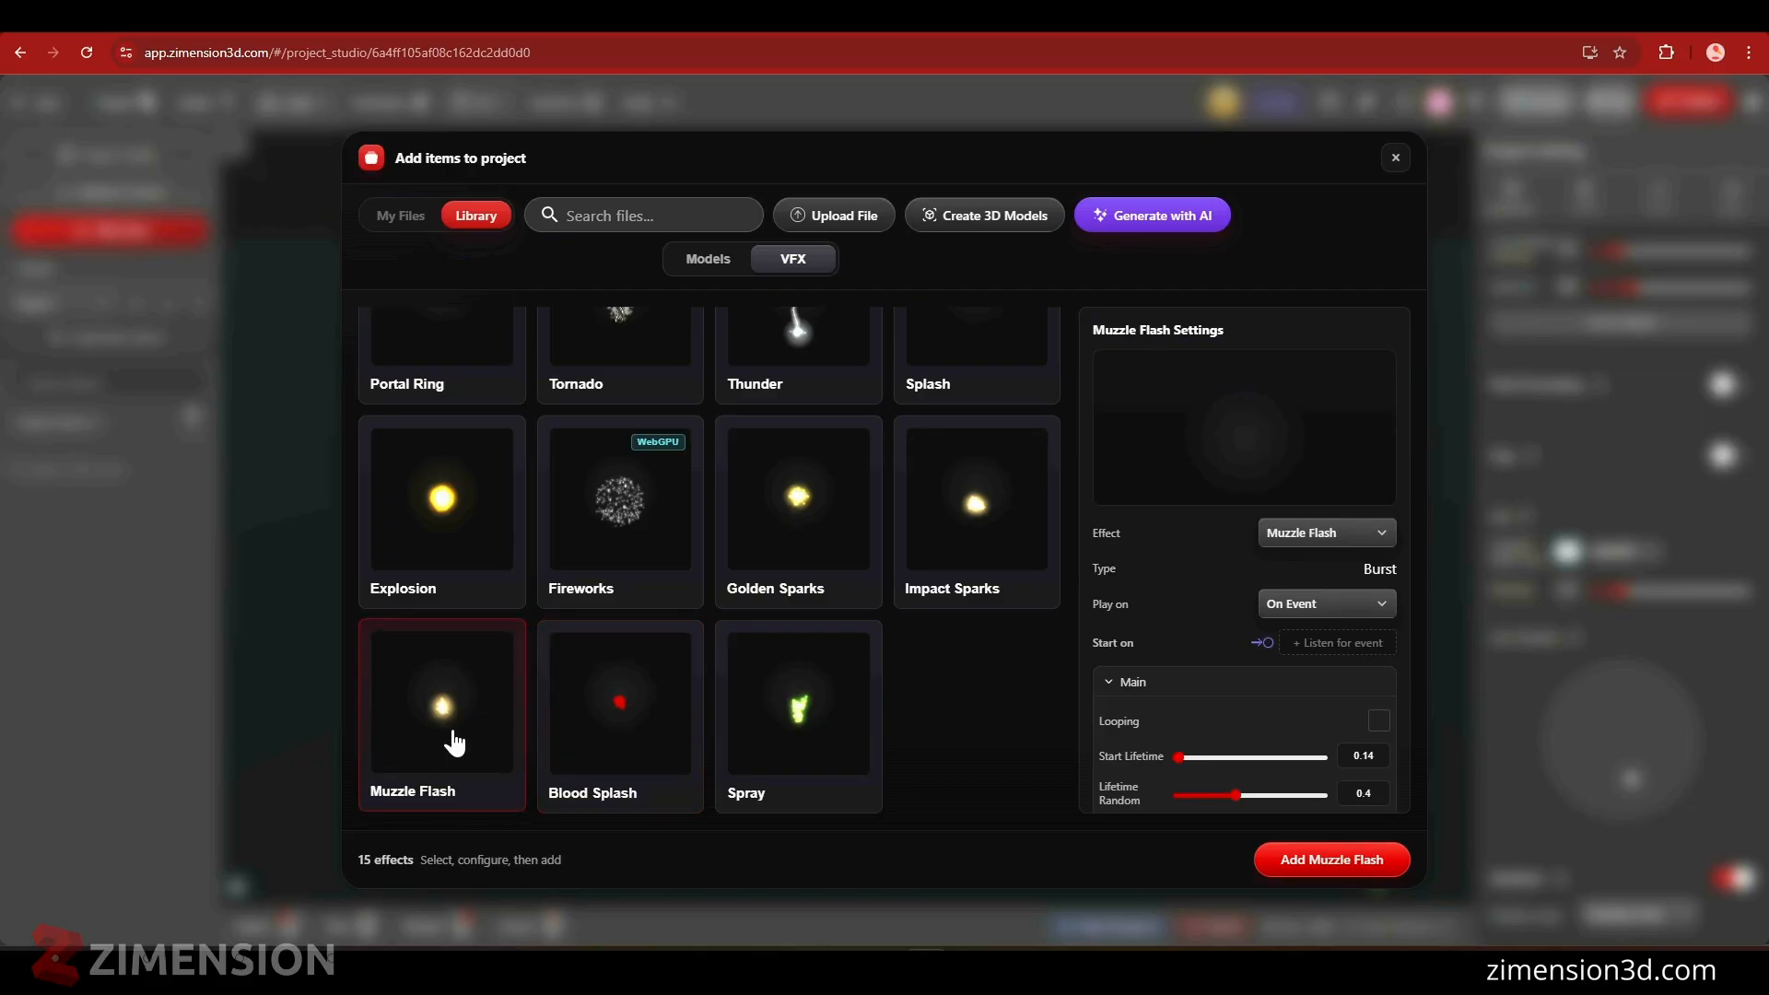
pyautogui.click(798, 733)
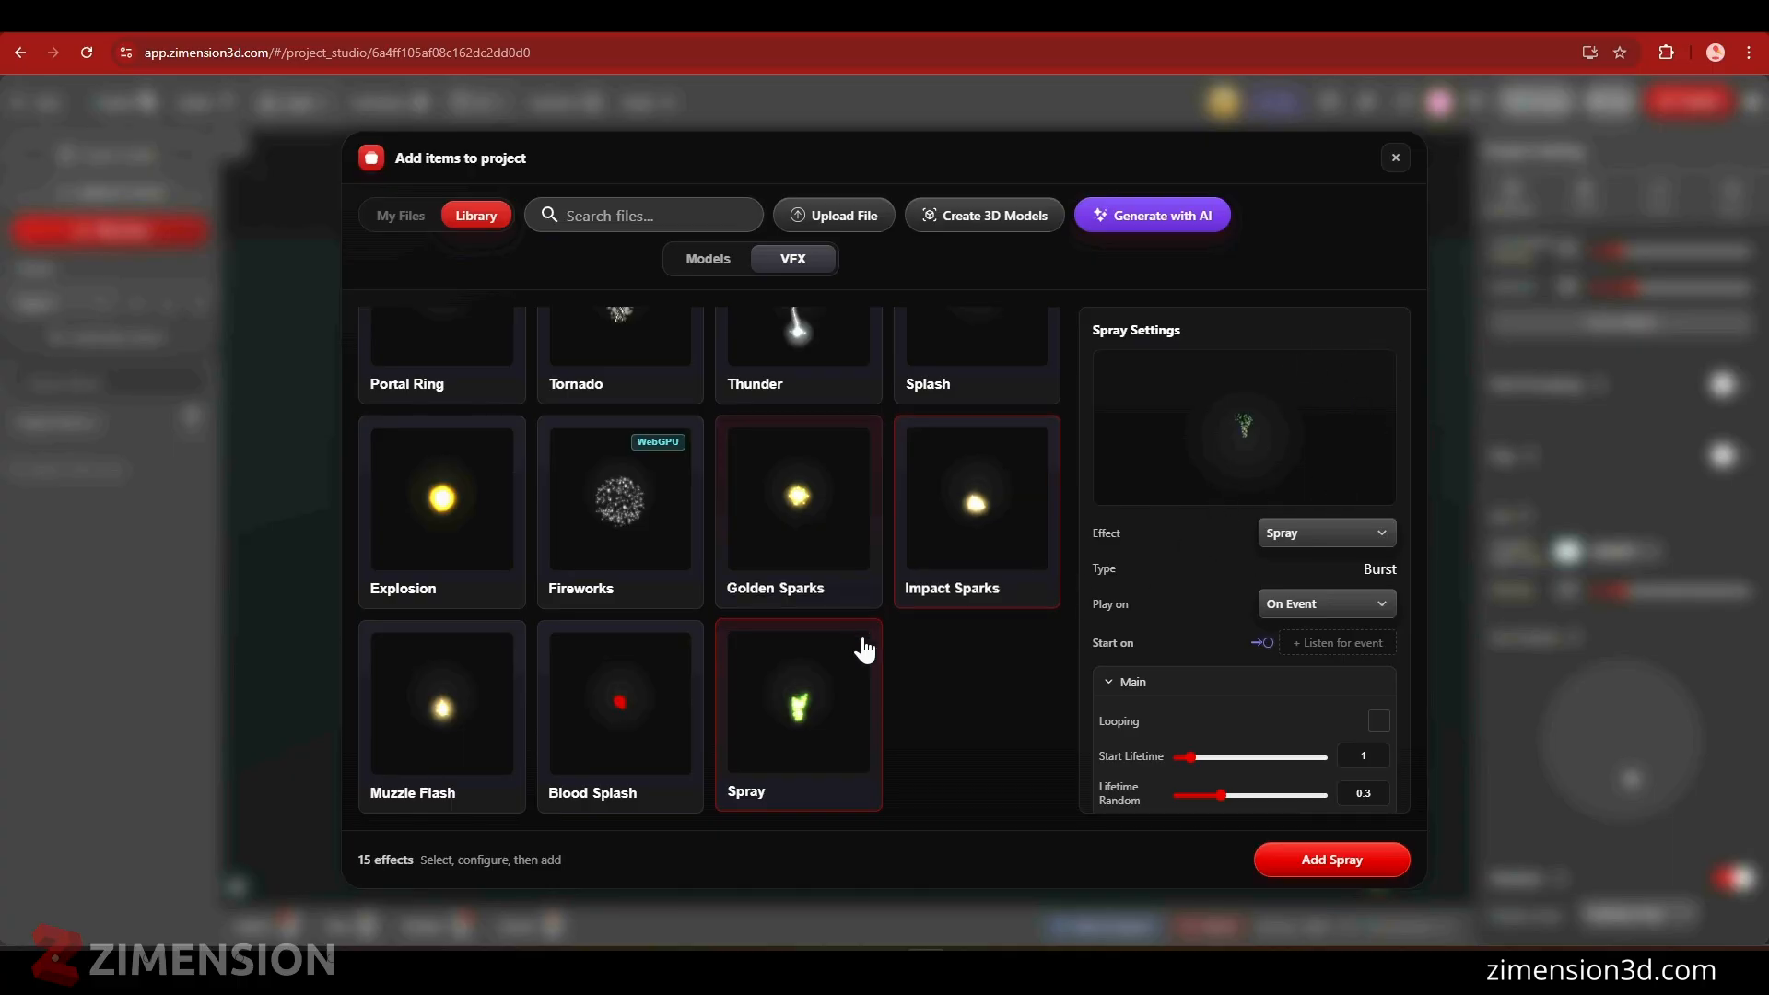
pyautogui.scroll(3, 852, 535)
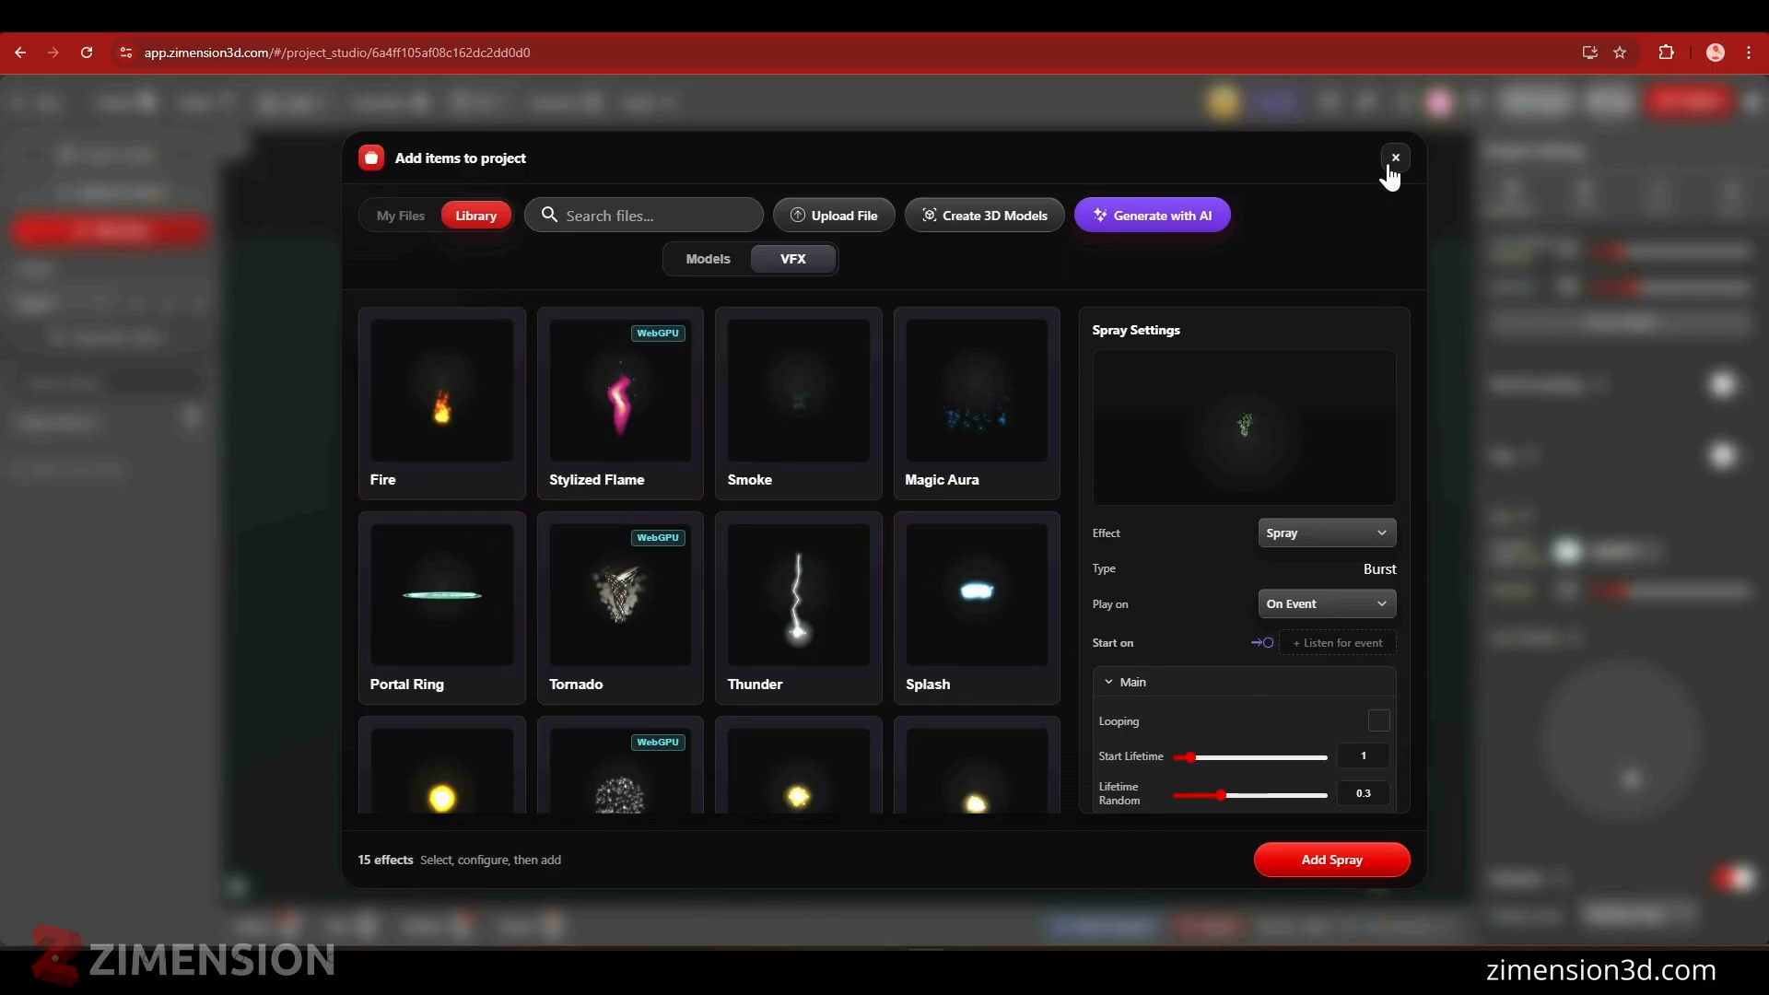
# - Add the Fire effect to the project and move it beside the avatar to X 0.325, Z -2.419
pyautogui.click(477, 440)
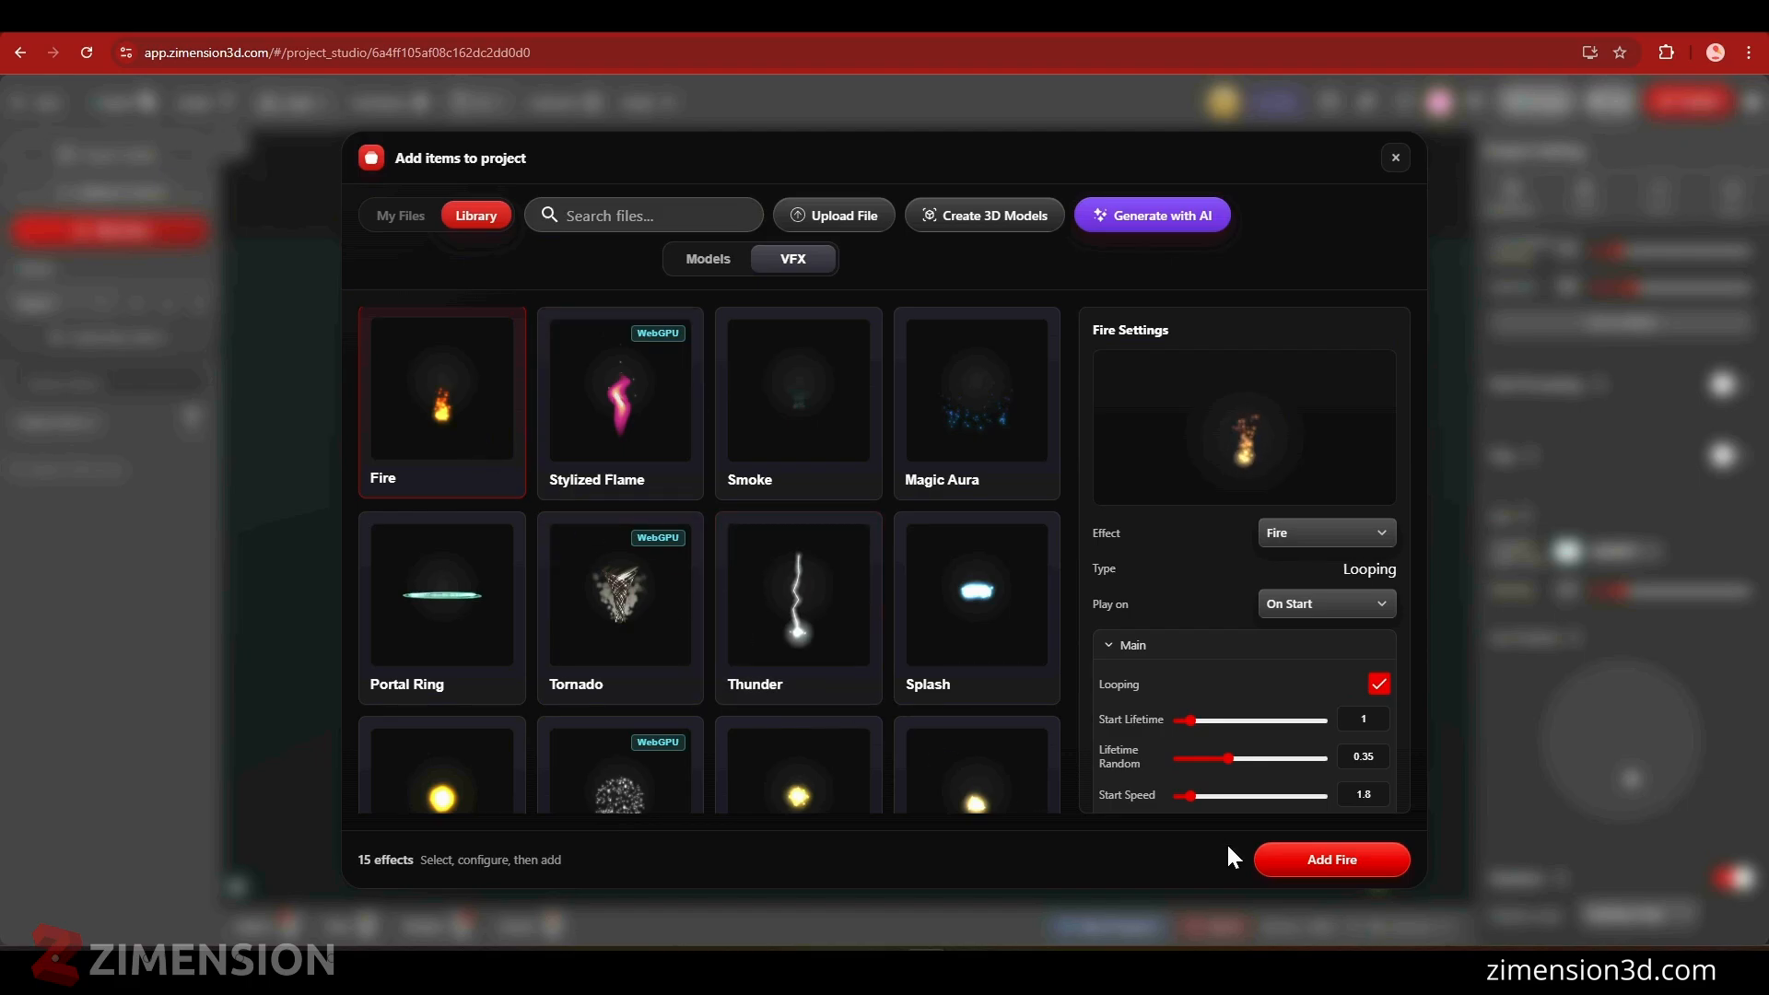
pyautogui.click(1316, 863)
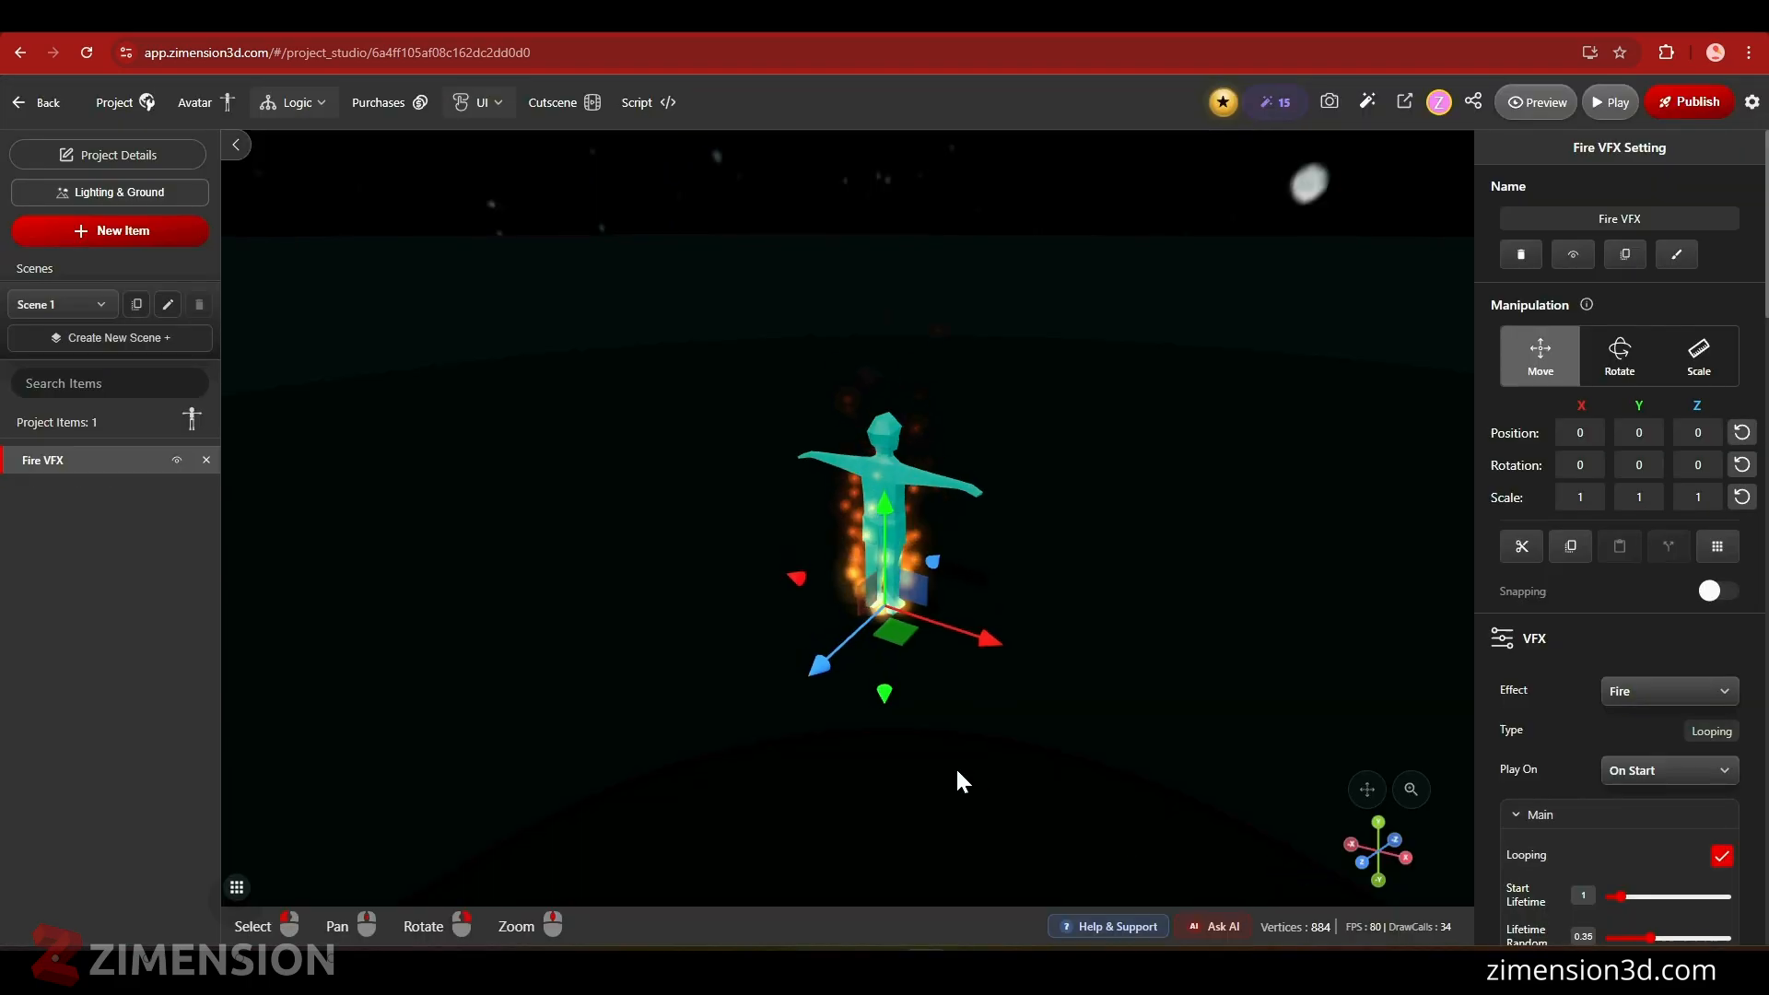
pyautogui.moveTo(895, 660); pyautogui.dragTo(1174, 659)
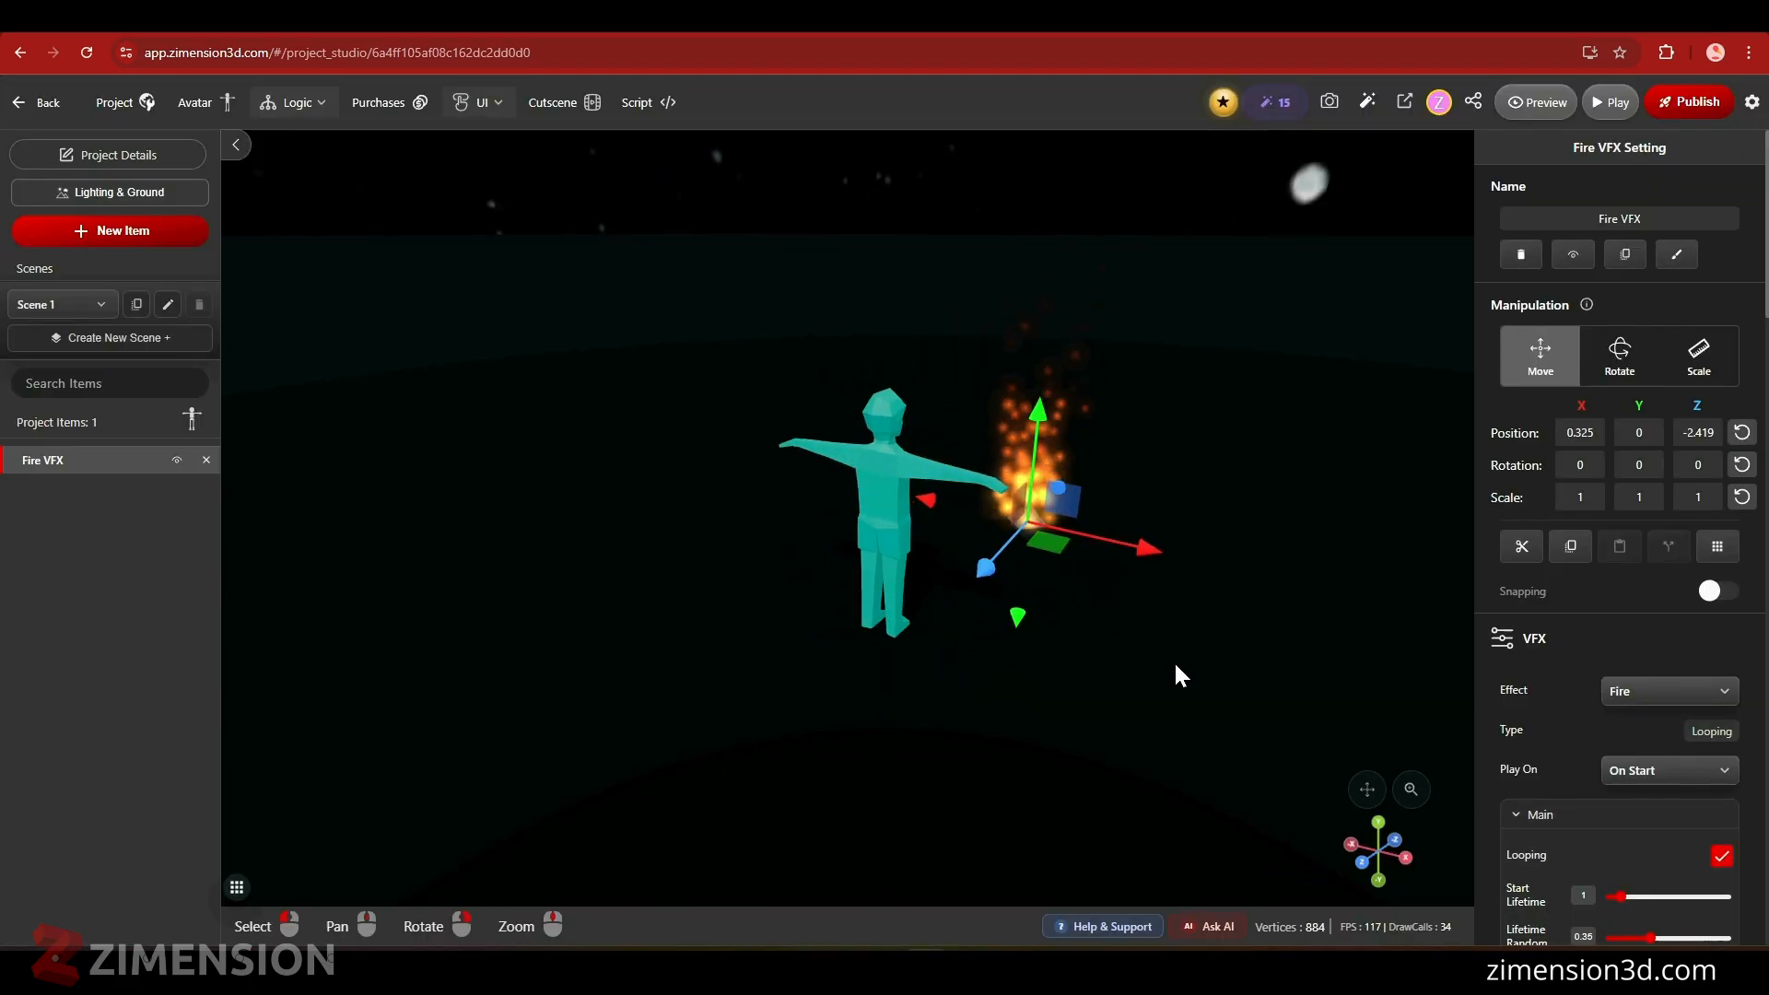
# - Set the Fire effect's Start Lifetime to 1.3 and Start Size to 1.15
pyautogui.moveTo(1174, 660); pyautogui.dragTo(849, 705, button='right')
pyautogui.scroll(-3, 1698, 792)
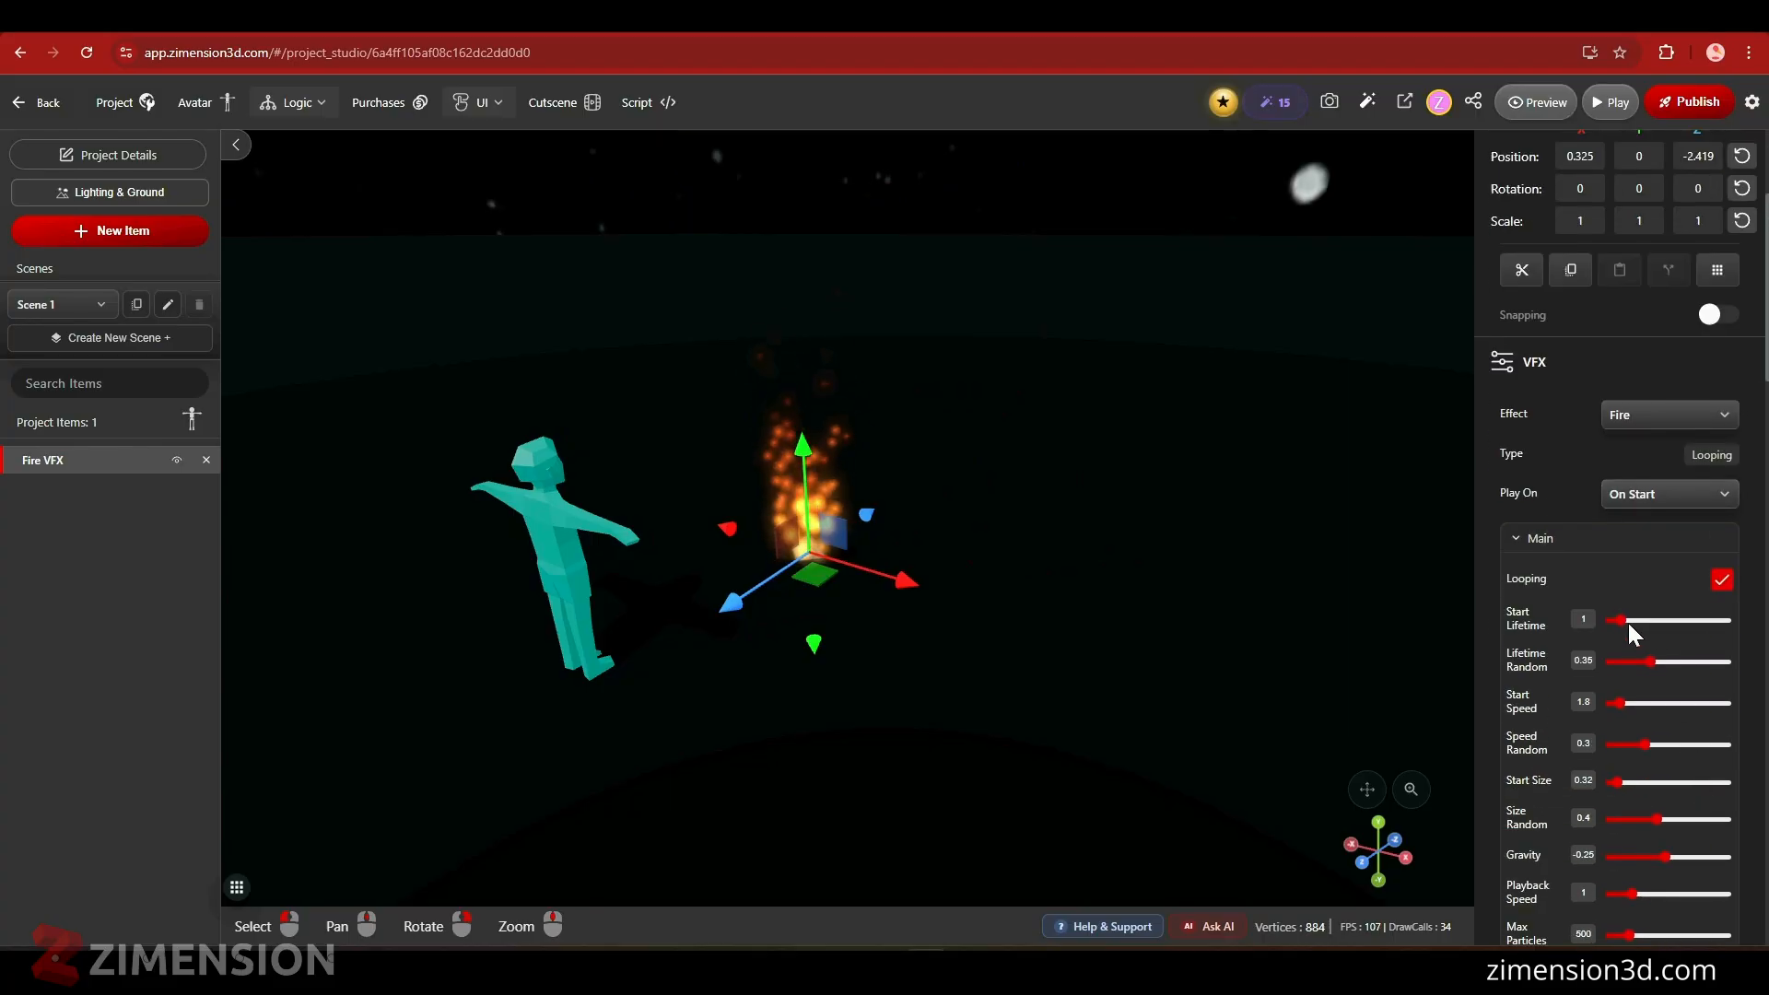
pyautogui.click(1627, 621)
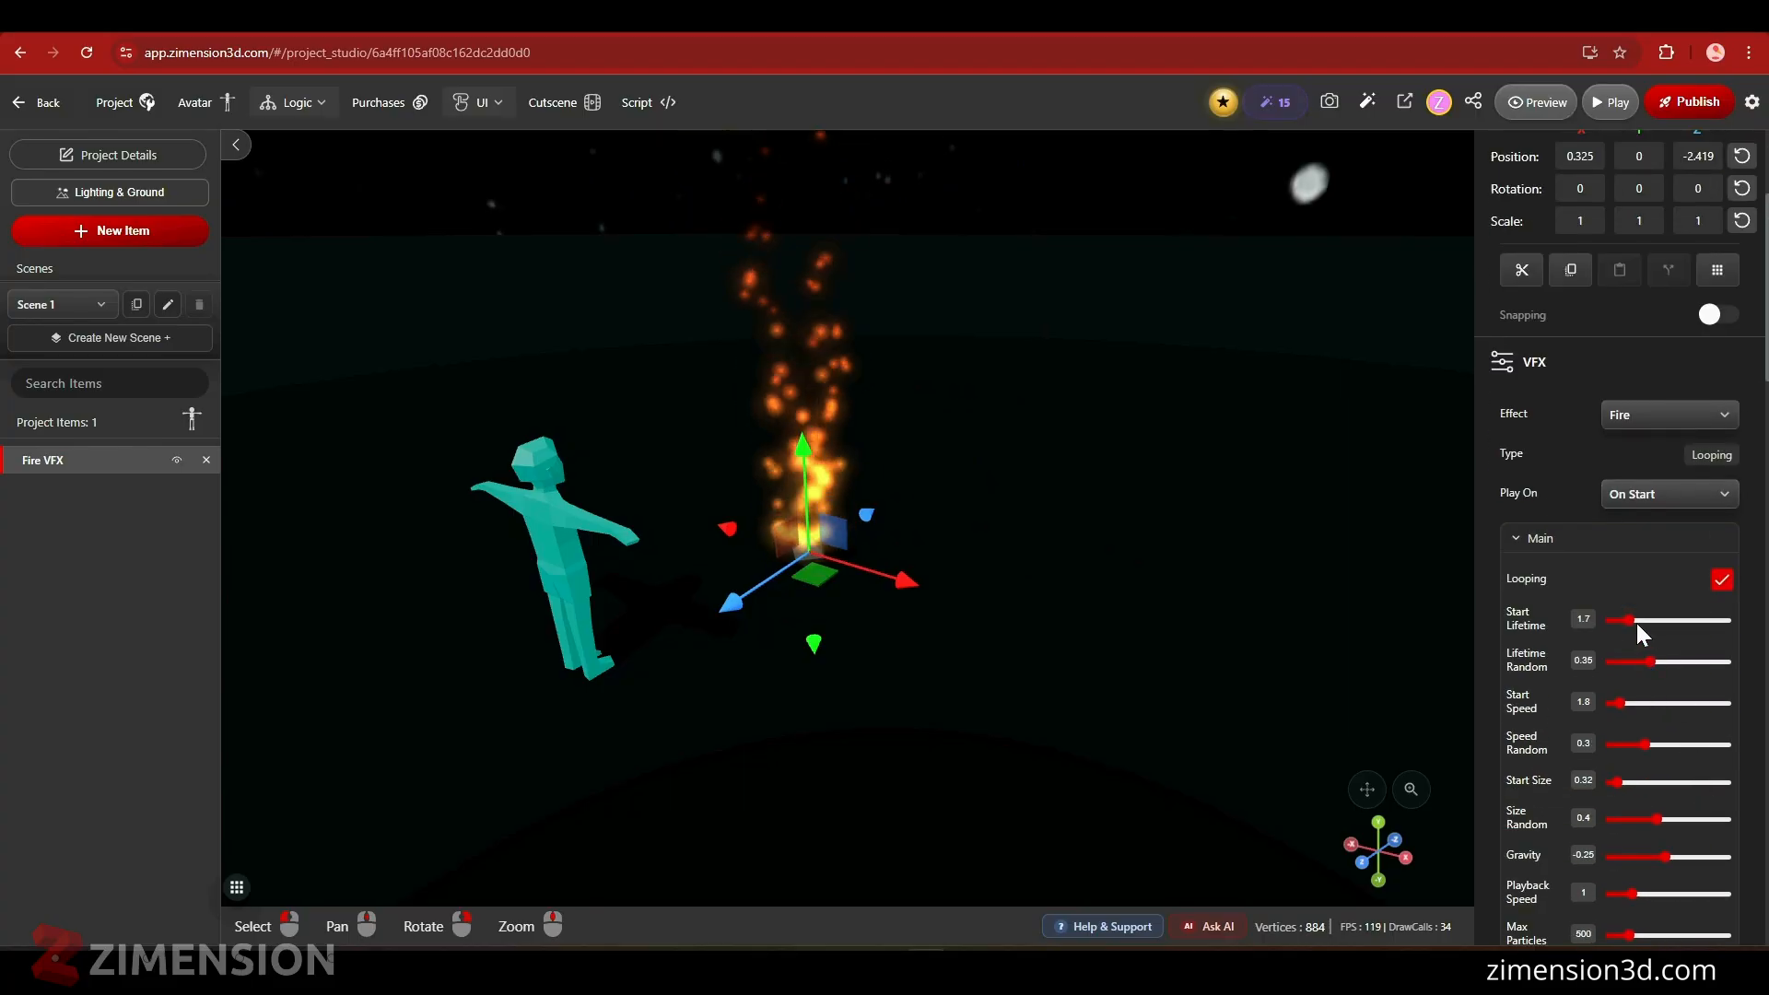
pyautogui.click(1629, 621)
pyautogui.click(1627, 621)
pyautogui.scroll(-2, 1642, 754)
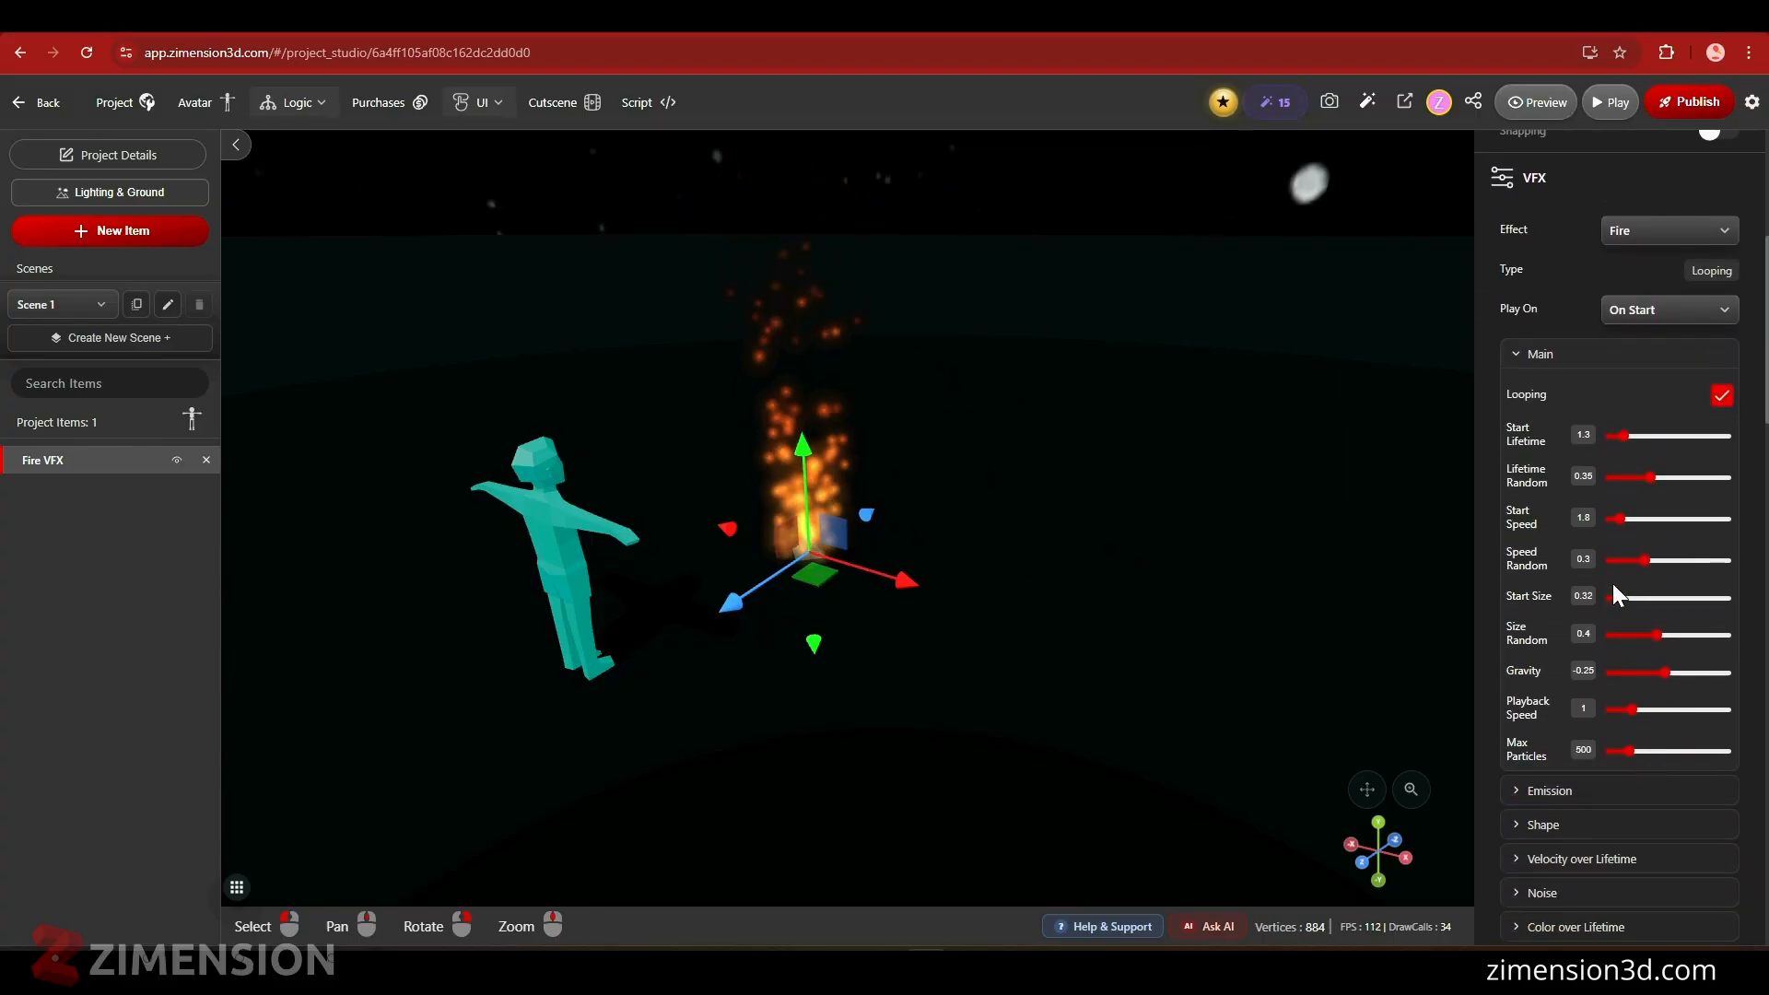
pyautogui.click(1637, 598)
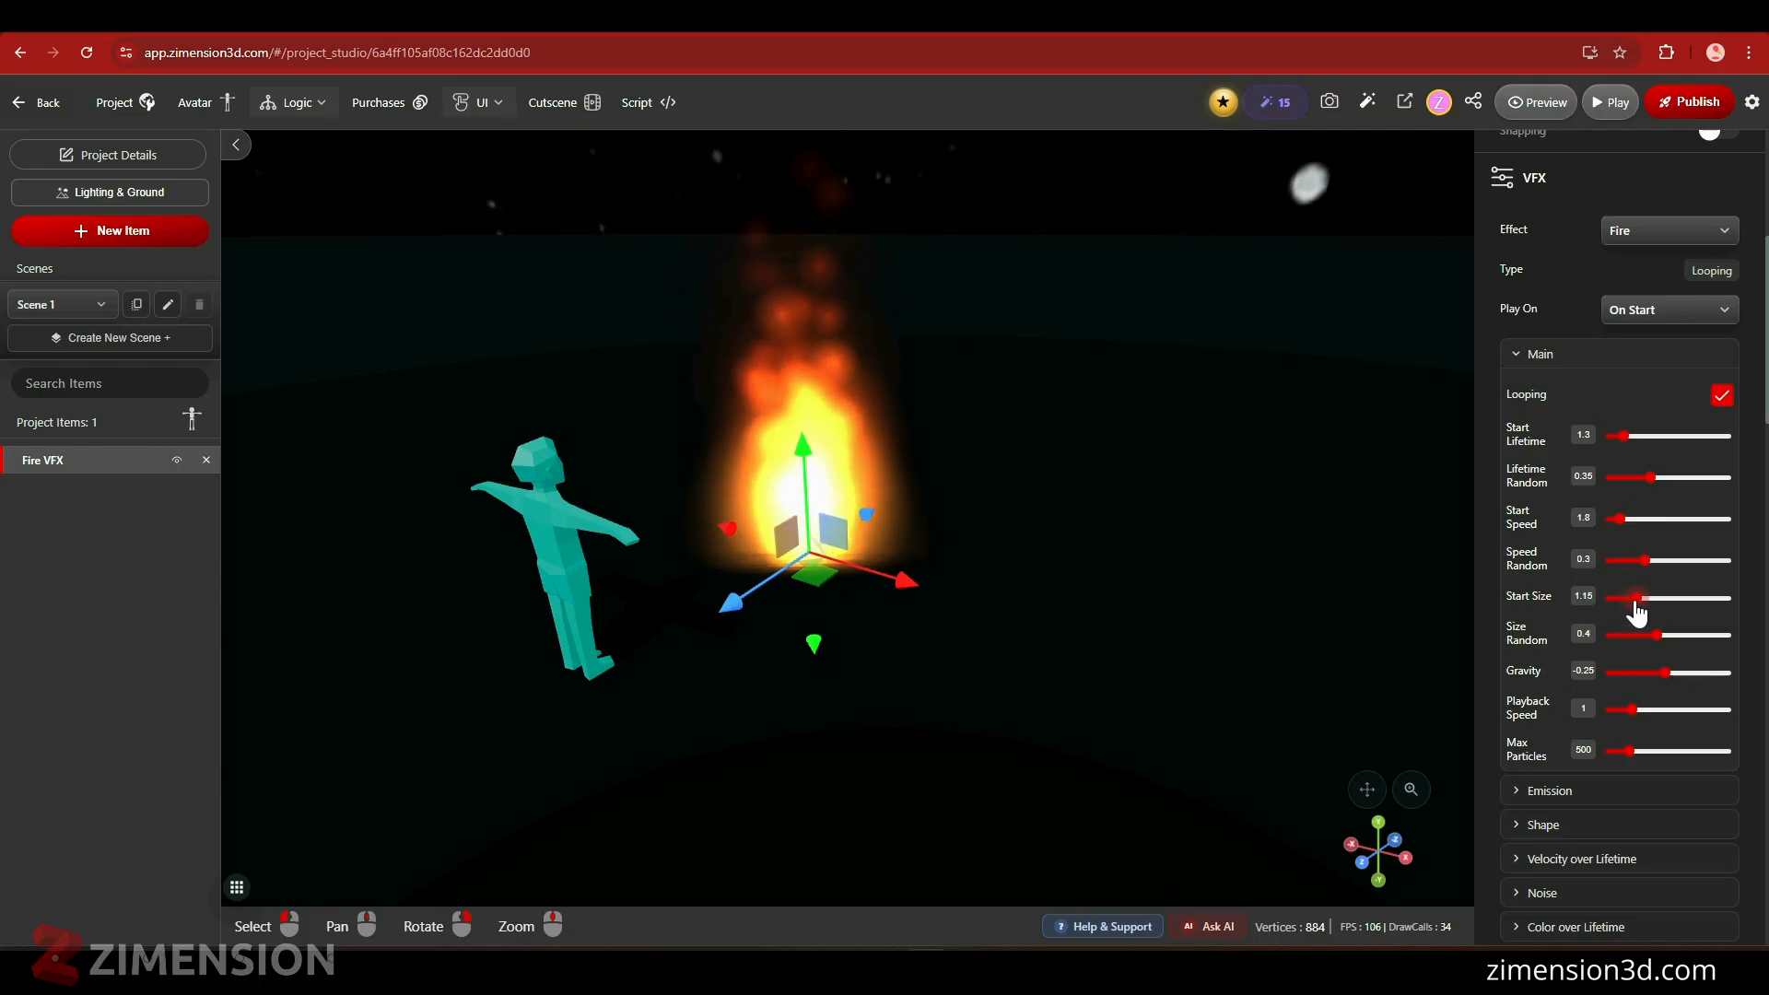
pyautogui.moveTo(945, 695)
pyautogui.mouseDown(button='right')
pyautogui.moveTo(995, 693)
pyautogui.moveTo(966, 693)
pyautogui.mouseUp(button='right')
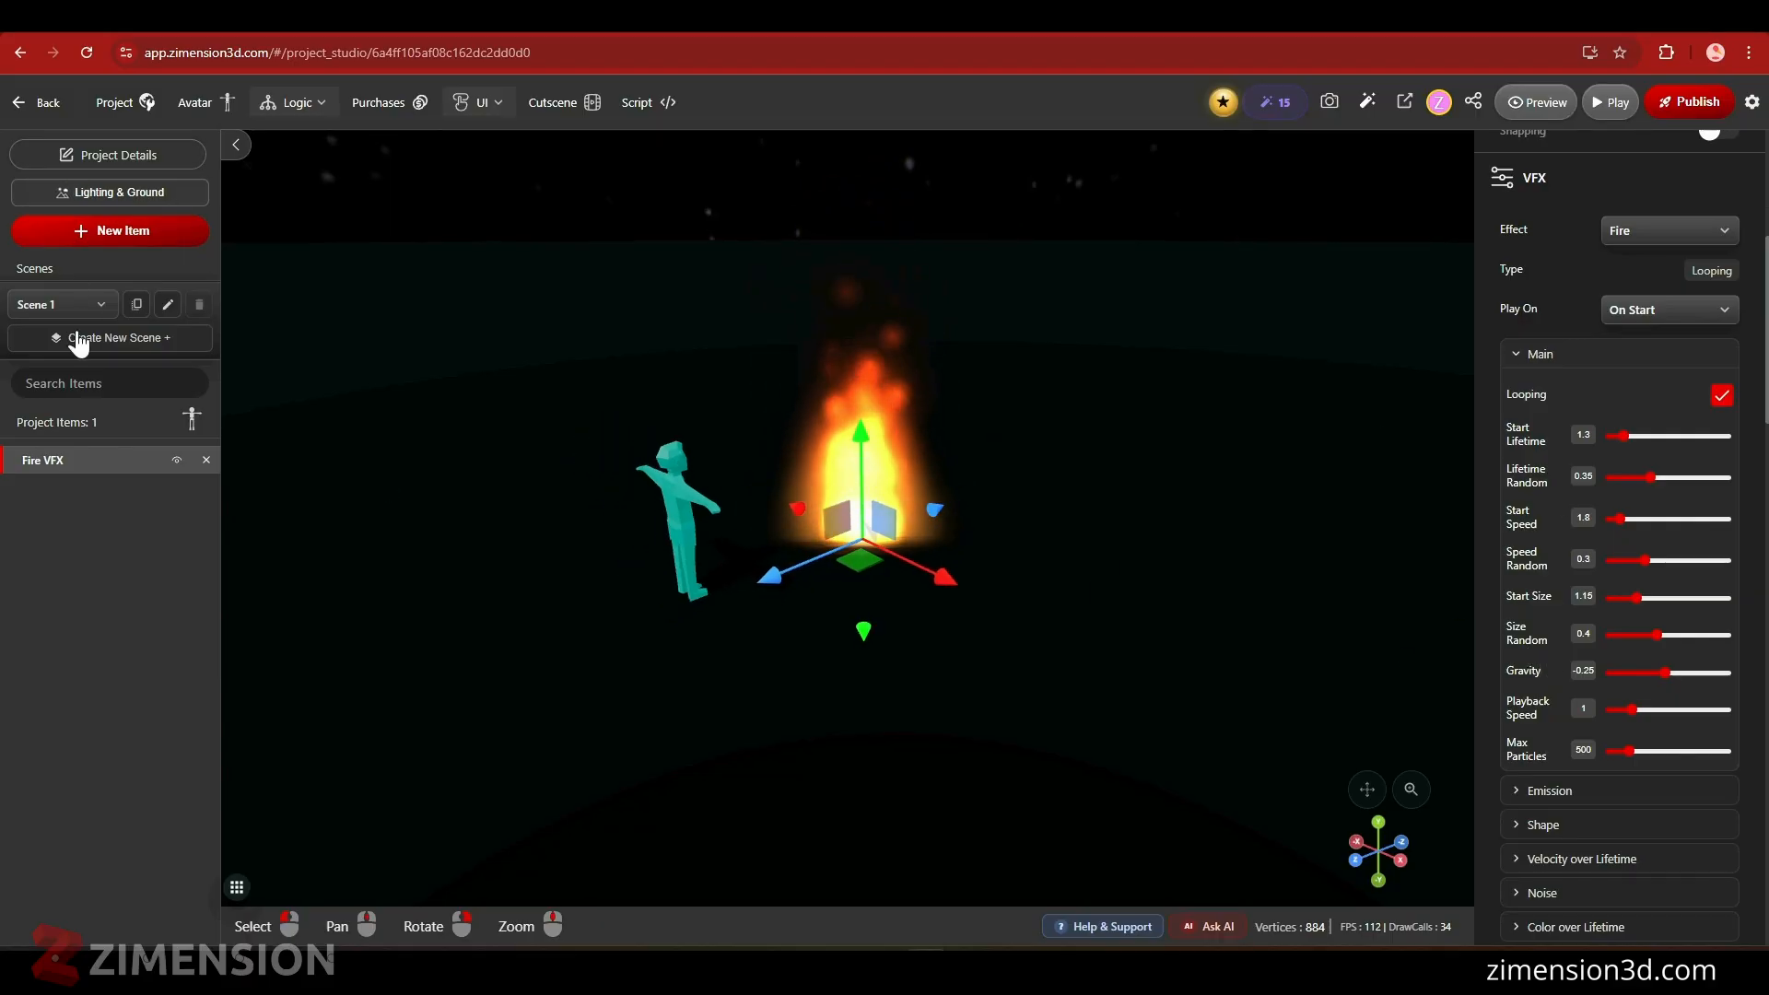
# - Add the Smoke effect from the VFX library and move it onto the fire at Z -2.528
pyautogui.click(131, 241)
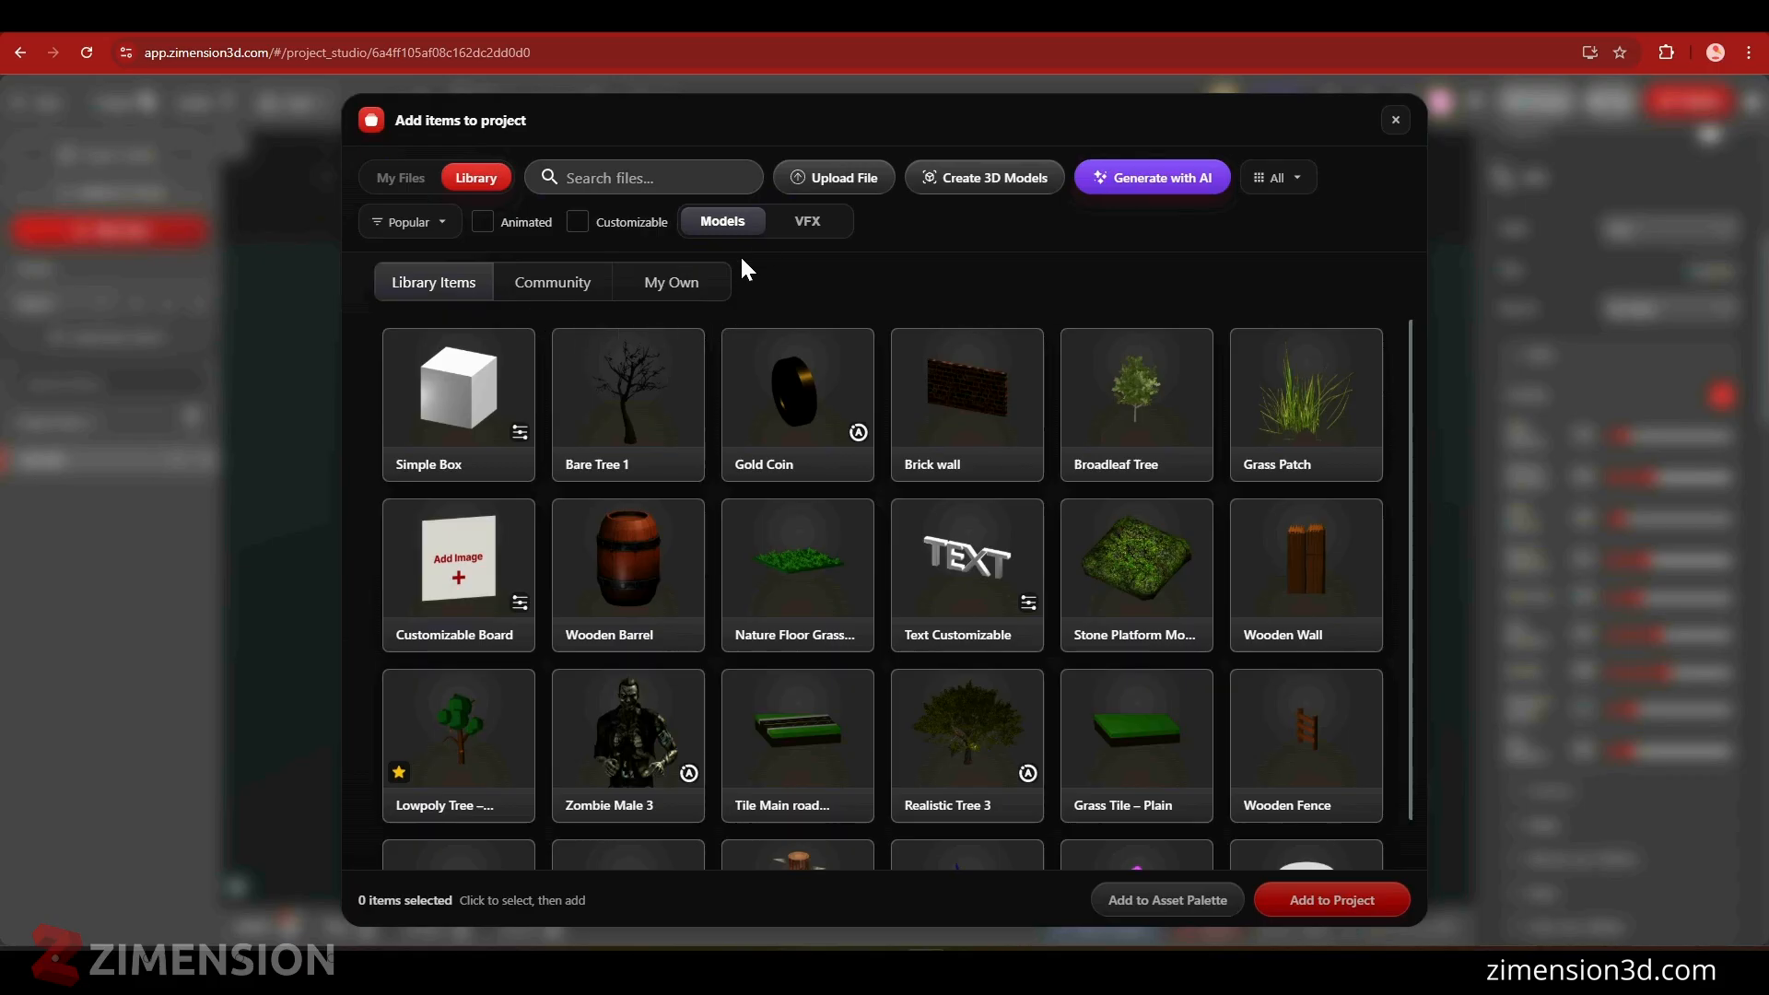
pyautogui.click(805, 226)
pyautogui.click(817, 434)
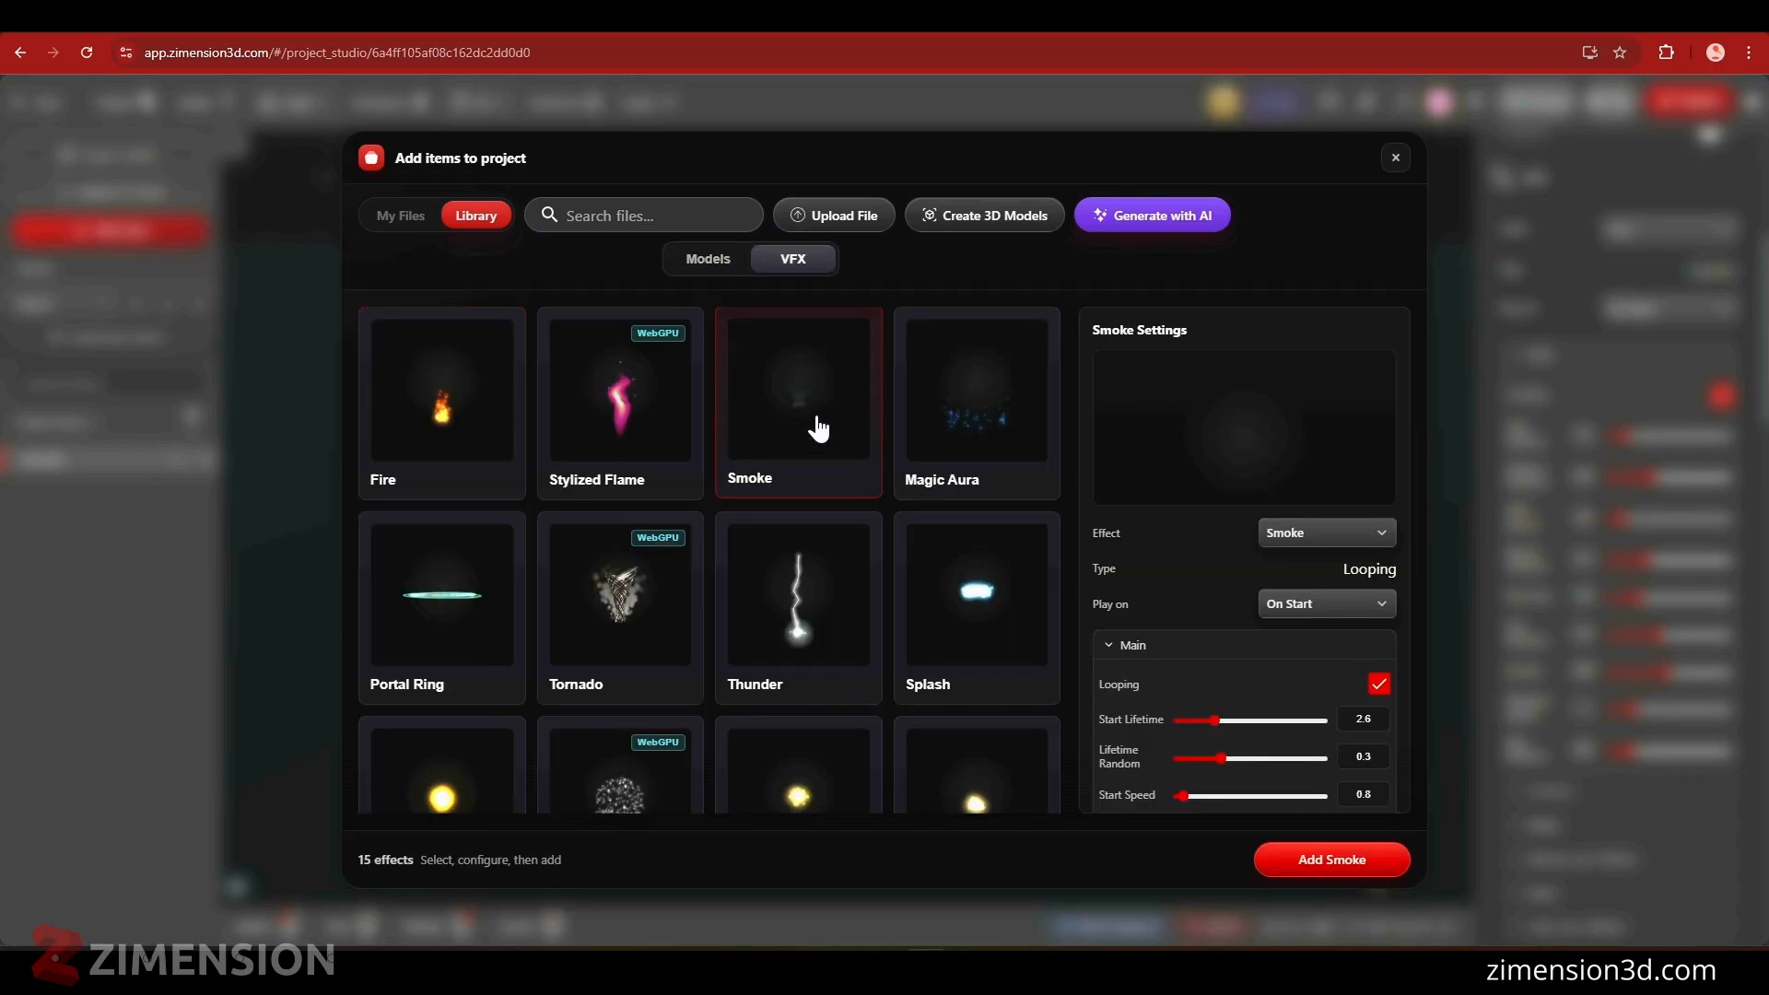
pyautogui.click(1272, 849)
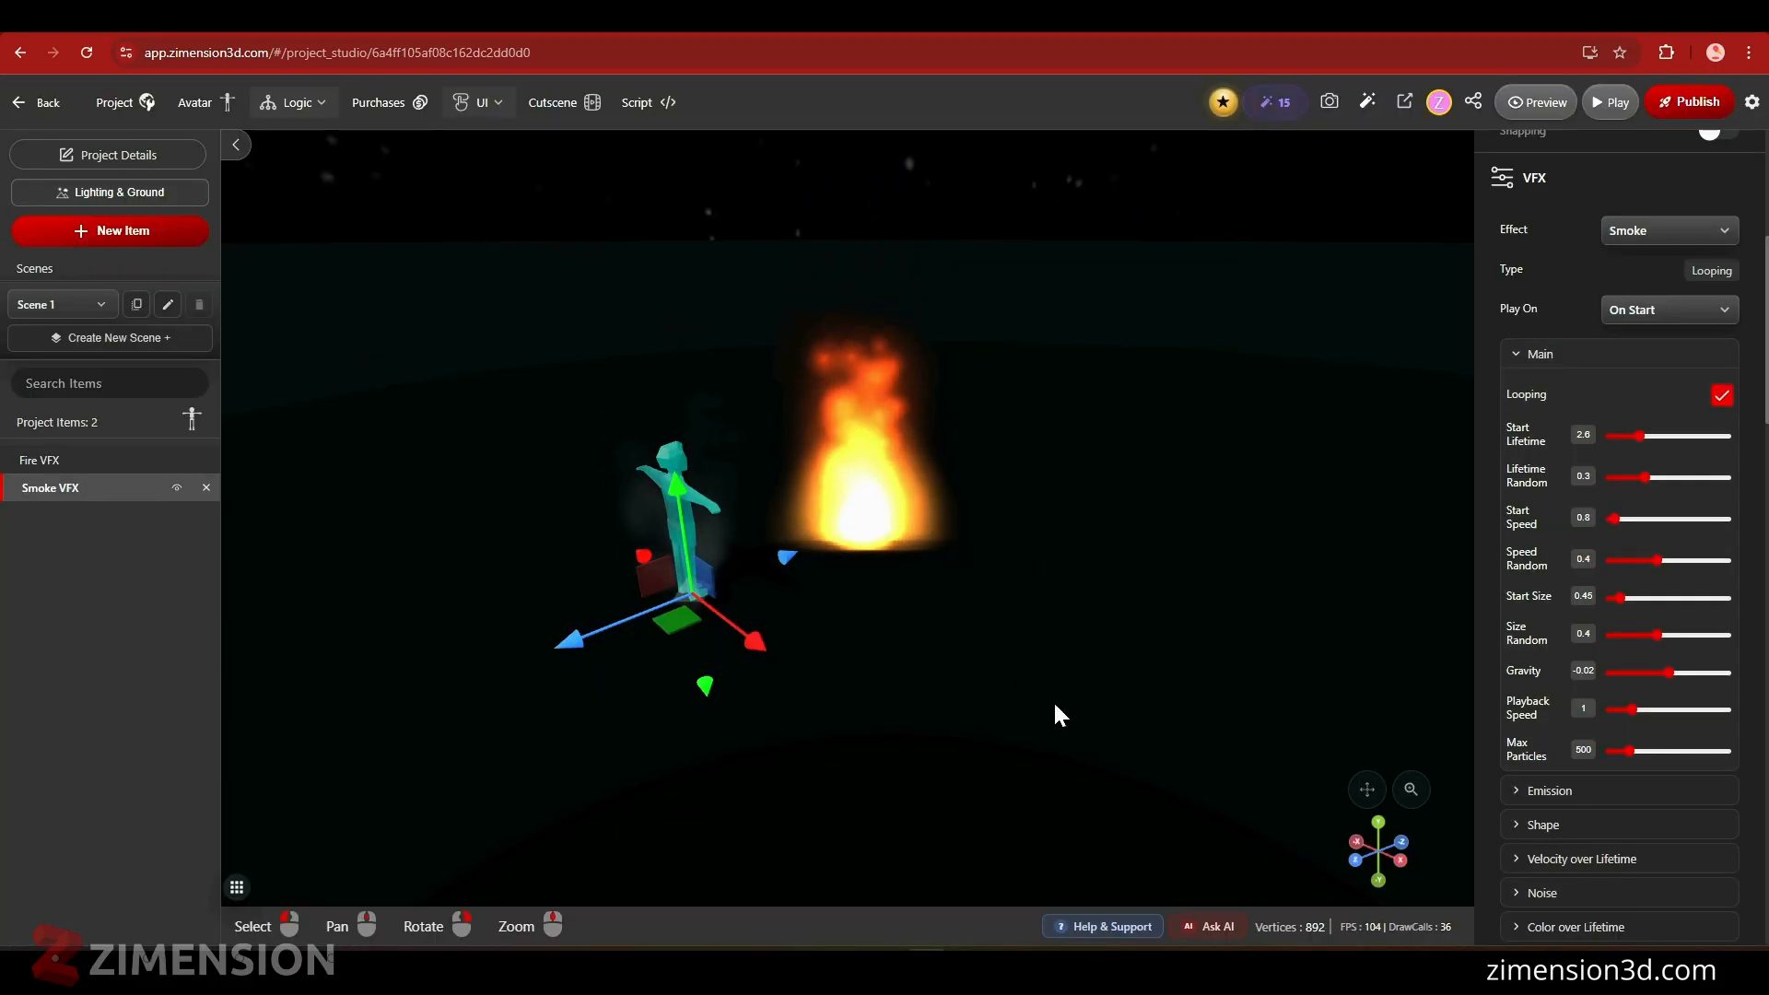
pyautogui.moveTo(624, 627); pyautogui.dragTo(778, 577)
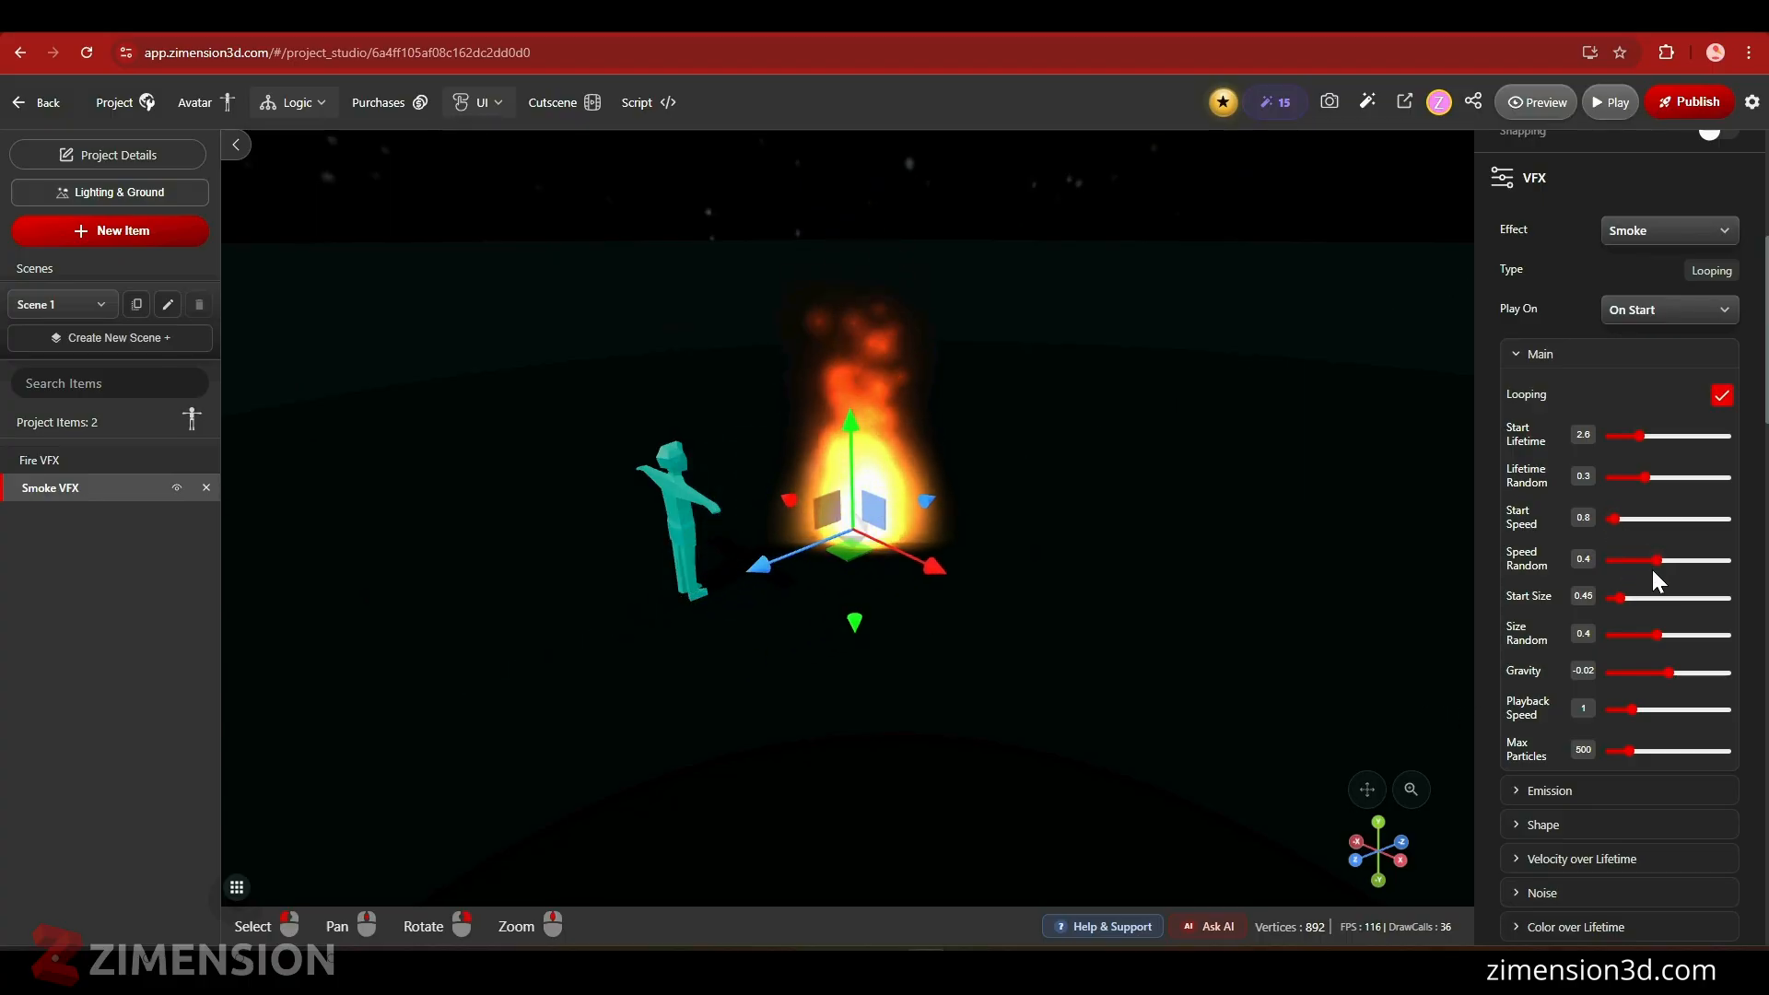
# - Set the Smoke effect's Start Size to 1.79 and scale it uniformly to 1.543
pyautogui.click(1640, 597)
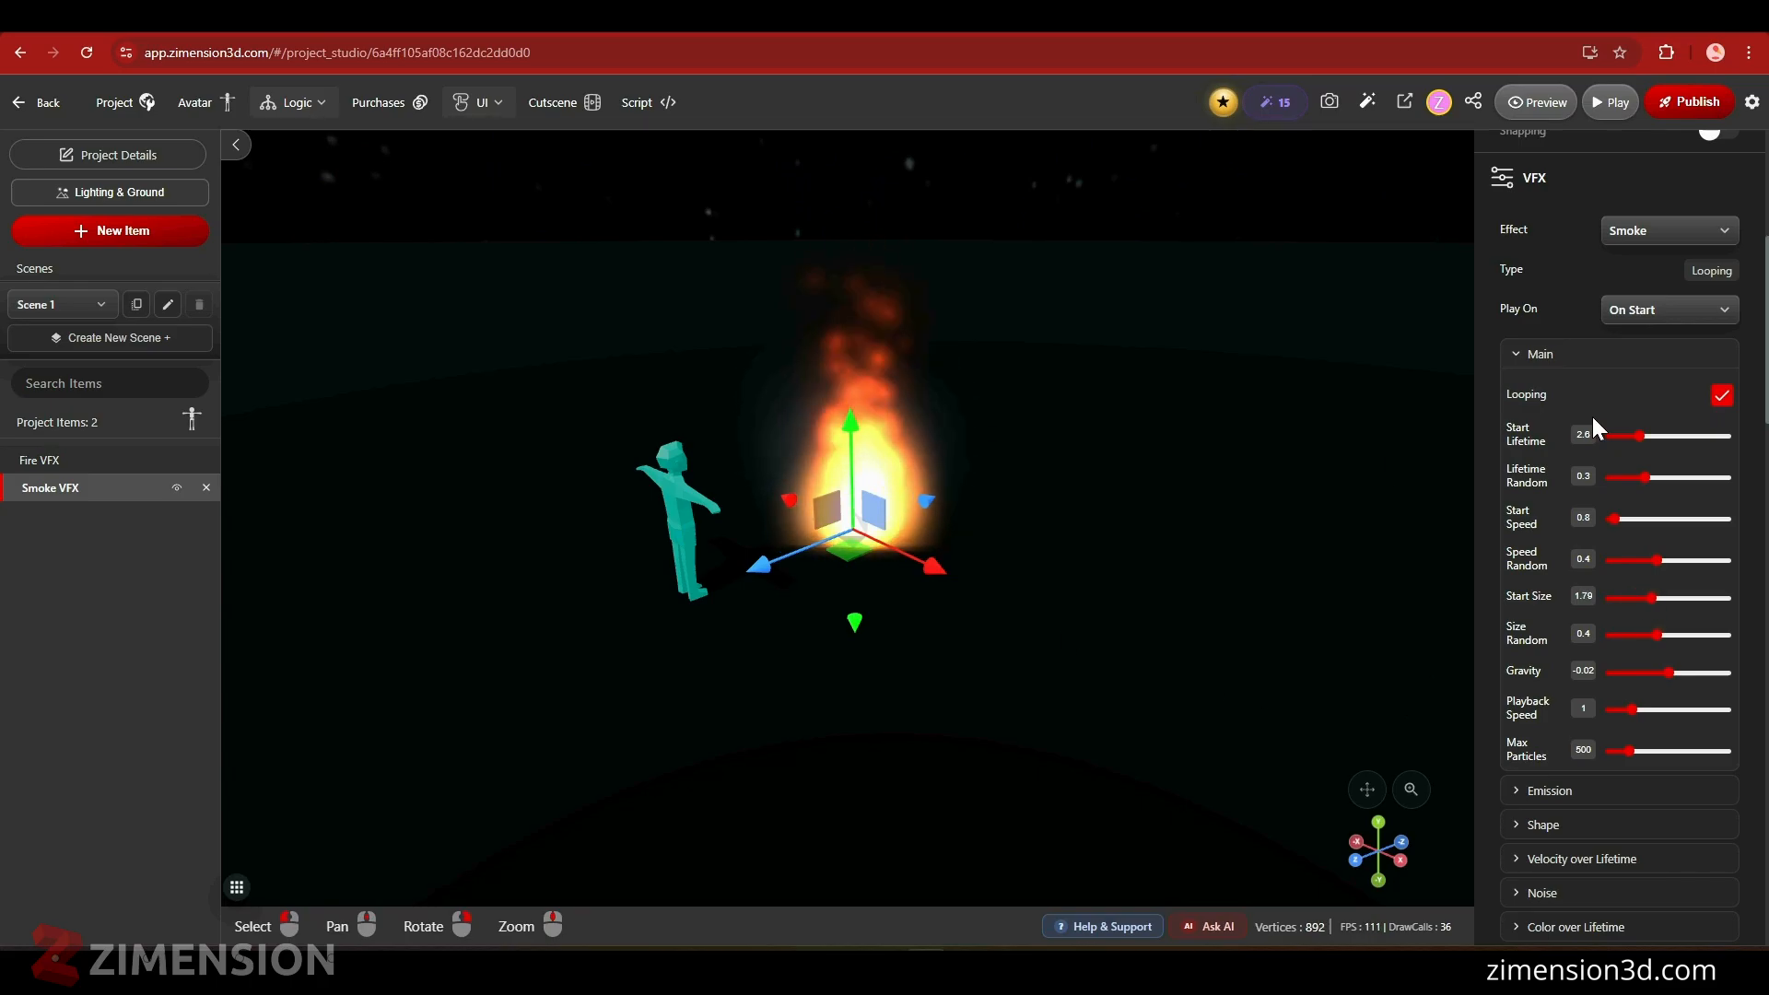
pyautogui.scroll(5, 1663, 429)
pyautogui.click(1698, 373)
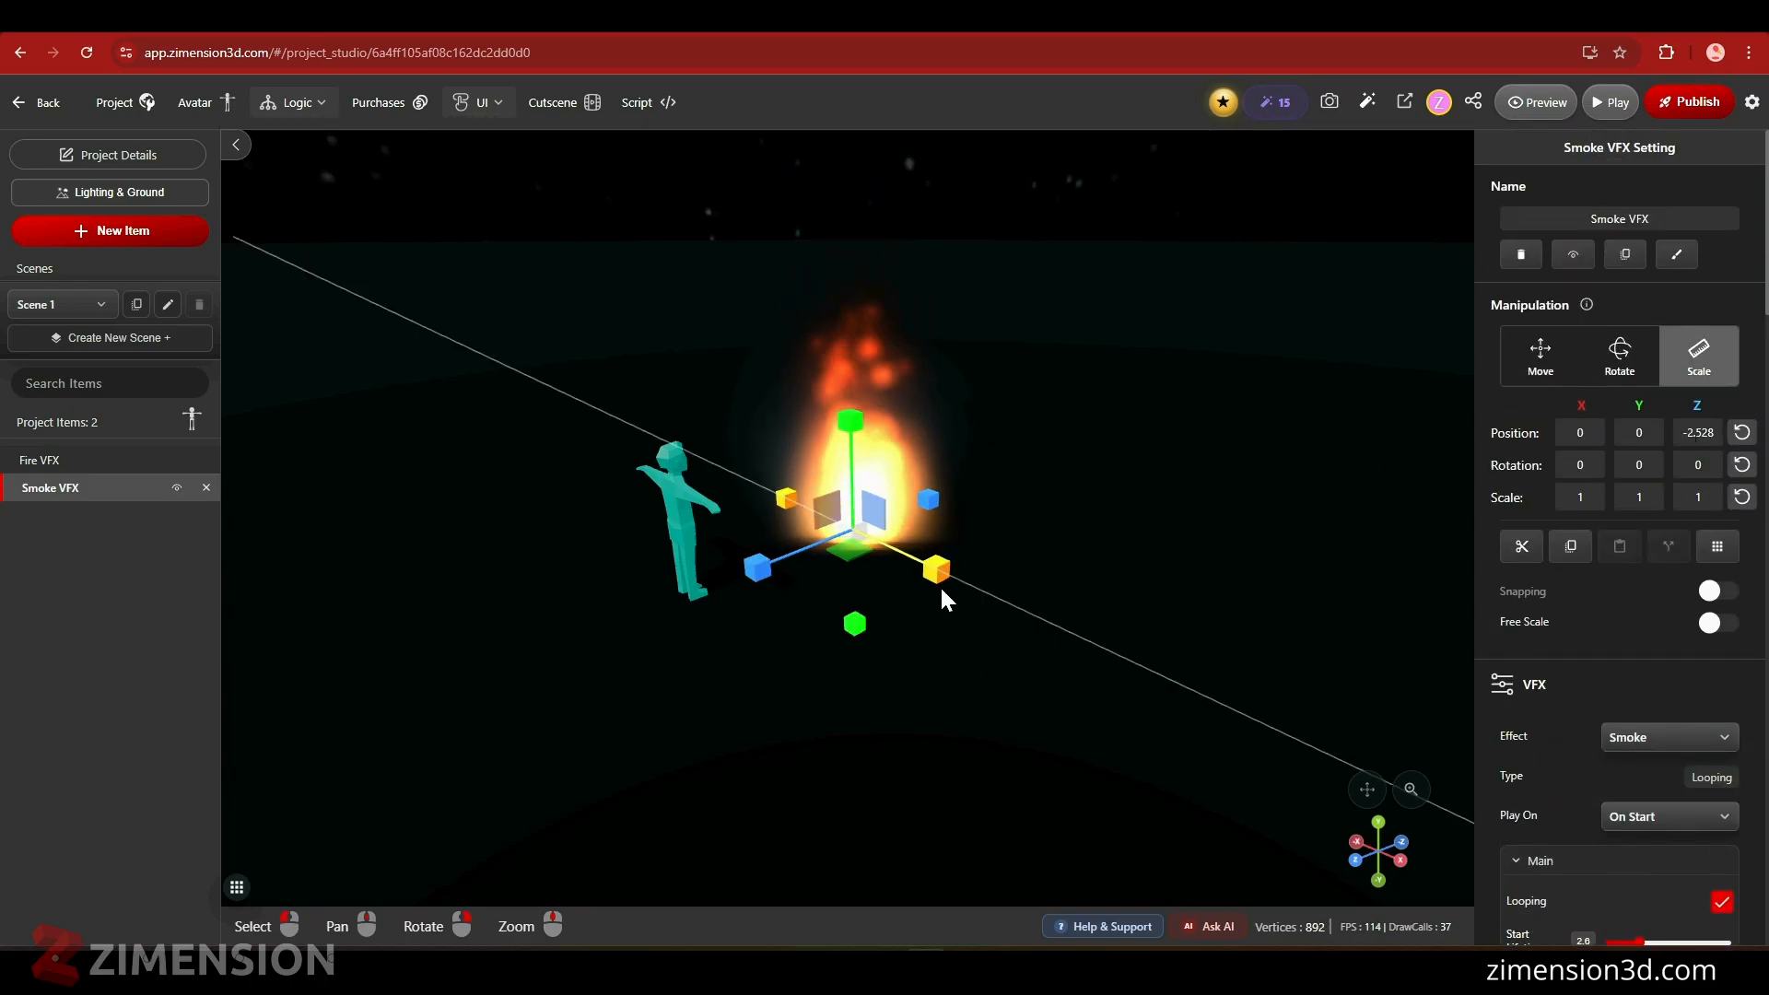
pyautogui.moveTo(958, 610); pyautogui.dragTo(1019, 718)
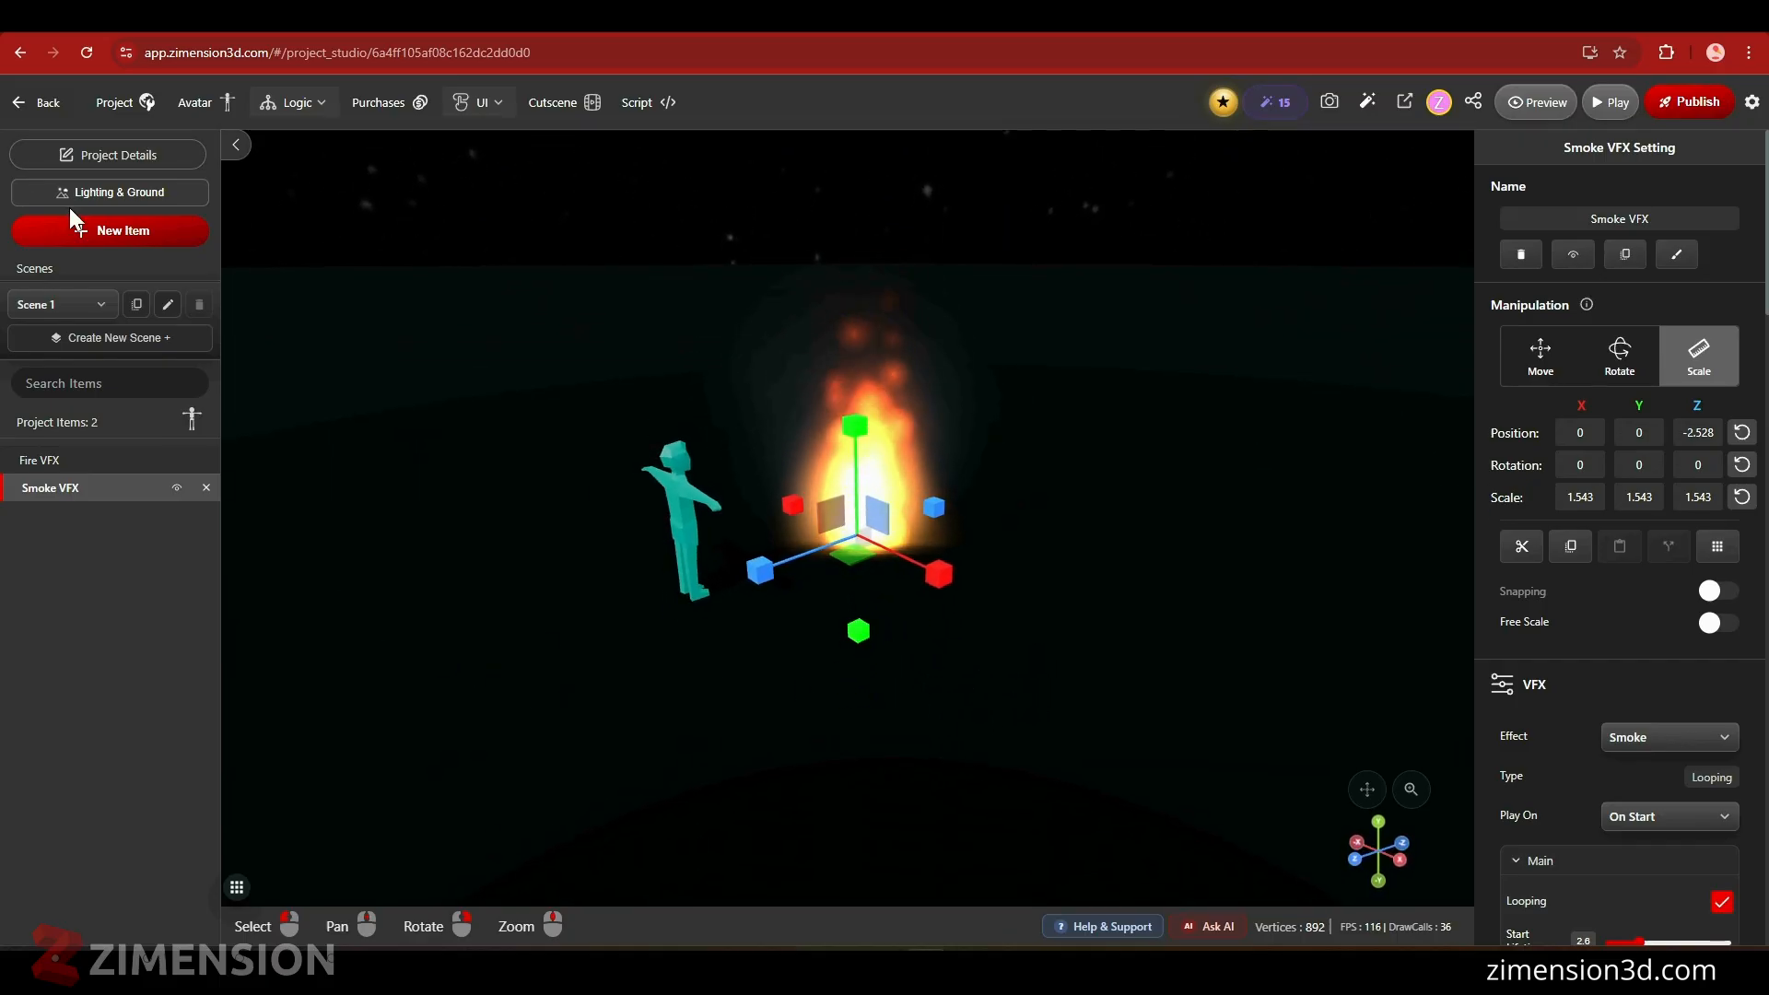
# - Change the ground color to the light pinkish grey #d6c2c2
pyautogui.click(136, 227)
pyautogui.click(115, 191)
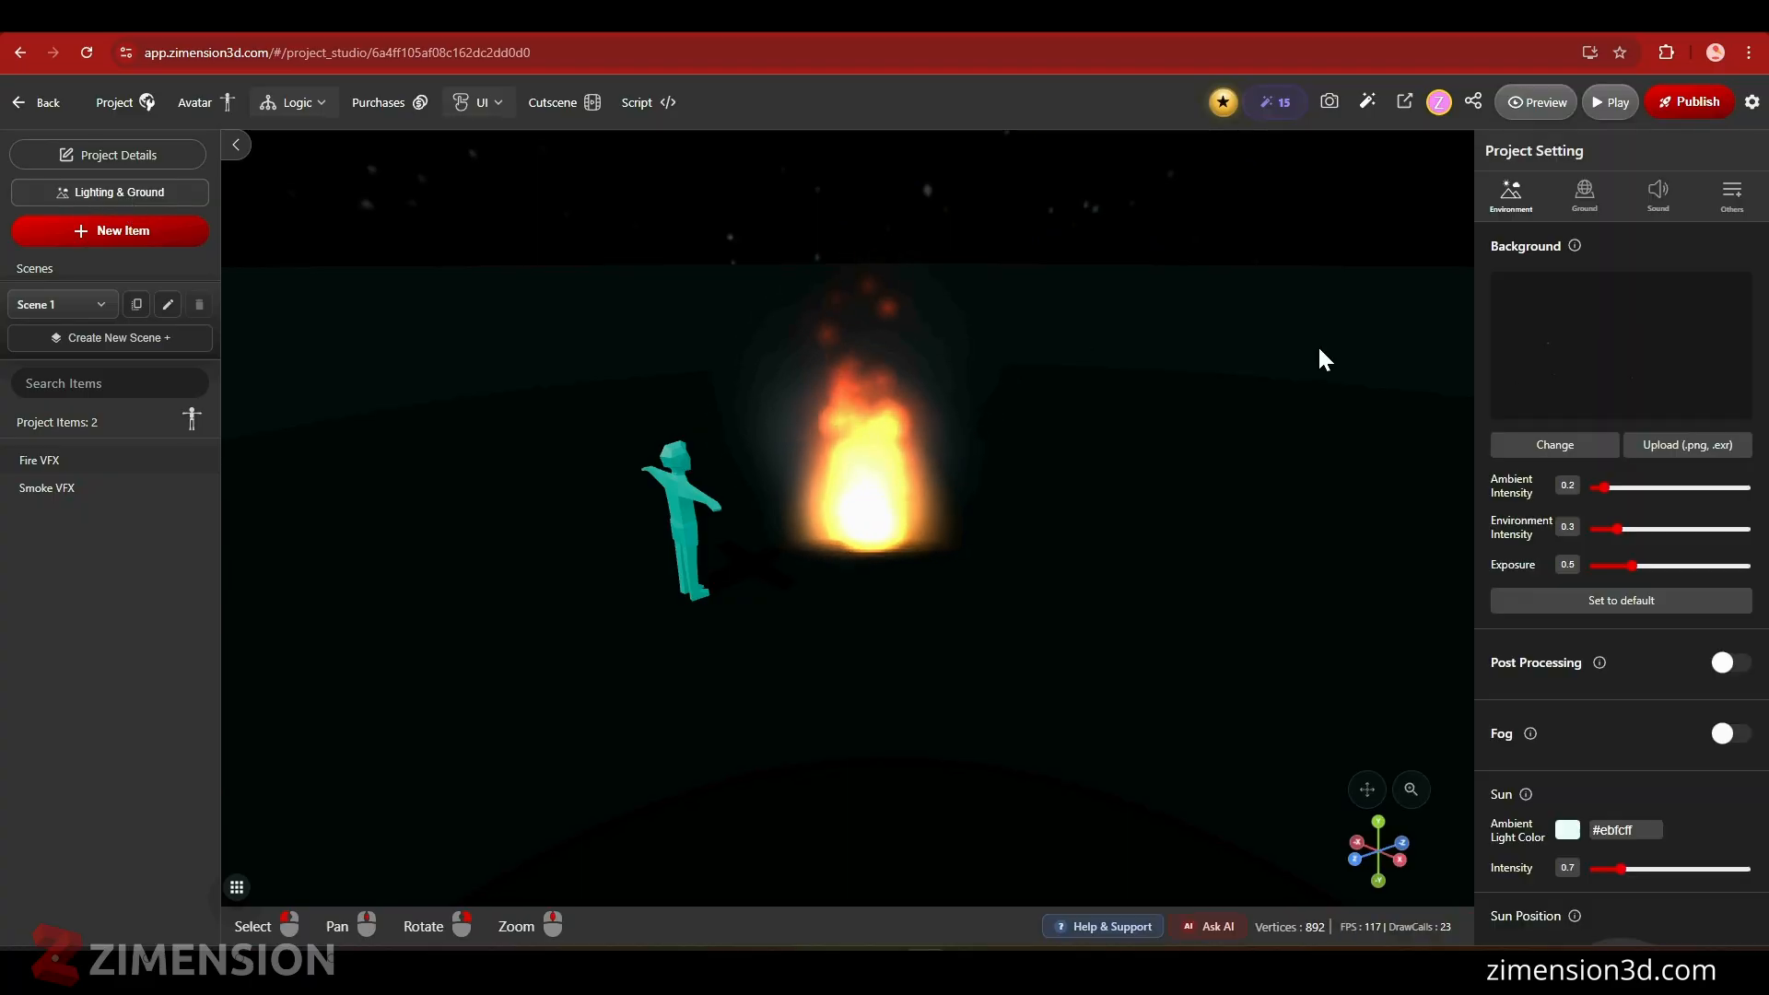
pyautogui.click(1584, 195)
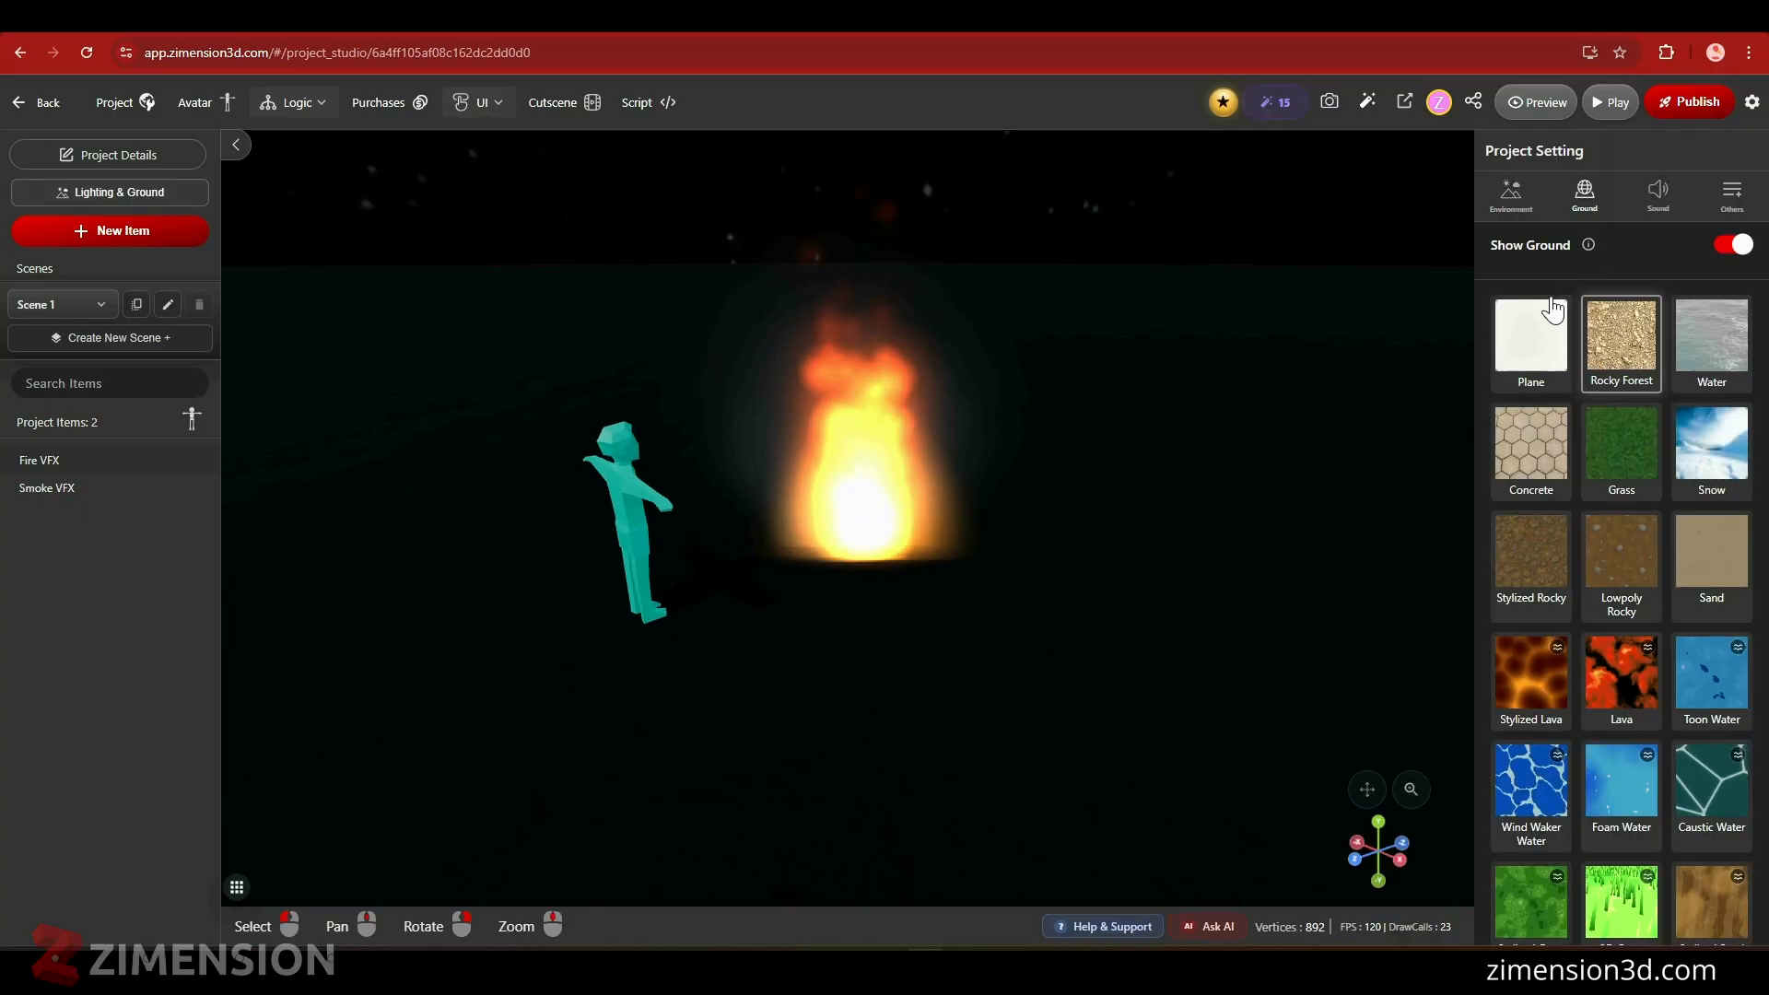
pyautogui.scroll(-5, 1566, 645)
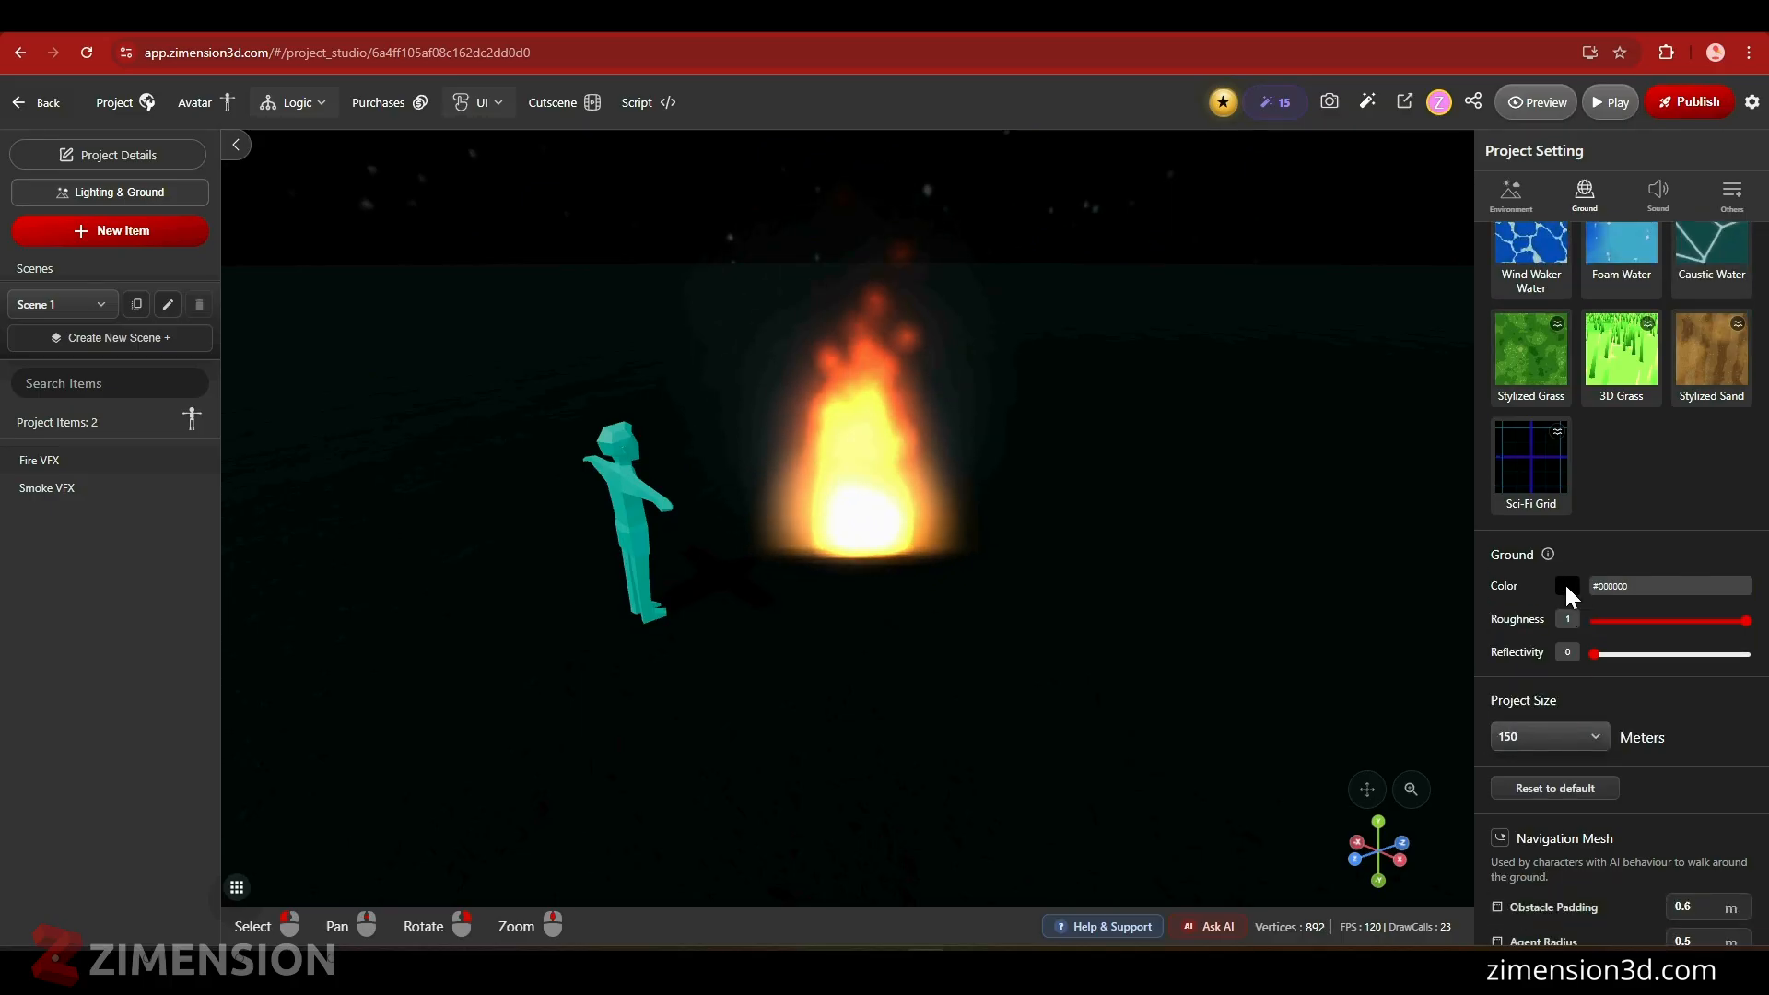
pyautogui.click(1566, 585)
pyautogui.moveTo(1438, 633); pyautogui.dragTo(1386, 618)
pyautogui.moveTo(645, 793); pyautogui.dragTo(699, 794)
pyautogui.scroll(-5, 698, 795)
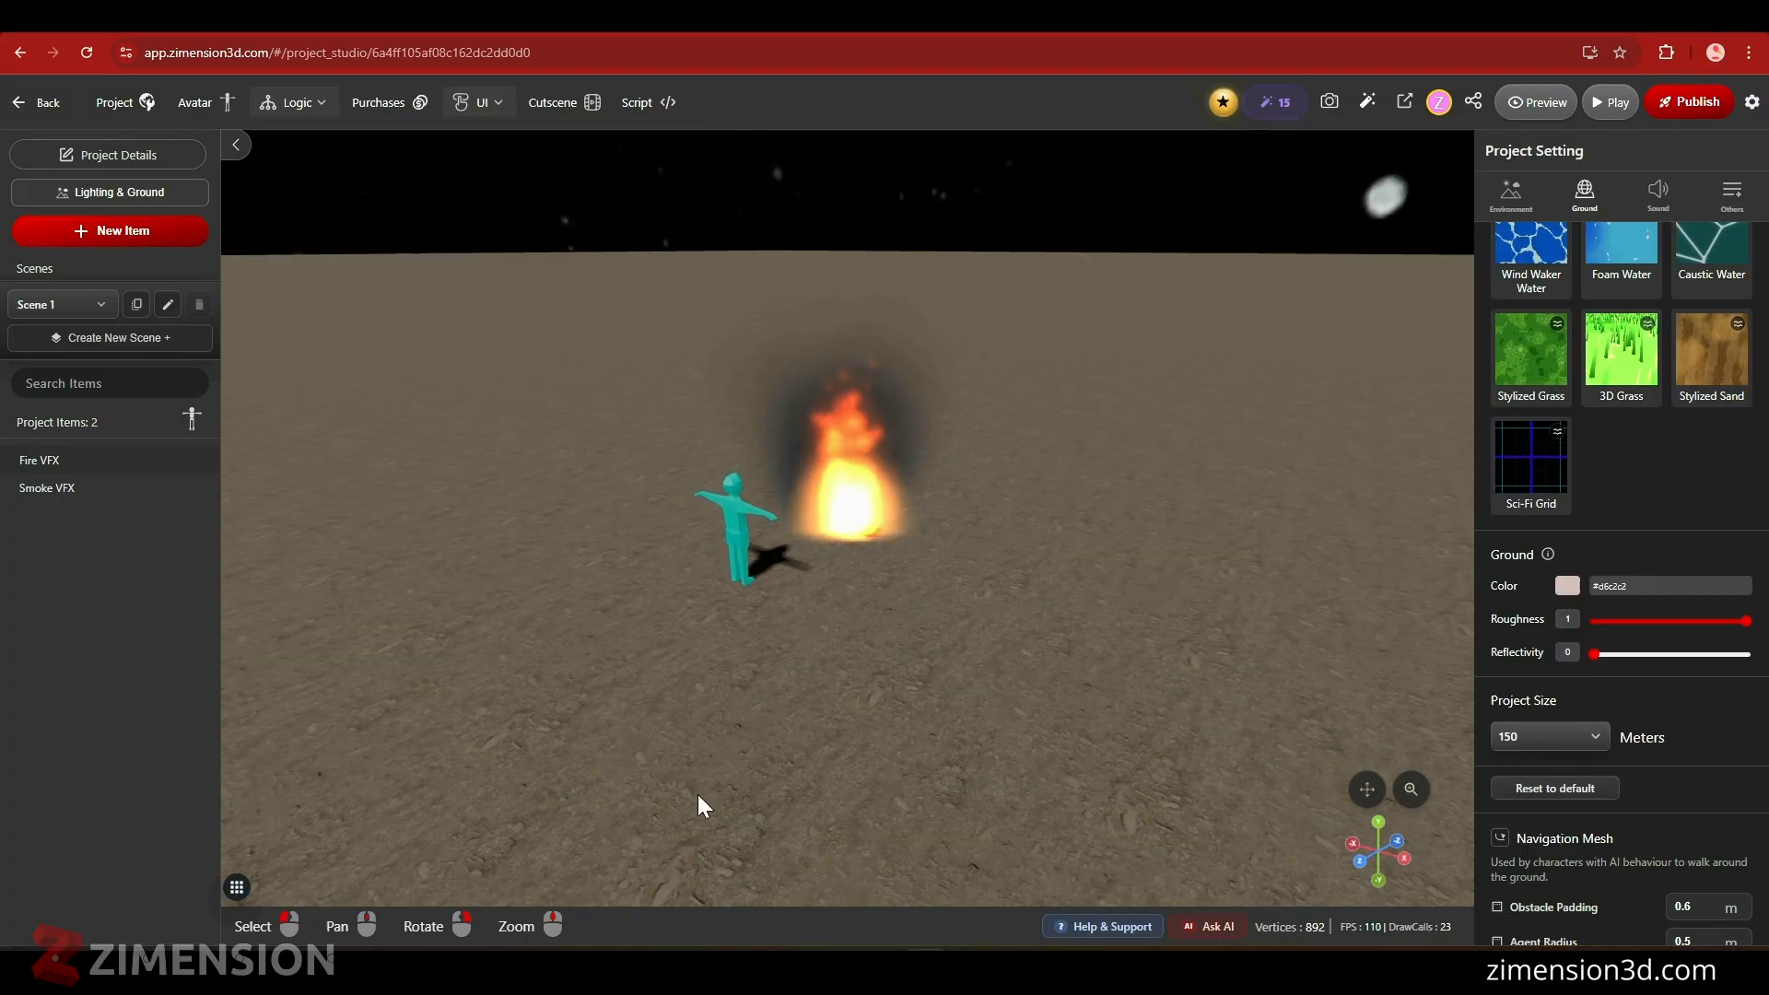
pyautogui.scroll(-2, 1599, 648)
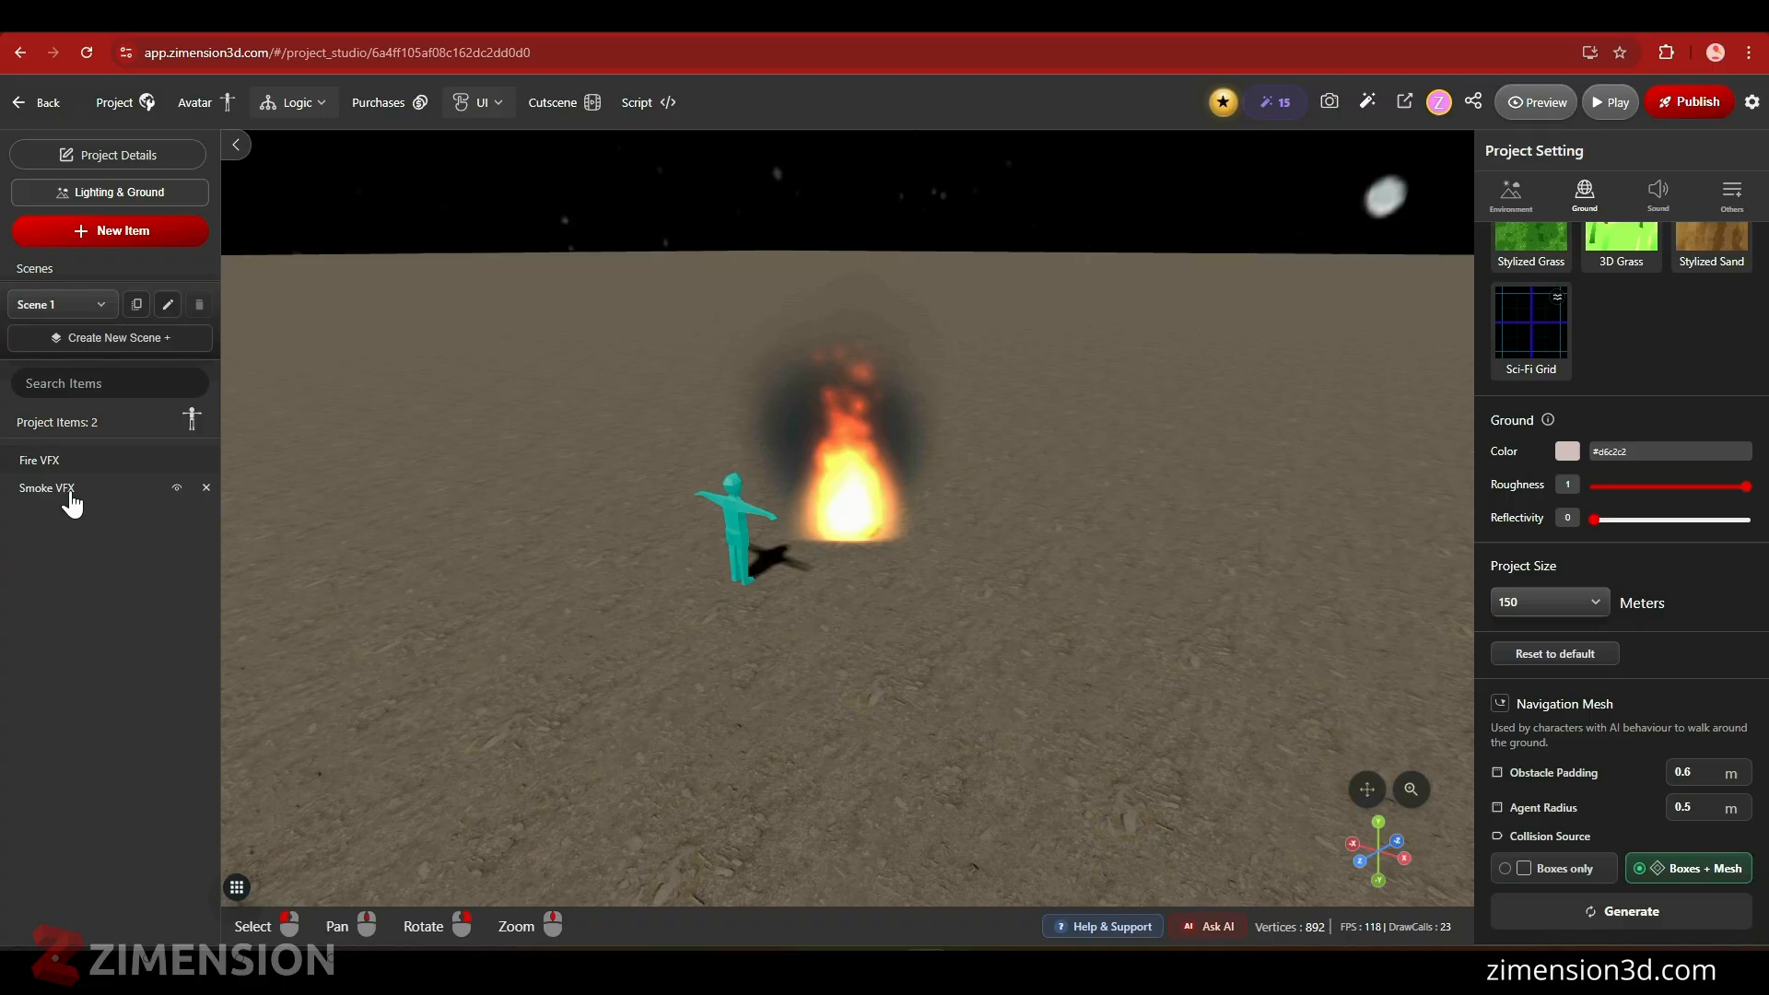
# - Set the Smoke effect's Start Size to 1.28 and deselect the effect
pyautogui.click(72, 503)
pyautogui.scroll(-5, 1584, 600)
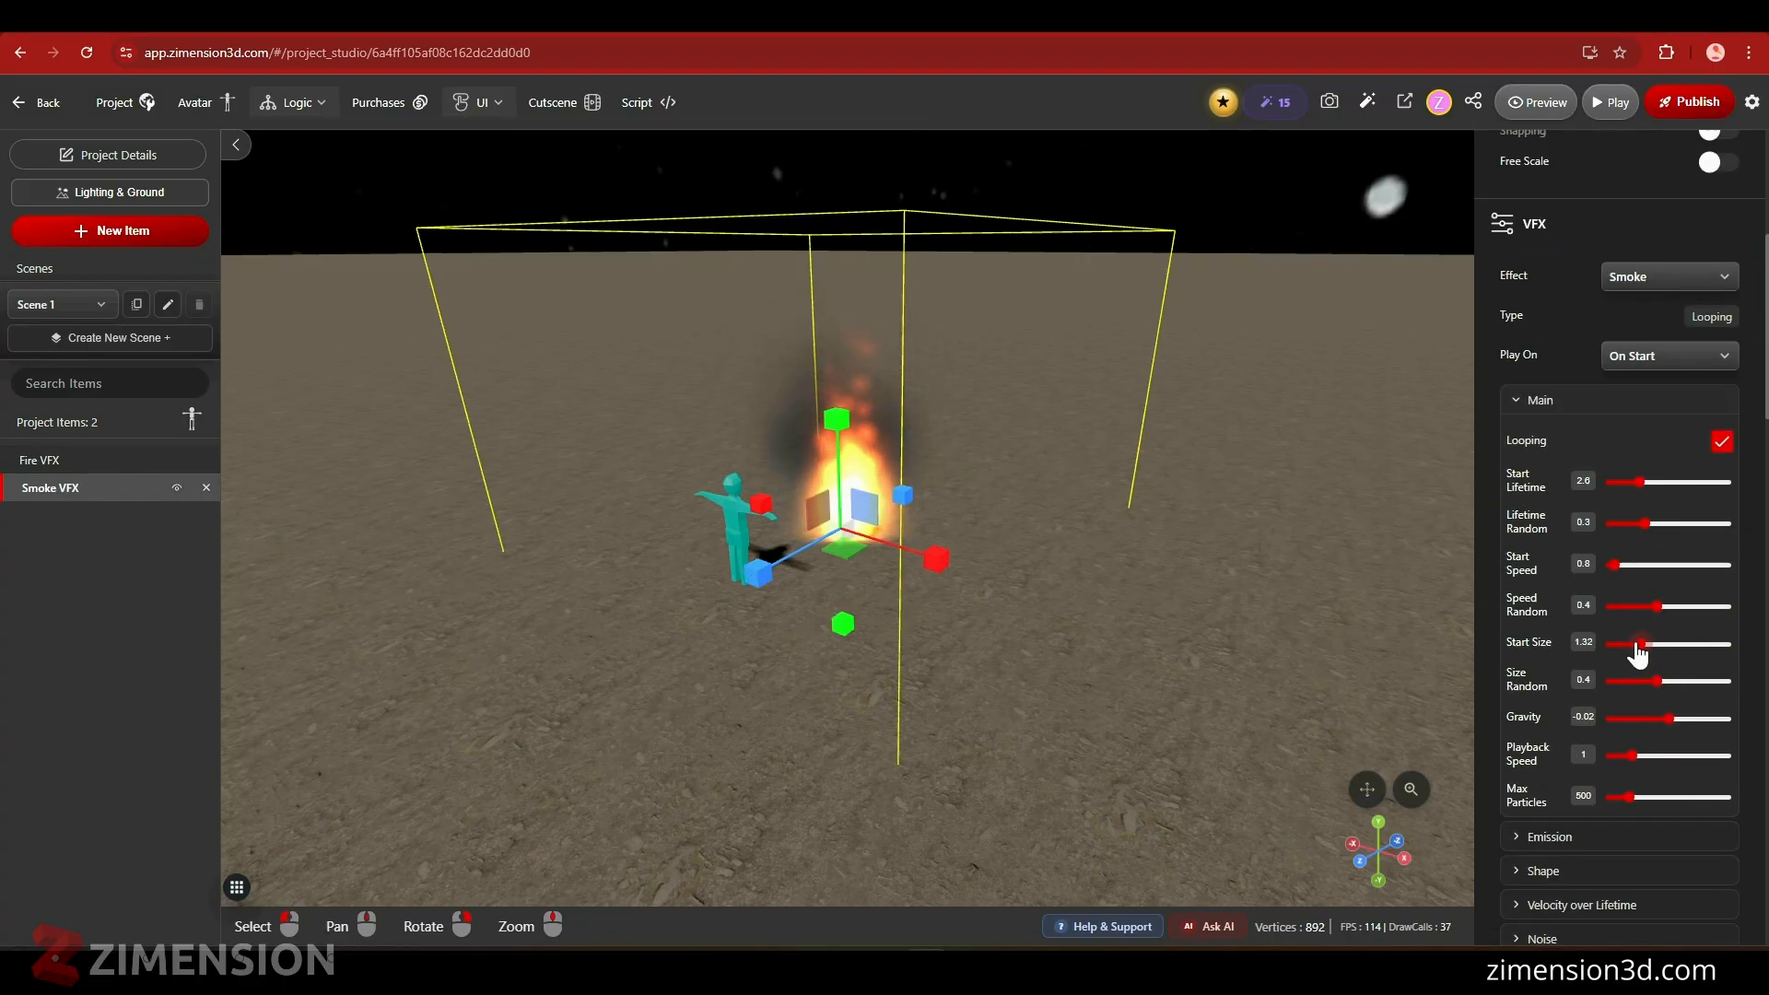
pyautogui.moveTo(983, 751); pyautogui.dragTo(1007, 738)
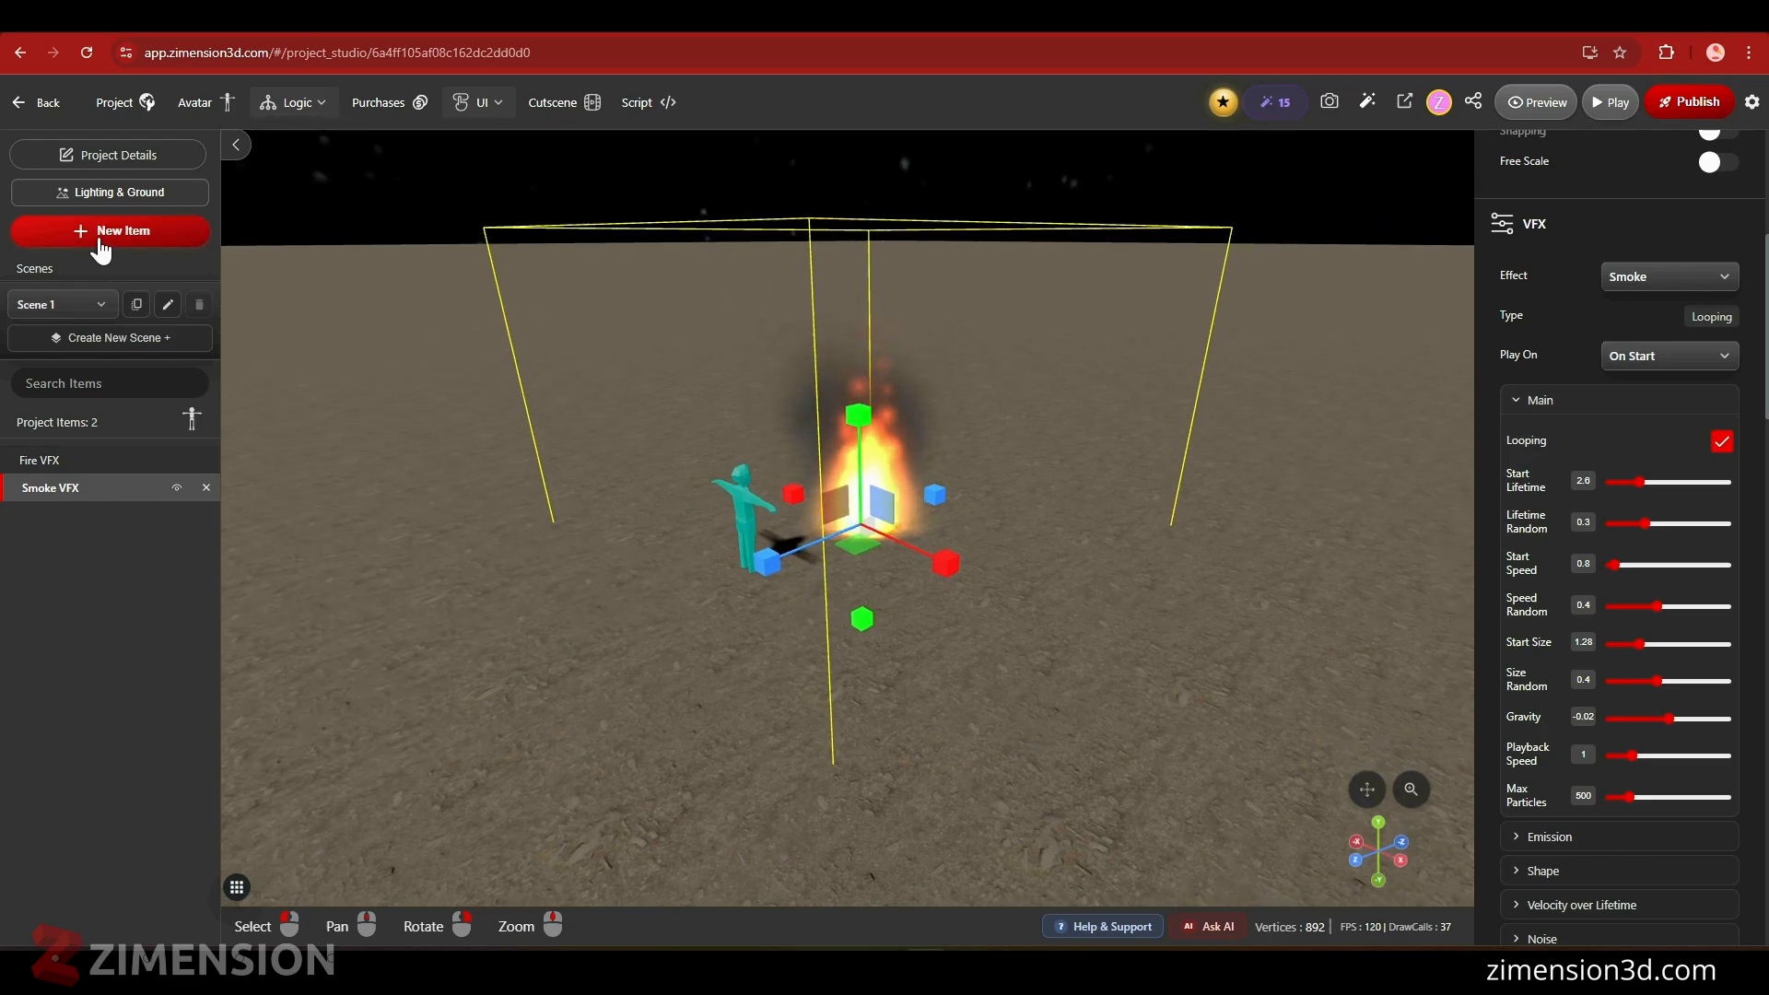
pyautogui.moveTo(472, 556); pyautogui.dragTo(645, 633)
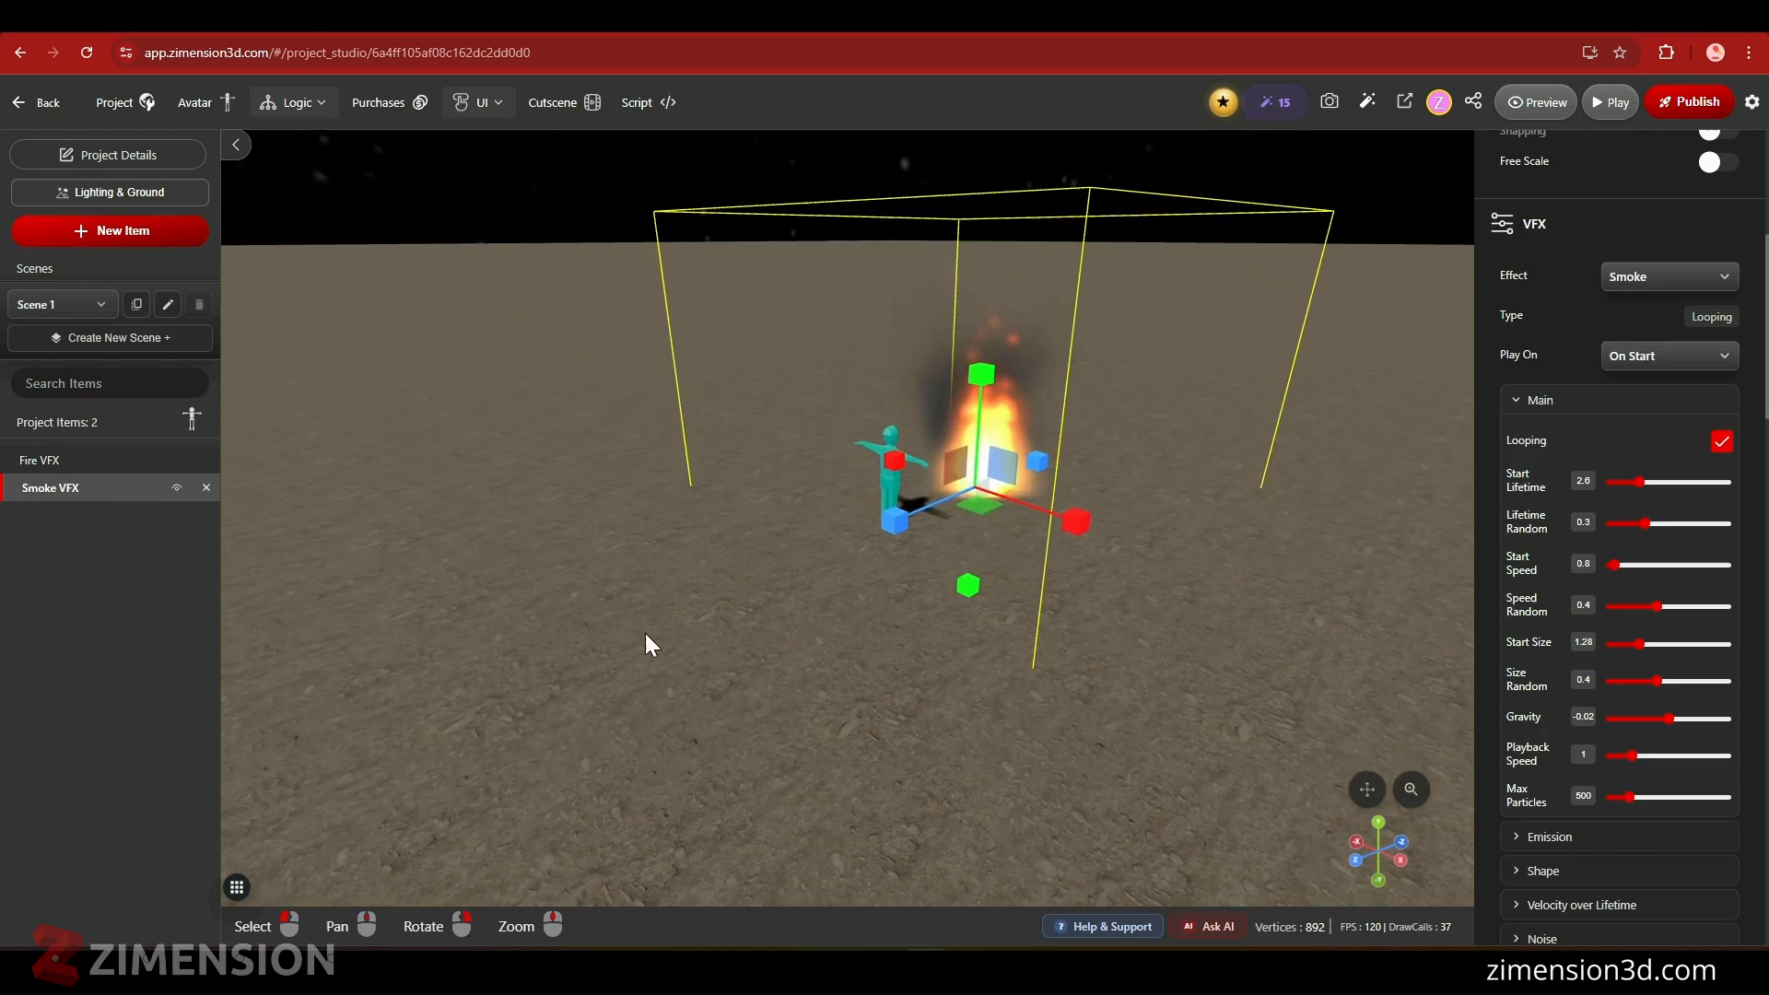
pyautogui.click(638, 665)
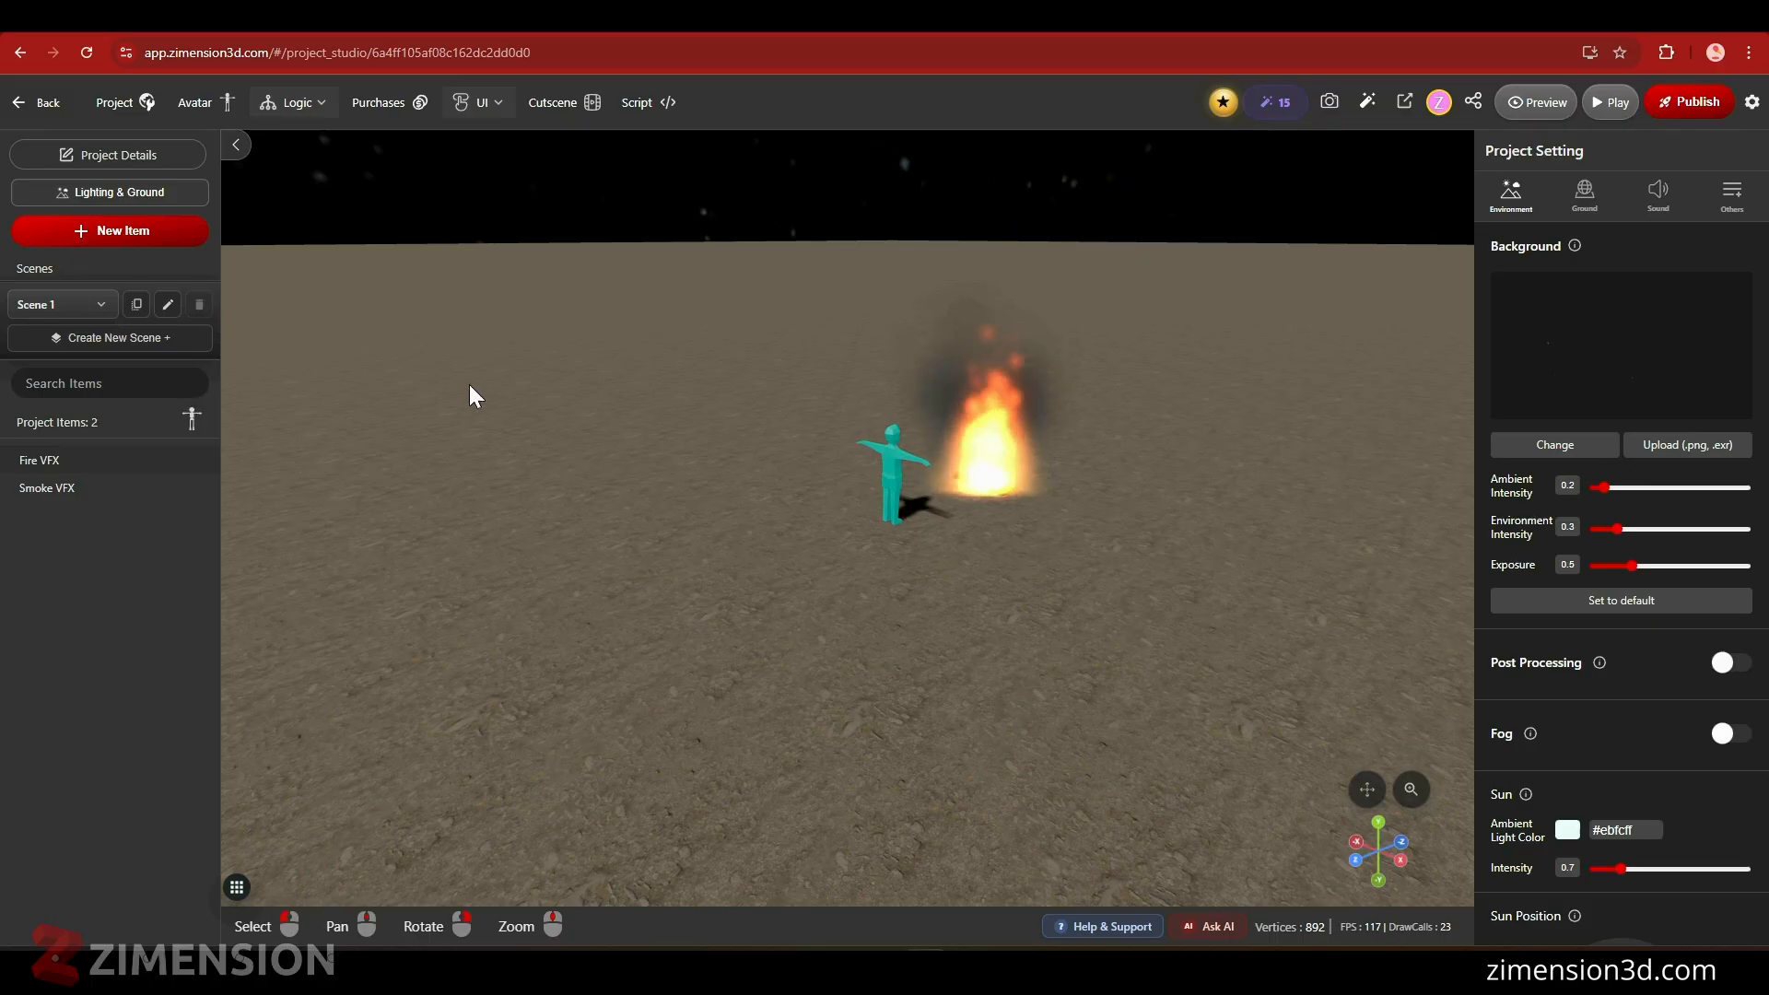
# - Add the Wooden Barrel model to the project and move it away from the fire to X -8.918
pyautogui.click(54, 233)
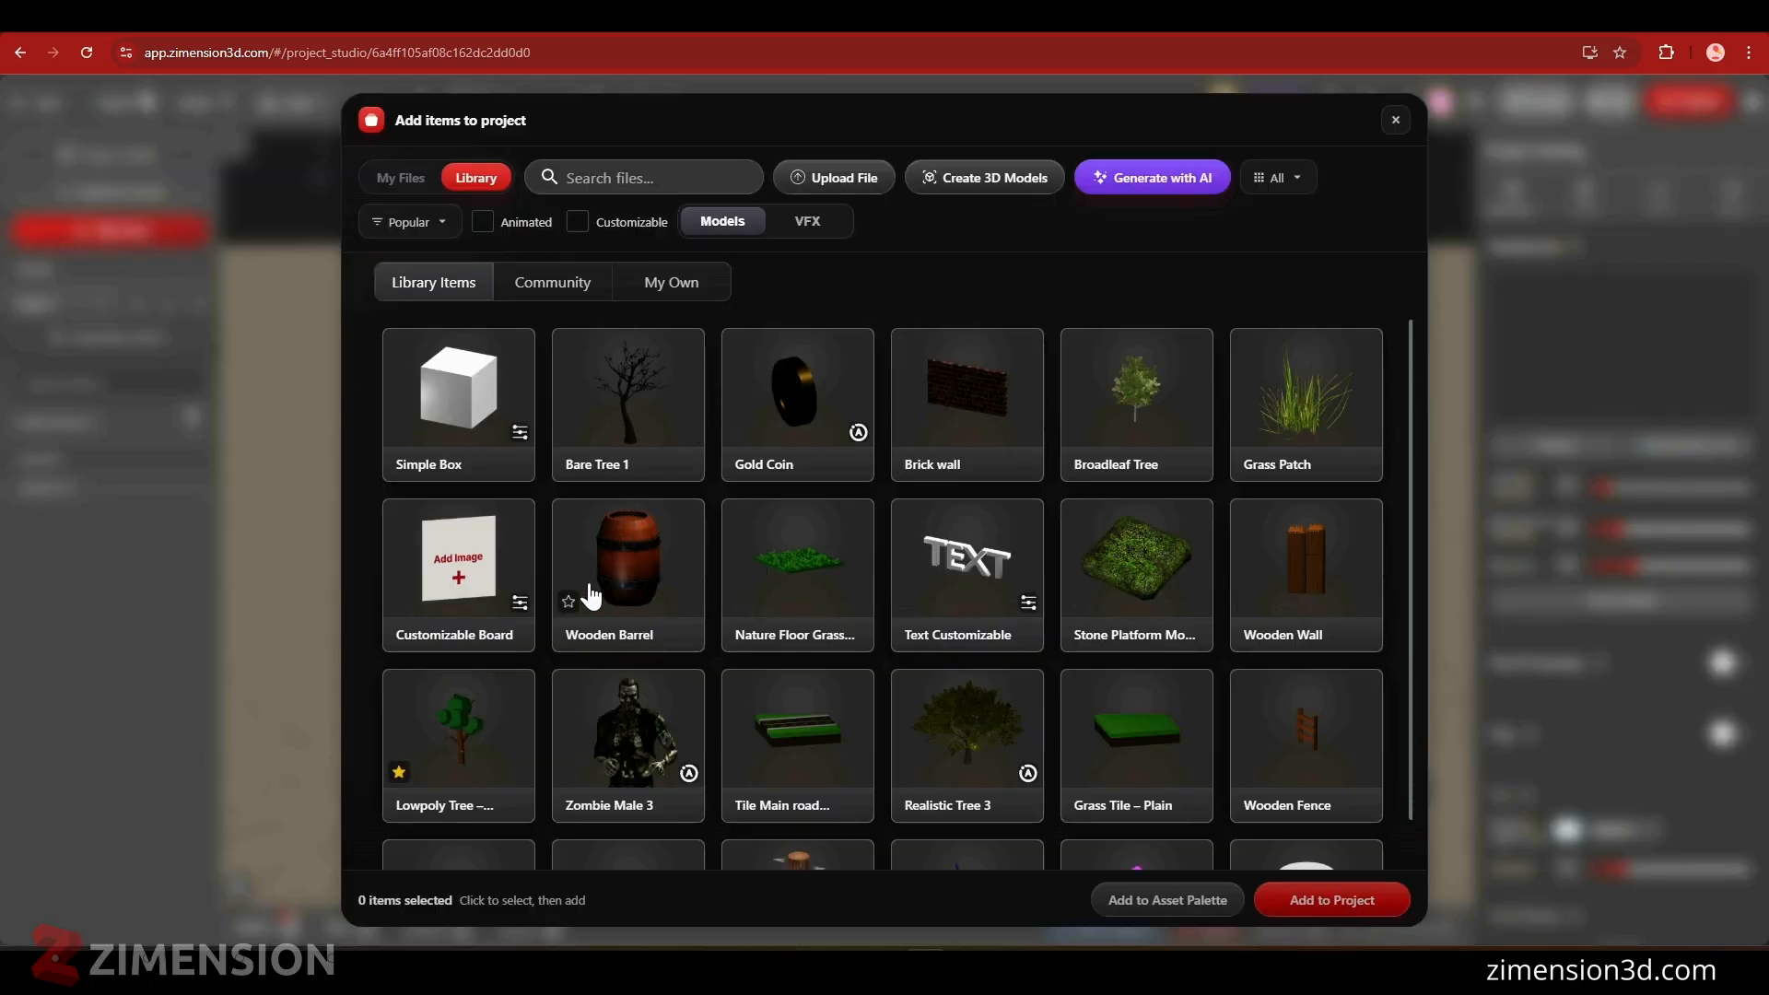
pyautogui.click(1333, 901)
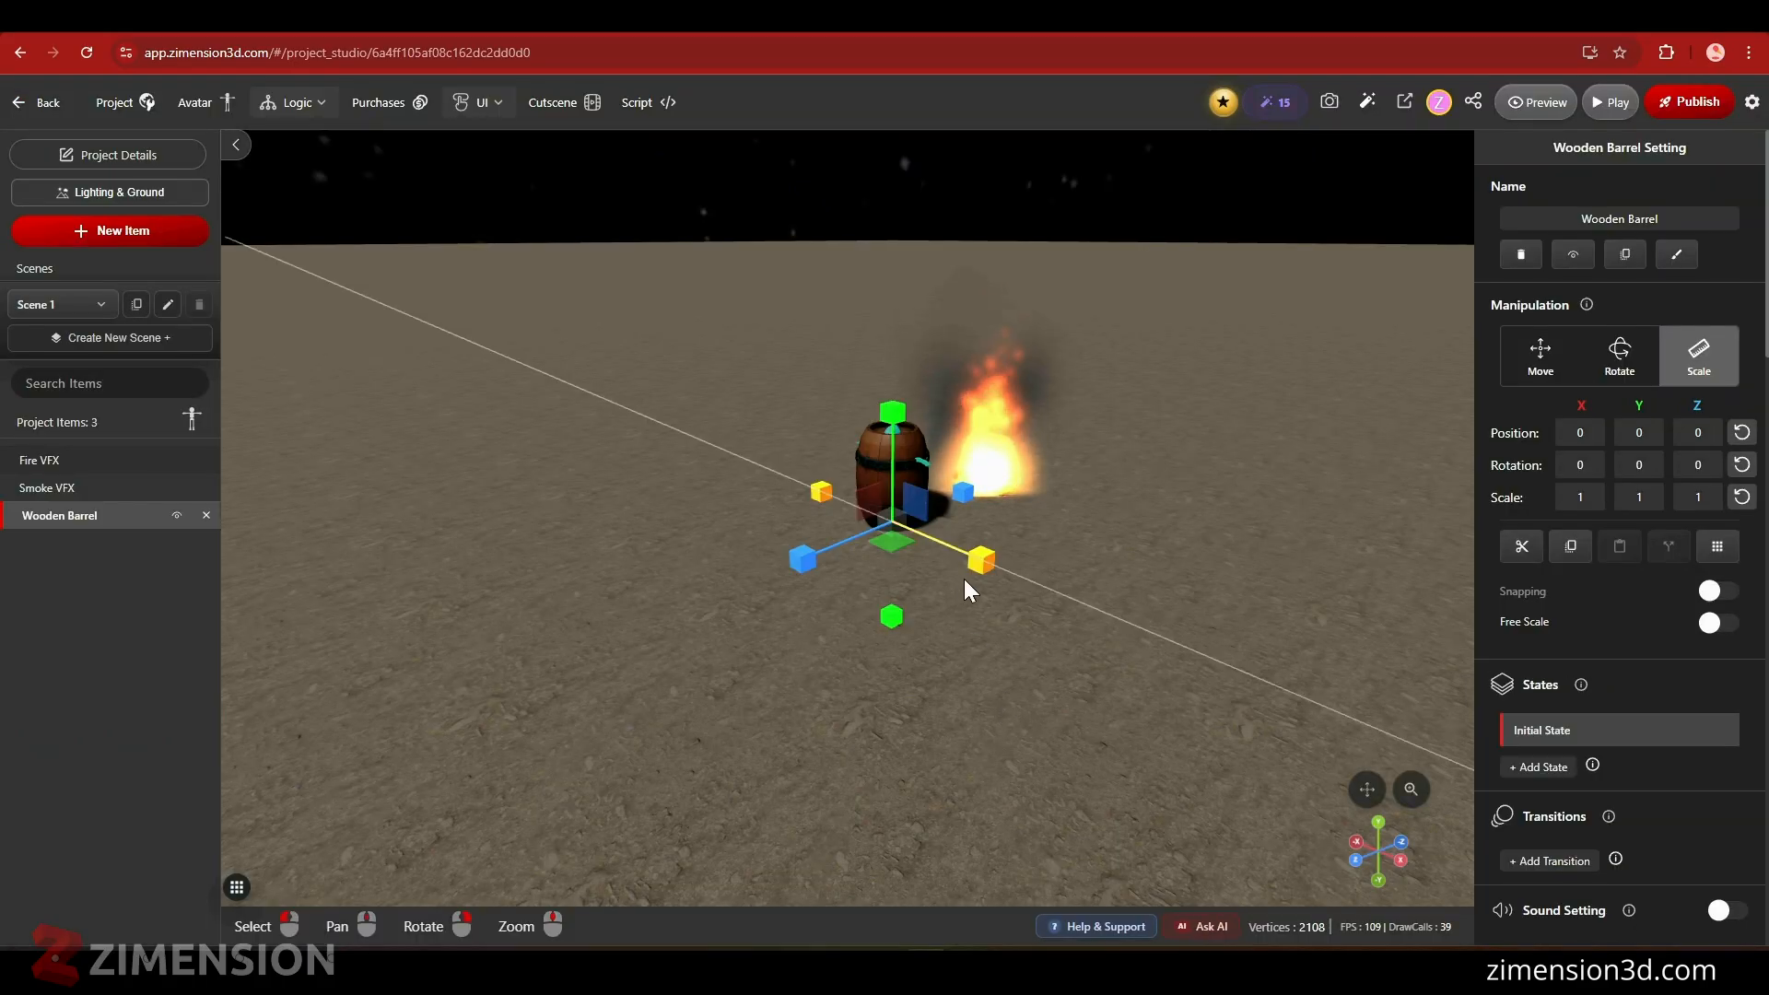
pyautogui.press('w')
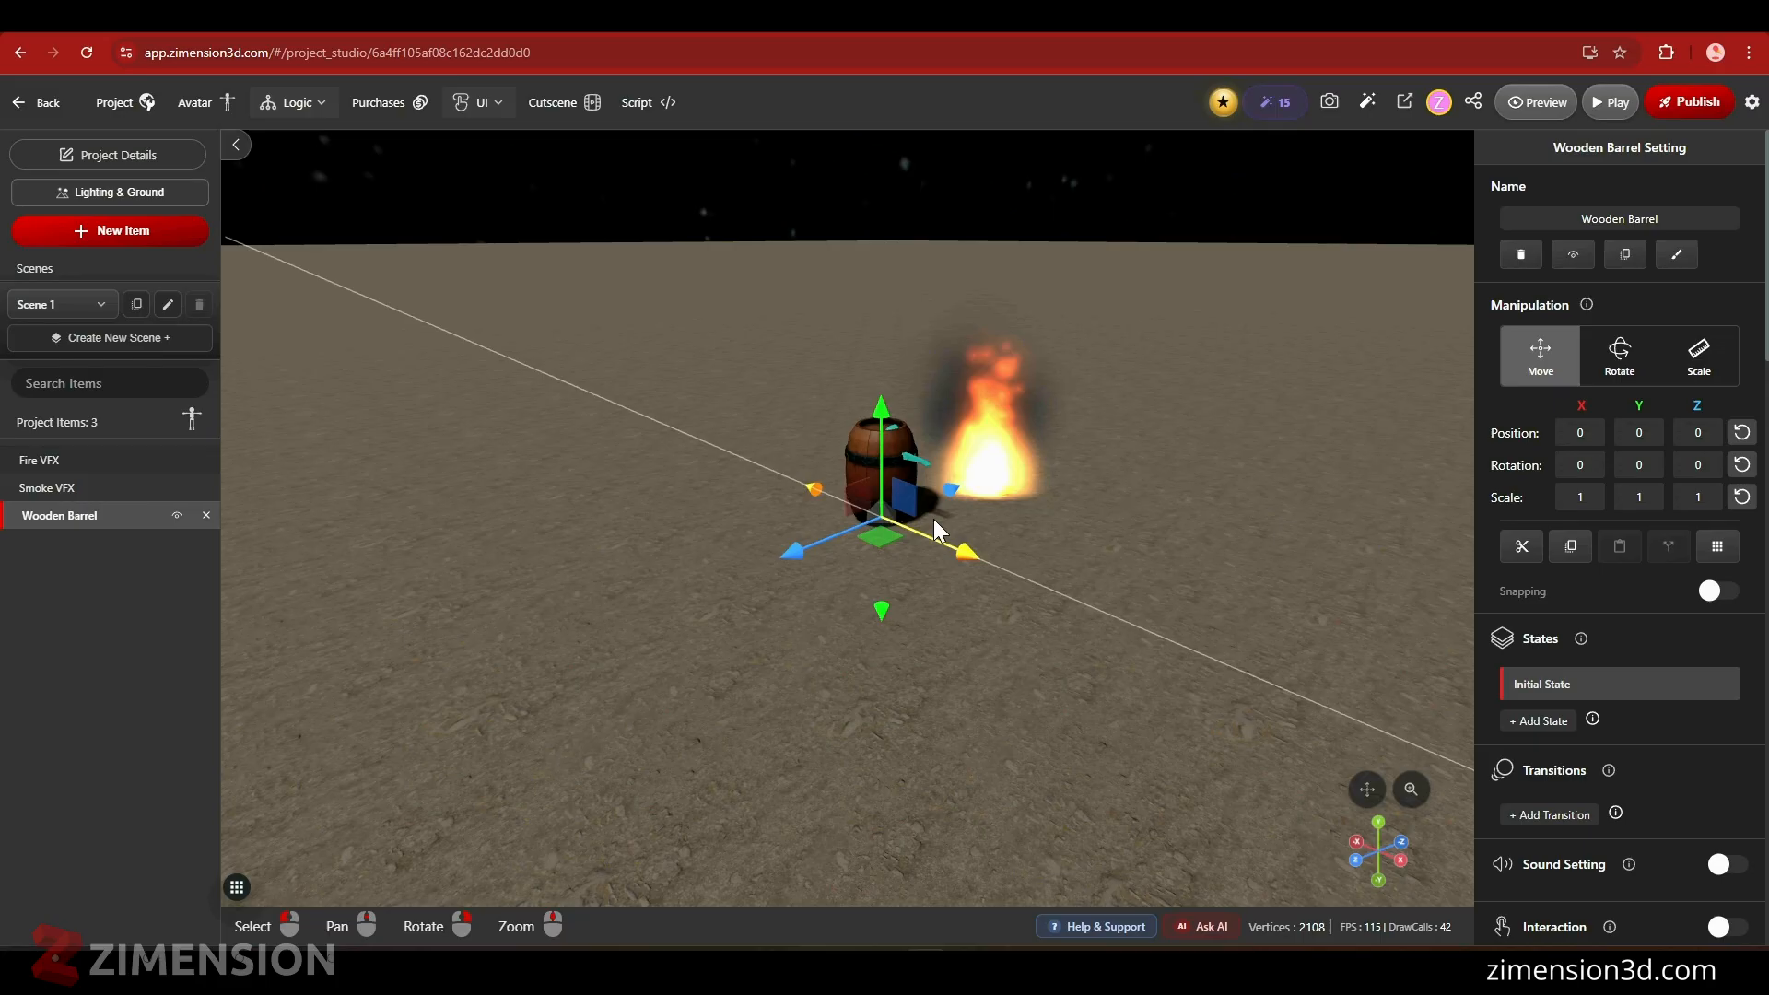
pyautogui.press('f')
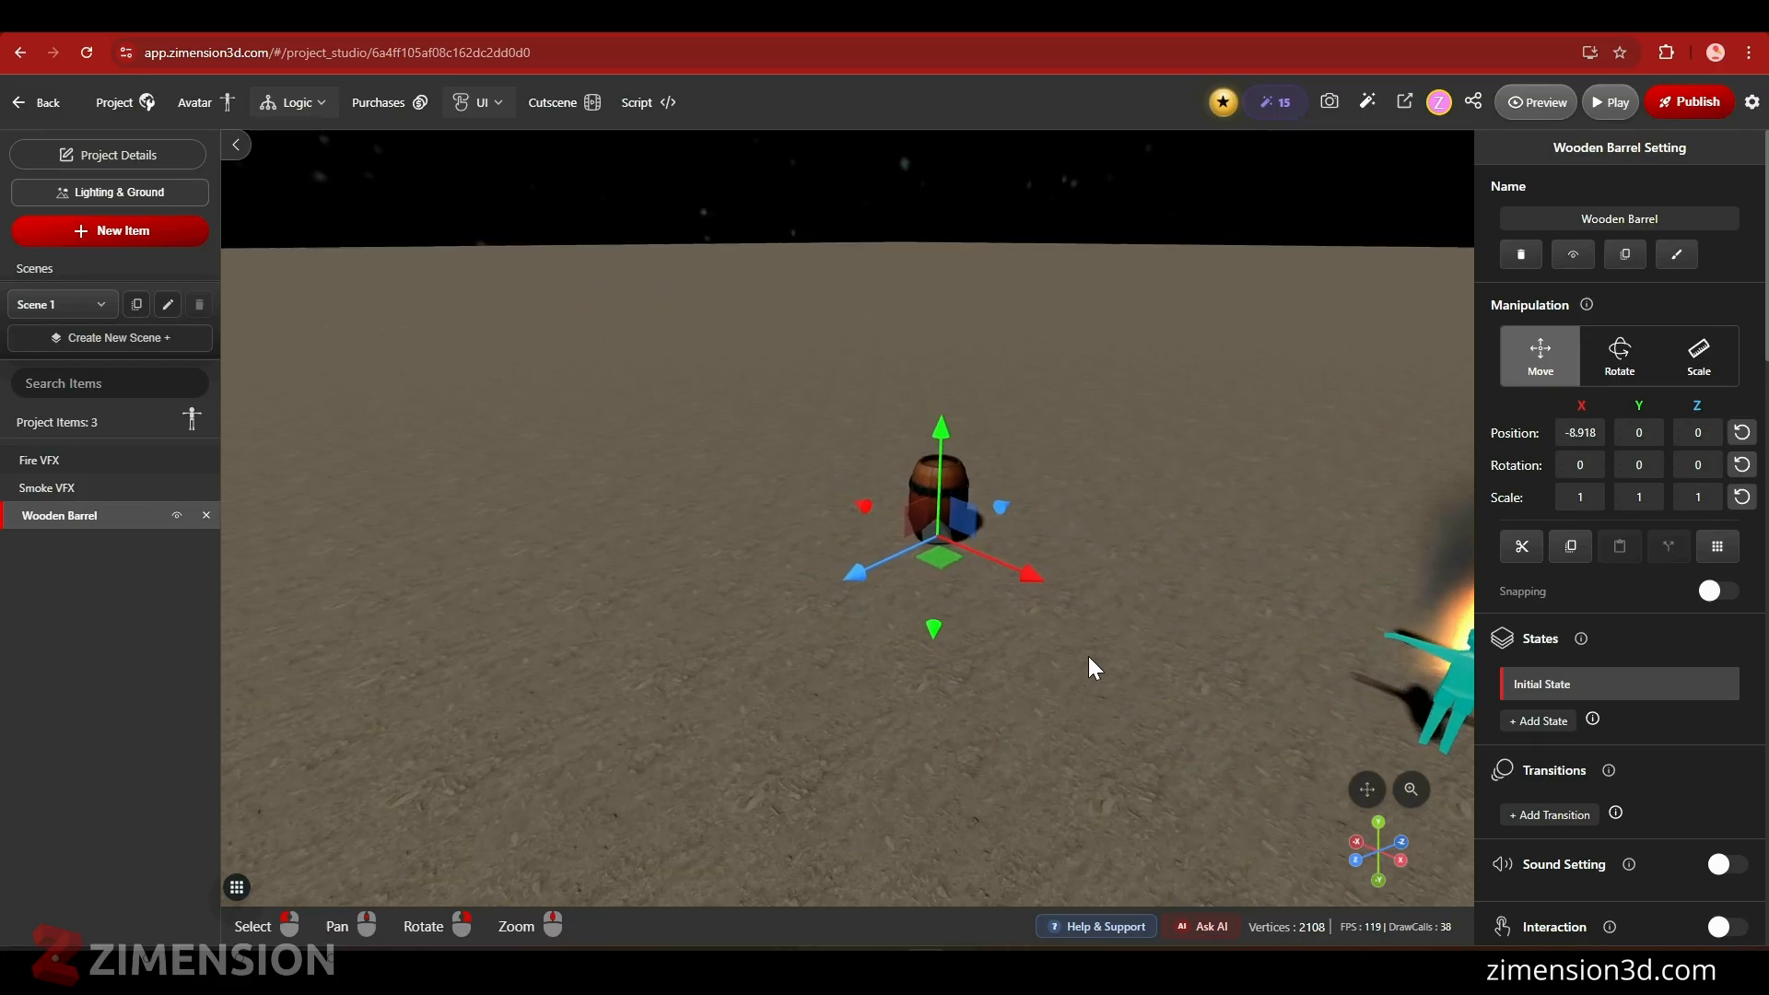
# - Add the library's Explosion effect to the project and move it onto the barrel at X -9.608, Z -1.07
pyautogui.click(103, 236)
pyautogui.click(811, 222)
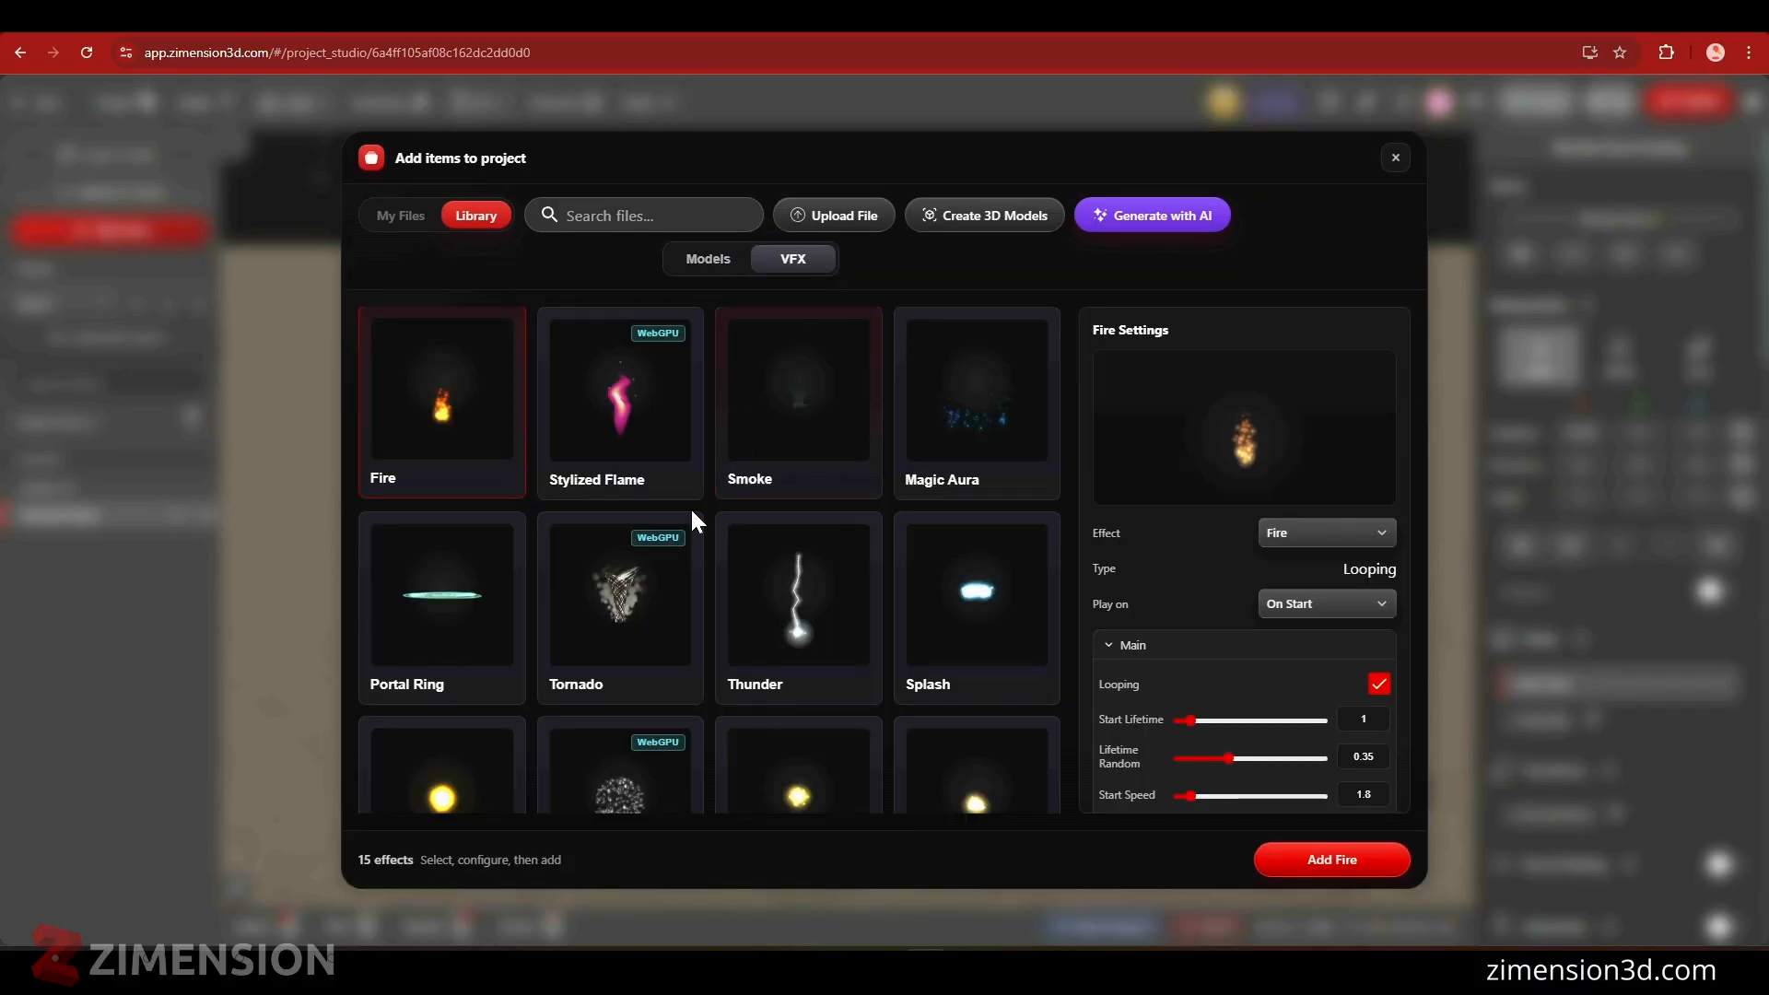
pyautogui.scroll(-3, 523, 652)
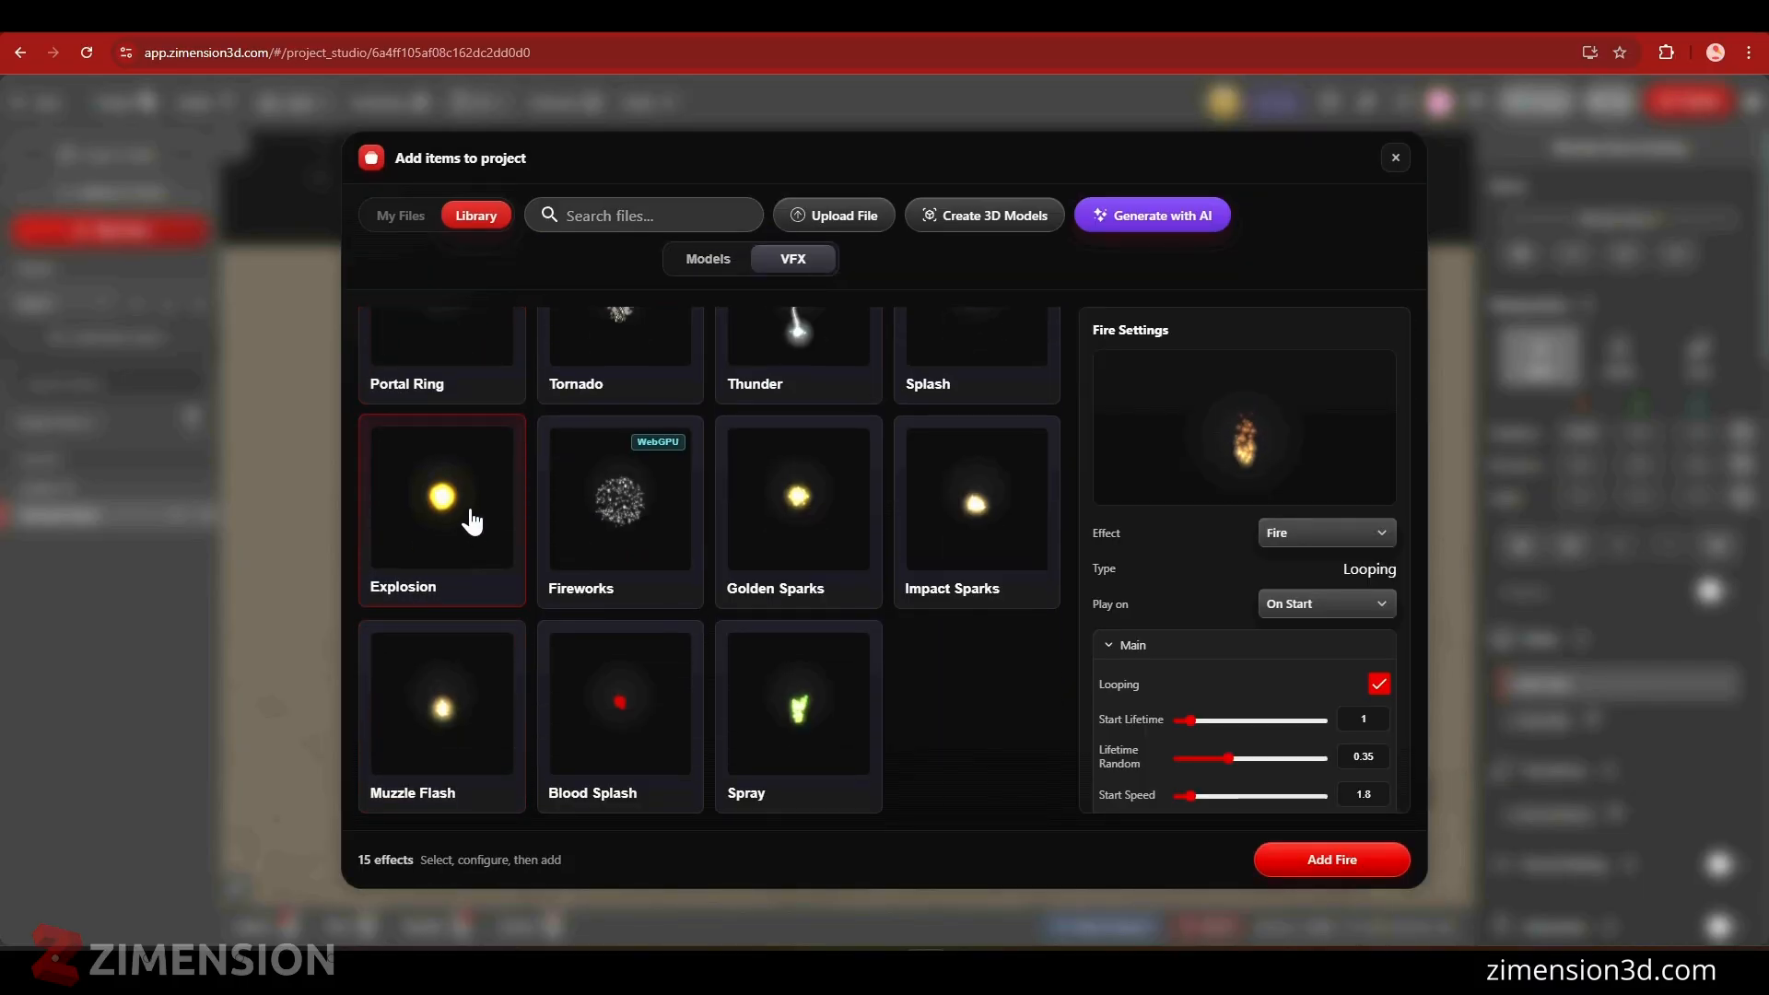
pyautogui.click(1333, 861)
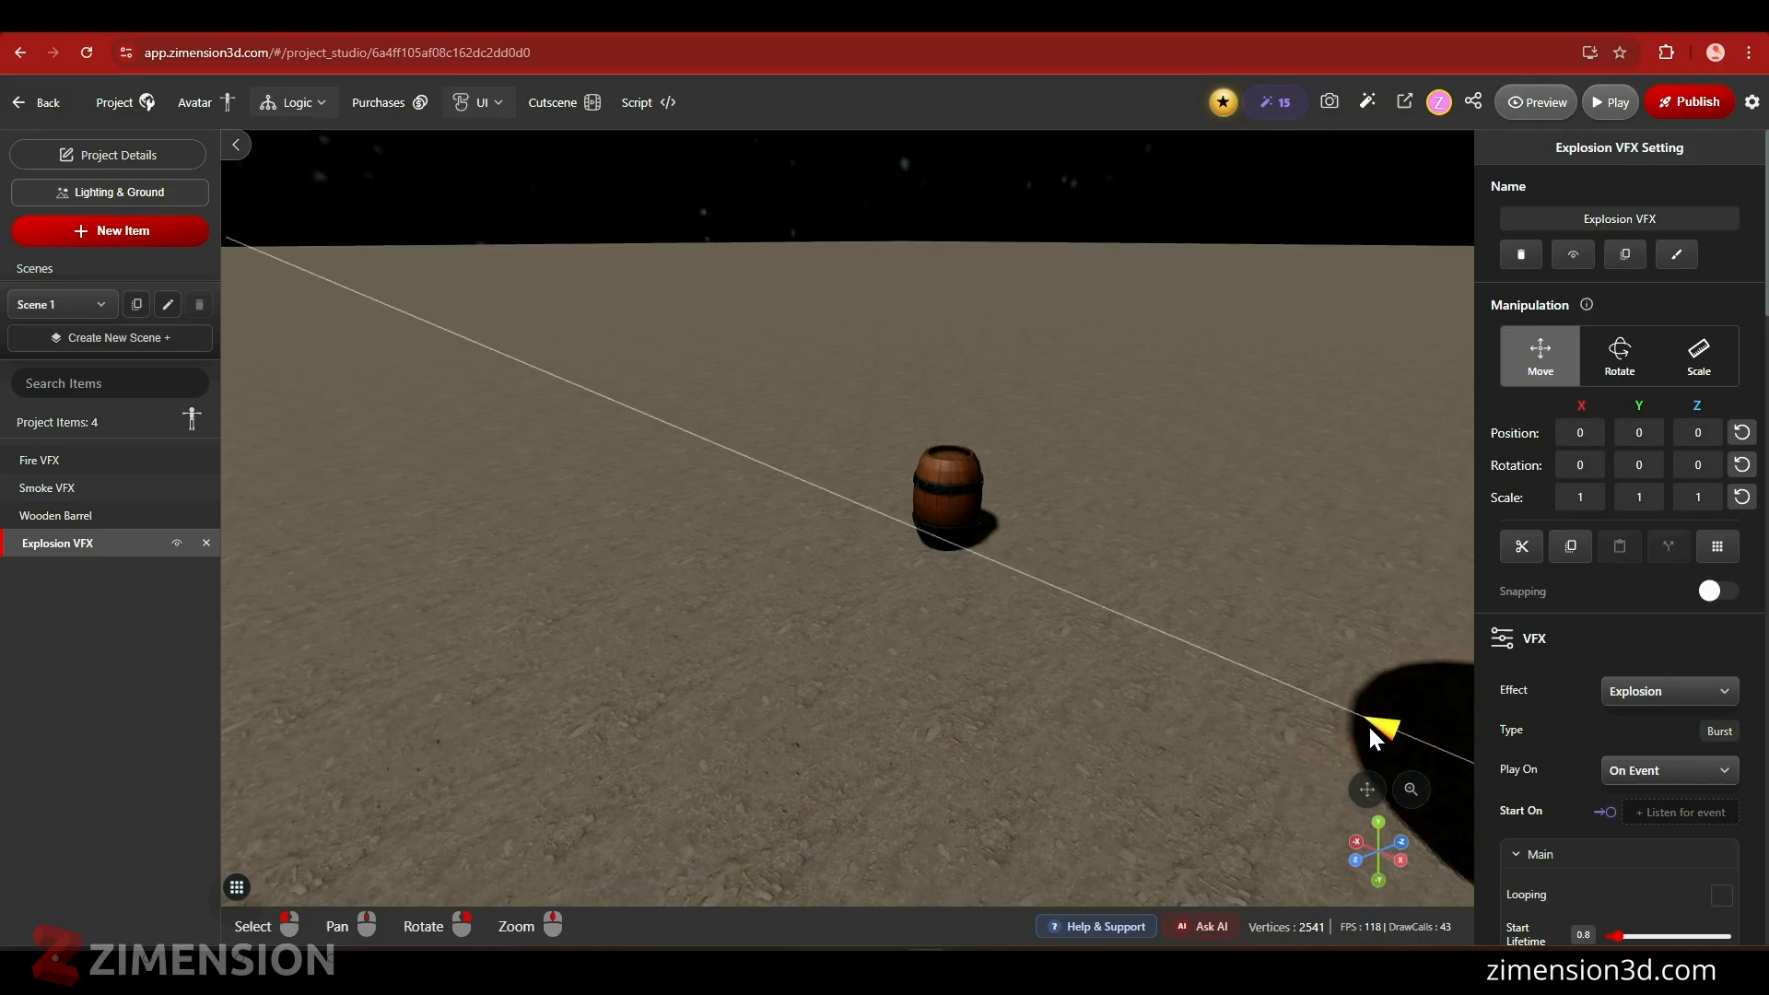
pyautogui.moveTo(1370, 734); pyautogui.dragTo(874, 460)
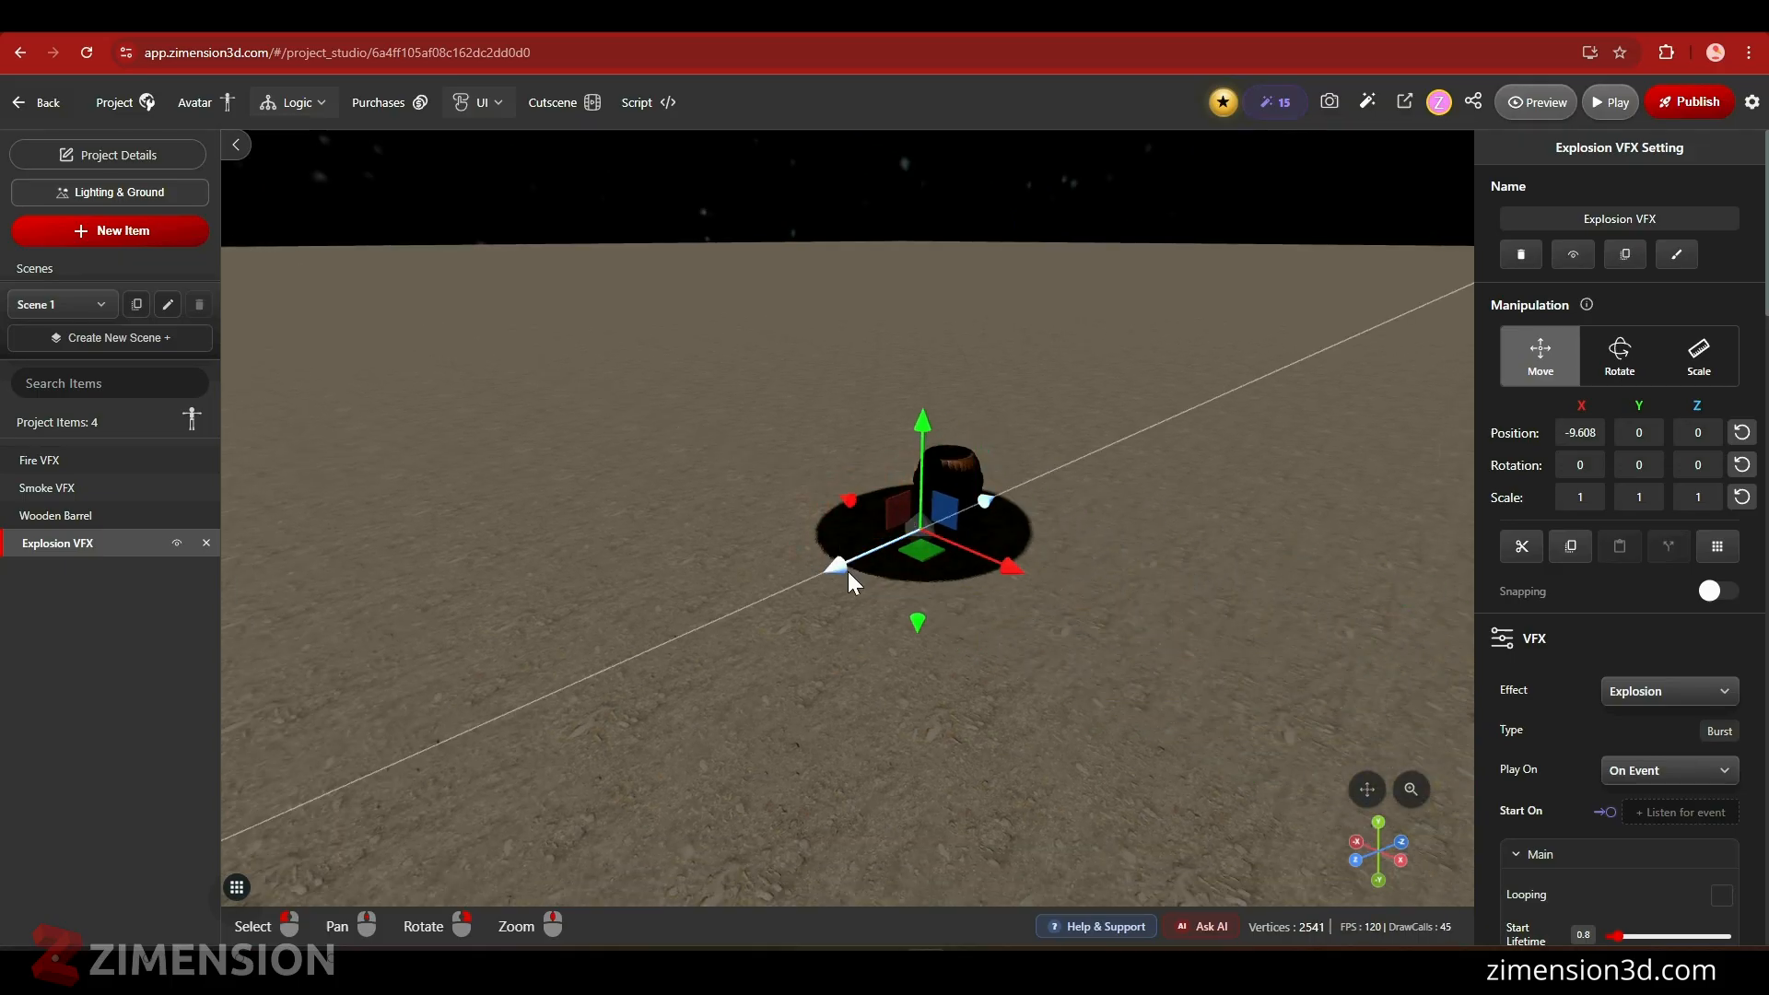
pyautogui.moveTo(848, 583); pyautogui.dragTo(892, 557)
# - Scale the Explosion effect uniformly to 2.045
pyautogui.click(1698, 359)
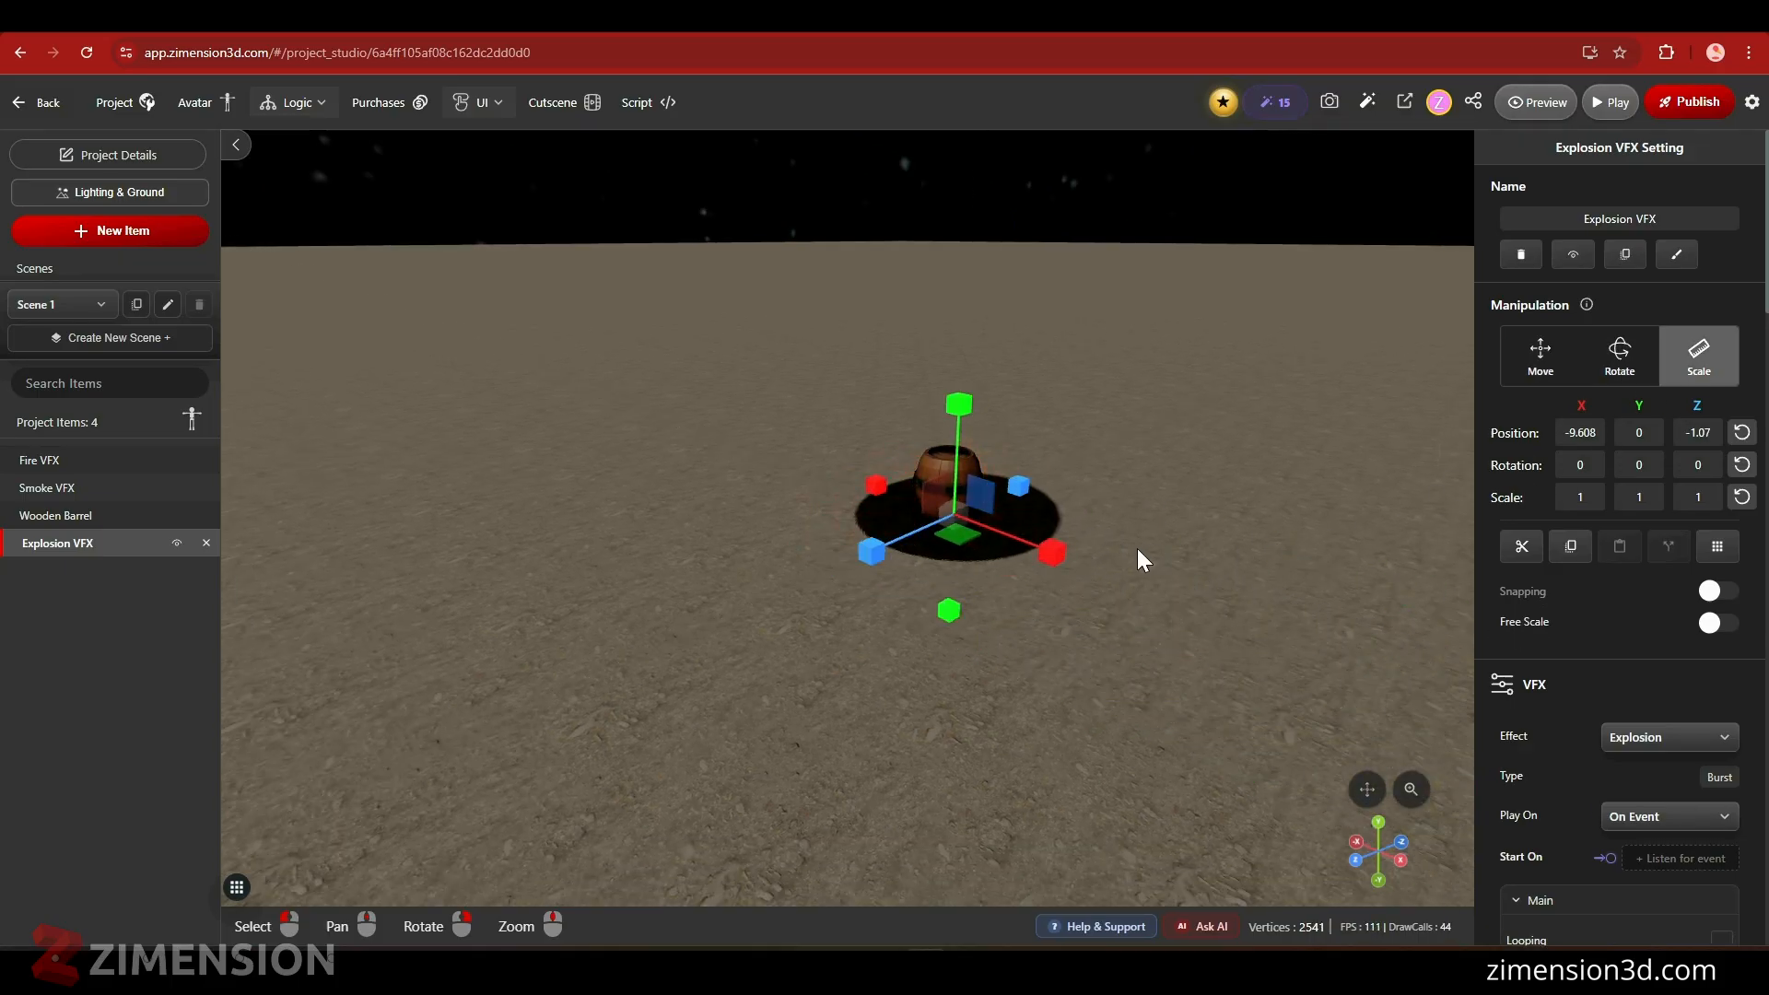
pyautogui.moveTo(1136, 601); pyautogui.dragTo(1147, 611)
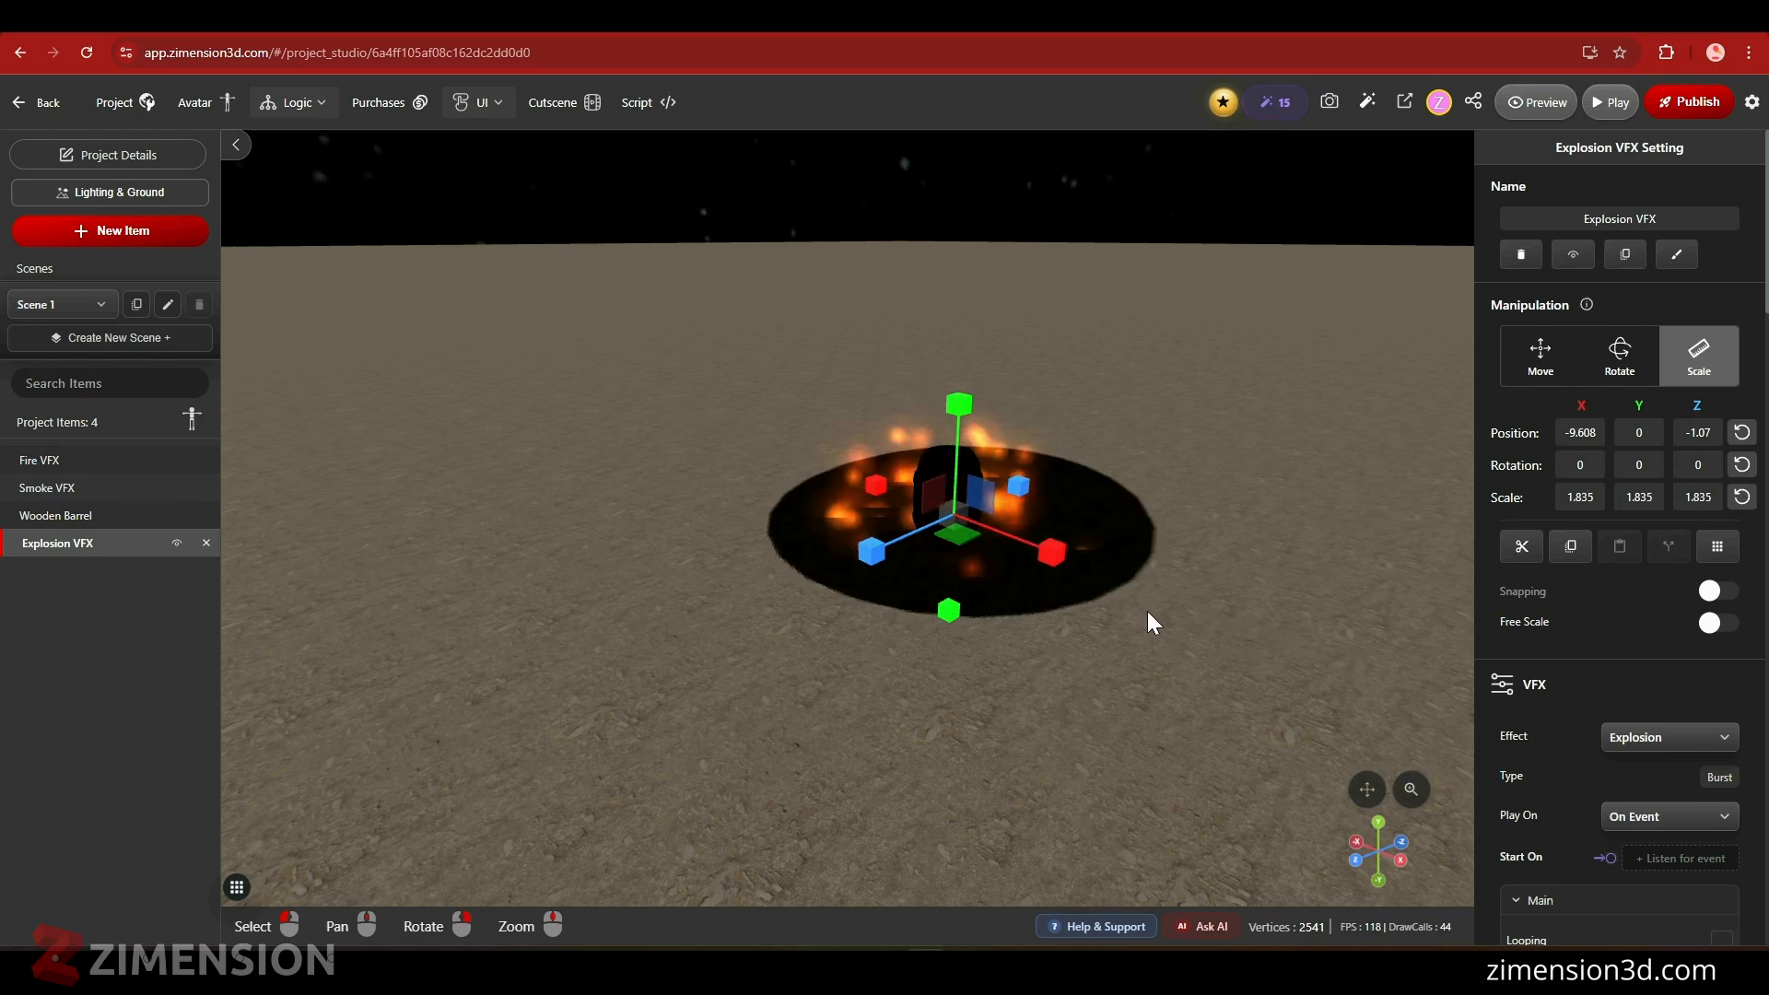
pyautogui.moveTo(1052, 555); pyautogui.dragTo(1065, 558)
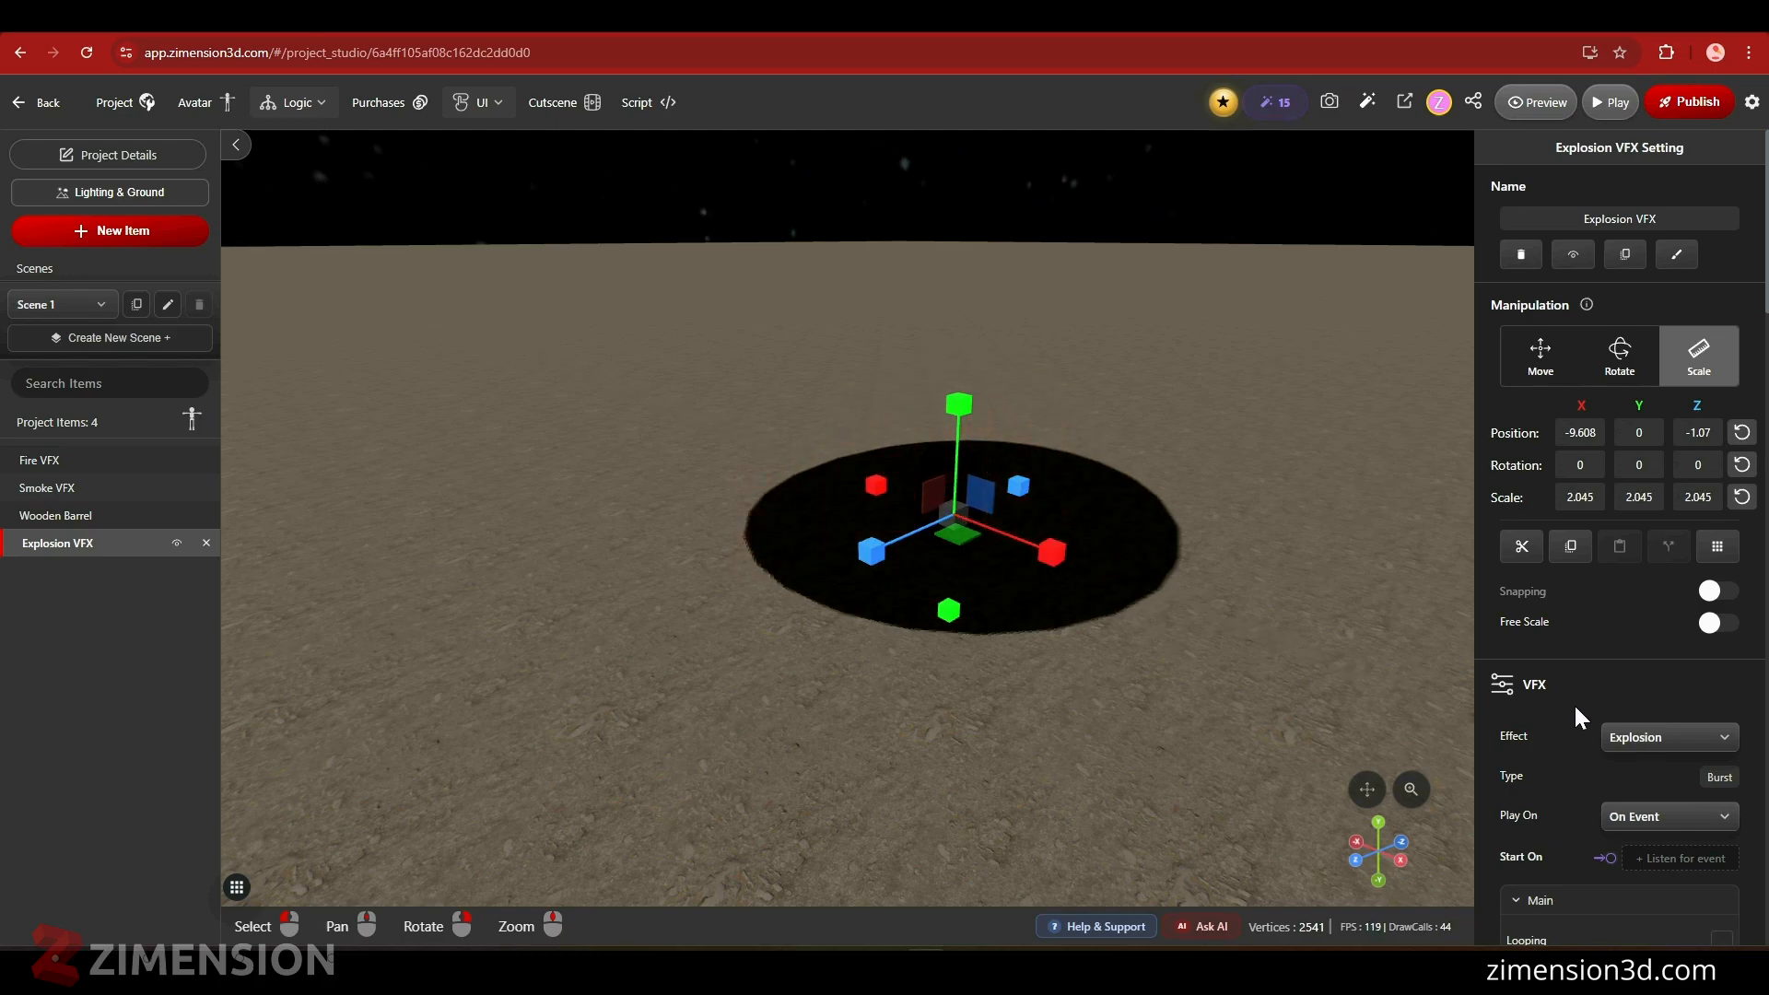
# - Set the Explosion effect's Start Lifetime to 1.4, Start Size to 2.1 and Start Speed to 6.3
pyautogui.scroll(-4, 1623, 715)
pyautogui.moveTo(1618, 614); pyautogui.dragTo(1624, 614)
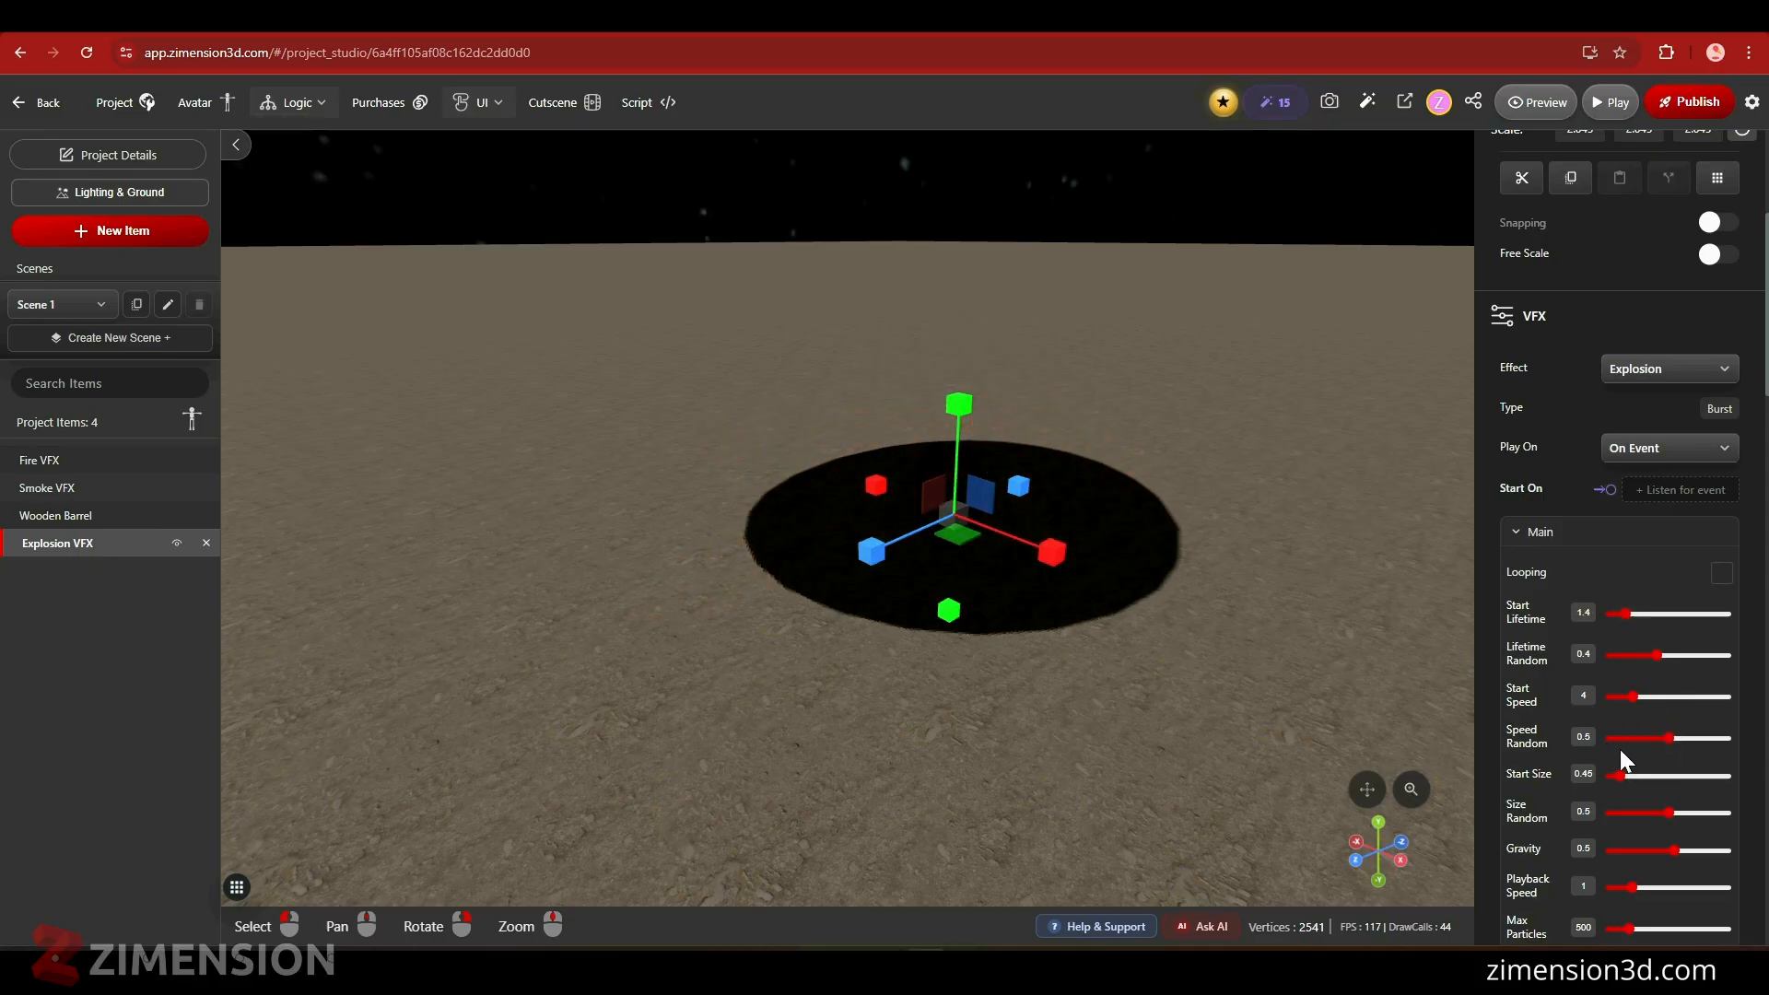
pyautogui.moveTo(1617, 778); pyautogui.dragTo(1657, 783)
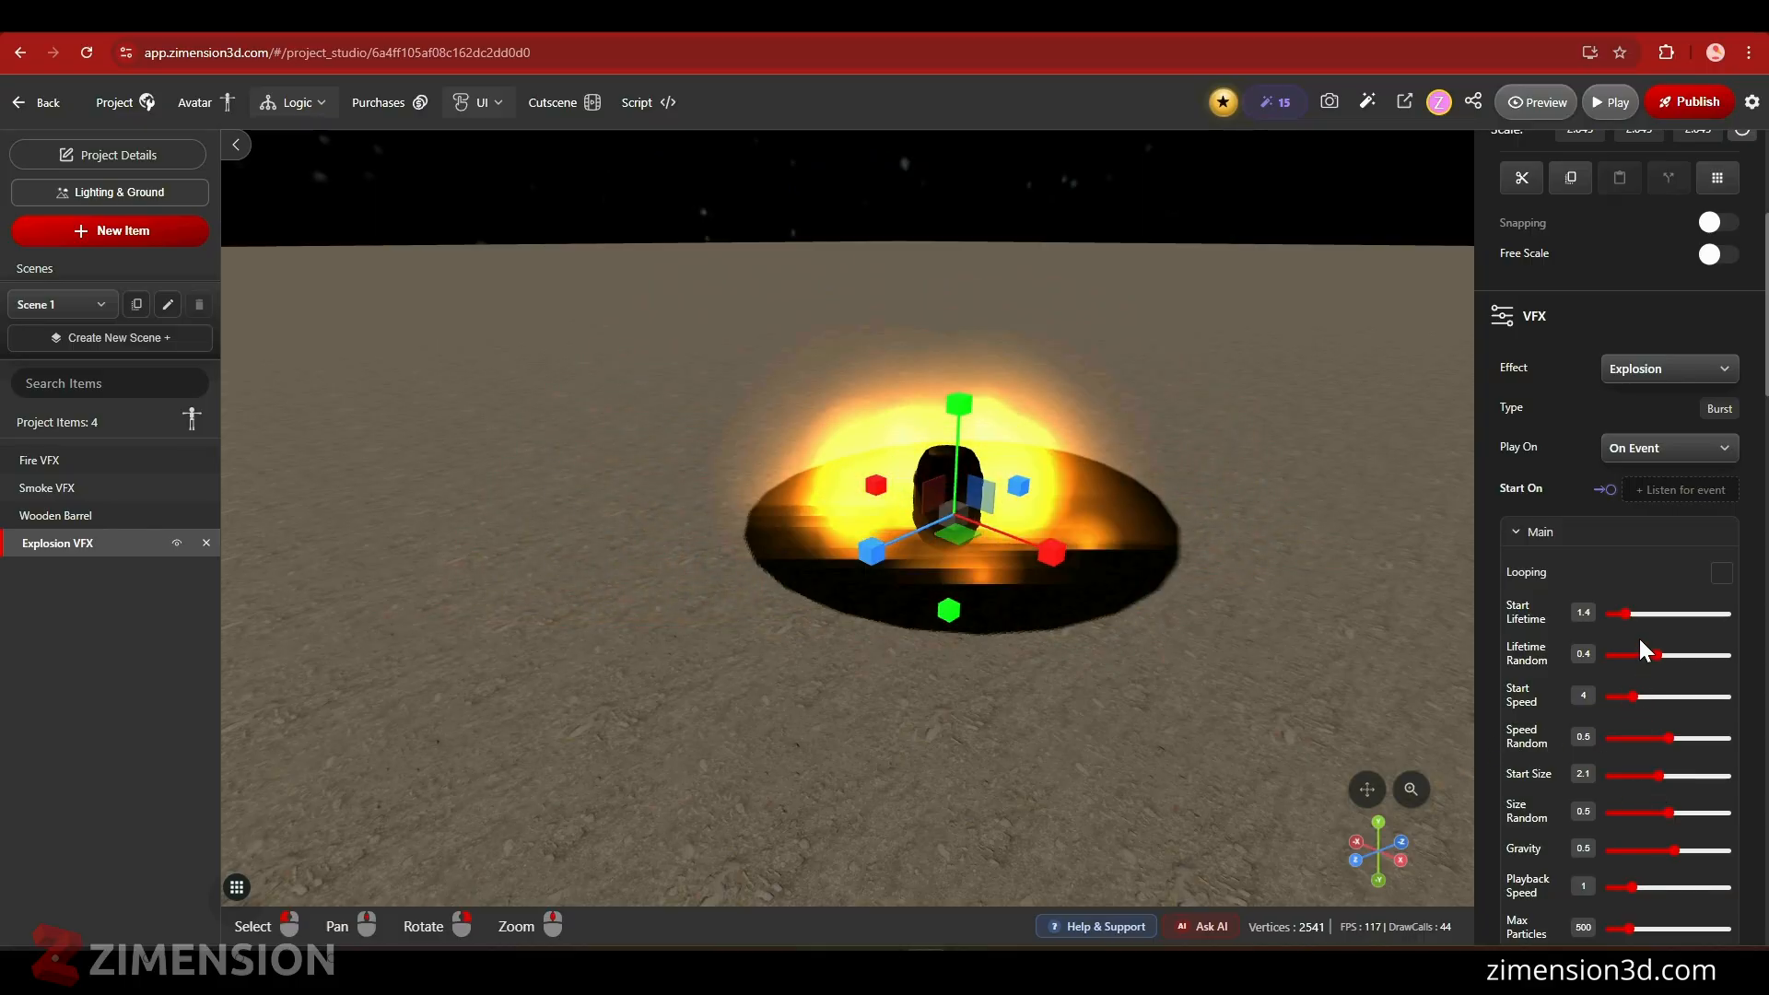
pyautogui.scroll(-1, 1618, 645)
pyautogui.moveTo(1634, 623)
pyautogui.mouseDown()
pyautogui.moveTo(1652, 622)
pyautogui.moveTo(1615, 605)
pyautogui.moveTo(1651, 610)
pyautogui.mouseUp()
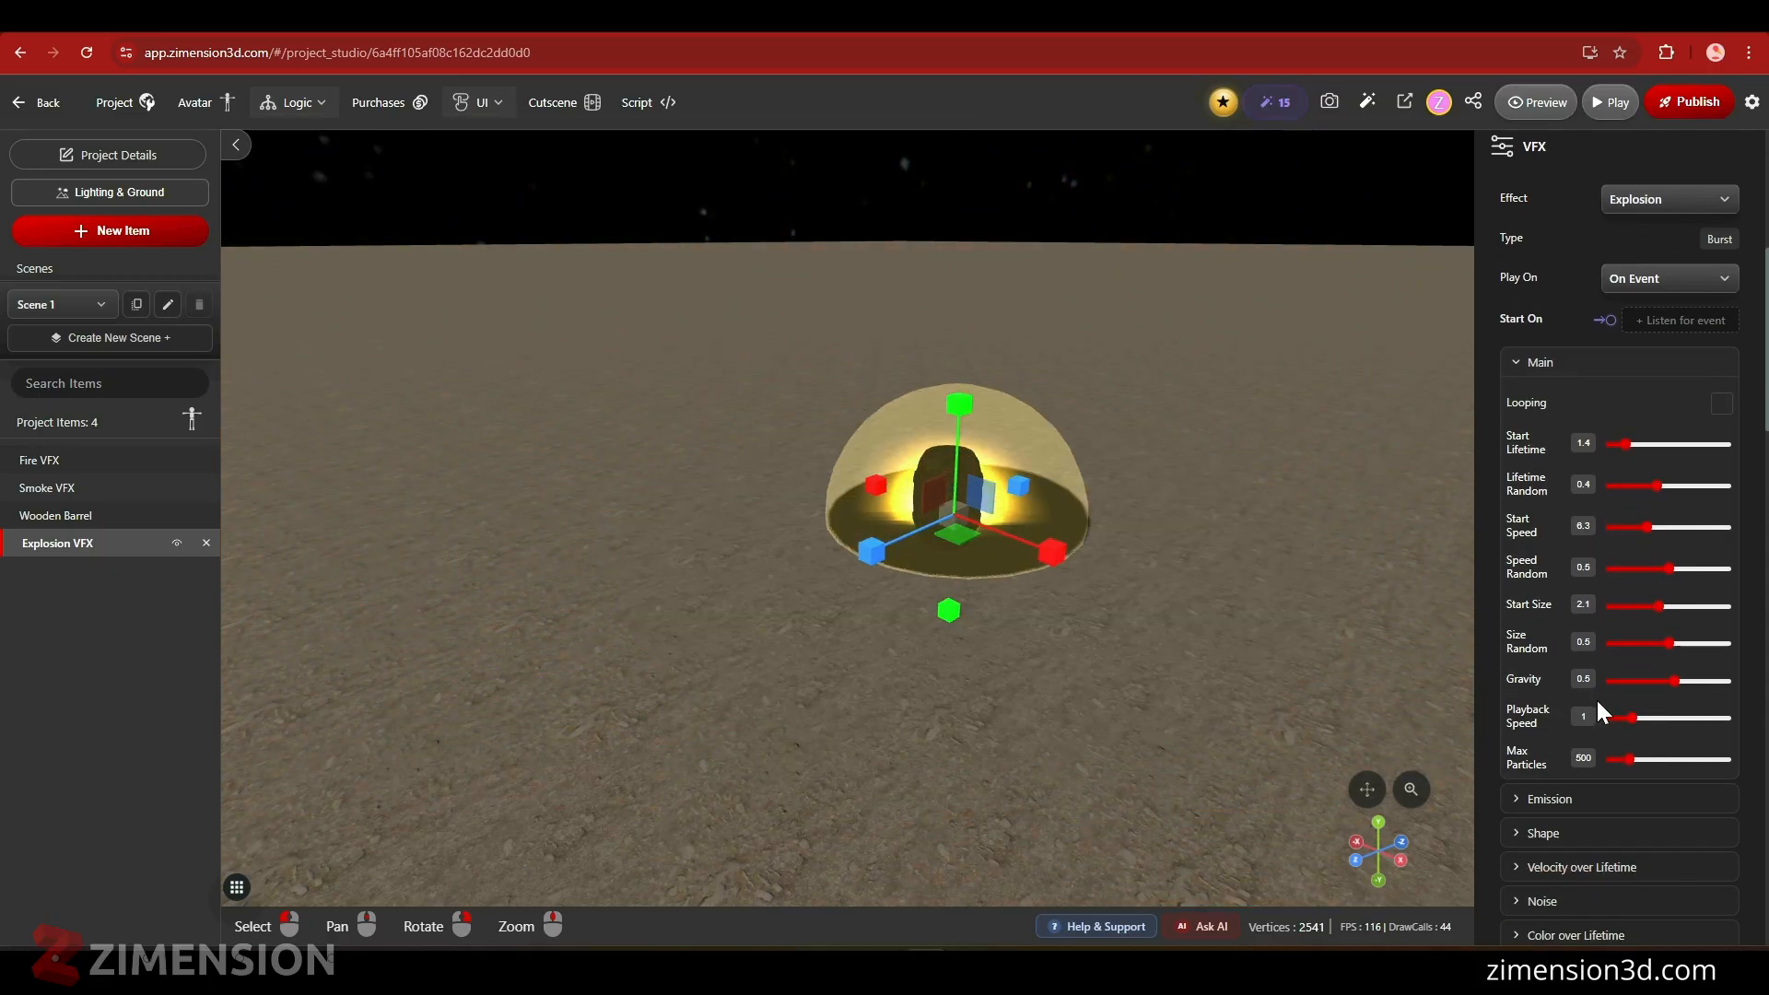
# - Turn off shadows for the Explosion effect
pyautogui.scroll(-10, 1589, 728)
pyautogui.scroll(-5, 1668, 746)
pyautogui.scroll(-5, 1674, 715)
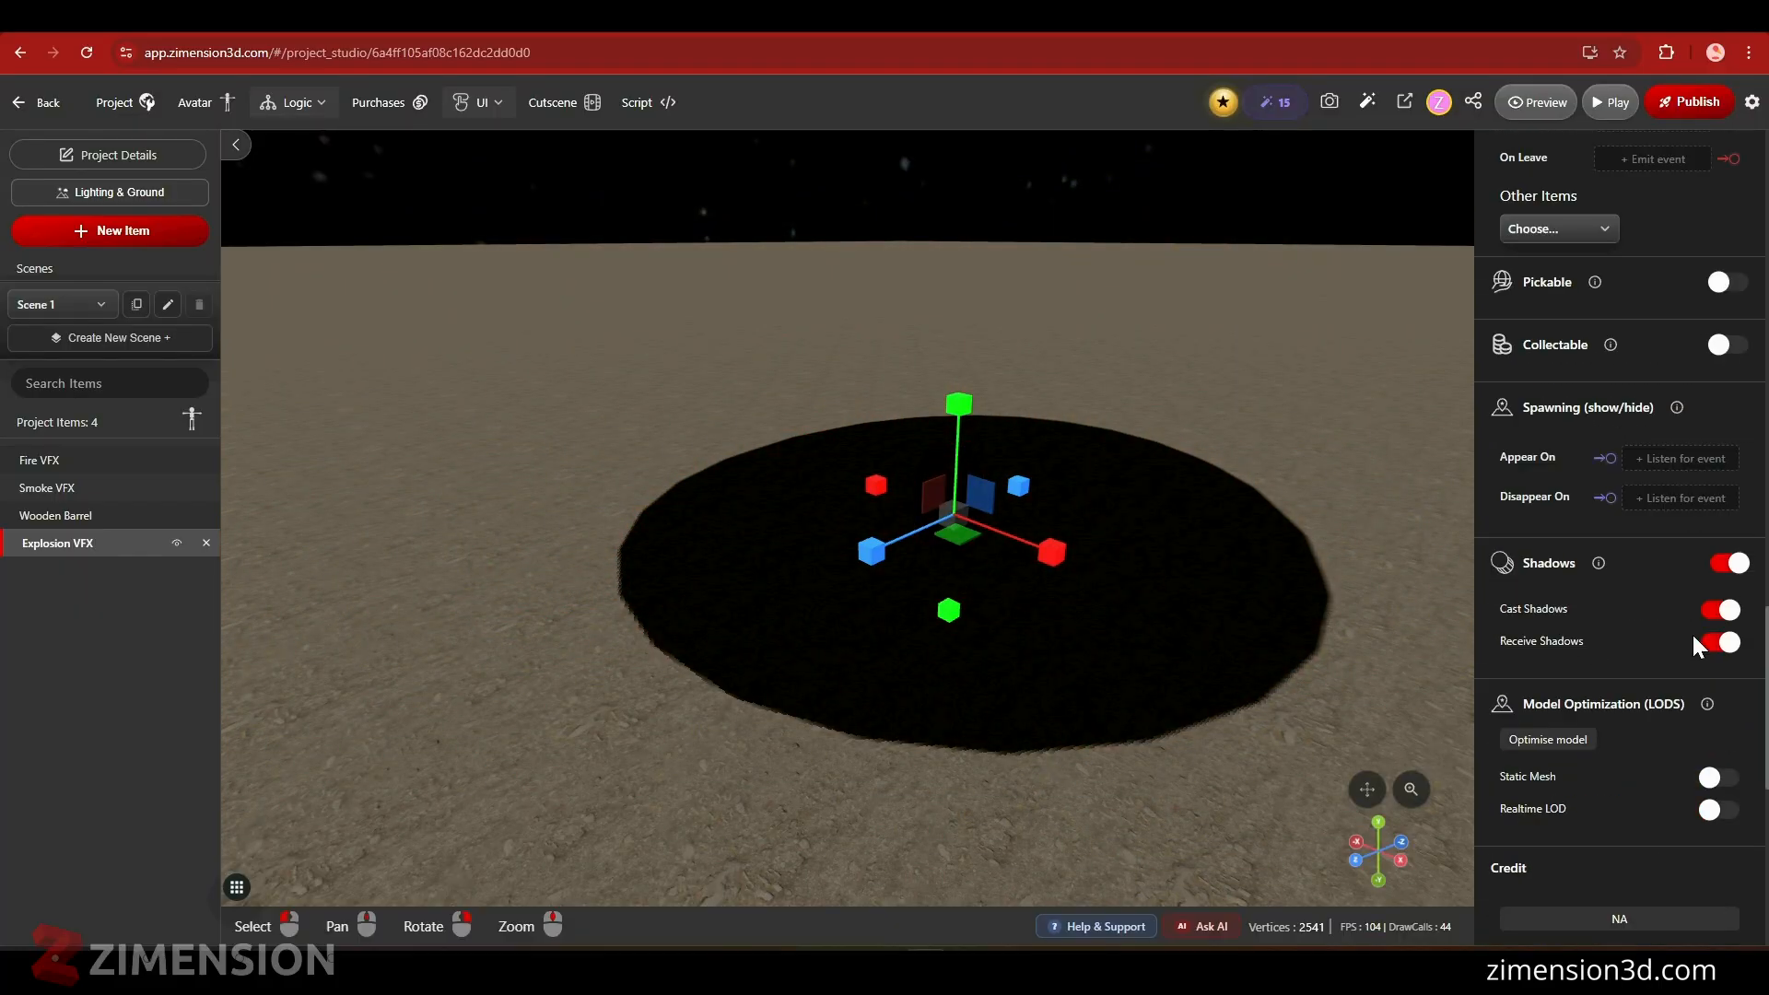
pyautogui.click(1720, 564)
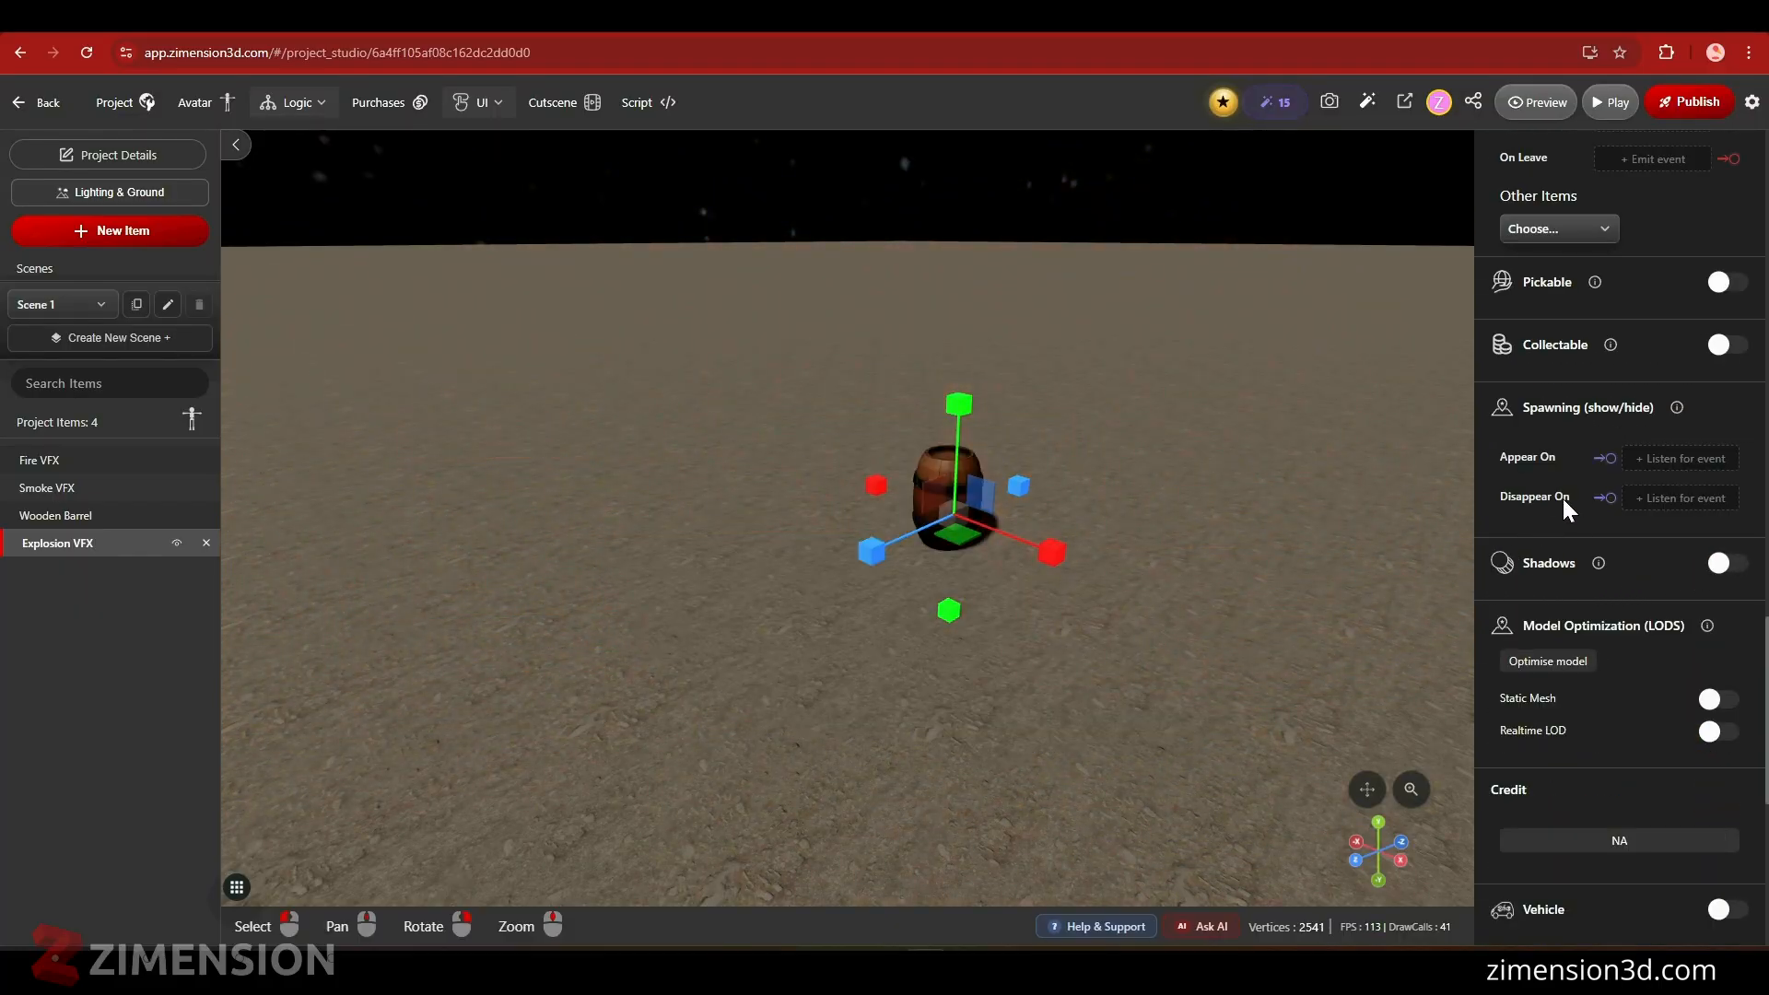
pyautogui.scroll(5, 1563, 499)
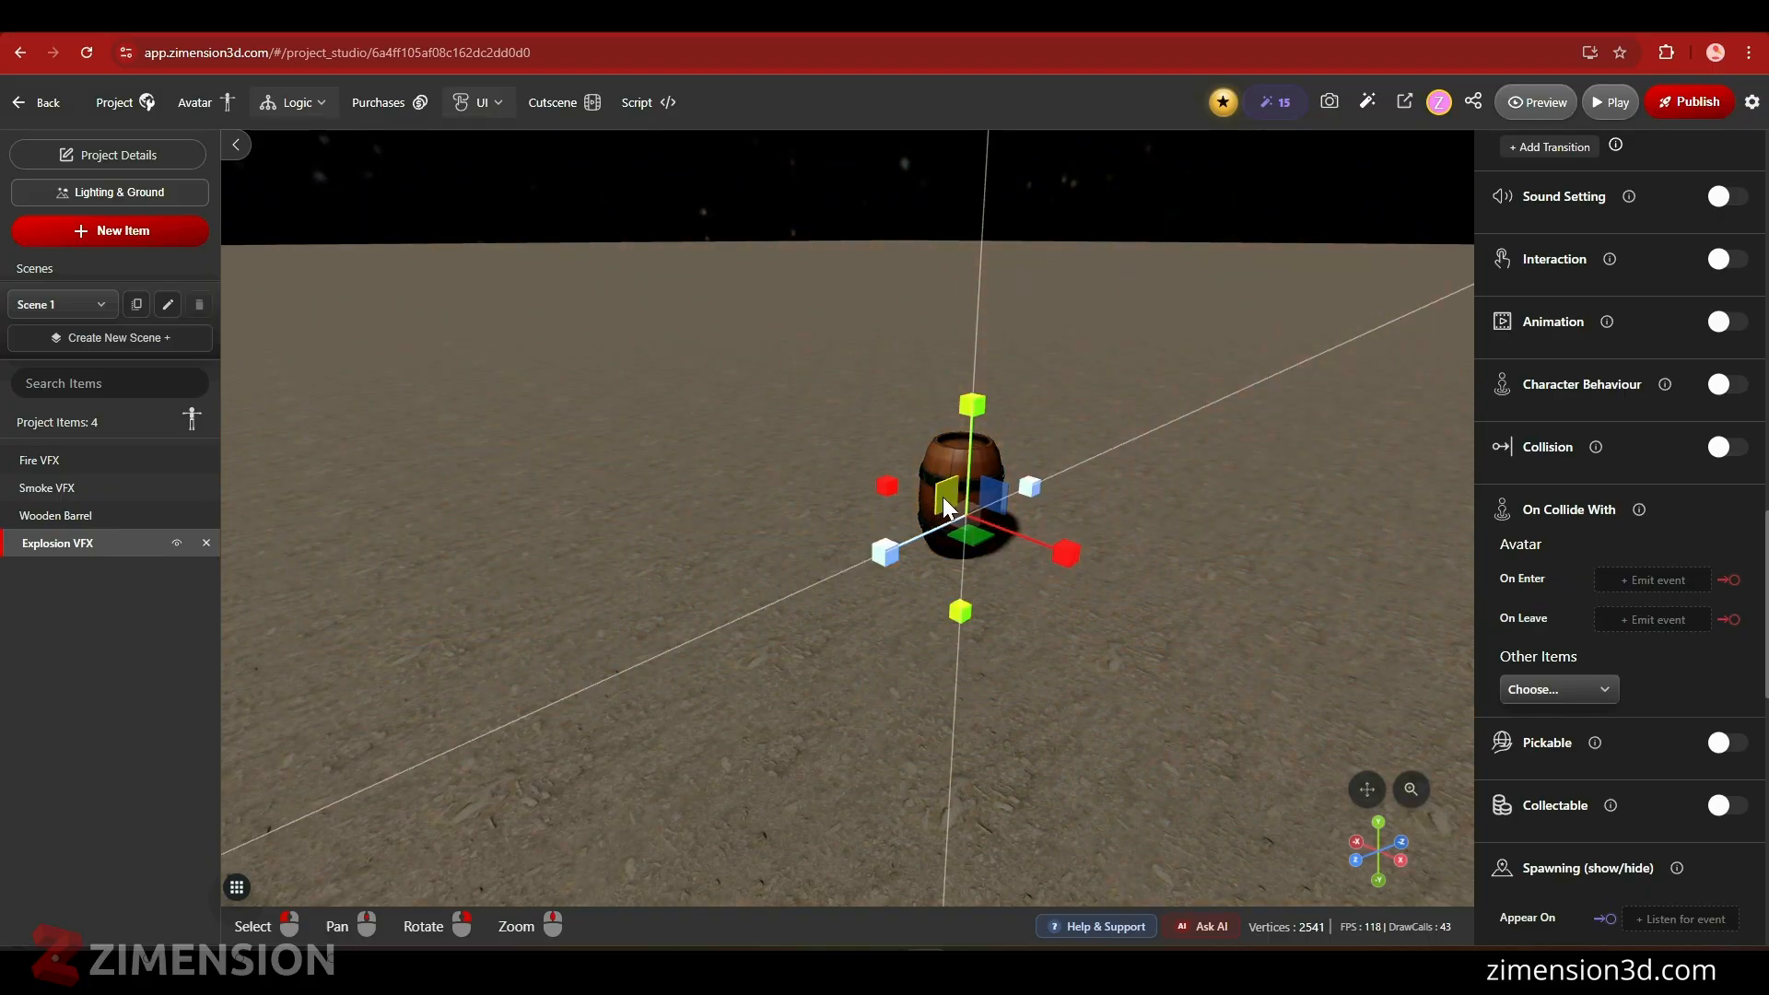
pyautogui.scroll(3, 1672, 543)
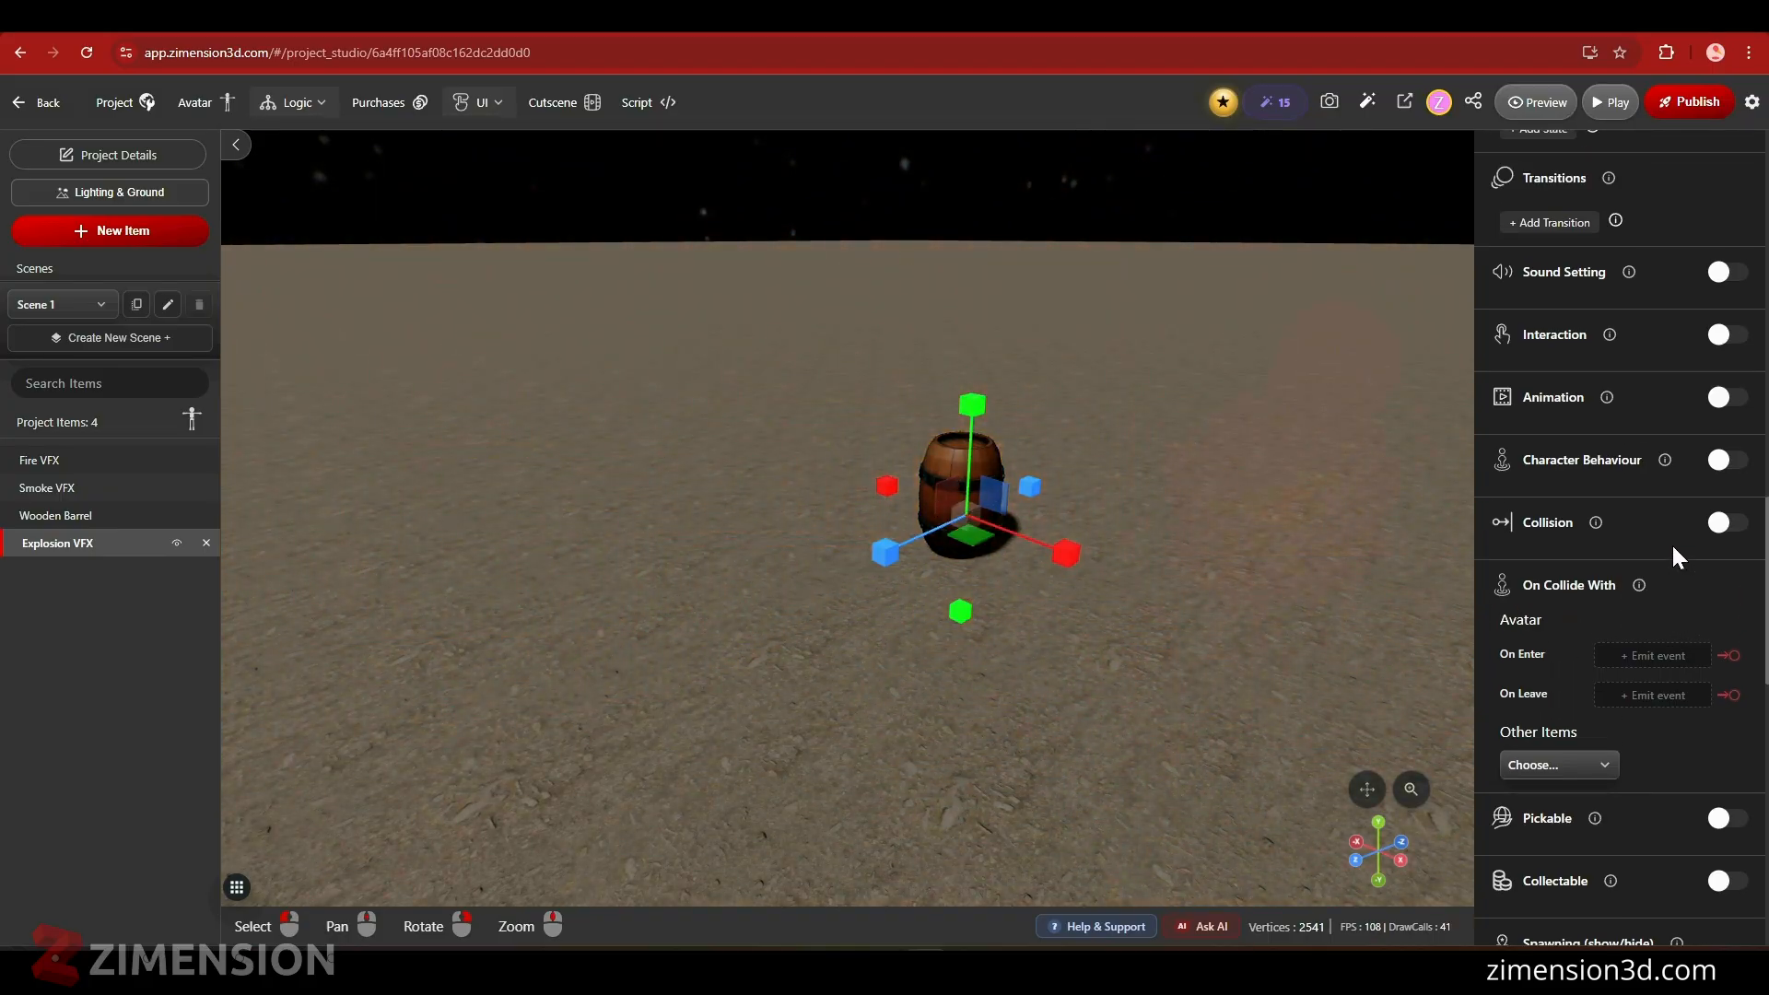
pyautogui.scroll(3, 1676, 555)
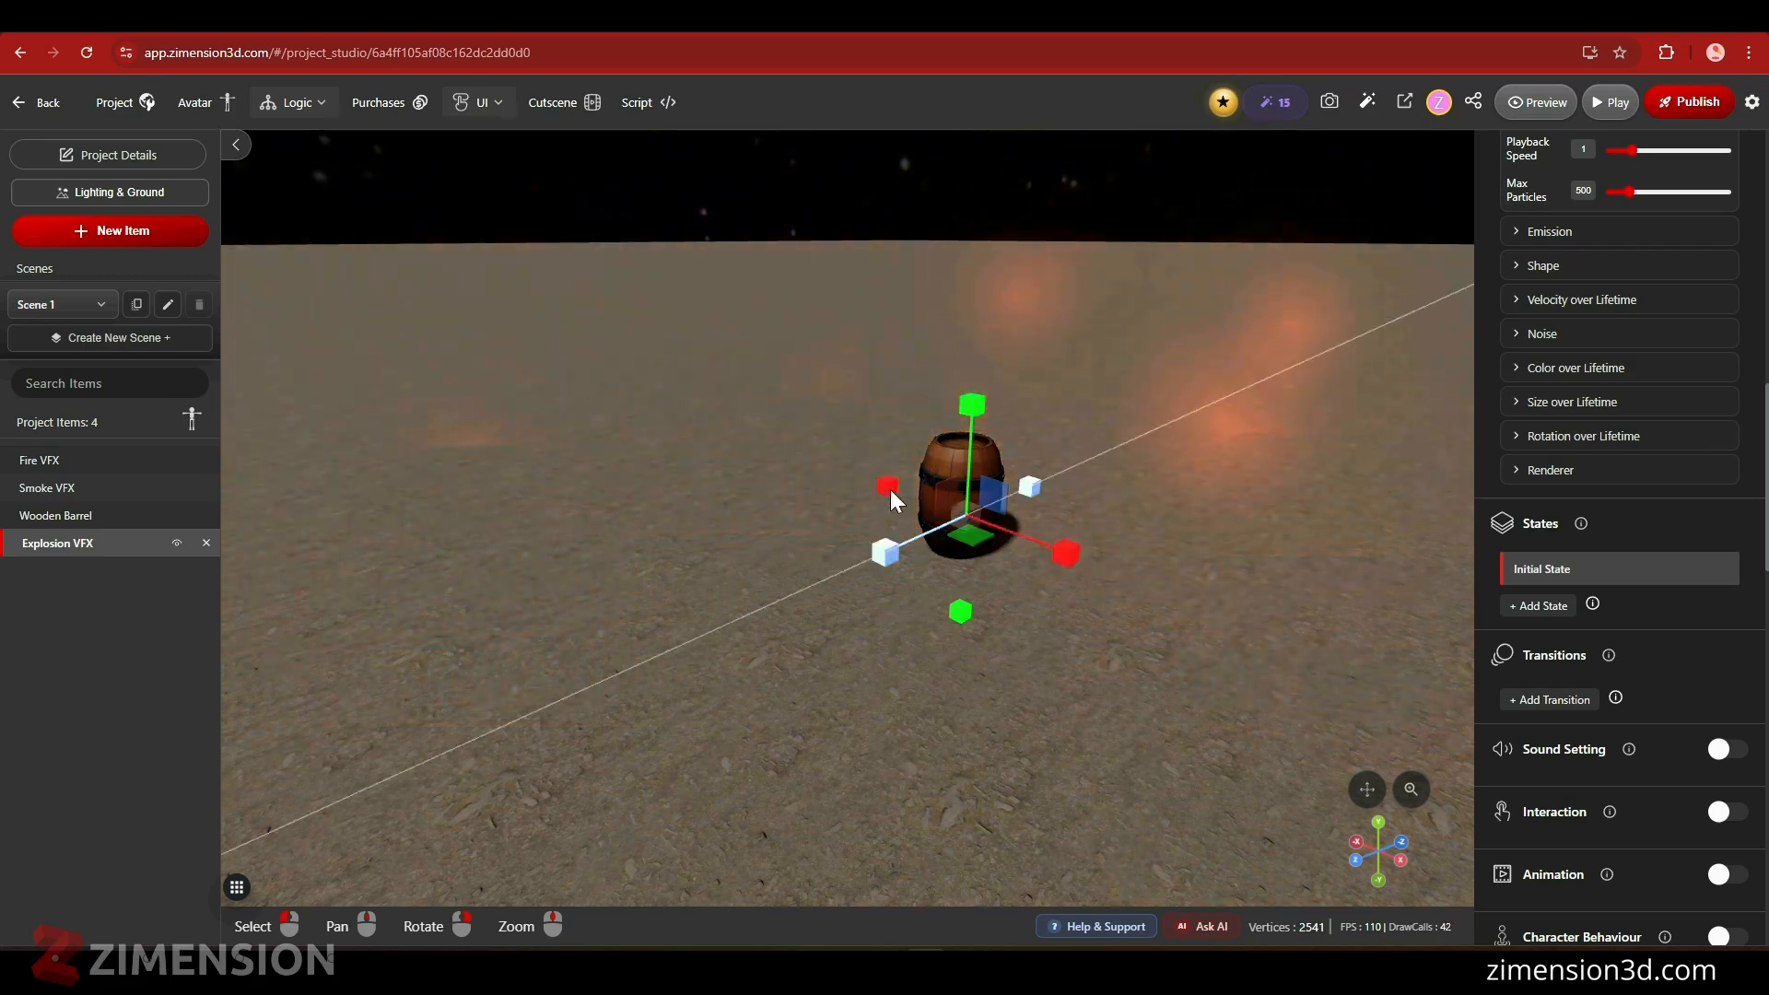
# - Make the Wooden Barrel damageable
pyautogui.click(840, 698)
pyautogui.click(972, 505)
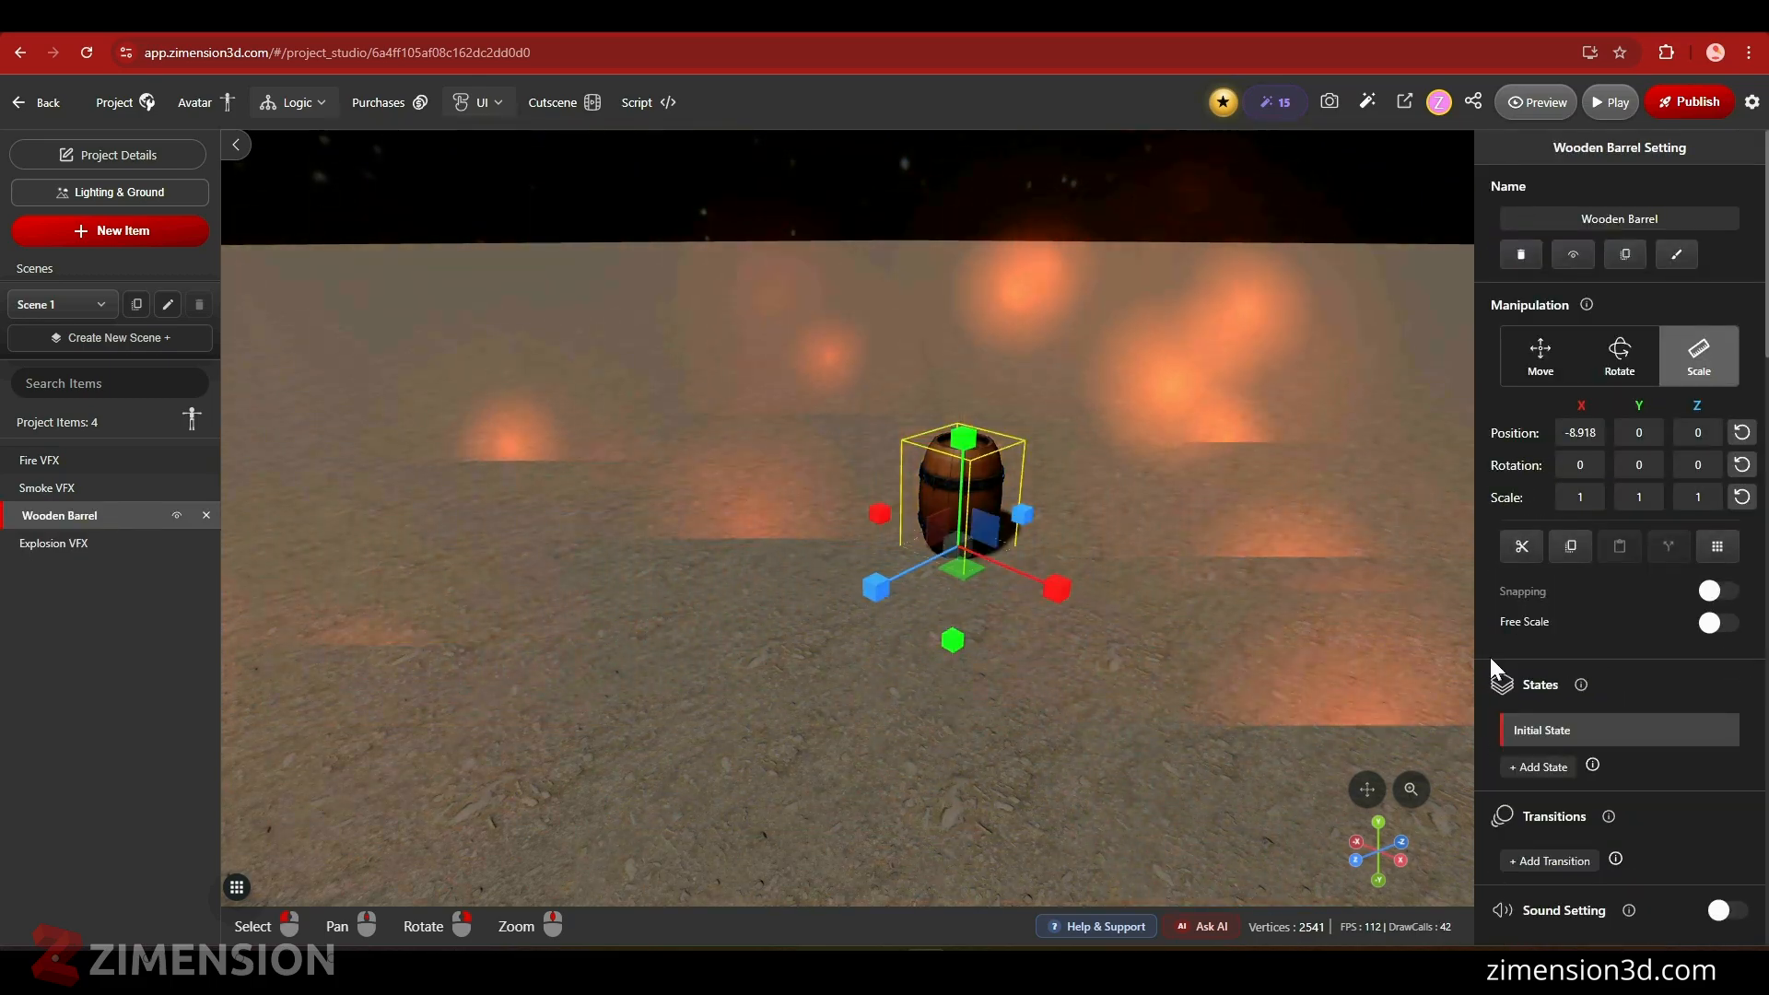
pyautogui.scroll(-3, 1521, 682)
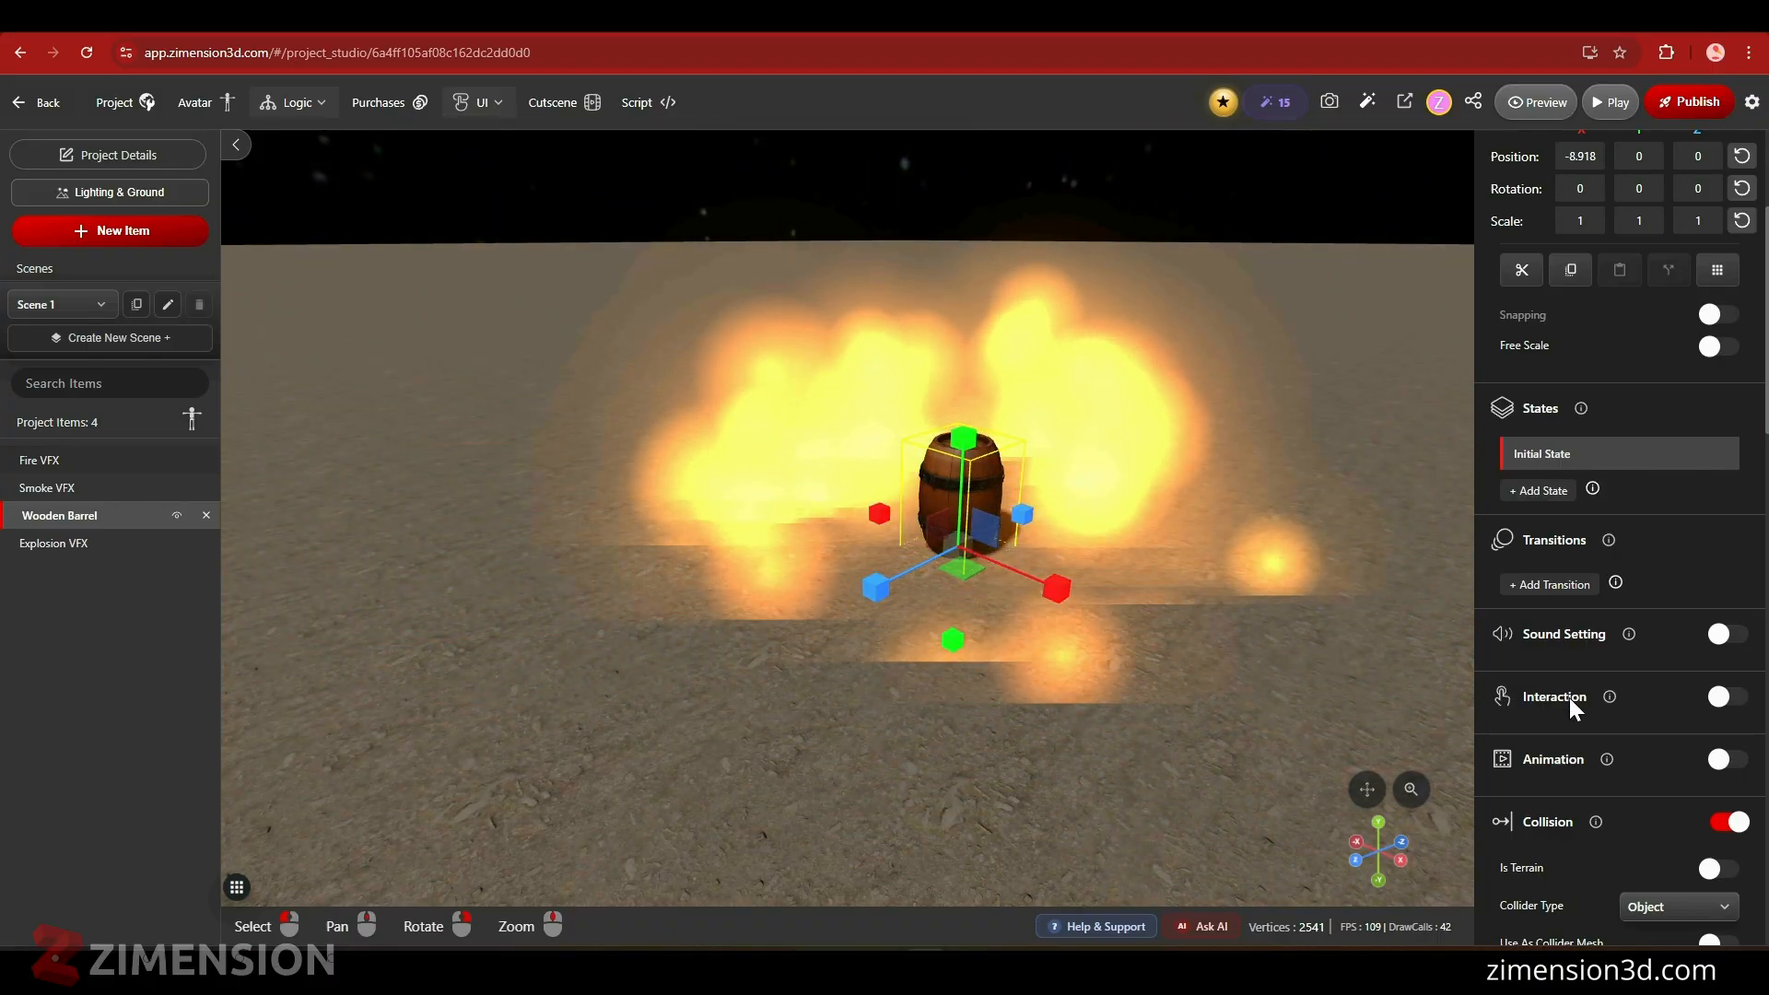
pyautogui.scroll(-10, 1645, 722)
pyautogui.scroll(-5, 1618, 605)
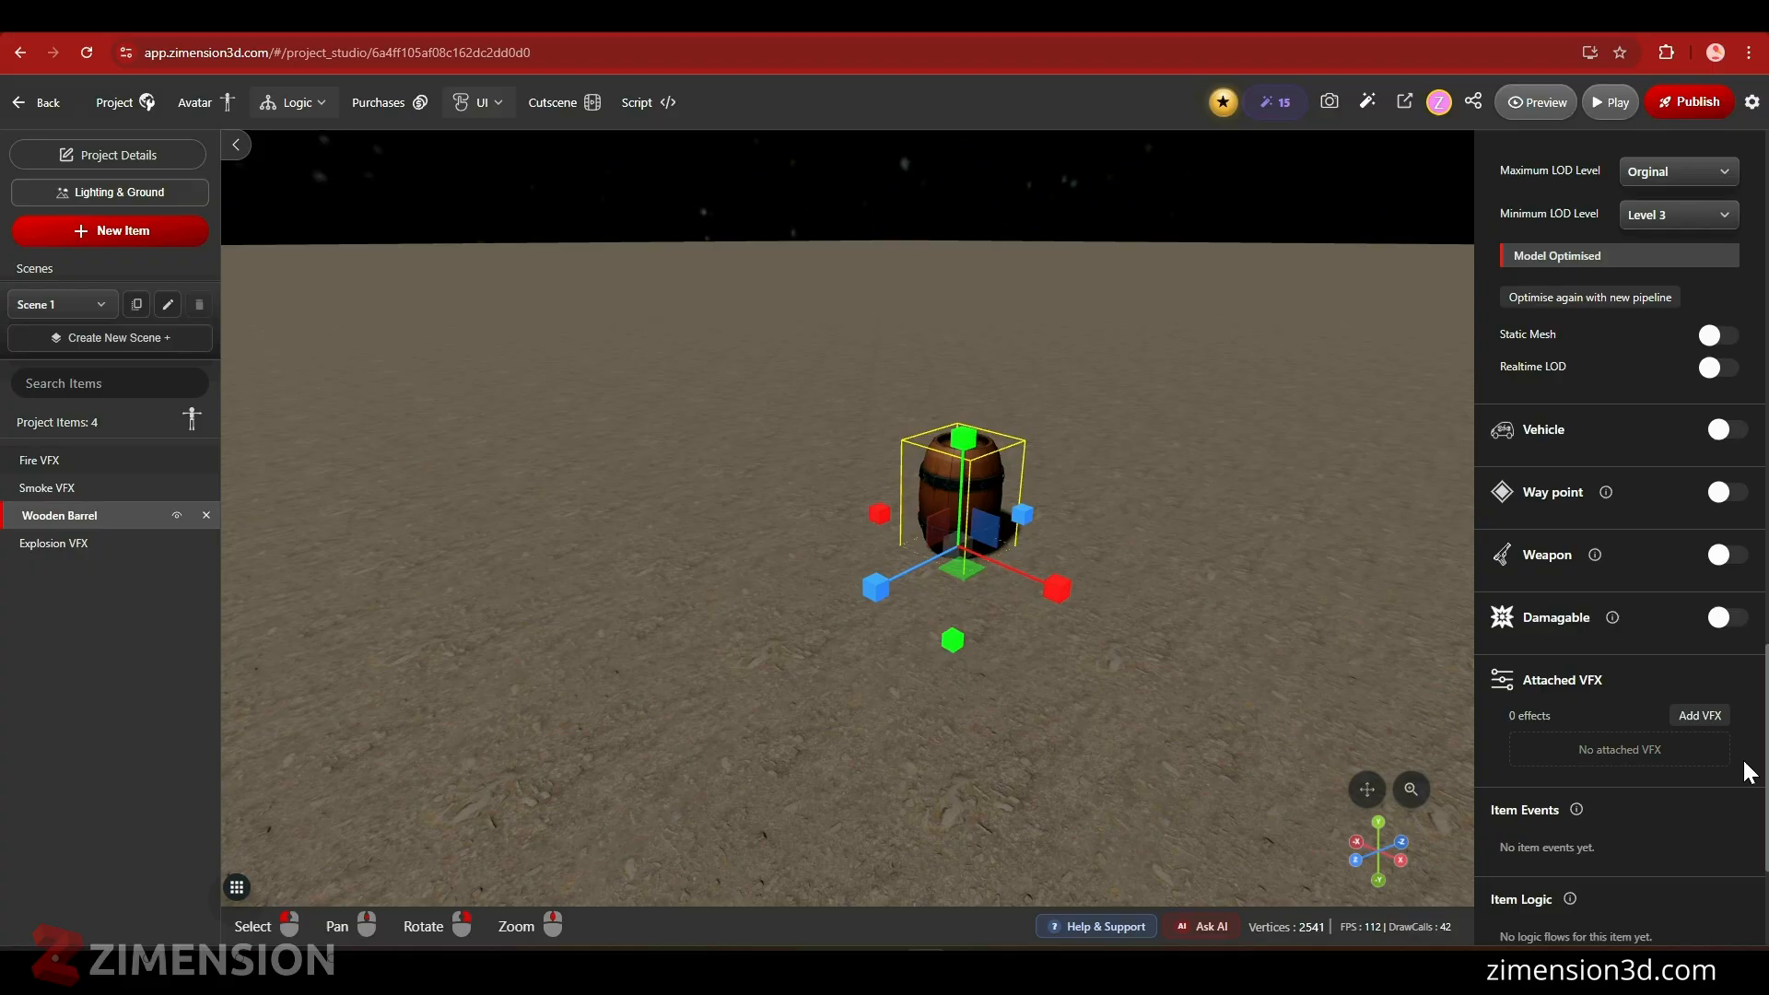
pyautogui.scroll(-2, 1737, 774)
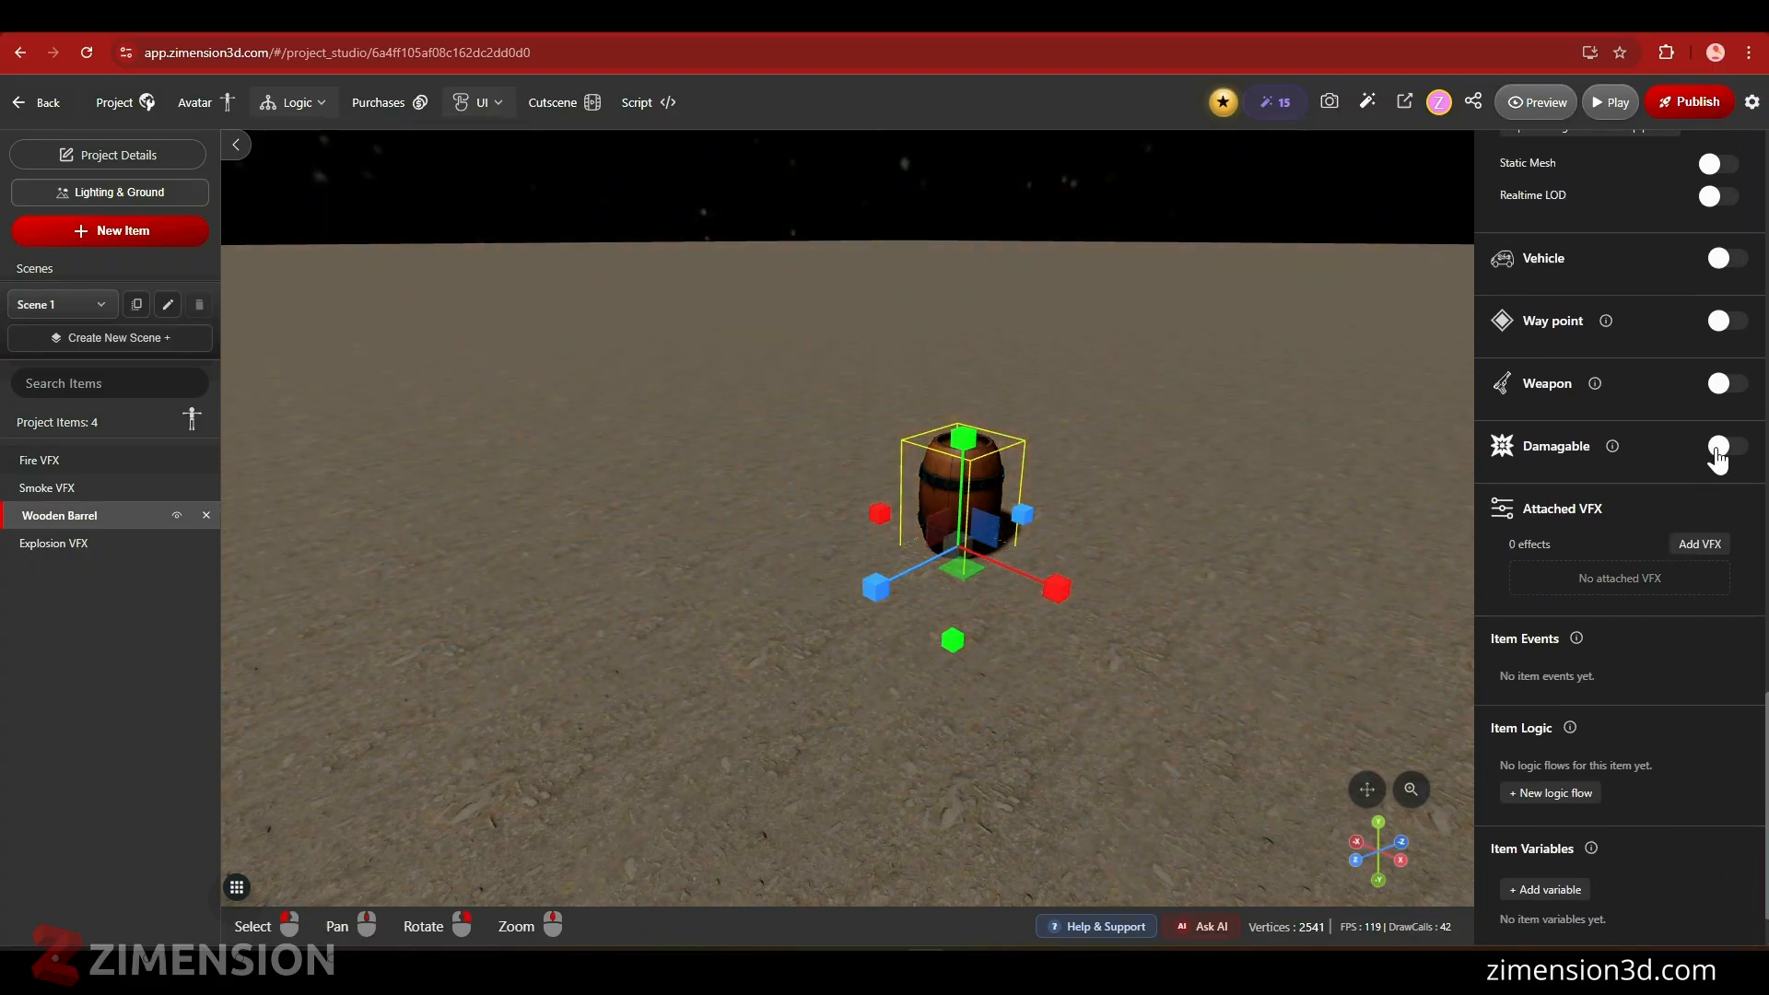
pyautogui.click(1720, 448)
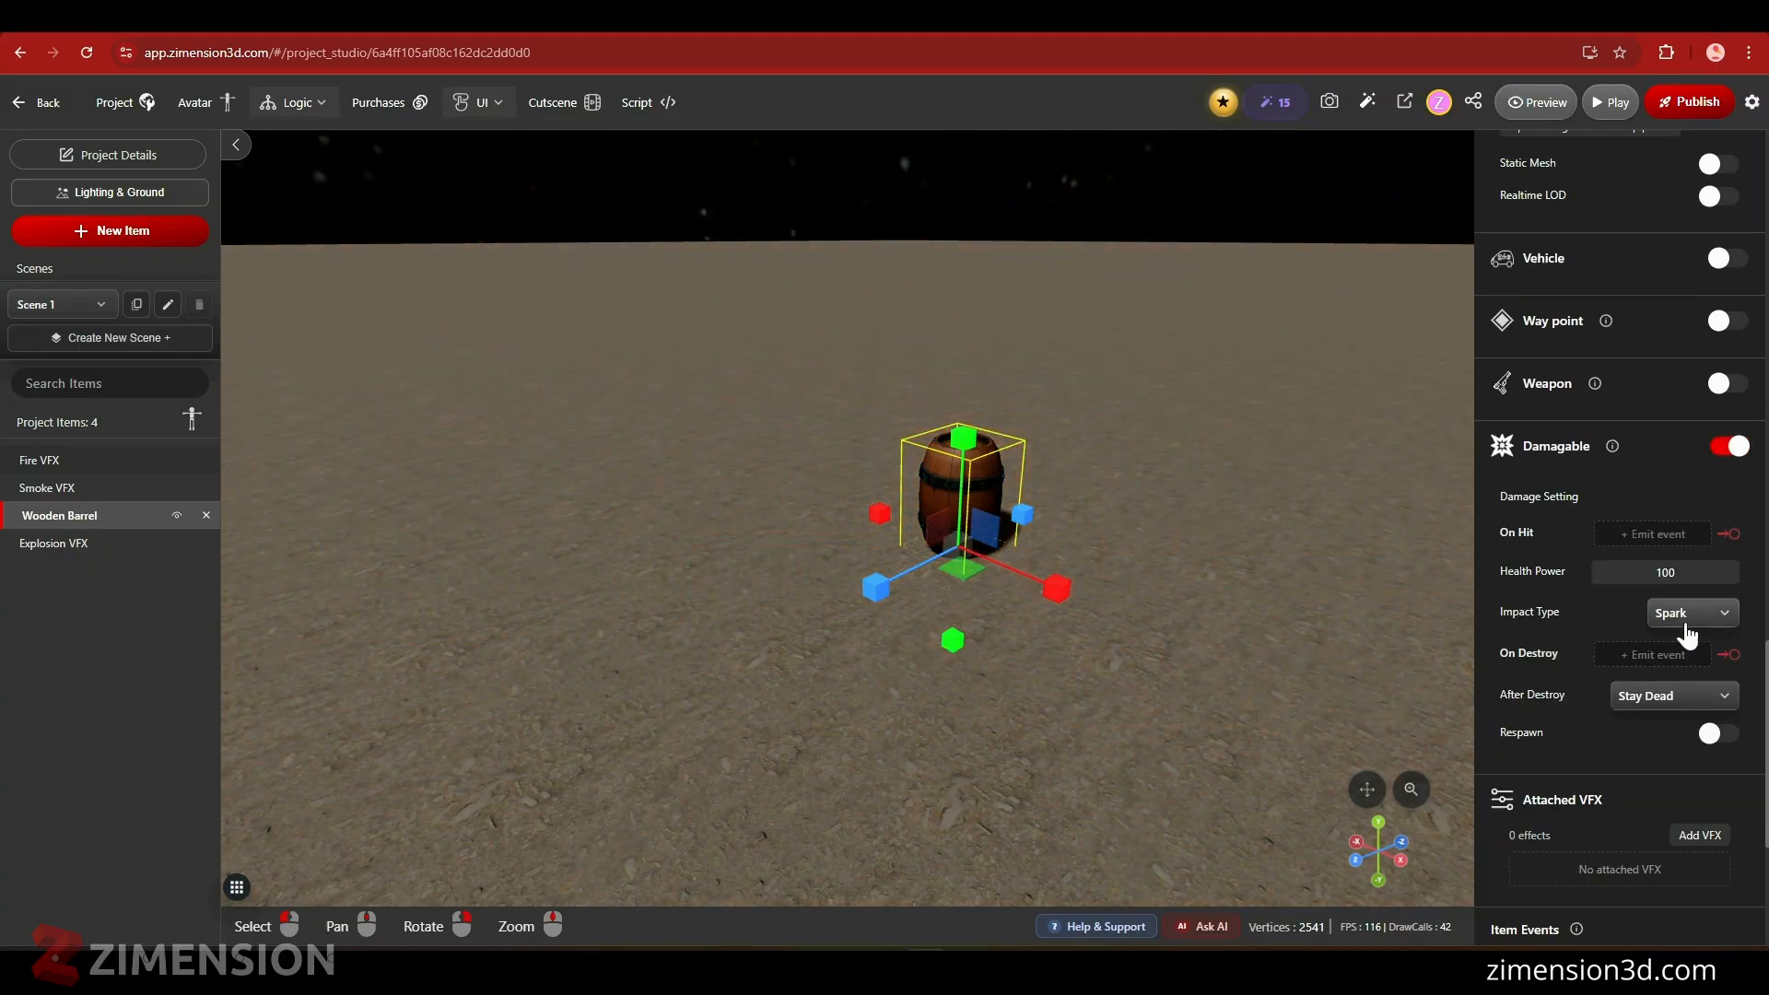
# - Have the Wooden Barrel emit a new event named "explode" when it is destroyed
pyautogui.click(1690, 641)
pyautogui.click(1653, 654)
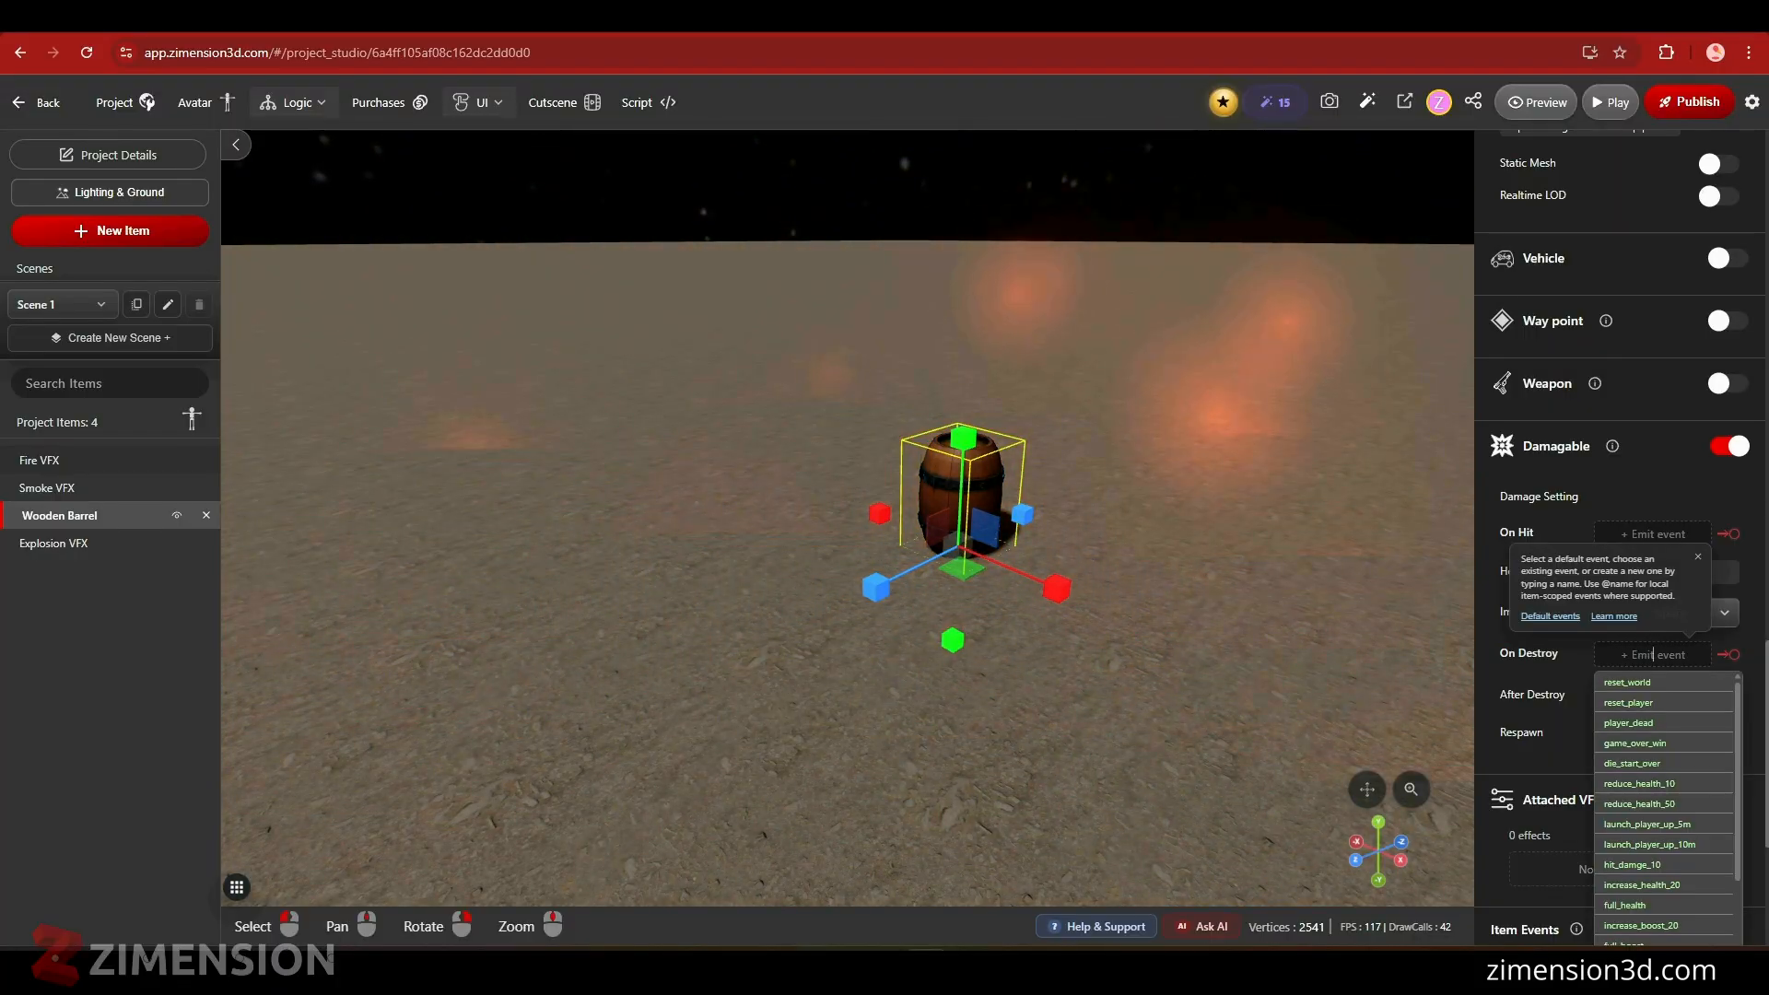
pyautogui.click(1694, 556)
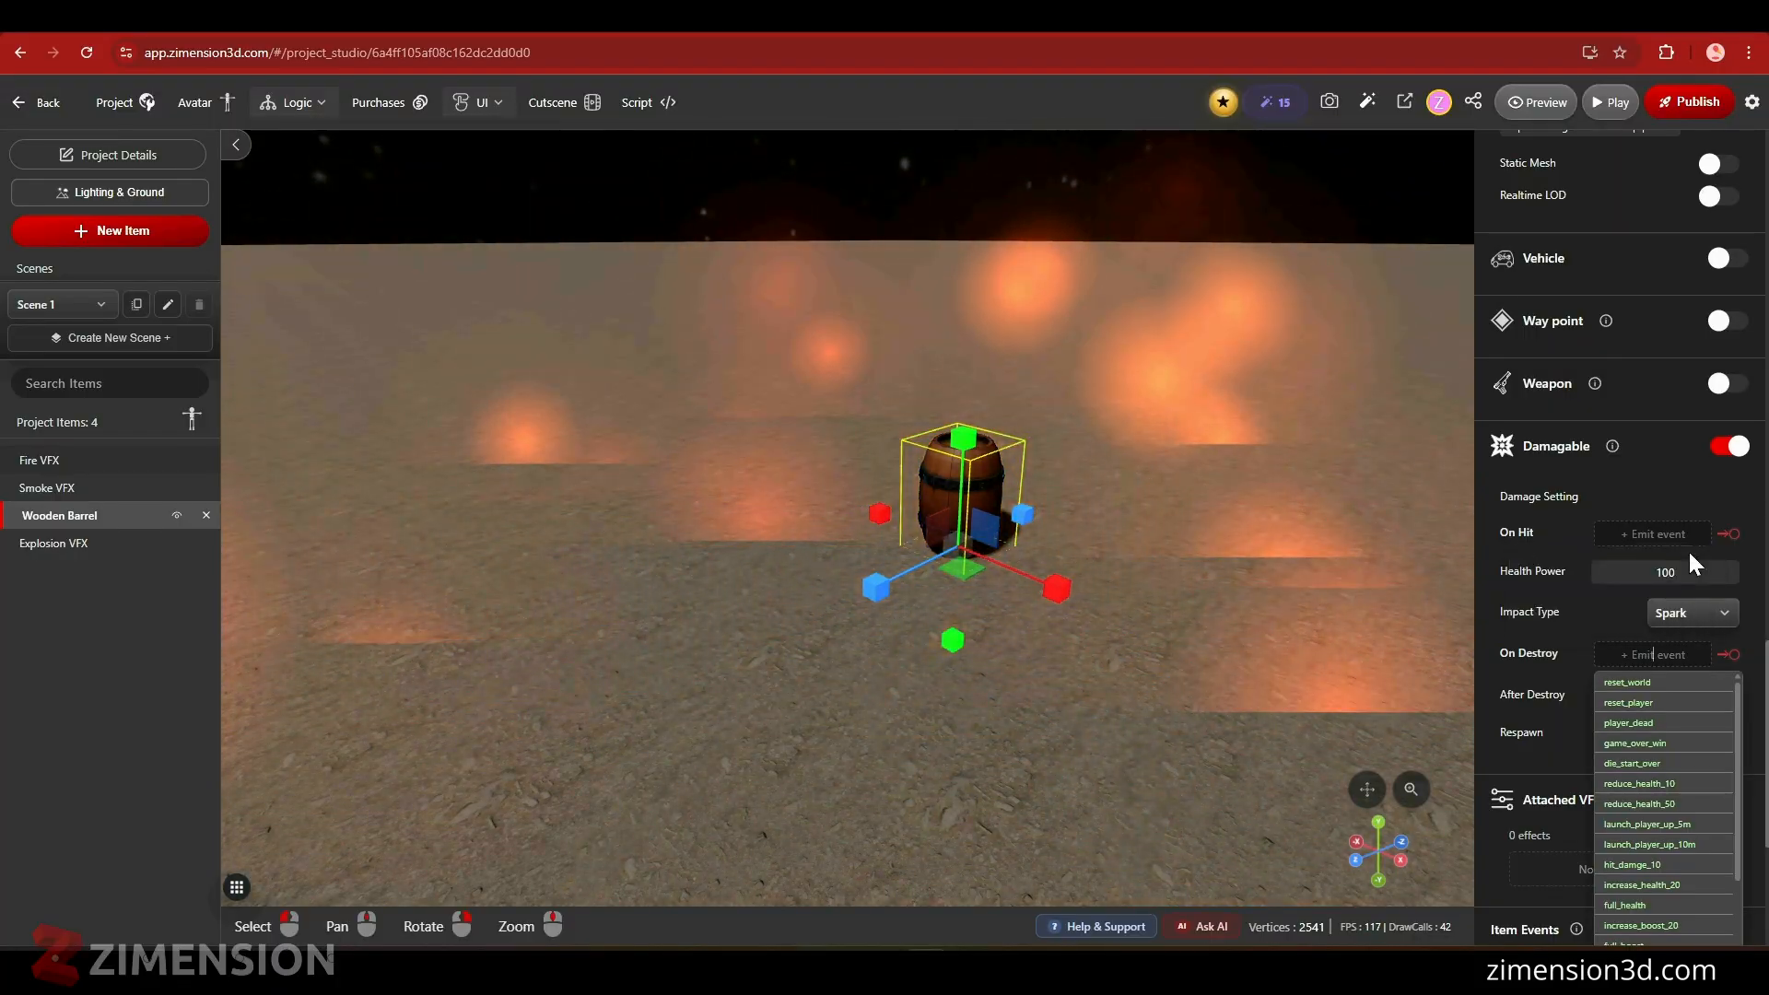
pyautogui.write('explode')
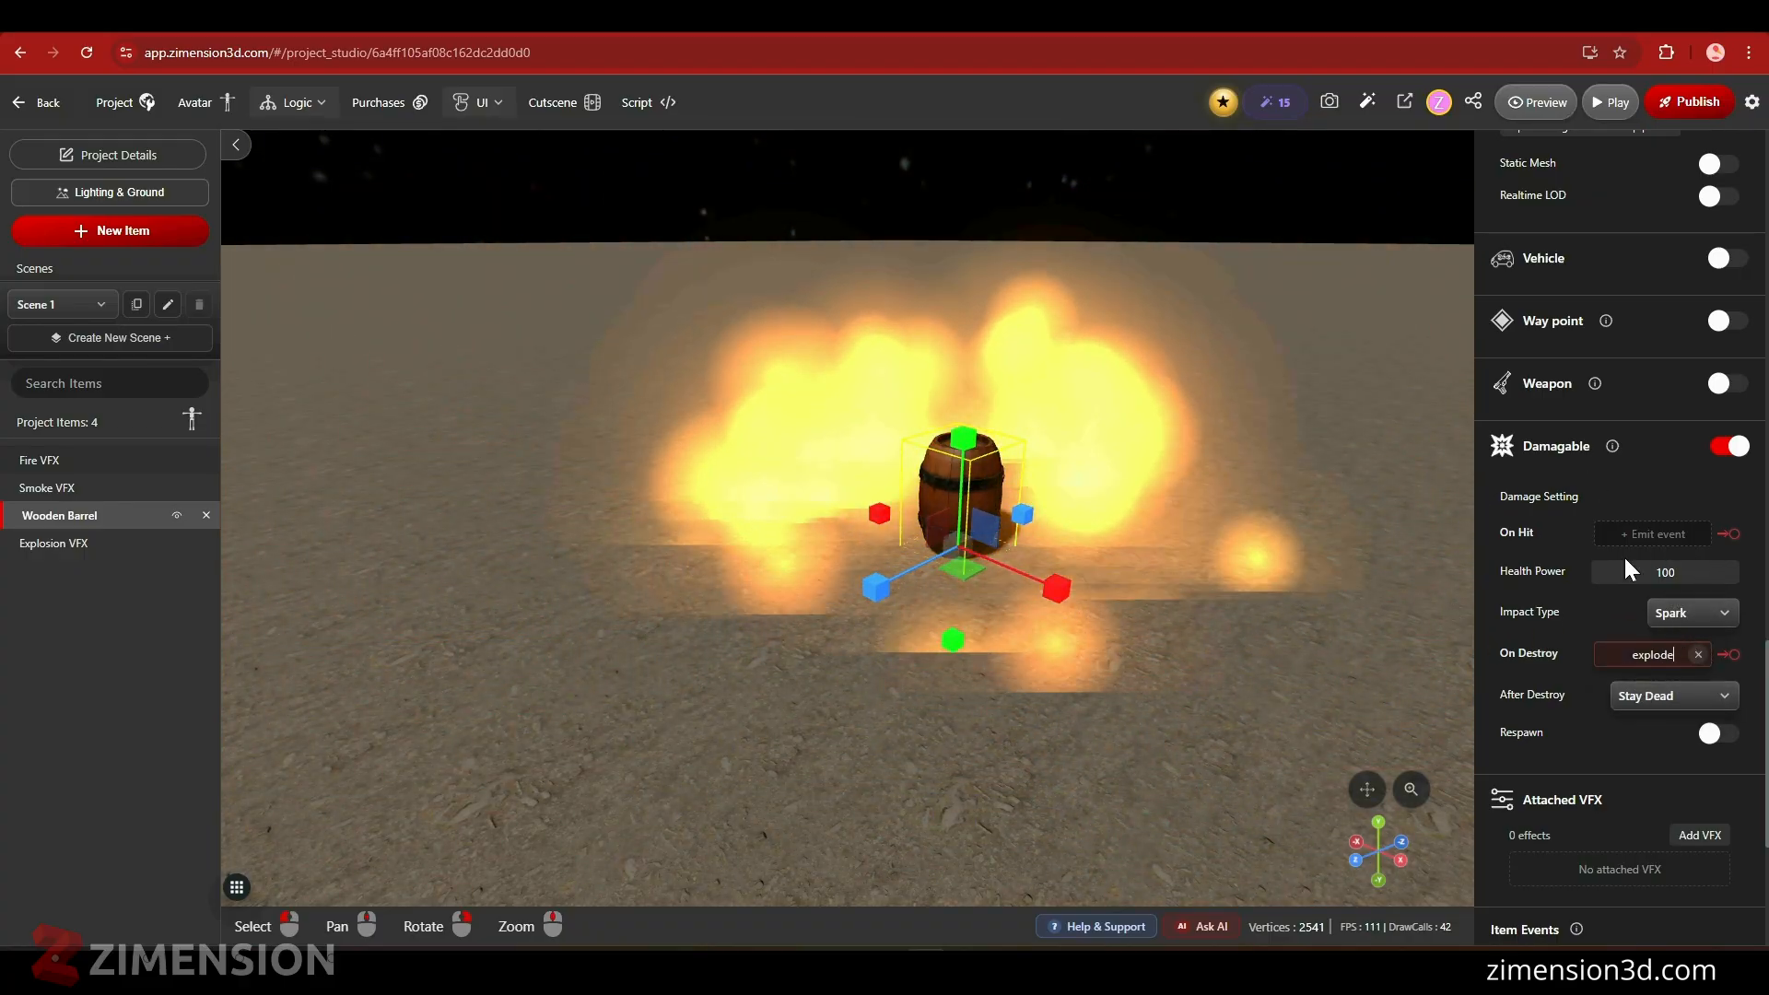
# - Keep the Explosion effect playing On Event and set it to start on the "explode" event
pyautogui.scroll(5, 1624, 553)
pyautogui.click(69, 551)
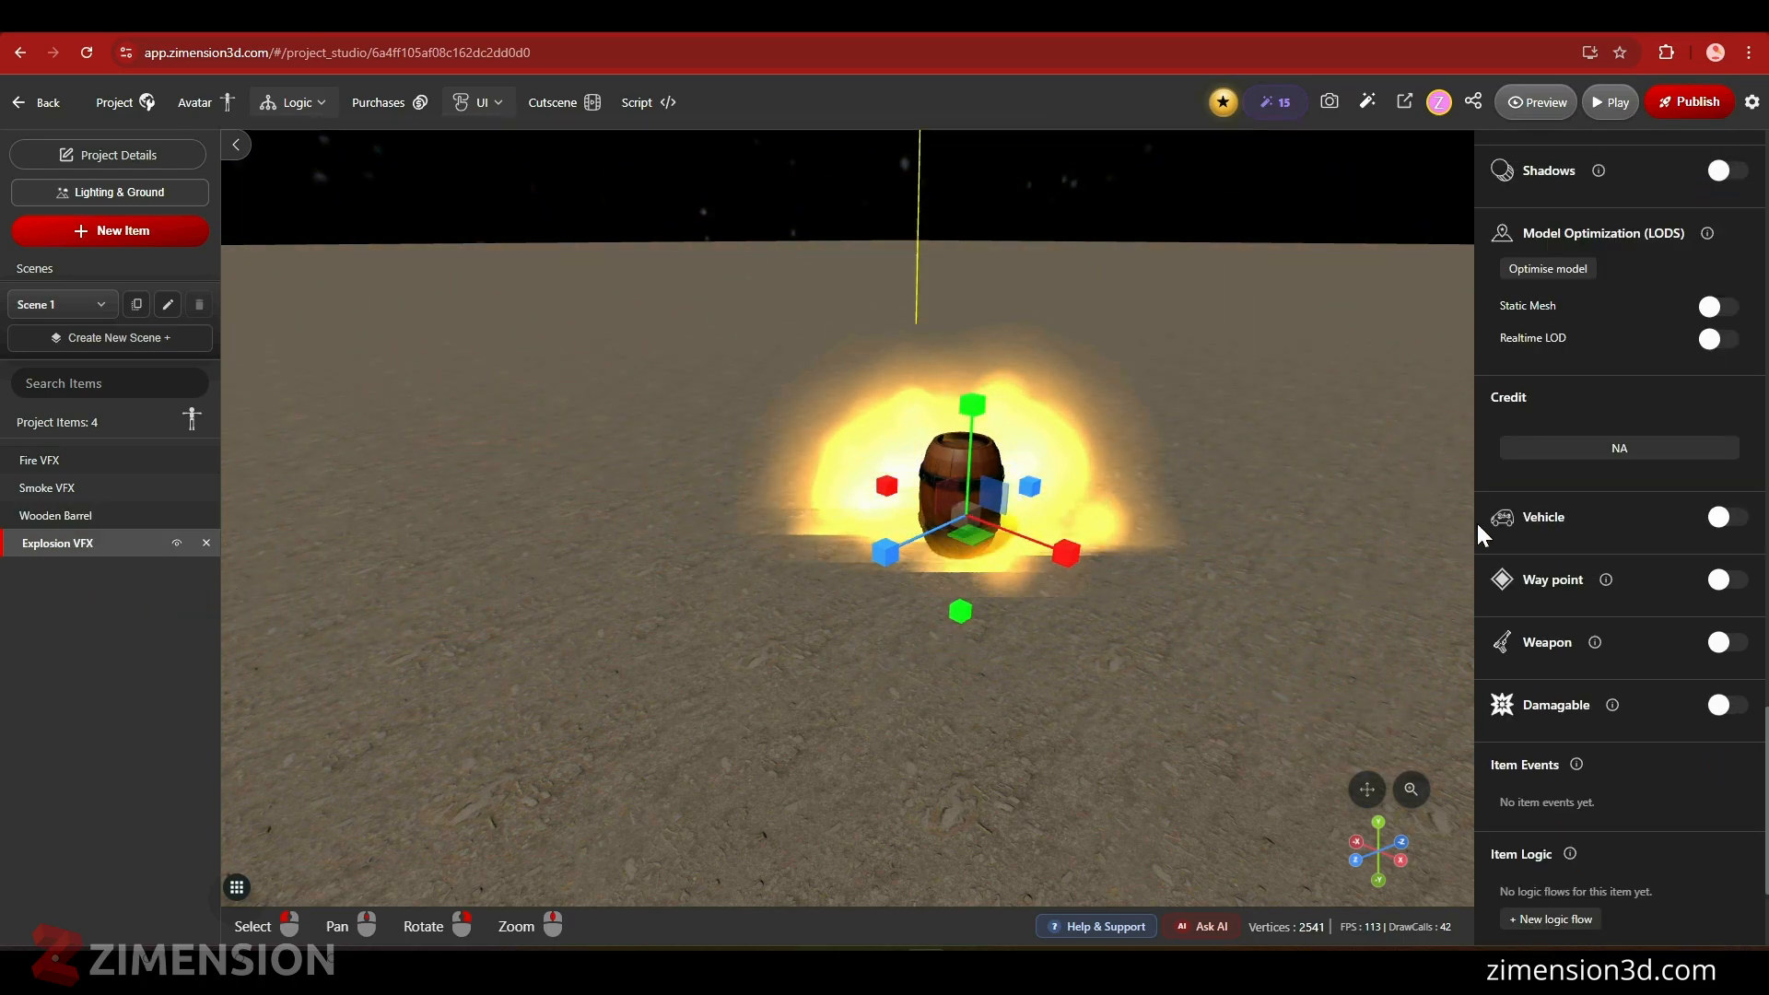
pyautogui.scroll(10, 1627, 506)
pyautogui.scroll(15, 1649, 460)
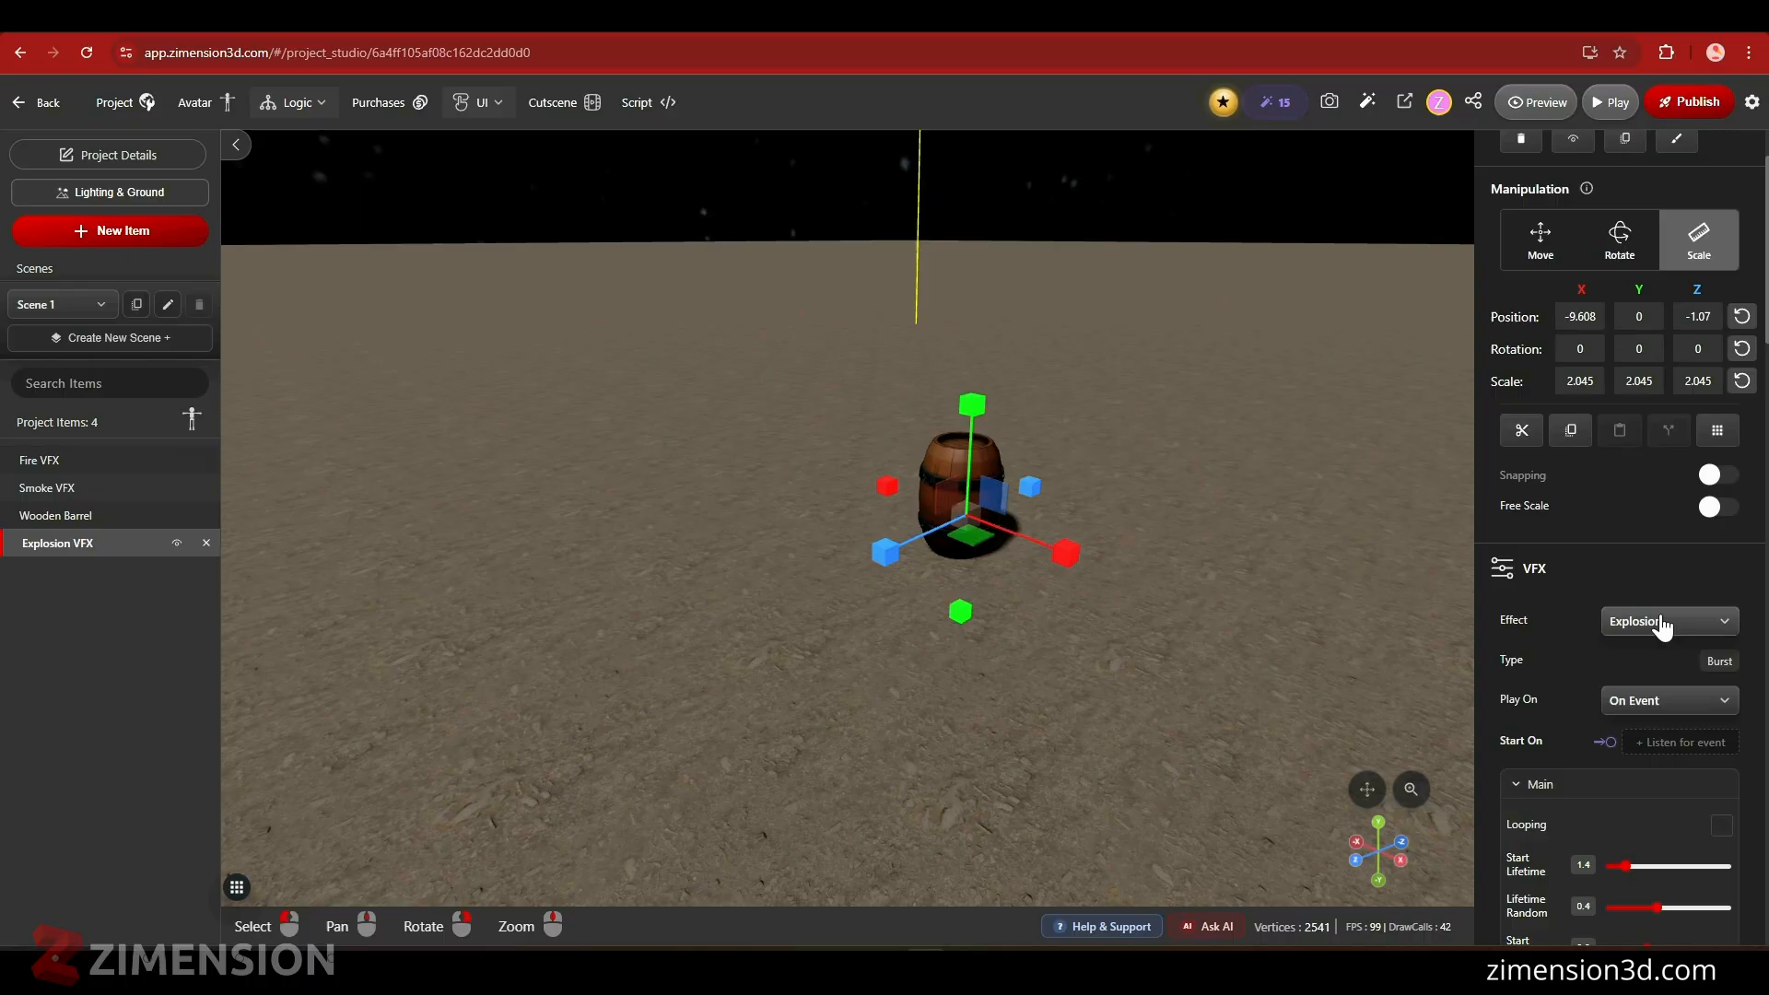
pyautogui.click(1640, 702)
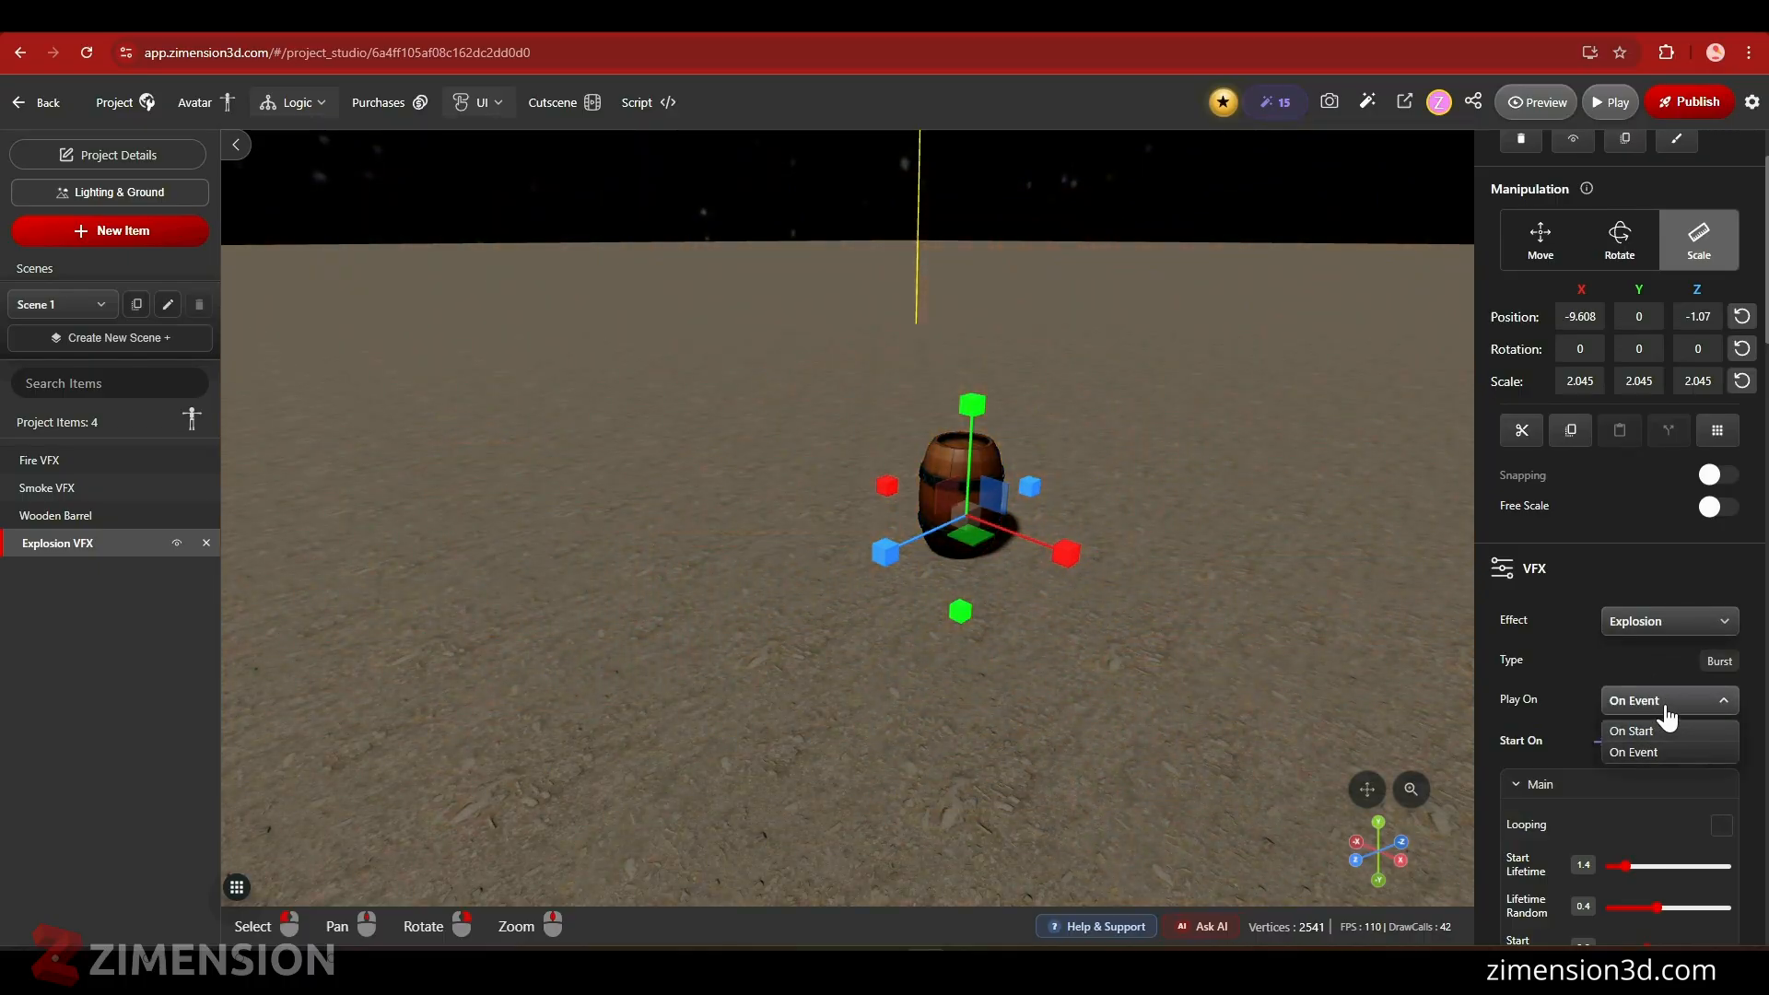
pyautogui.click(1668, 717)
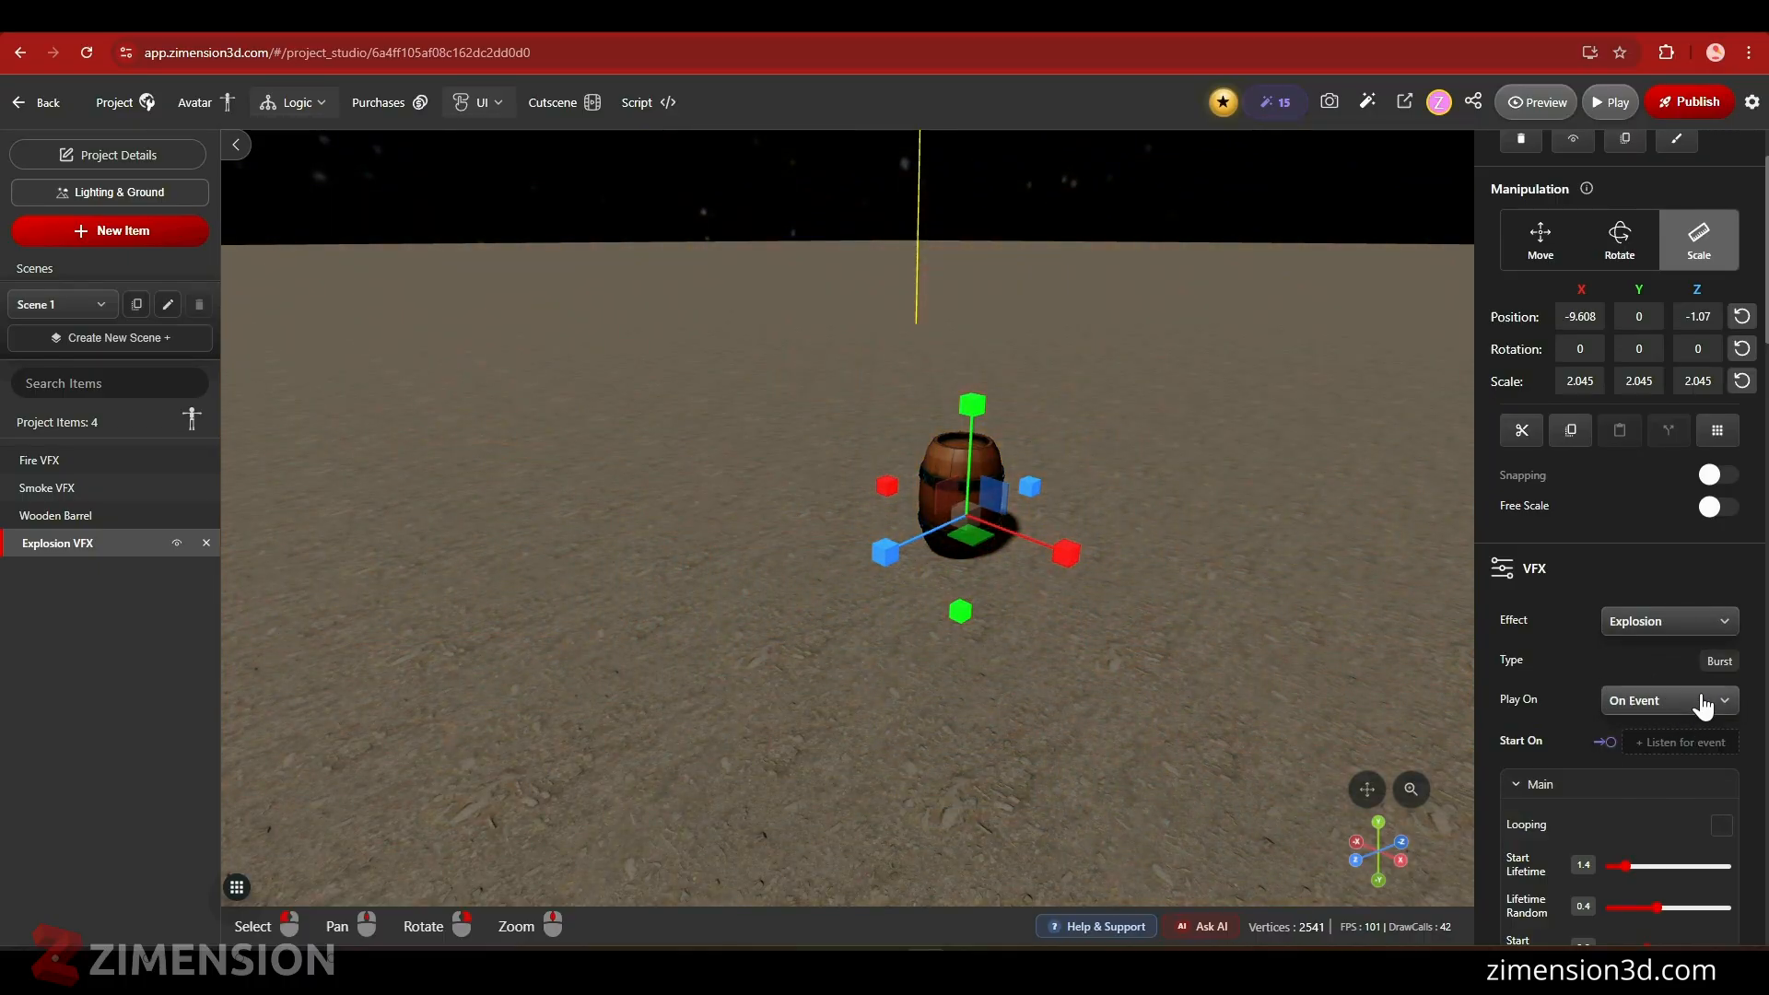
pyautogui.click(1668, 743)
pyautogui.click(1656, 770)
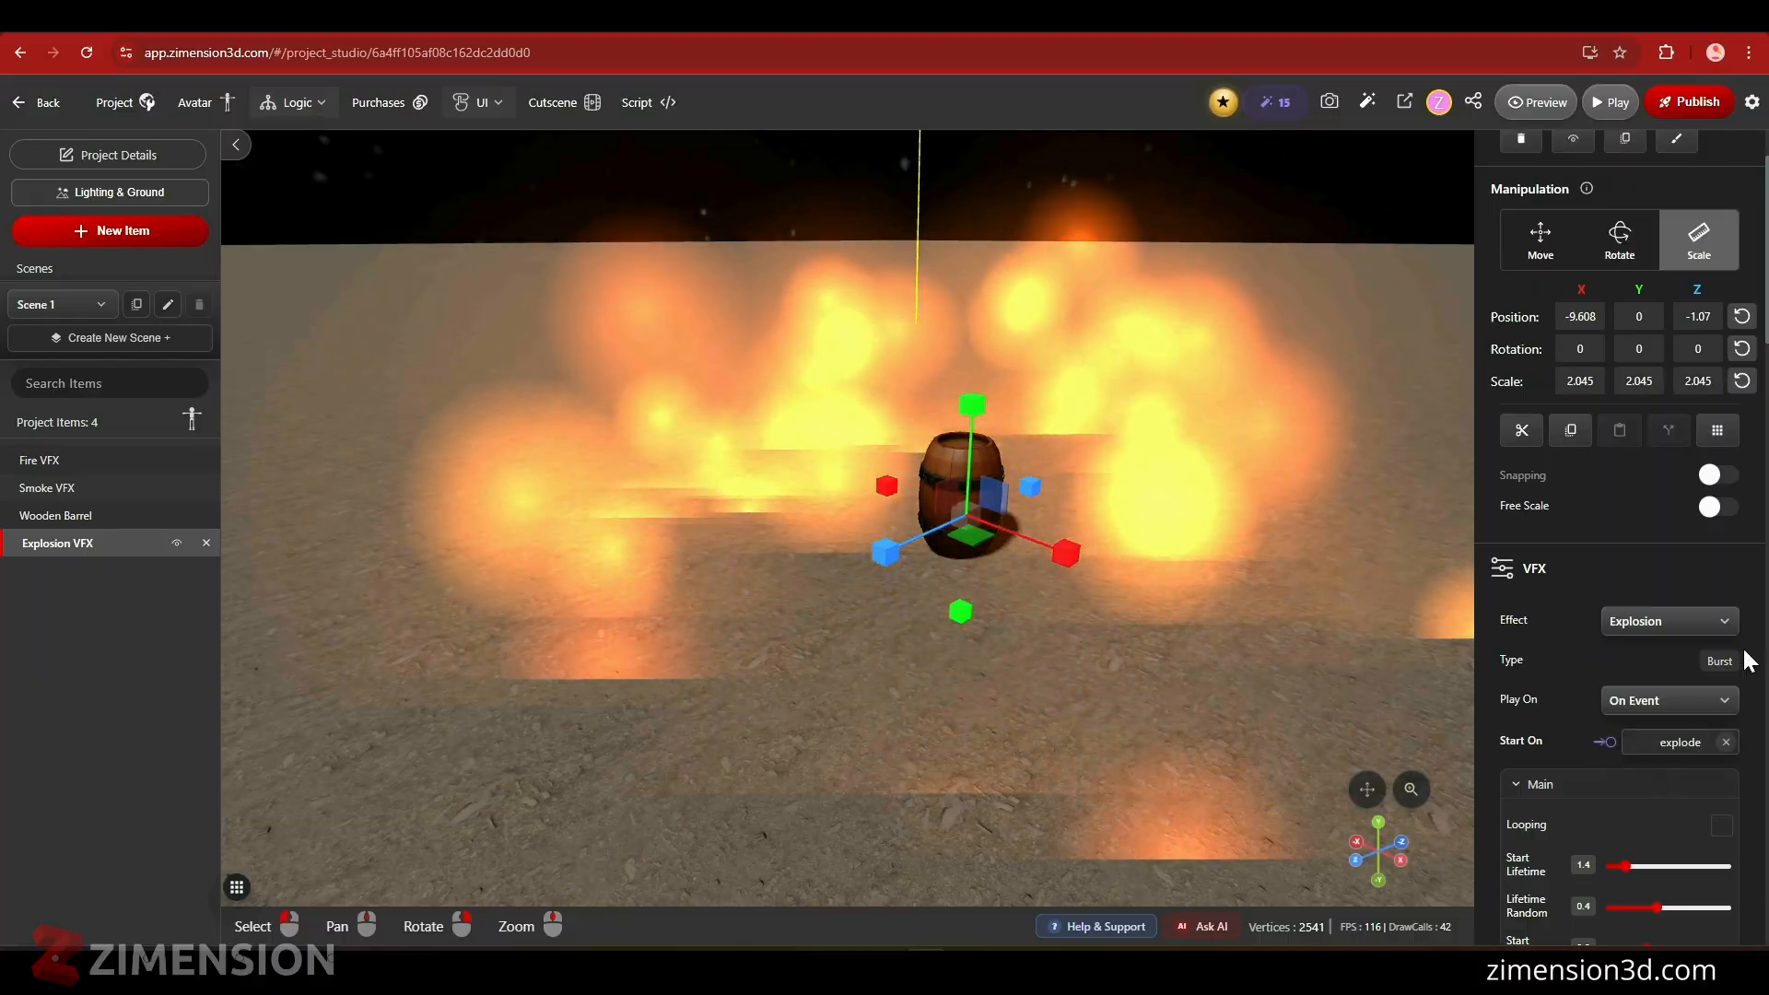
pyautogui.scroll(-3, 1594, 774)
pyautogui.scroll(-2, 1592, 782)
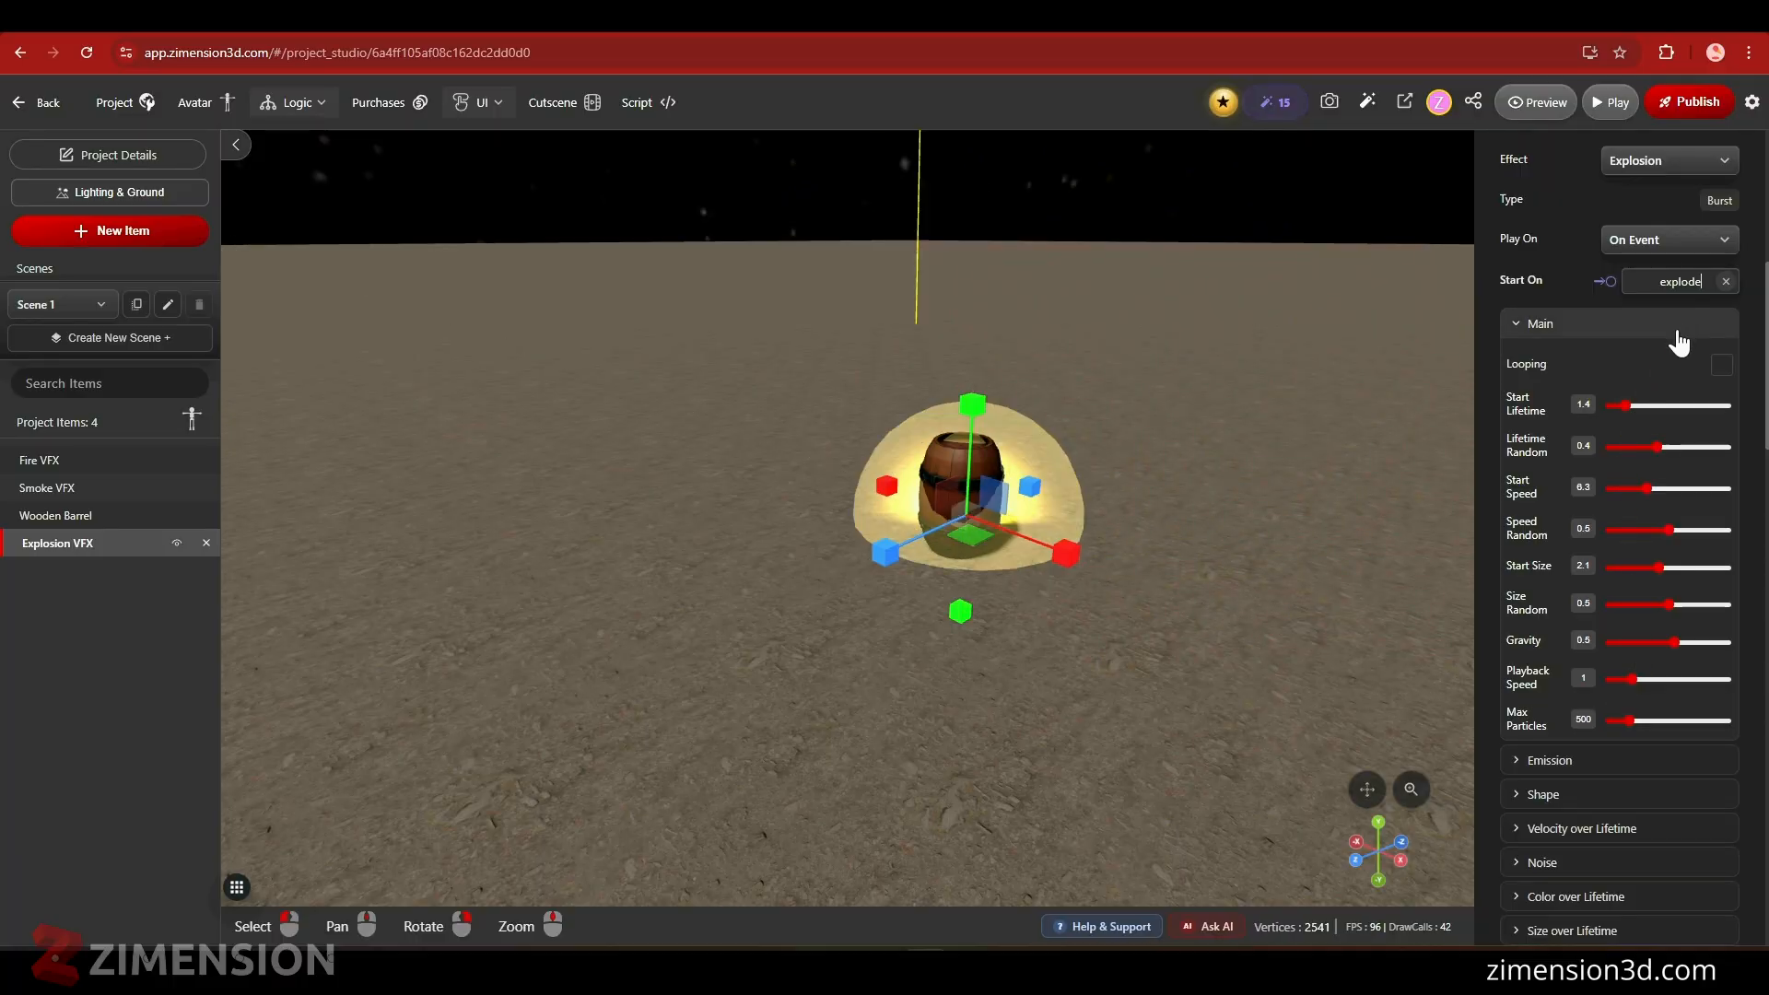
pyautogui.scroll(1, 1679, 343)
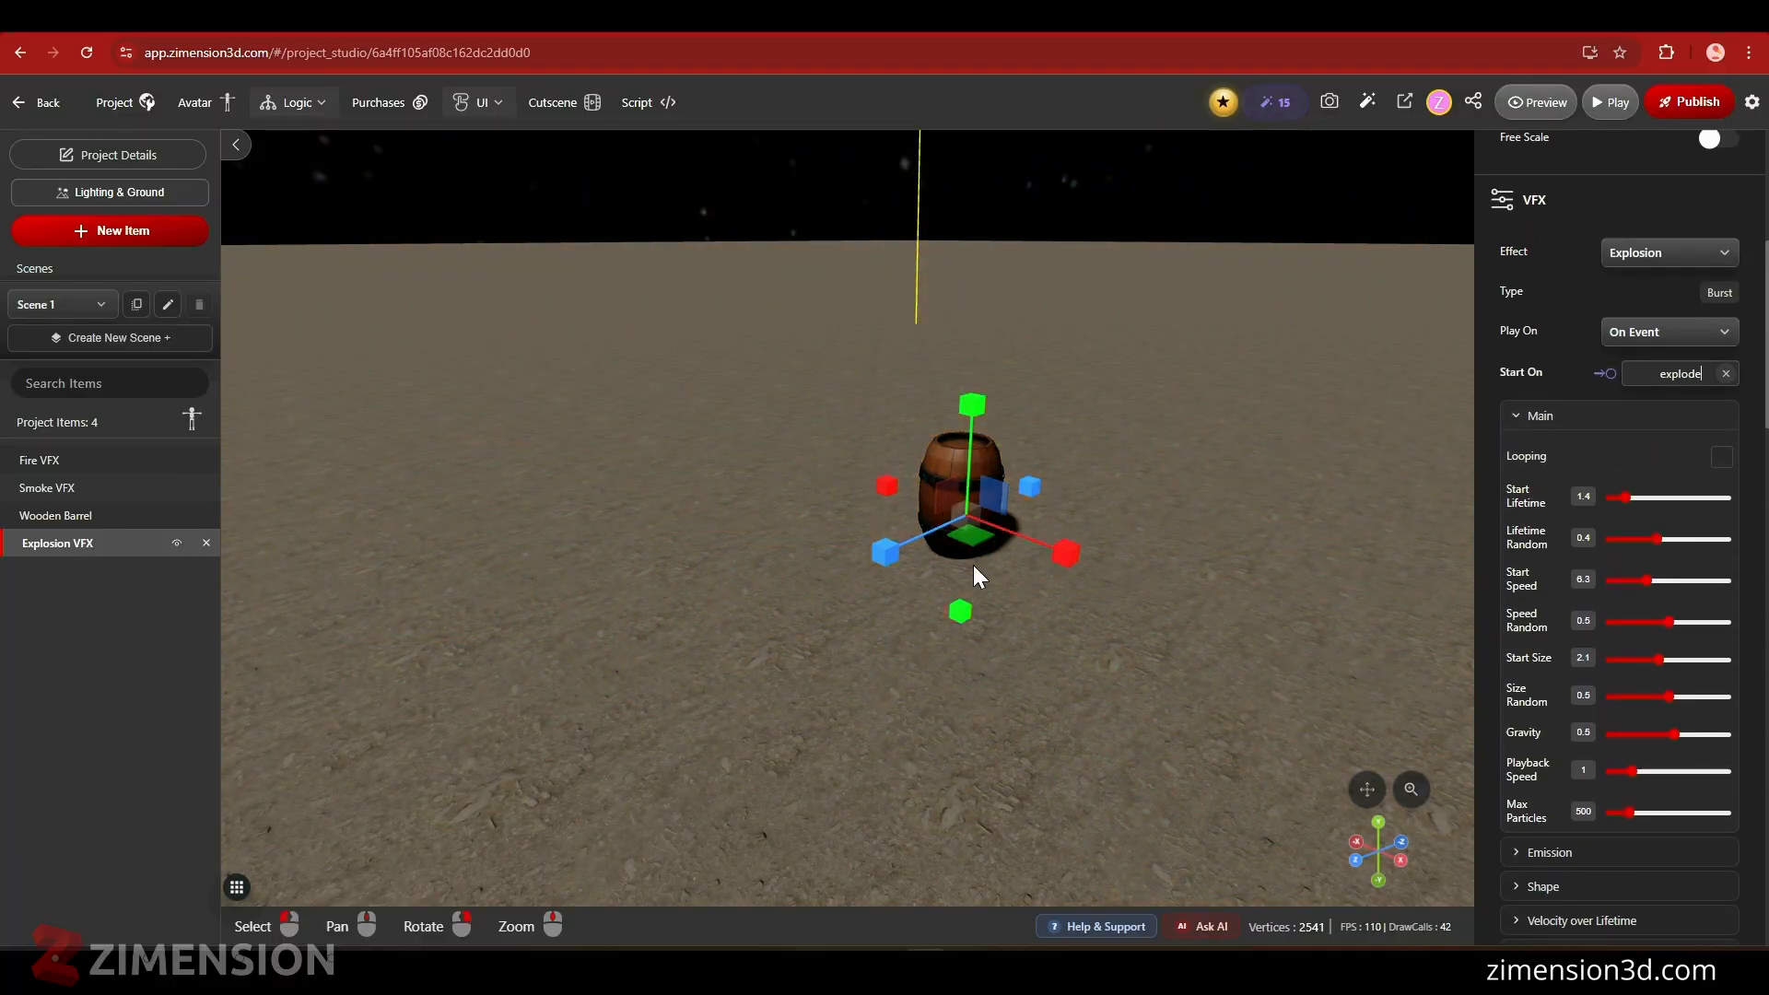
pyautogui.scroll(5, 1668, 632)
pyautogui.scroll(-12, 1668, 630)
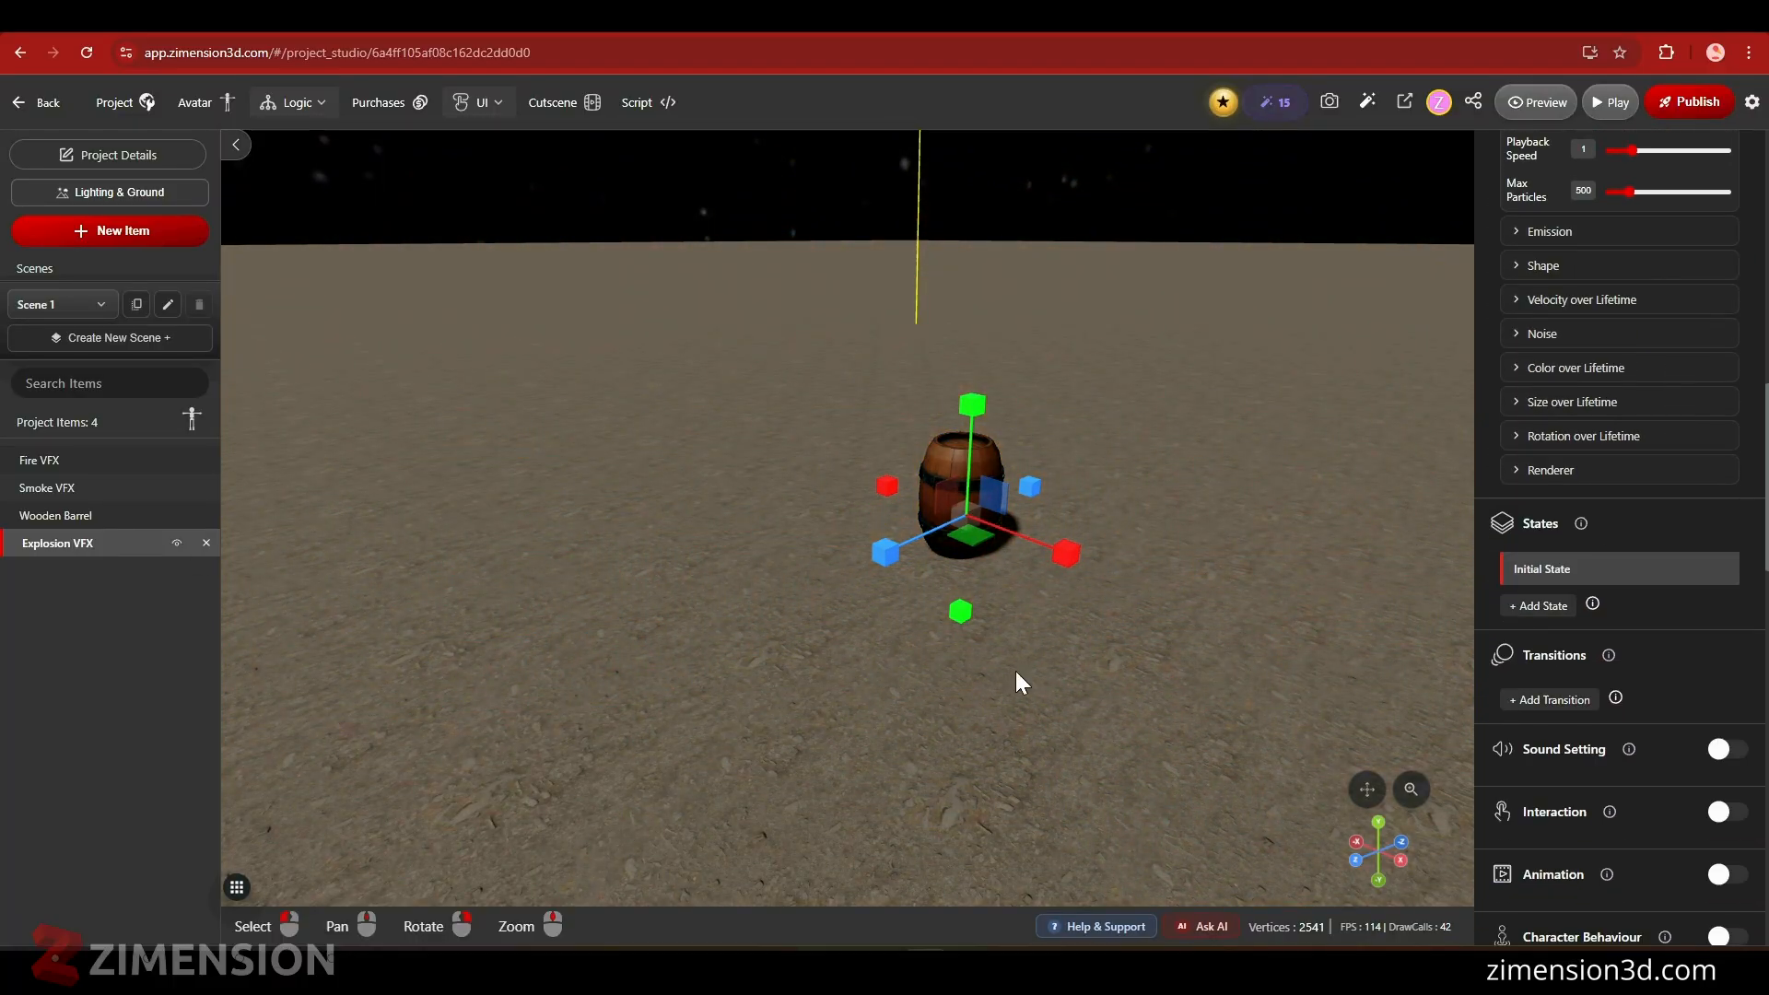
# - Set the Wooden Barrel to disappear on the "explode" event
pyautogui.click(79, 516)
pyautogui.scroll(-8, 1608, 608)
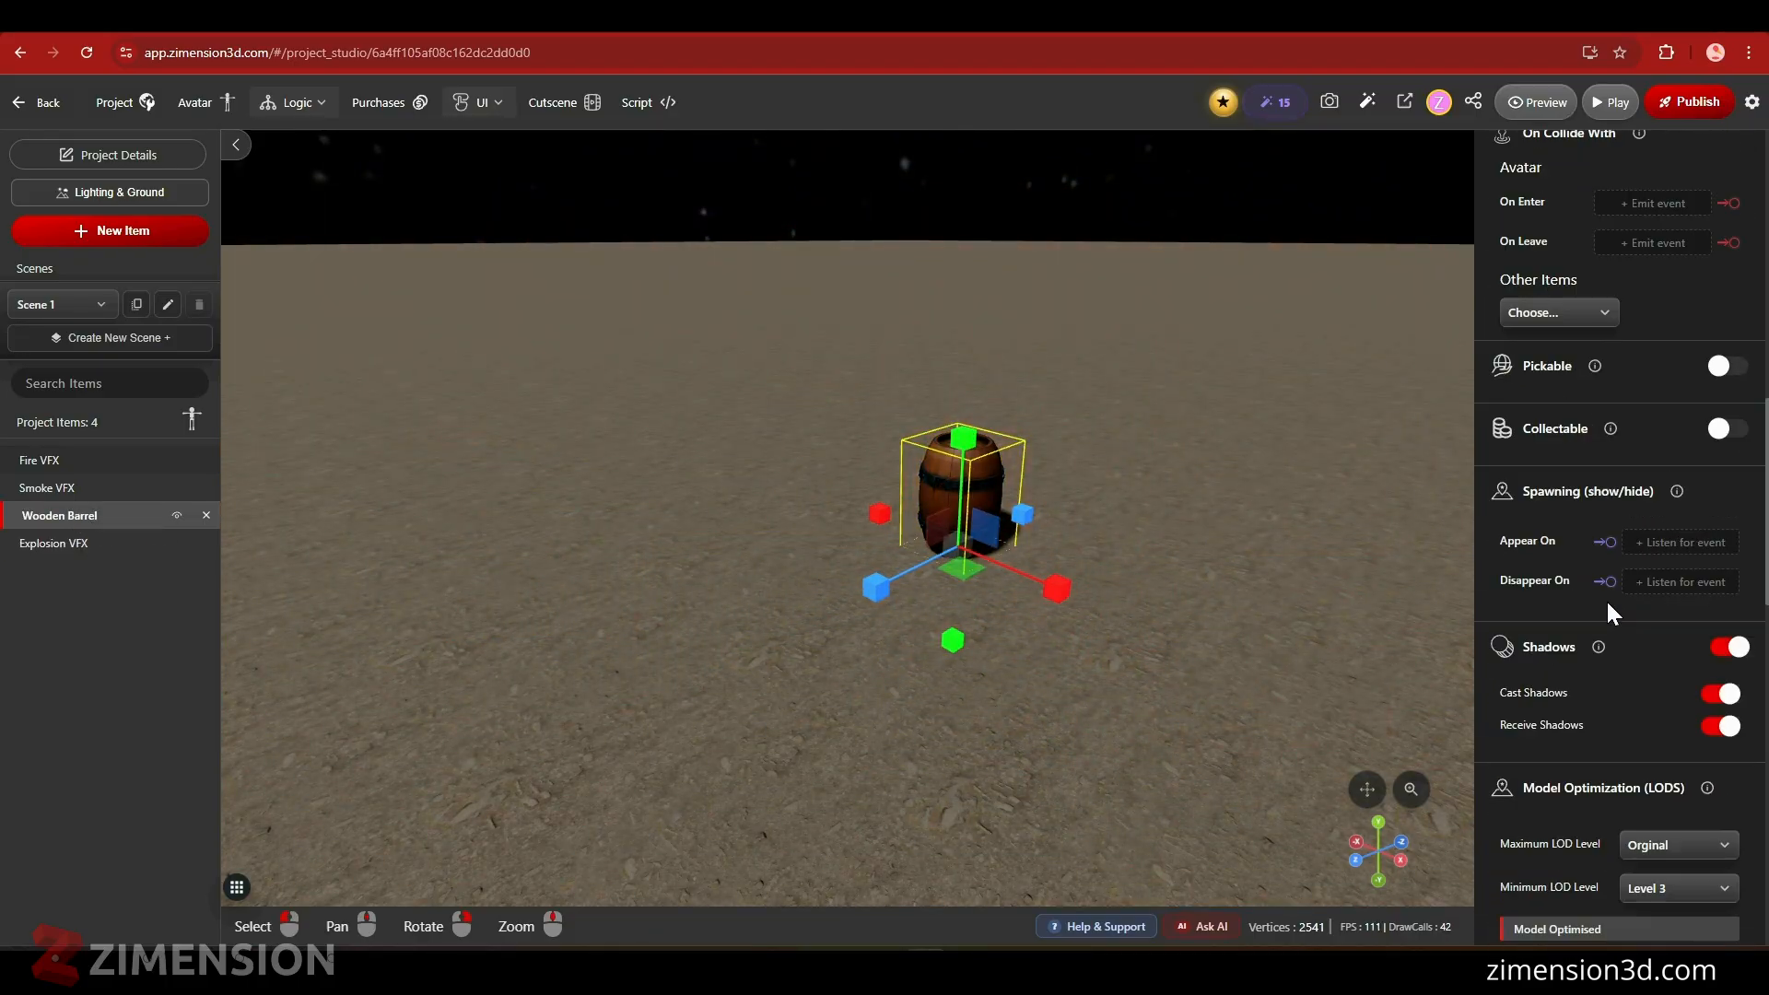
pyautogui.scroll(-2, 1608, 603)
pyautogui.scroll(2, 1513, 387)
pyautogui.scroll(2, 1604, 516)
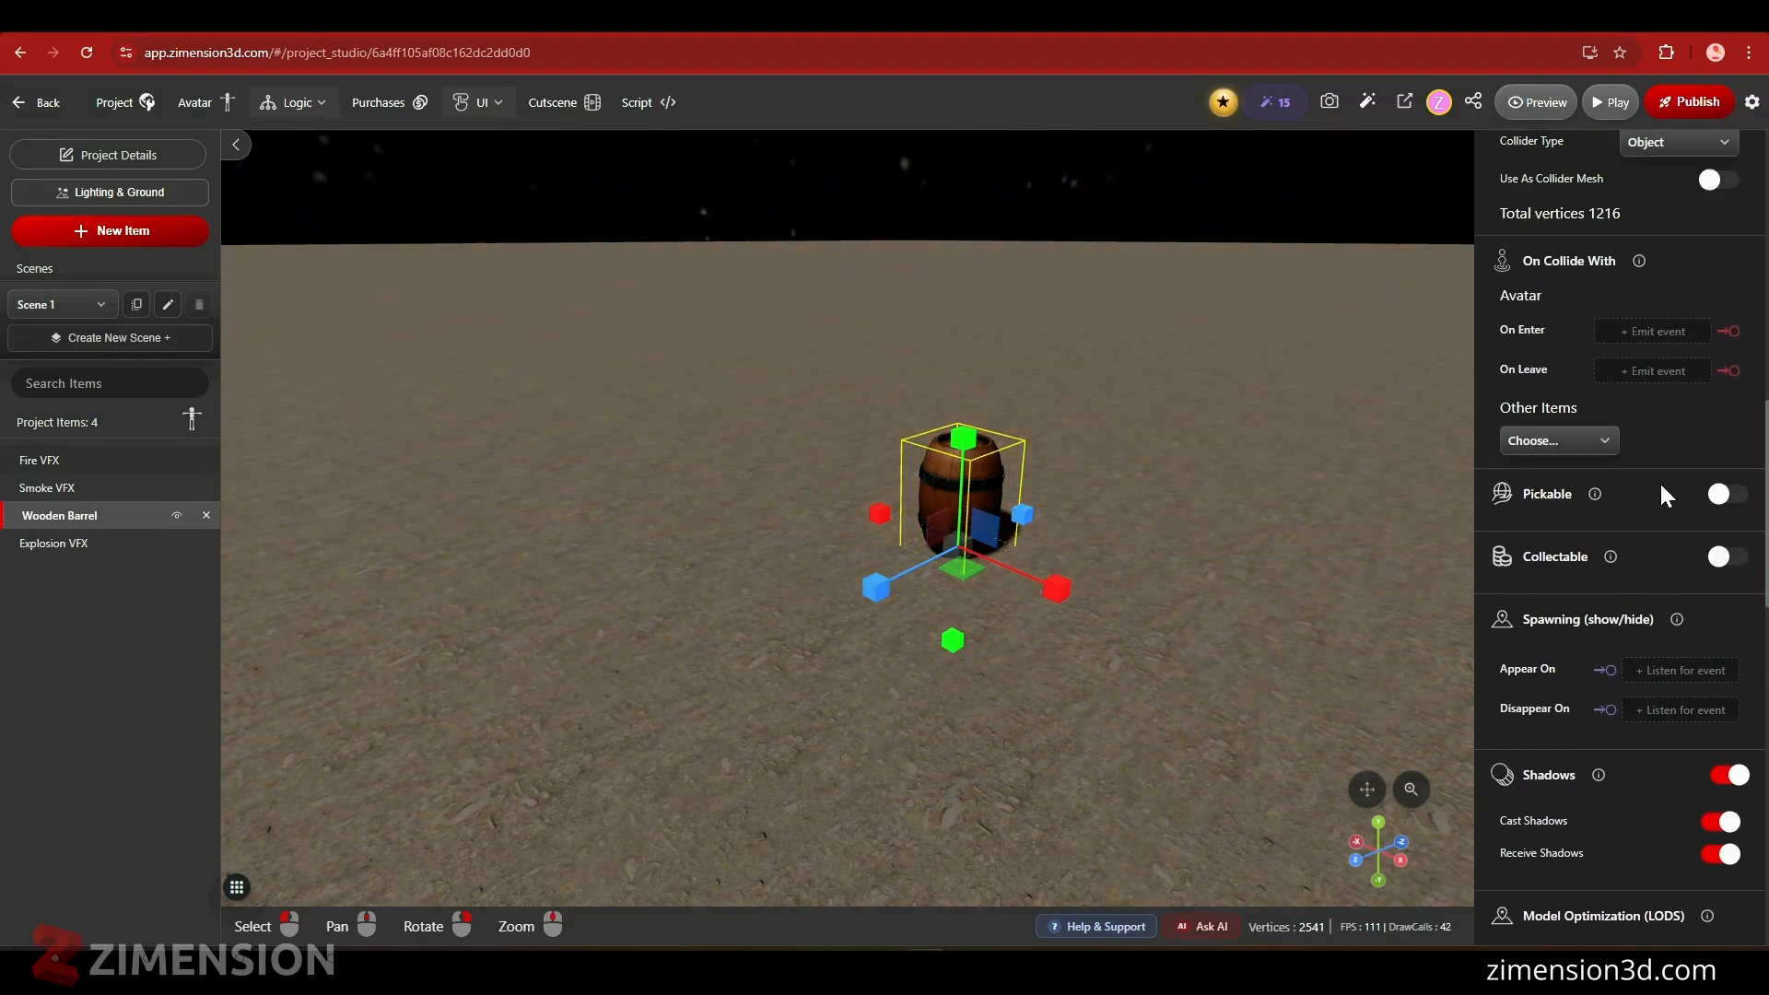
pyautogui.scroll(1, 1660, 494)
pyautogui.scroll(-6, 1600, 556)
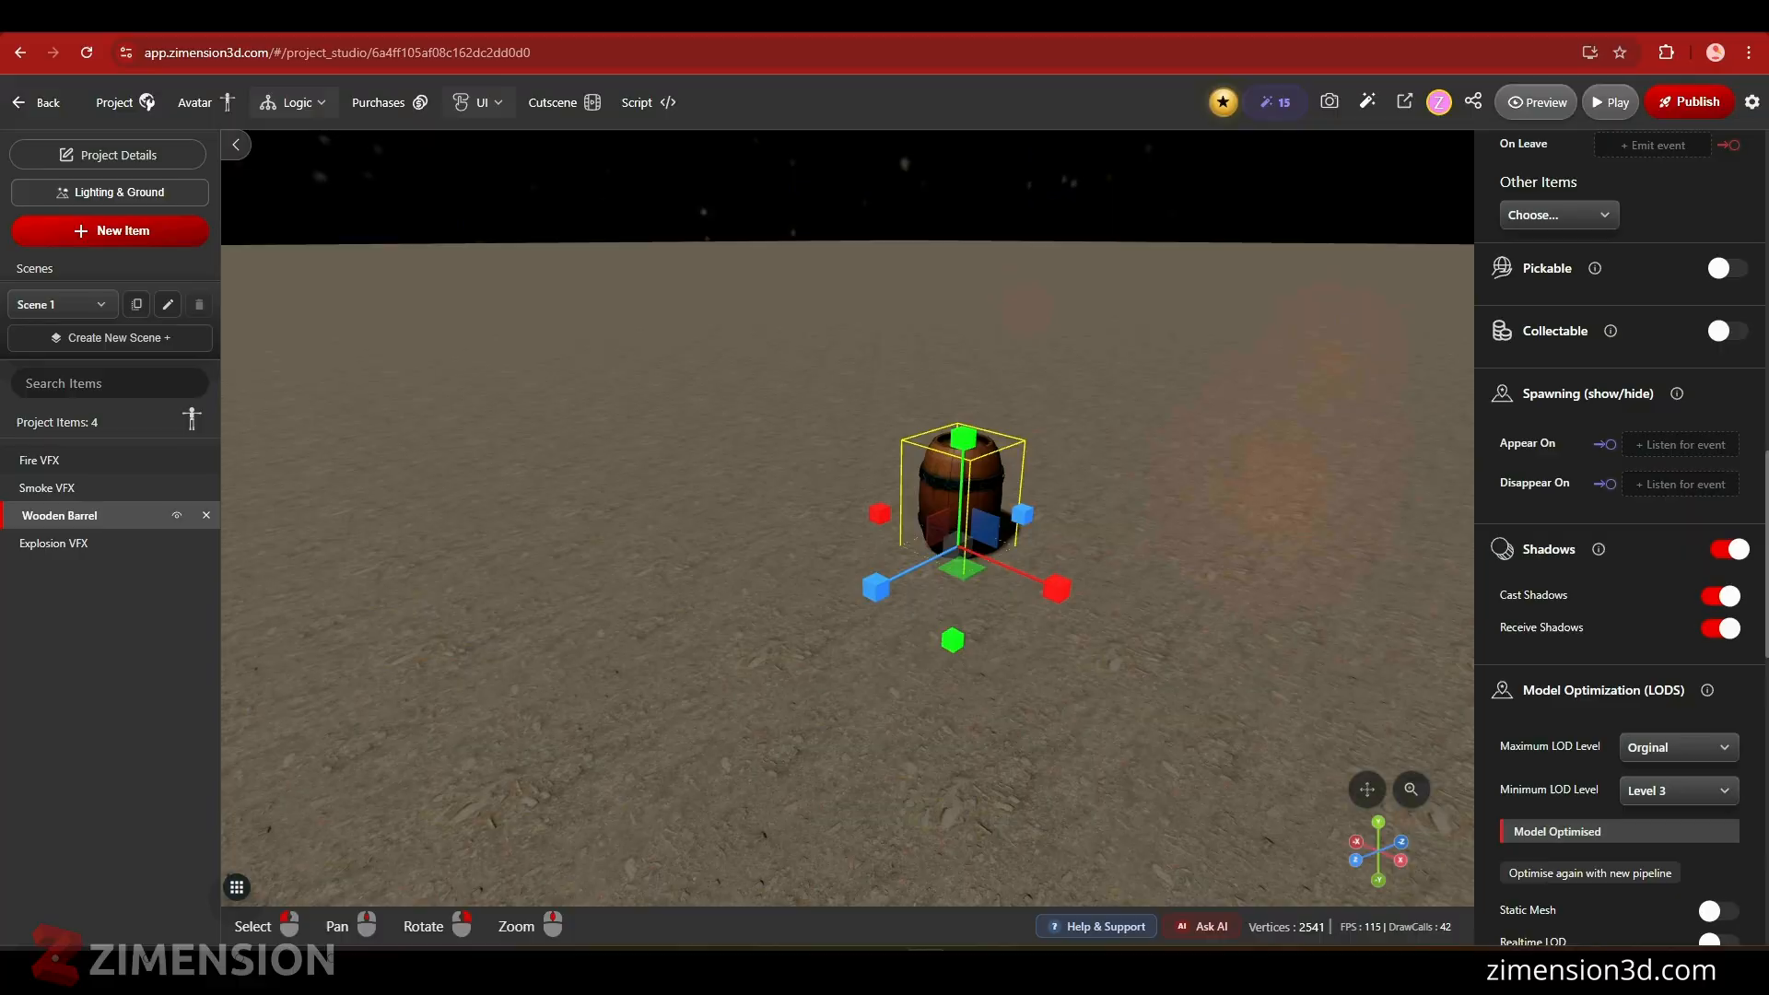
pyautogui.click(1680, 484)
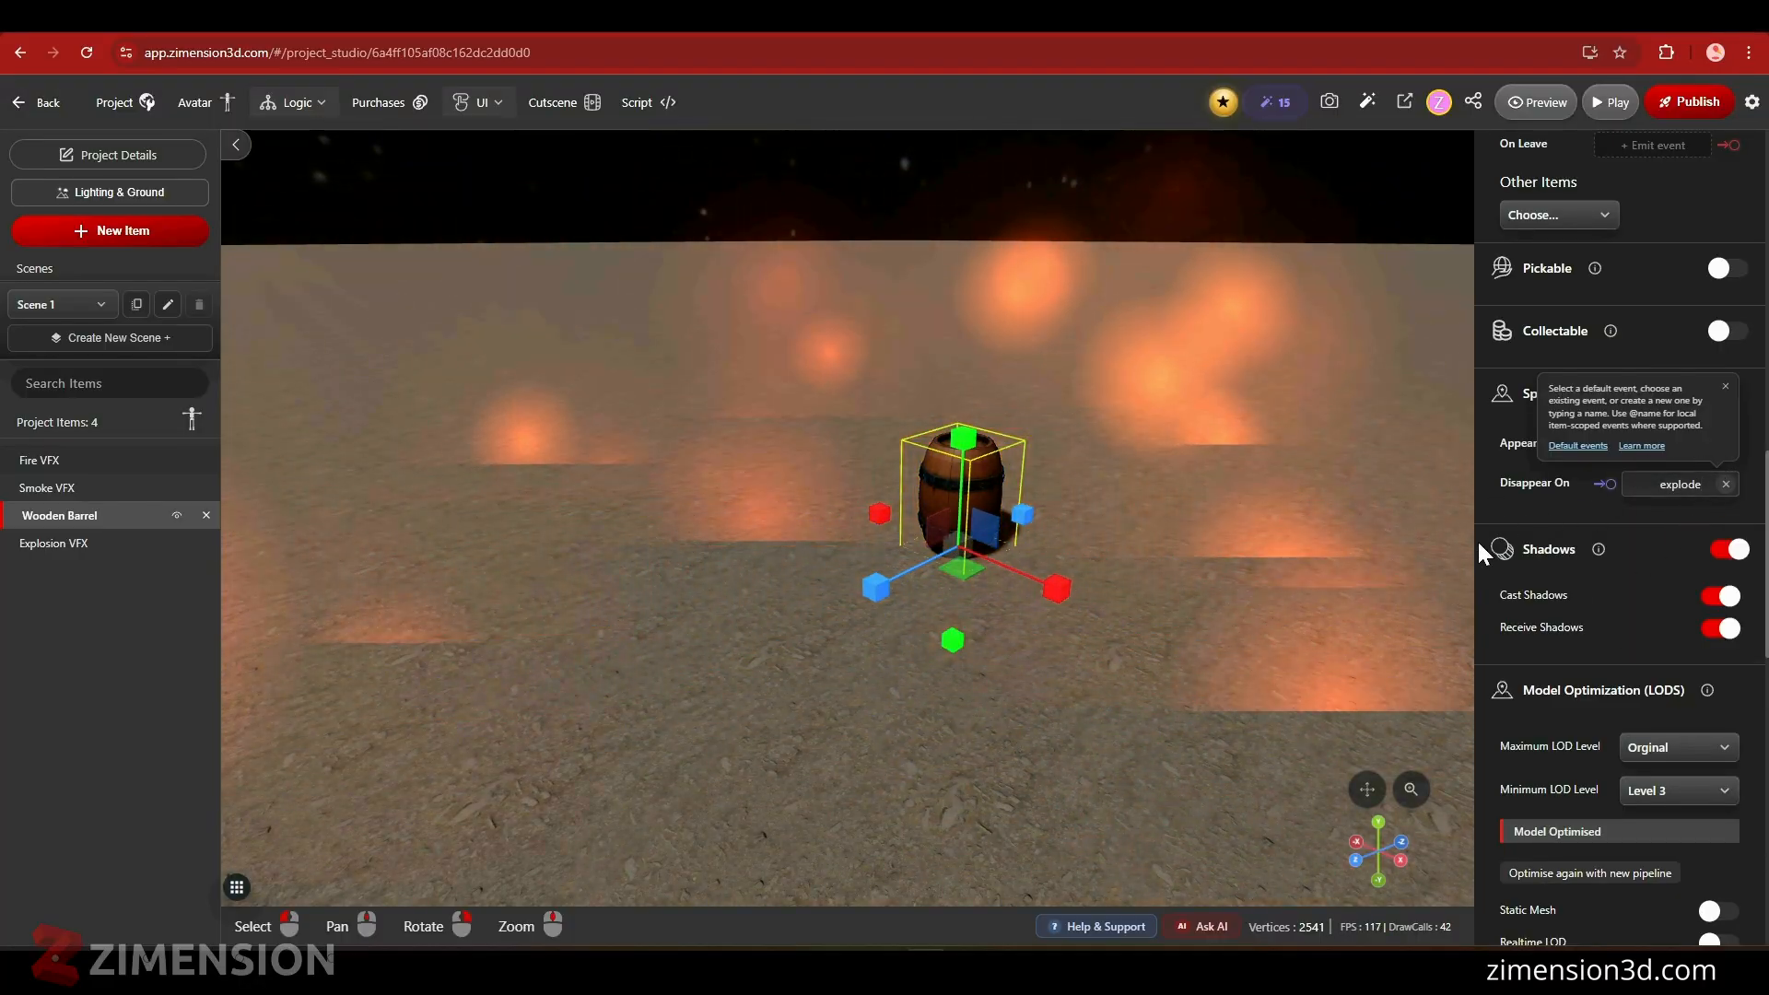
# - Find "gun" in the model library and add the Gun Ak47 to the project
pyautogui.click(1727, 388)
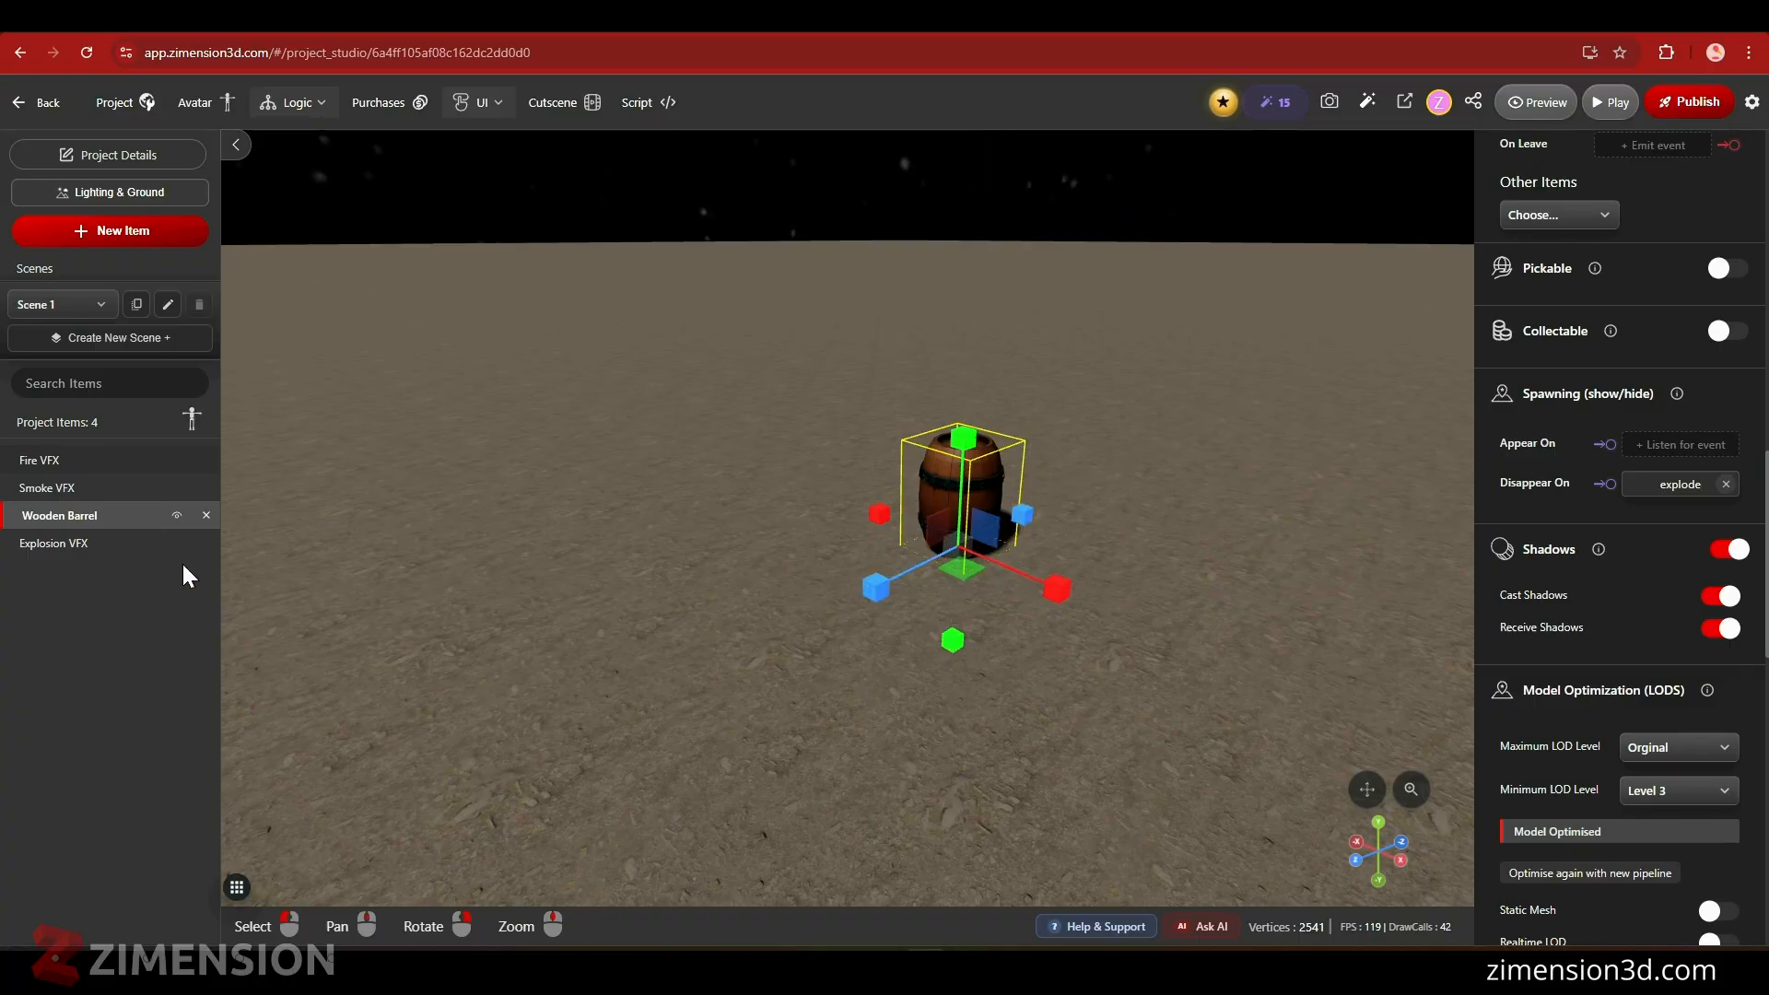
pyautogui.click(116, 238)
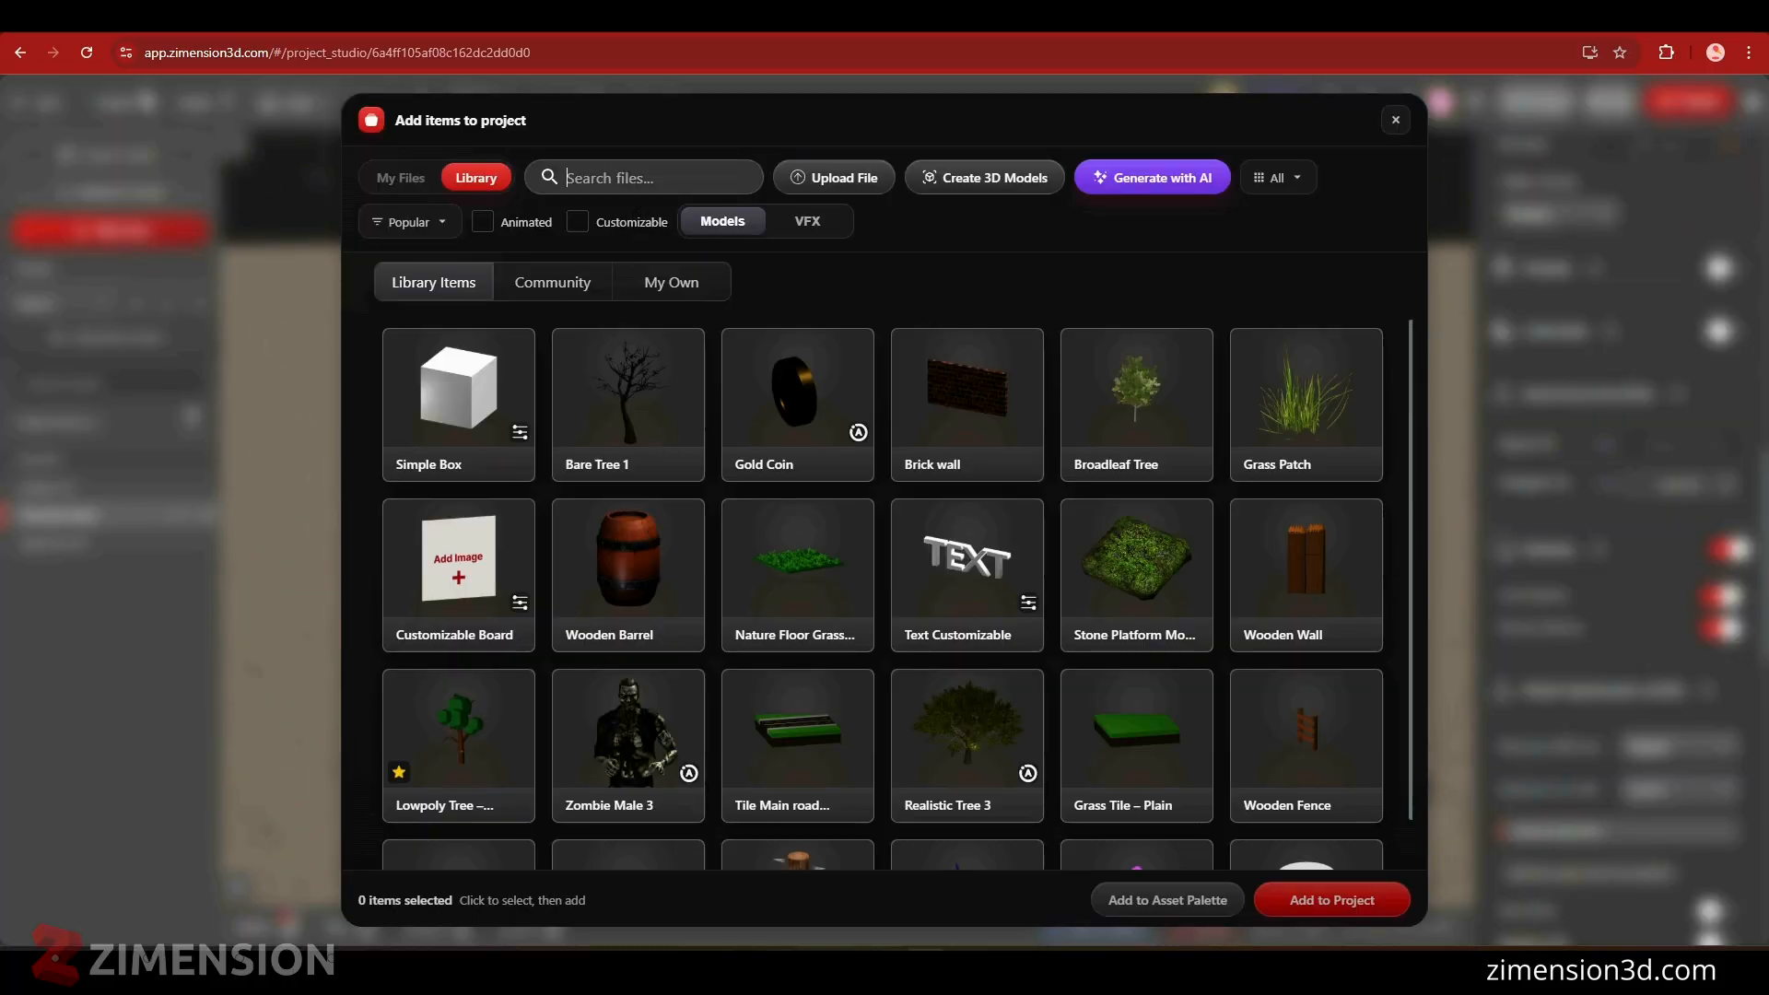
pyautogui.write('gun')
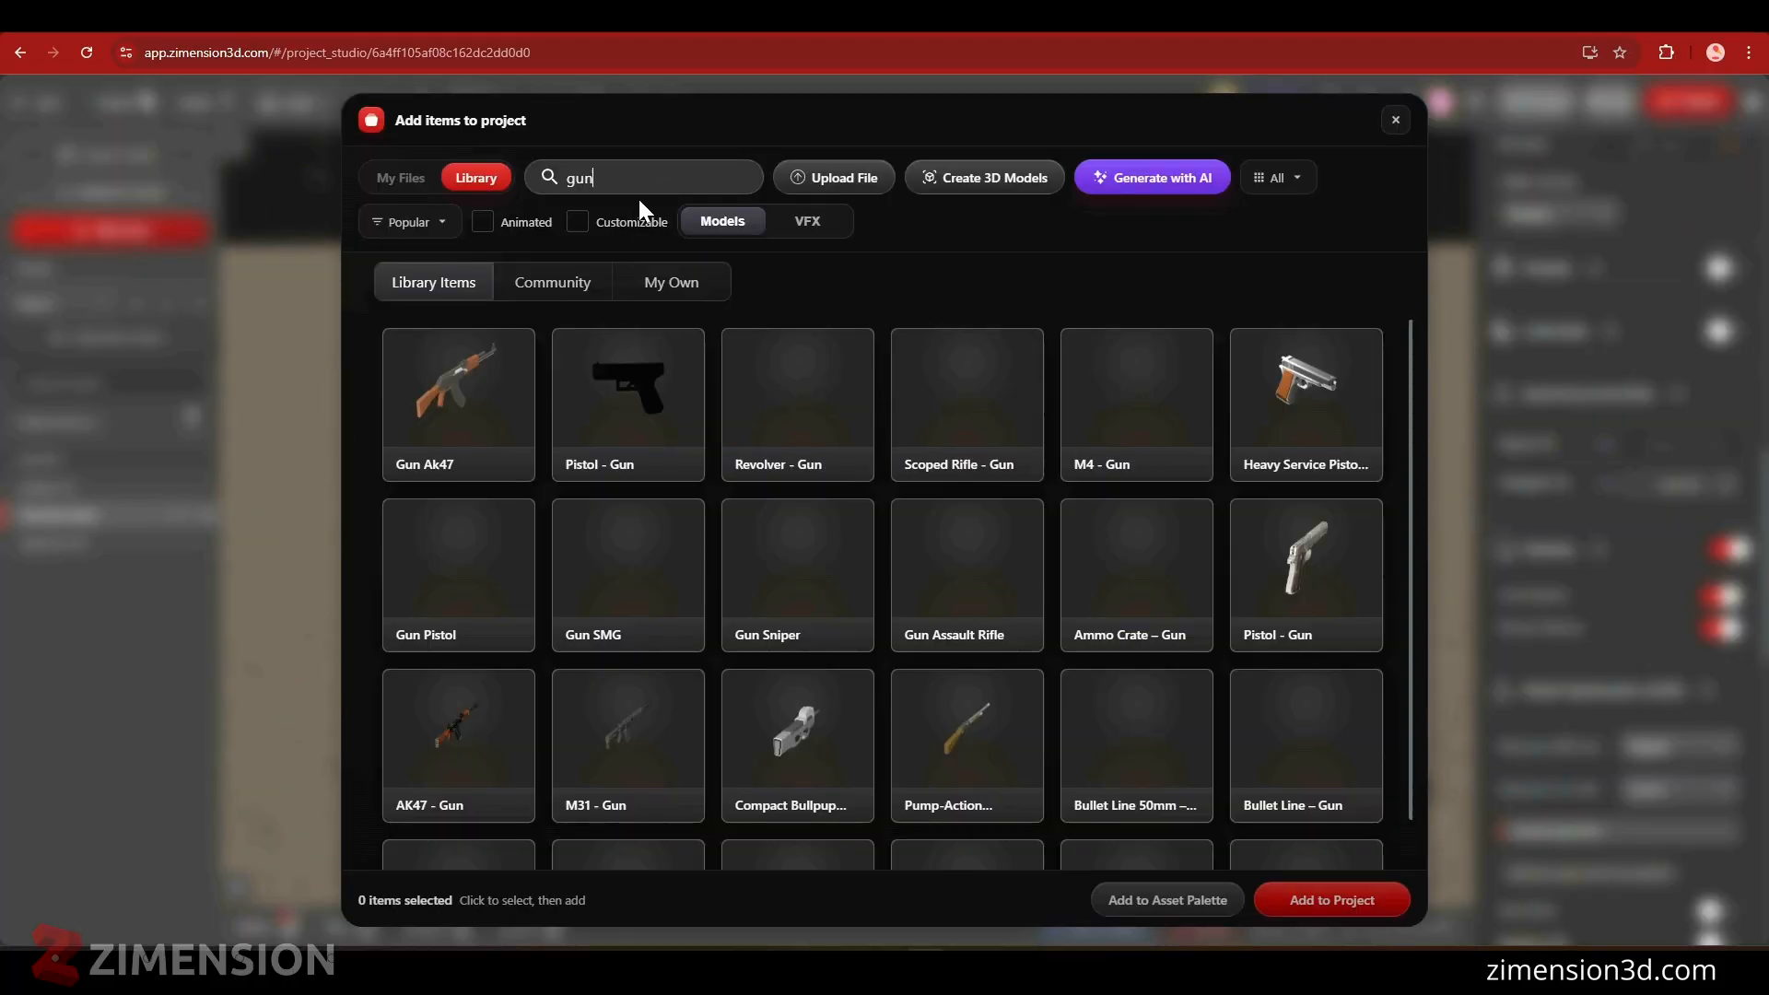
pyautogui.click(456, 405)
pyautogui.click(1327, 901)
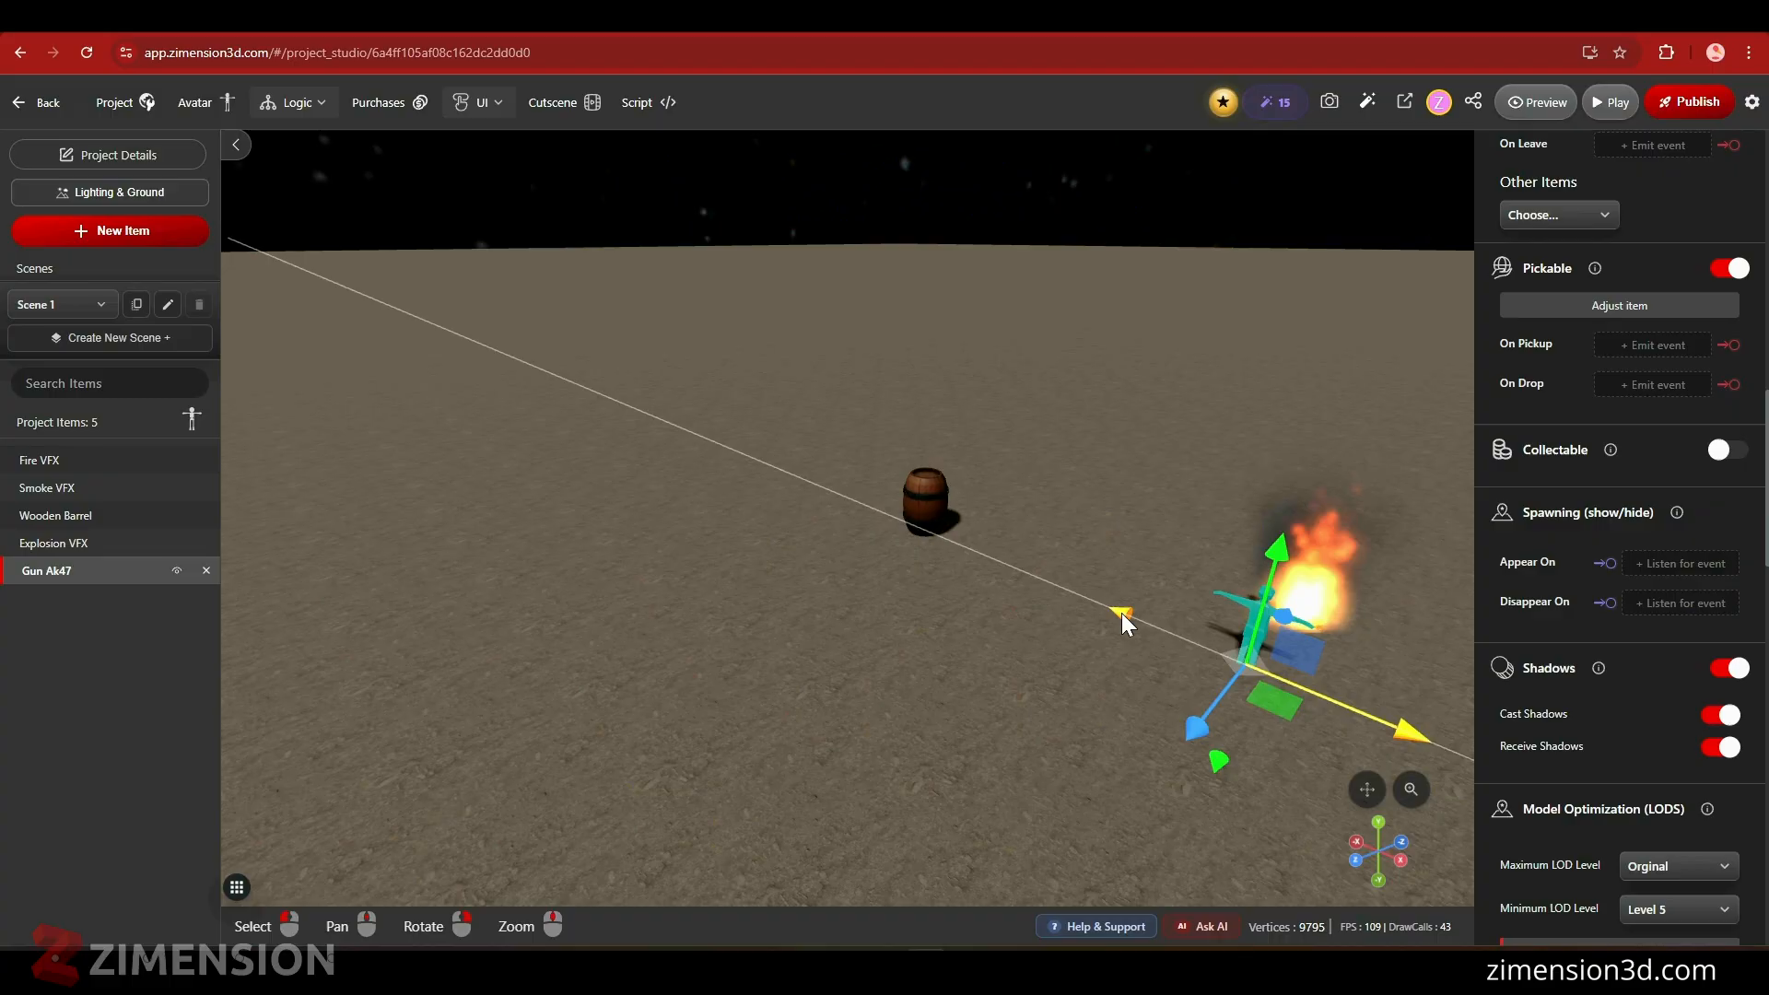
# - Move the Gun Ak47 away from the avatar onto the open ground in front of the Wooden Barrel and review its weapon settings
pyautogui.moveTo(946, 610); pyautogui.dragTo(802, 734)
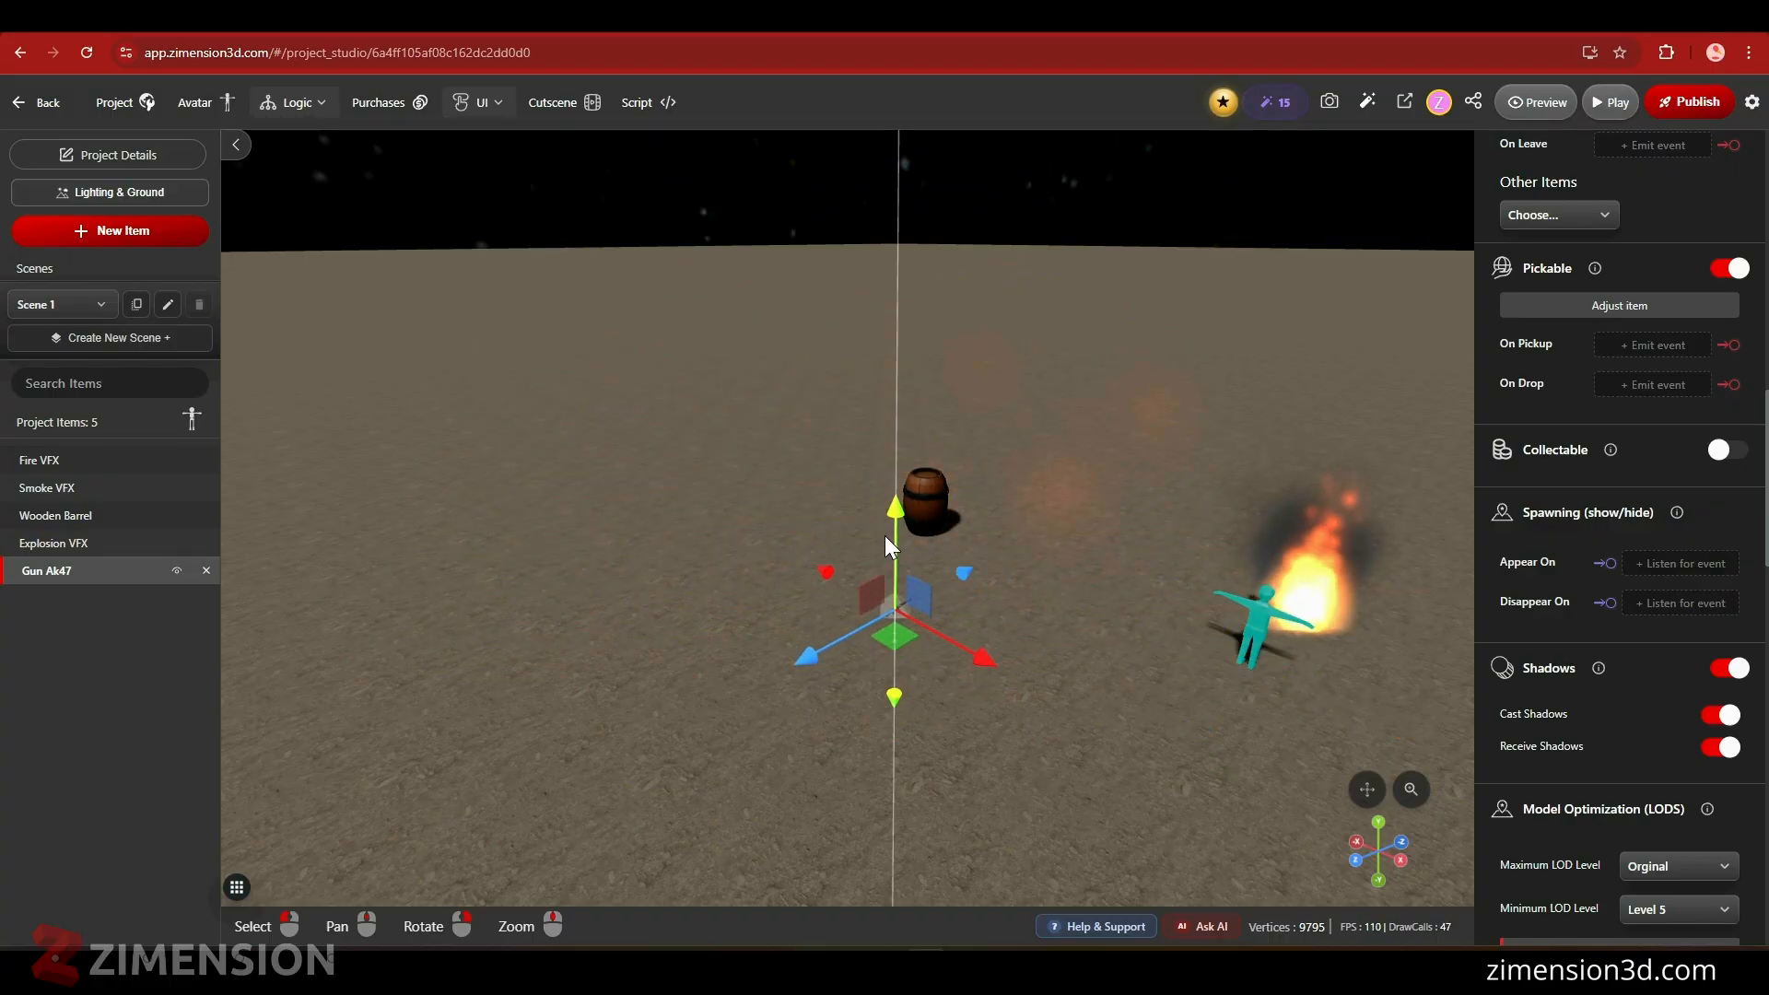
pyautogui.scroll(3, 884, 535)
pyautogui.scroll(-10, 1624, 696)
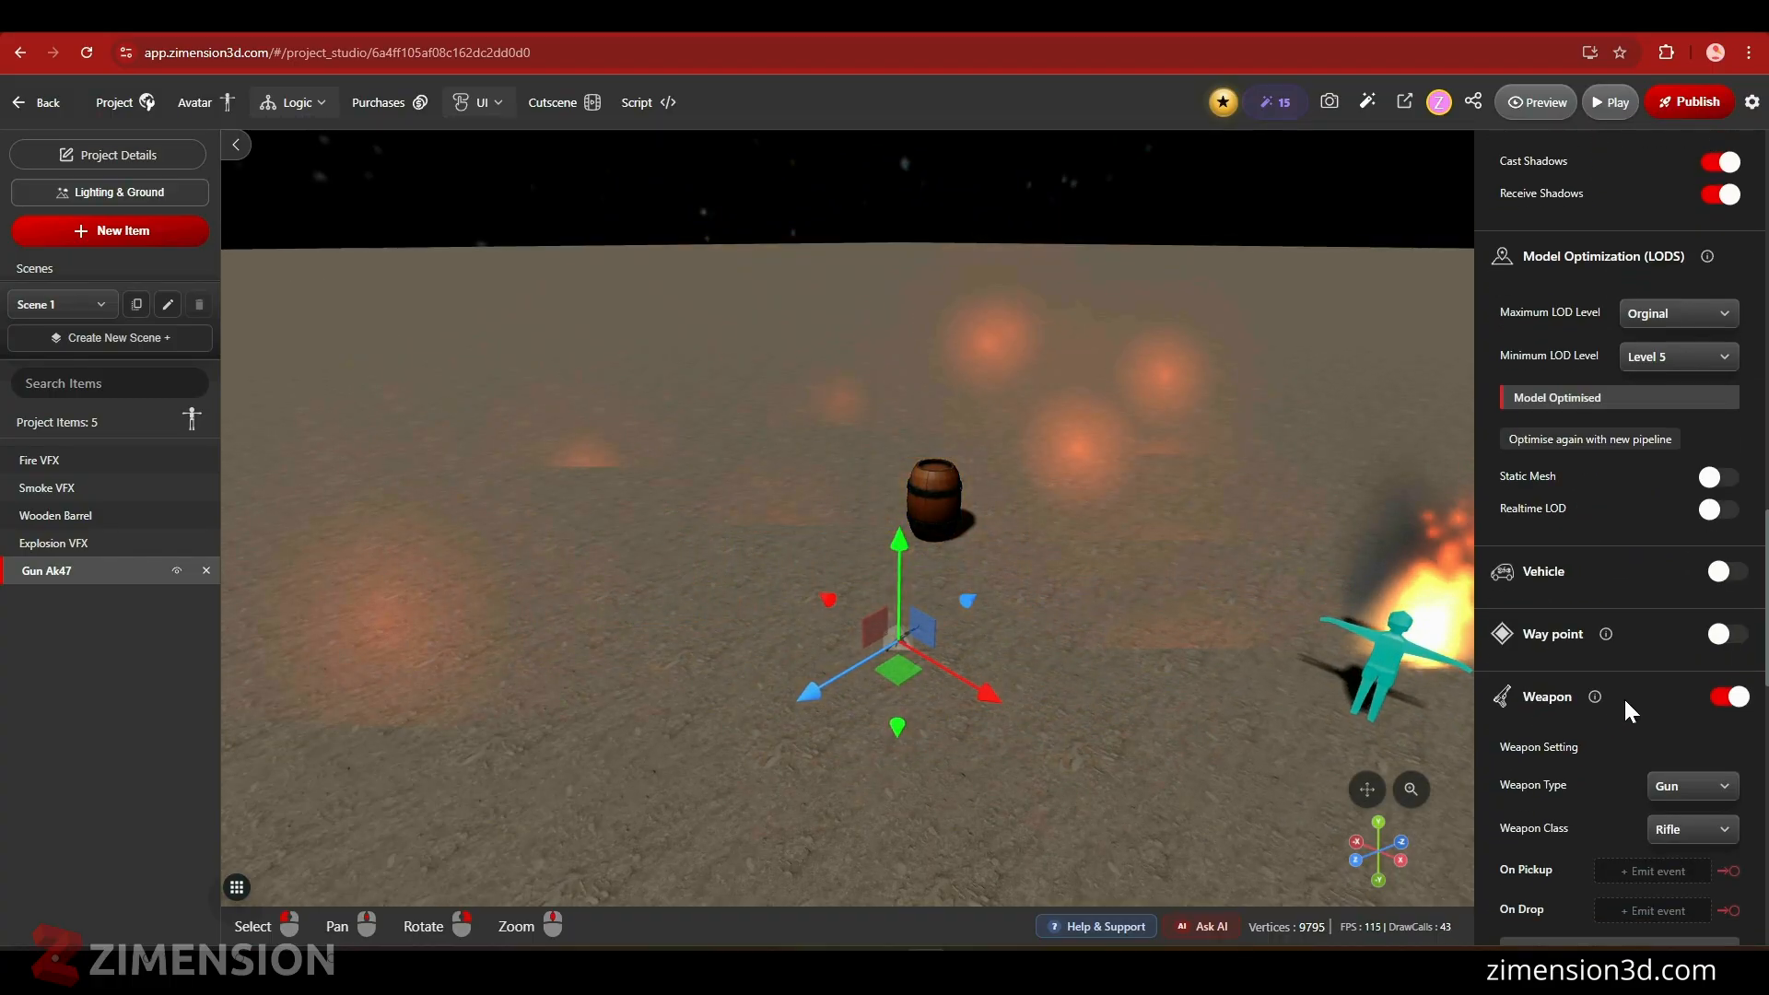
pyautogui.scroll(3, 1152, 693)
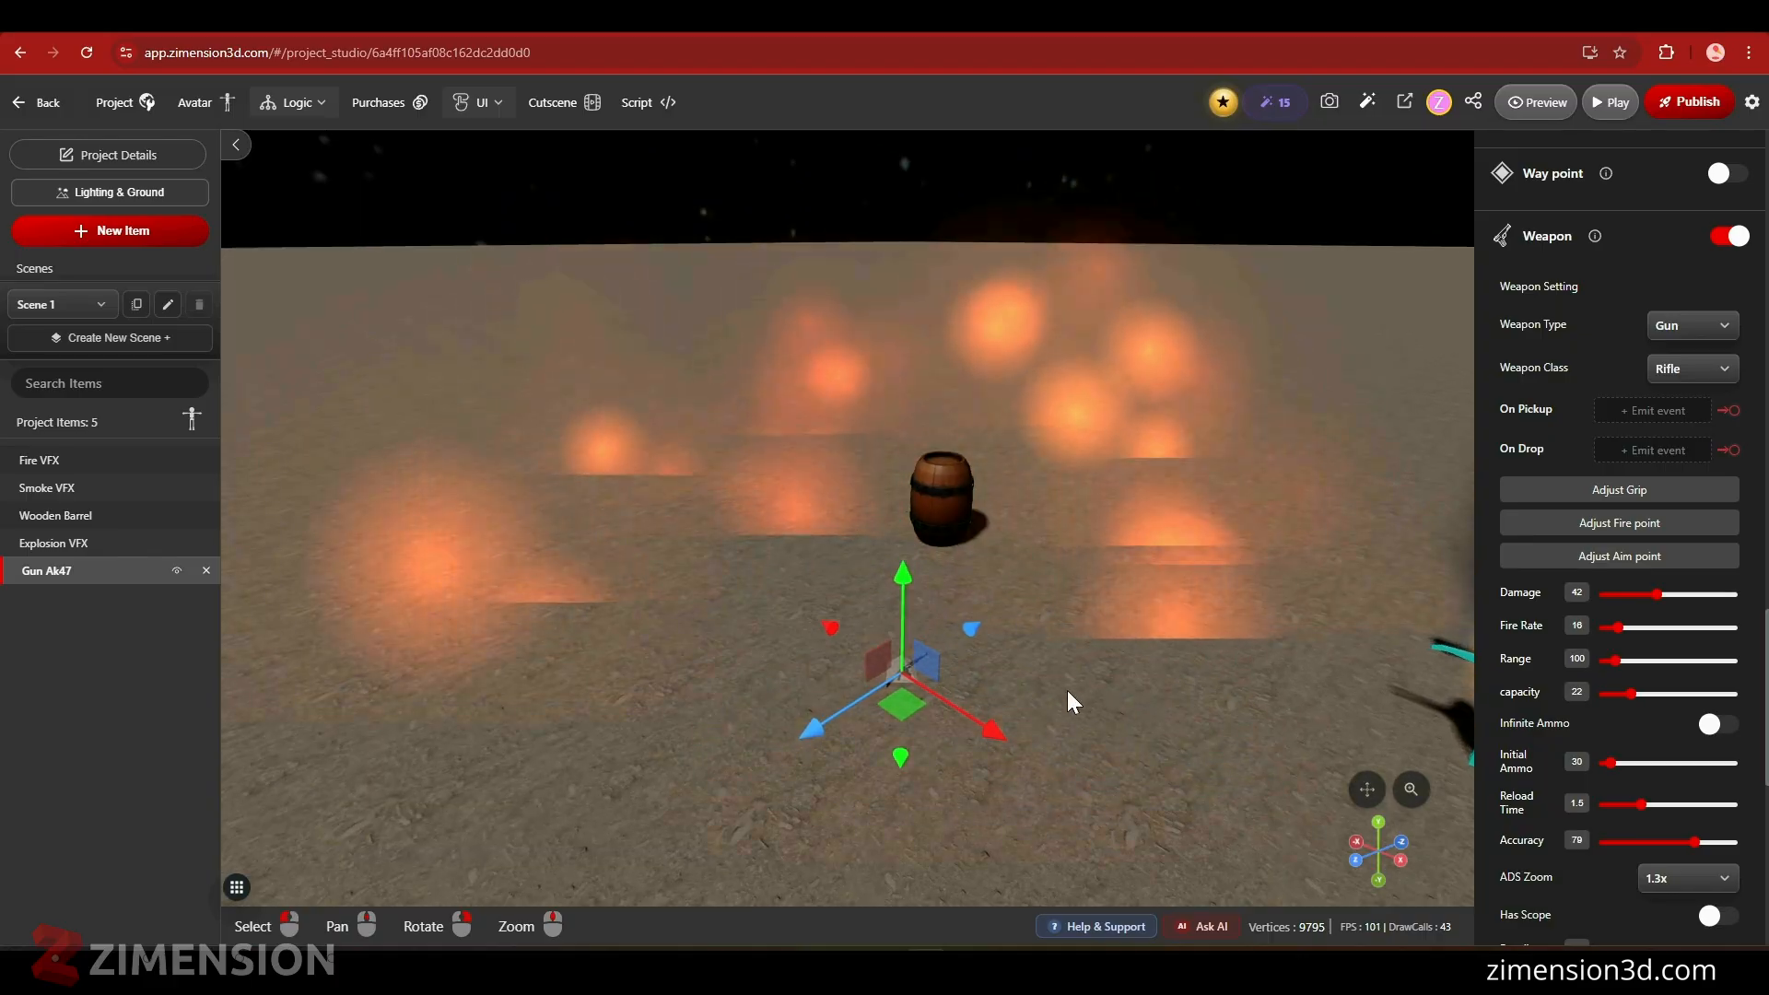
pyautogui.moveTo(903, 641); pyautogui.dragTo(907, 610)
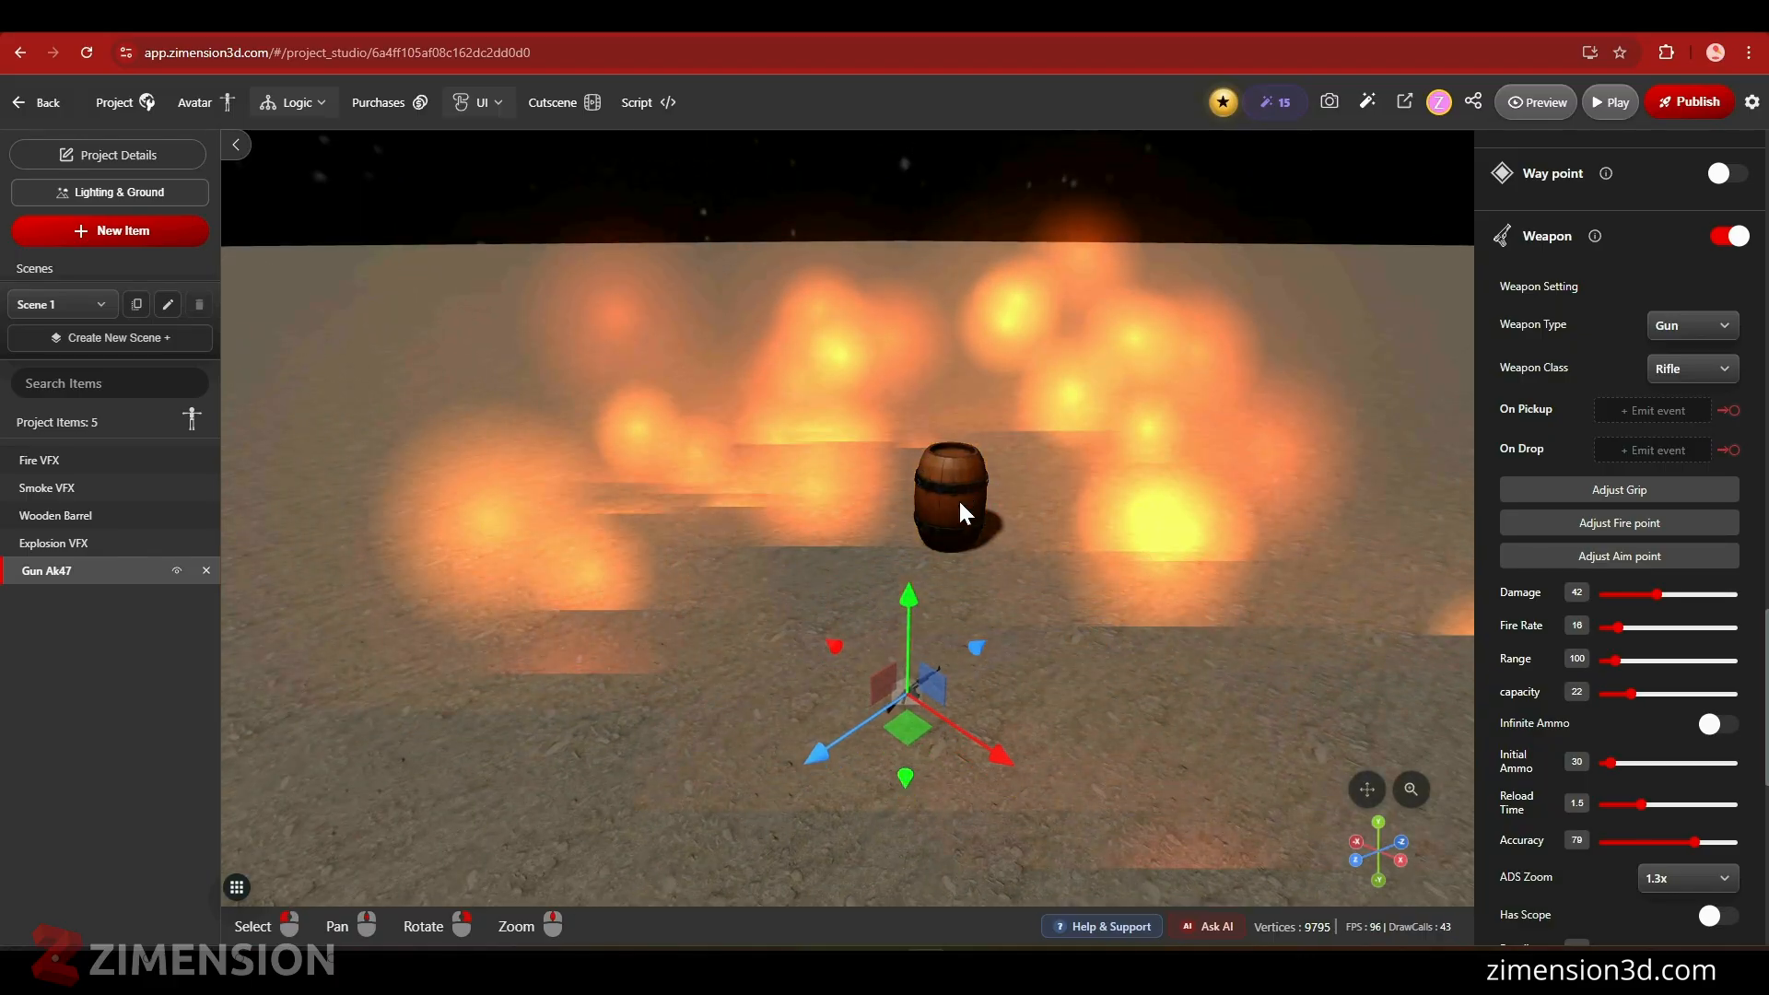
pyautogui.scroll(-2, 755, 693)
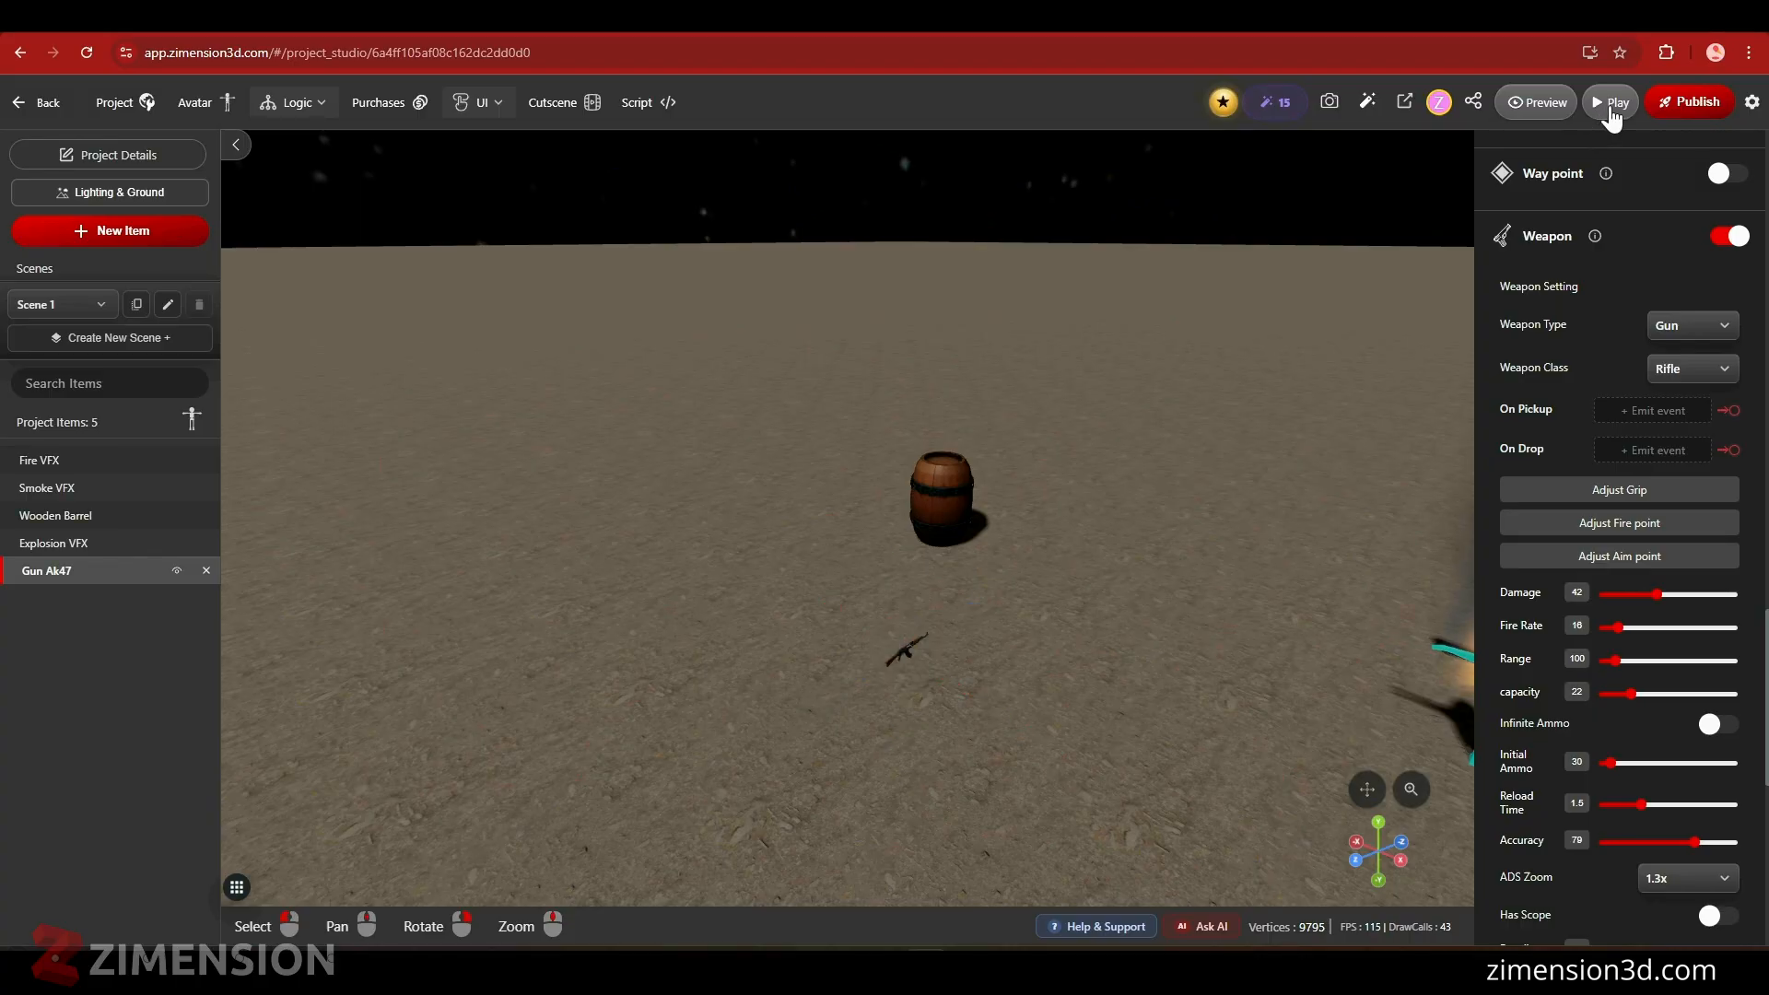
# - Start a play test of the project, walk the avatar to the Gun Ak47 and pick it up
pyautogui.click(1609, 103)
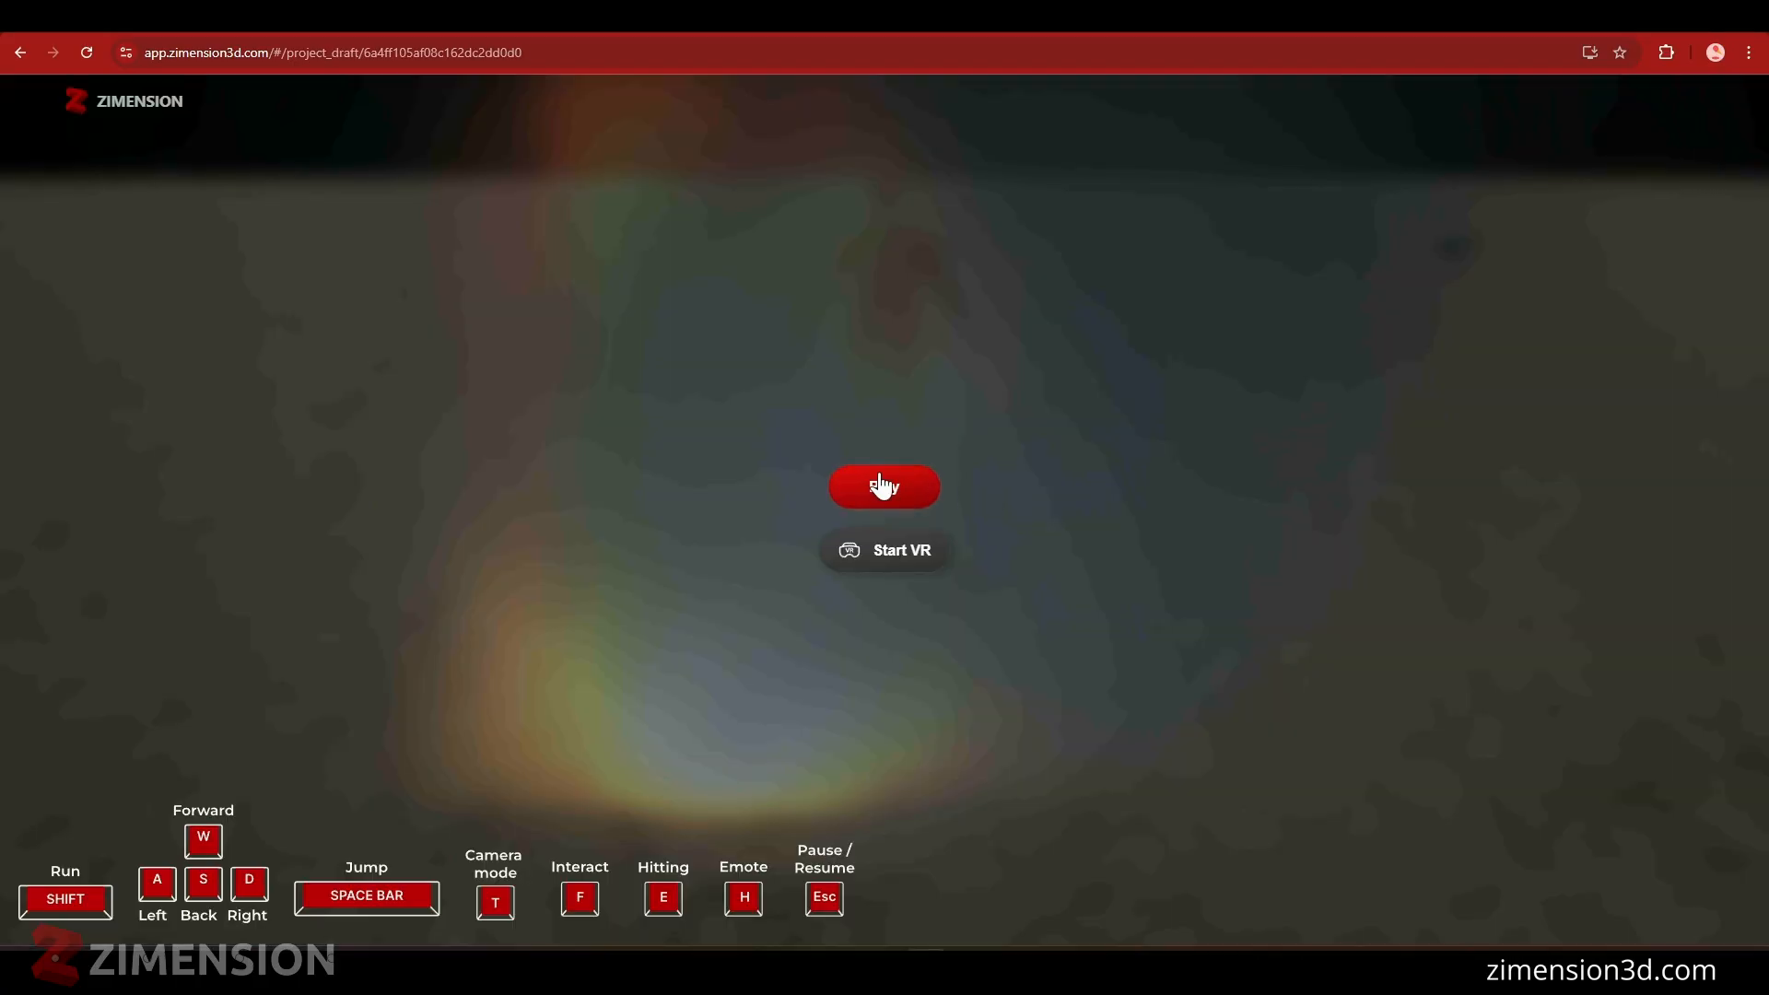
pyautogui.click(885, 482)
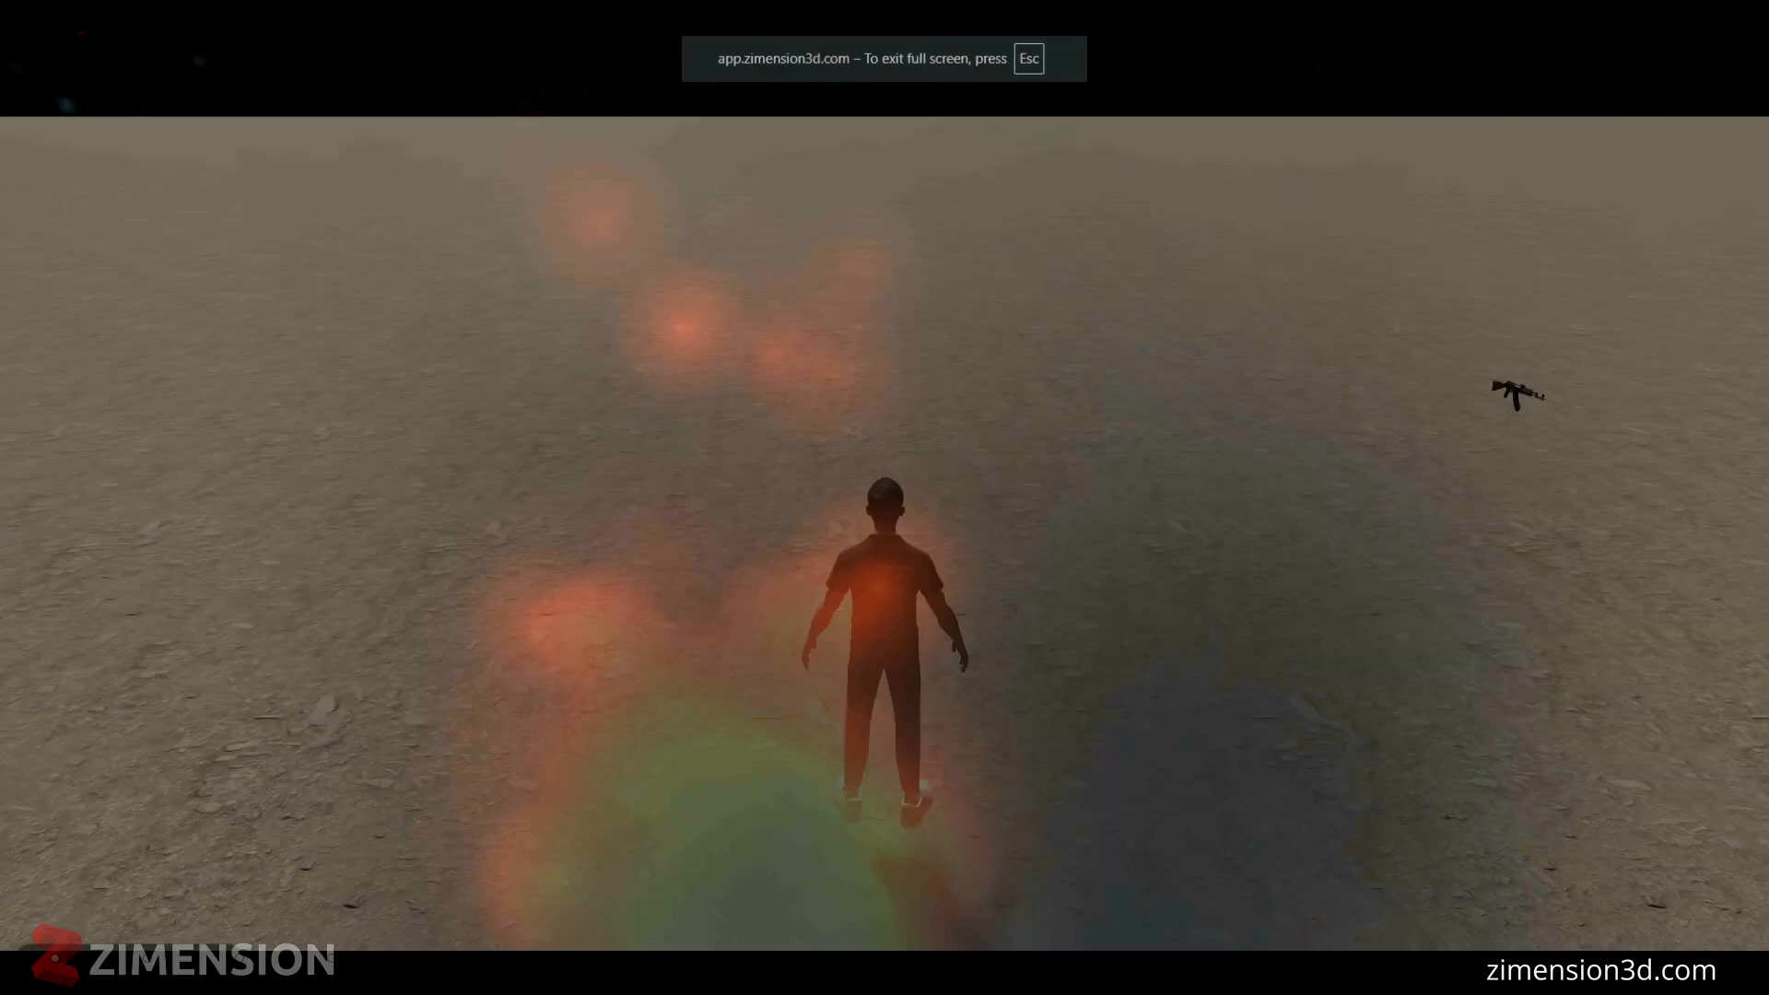
pyautogui.press('w')
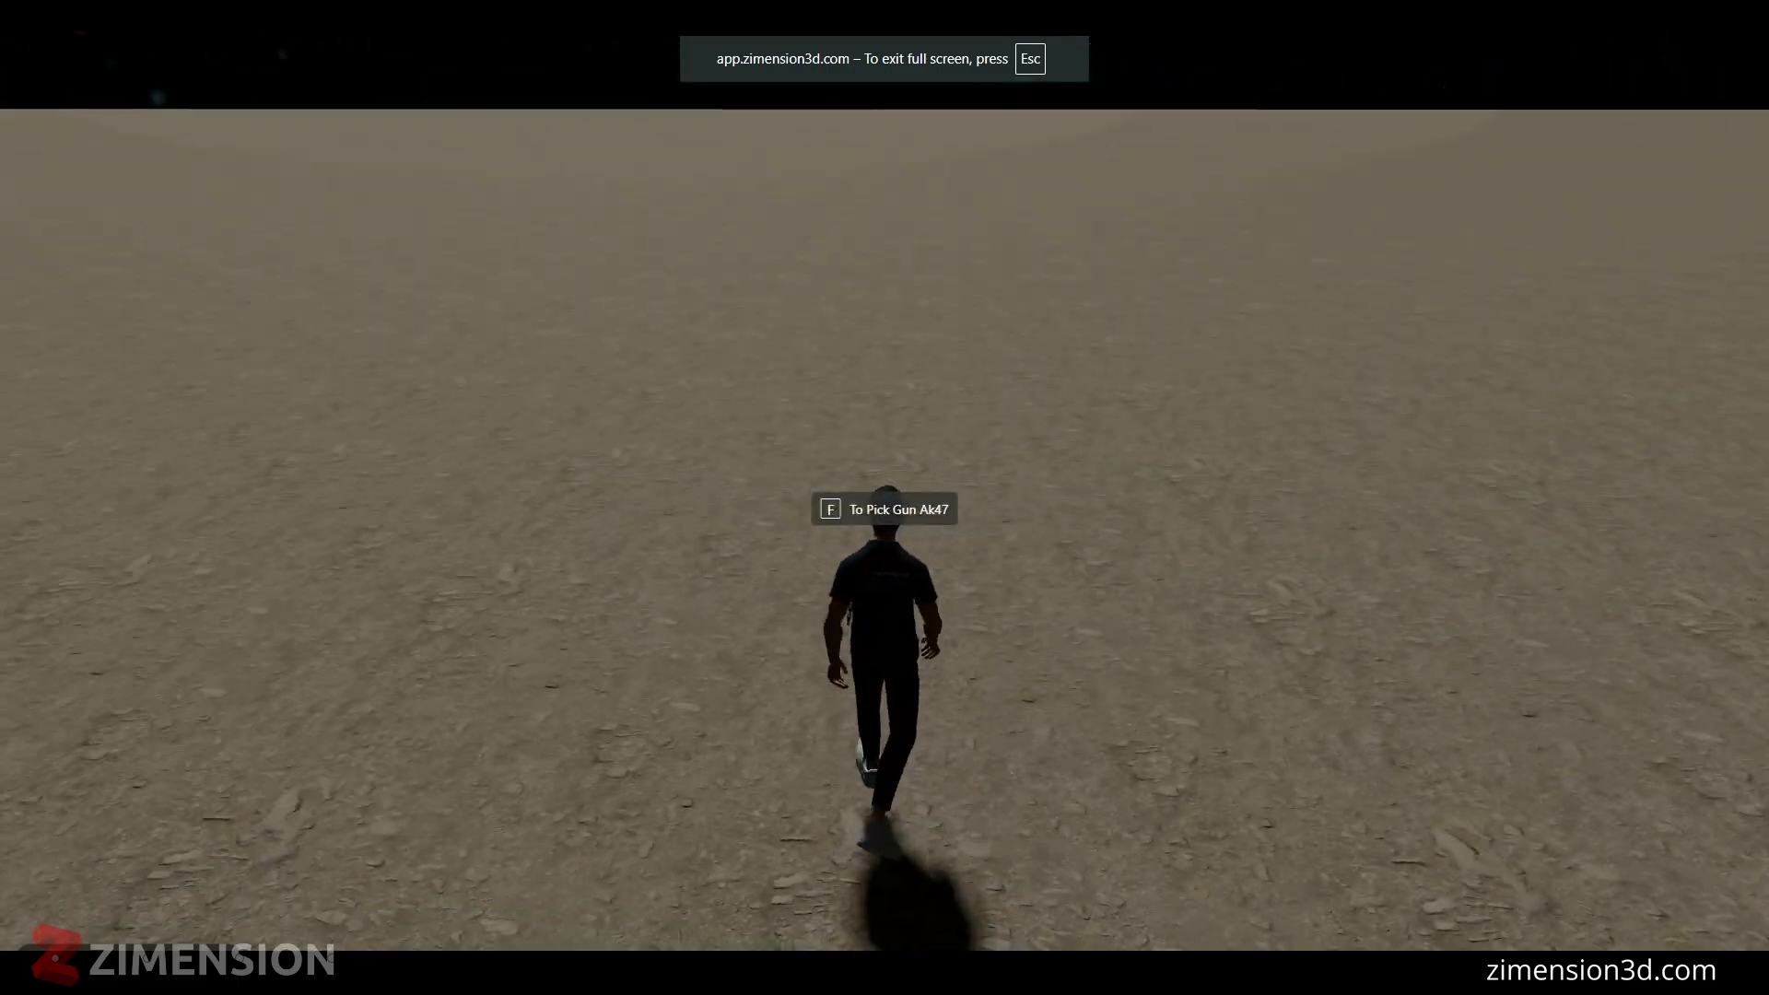
pyautogui.press('f')
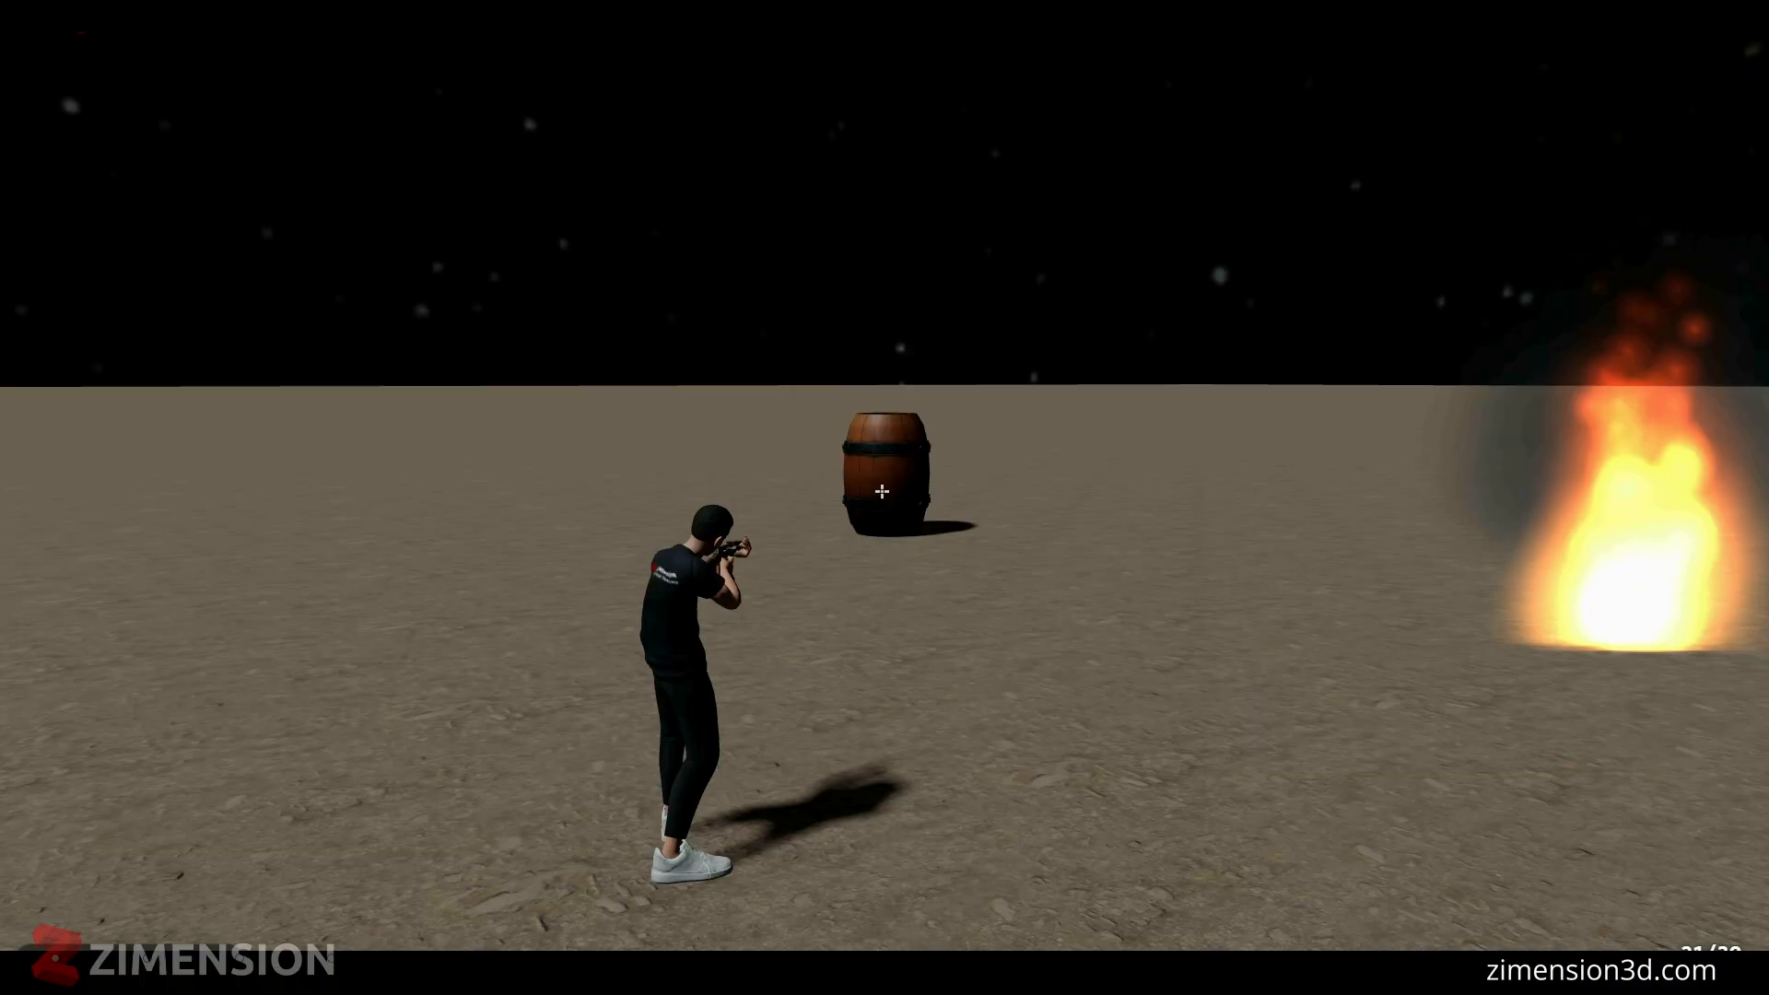
# - Fire the gun at the Wooden Barrel to test the explosion, and return to the editor
pyautogui.click(882, 491)
pyautogui.click(882, 492)
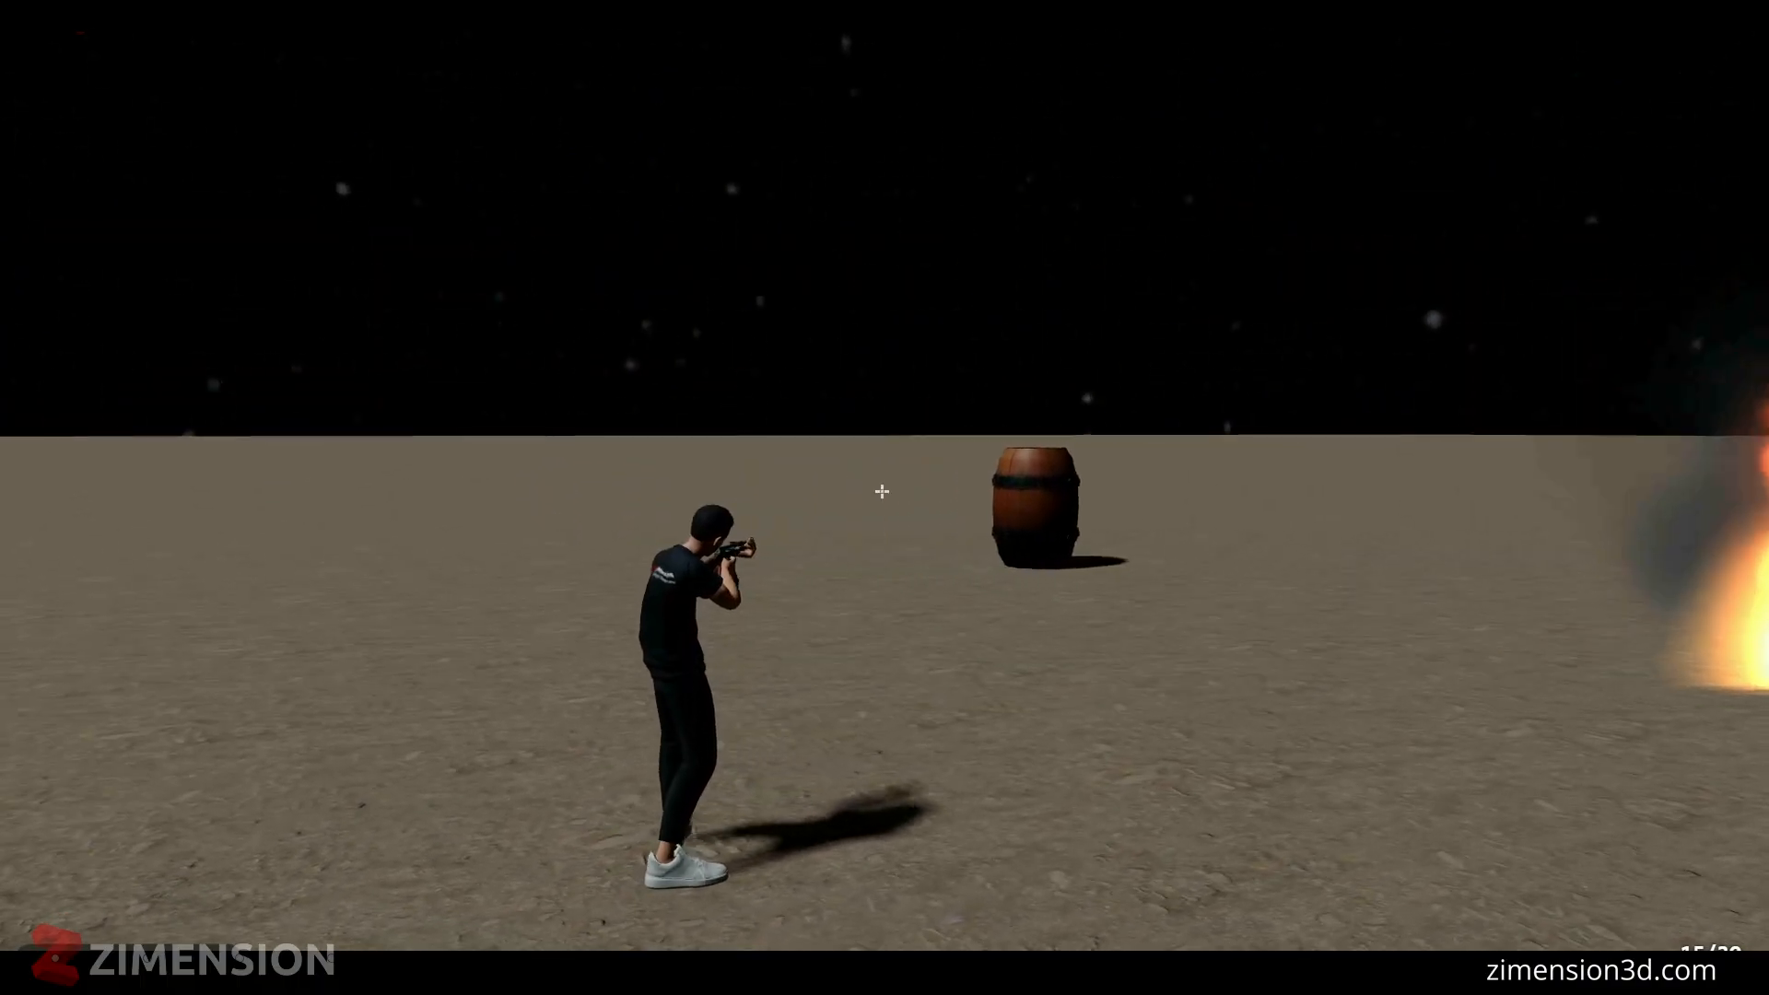
pyautogui.click(882, 491)
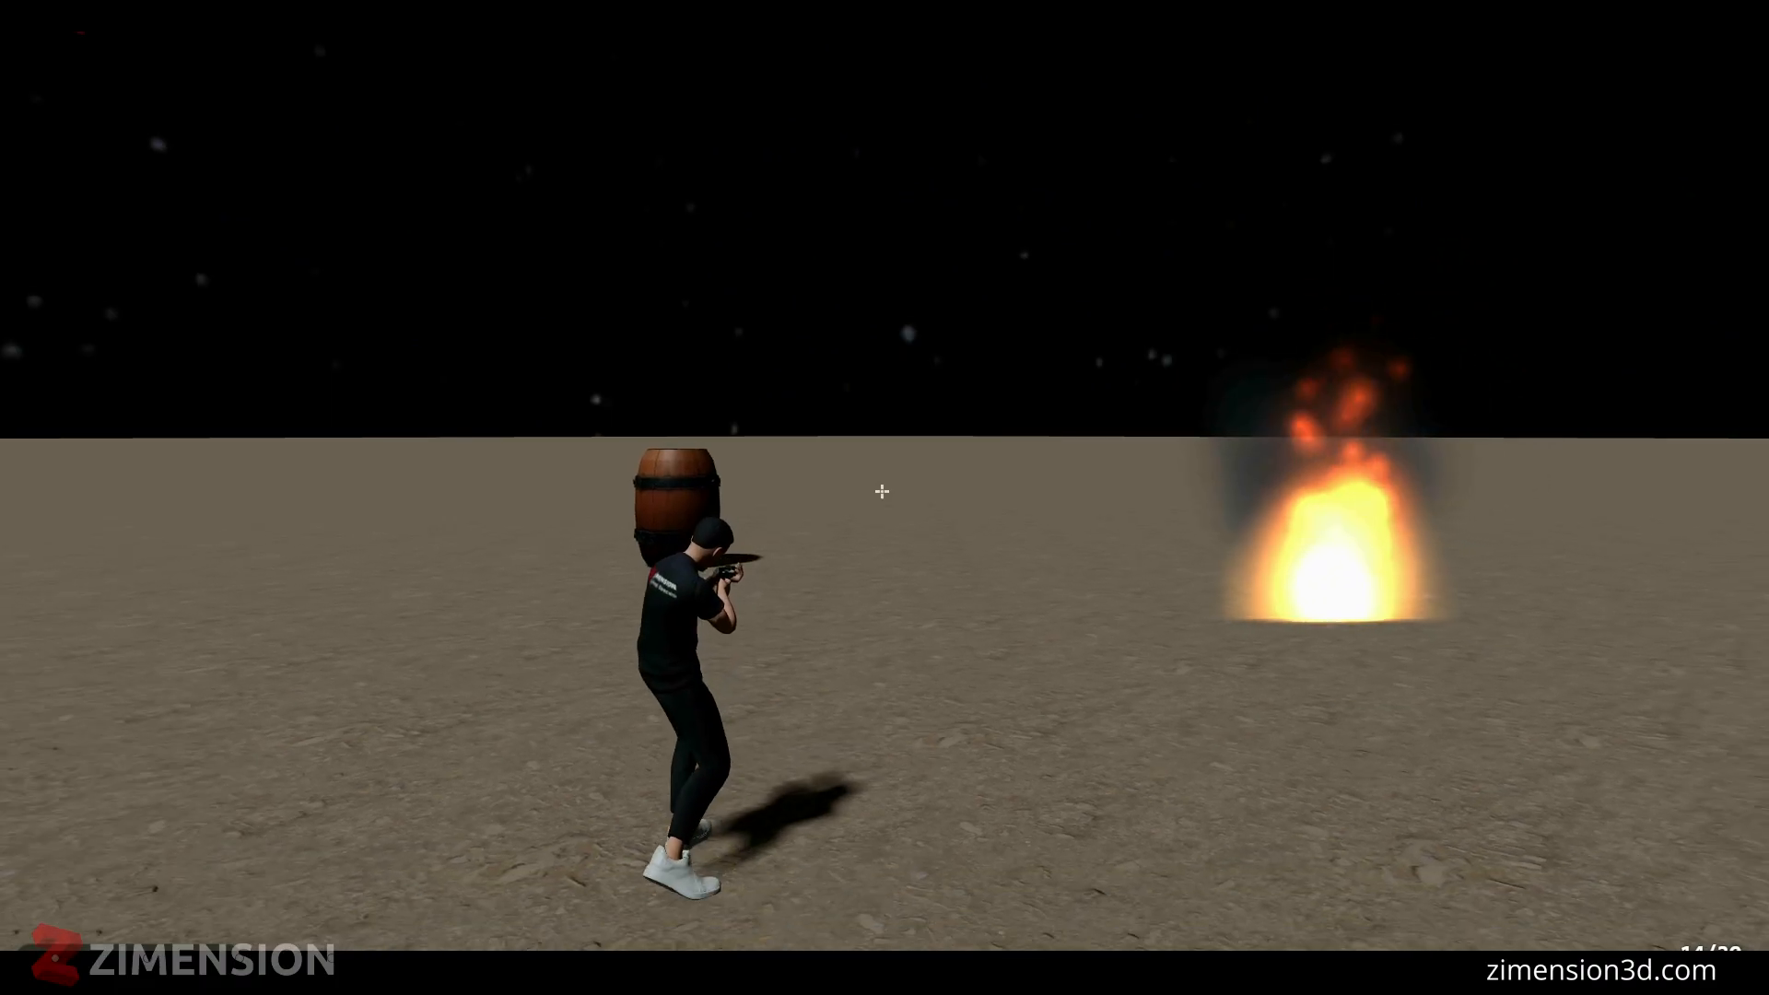
pyautogui.click(882, 491)
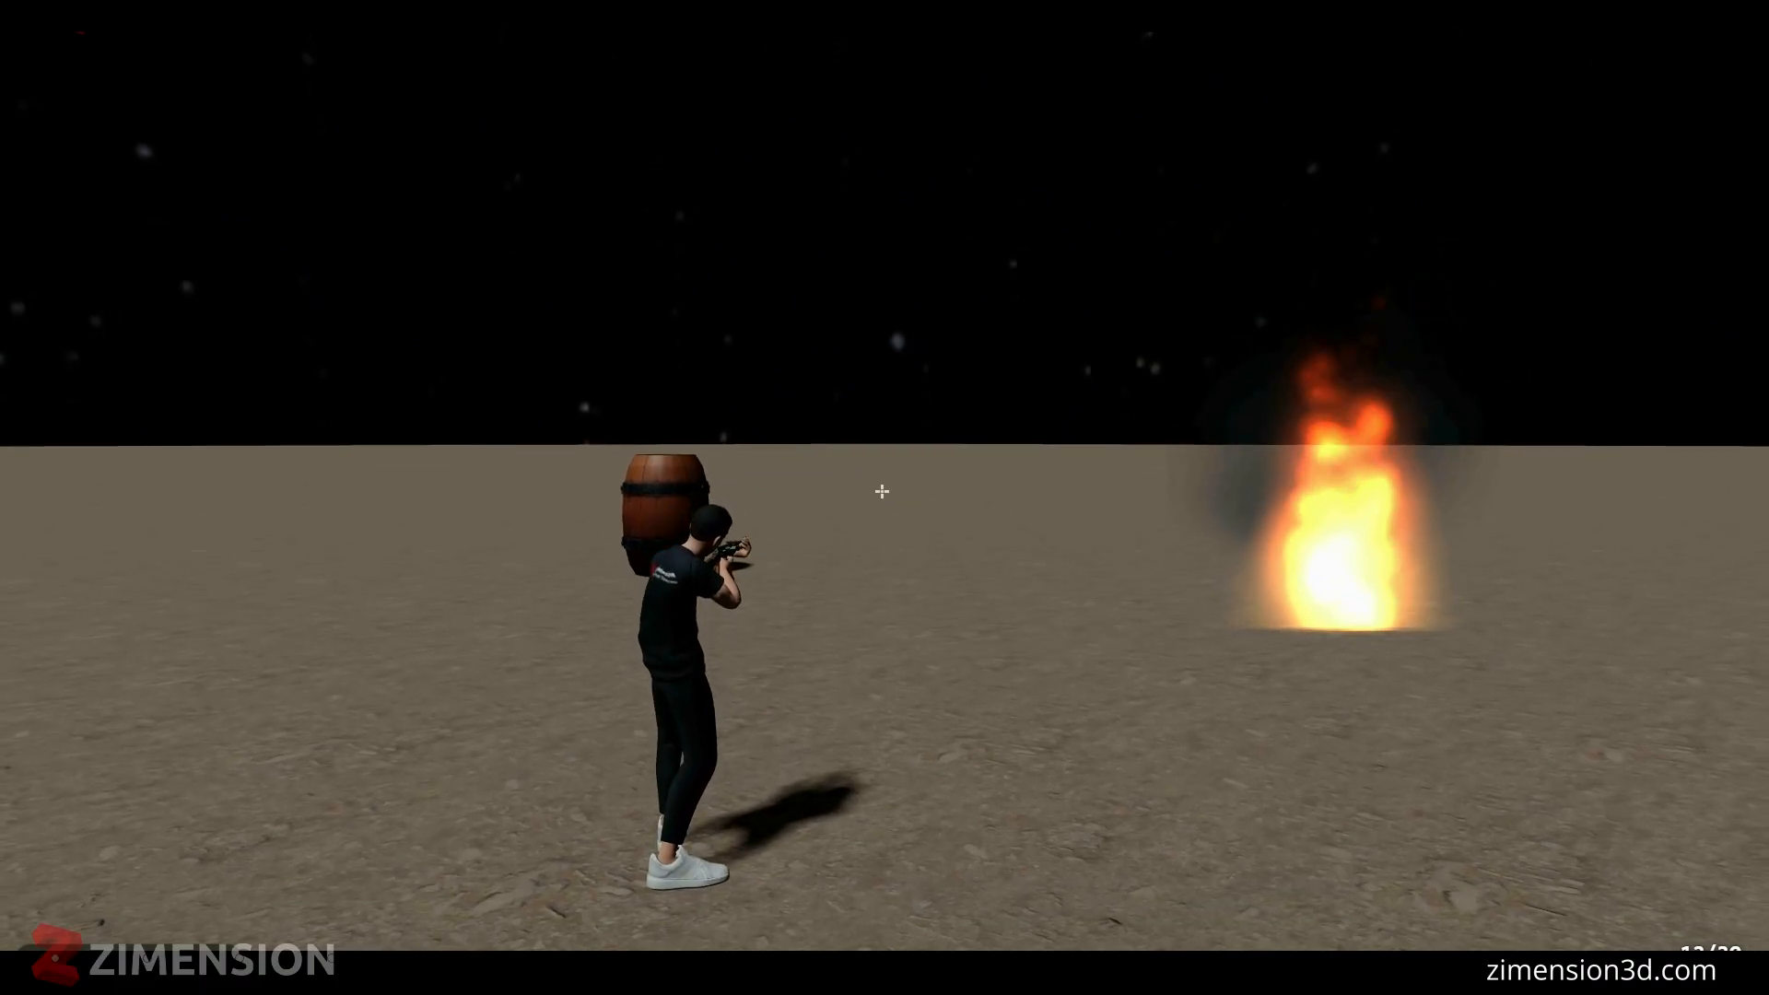
pyautogui.click(882, 491)
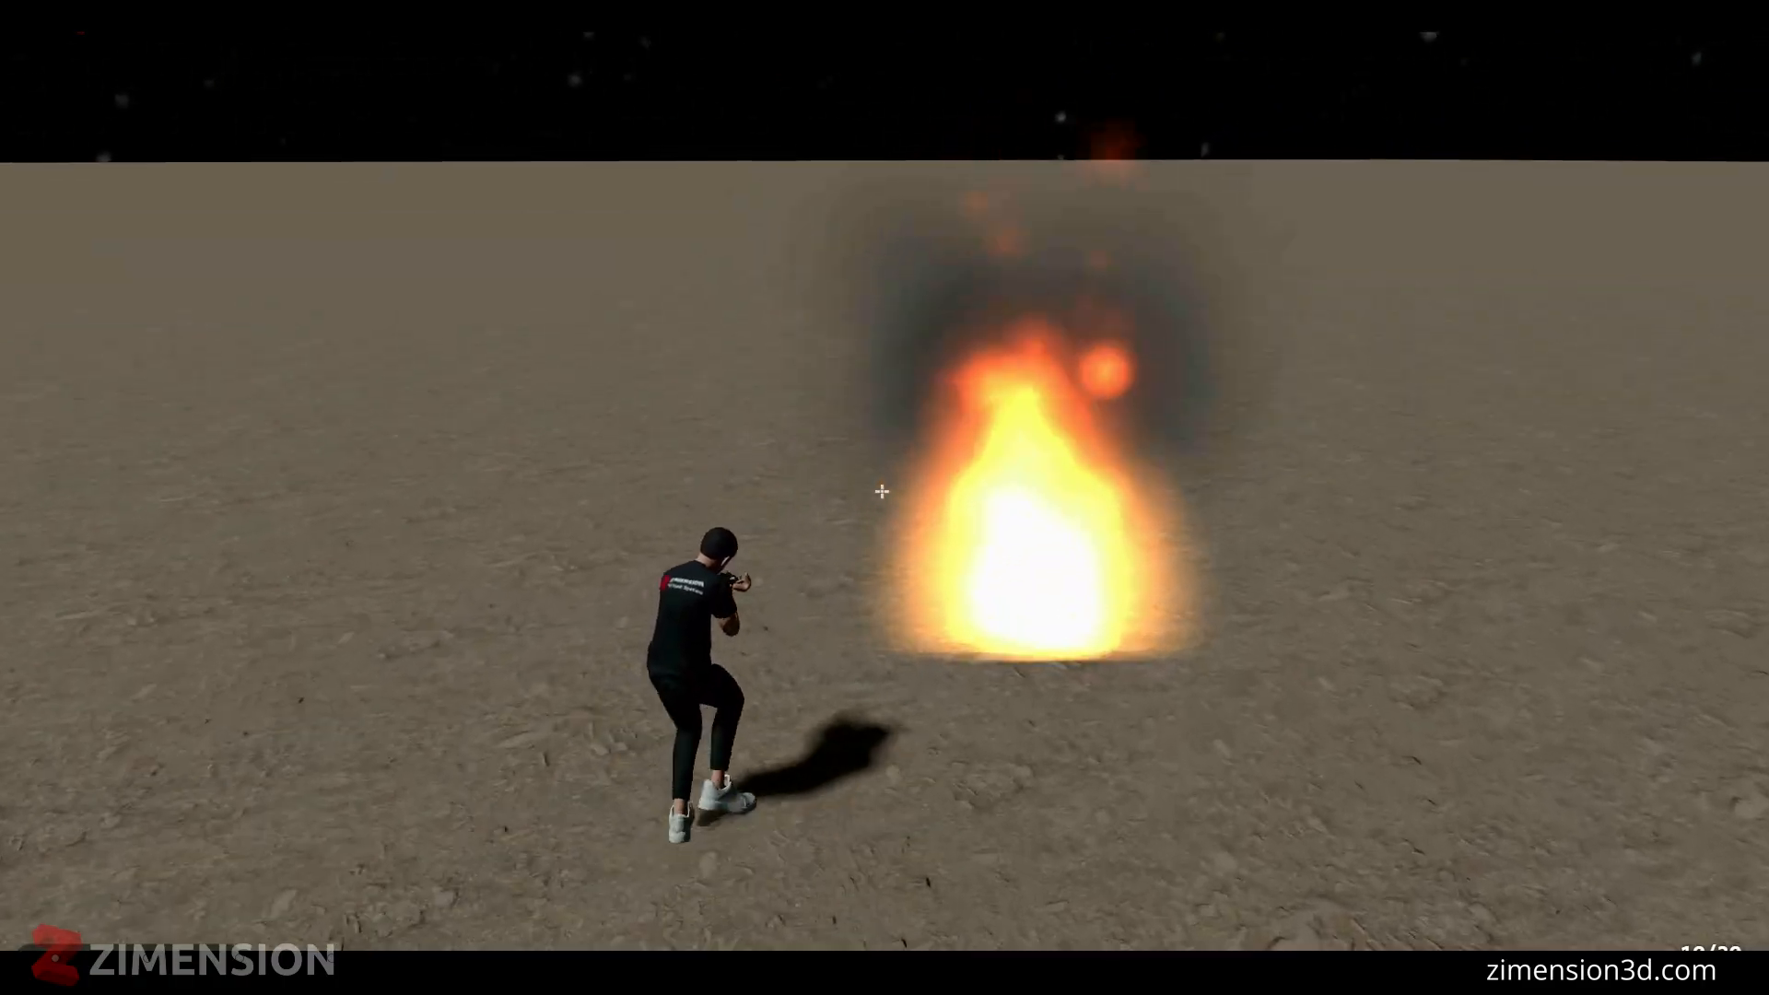
pyautogui.press('Escape')
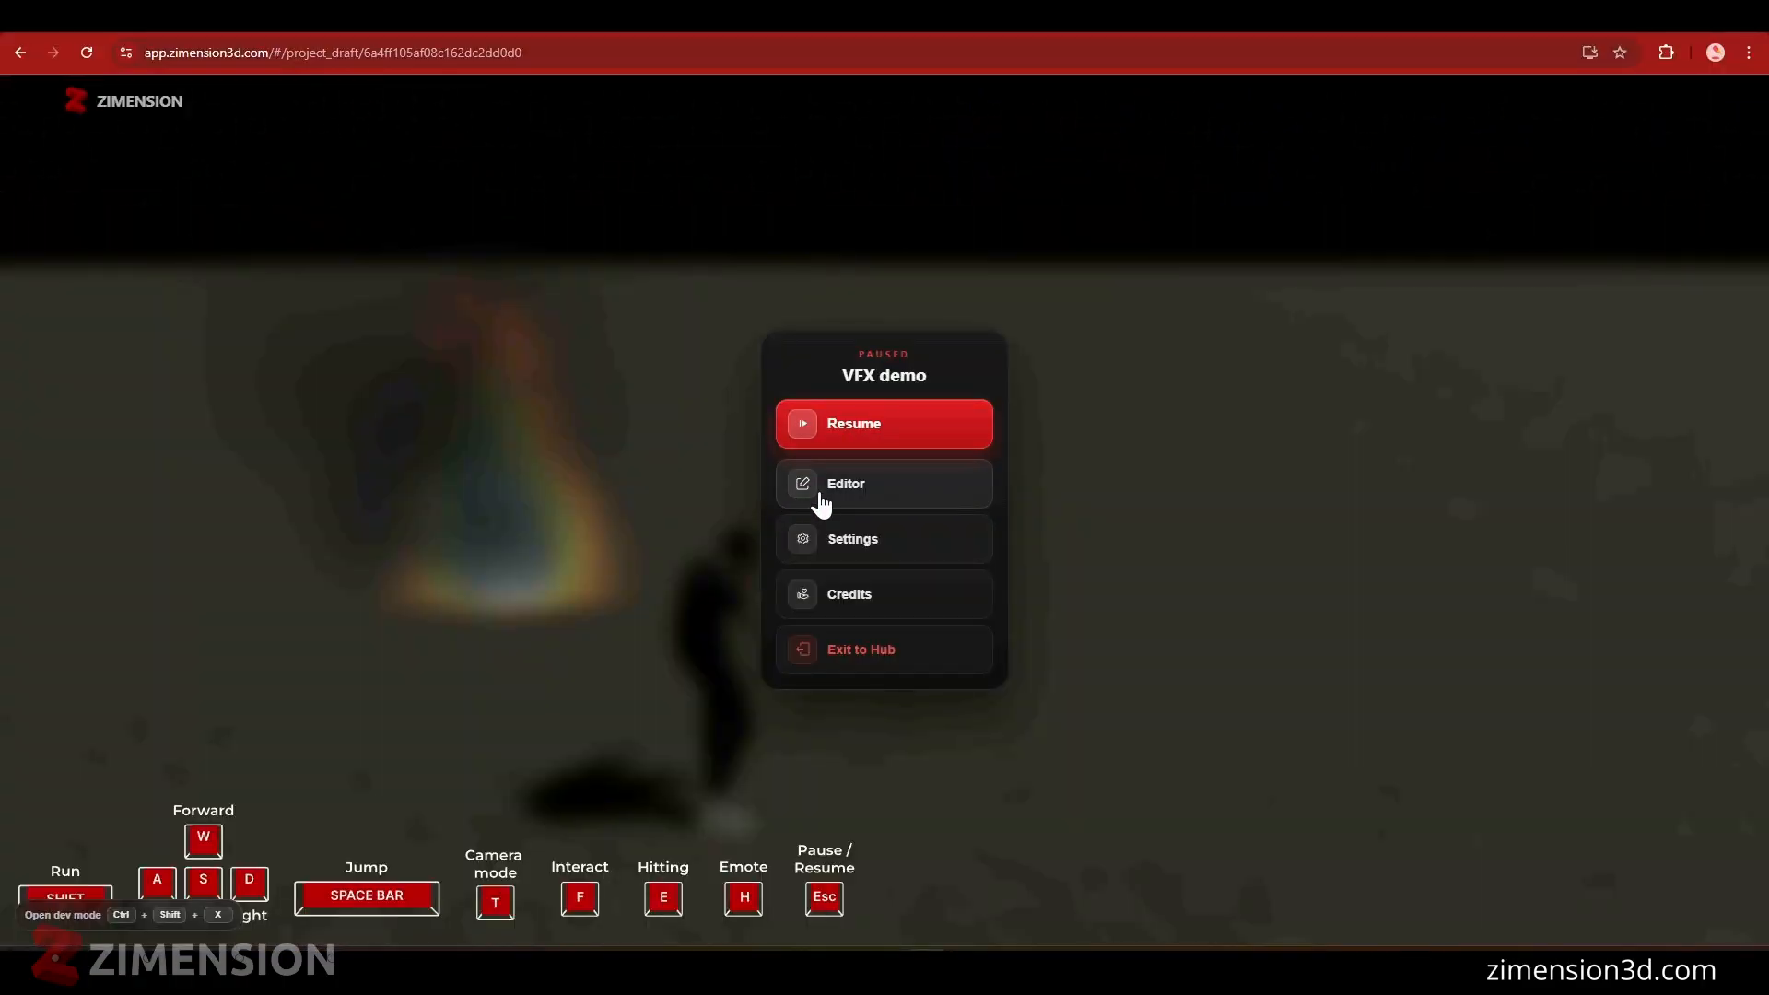
pyautogui.click(823, 485)
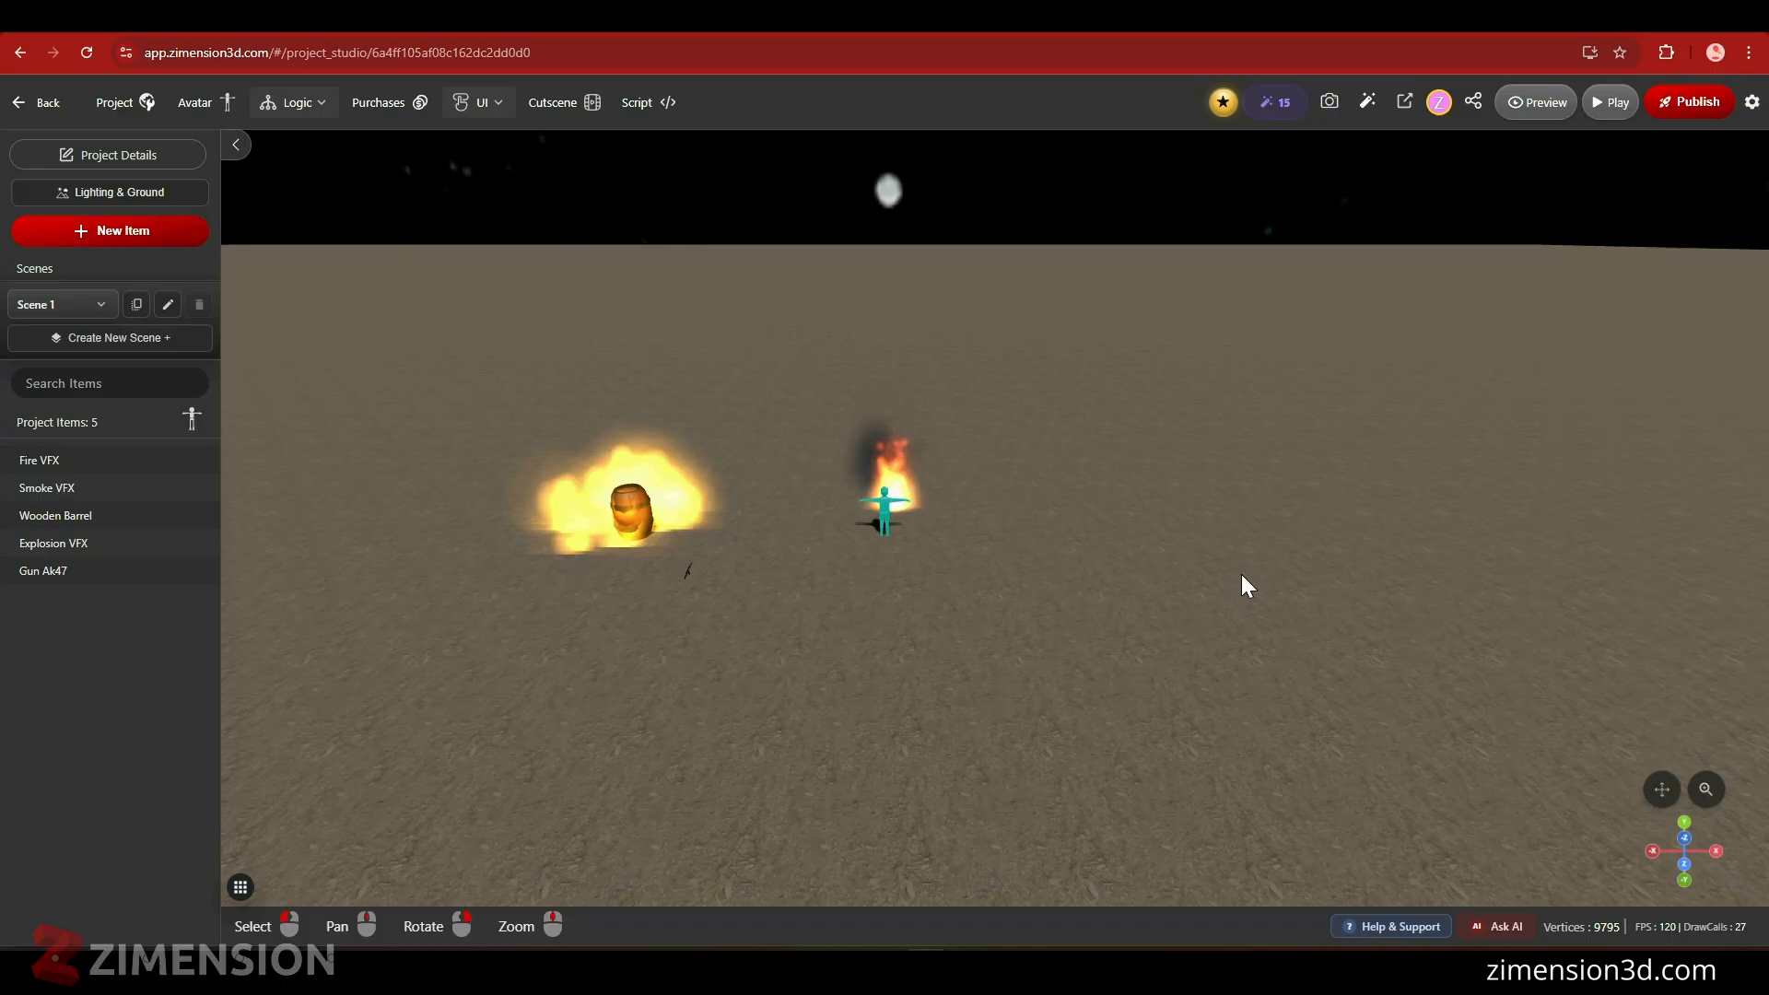
# - Add a Magic Aura effect from the VFX library, playing On Start
pyautogui.click(95, 232)
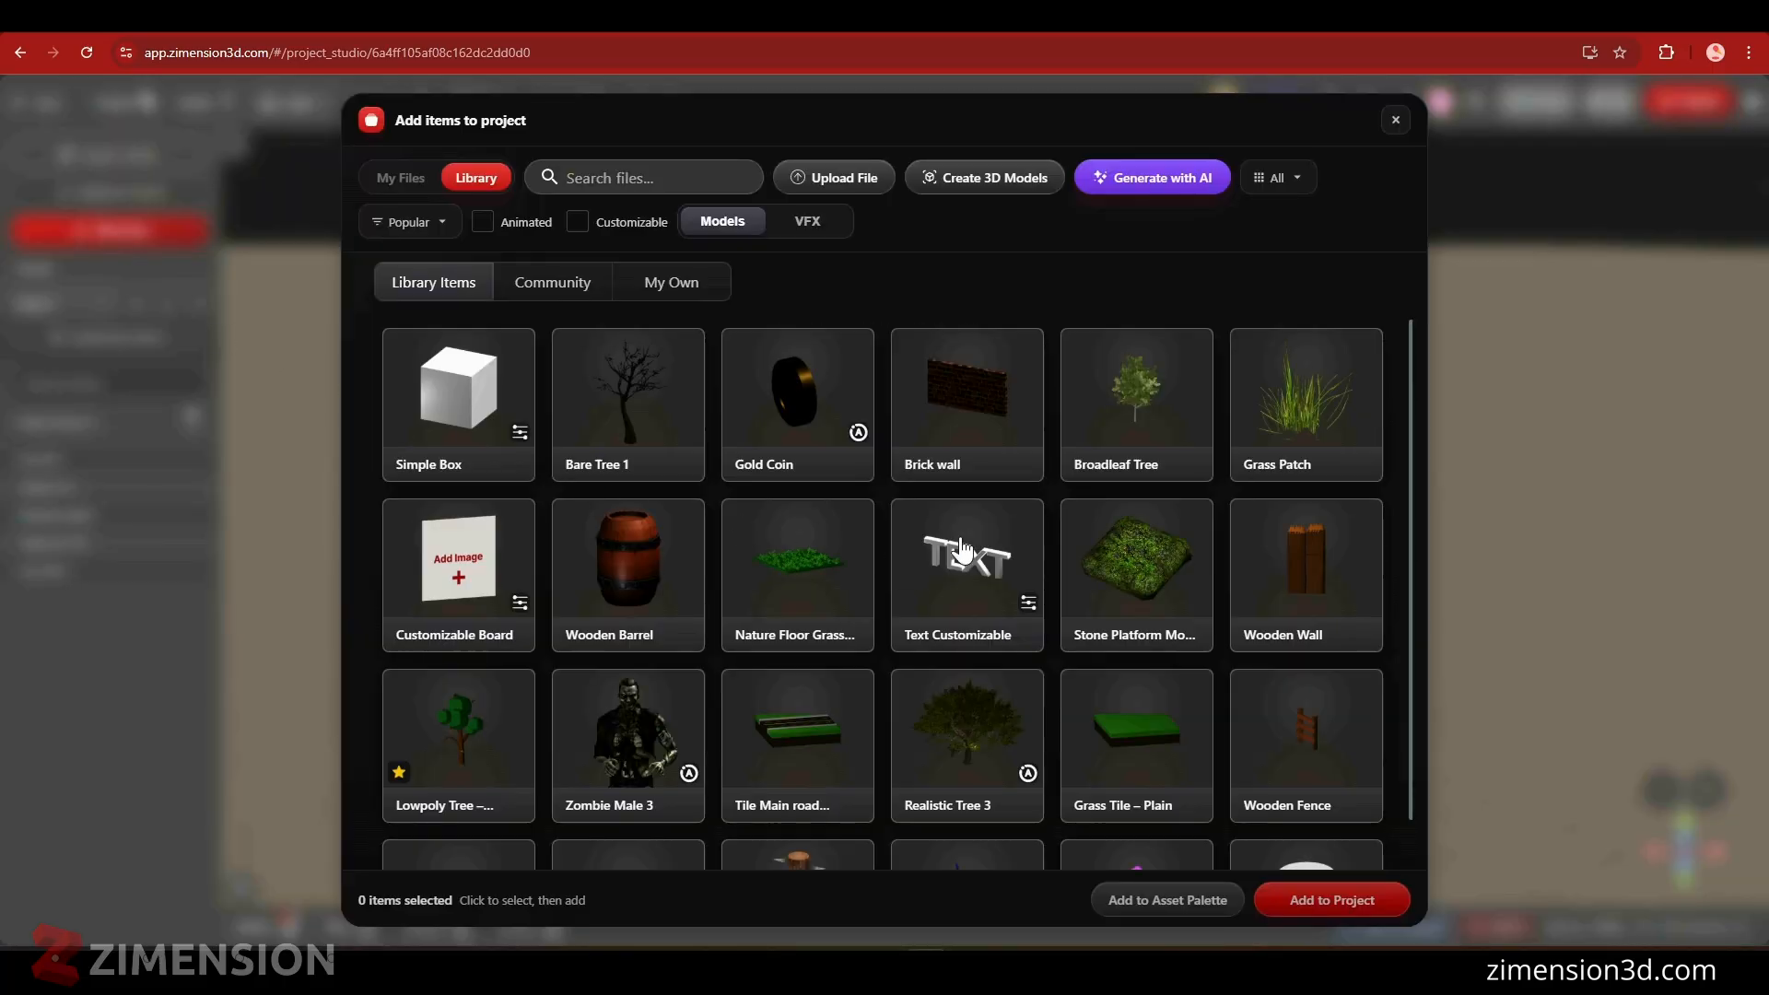
pyautogui.click(808, 223)
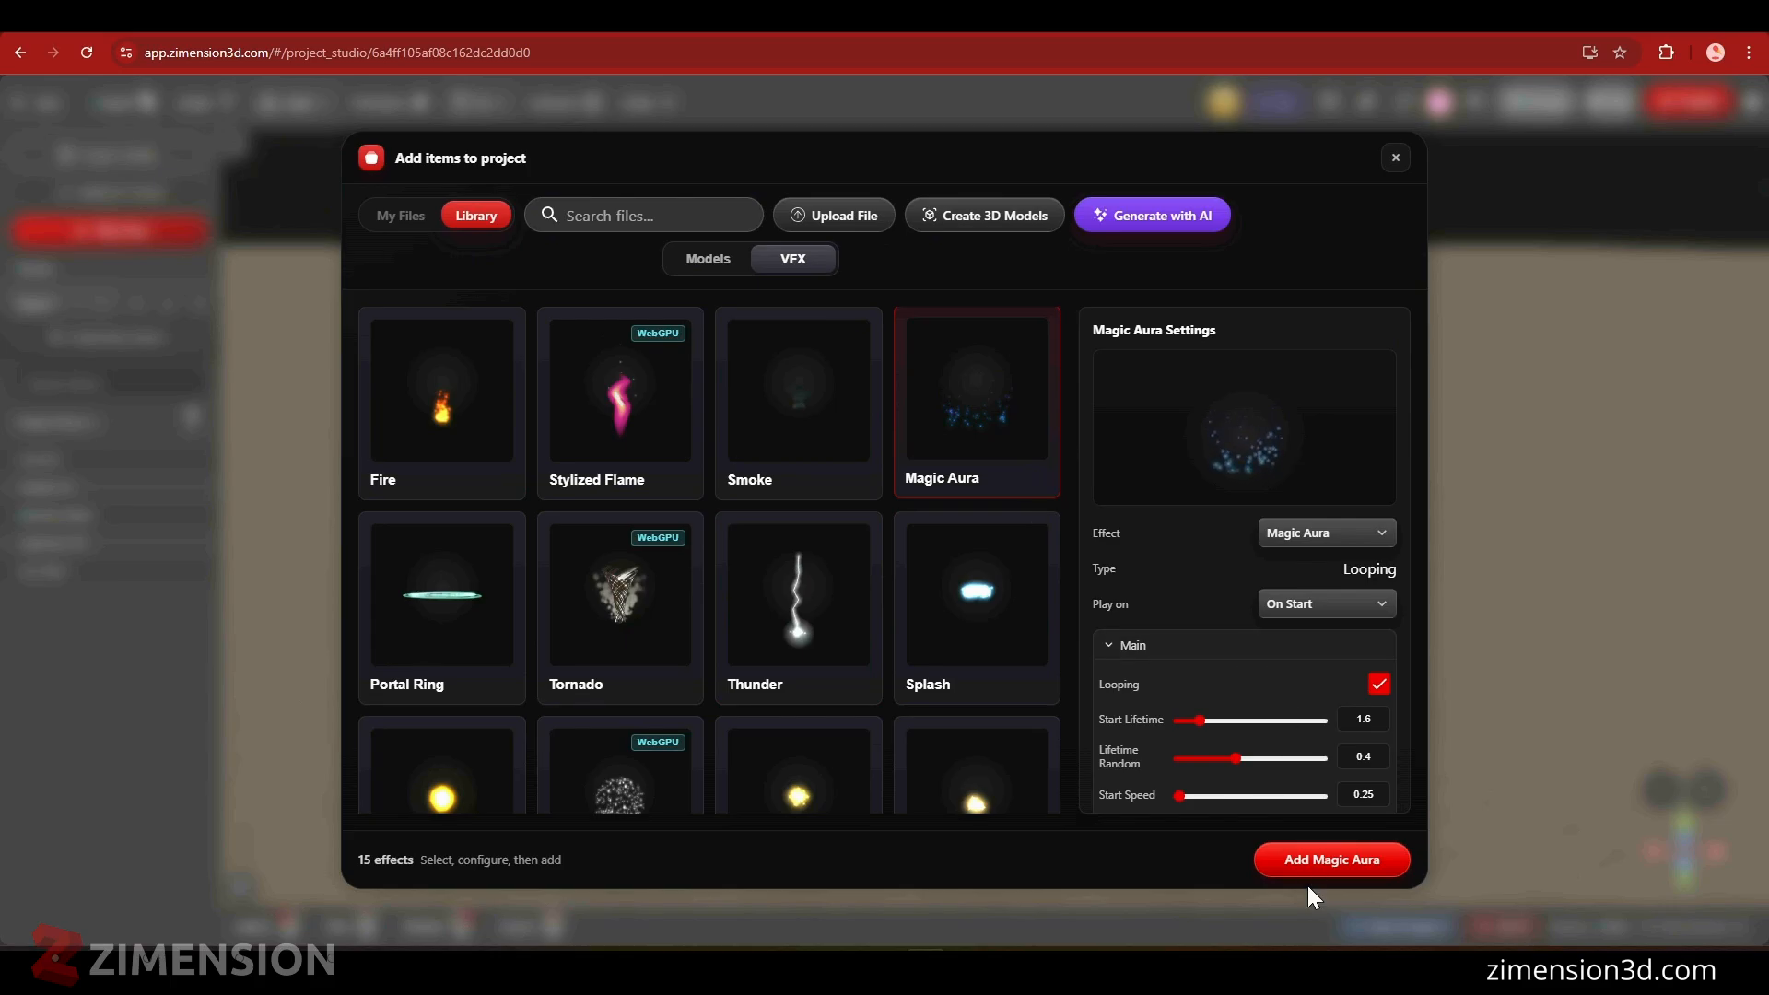
pyautogui.click(1316, 864)
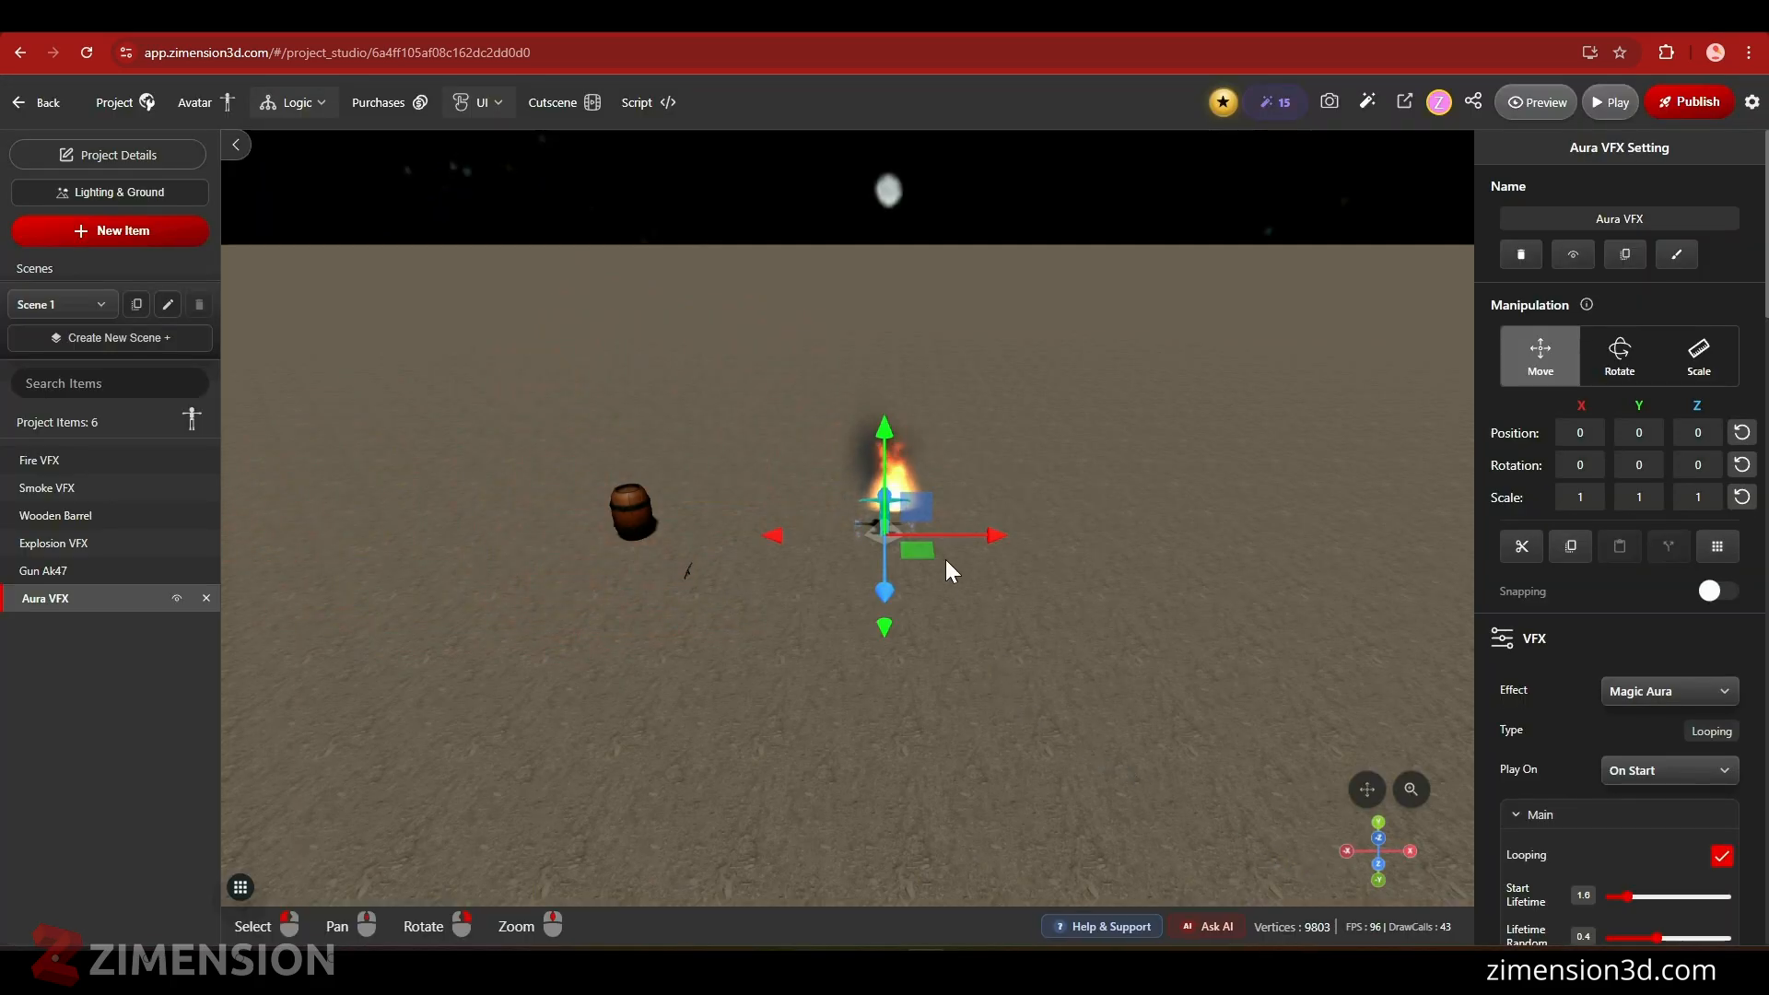
# - Move the Aura VFX to about X 3.974, Z 4.565 on the open ground and set its Start Size to 0.69
pyautogui.moveTo(977, 597); pyautogui.dragTo(941, 573)
pyautogui.moveTo(1139, 781); pyautogui.dragTo(1035, 691, button='middle')
pyautogui.scroll(4, 1060, 759)
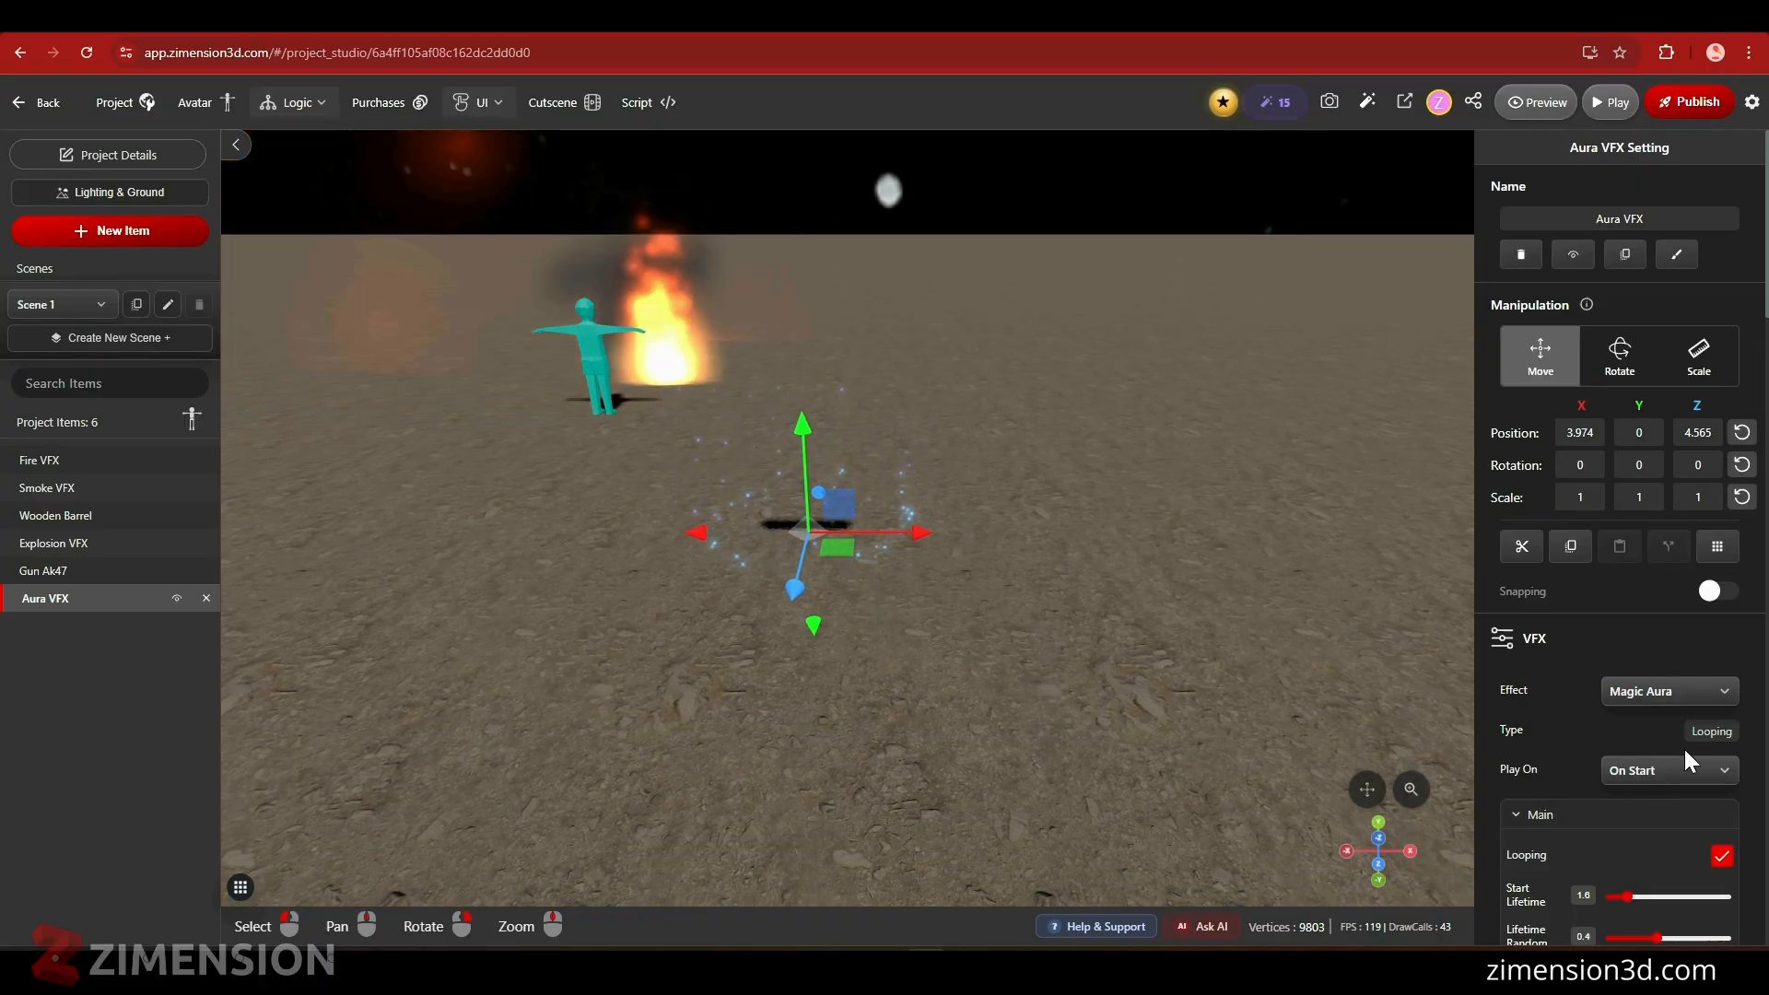
pyautogui.scroll(-4, 1684, 749)
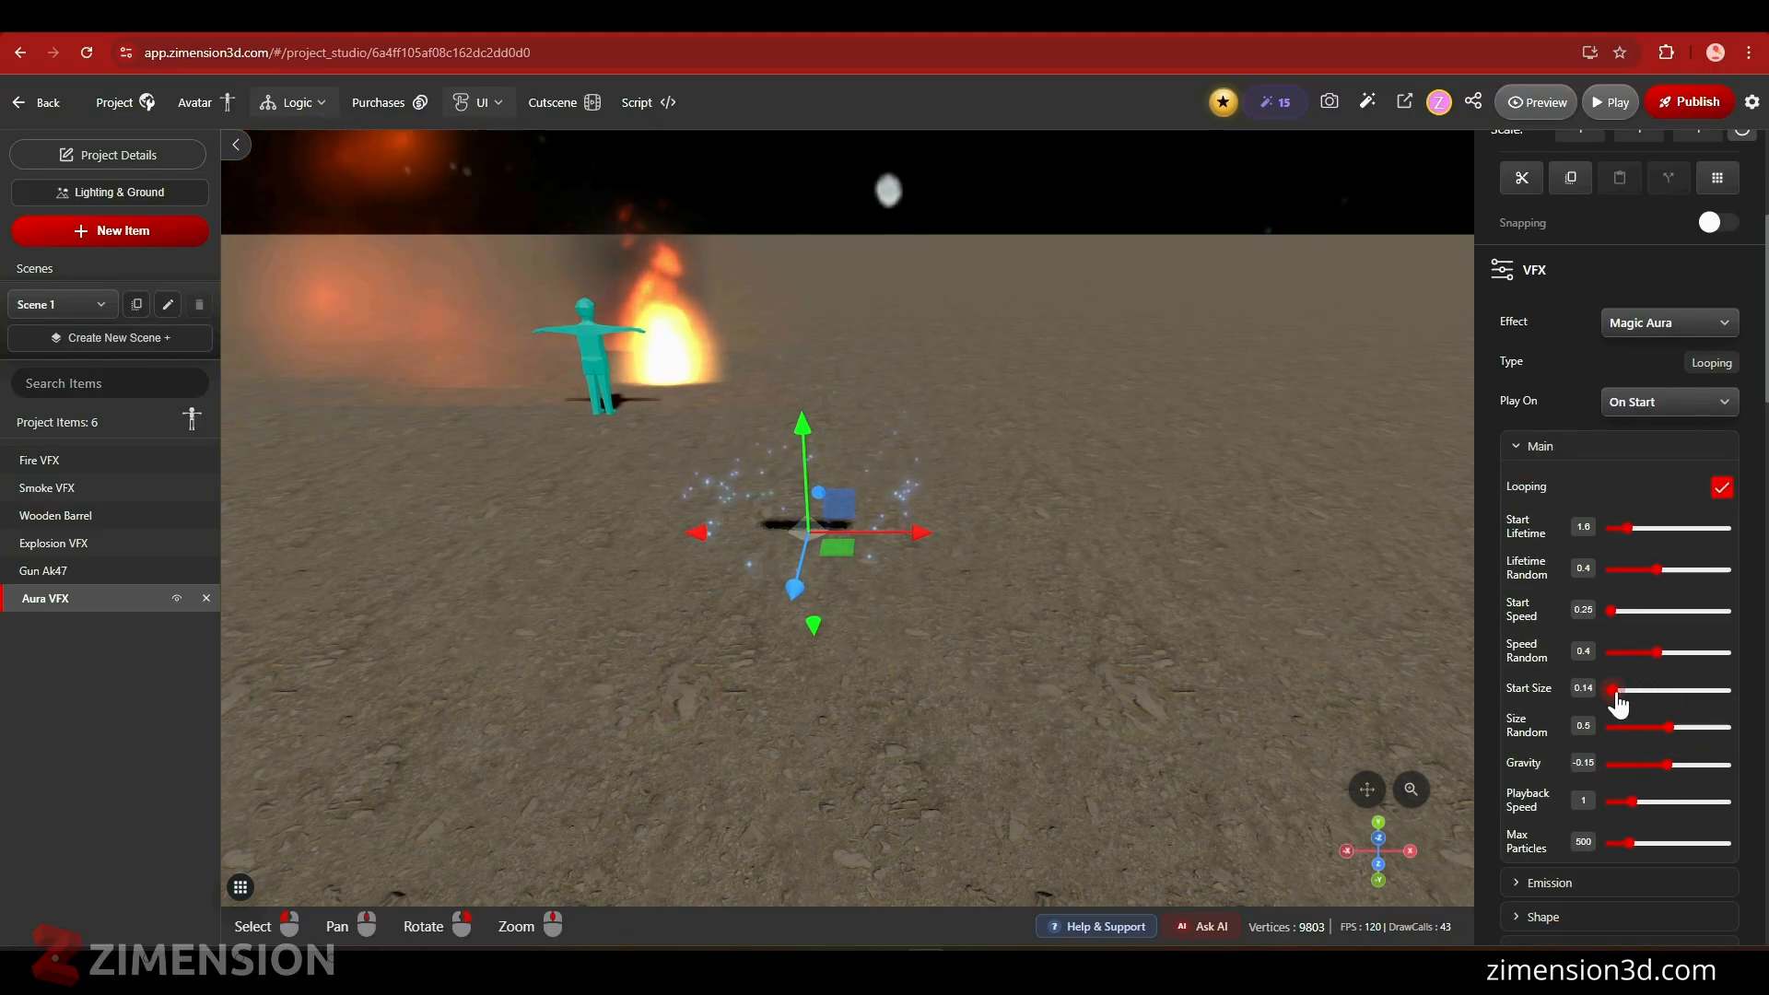
pyautogui.moveTo(1614, 691); pyautogui.dragTo(1628, 692)
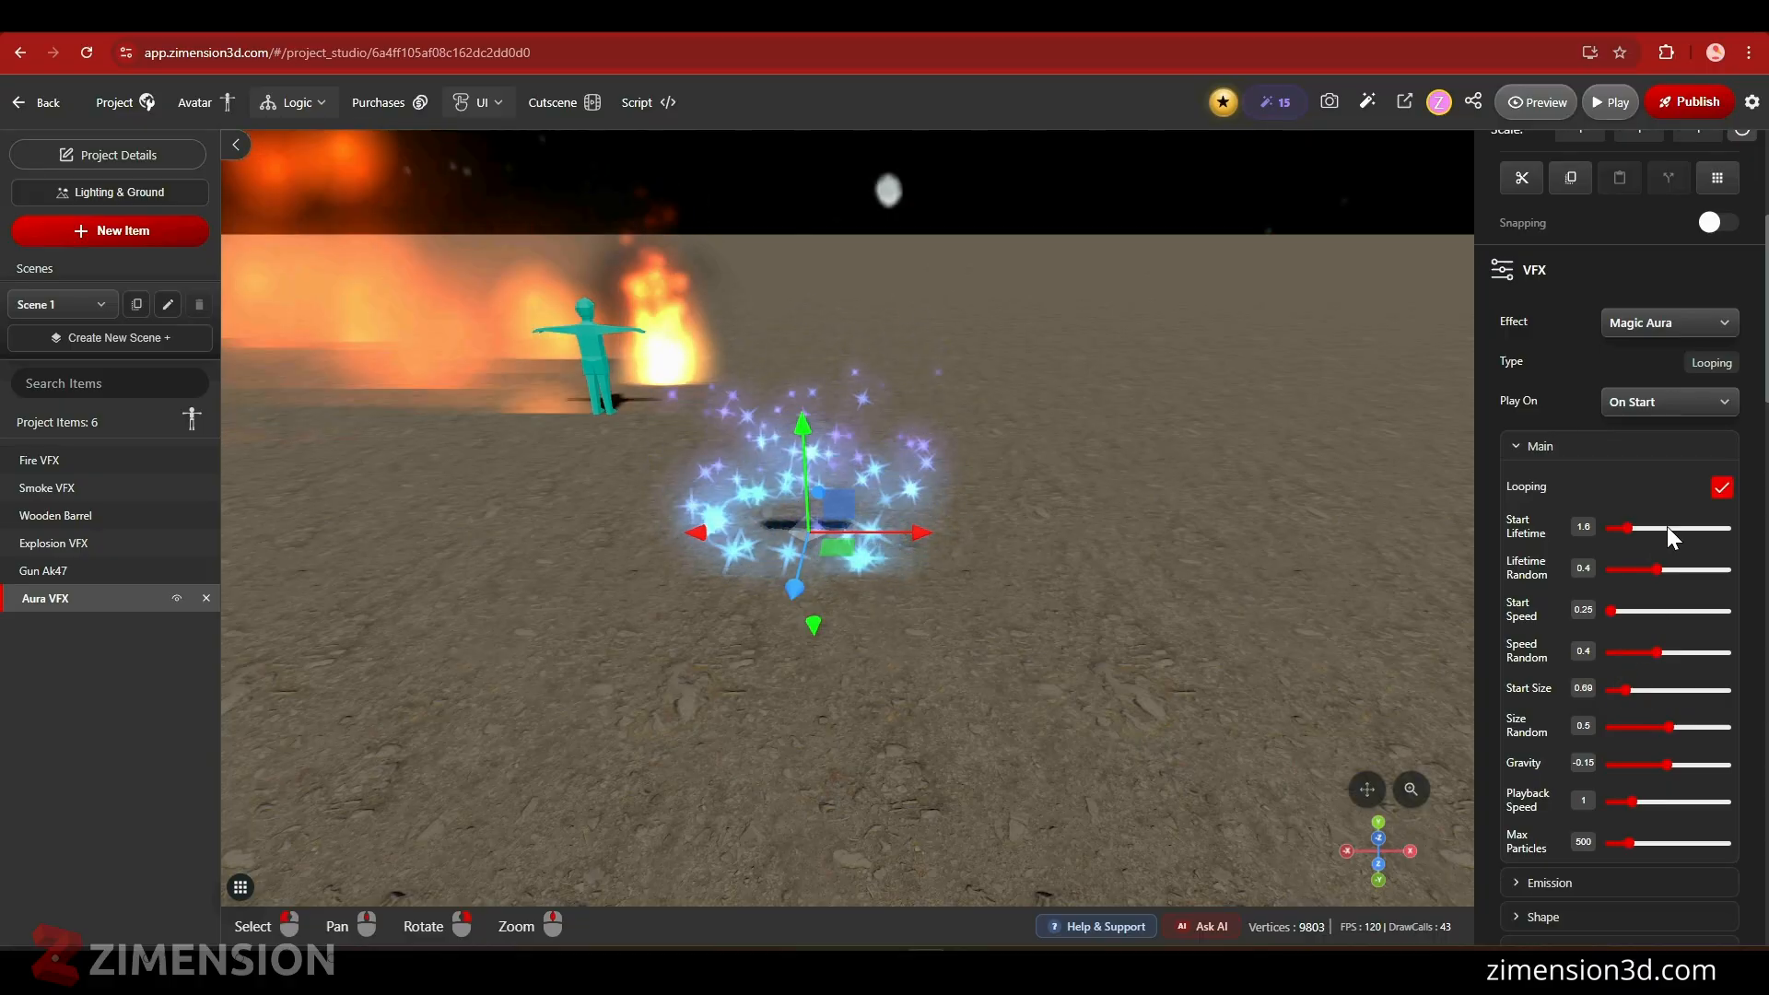
# - Set the aura's Color over Lifetime to a green start color #6aff57 and a light blue end color #91d3e8
pyautogui.scroll(-5, 1667, 528)
pyautogui.click(1557, 558)
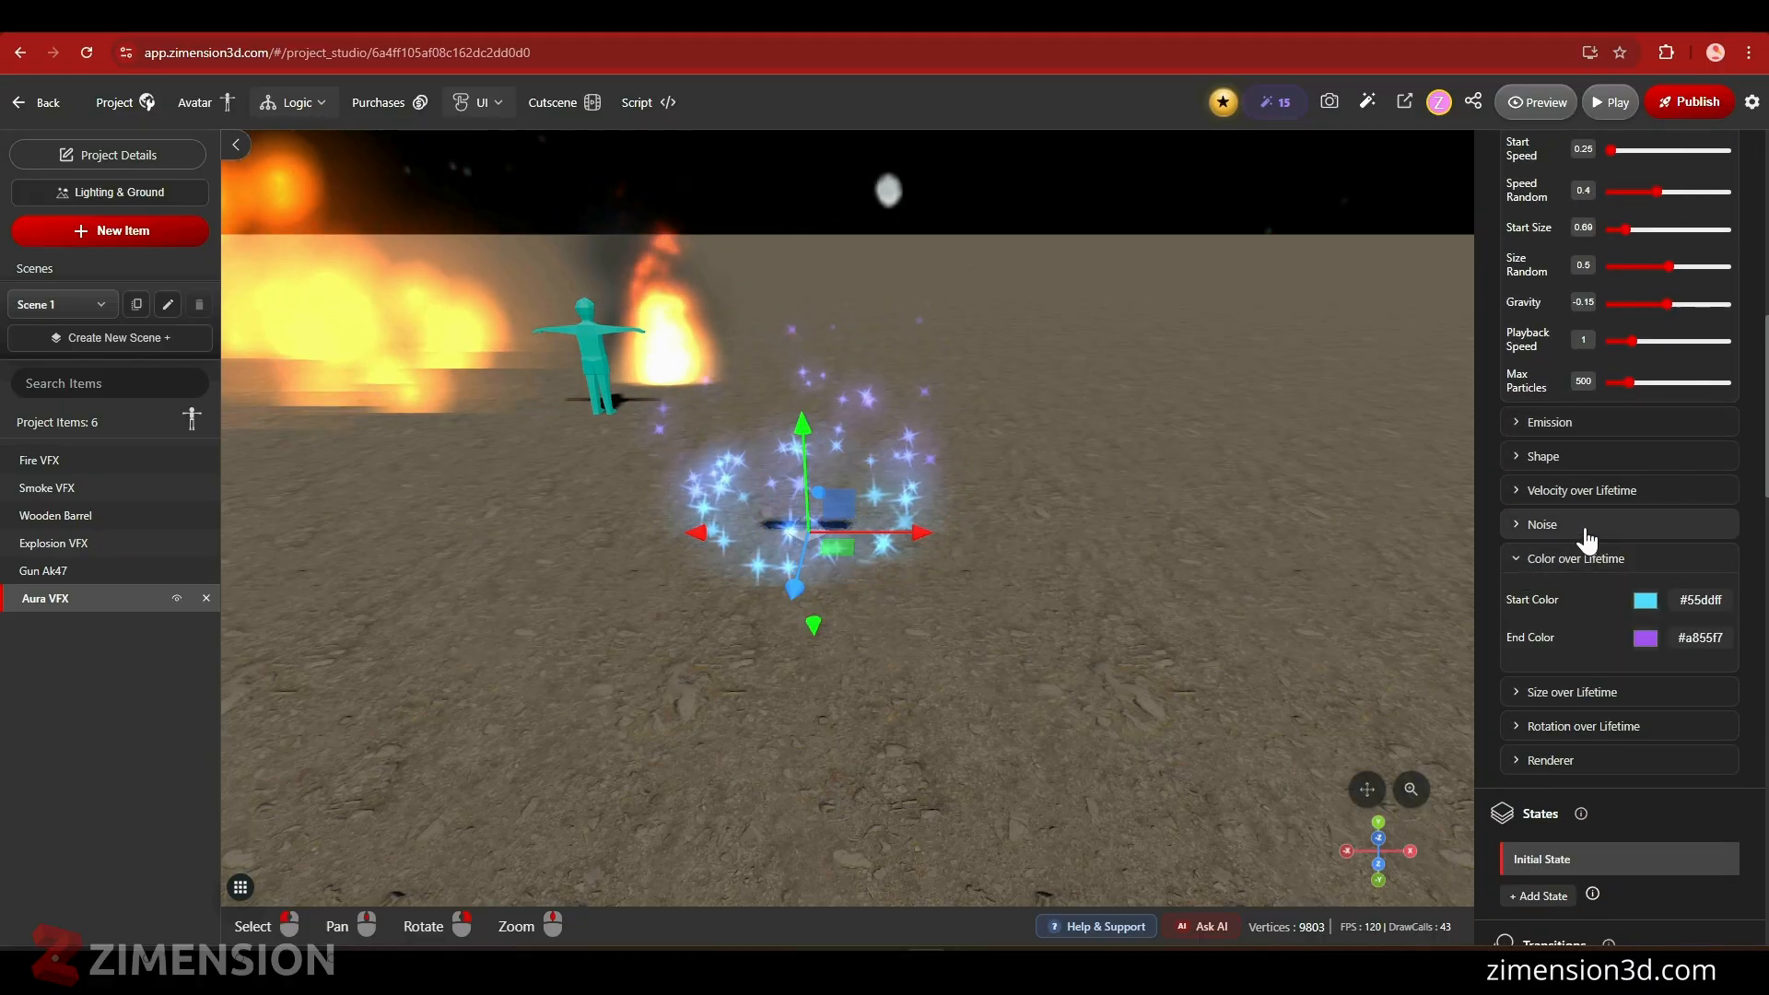
pyautogui.click(1648, 600)
pyautogui.click(1607, 761)
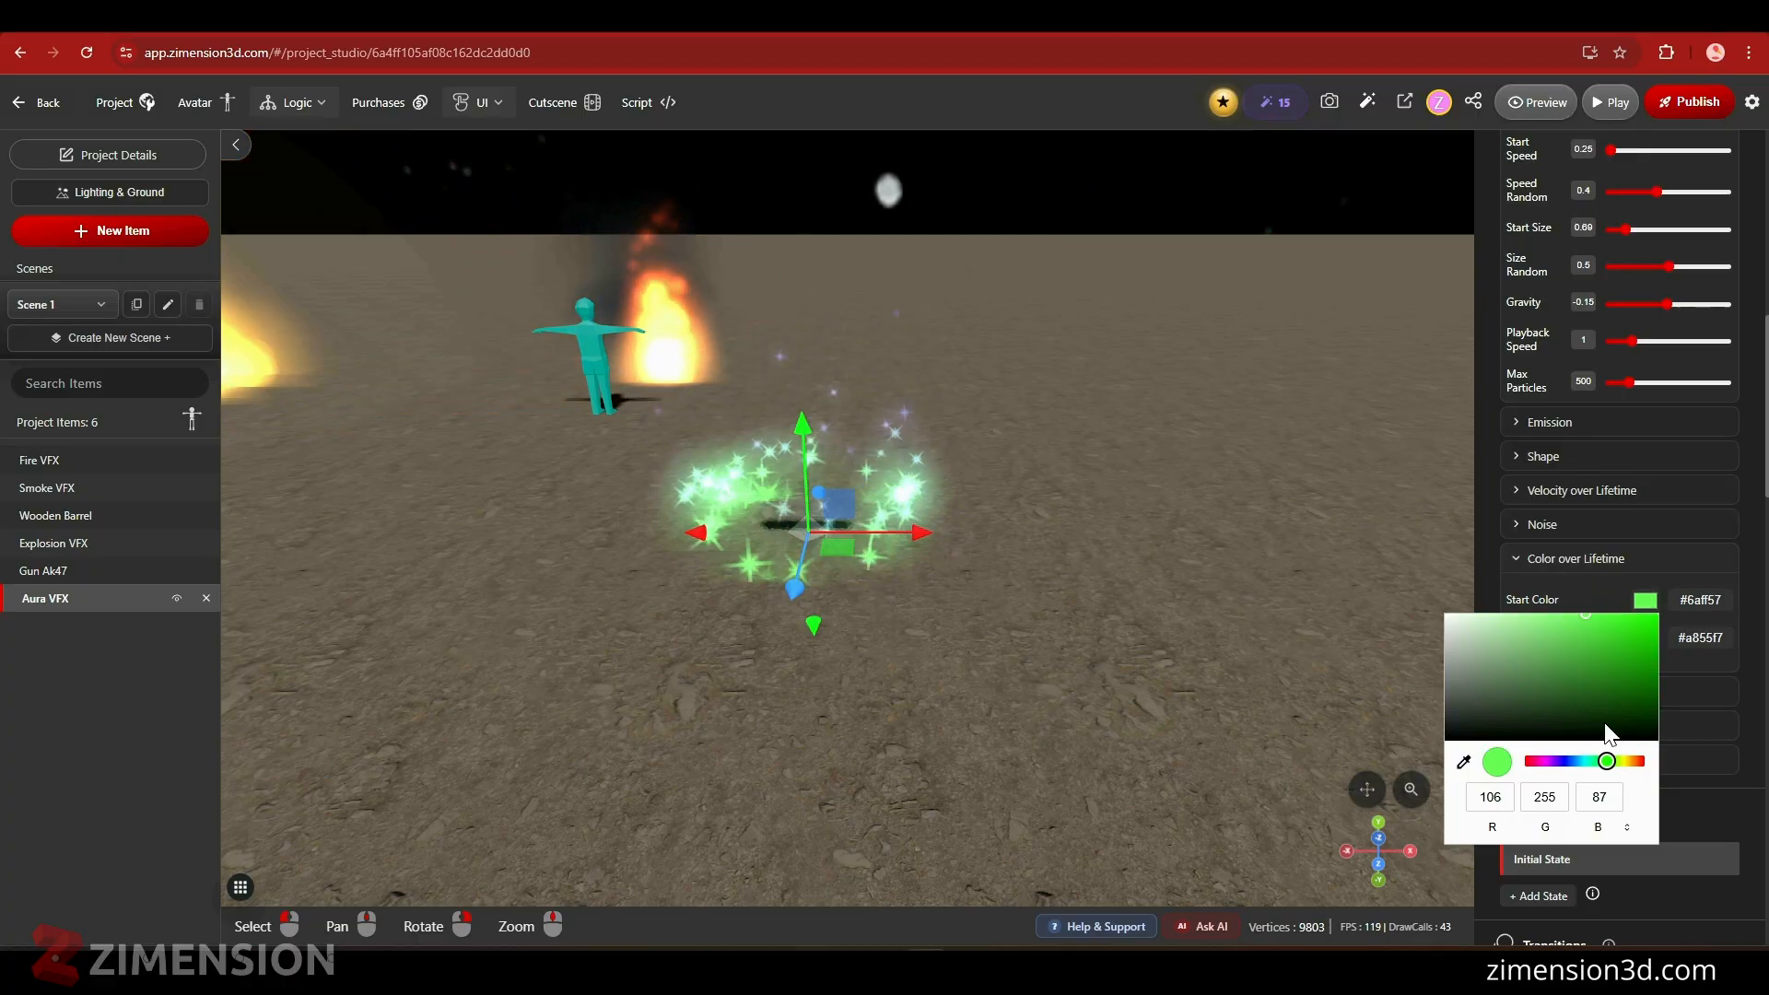
pyautogui.click(1673, 661)
pyautogui.click(1646, 638)
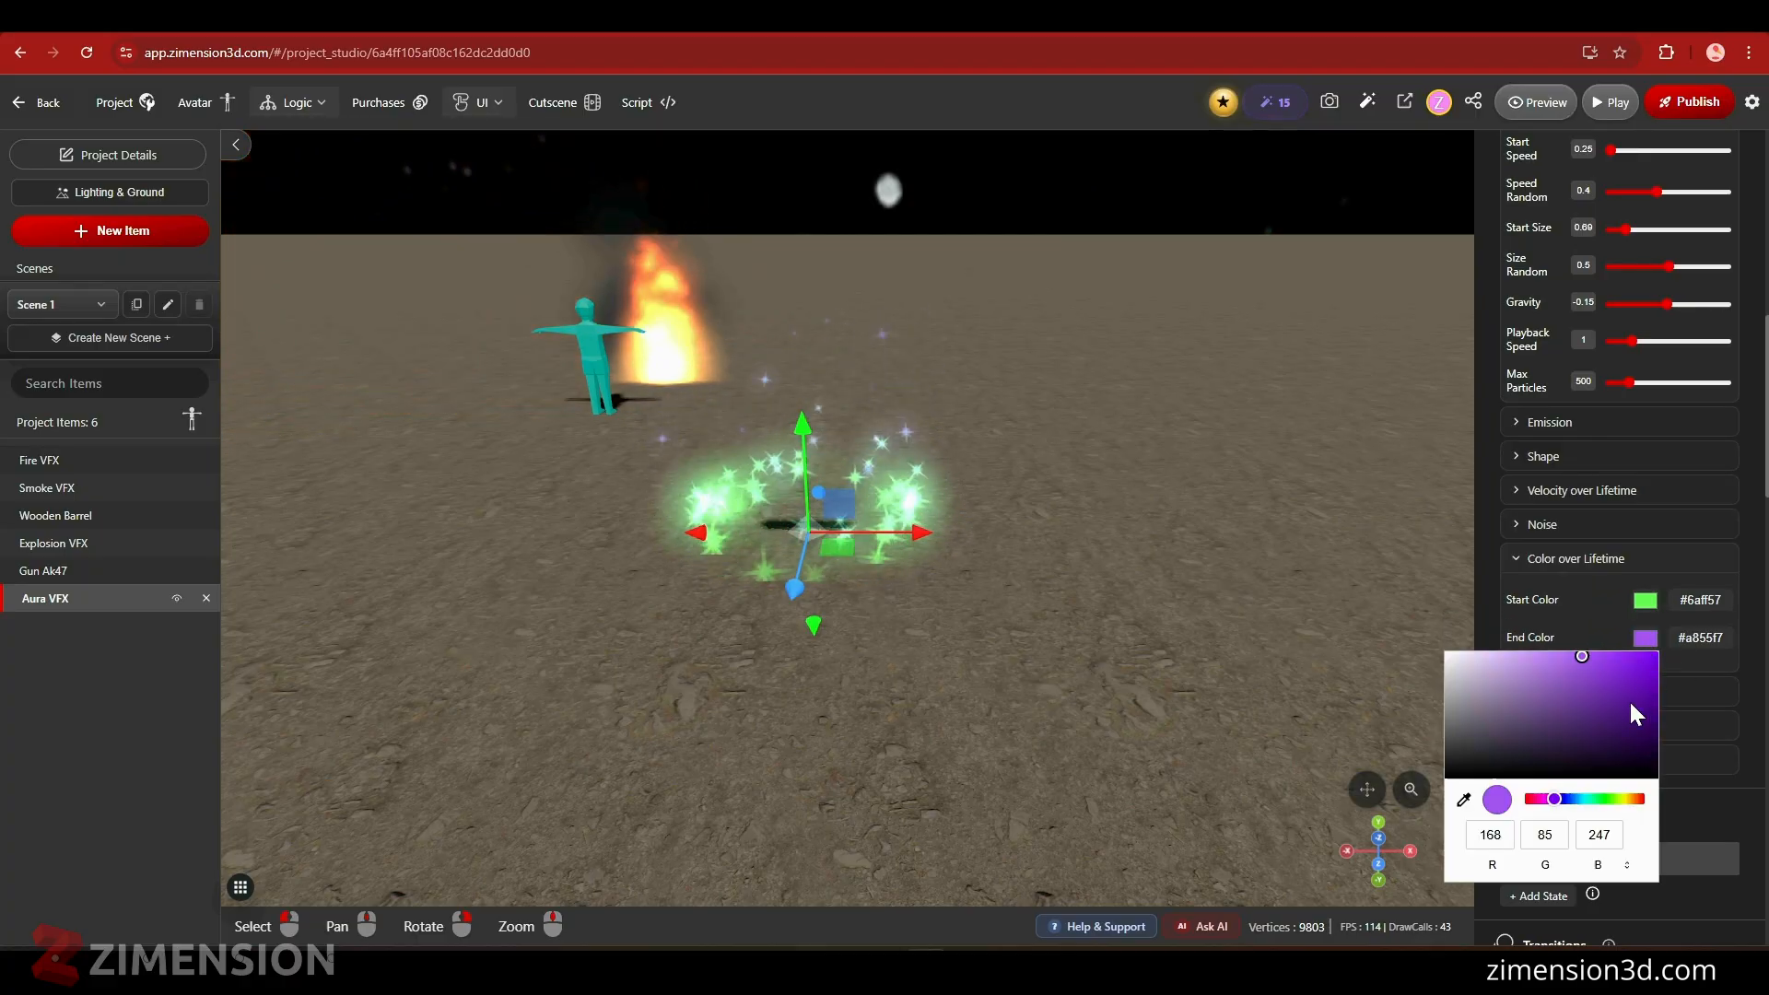
pyautogui.click(1580, 800)
pyautogui.click(1526, 664)
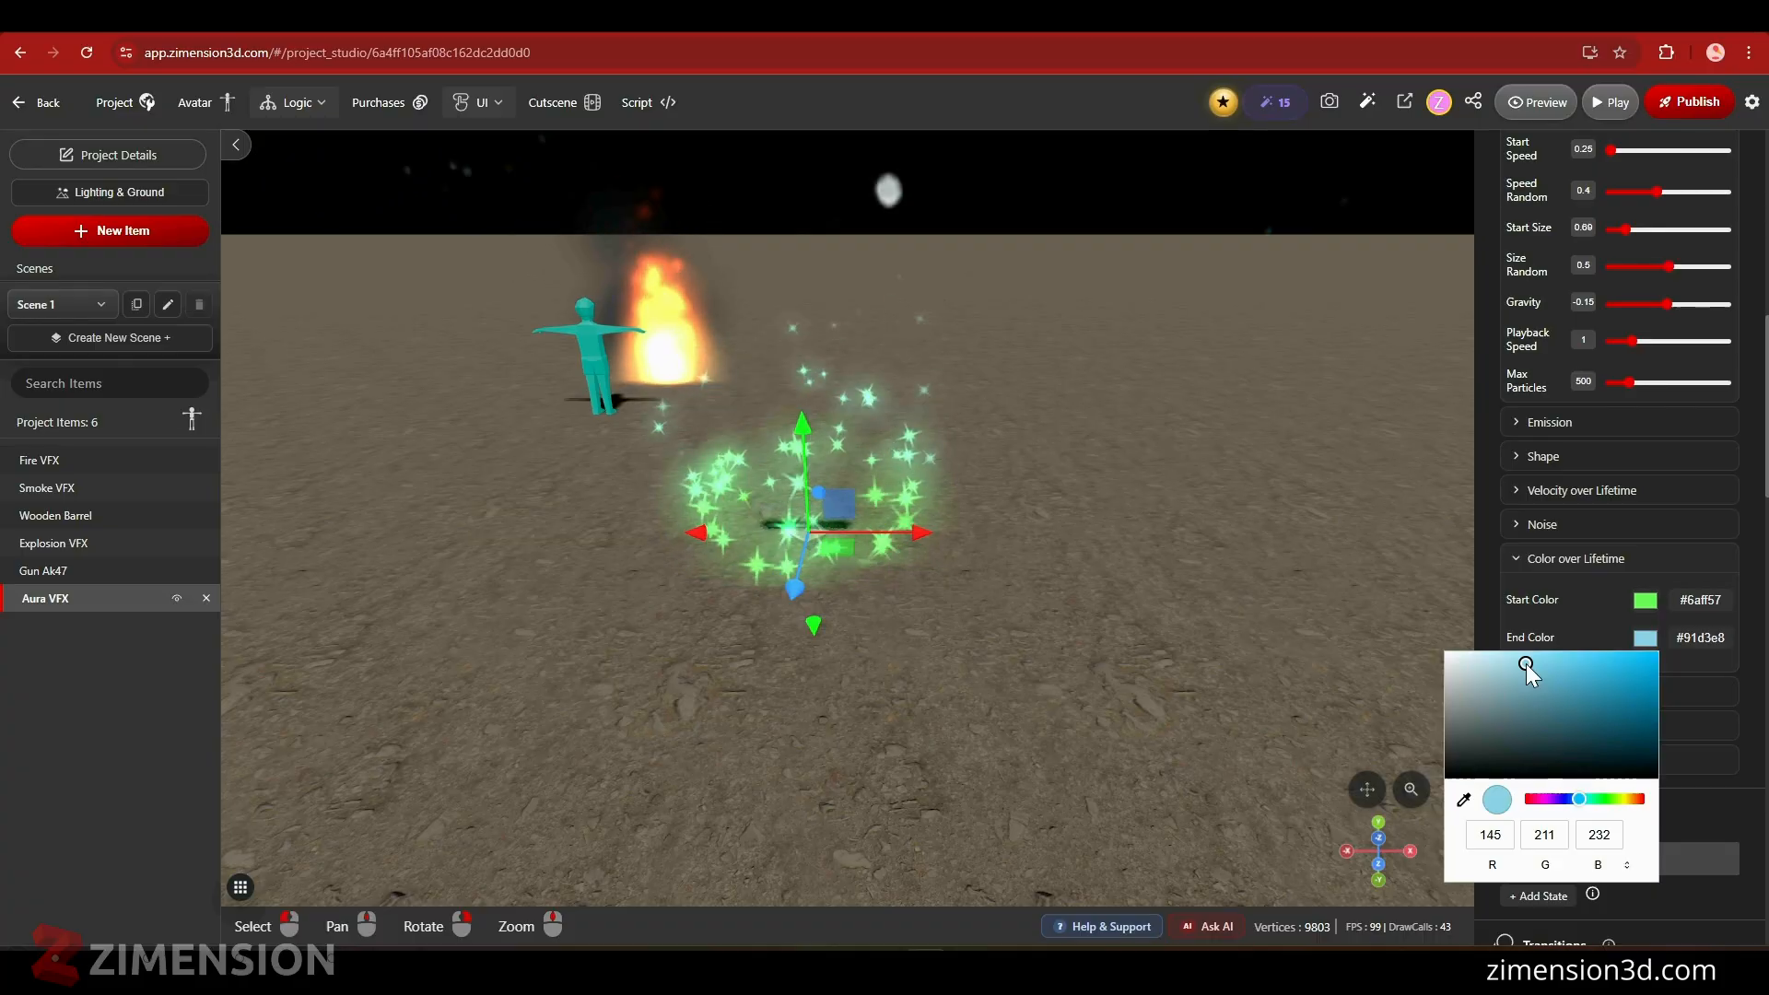
pyautogui.click(1738, 805)
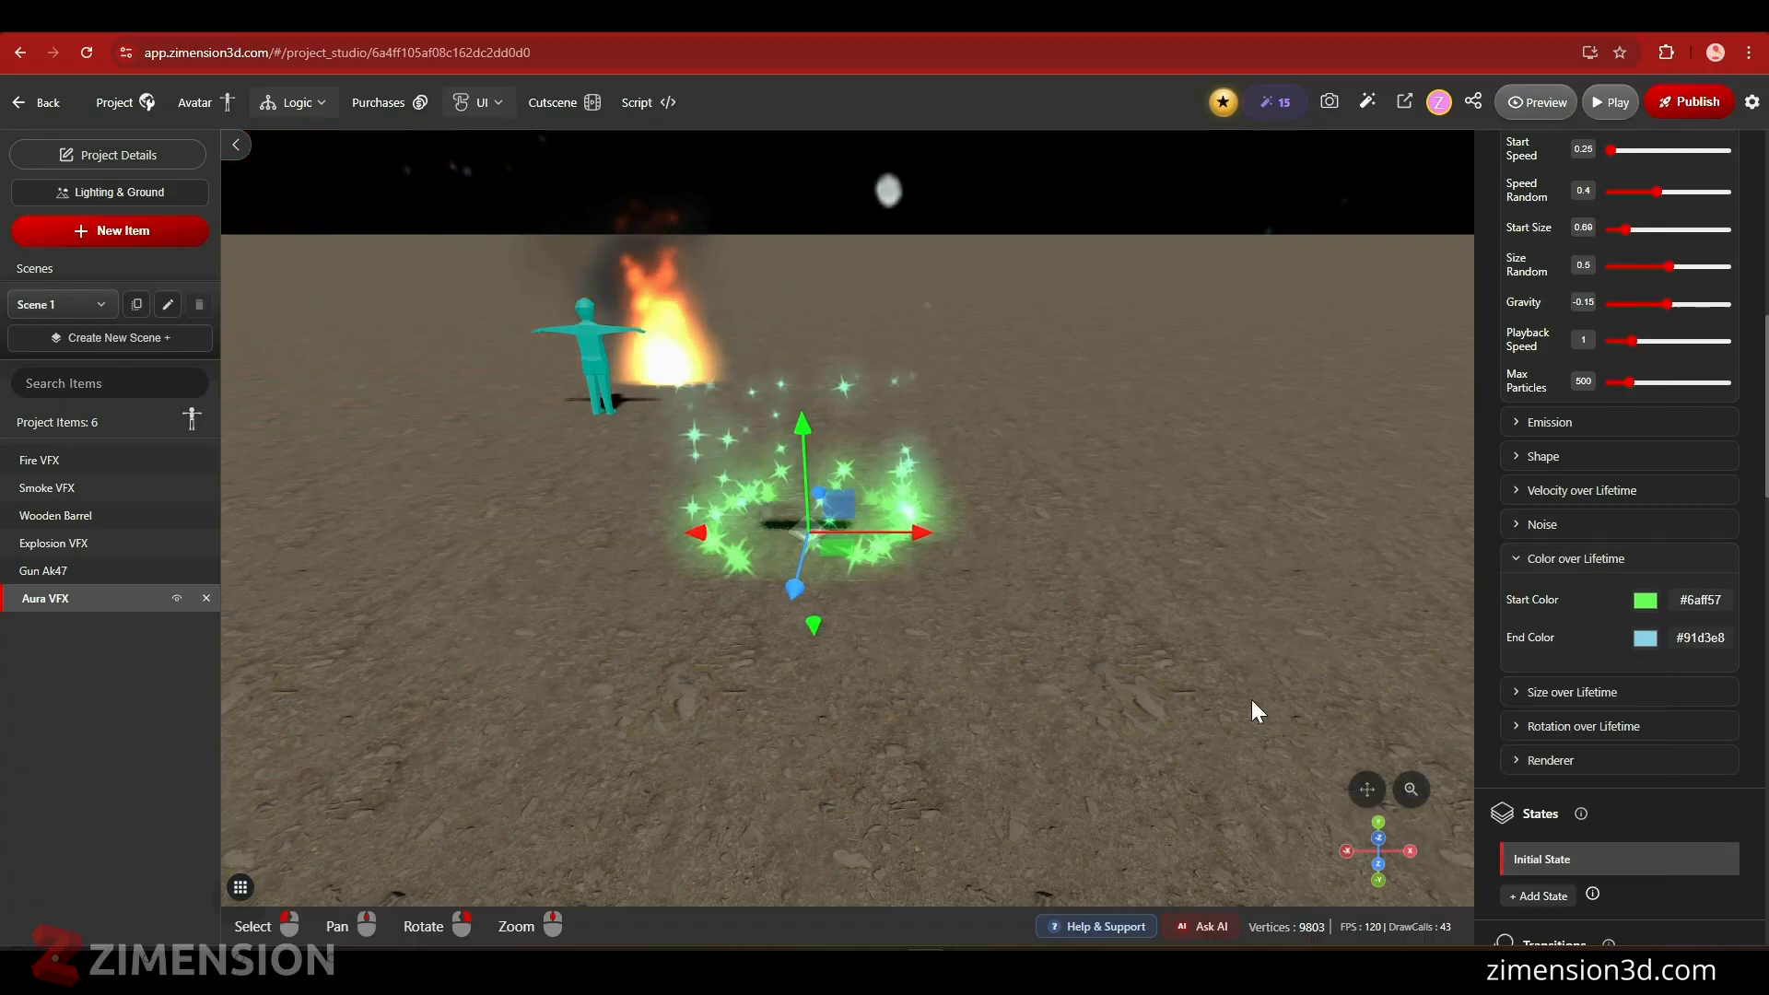
pyautogui.moveTo(1252, 699); pyautogui.dragTo(929, 664)
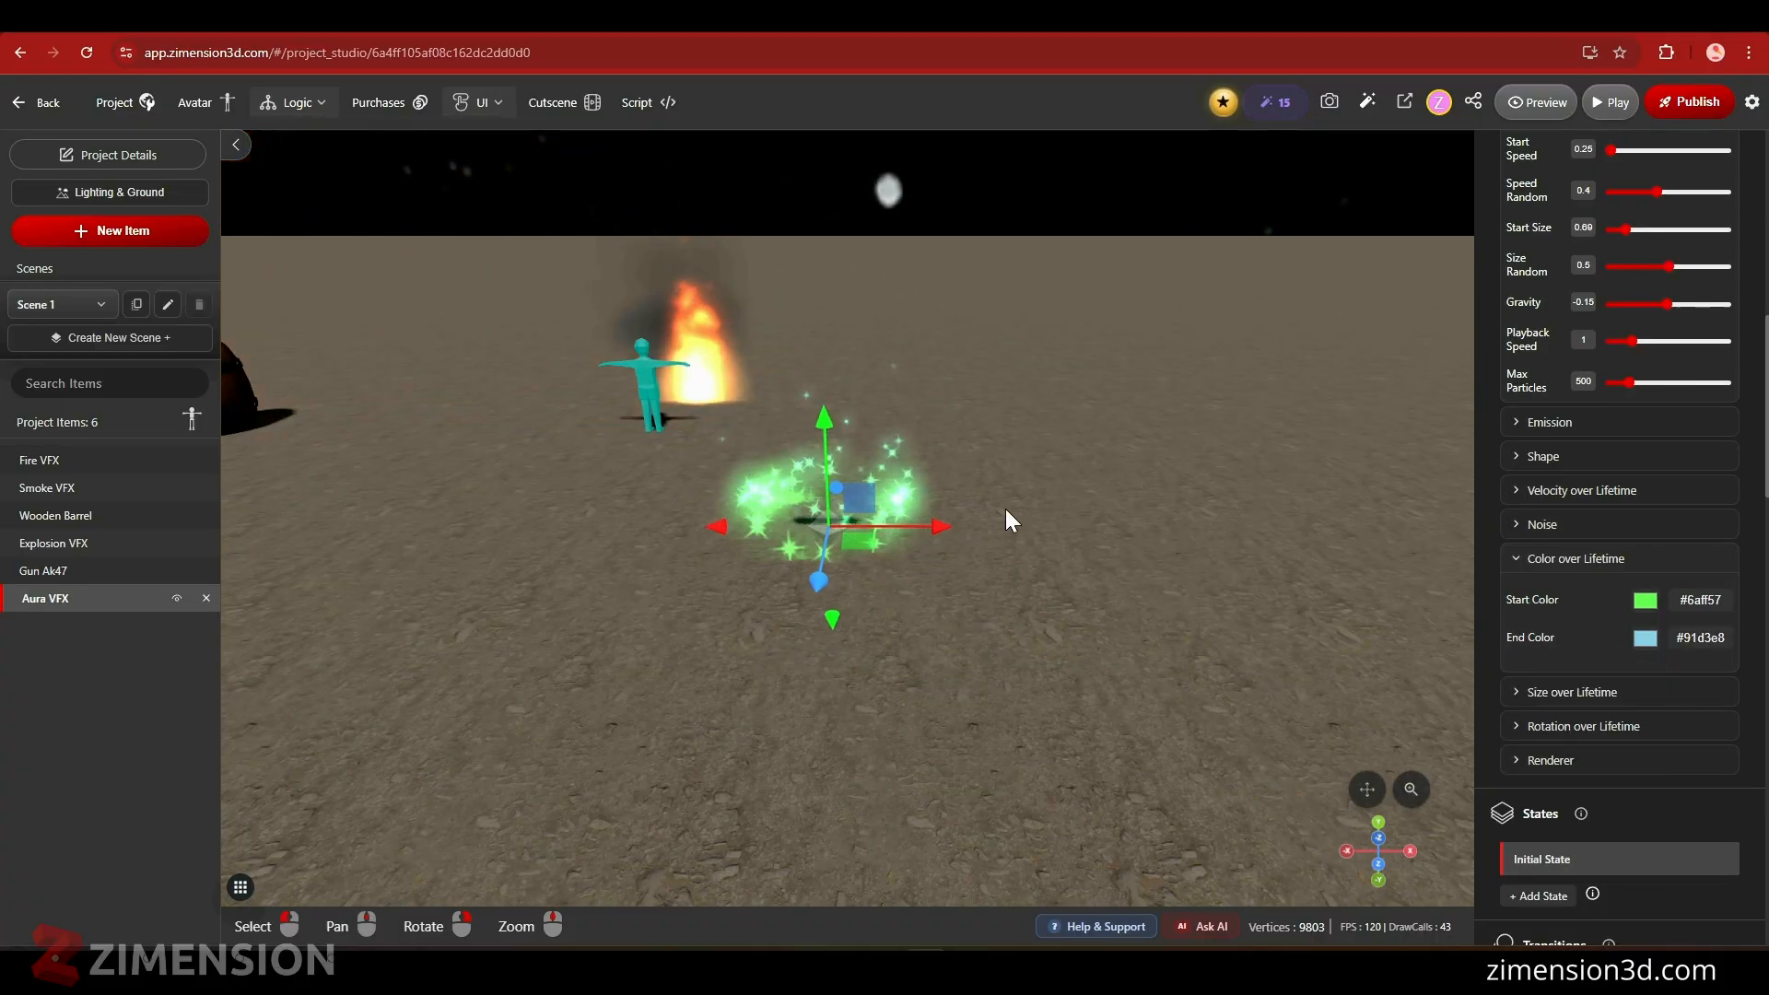
# - Search the model library for a heart and add the Heart Icon to the project
pyautogui.click(112, 235)
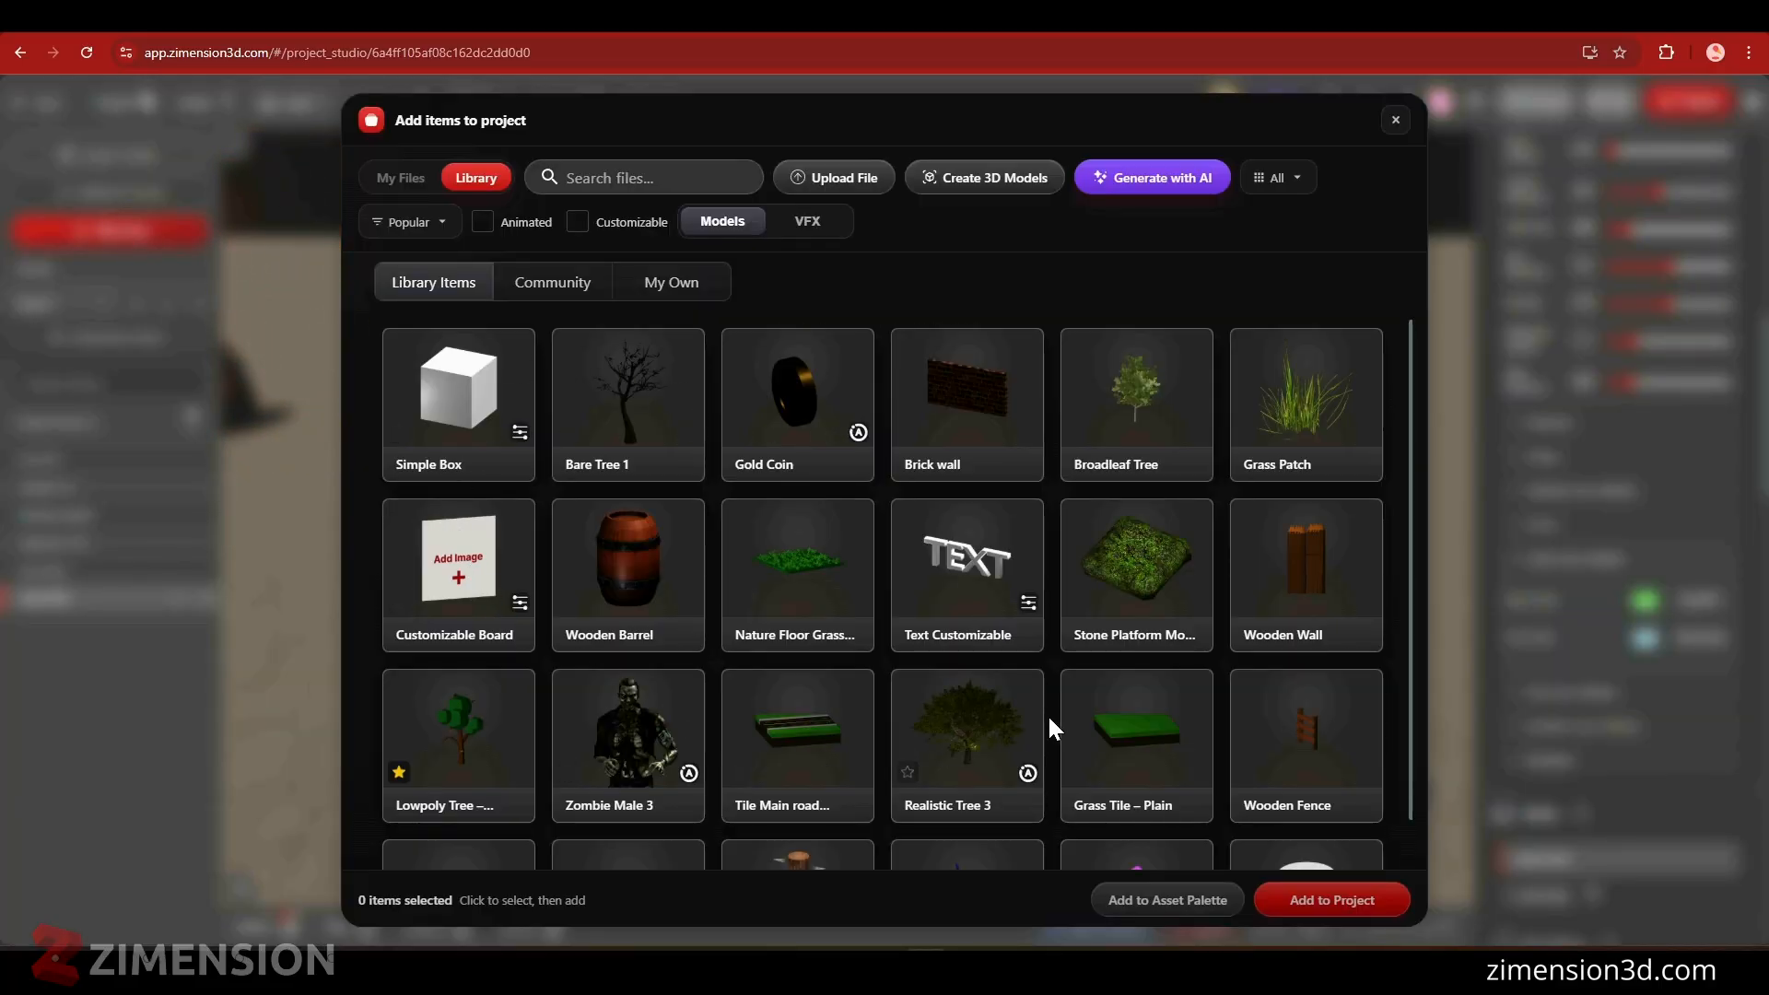
pyautogui.scroll(-2, 1051, 719)
pyautogui.scroll(-5, 1048, 710)
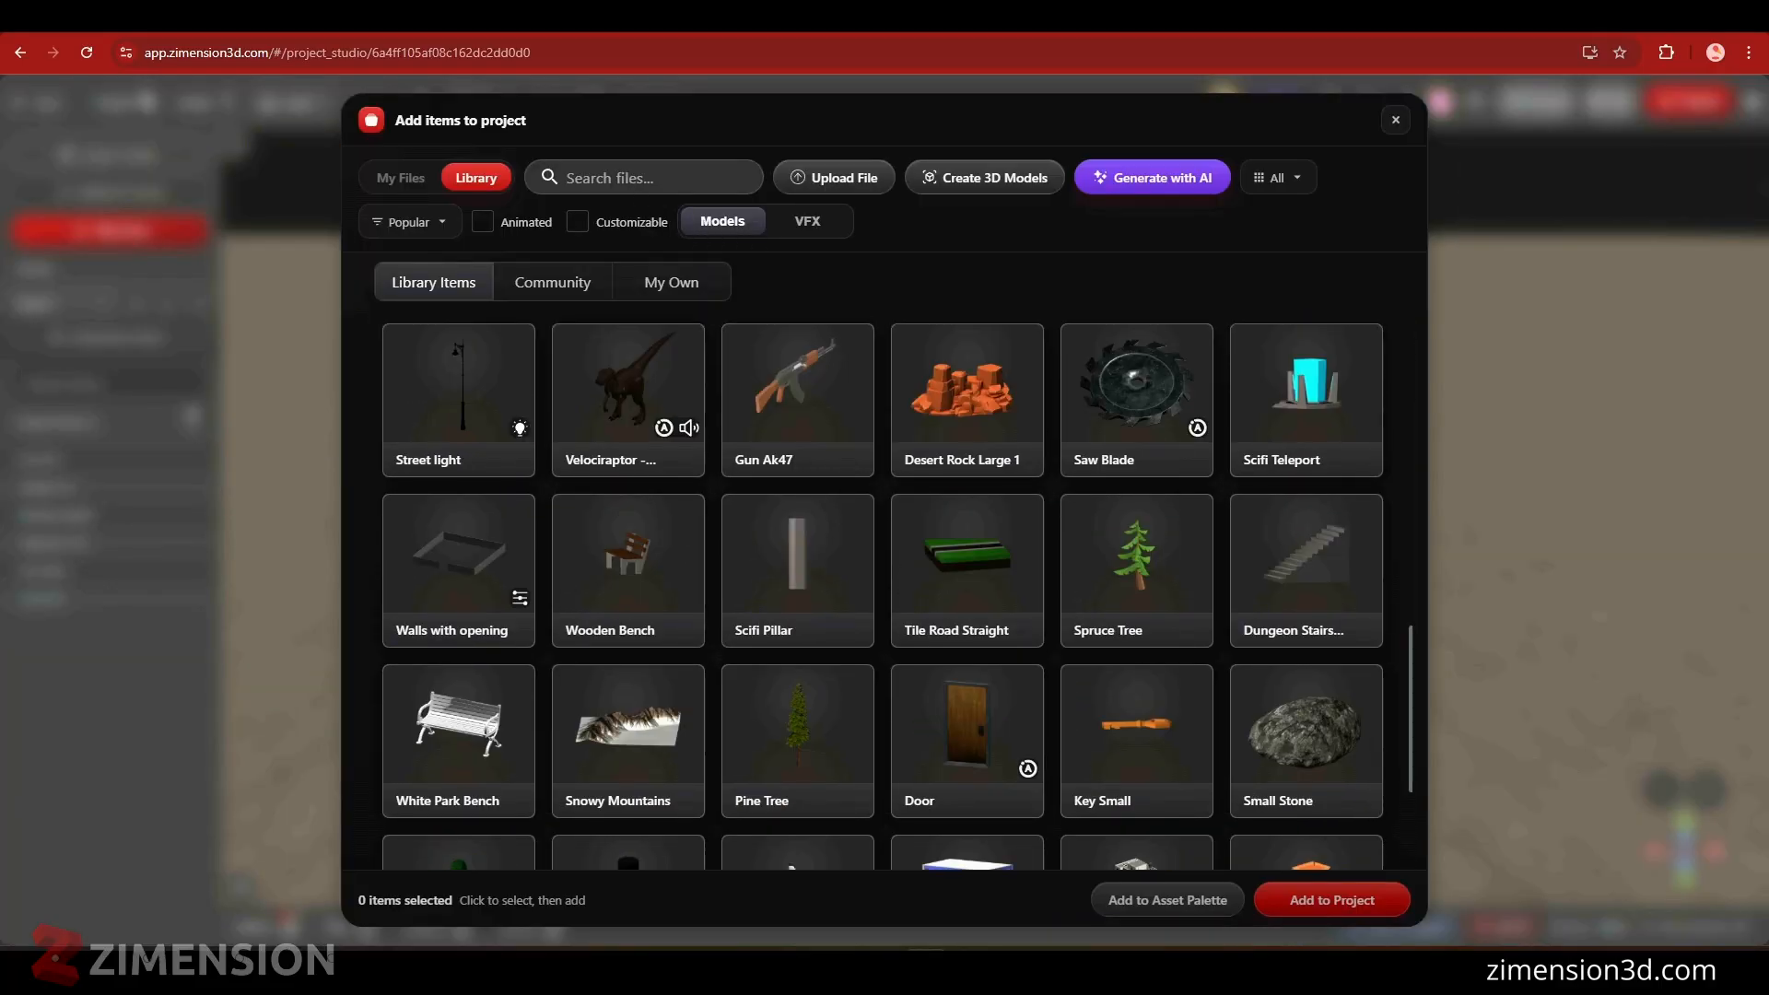
pyautogui.click(645, 177)
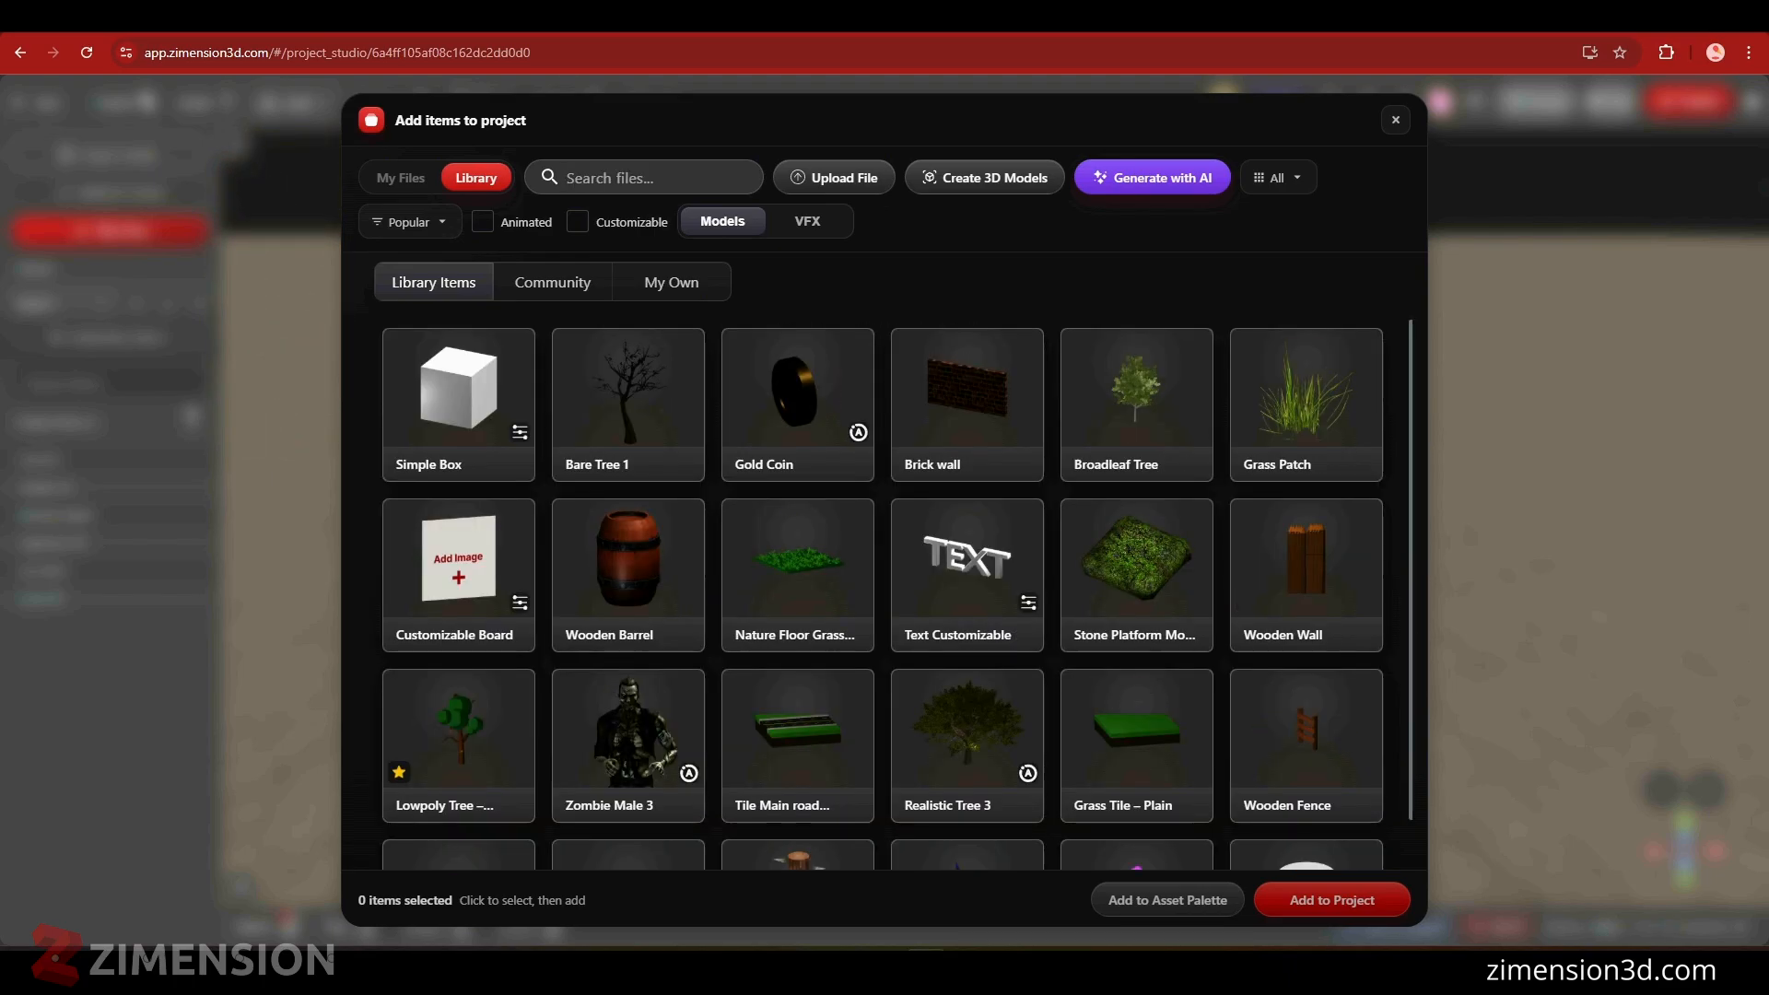
pyautogui.write('heal')
pyautogui.press('BackSpace')
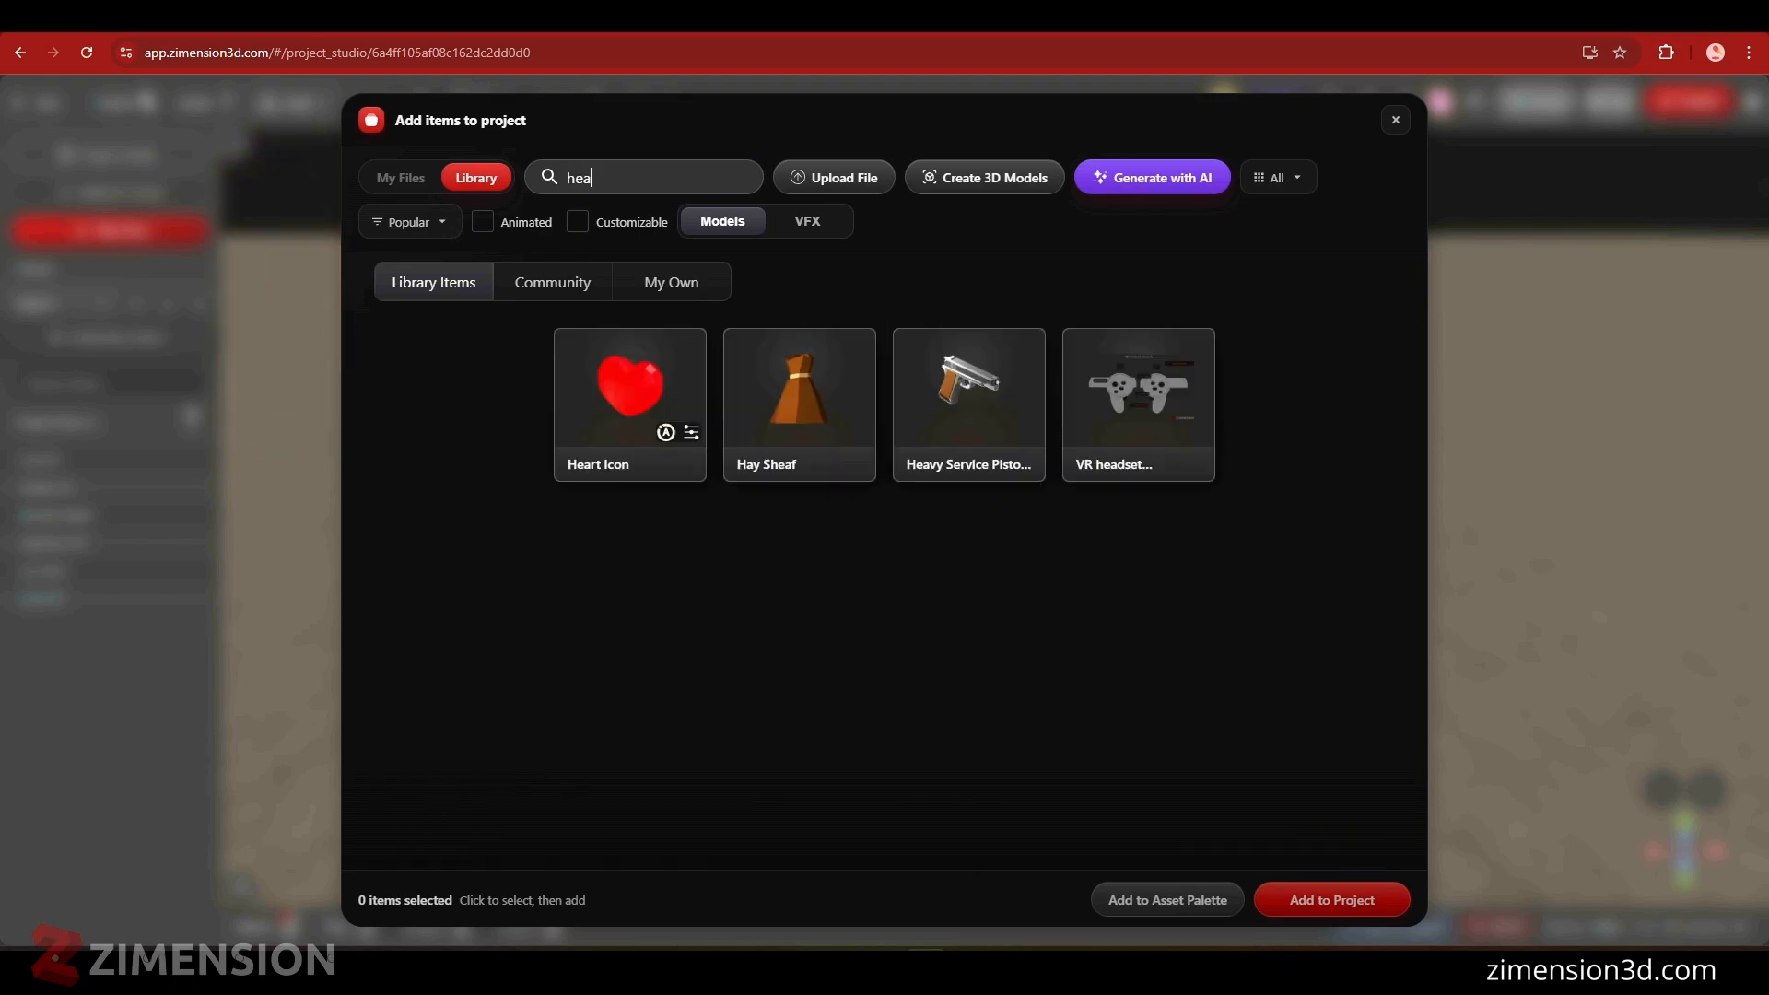
pyautogui.click(609, 411)
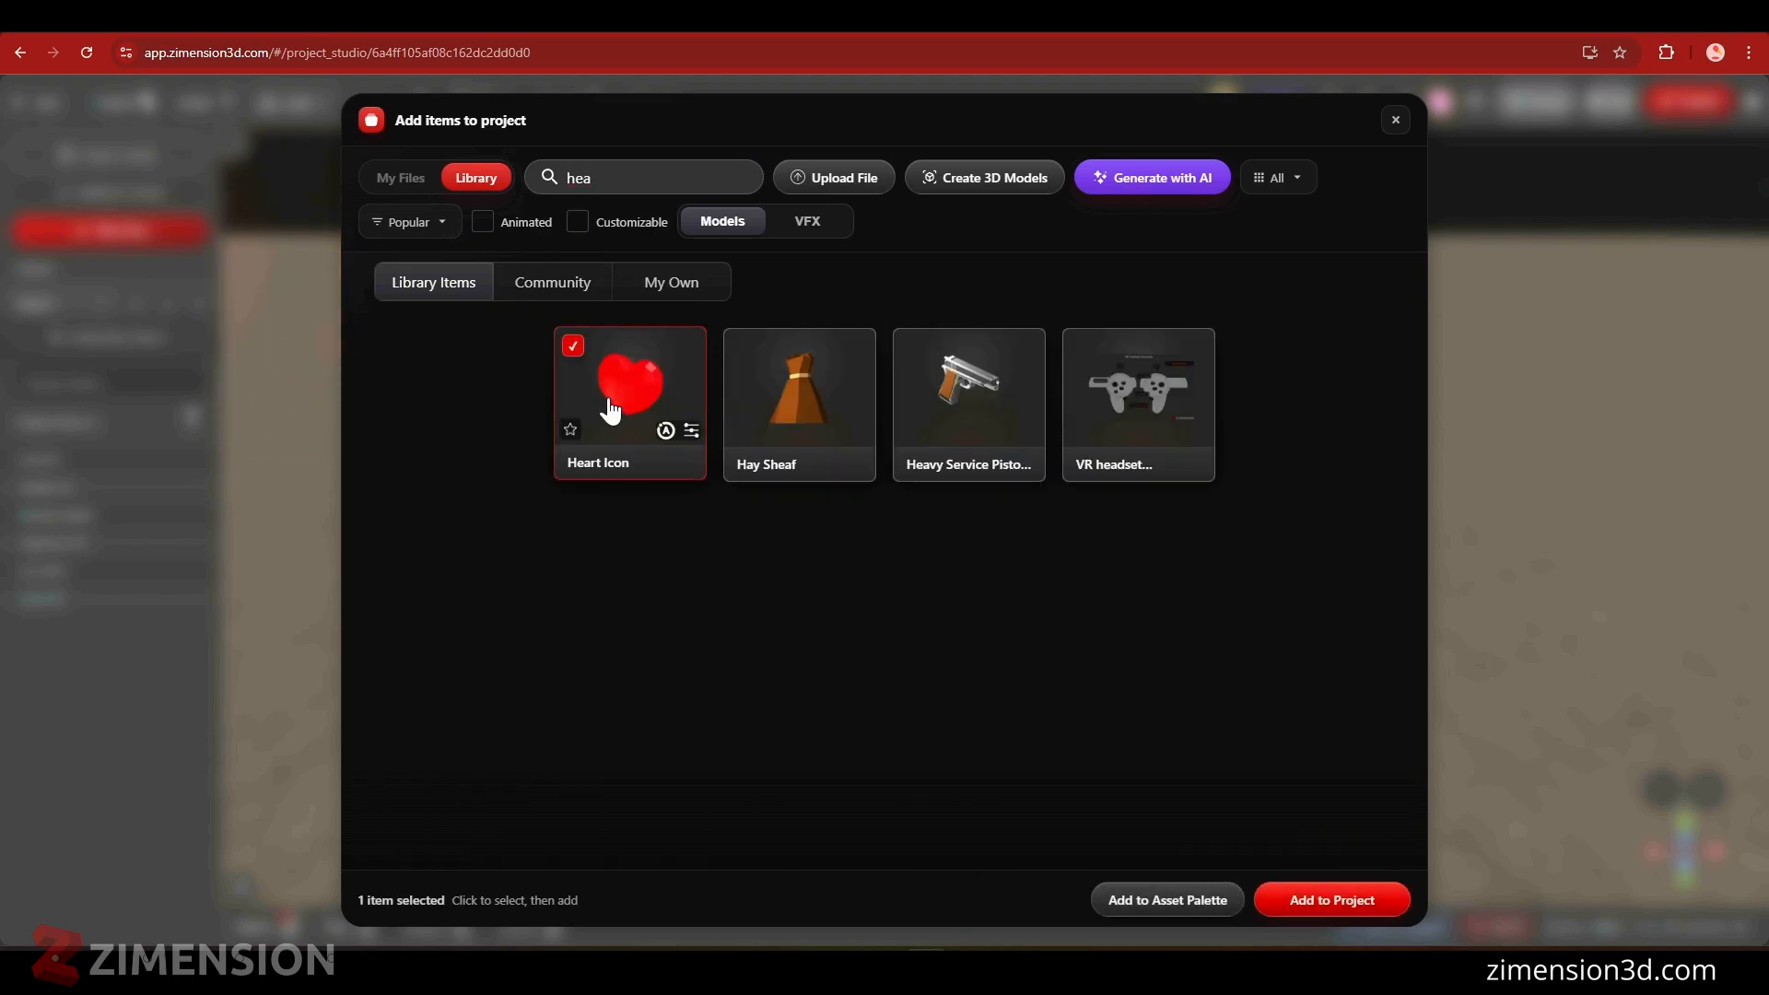
pyautogui.click(1291, 898)
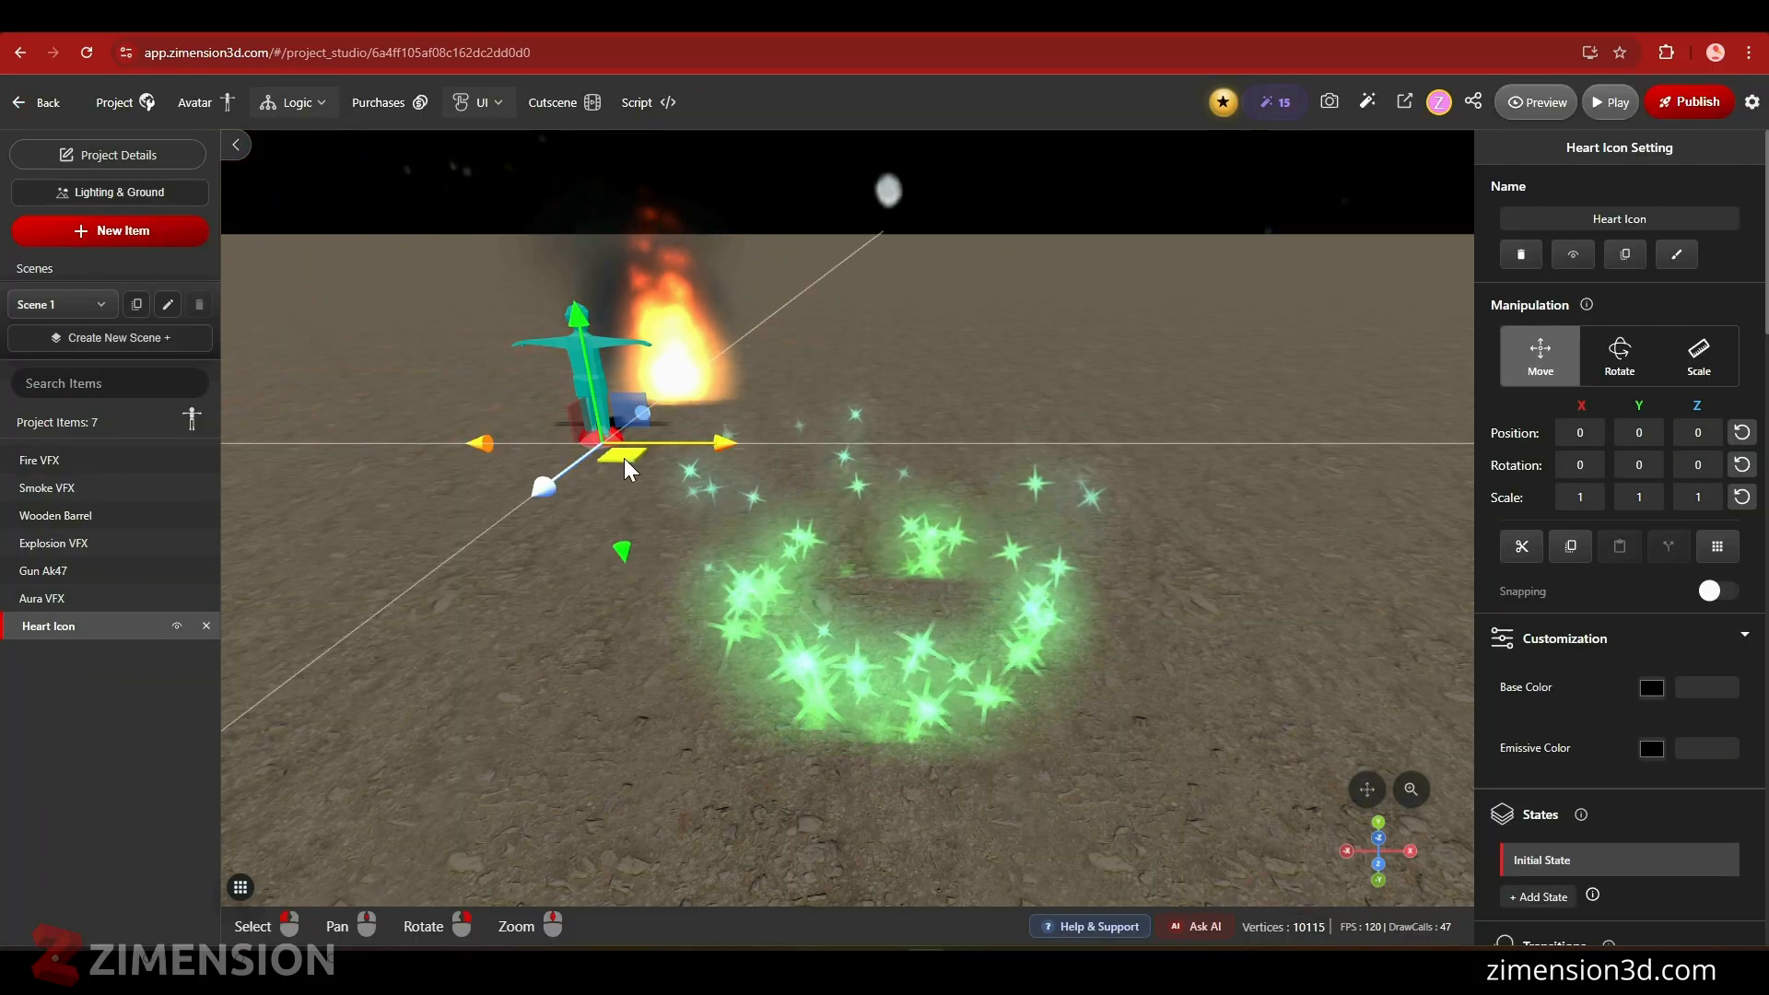
# - Move the Heart Icon above the aura's ring, to about X 4.008, Y 1.192, Z 5.025
pyautogui.moveTo(623, 457); pyautogui.dragTo(937, 654)
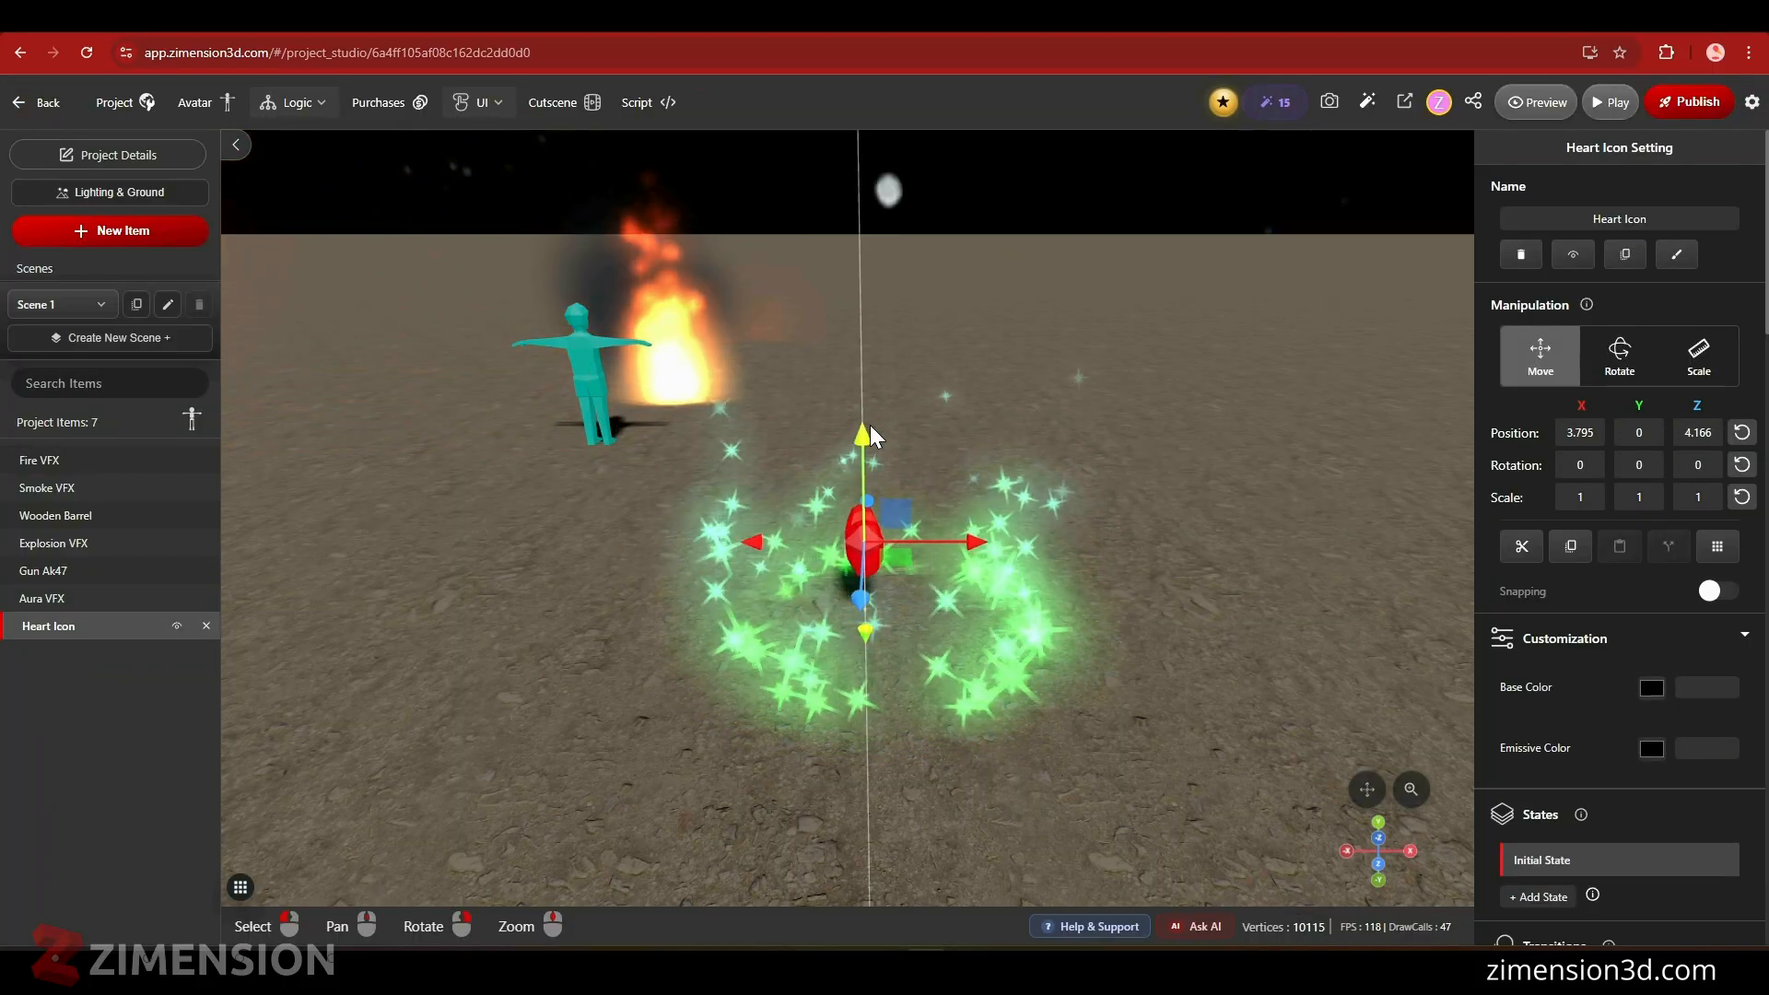
pyautogui.moveTo(909, 546); pyautogui.dragTo(951, 613)
pyautogui.moveTo(900, 485); pyautogui.dragTo(900, 396)
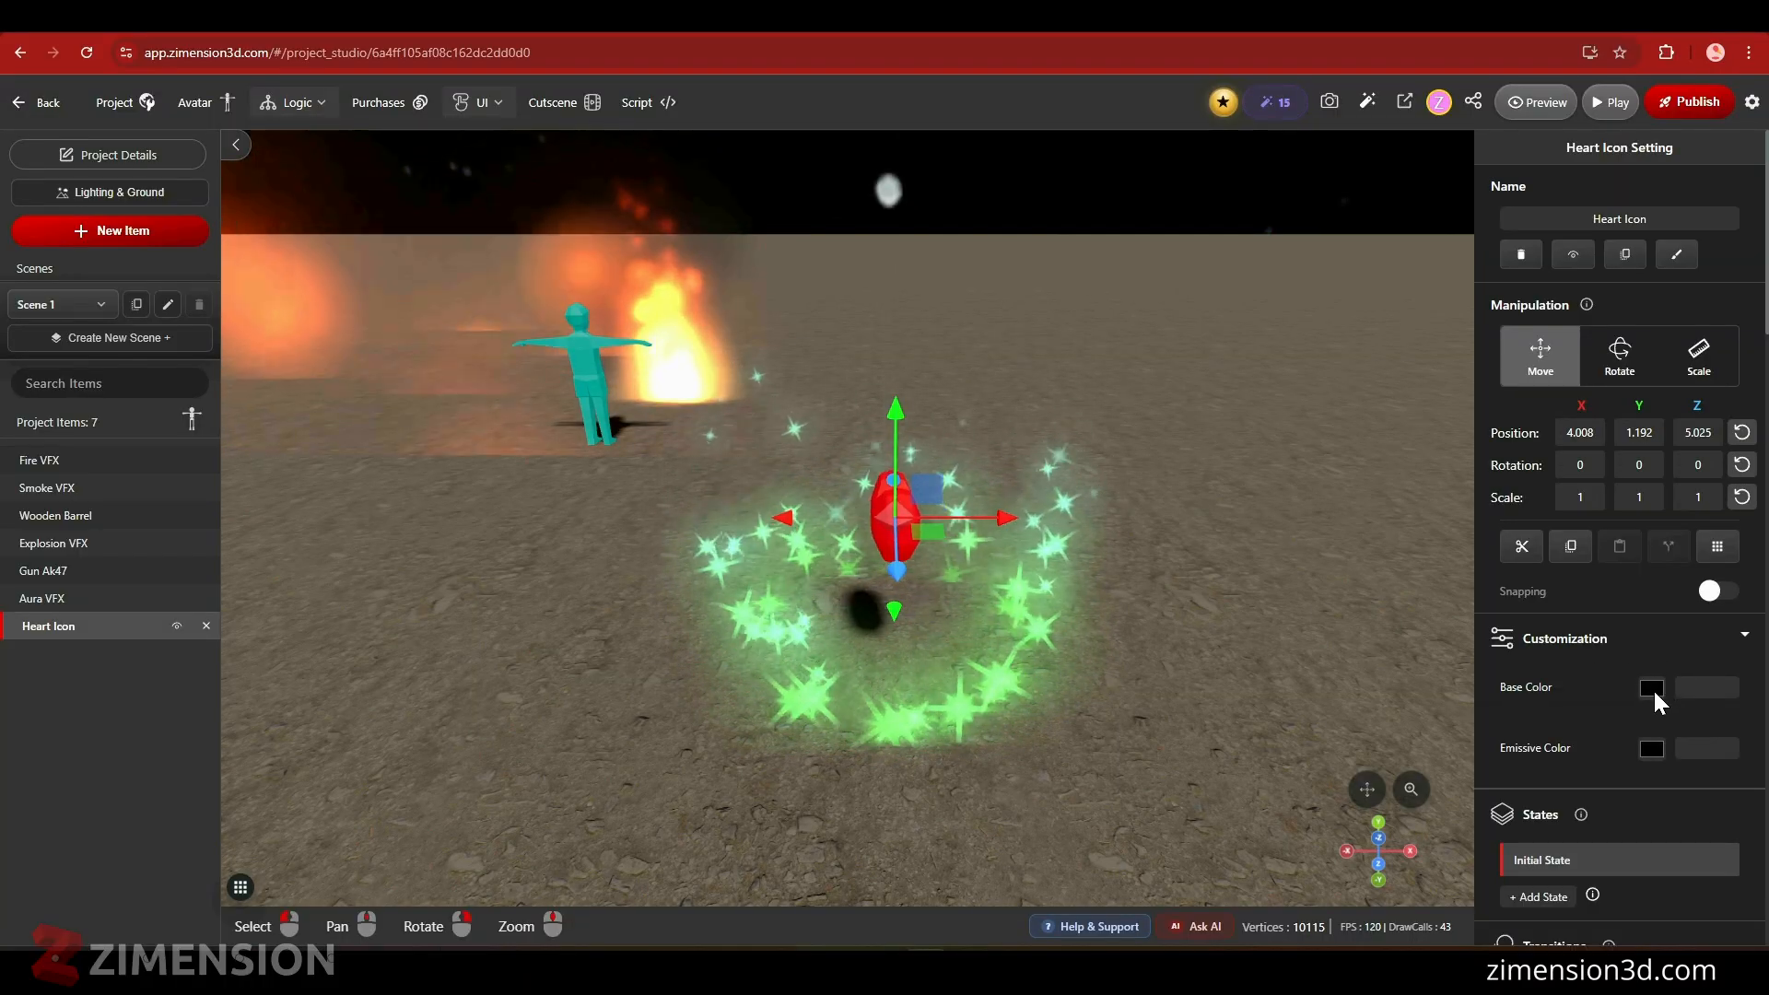
# - Set the Heart Icon's Base Color to bright green #57ff6a
pyautogui.click(1652, 689)
pyautogui.click(1622, 743)
pyautogui.click(1608, 849)
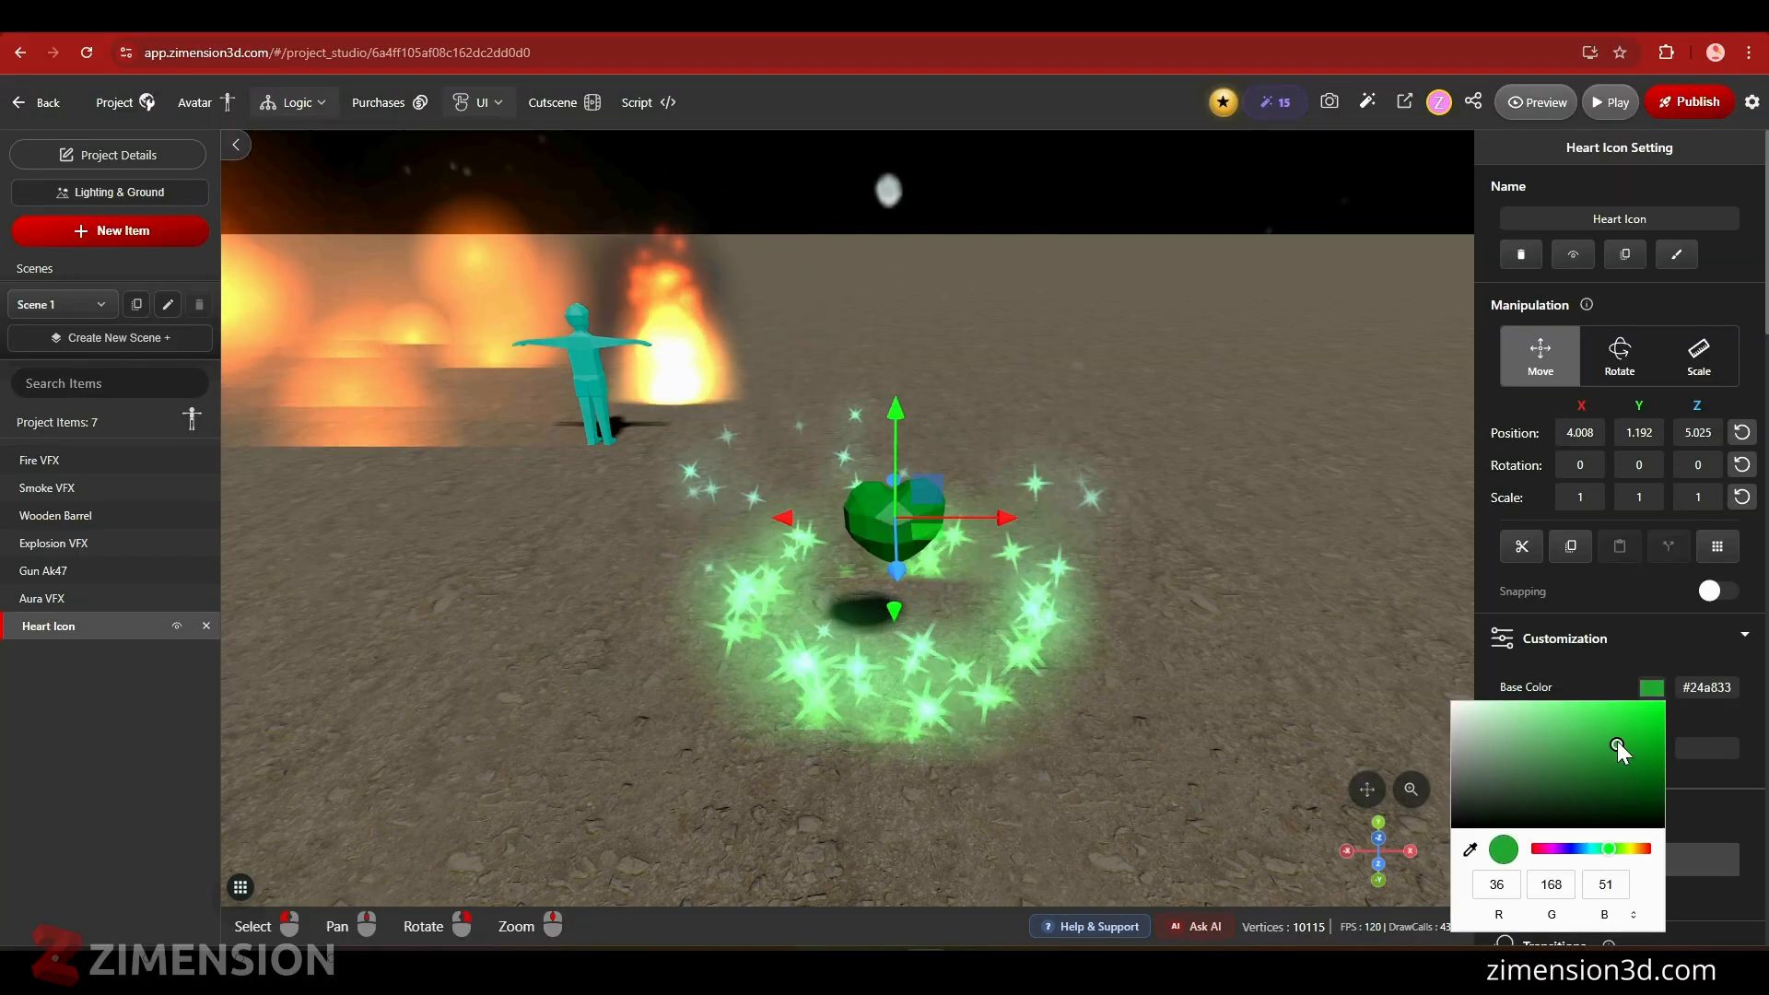
pyautogui.moveTo(1618, 741); pyautogui.dragTo(1593, 701)
# - Center the Heart Icon within the aura by moving it to about X 3.925, Y 0.991, Z 4.936
pyautogui.moveTo(1401, 750); pyautogui.dragTo(1229, 766)
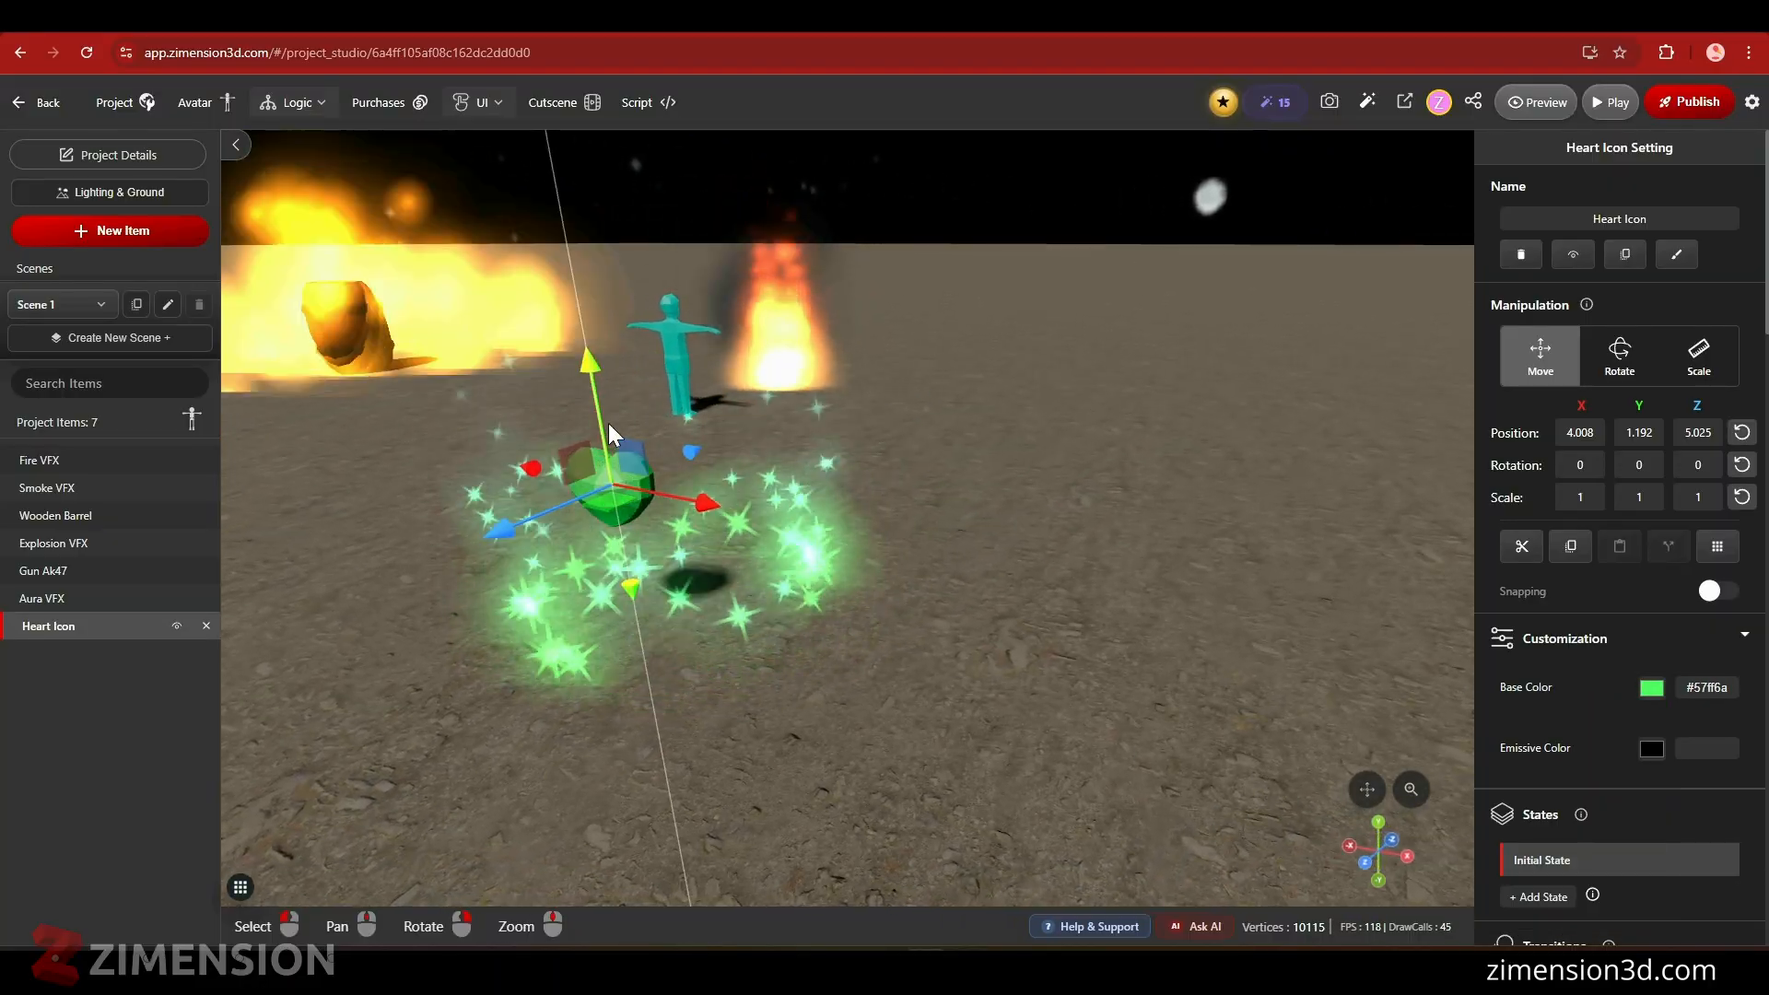
pyautogui.moveTo(608, 423)
pyautogui.mouseDown()
pyautogui.moveTo(595, 392)
pyautogui.moveTo(598, 422)
pyautogui.mouseUp()
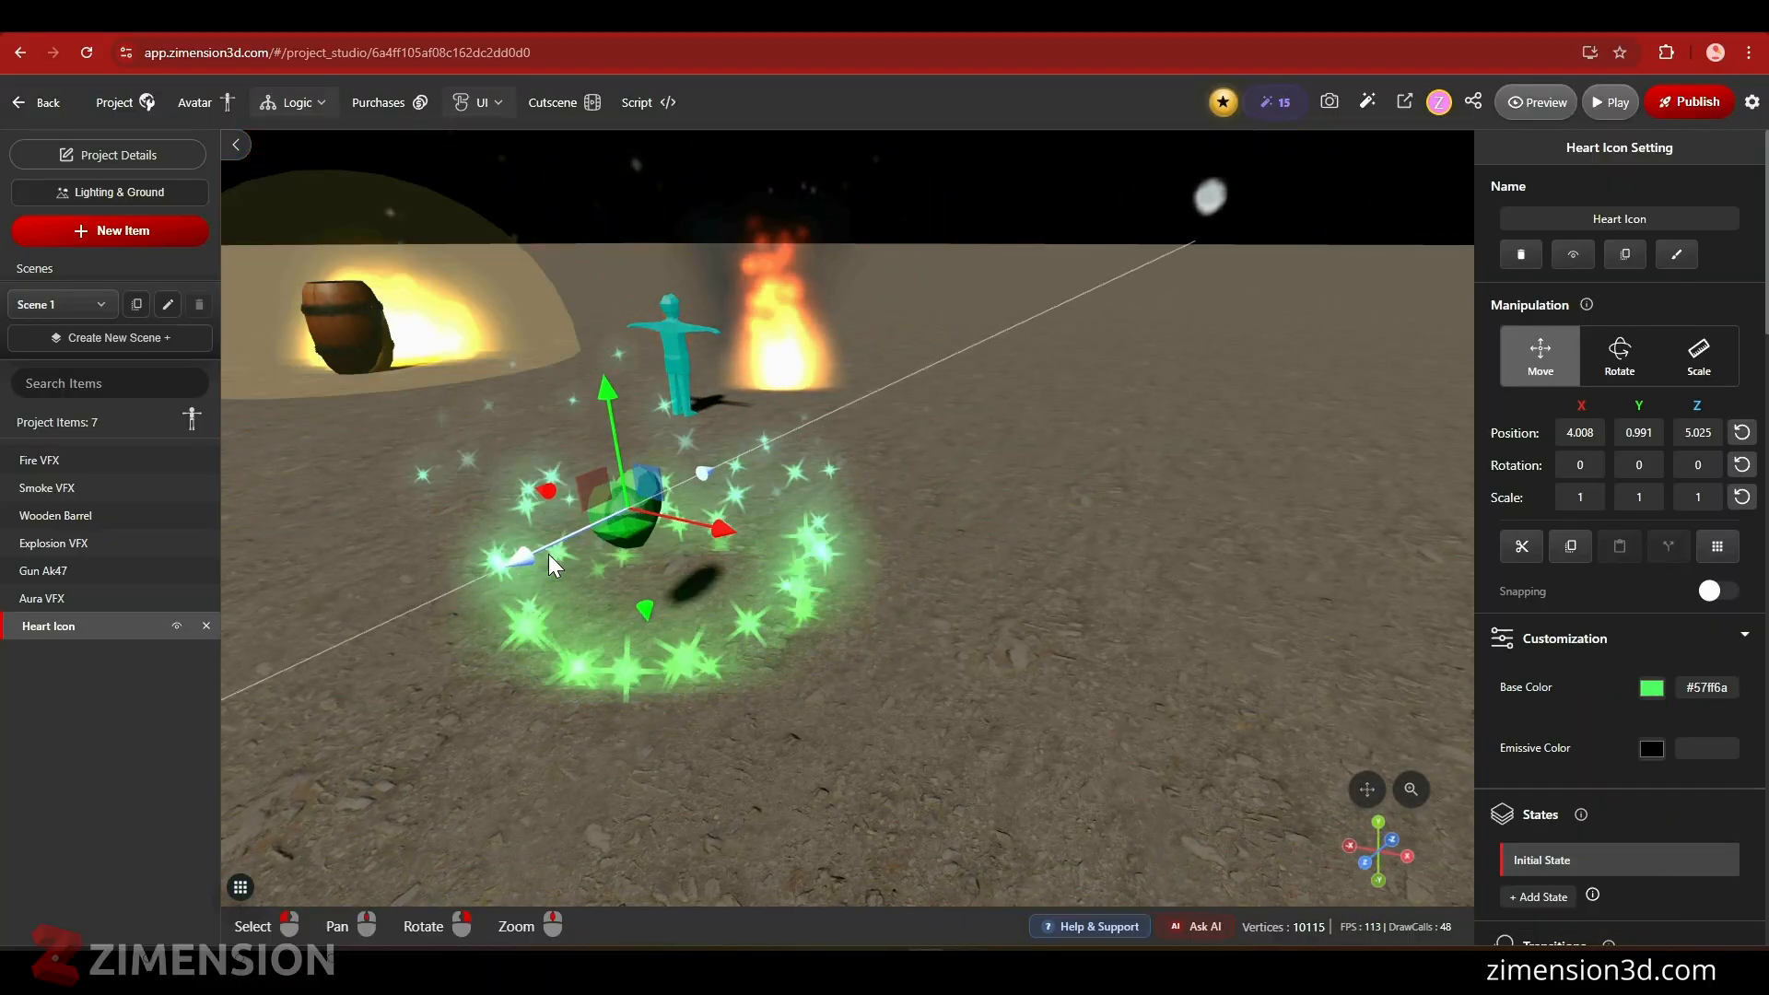
pyautogui.moveTo(549, 555); pyautogui.dragTo(742, 566)
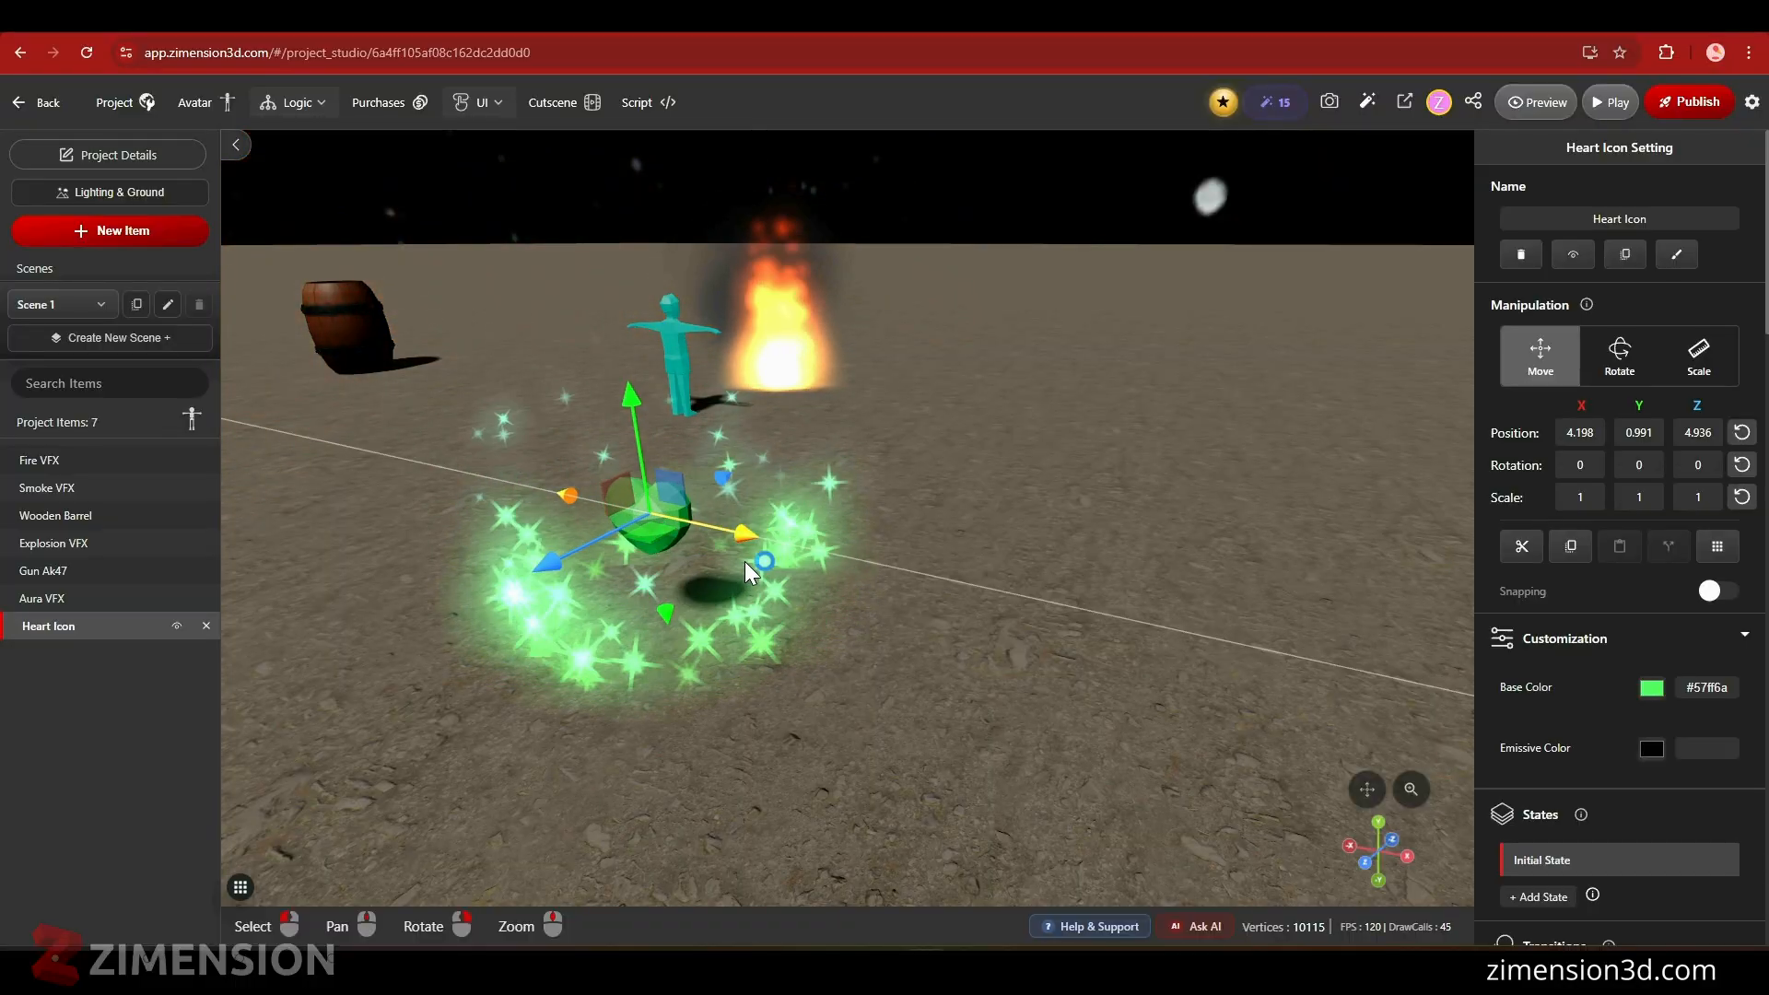
pyautogui.scroll(-3, 745, 562)
pyautogui.scroll(-3, 1084, 661)
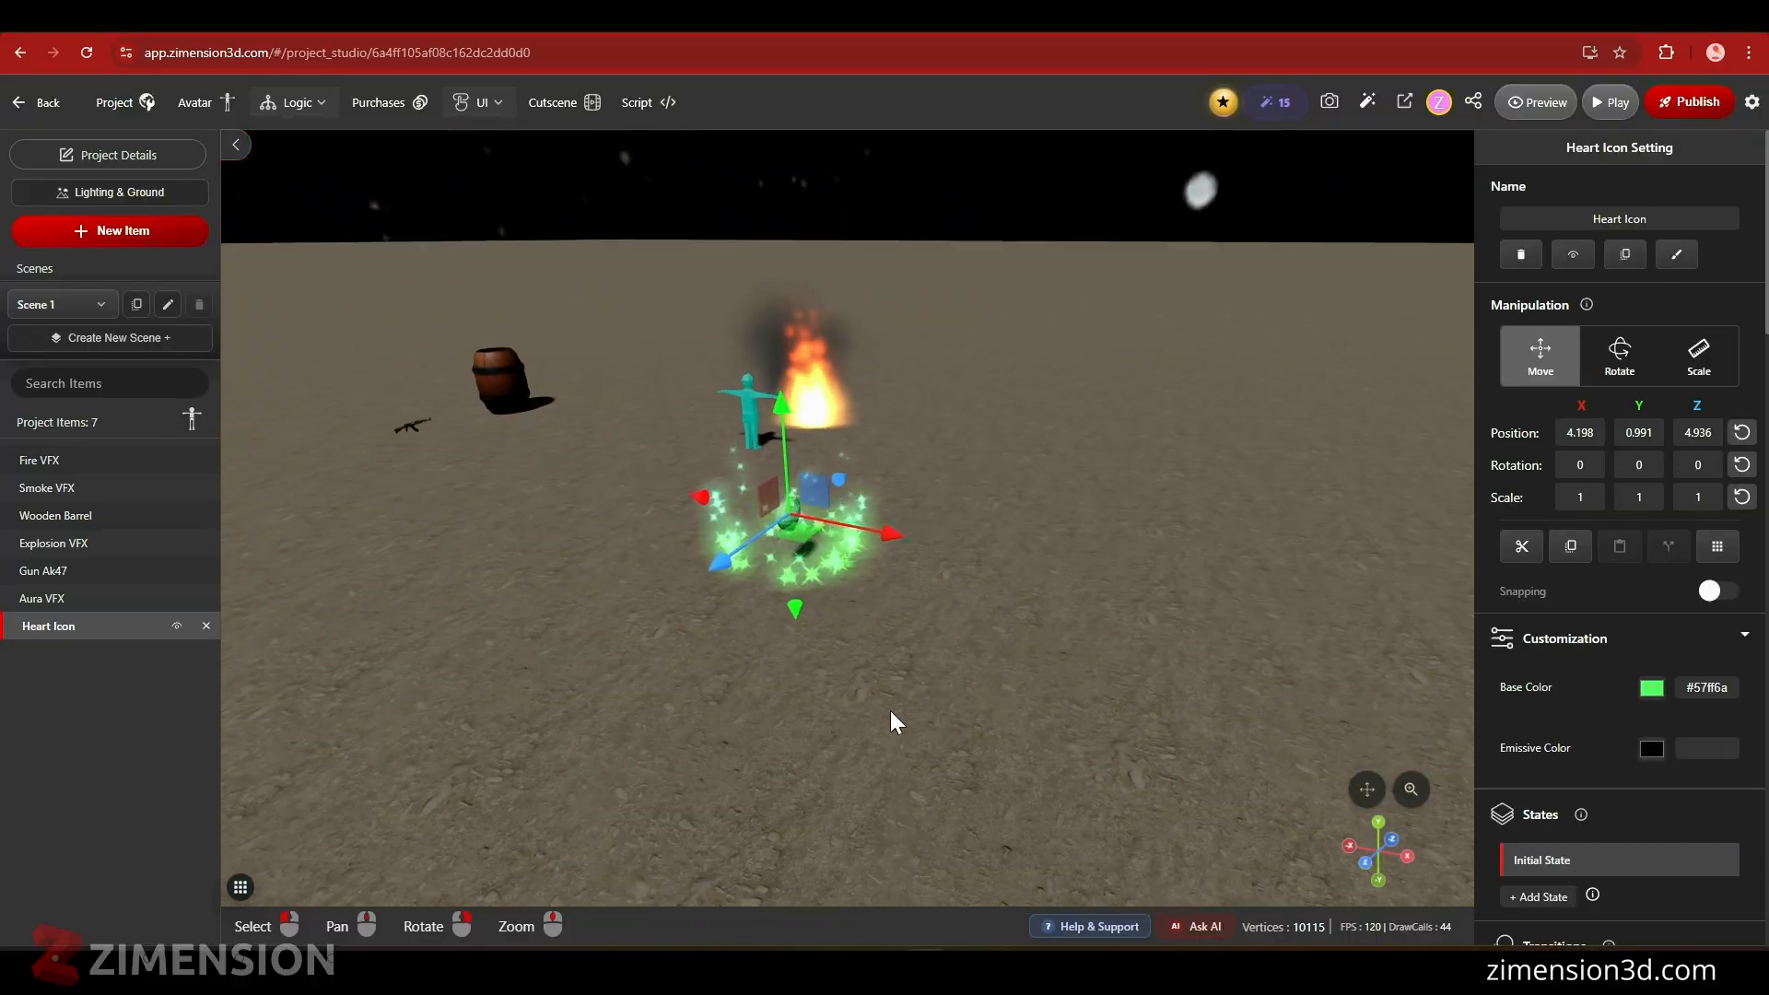
pyautogui.moveTo(892, 713); pyautogui.dragTo(959, 710)
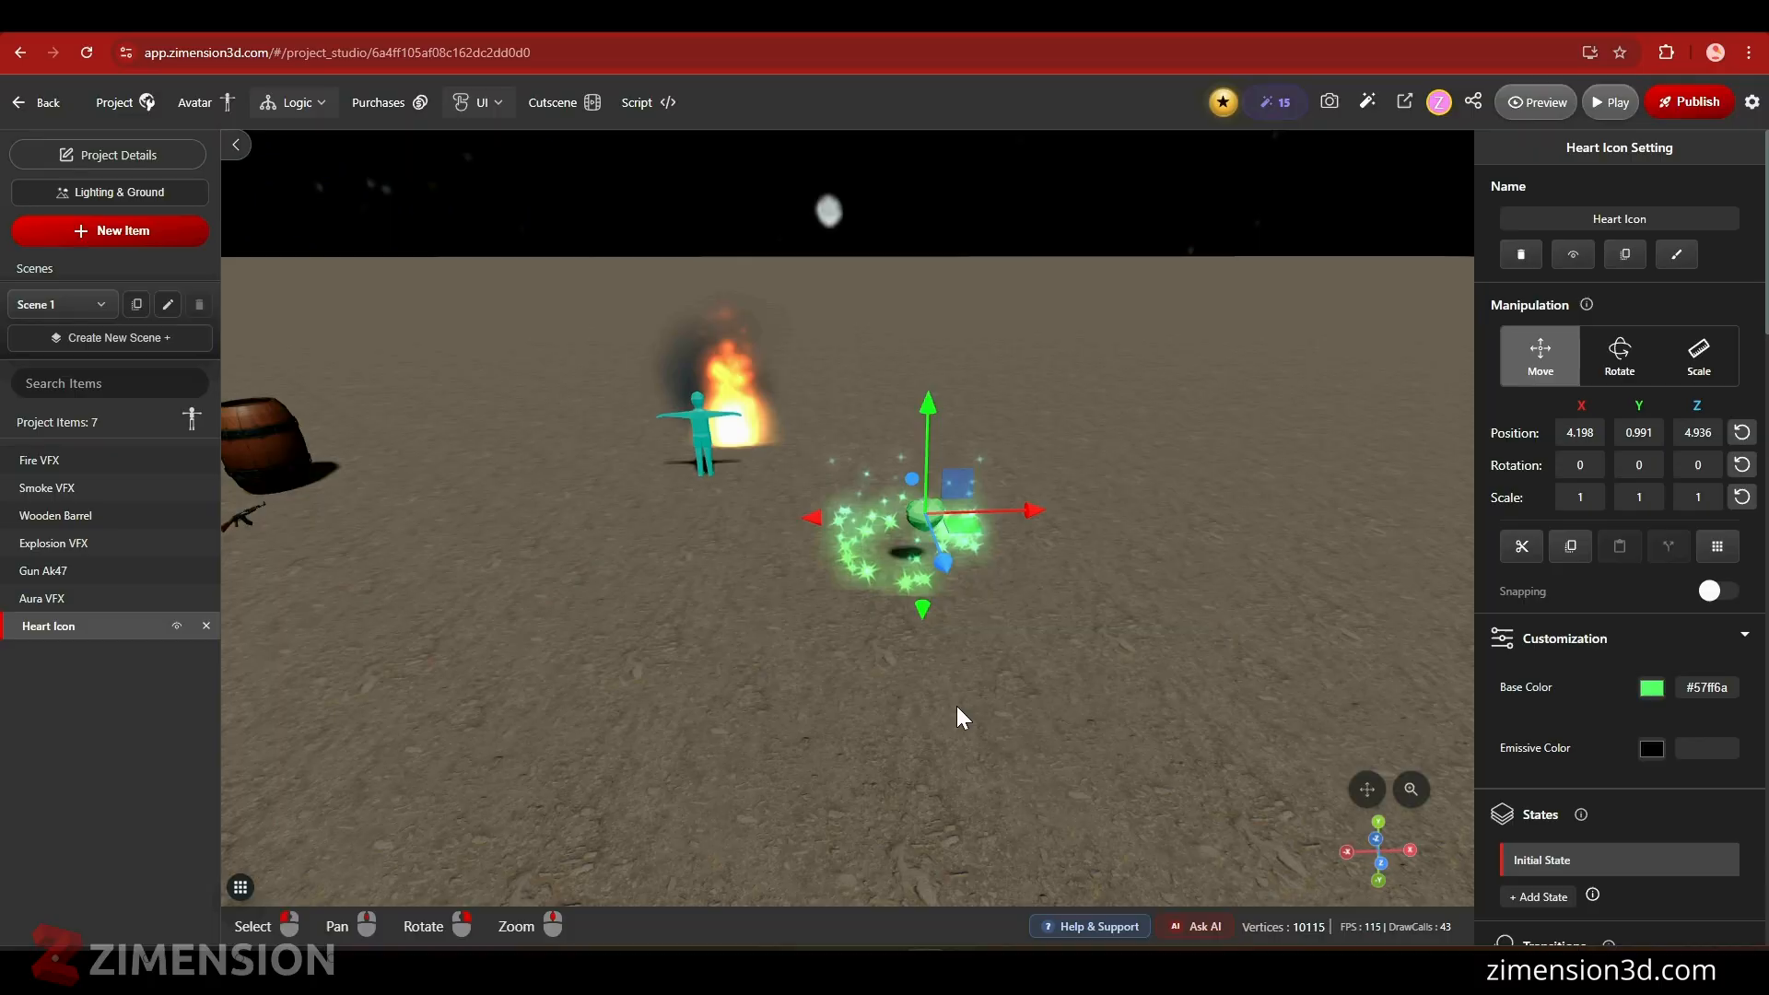
pyautogui.moveTo(1034, 509); pyautogui.dragTo(969, 526)
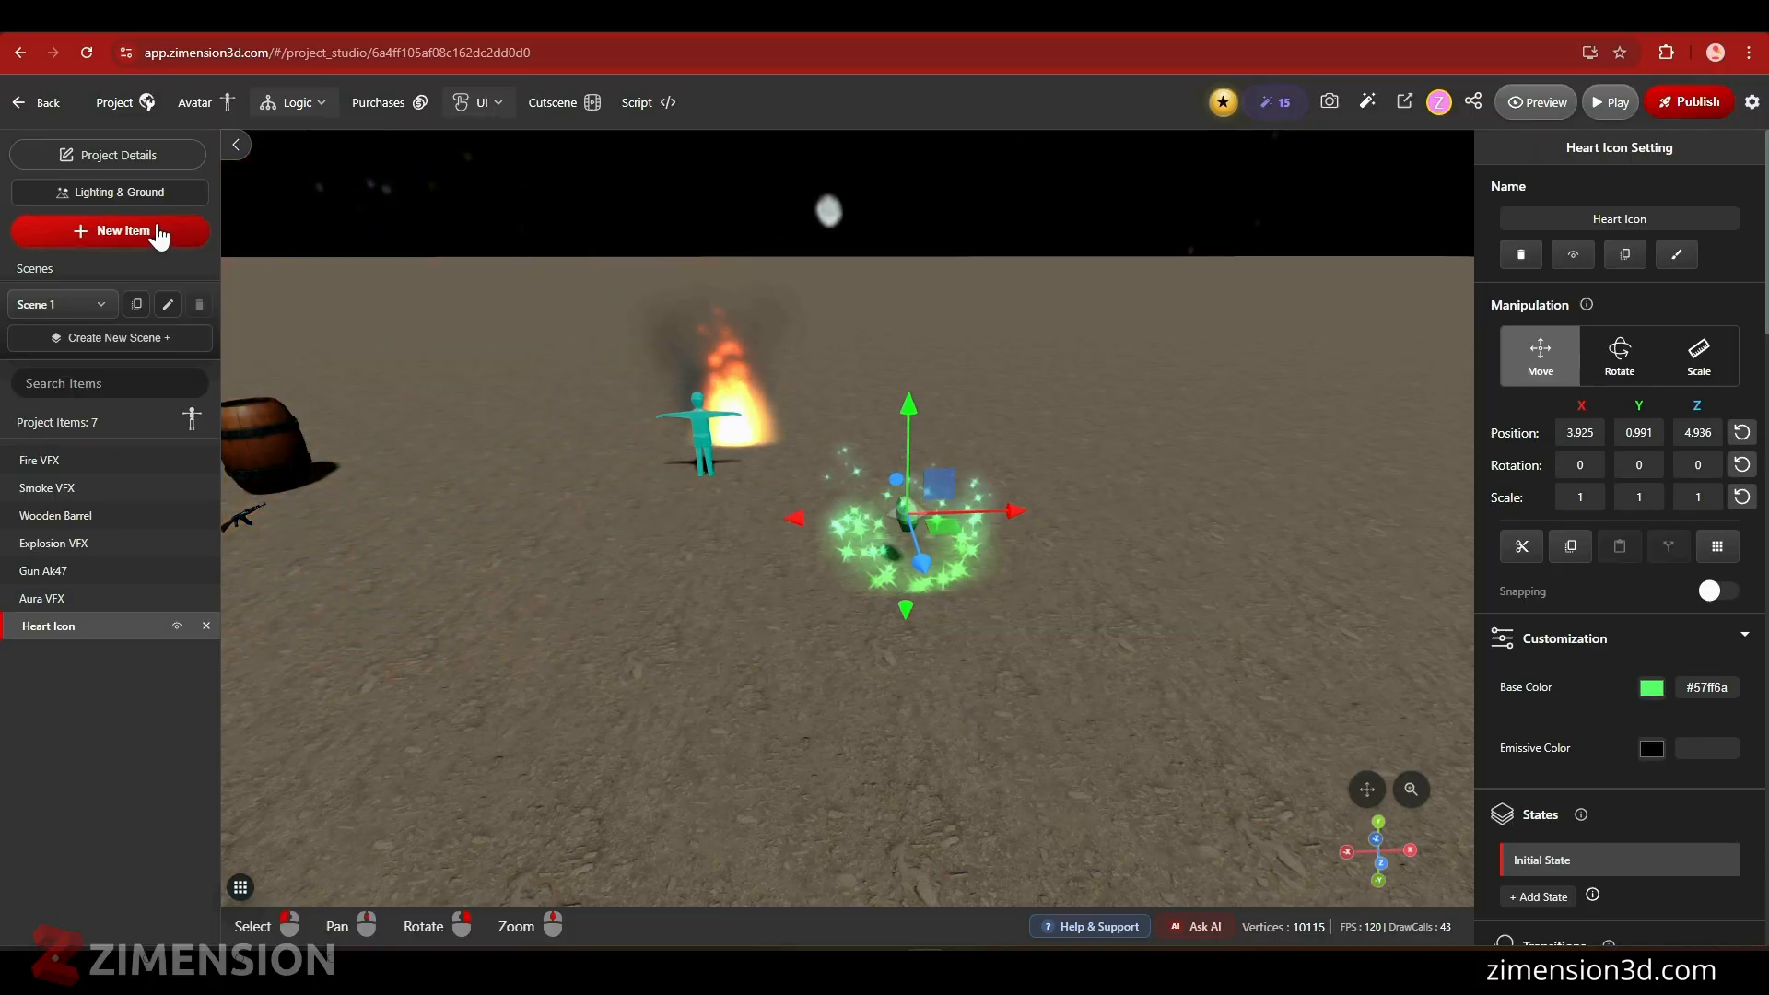
# - Add a Spray effect from the VFX library with its default On Event setting
pyautogui.click(157, 231)
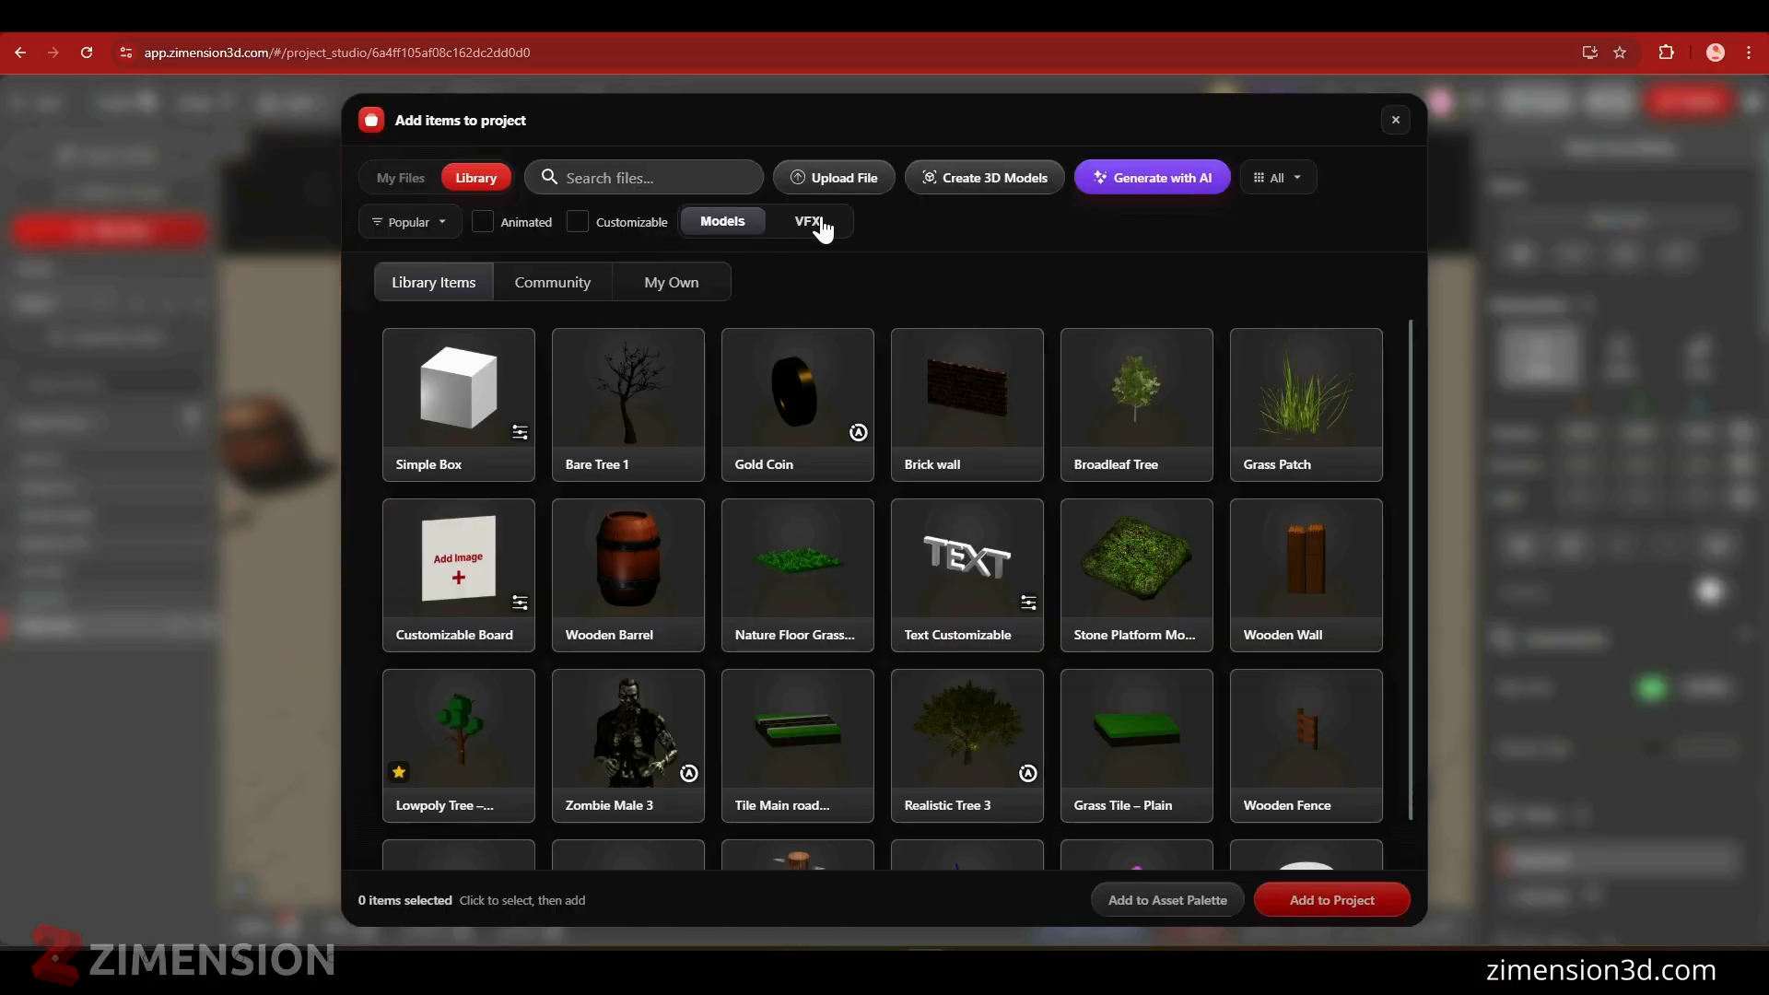
pyautogui.click(811, 223)
pyautogui.scroll(-2, 689, 639)
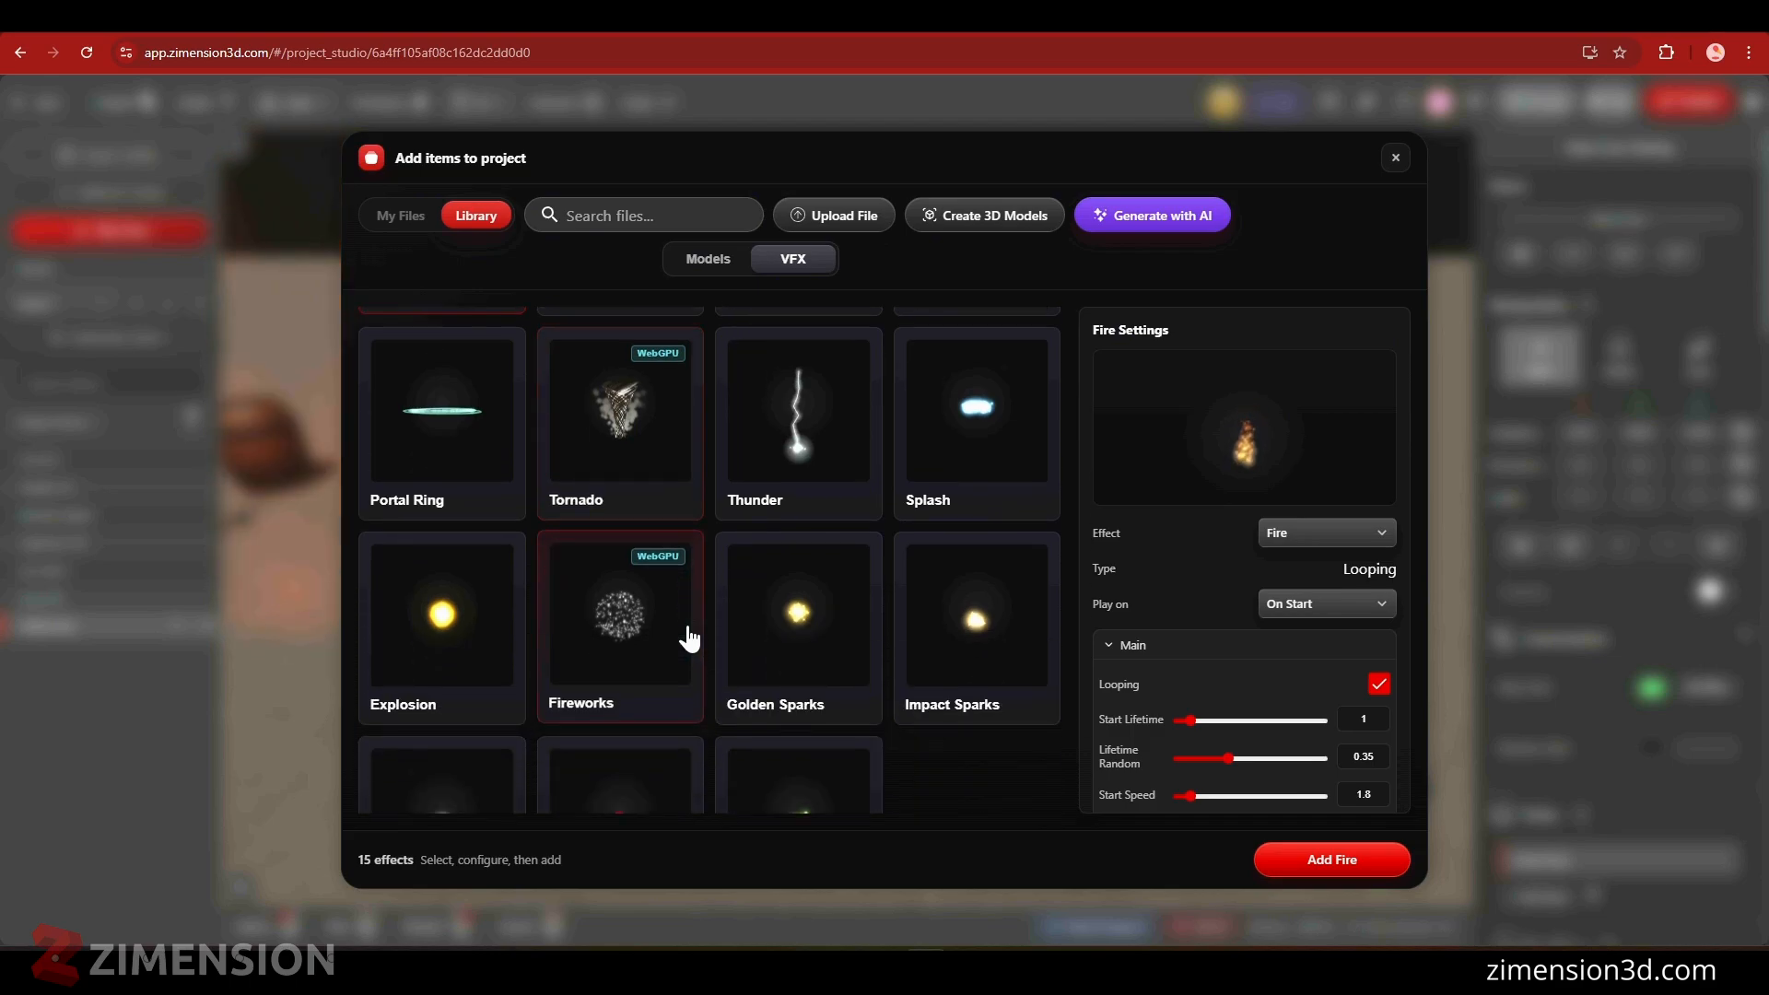
pyautogui.scroll(-1, 689, 638)
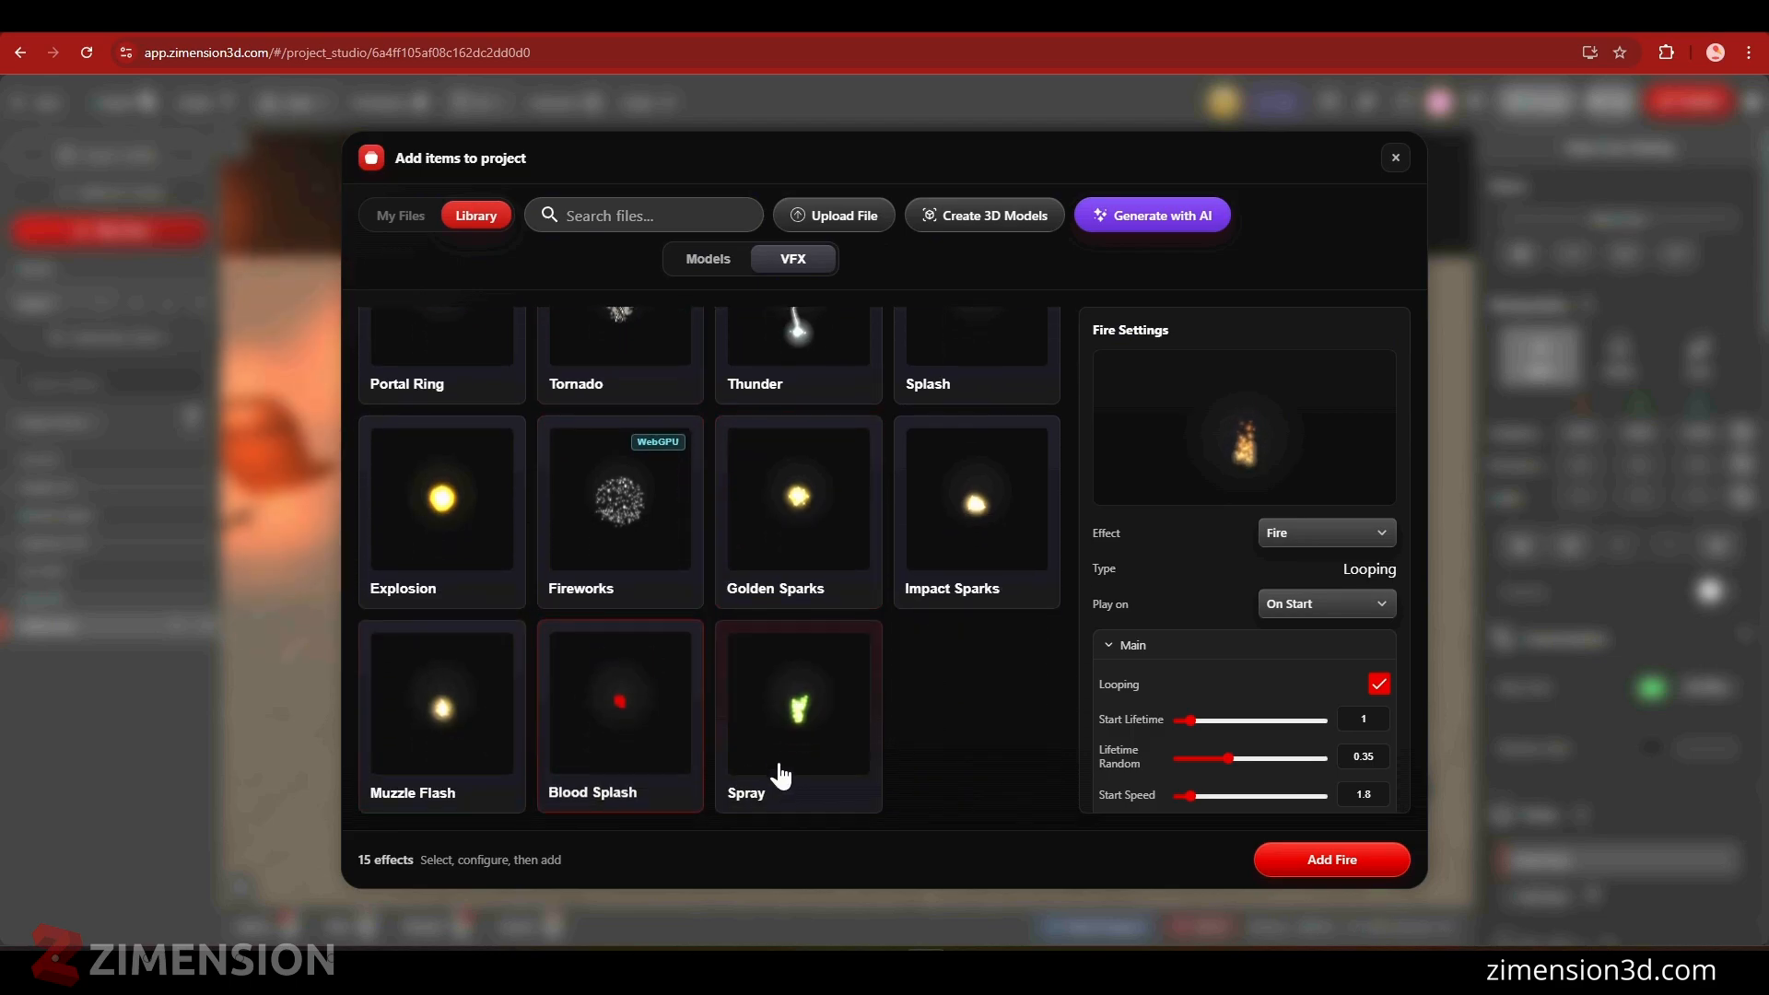
pyautogui.click(793, 730)
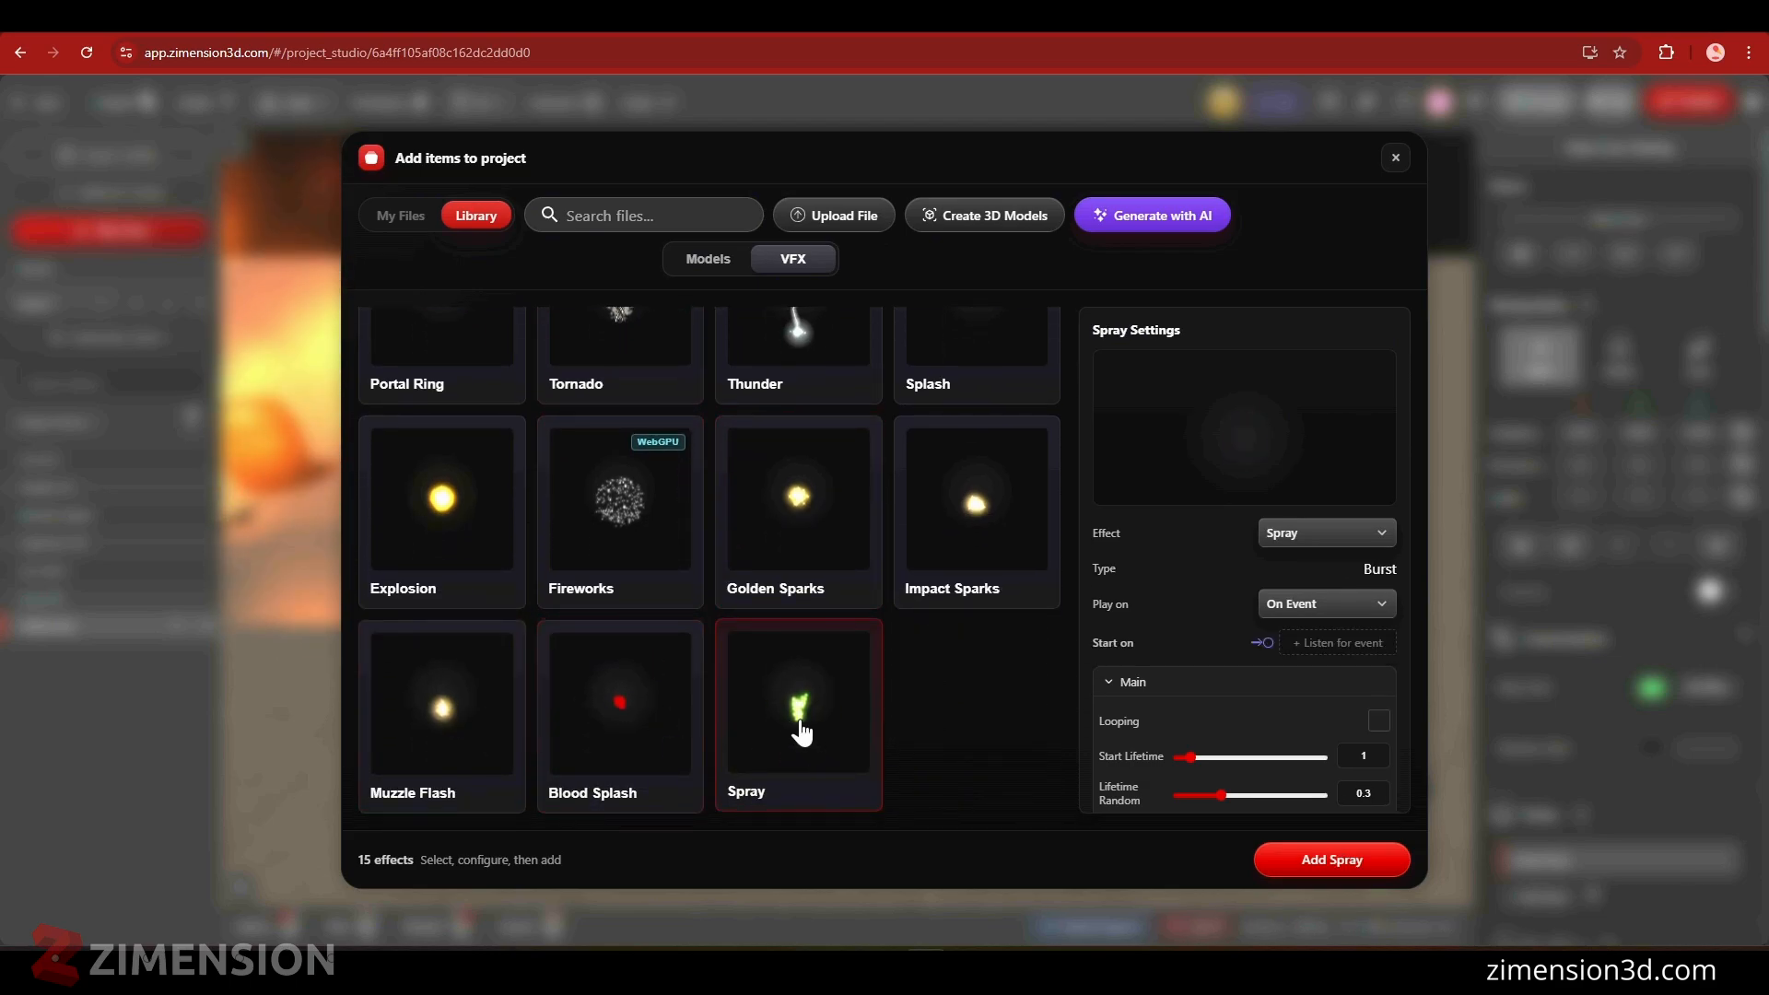
pyautogui.click(1295, 861)
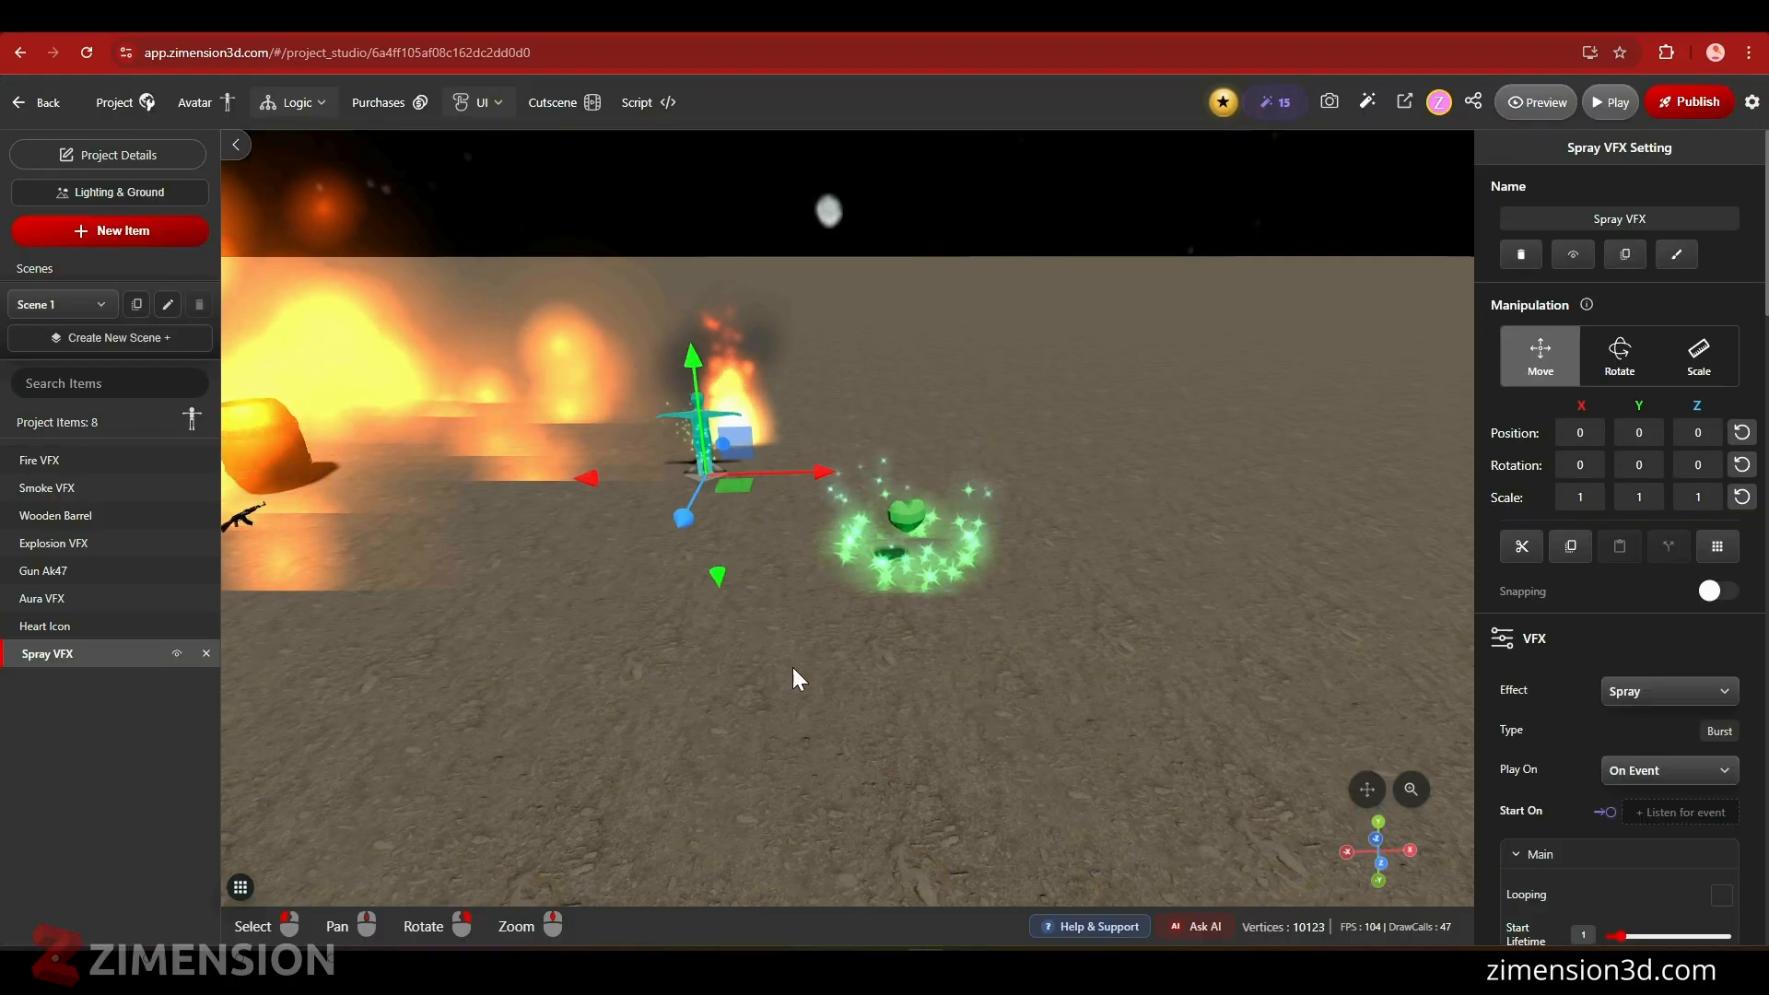
# - Move the Spray VFX in front of the avatar to about Y 0.61, Z 5.135, and enable Looping
pyautogui.moveTo(582, 724)
pyautogui.mouseDown()
pyautogui.moveTo(617, 457)
pyautogui.moveTo(623, 629)
pyautogui.mouseUp()
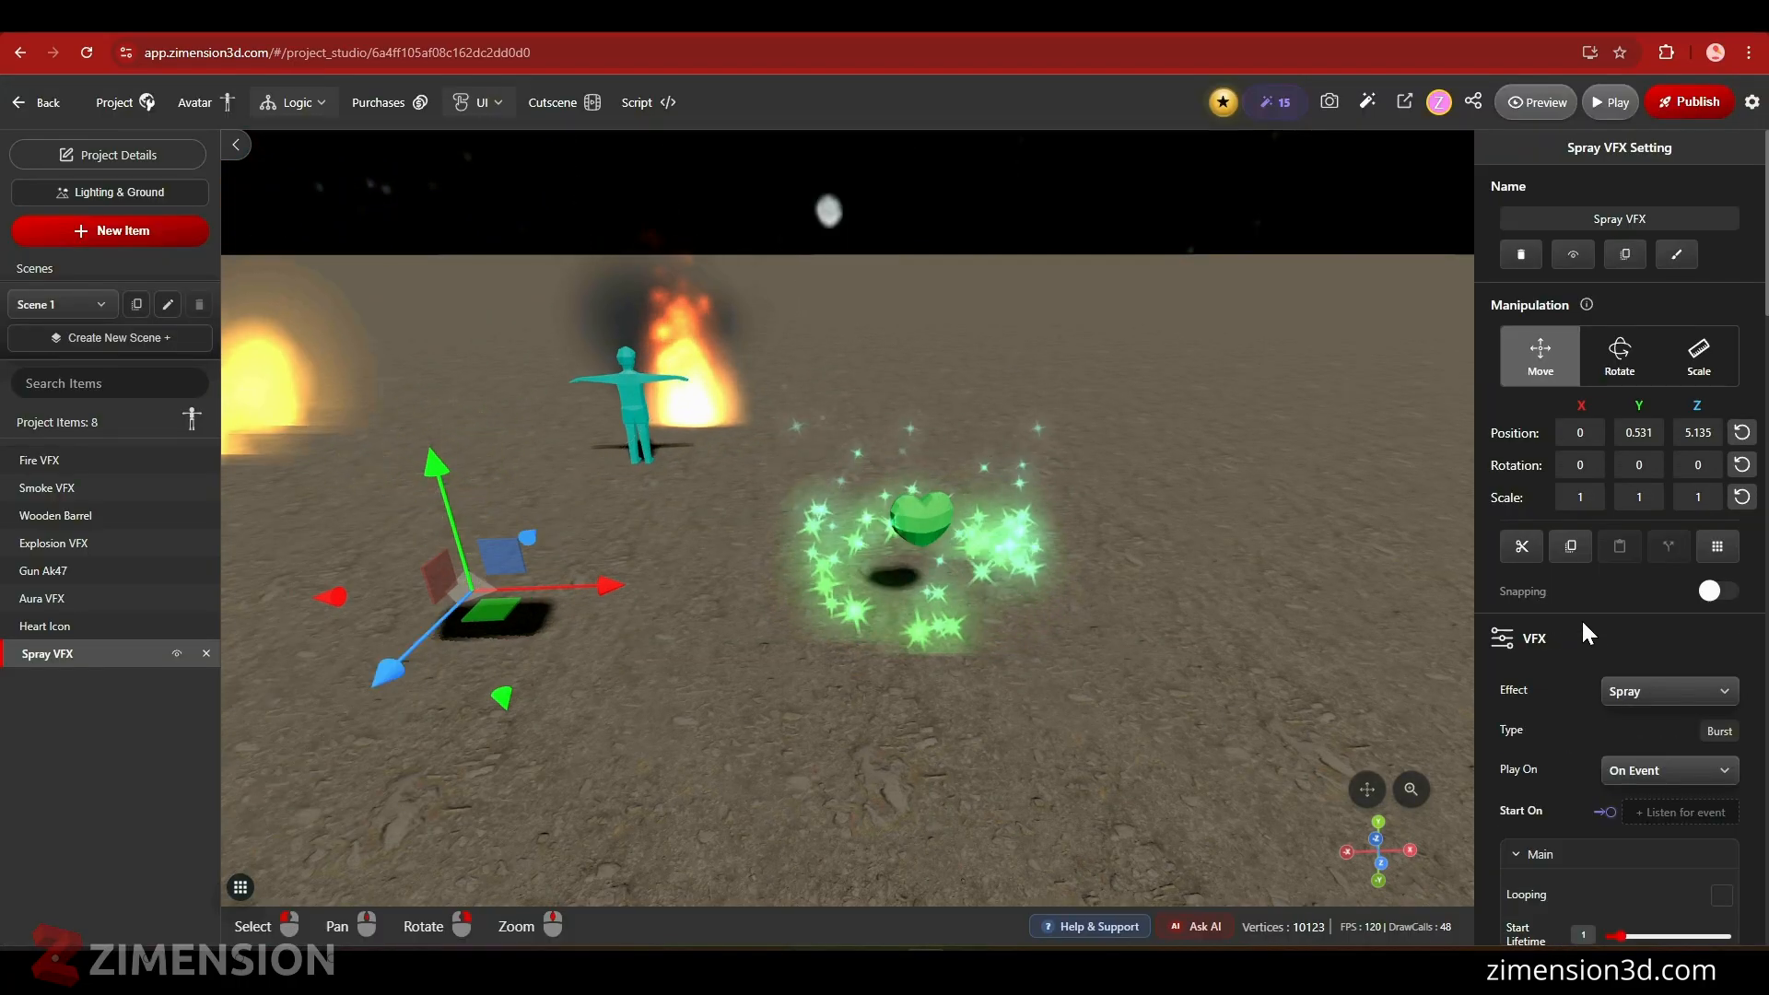
pyautogui.scroll(-2, 1711, 733)
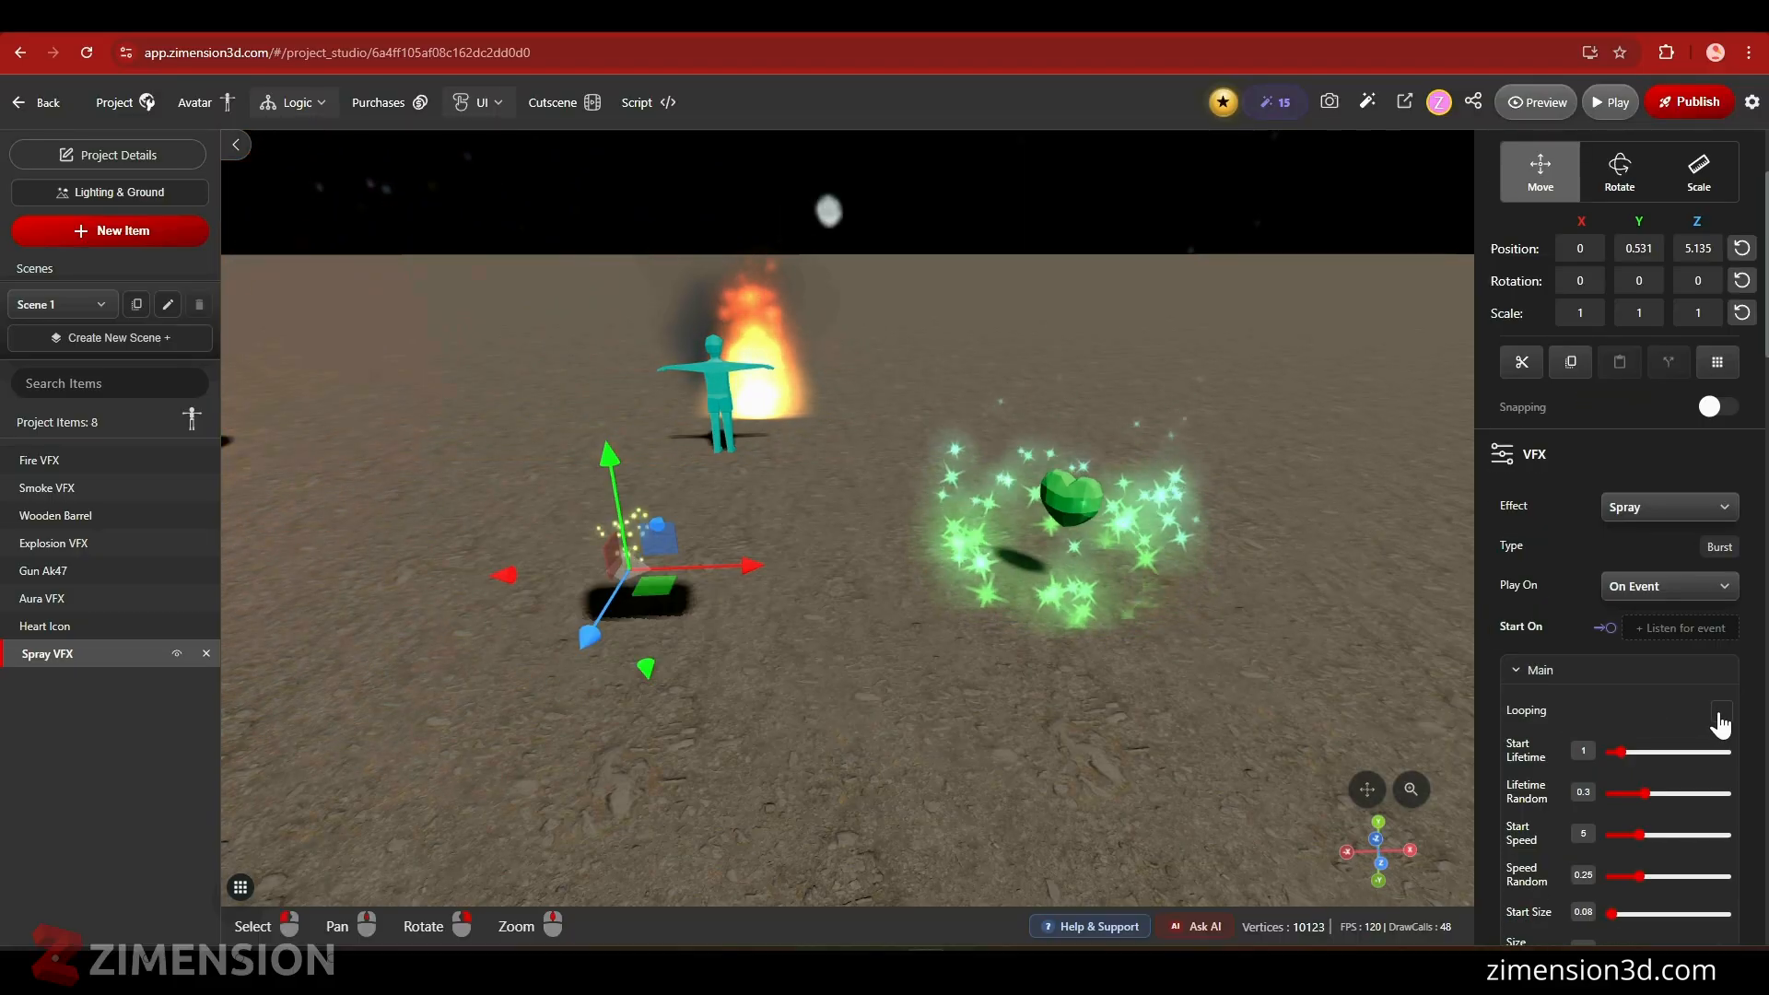
pyautogui.click(1719, 722)
pyautogui.moveTo(663, 693)
pyautogui.mouseDown(button='right')
pyautogui.moveTo(612, 440)
pyautogui.moveTo(593, 602)
pyautogui.moveTo(676, 615)
pyautogui.moveTo(739, 540)
pyautogui.mouseUp(button='right')
pyautogui.moveTo(738, 540); pyautogui.dragTo(743, 467)
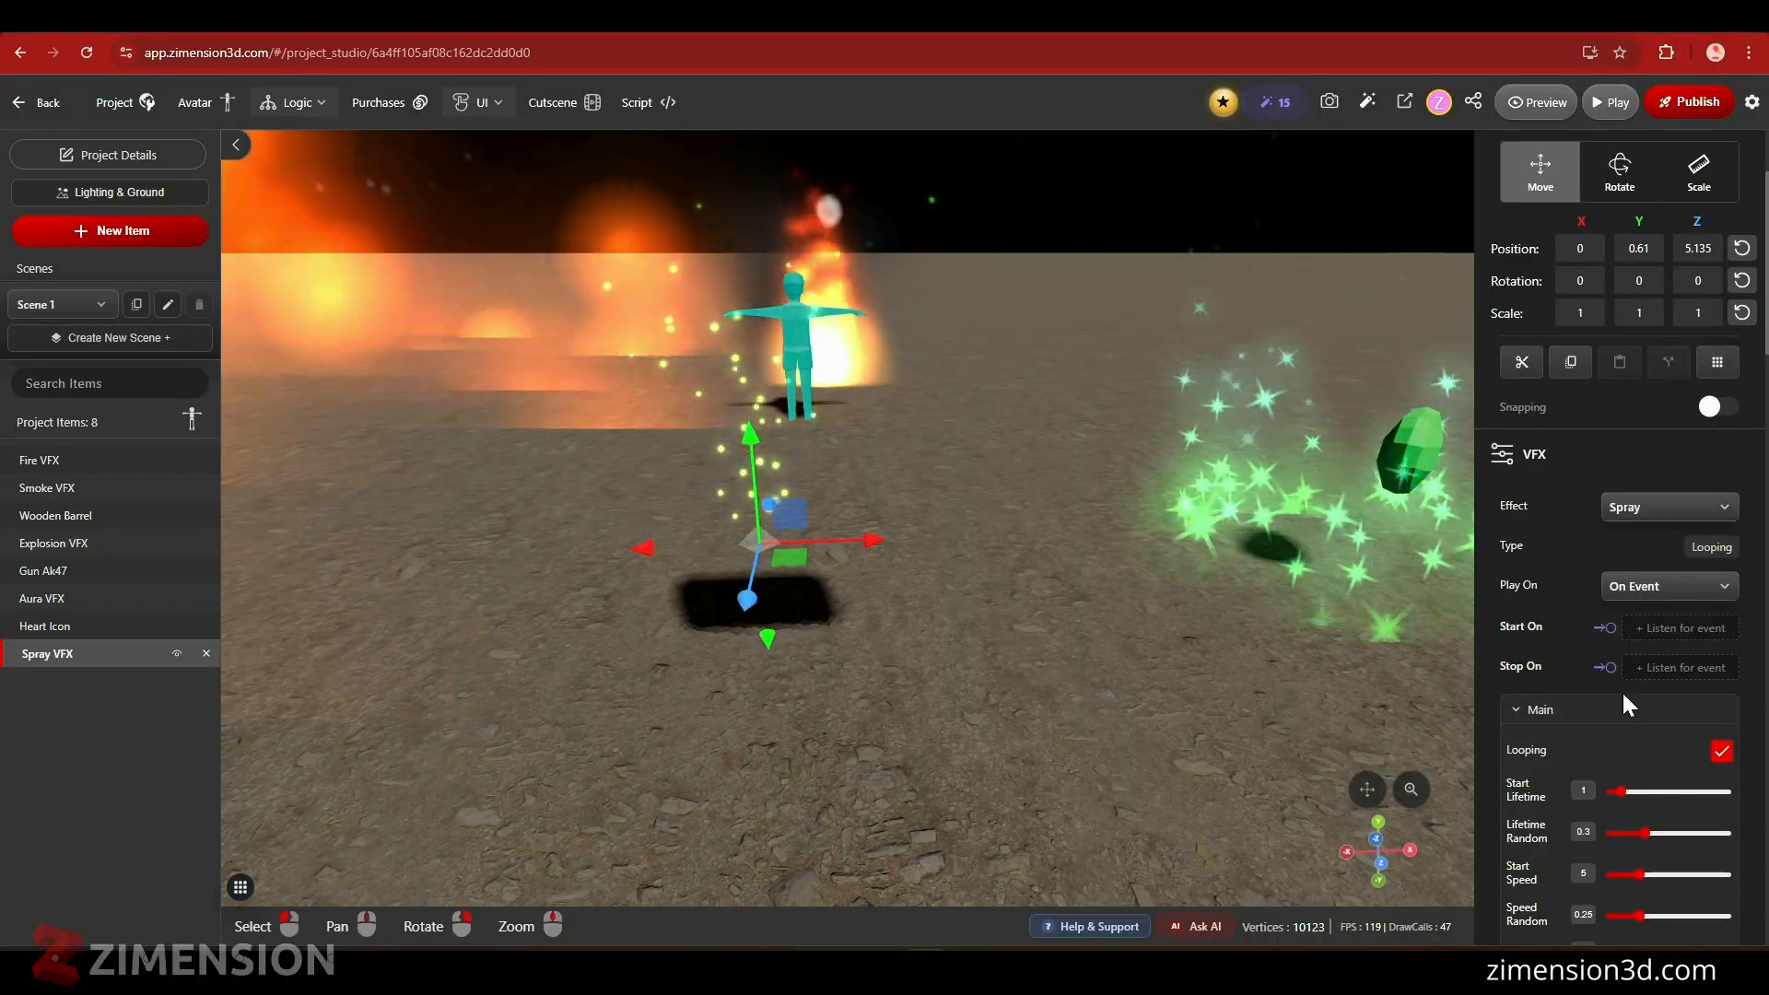
# - Set the spray's Start Size to 0.2, Speed Random to 0.4 and Start Lifetime to 1.45
pyautogui.scroll(-3, 1643, 747)
pyautogui.click(1619, 678)
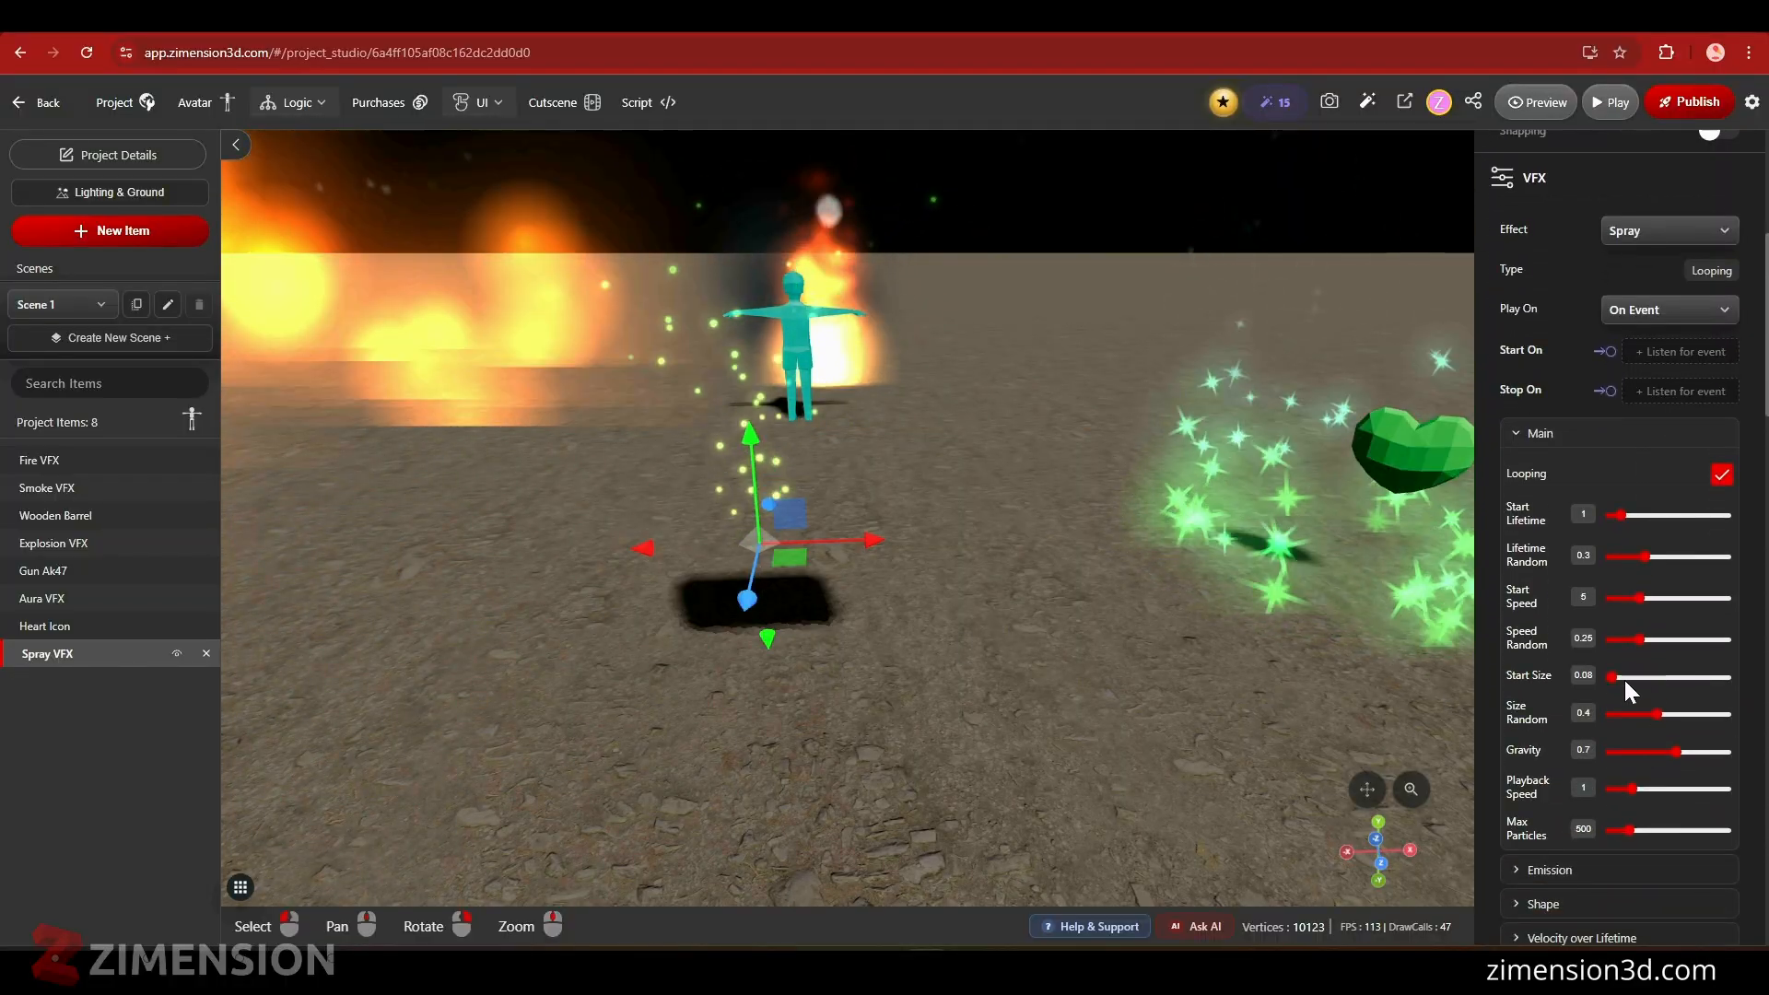
pyautogui.click(1614, 678)
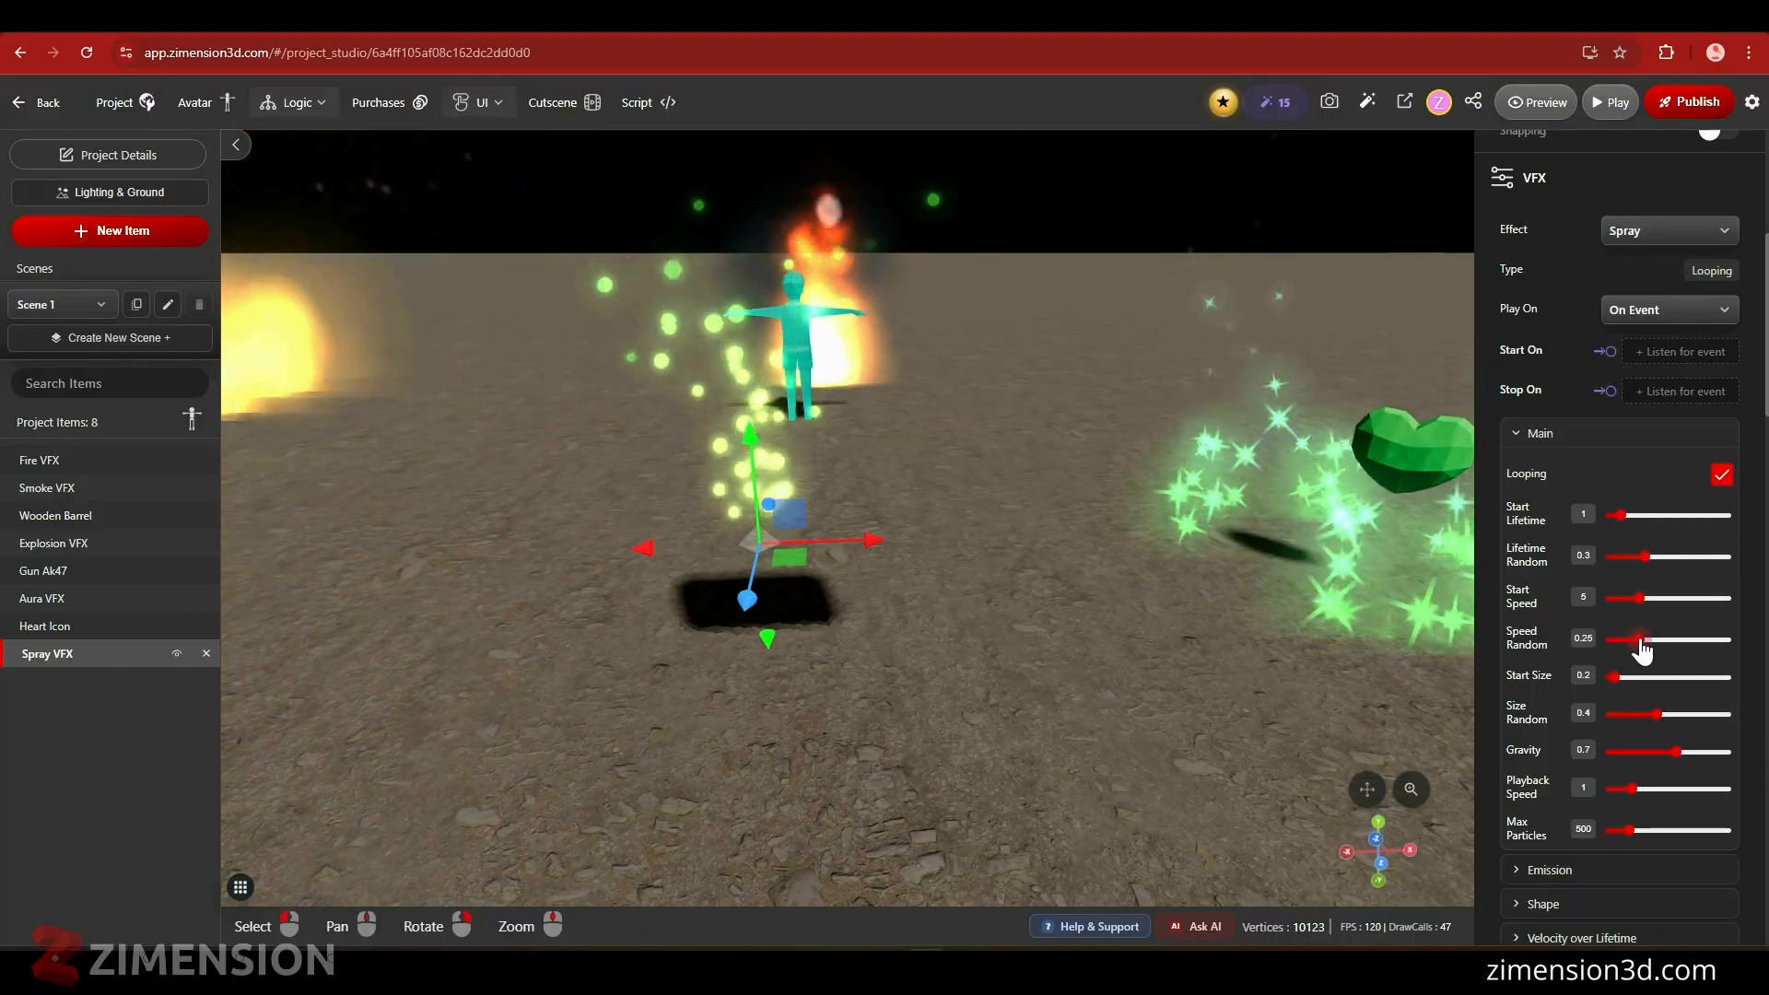
pyautogui.moveTo(1638, 640); pyautogui.dragTo(1656, 640)
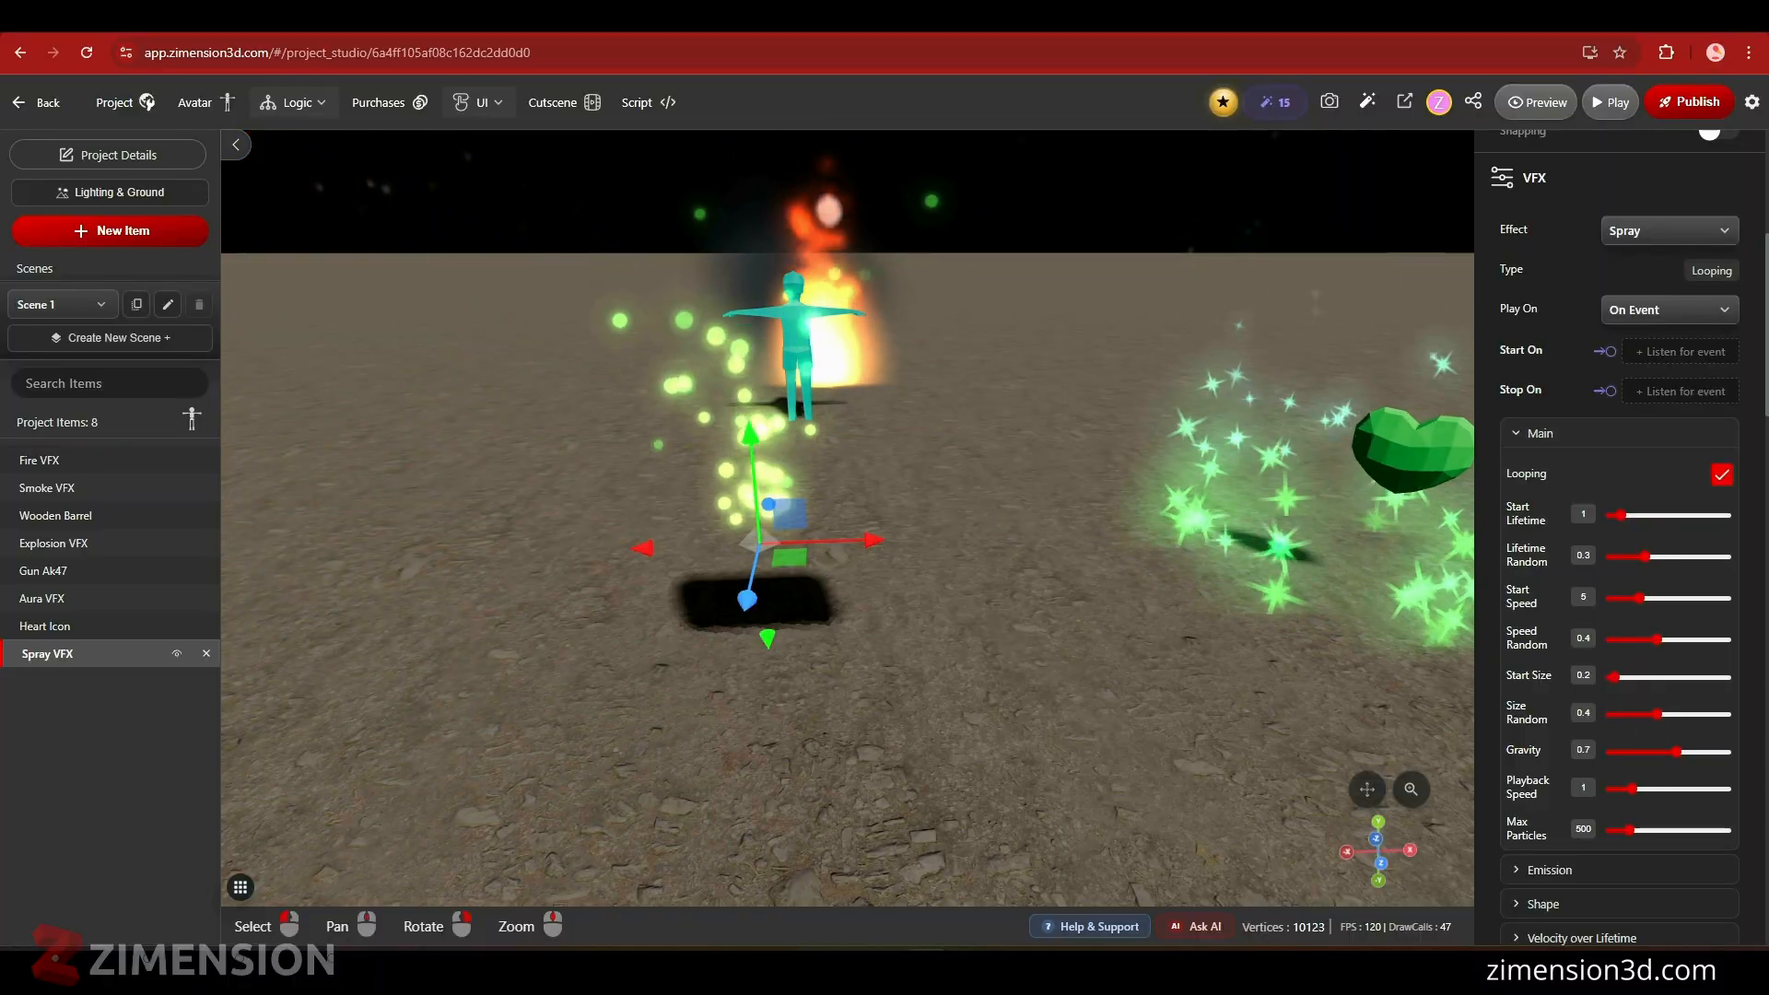
pyautogui.moveTo(1620, 515); pyautogui.dragTo(1627, 524)
# - Set the spray's Velocity over Lifetime to Linear Z -0.6 and Linear X -11.3
pyautogui.scroll(-3, 1611, 716)
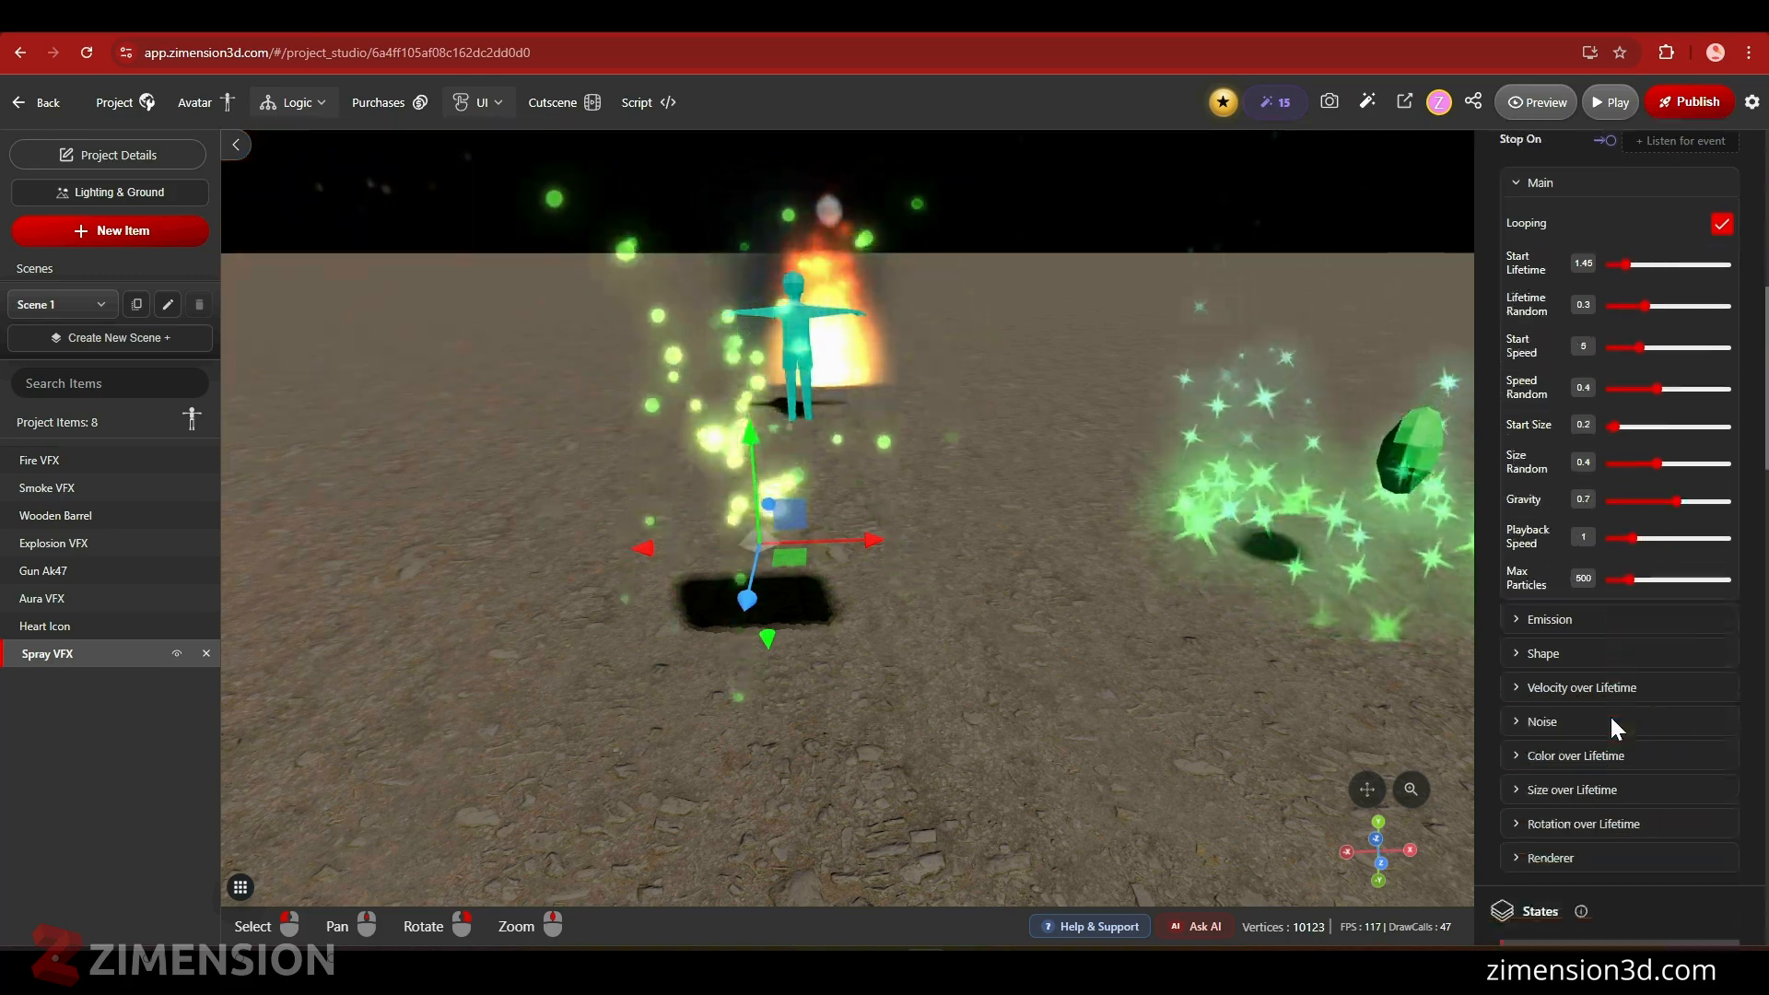
pyautogui.click(1516, 664)
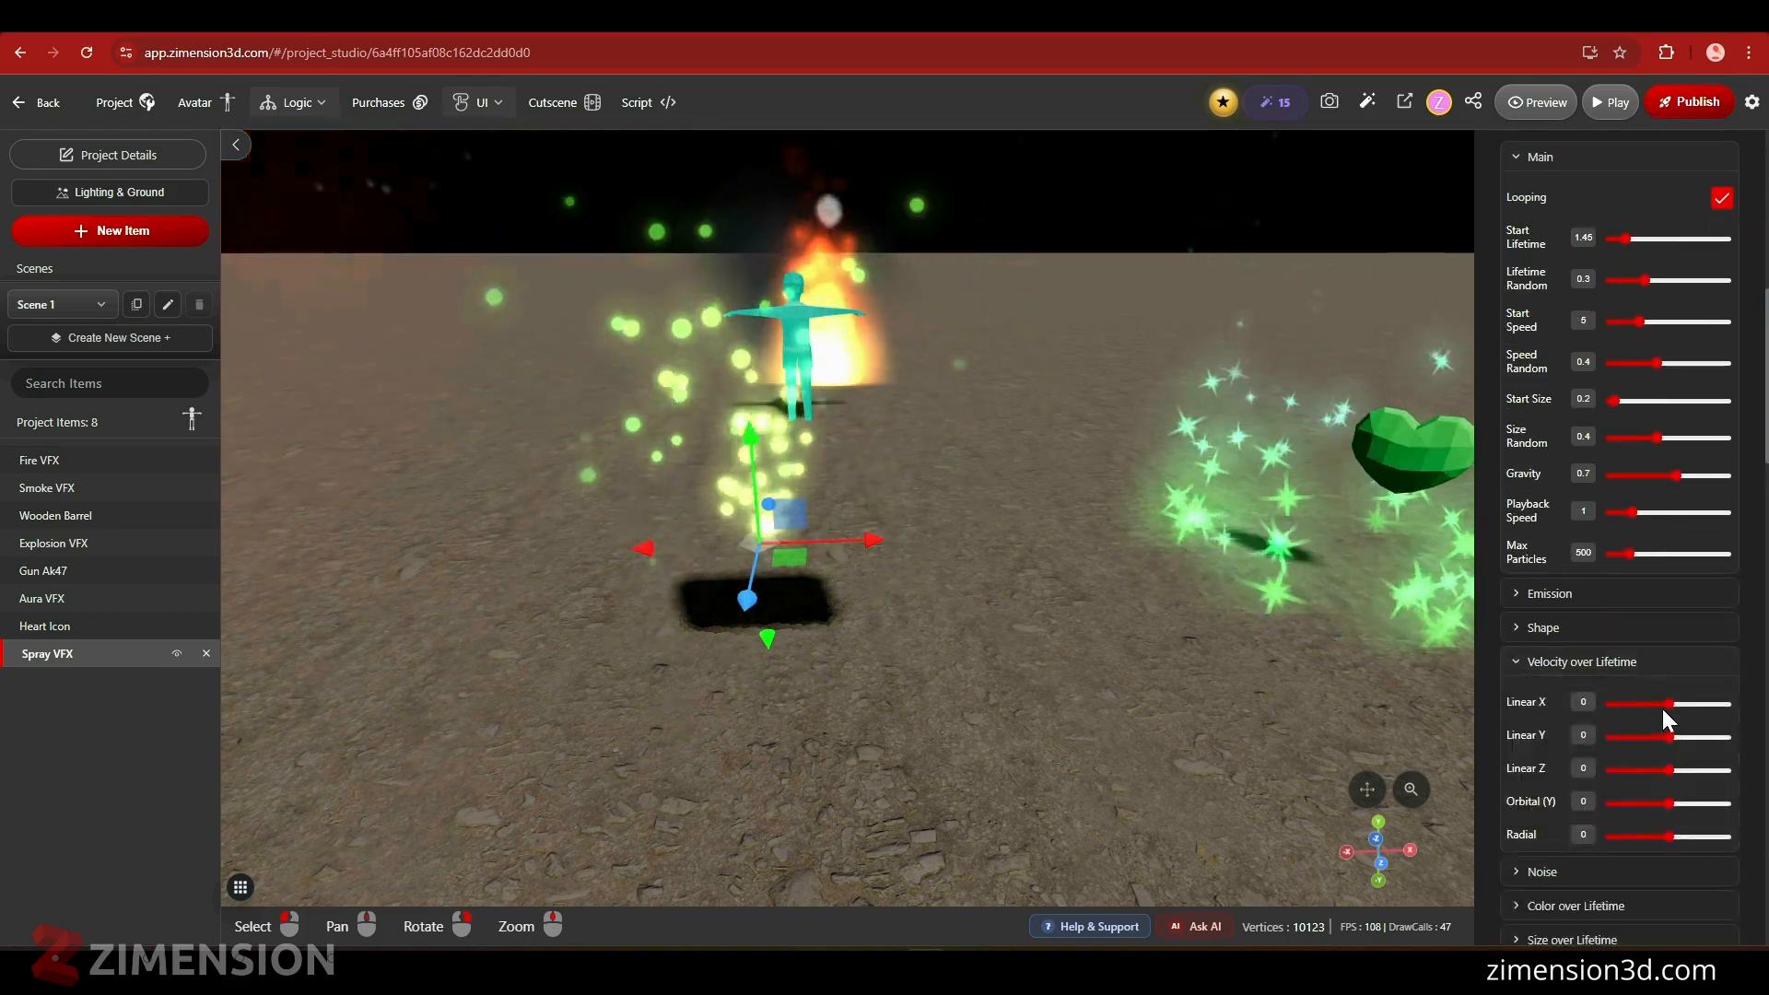
pyautogui.moveTo(1668, 771); pyautogui.dragTo(1670, 783)
pyautogui.moveTo(922, 765)
pyautogui.mouseDown(button='right')
pyautogui.moveTo(1037, 752)
pyautogui.moveTo(1011, 765)
pyautogui.mouseUp(button='right')
pyautogui.moveTo(1669, 704); pyautogui.dragTo(1635, 715)
pyautogui.moveTo(864, 774); pyautogui.dragTo(873, 748, button='right')
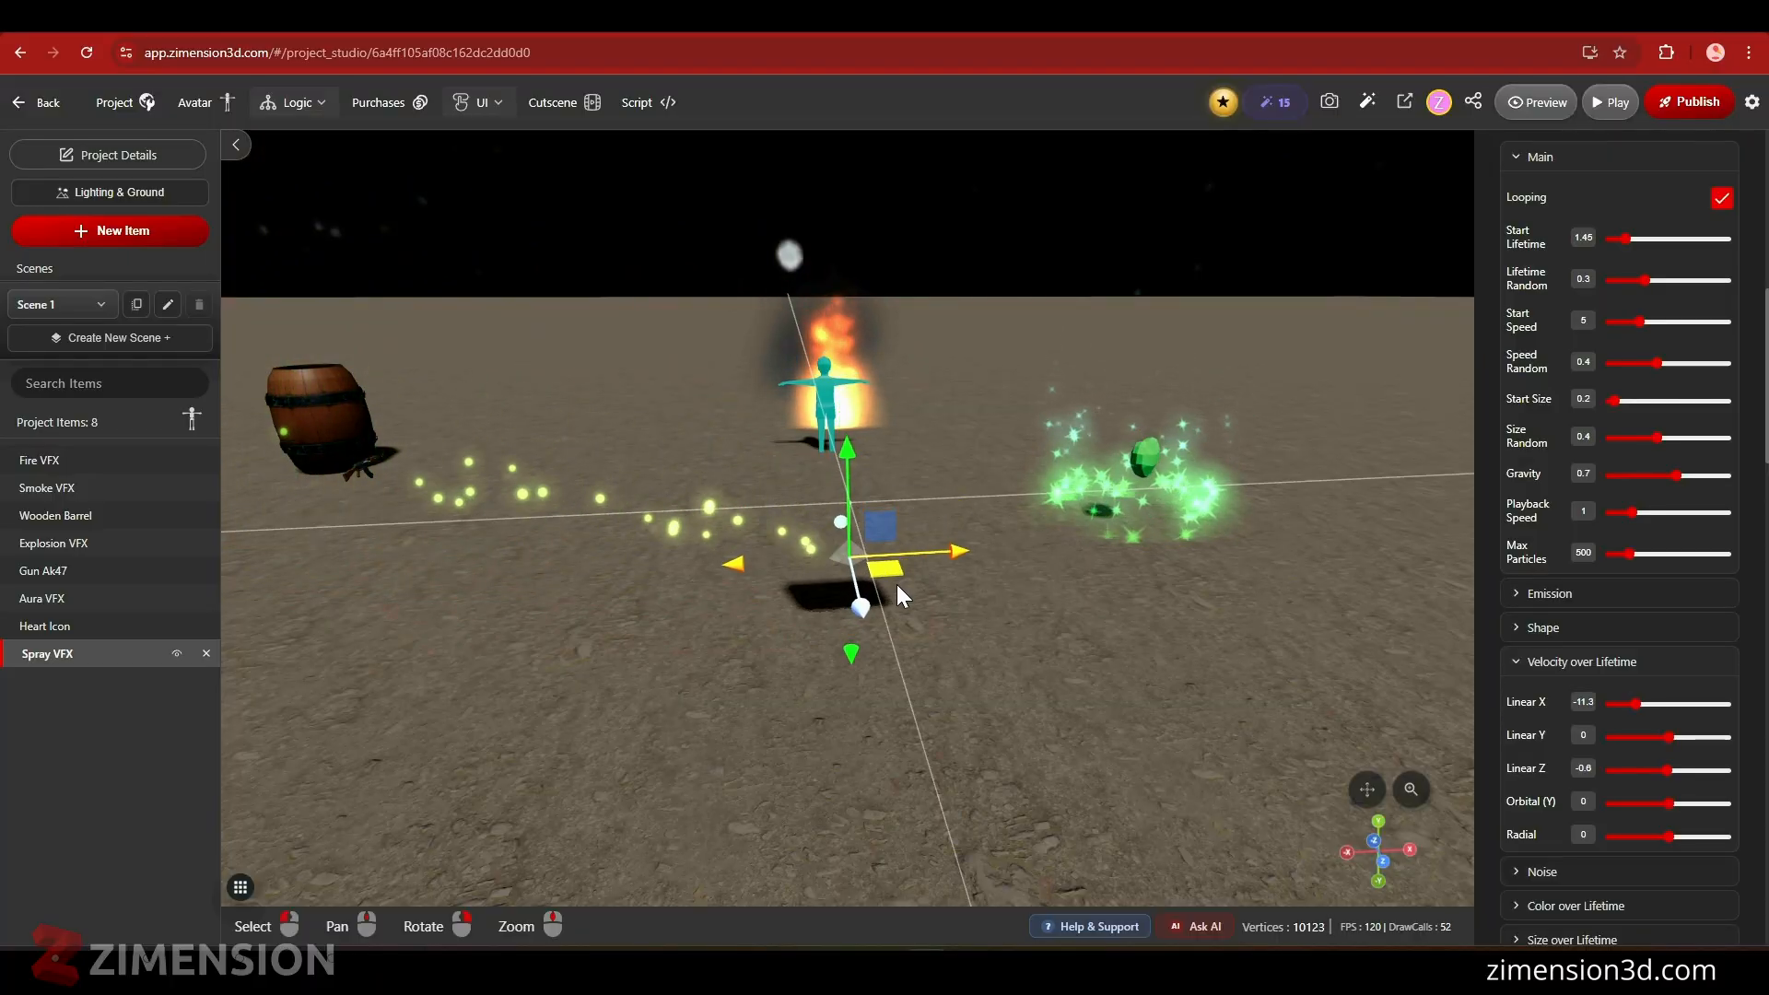
# - Reduce the spray's Start Size to 0.16 and set its Size Random to 0.55
pyautogui.scroll(5, 897, 584)
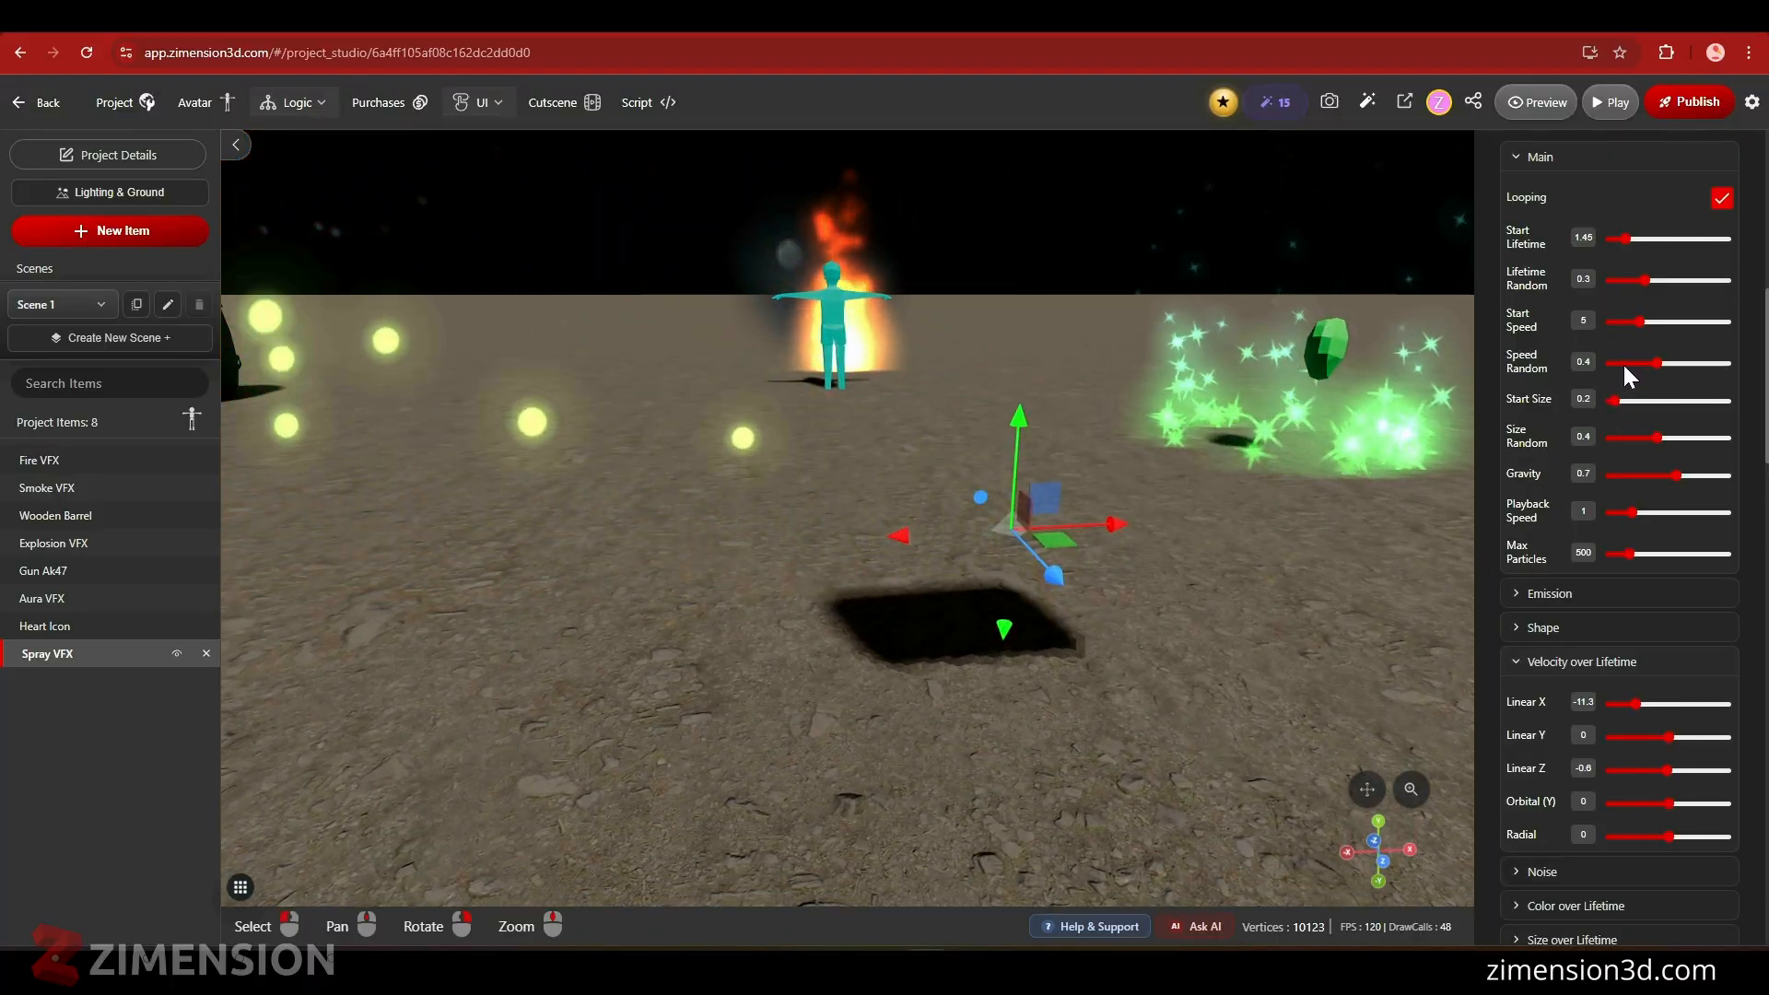
pyautogui.click(1613, 400)
pyautogui.scroll(-2, 1198, 543)
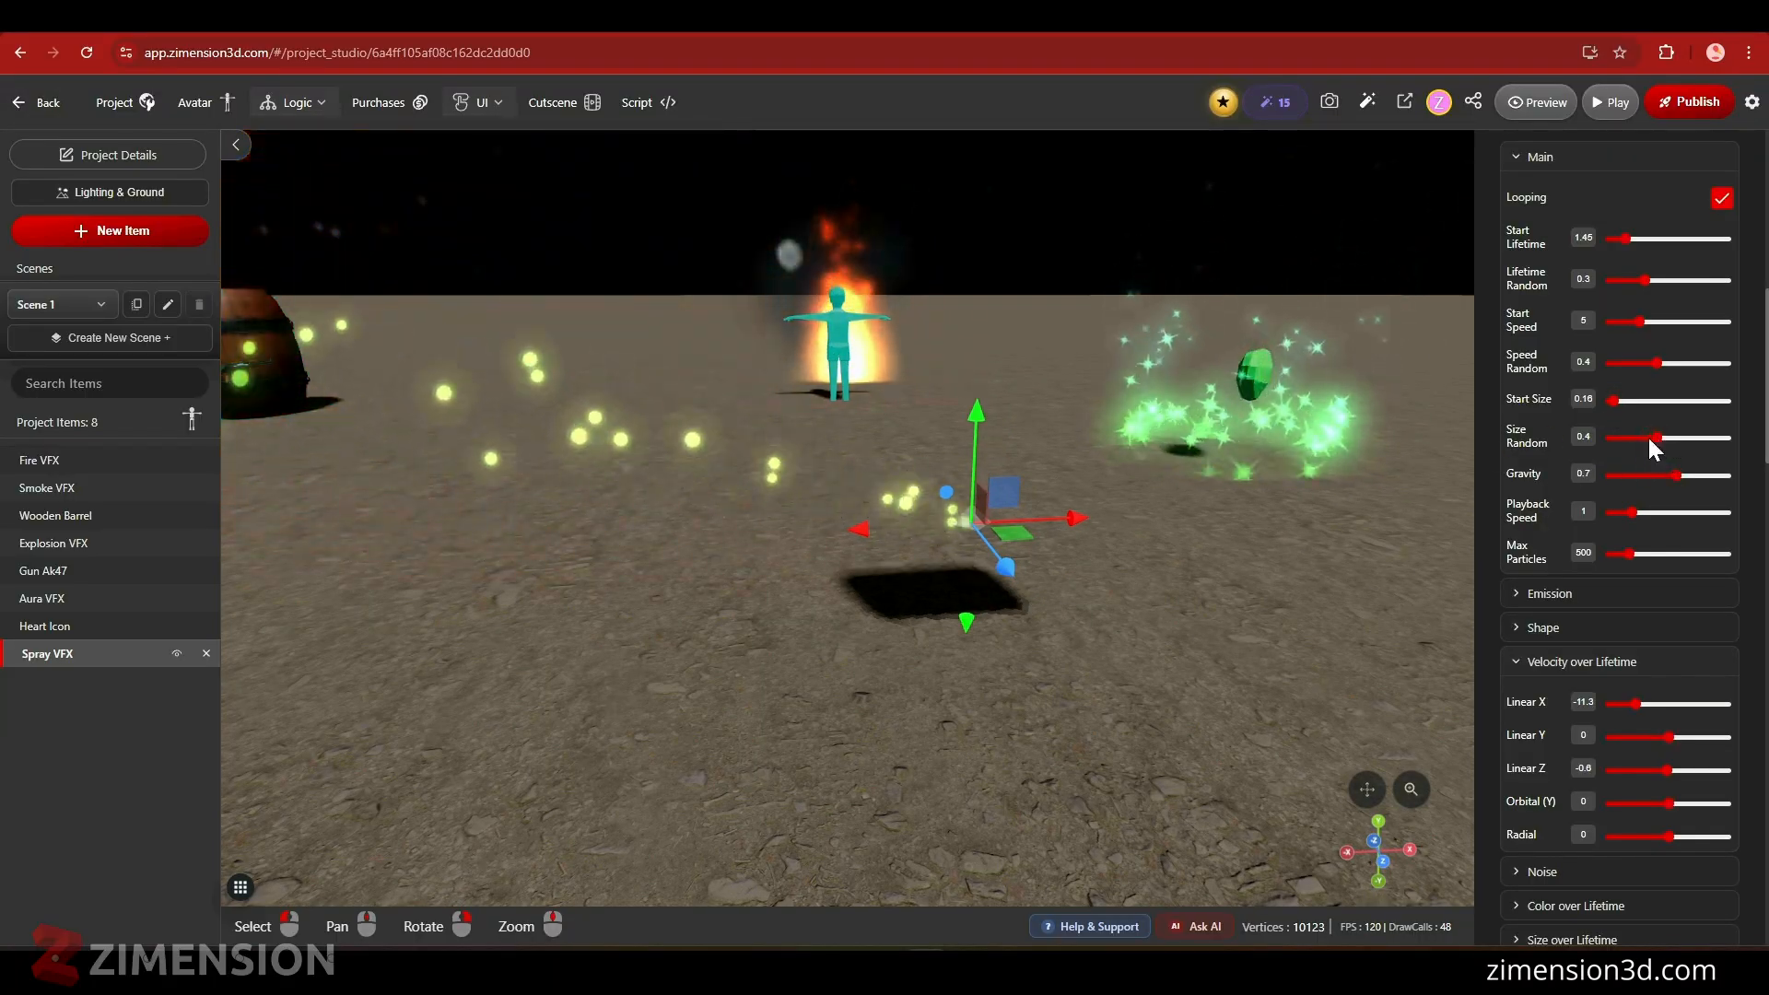
pyautogui.moveTo(1656, 437); pyautogui.dragTo(1674, 438)
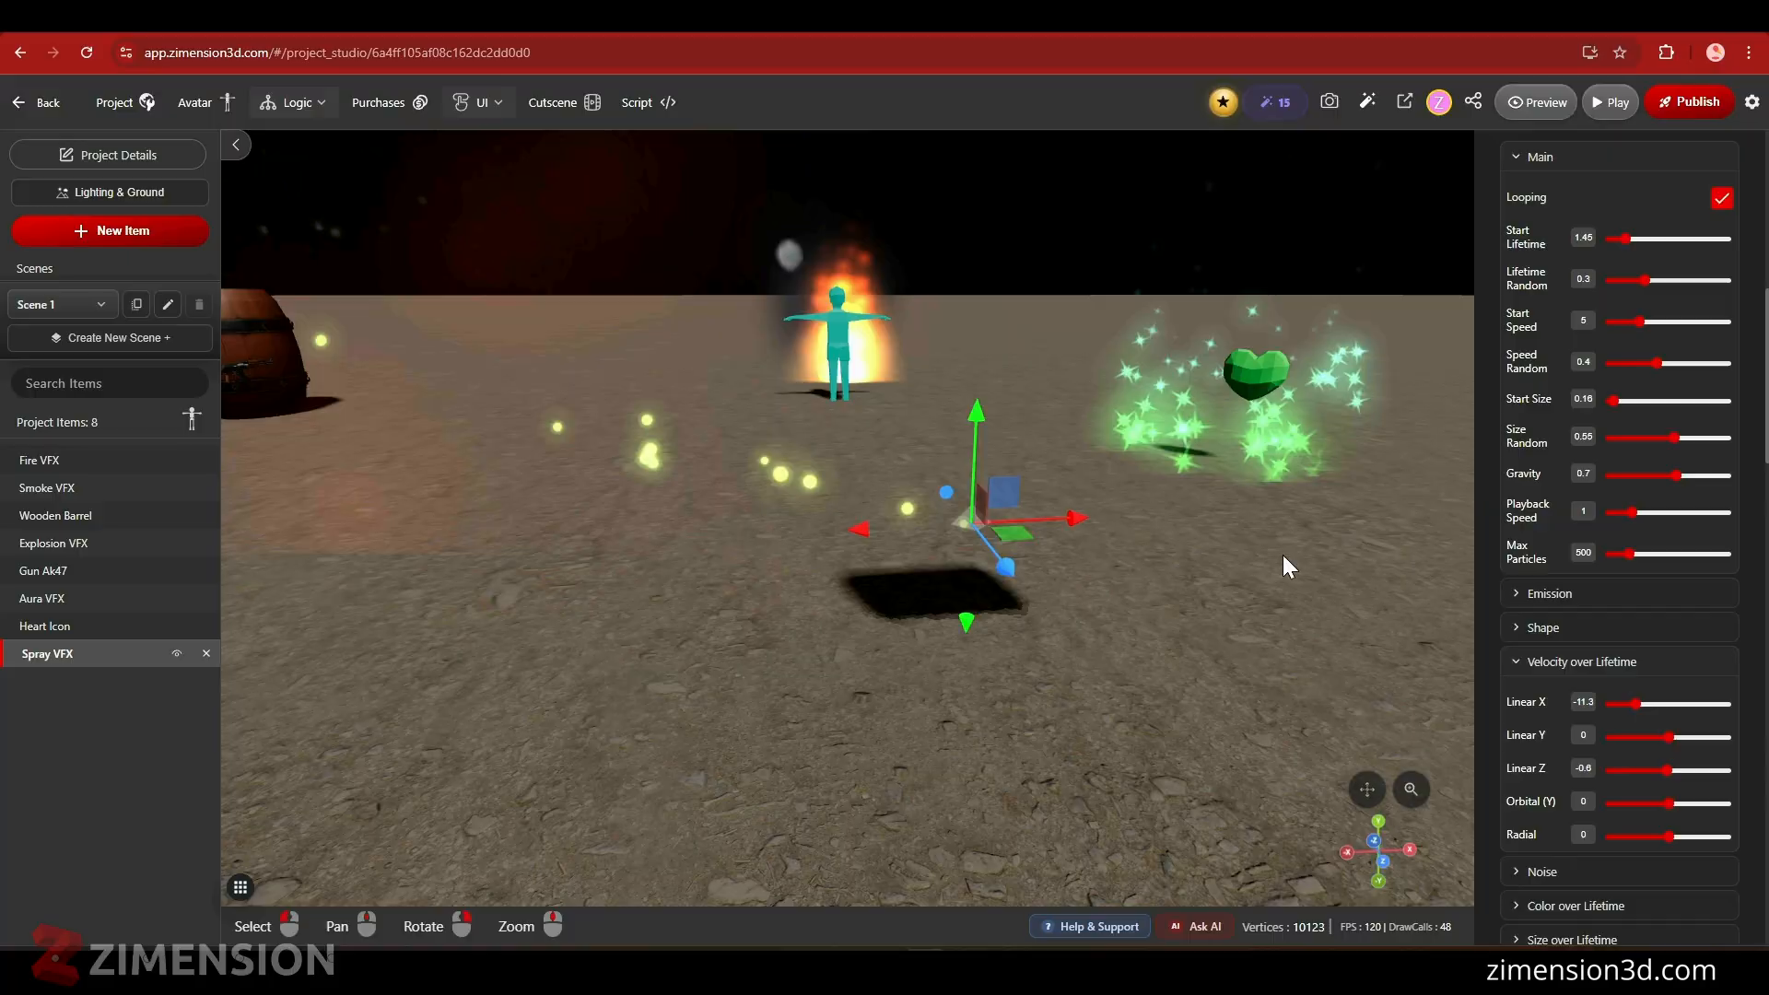
# - Set the spray's Orbital (Y) velocity over lifetime to 0.4
pyautogui.scroll(-2, 1154, 607)
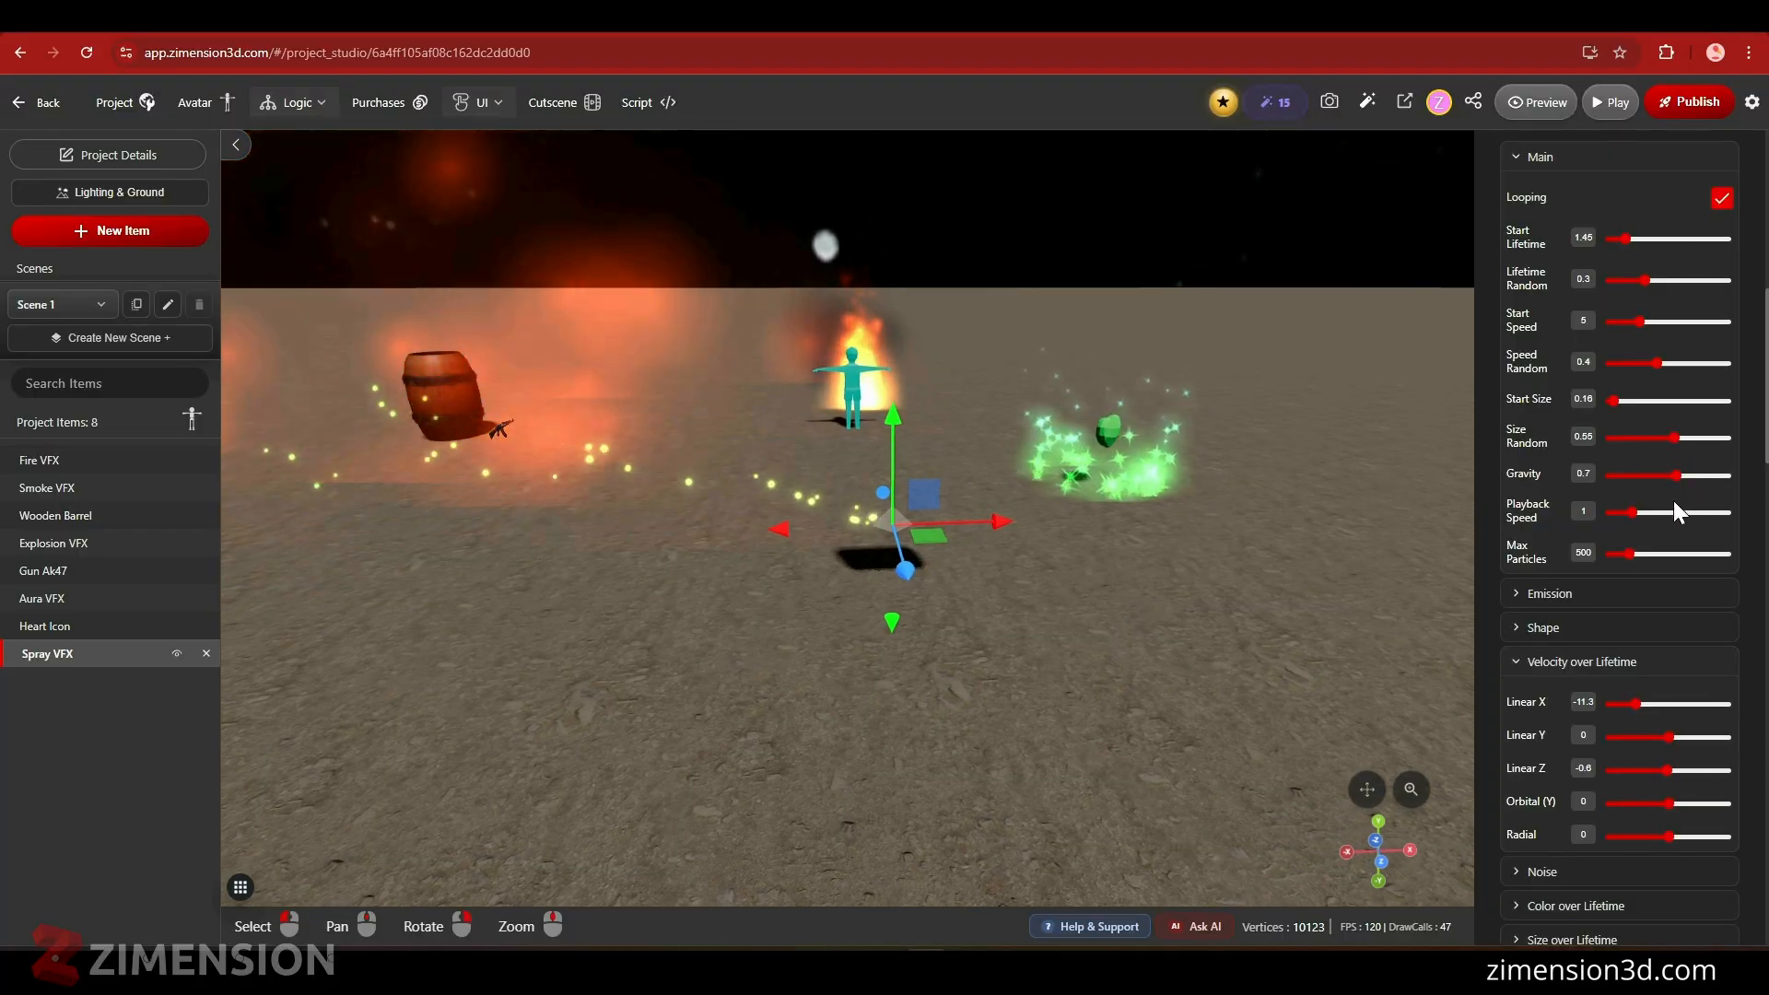
pyautogui.scroll(-1, 1591, 597)
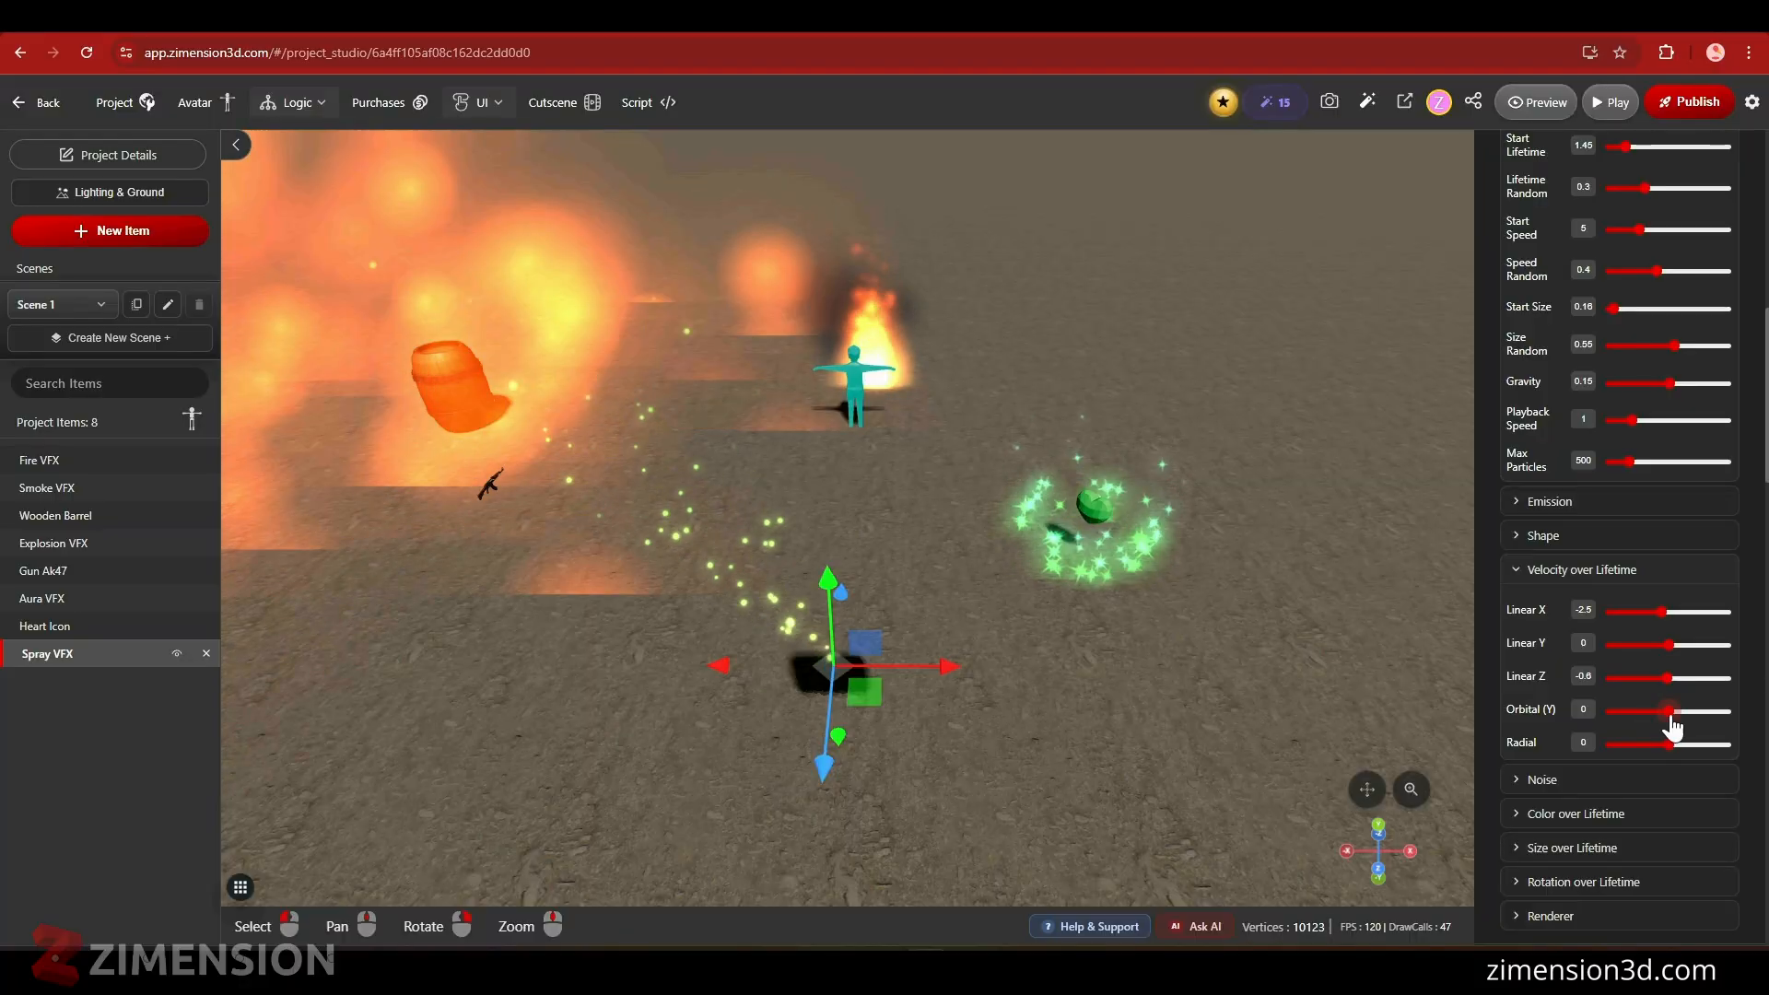
pyautogui.moveTo(1671, 728); pyautogui.dragTo(1675, 726)
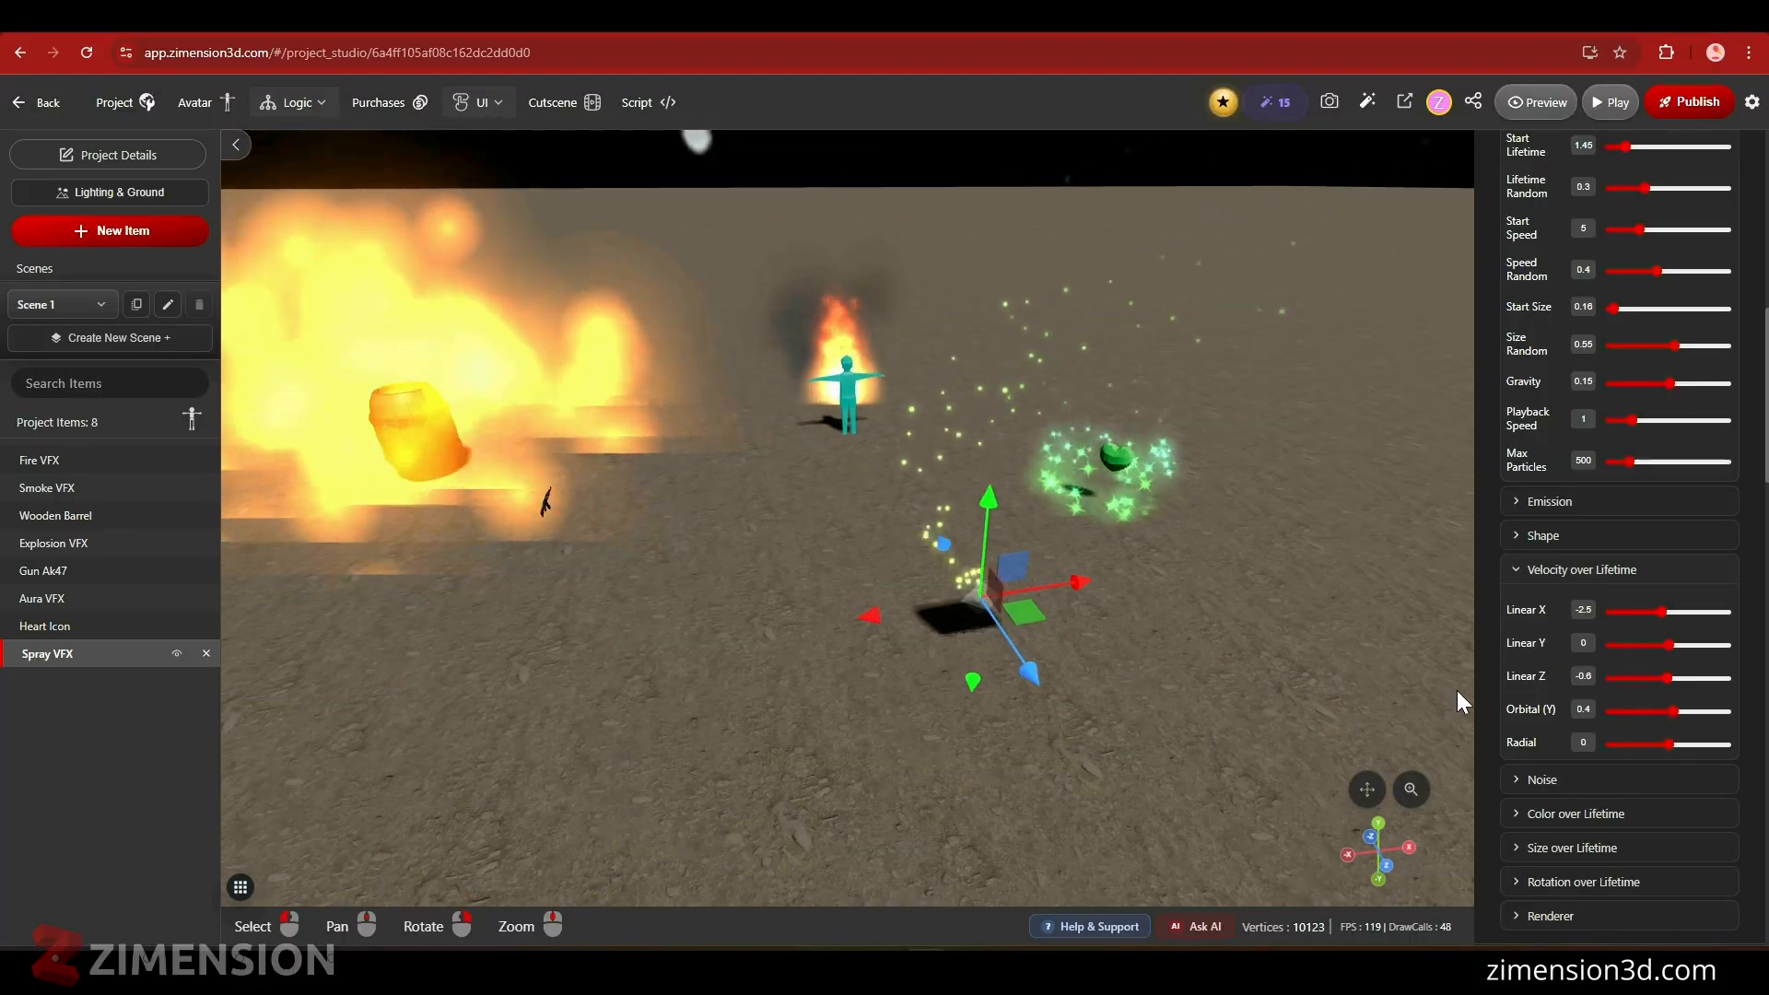
# - Set the spray's Color over Lifetime start color to teal #1ba19f
pyautogui.click(1566, 814)
pyautogui.click(1646, 855)
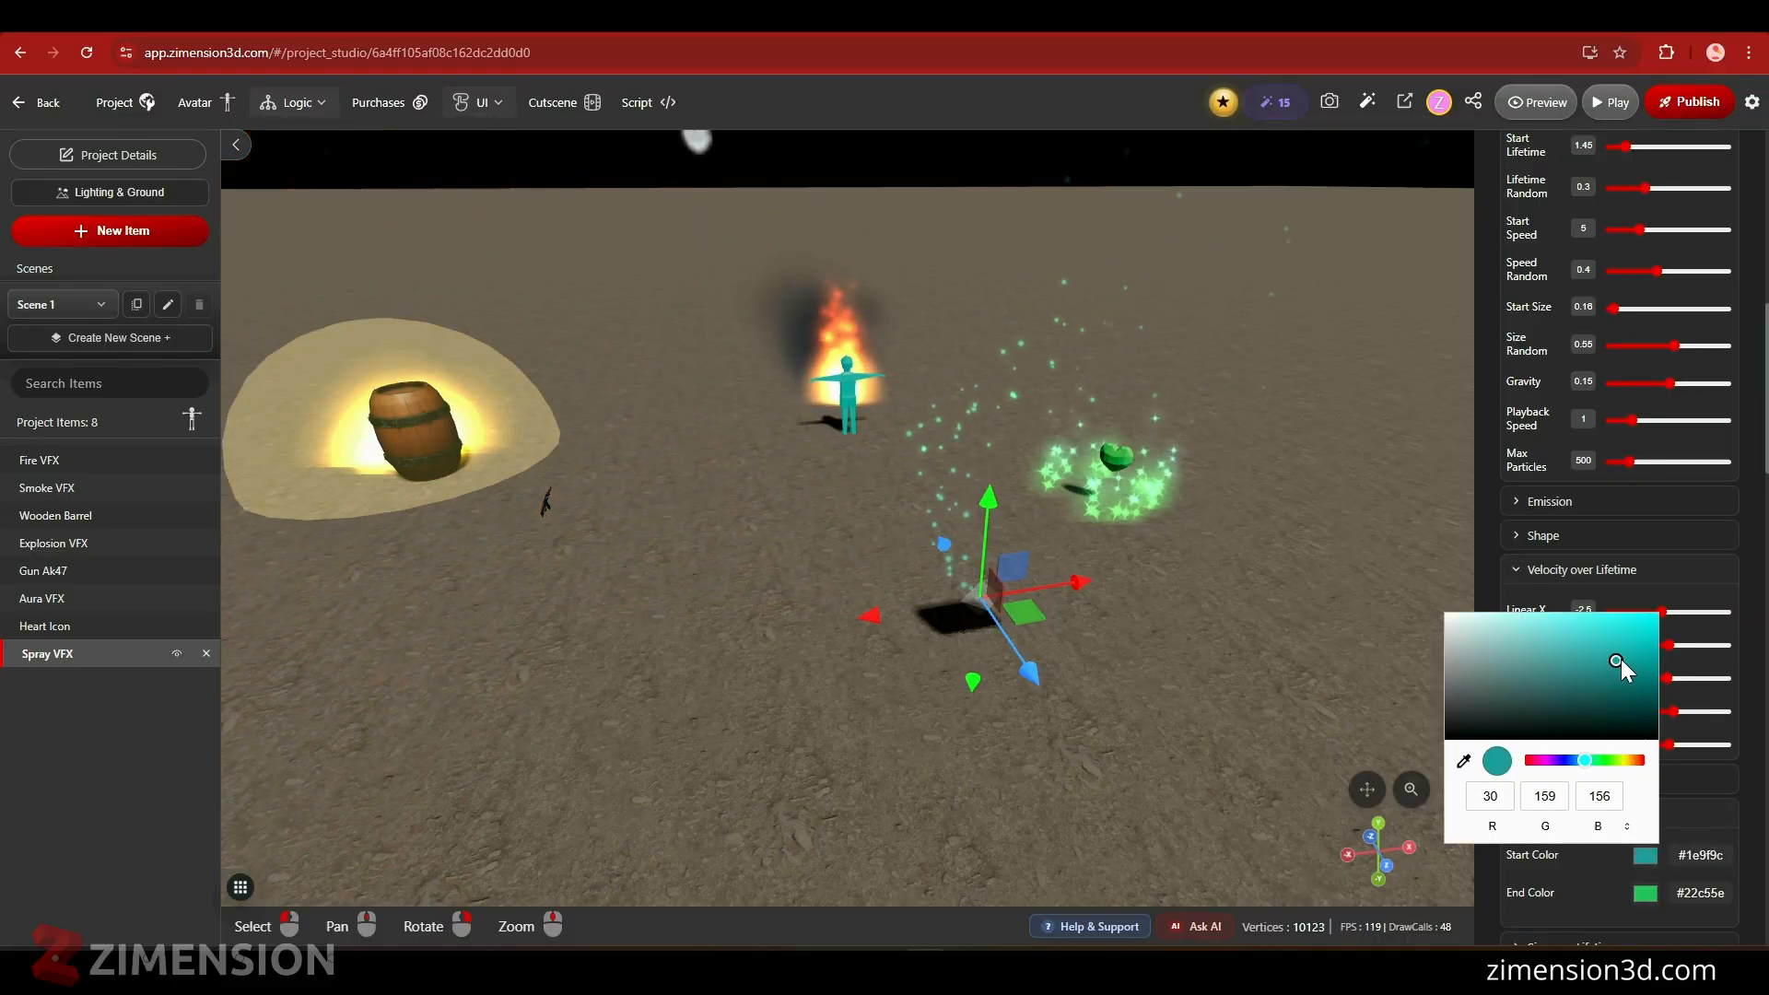
pyautogui.moveTo(1620, 660); pyautogui.dragTo(1624, 657)
pyautogui.click(1098, 676)
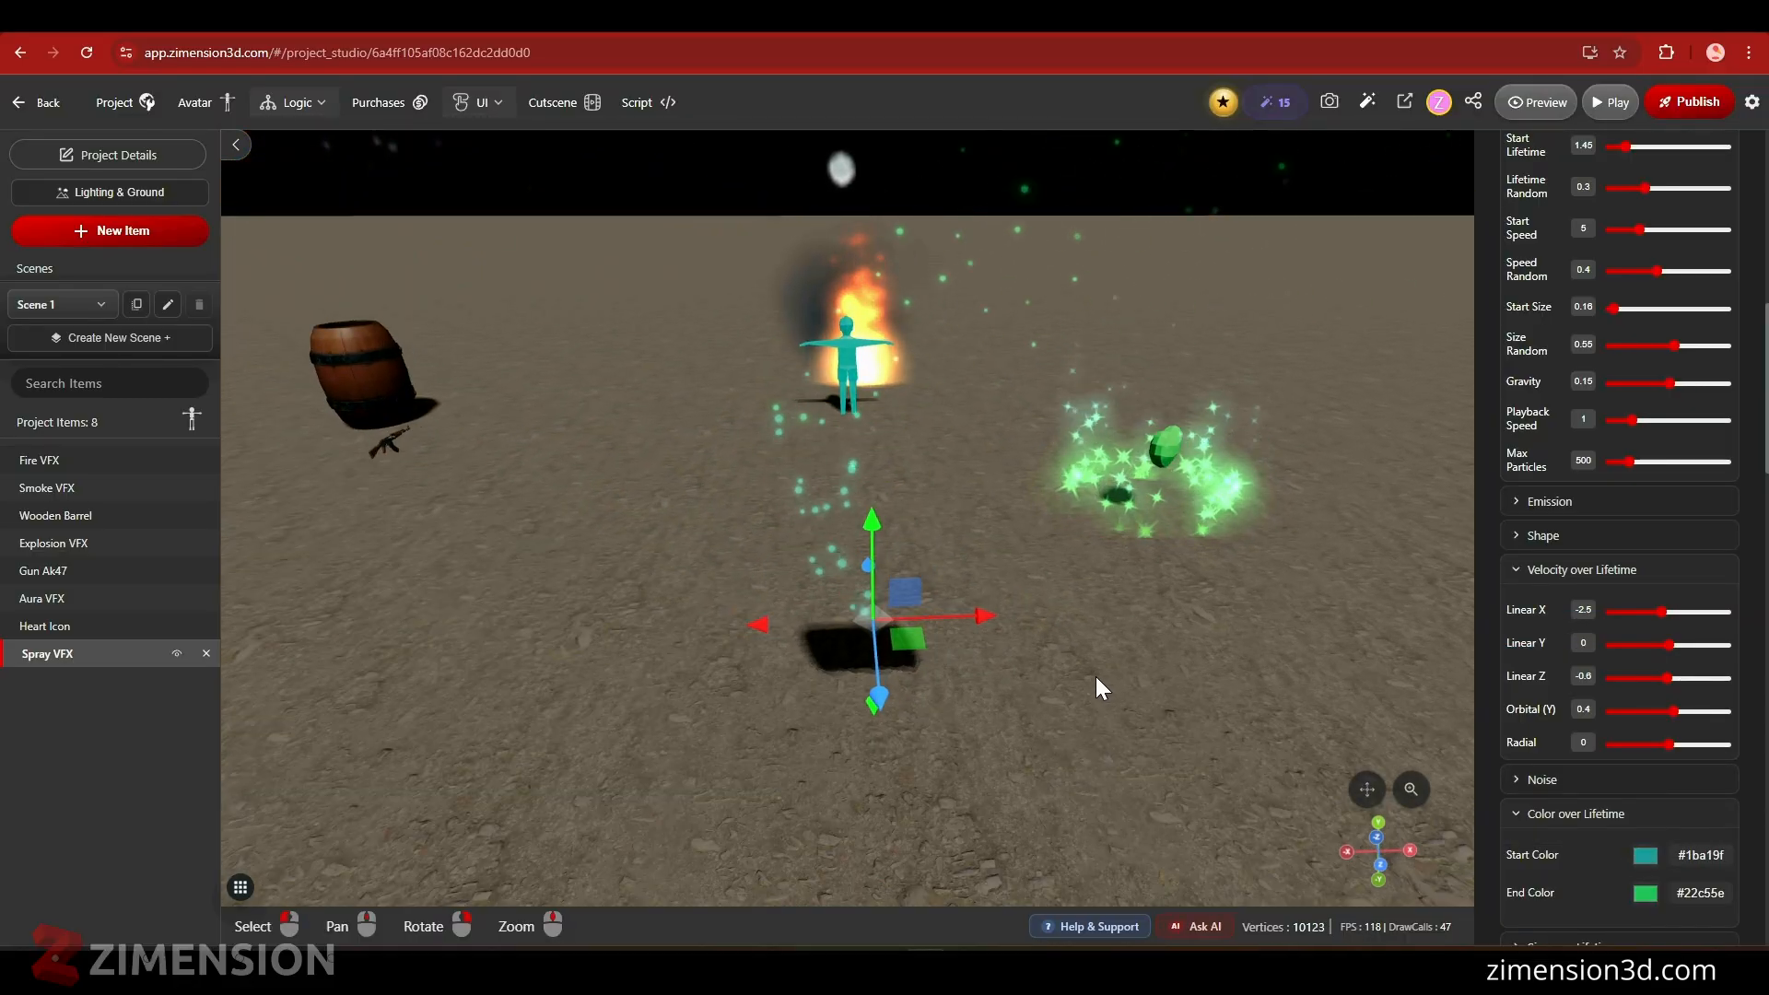
pyautogui.moveTo(1097, 677); pyautogui.dragTo(1000, 702, button='right')
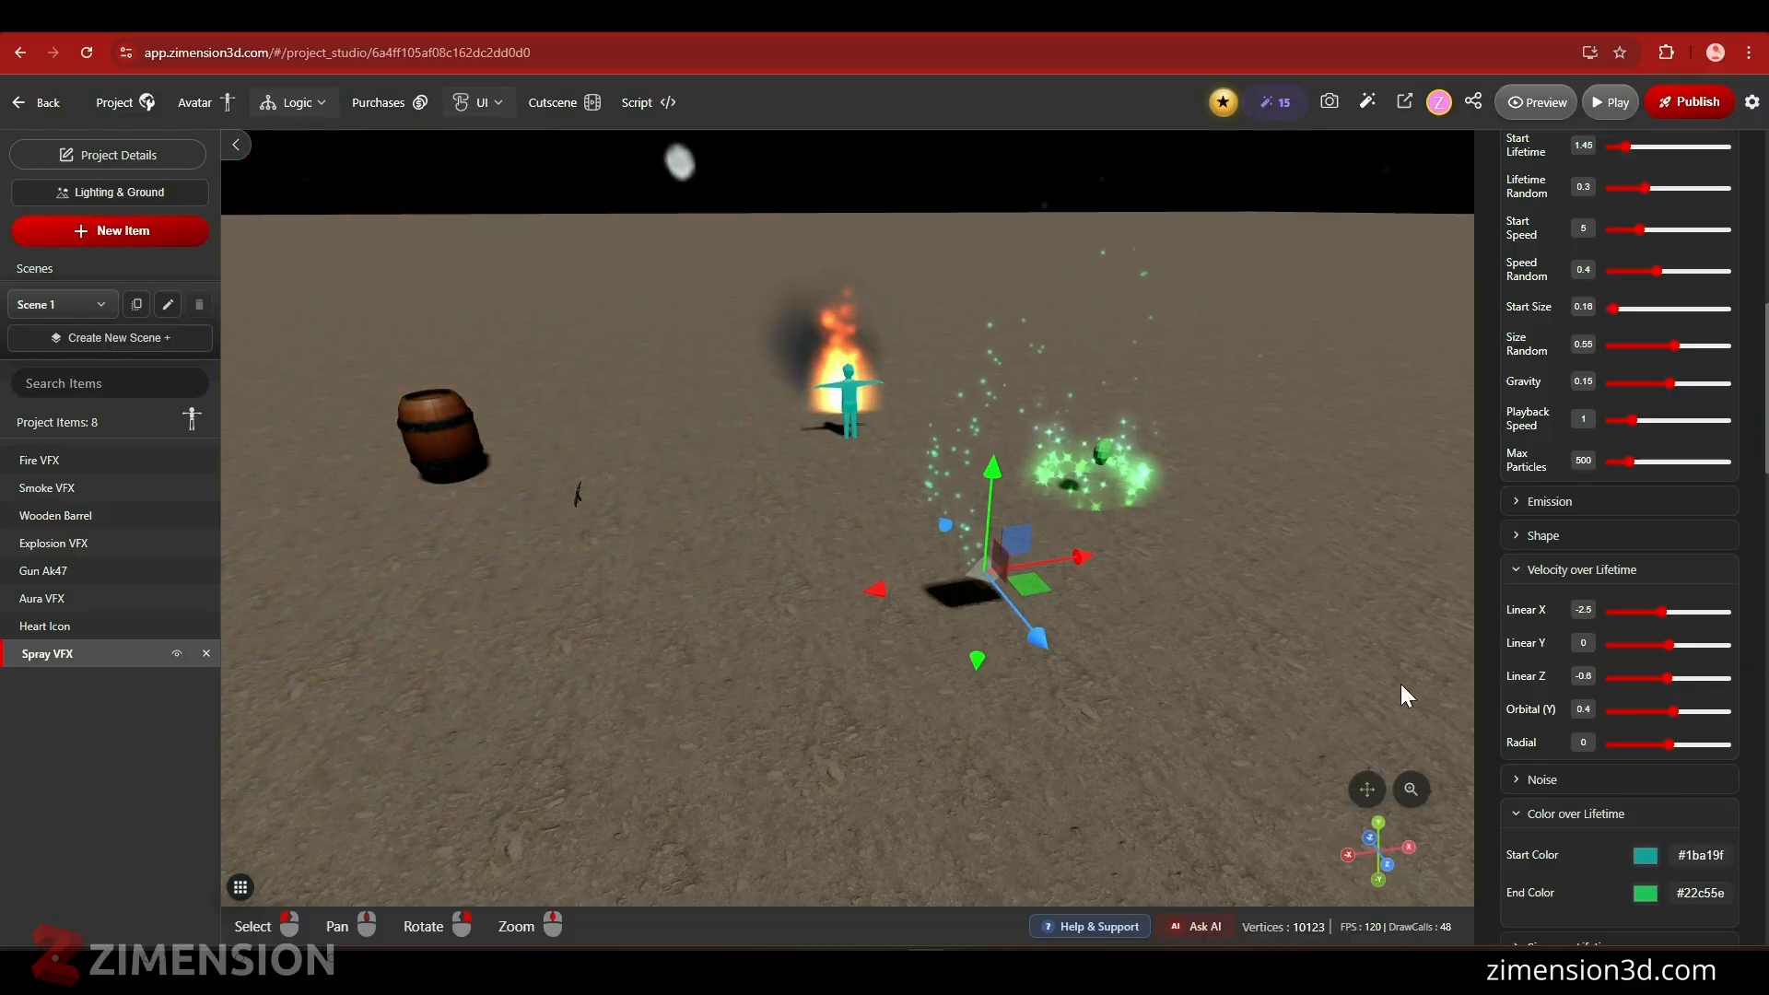
# - Raise the spray's emission Rate / Second to 270
pyautogui.click(1530, 536)
pyautogui.click(1530, 538)
pyautogui.click(1529, 503)
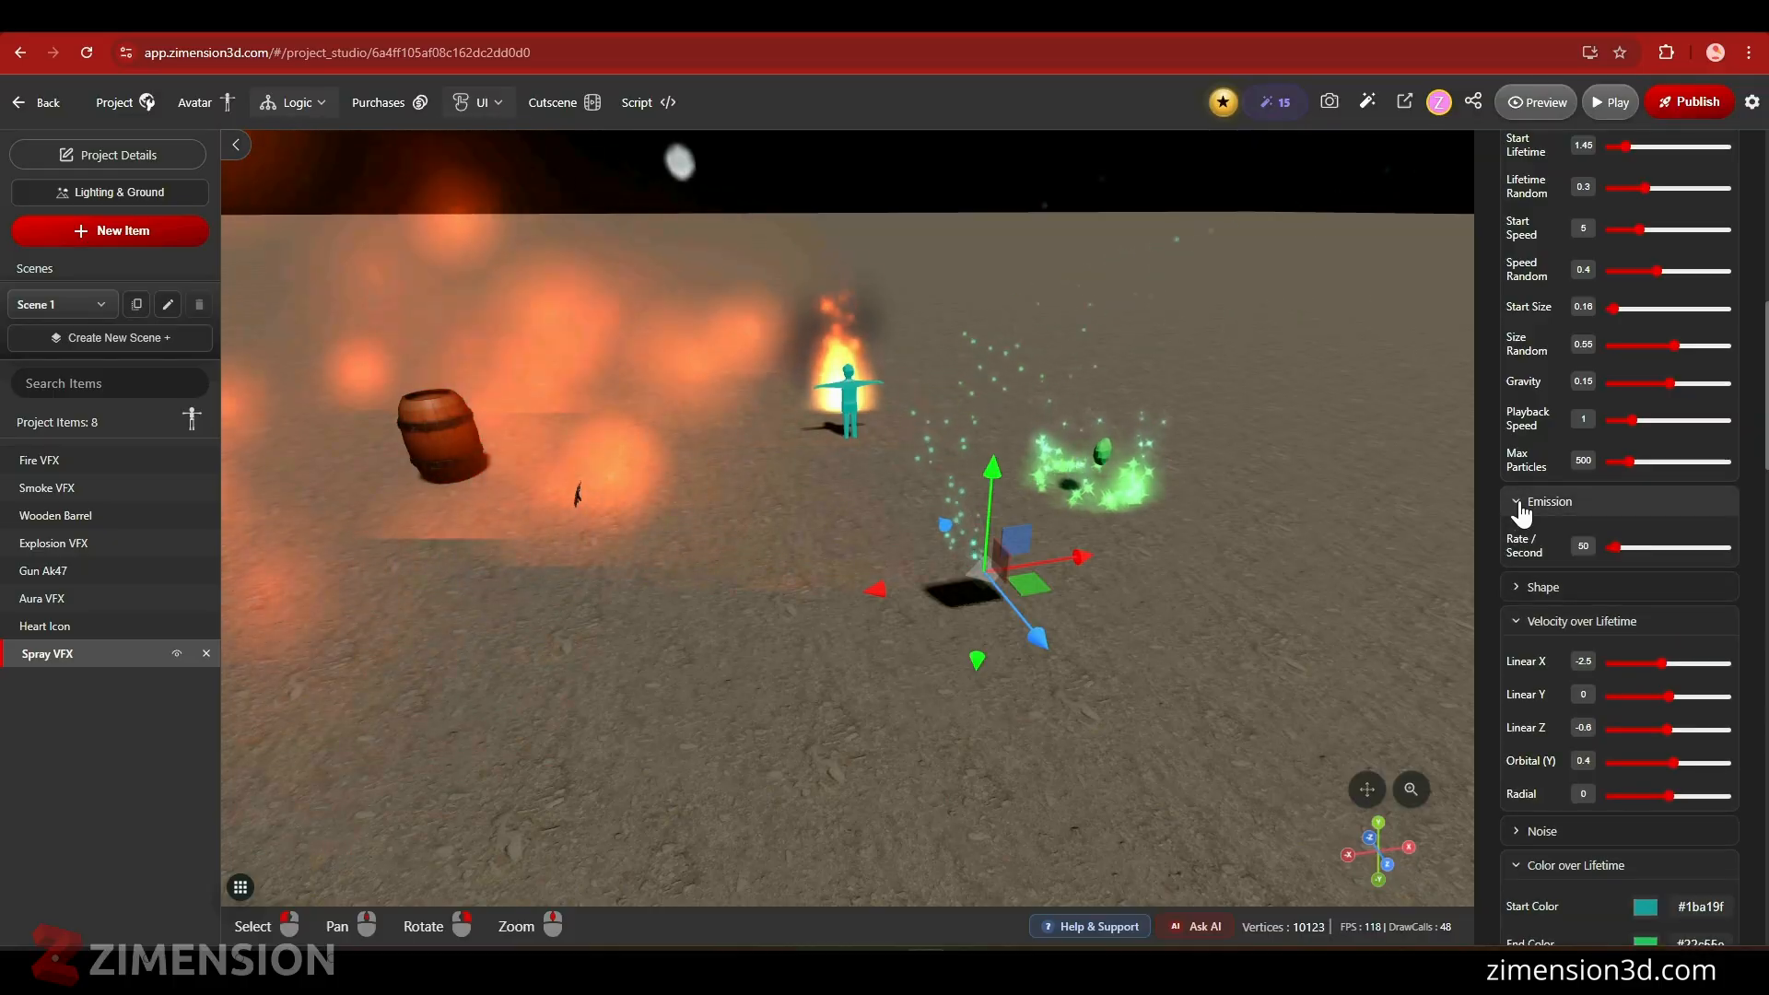
pyautogui.moveTo(1617, 553); pyautogui.dragTo(1627, 560)
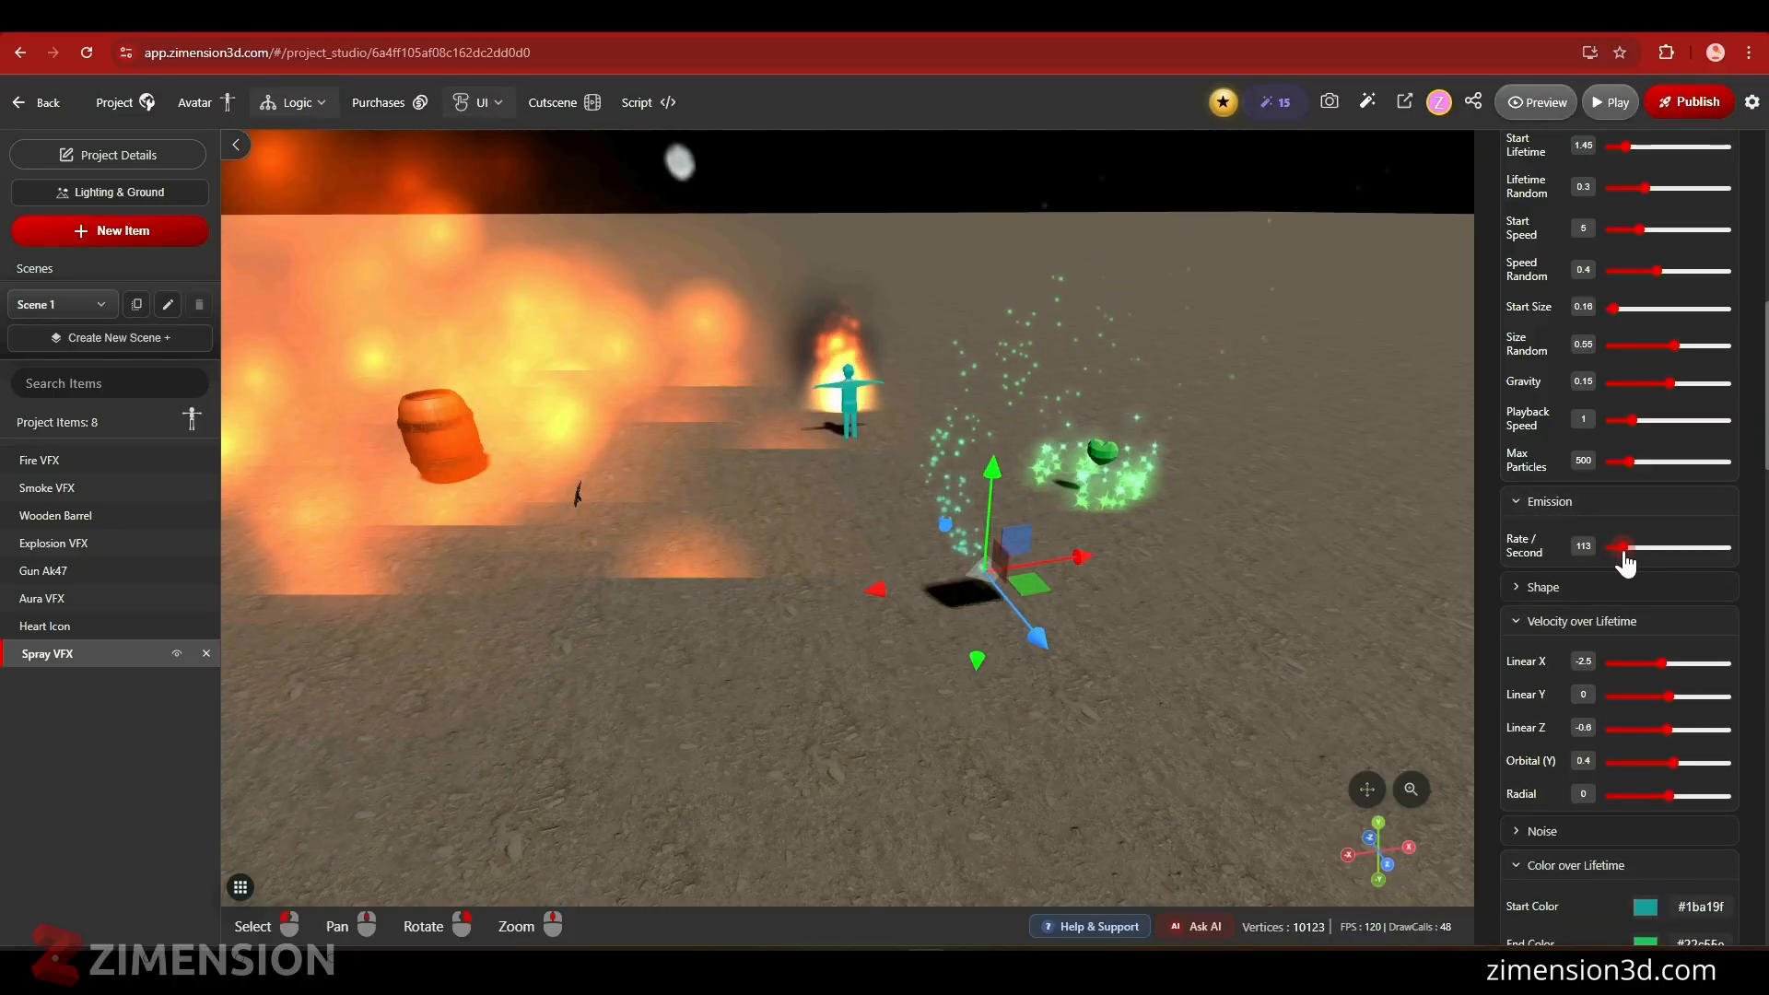
pyautogui.moveTo(1103, 718)
pyautogui.mouseDown(button='right')
pyautogui.moveTo(1125, 713)
pyautogui.moveTo(971, 748)
pyautogui.mouseUp(button='right')
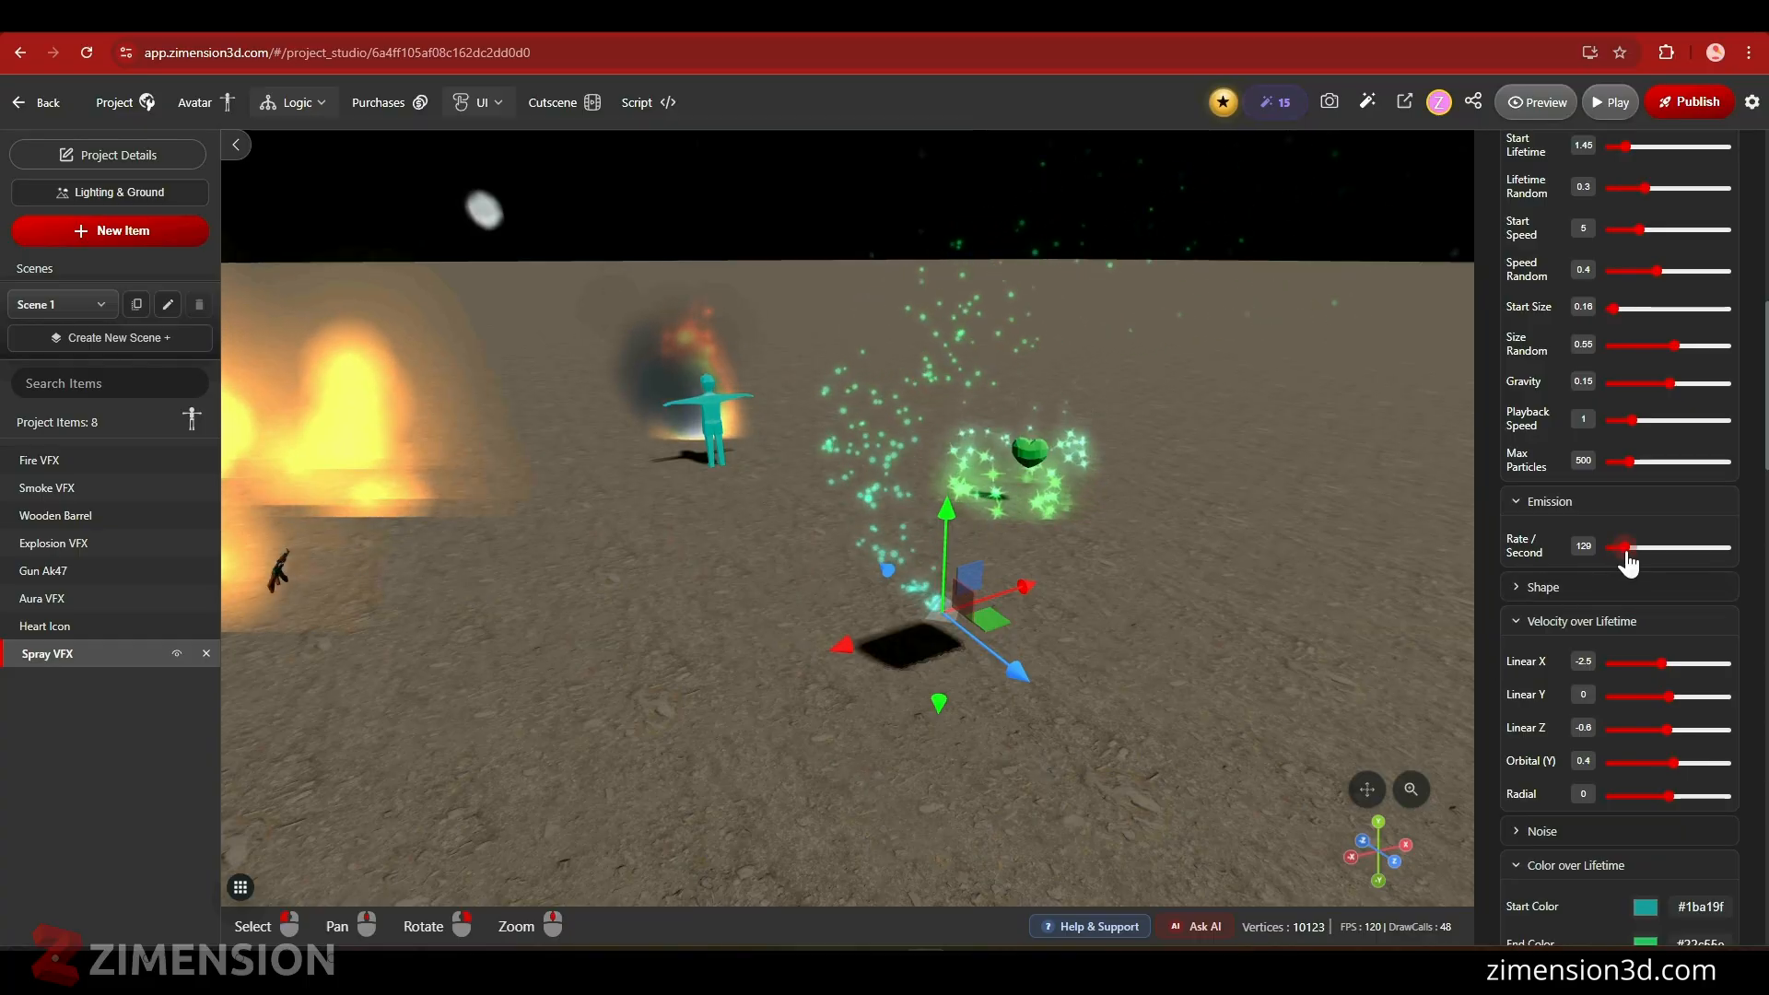
pyautogui.moveTo(1629, 562)
pyautogui.mouseDown()
pyautogui.moveTo(1615, 556)
pyautogui.moveTo(1640, 556)
pyautogui.mouseUp()
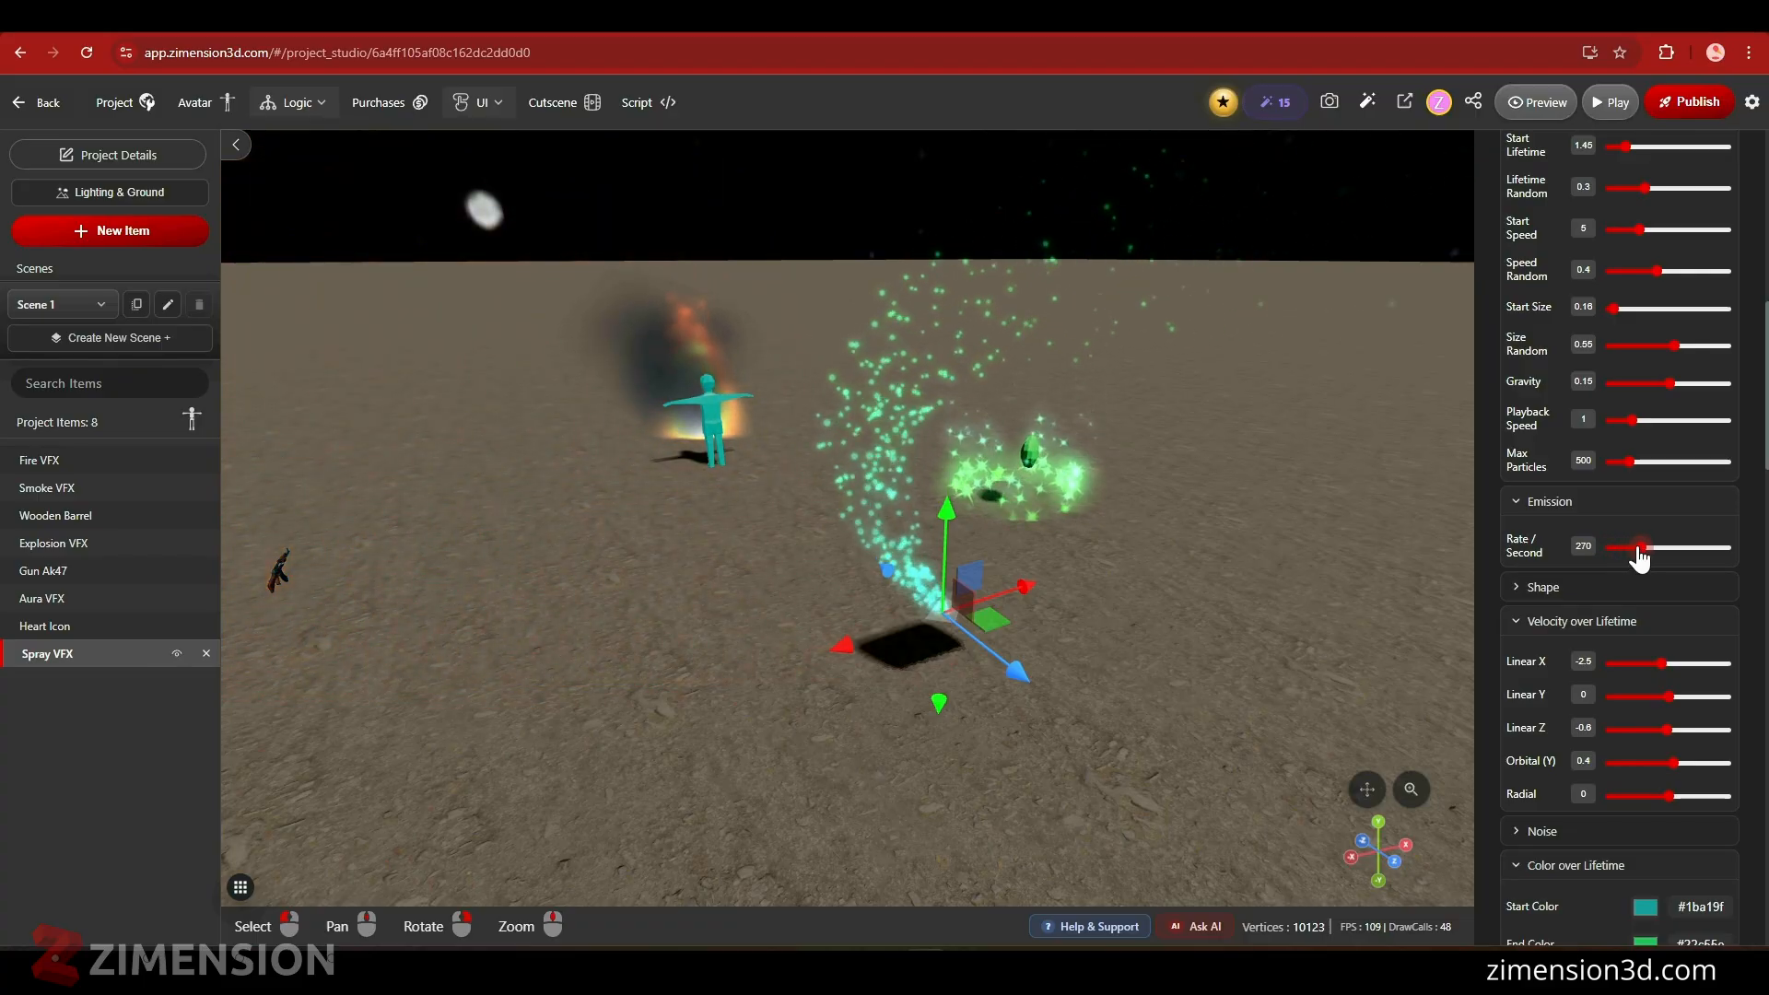
# - Inspect the spray effect from several angles and look through its remaining settings
pyautogui.scroll(-3, 1024, 728)
pyautogui.moveTo(1026, 731); pyautogui.dragTo(883, 765, button='right')
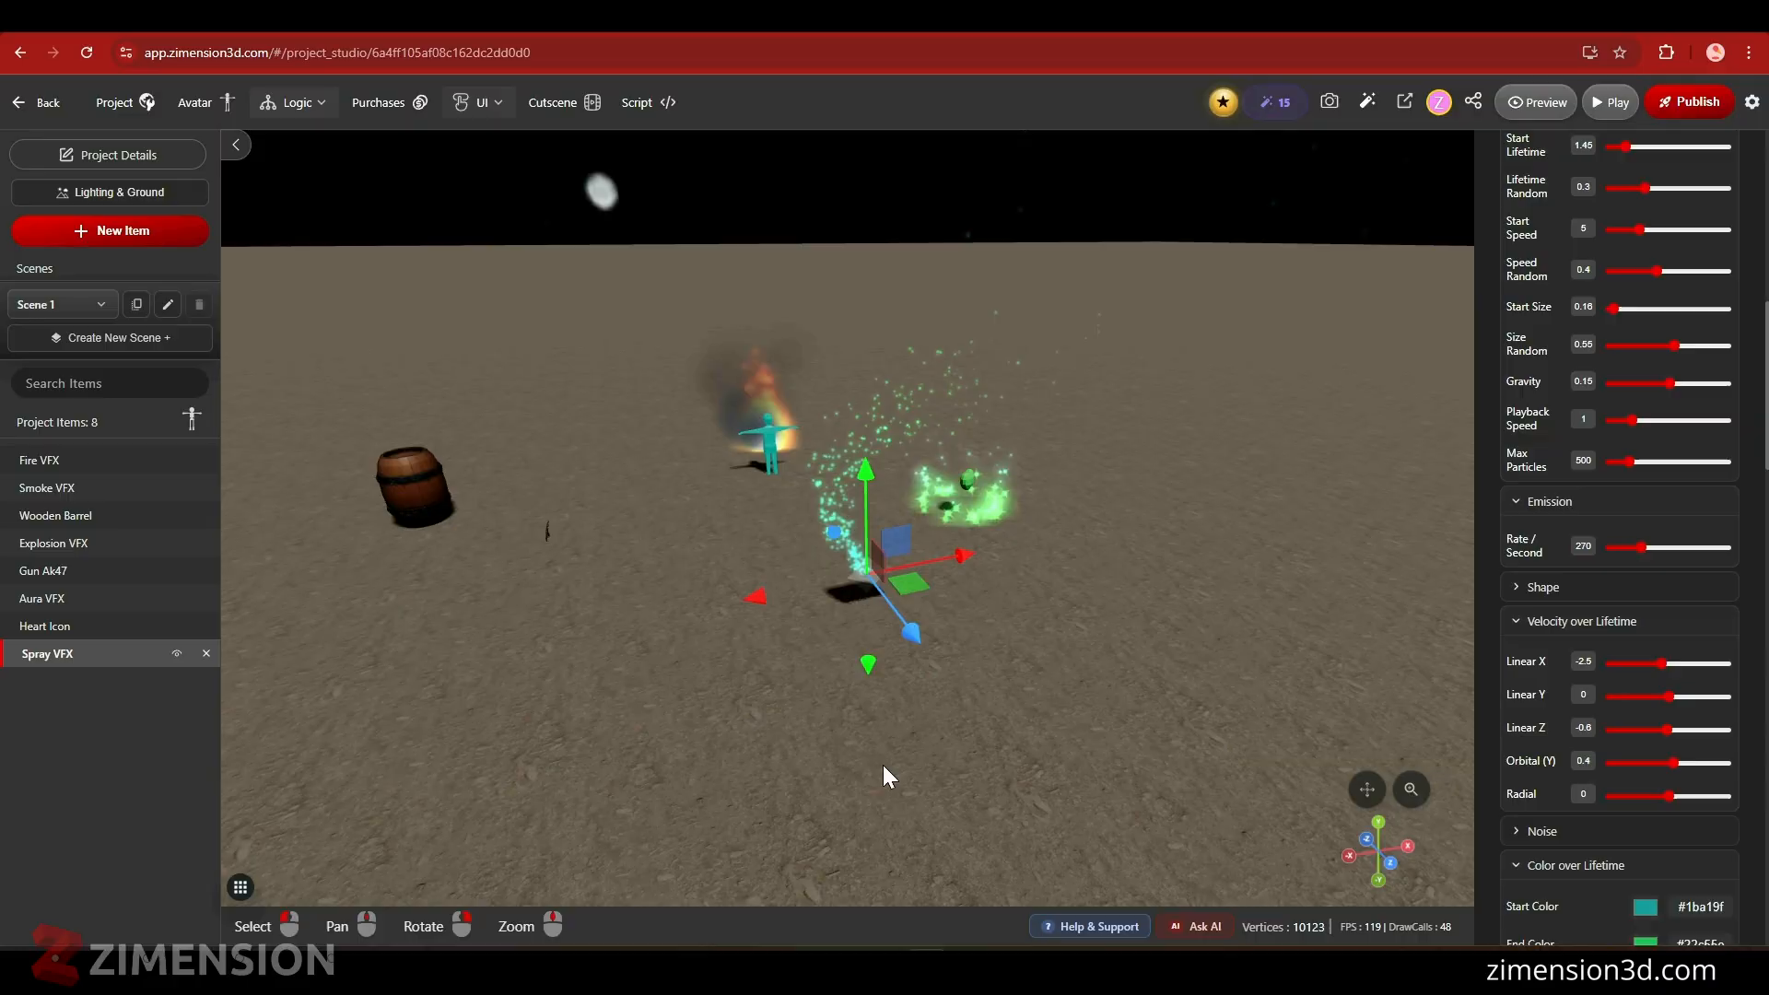
pyautogui.moveTo(676, 744); pyautogui.dragTo(689, 749, button='right')
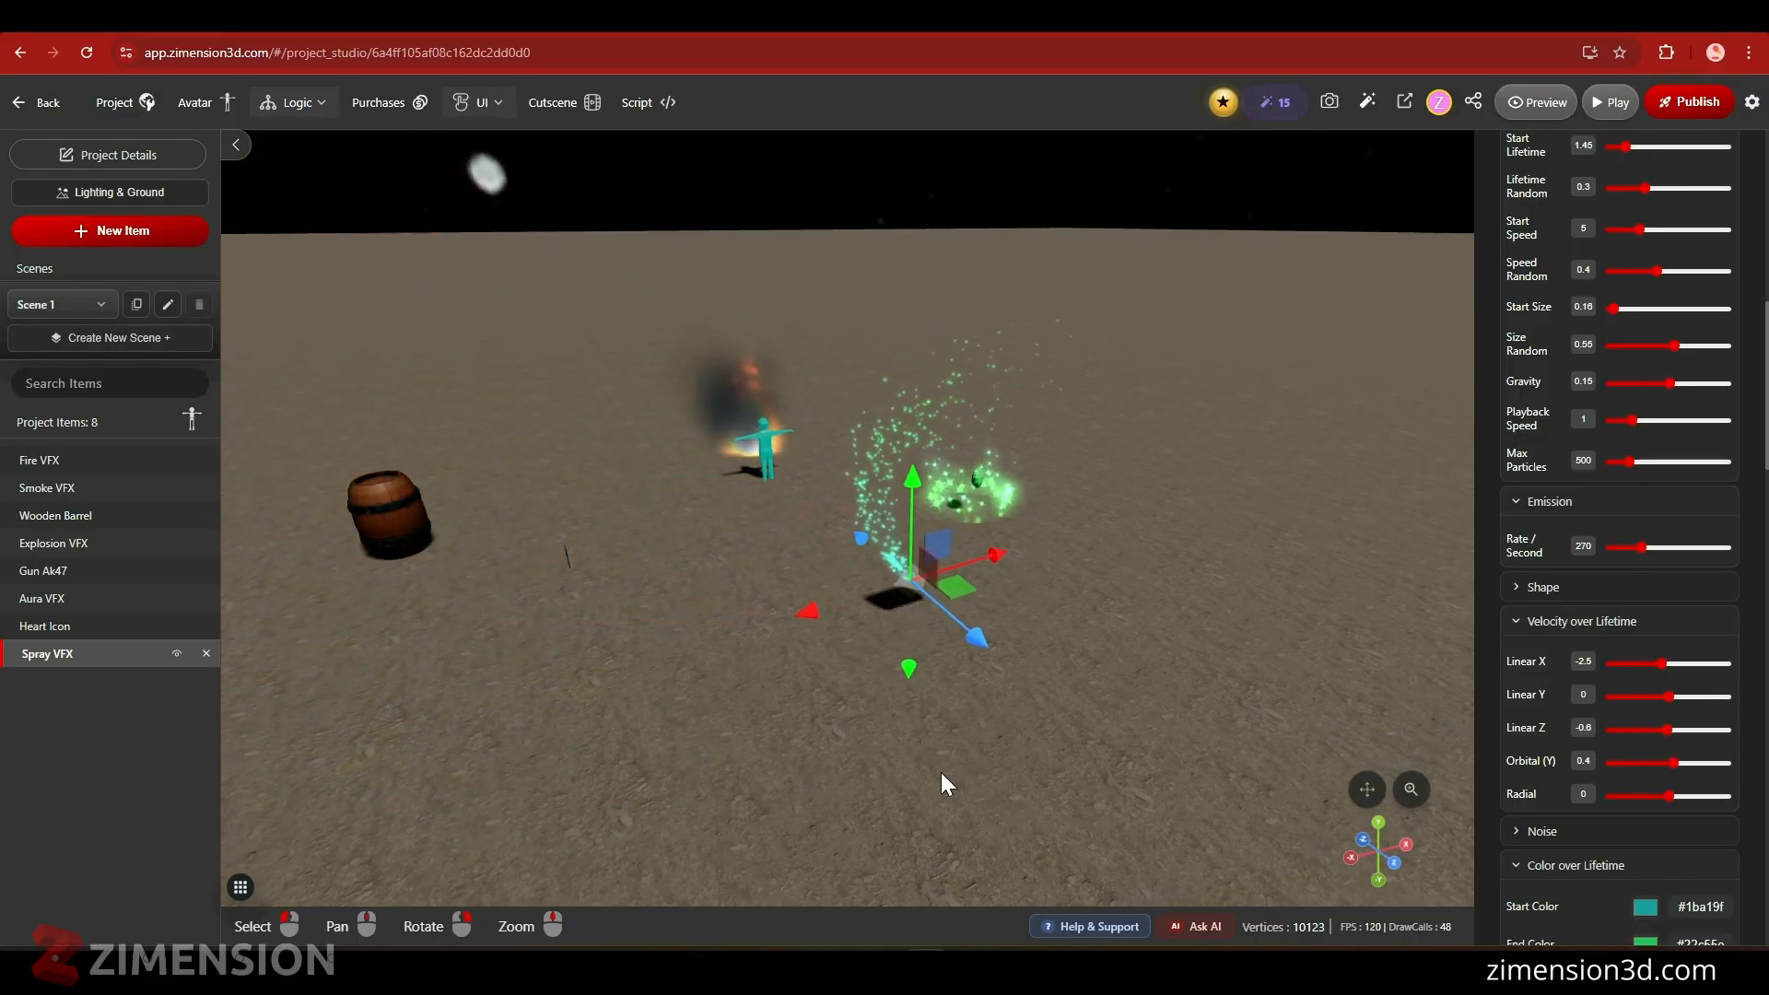
pyautogui.moveTo(941, 783); pyautogui.dragTo(842, 778, button='right')
pyautogui.scroll(-5, 1659, 783)
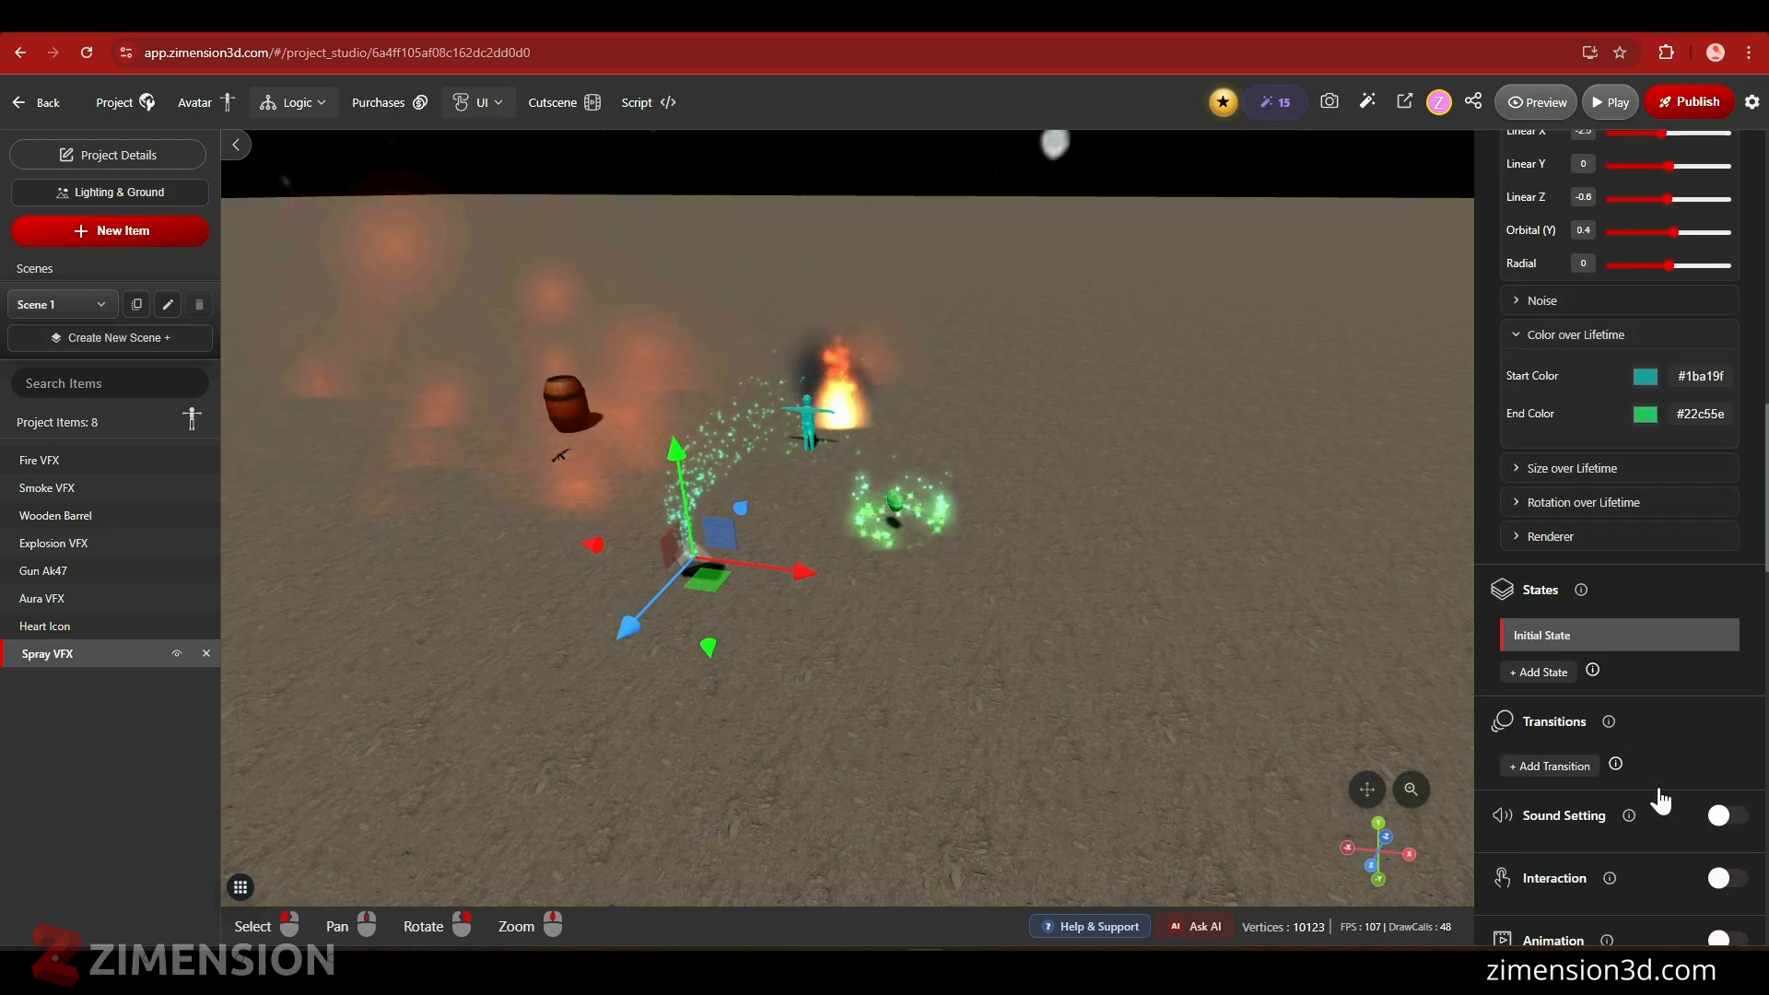
pyautogui.scroll(-2, 1613, 774)
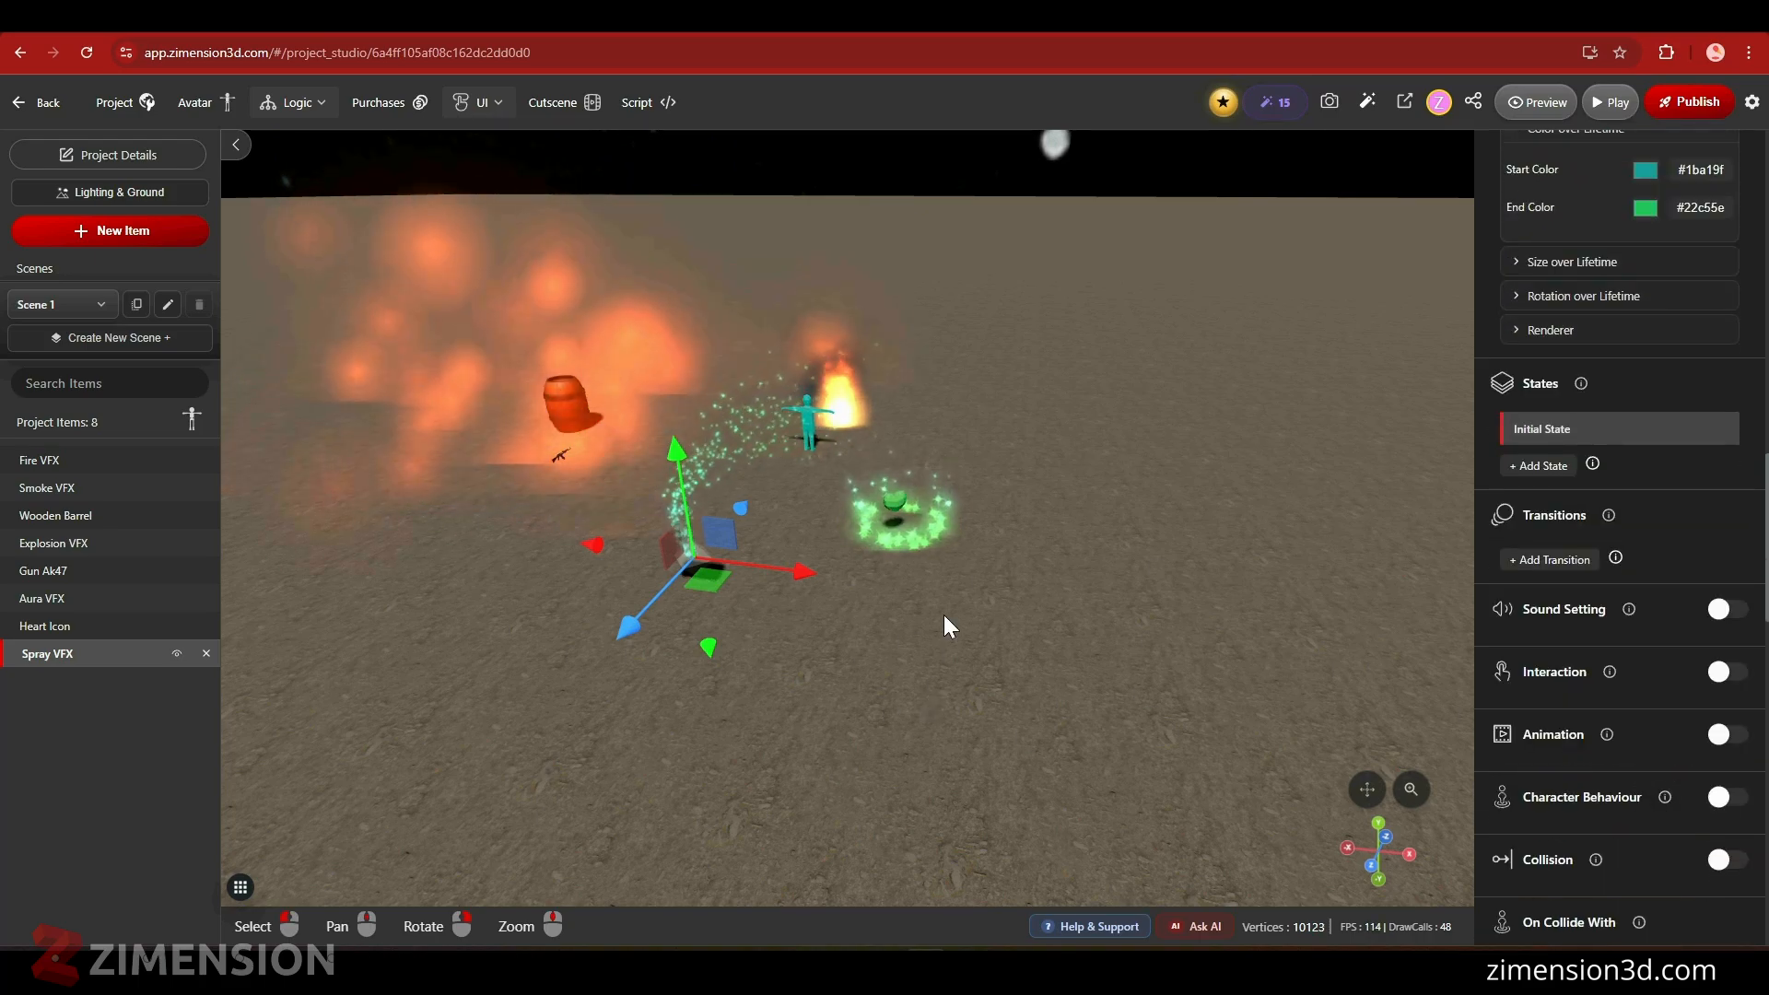
pyautogui.moveTo(932, 710); pyautogui.dragTo(833, 719, button='right')
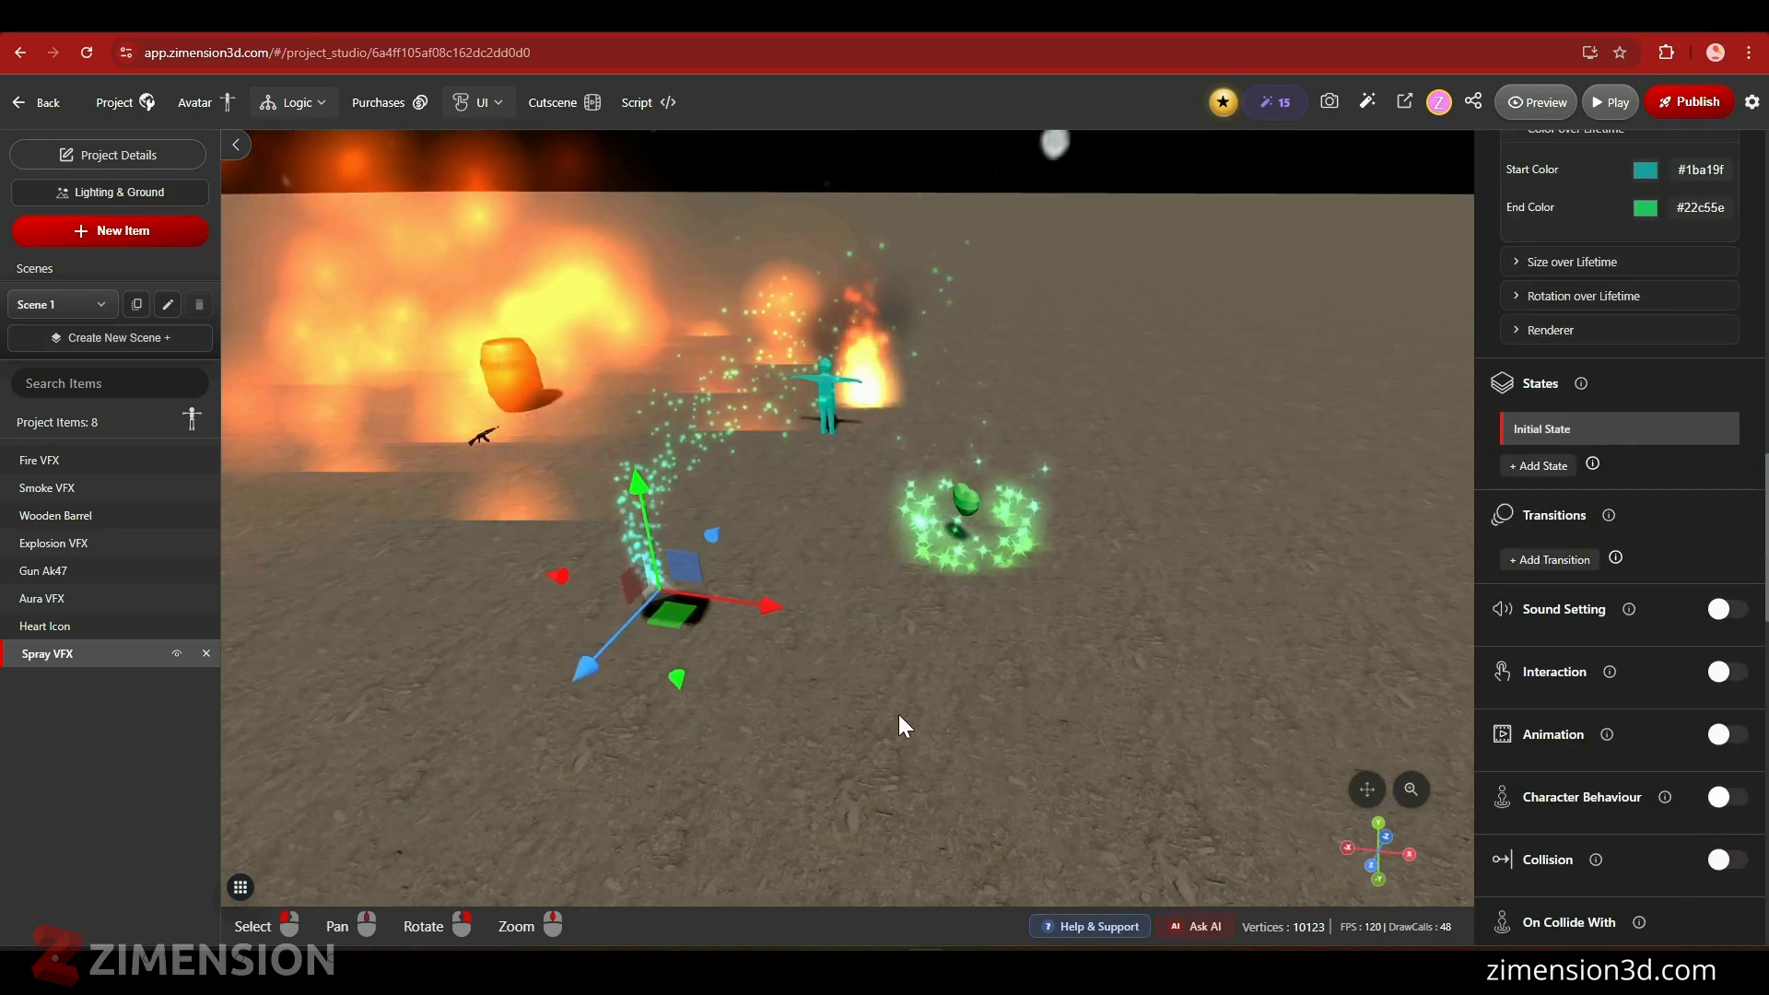
# - Sort the model library by newest and add the burning Camp fire lowpoly model to the project
pyautogui.click(136, 239)
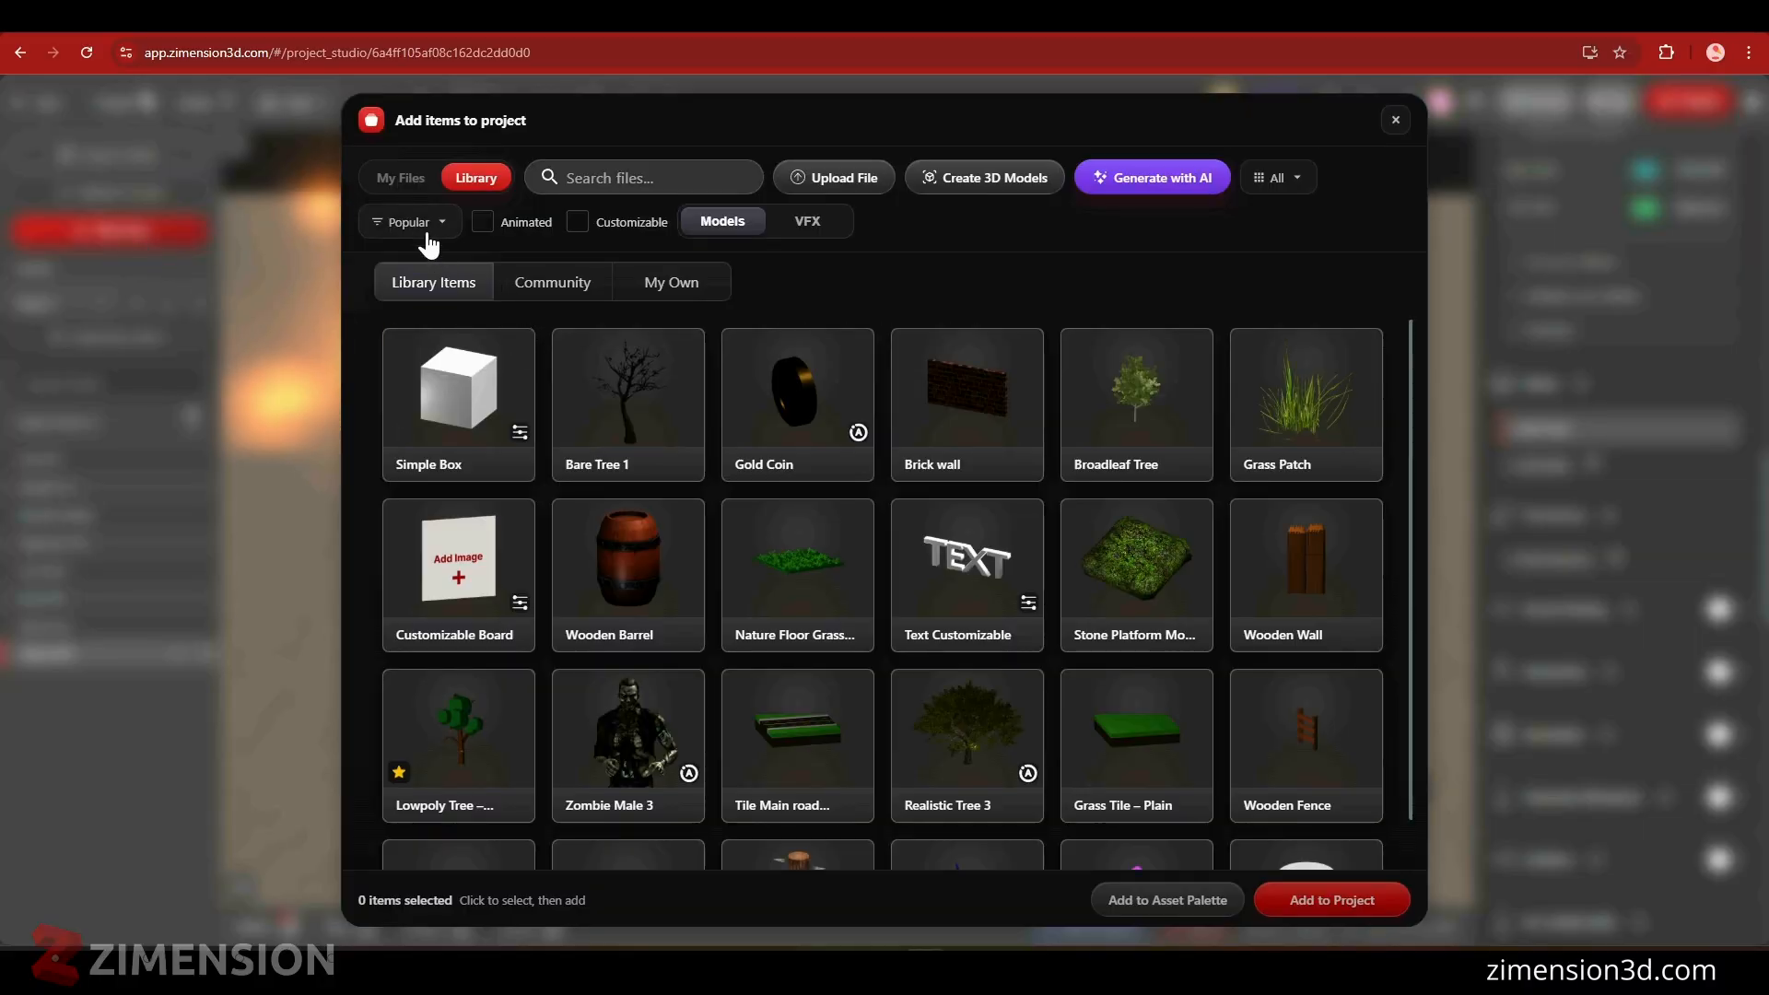
pyautogui.click(409, 222)
pyautogui.click(439, 284)
pyautogui.scroll(-2, 1018, 407)
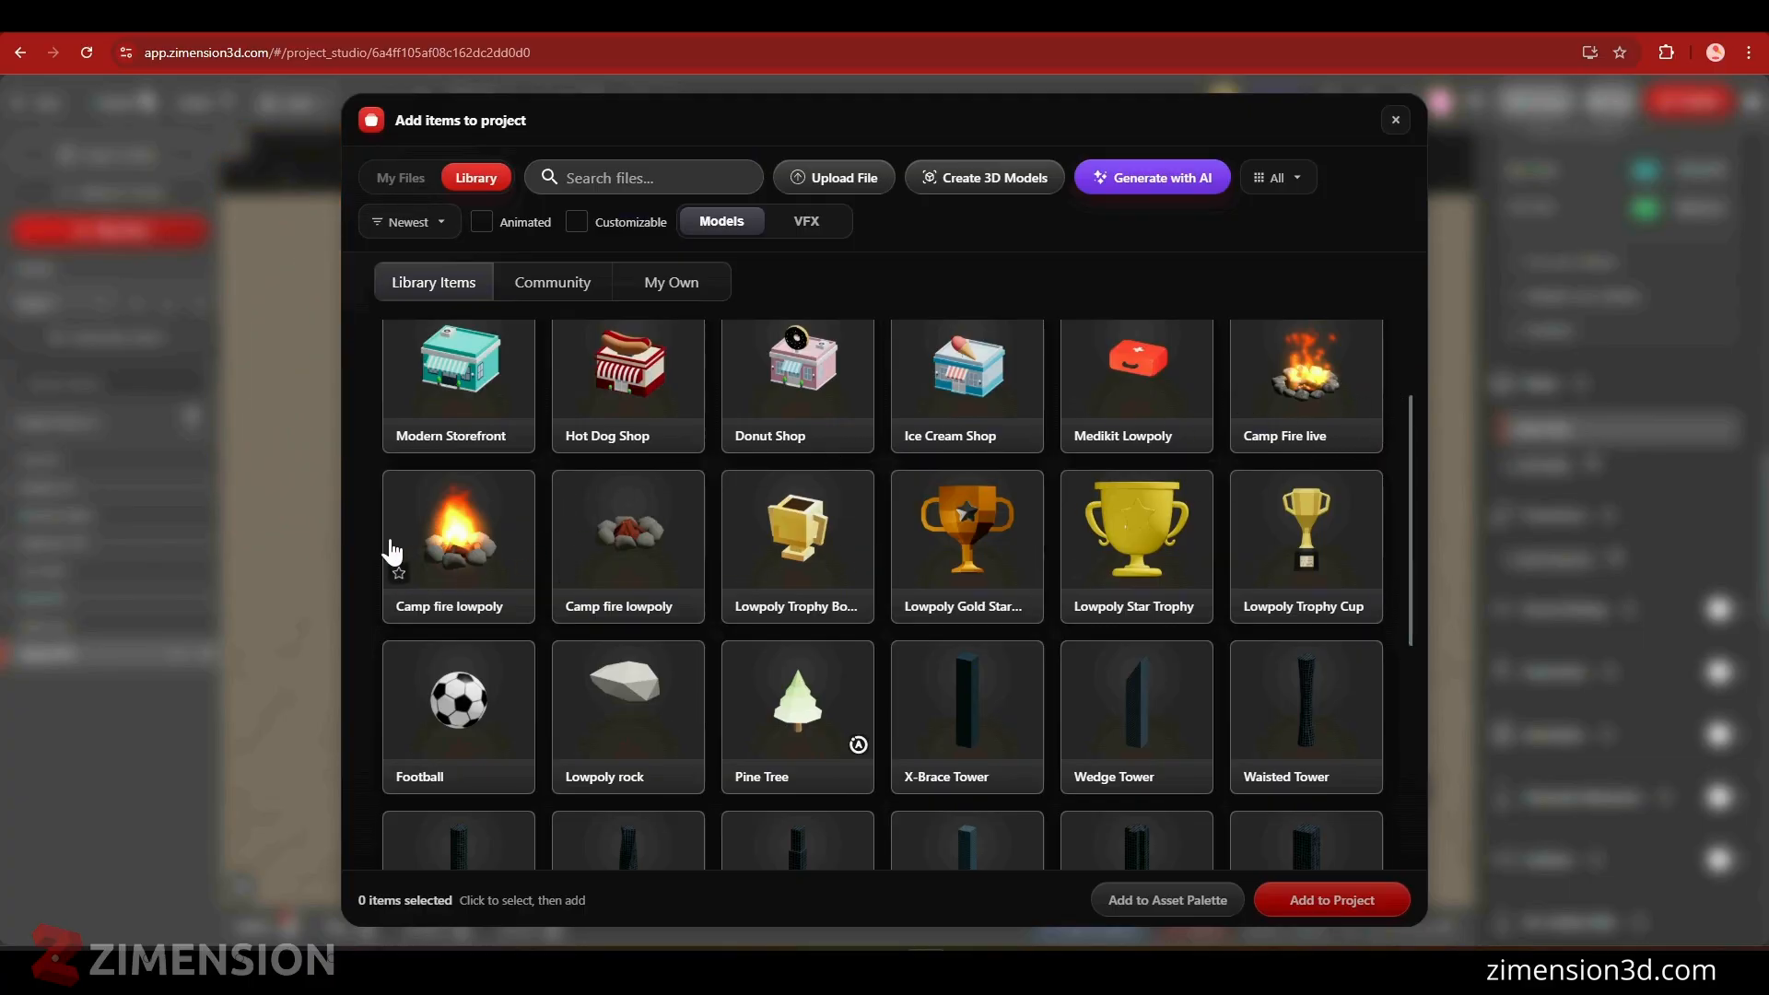
pyautogui.click(453, 554)
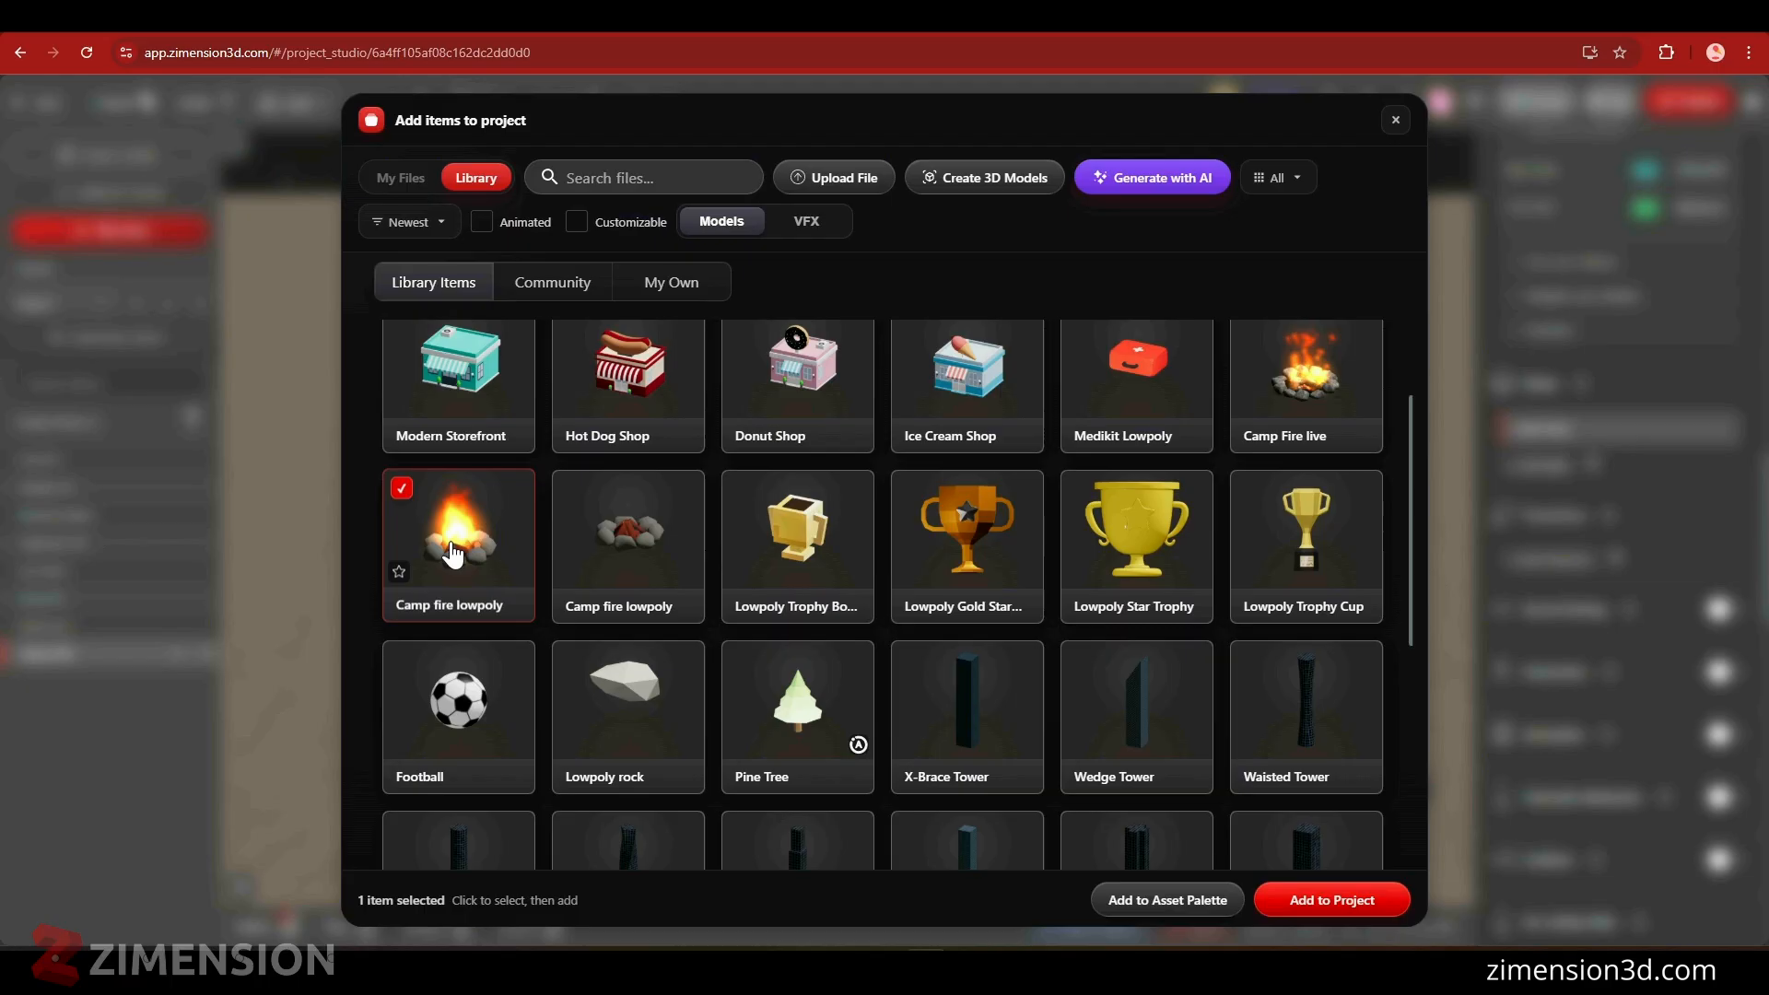
pyautogui.click(1270, 899)
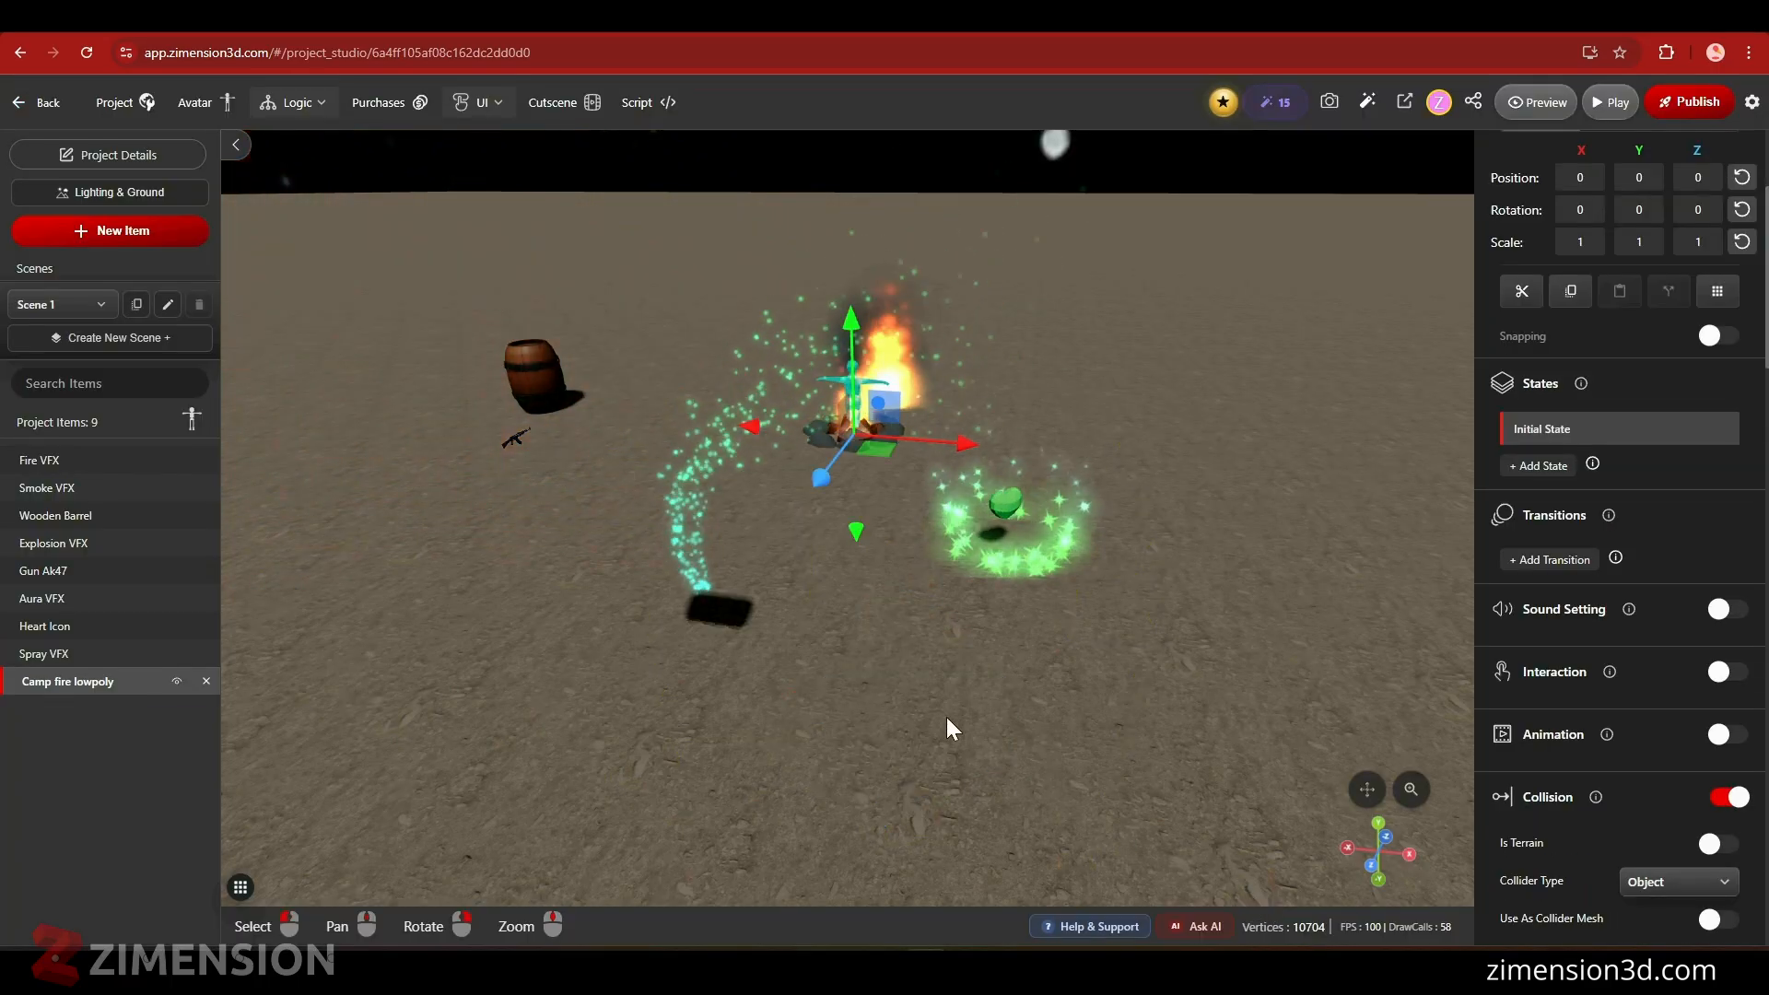
# - Move the camp fire along the ground beyond the heart, to about X 9.277 and Z 1.5
pyautogui.moveTo(888, 462); pyautogui.dragTo(1240, 516)
pyautogui.scroll(4, 1246, 653)
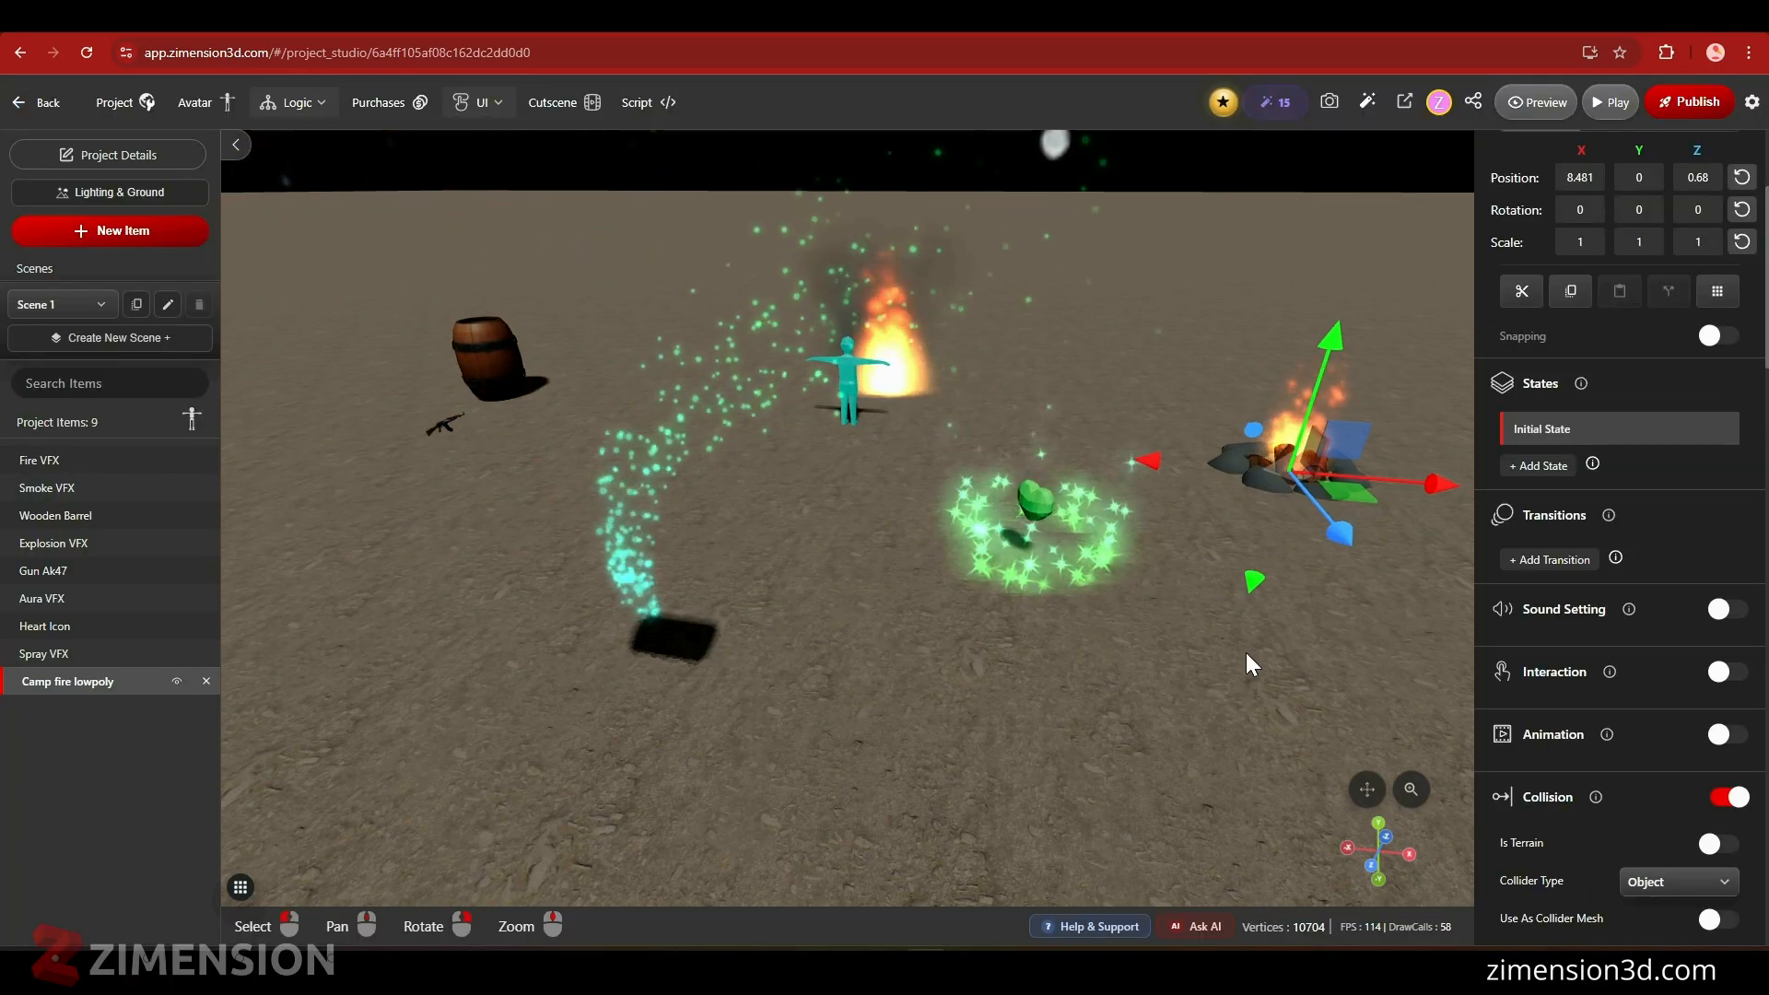
pyautogui.moveTo(1246, 653); pyautogui.dragTo(943, 716, button='middle')
pyautogui.moveTo(1002, 596); pyautogui.dragTo(1092, 706)
pyautogui.scroll(-3, 1091, 705)
pyautogui.moveTo(778, 782); pyautogui.dragTo(876, 693, button='middle')
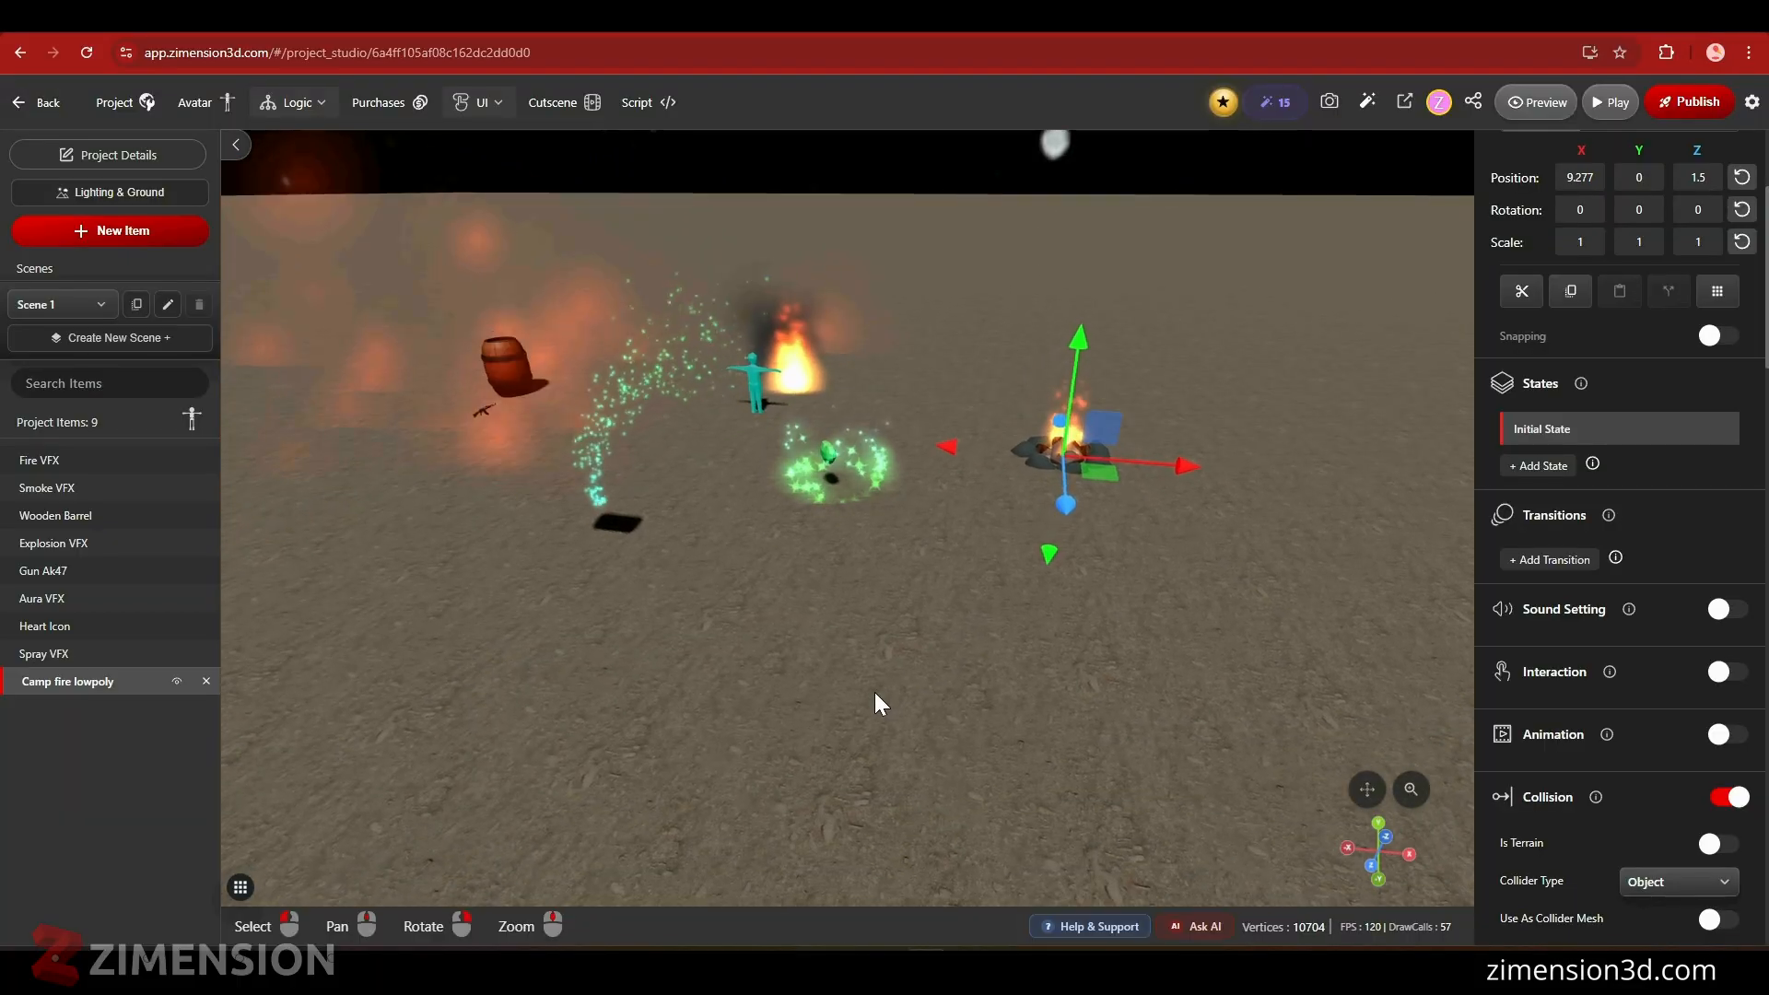
# - Add the Road Roller model from the library and place it in open ground at about Z -16.611
pyautogui.click(131, 237)
pyautogui.scroll(-1, 932, 470)
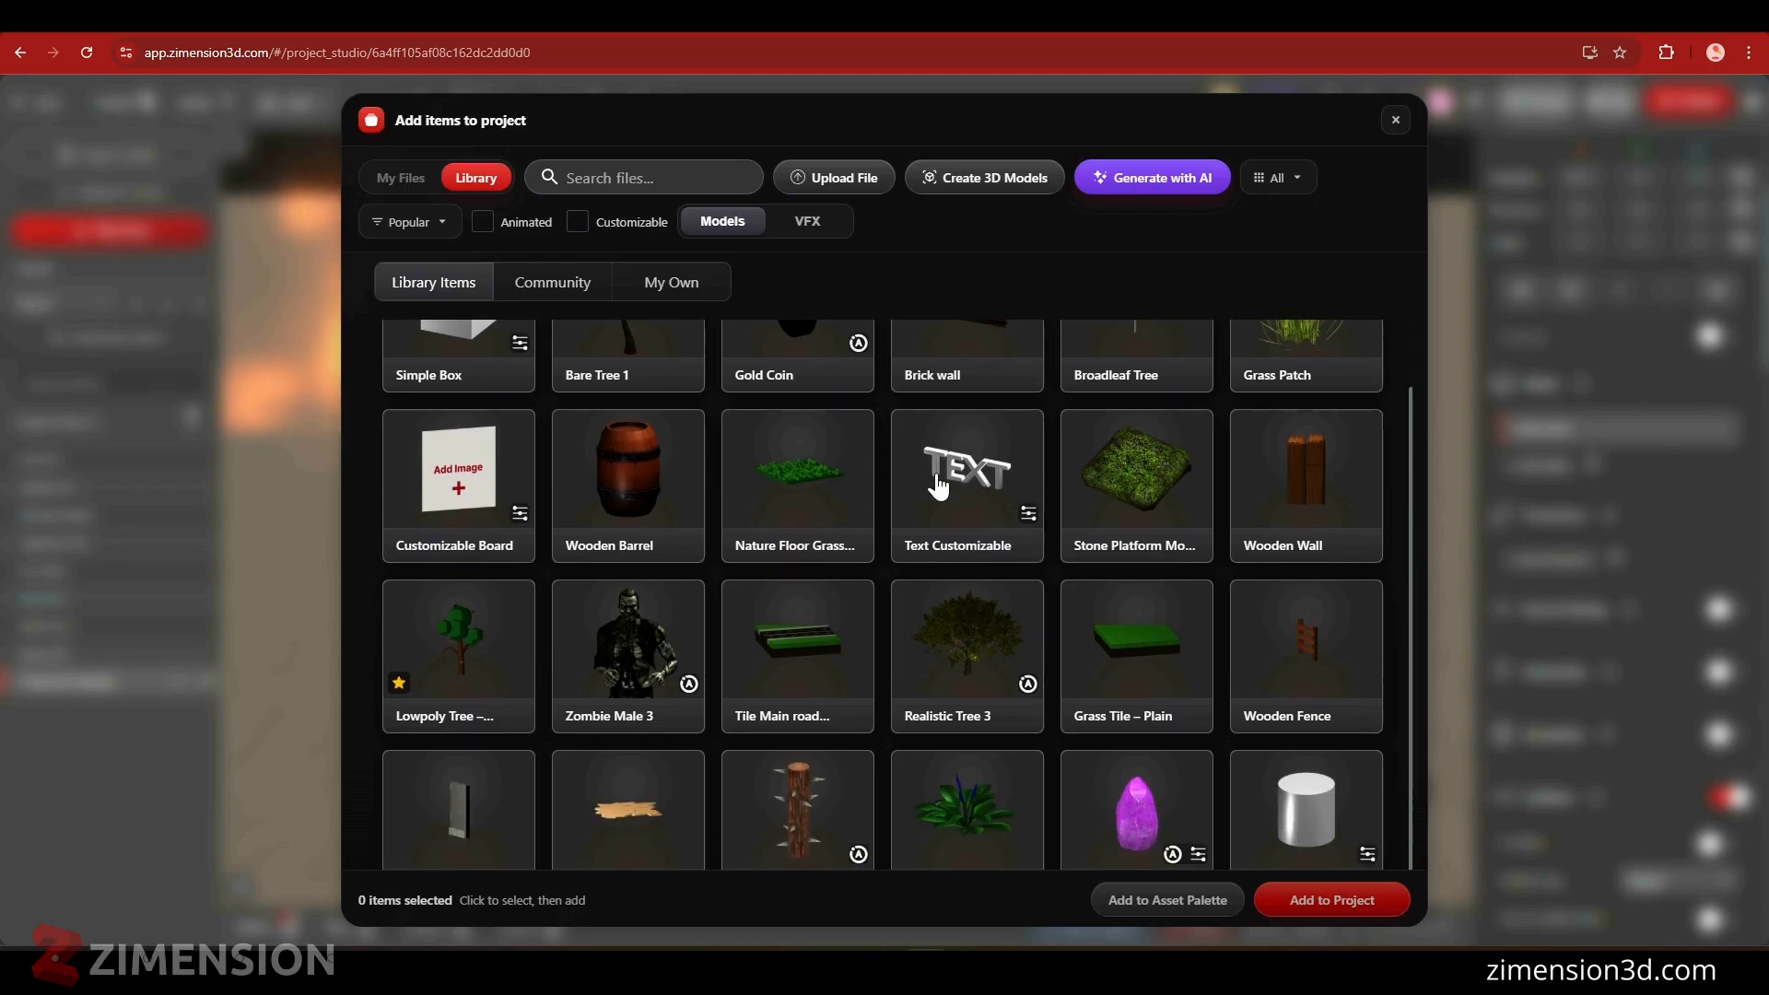
pyautogui.scroll(-10, 1097, 770)
pyautogui.scroll(-1, 674, 657)
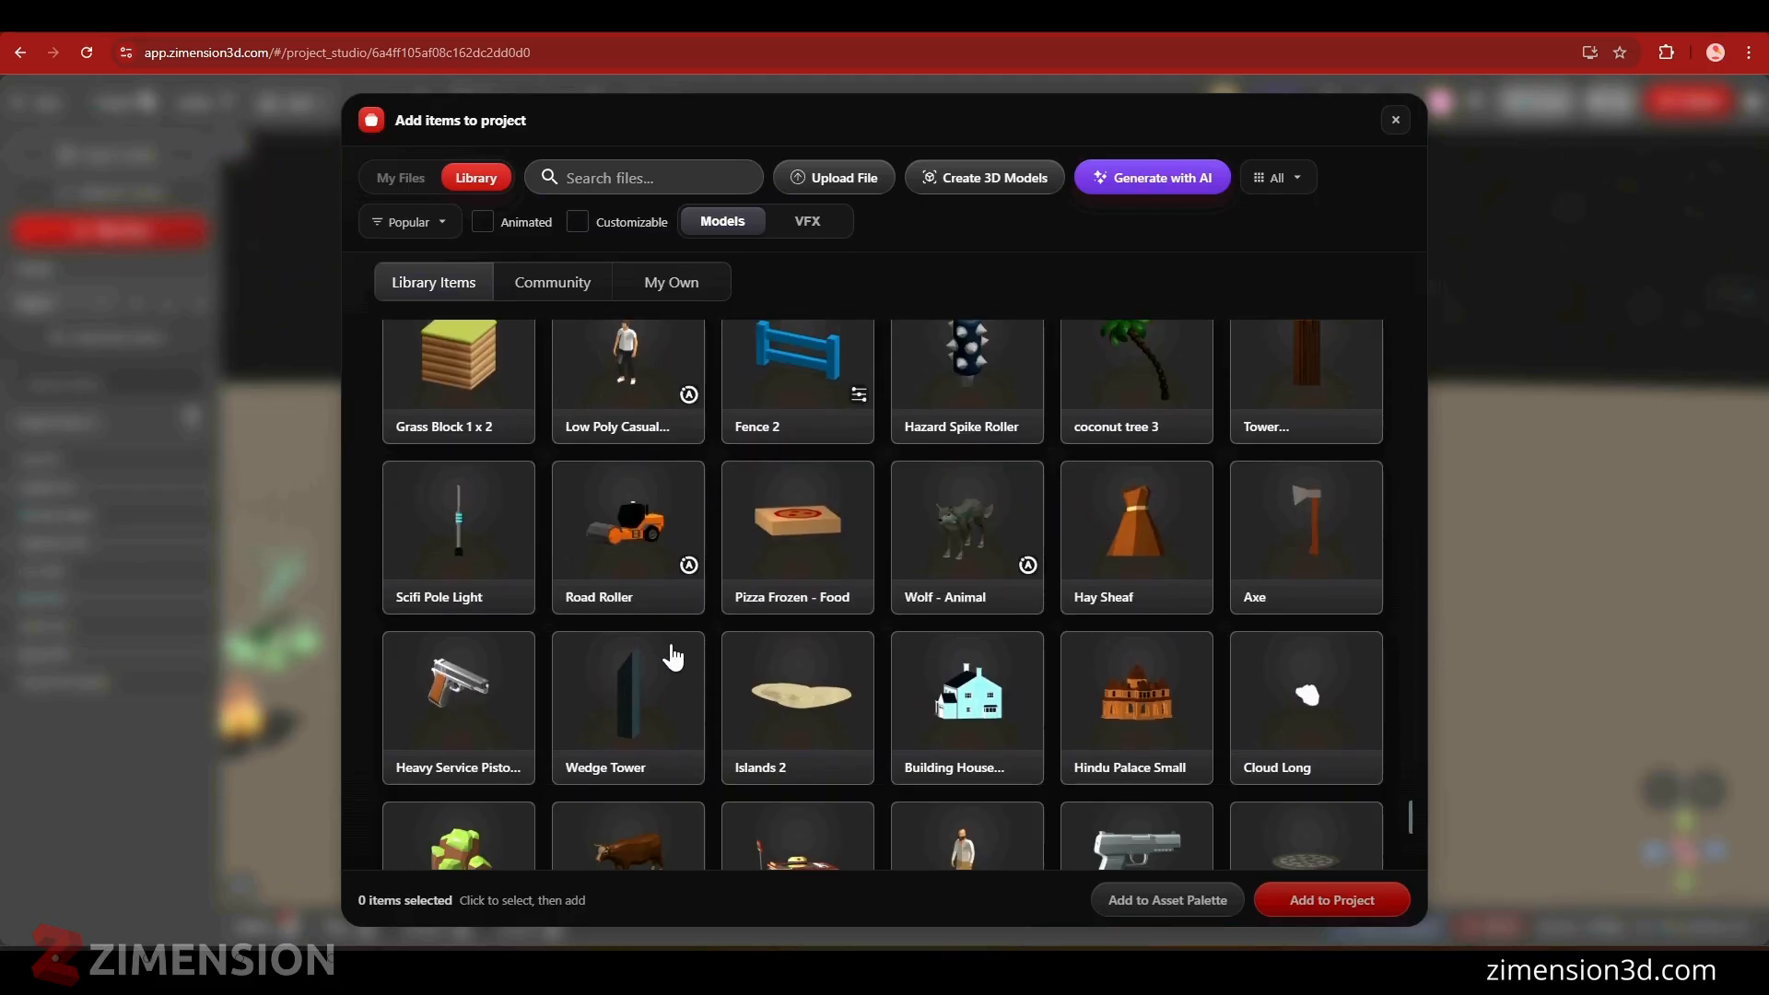
pyautogui.click(625, 553)
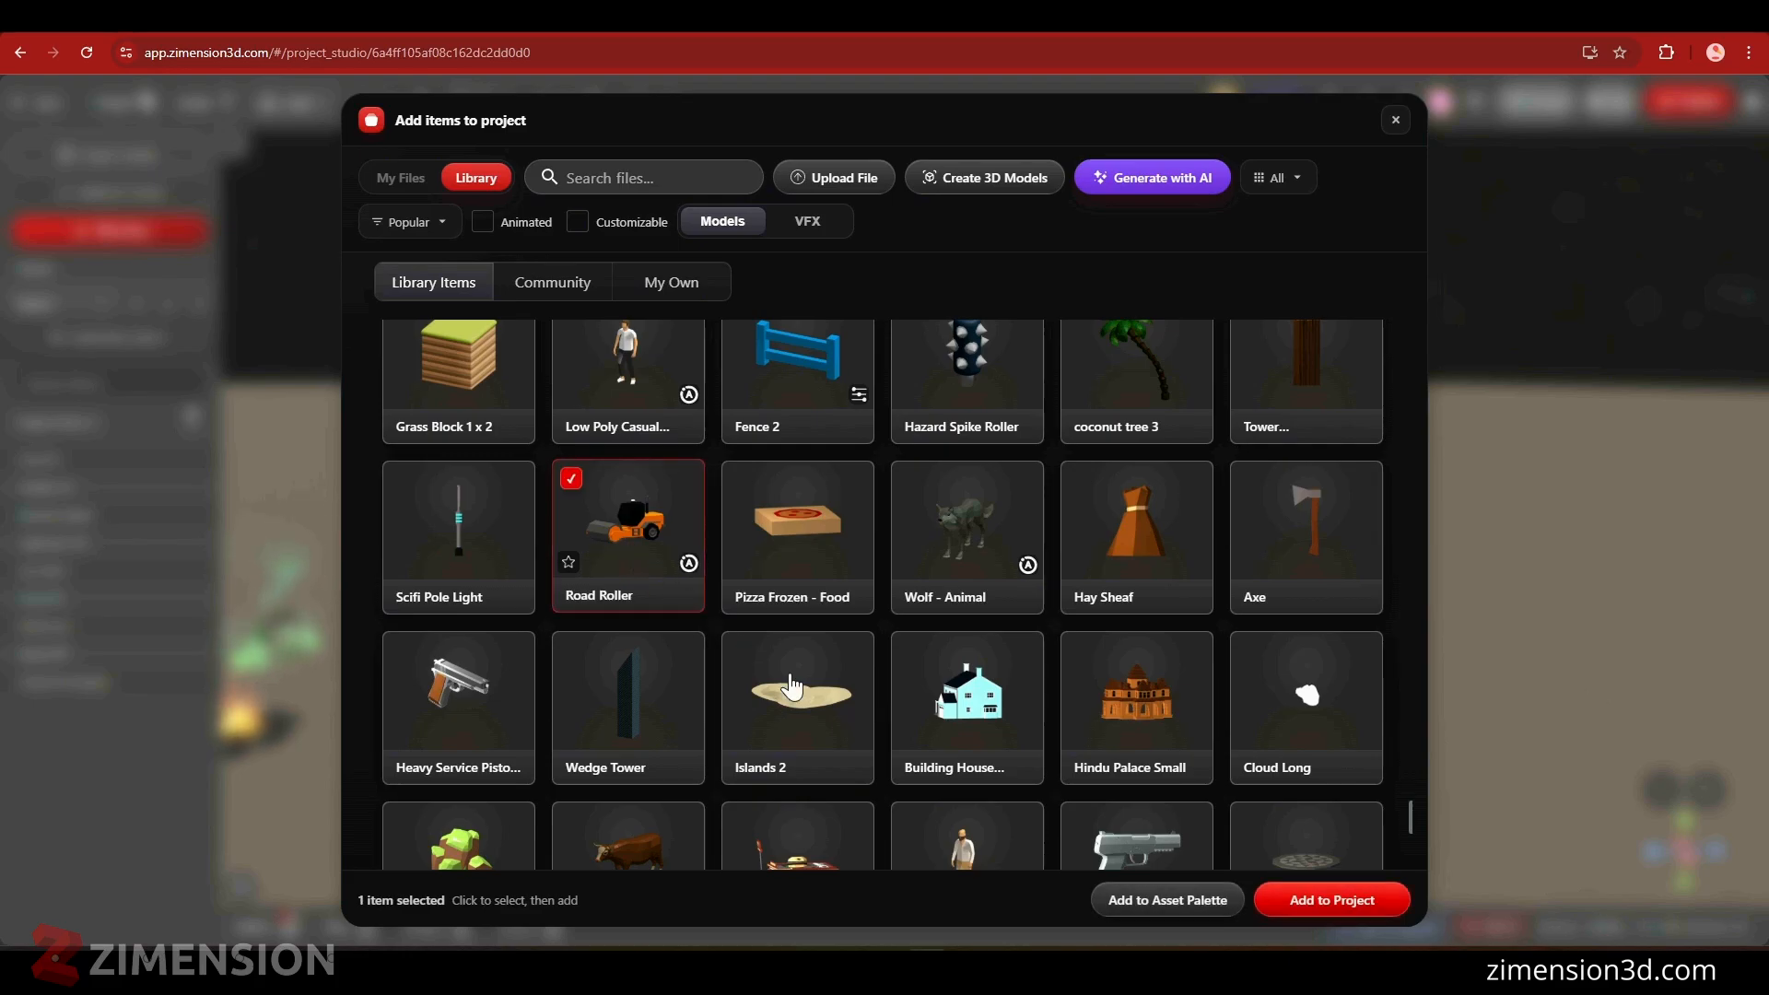
pyautogui.click(1313, 901)
pyautogui.moveTo(635, 621); pyautogui.dragTo(951, 779)
pyautogui.scroll(5, 932, 816)
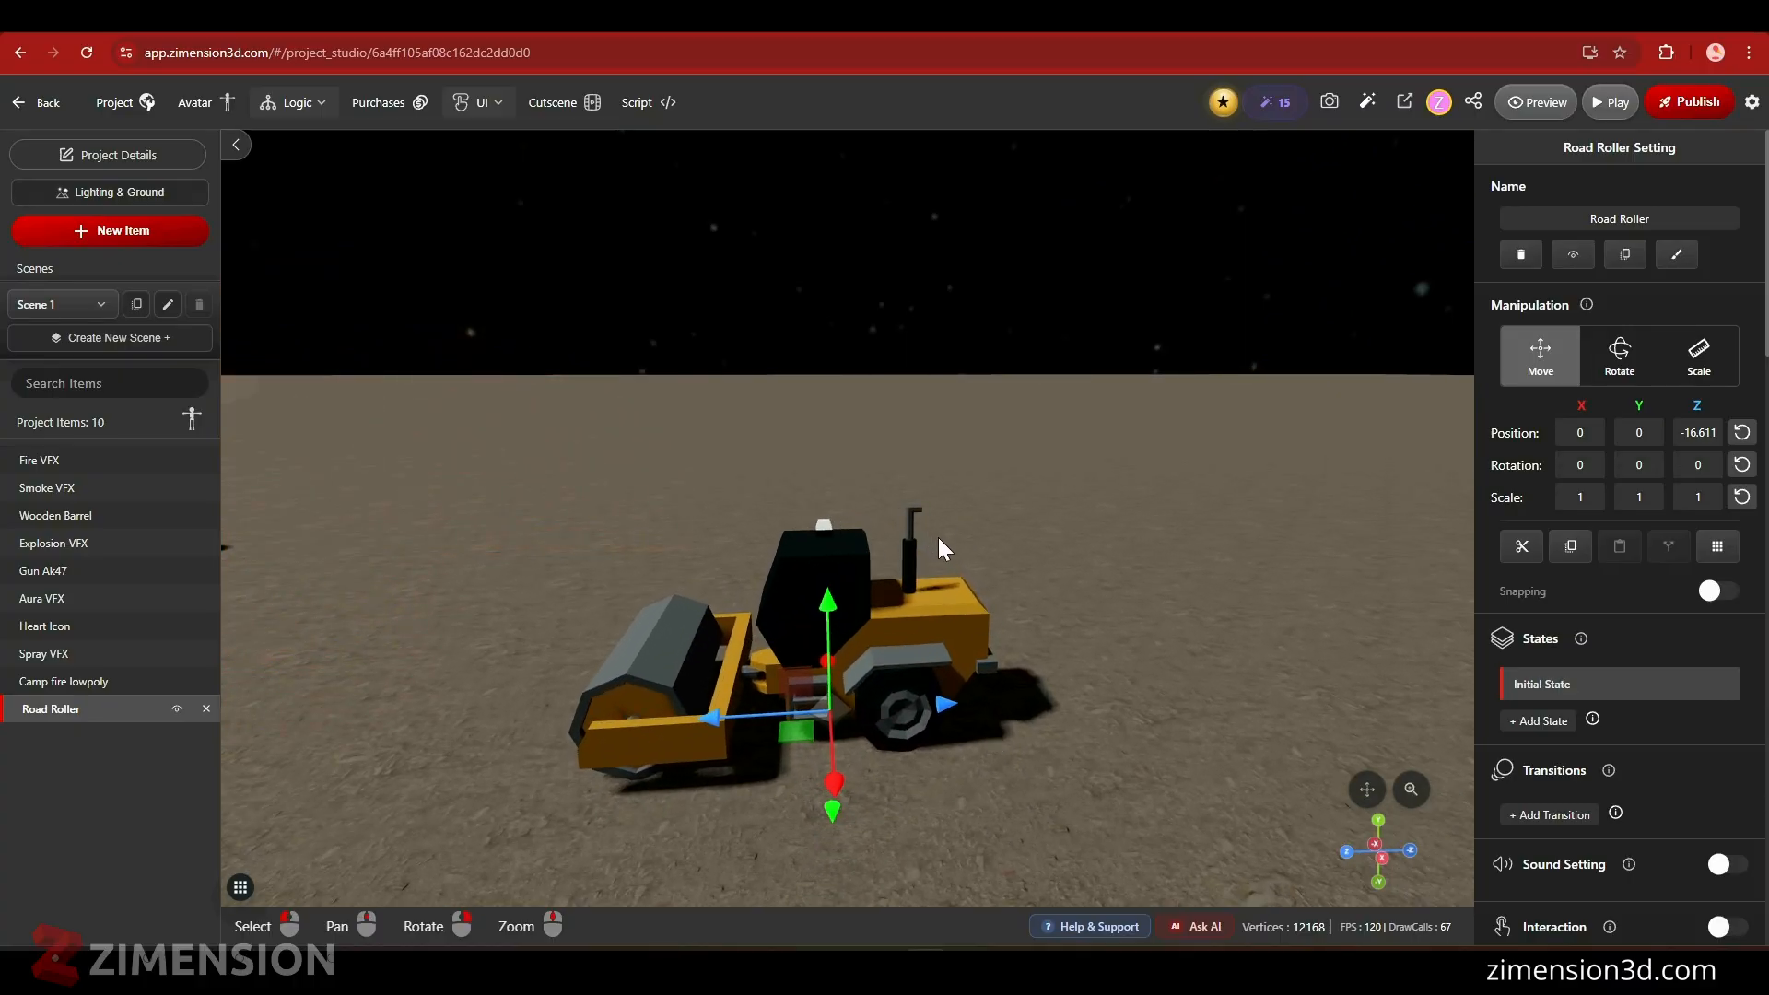
pyautogui.scroll(1, 975, 746)
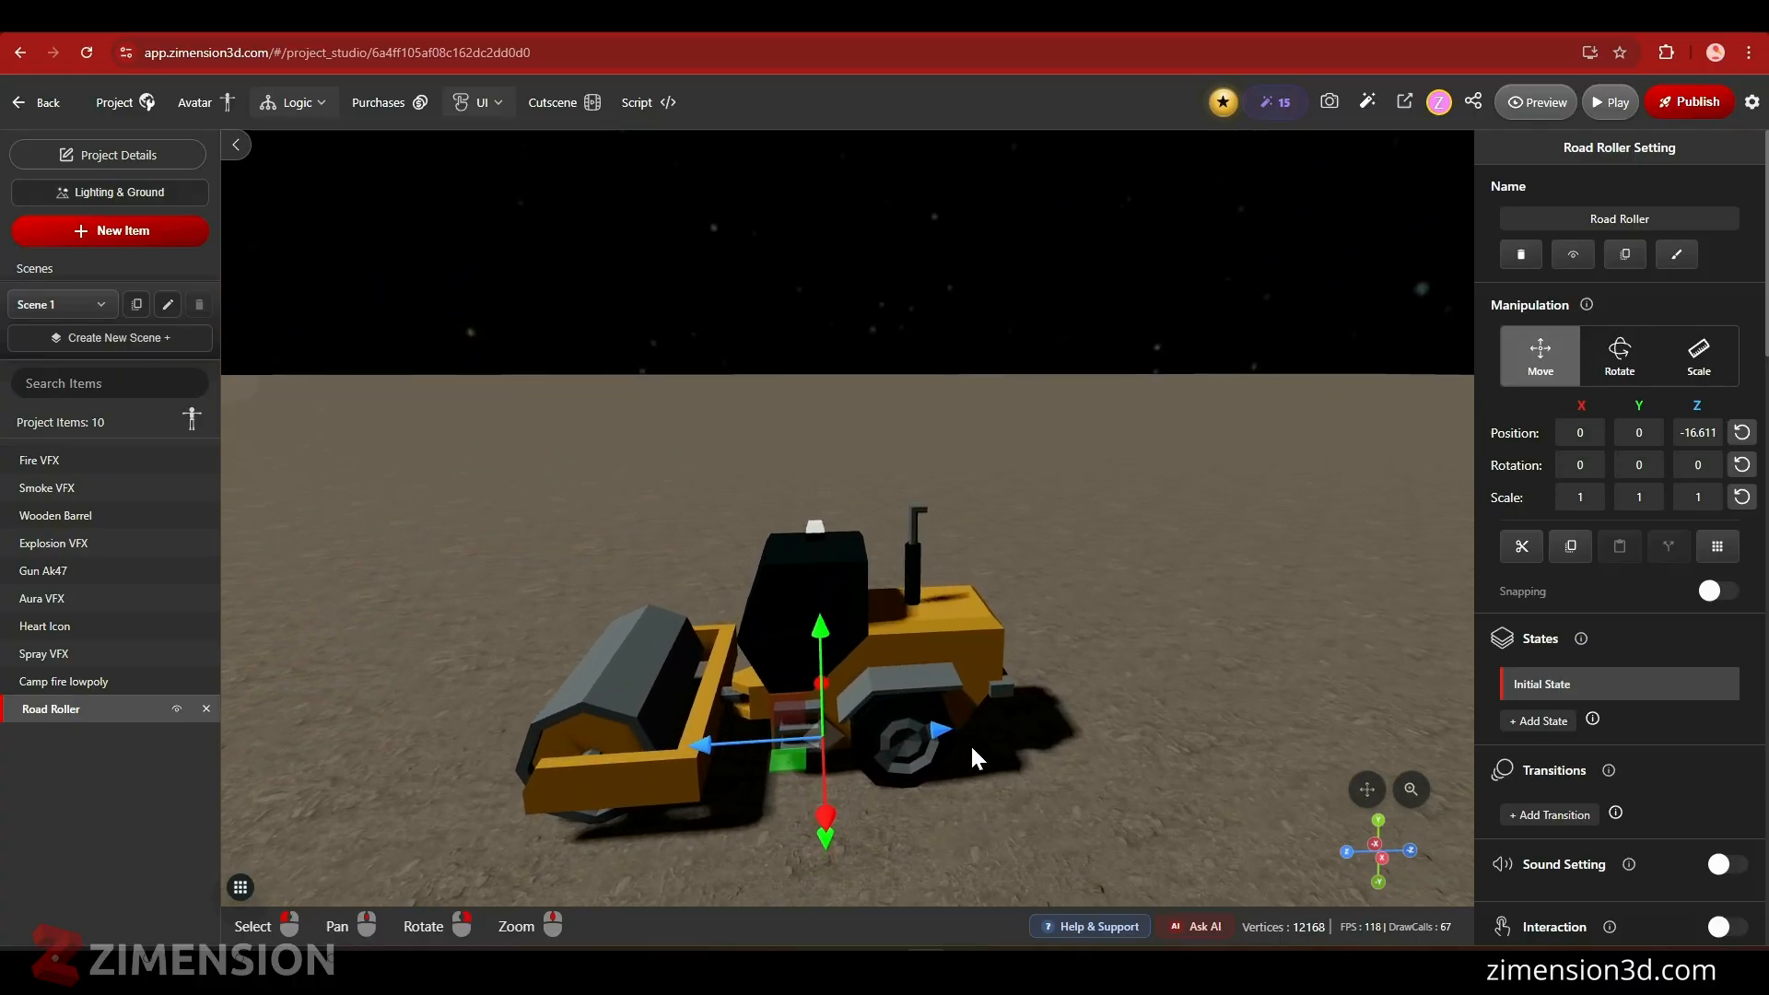
# - Attach a Spray VFX to the road roller
pyautogui.scroll(-5, 1585, 709)
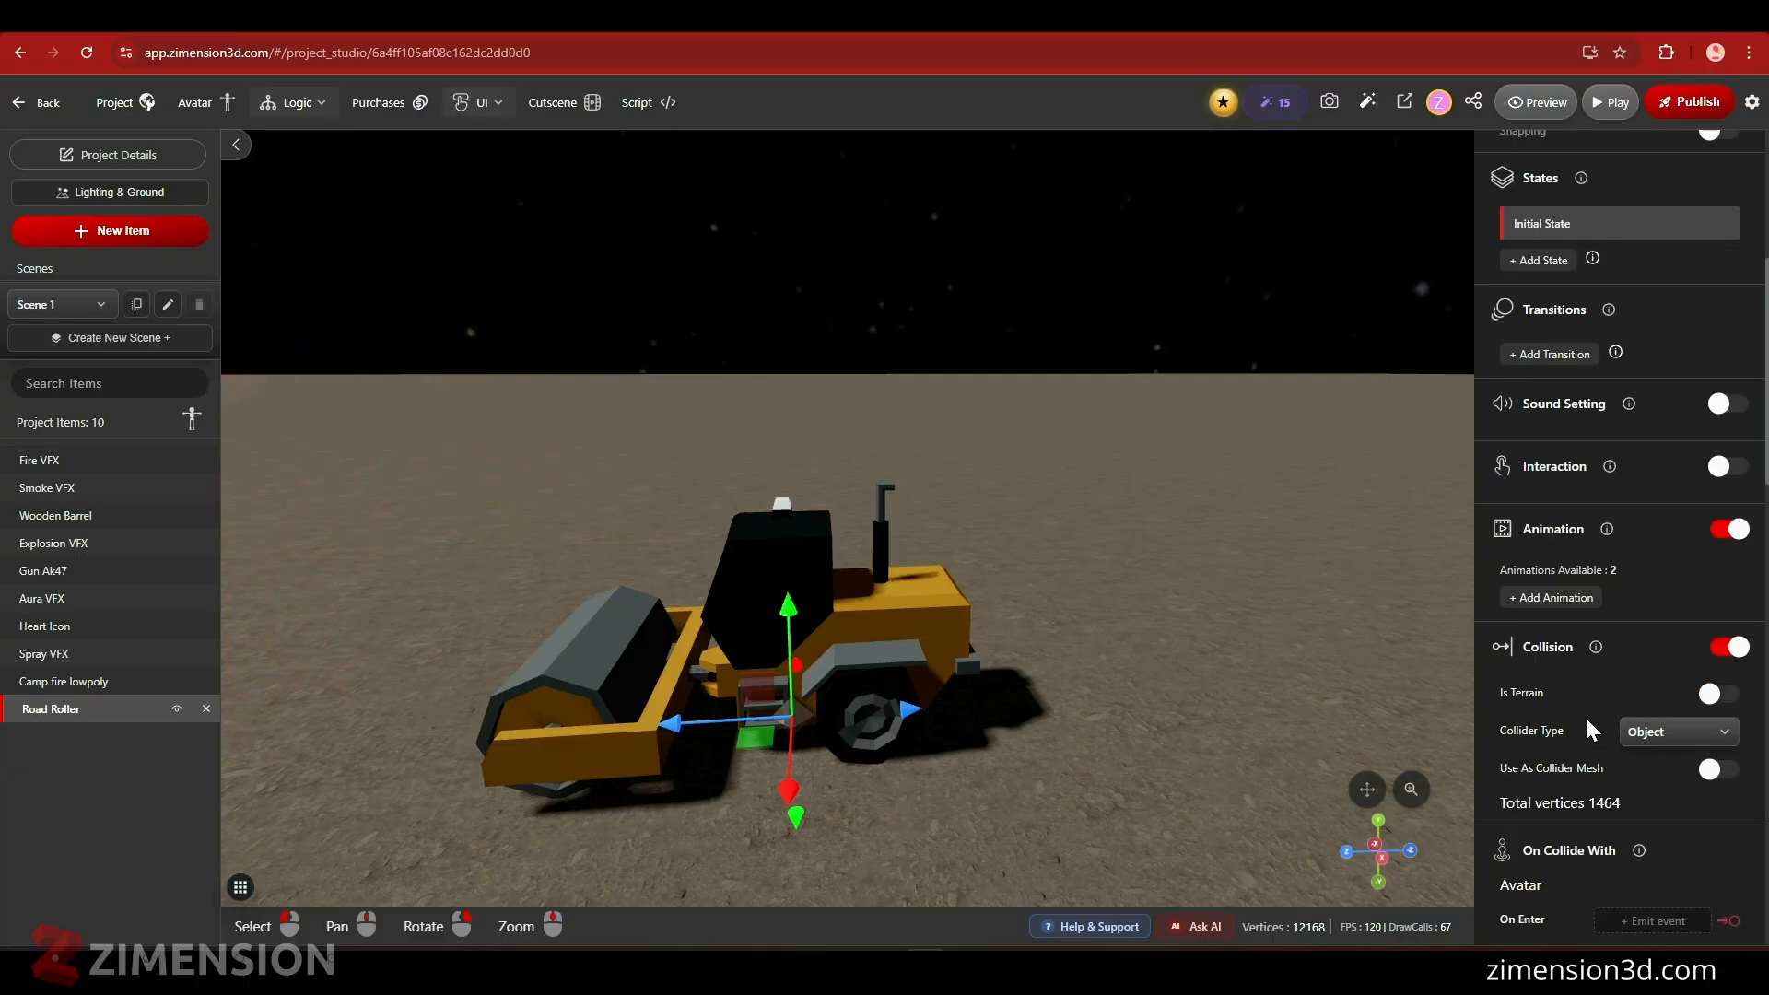
pyautogui.scroll(-15, 1585, 718)
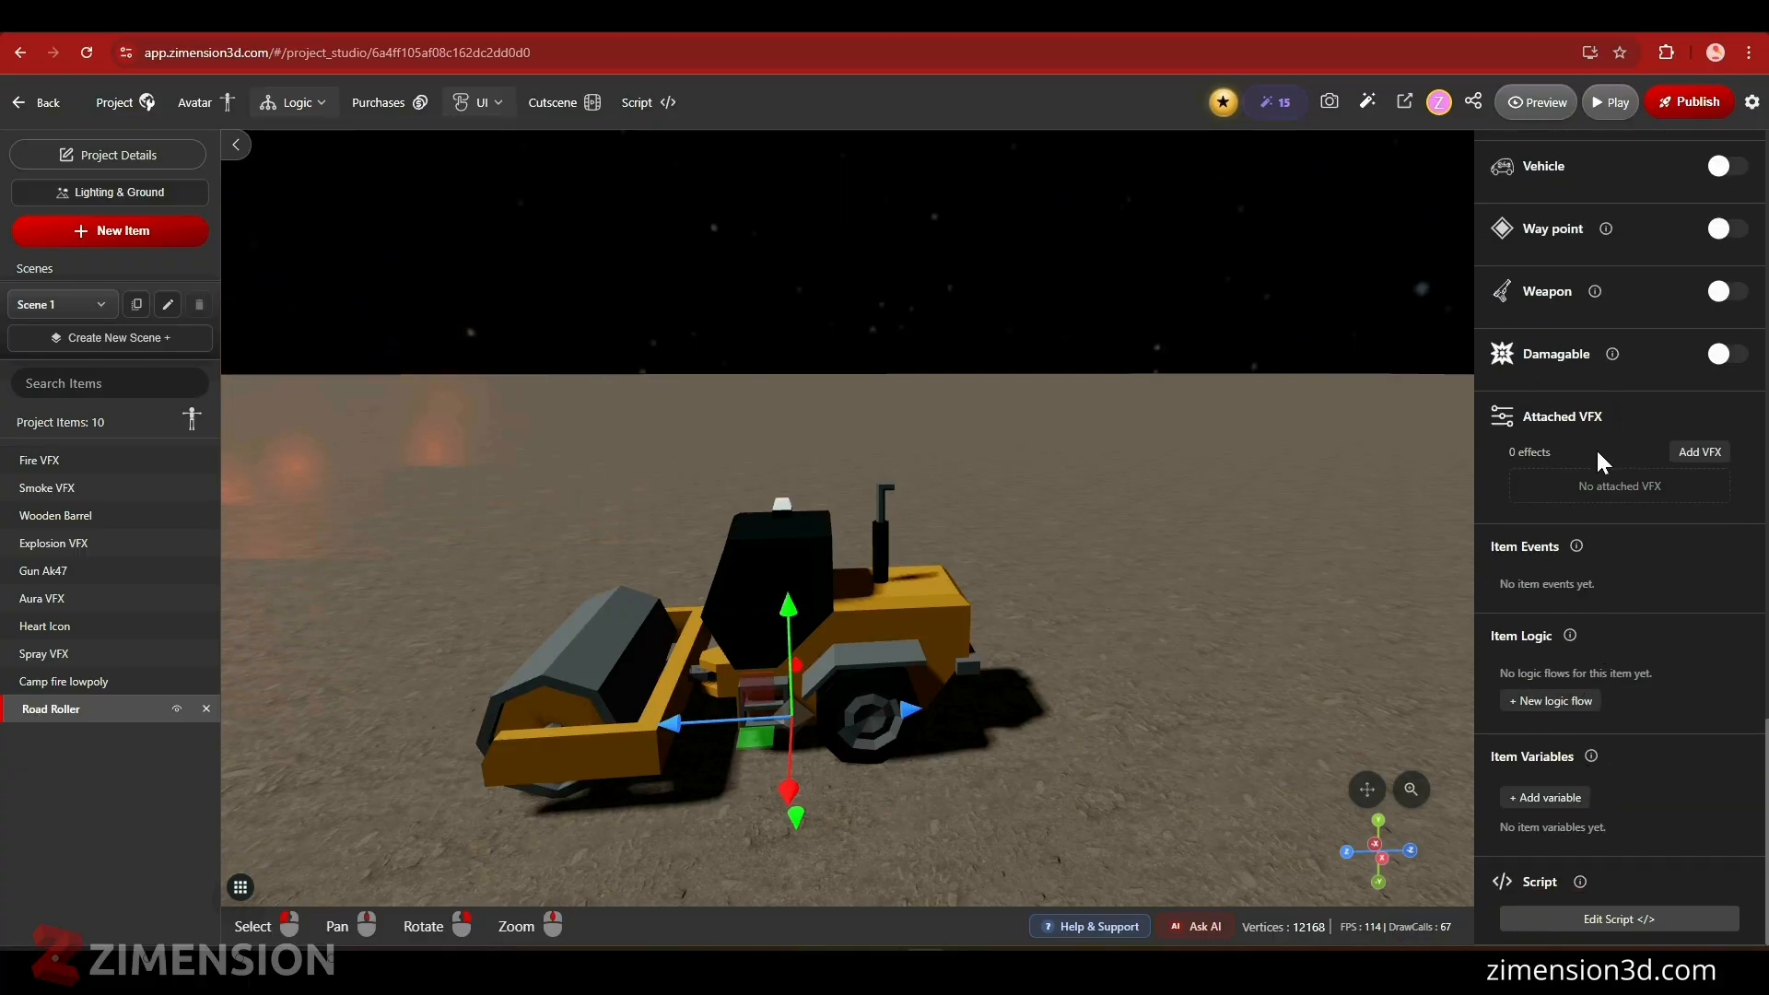
pyautogui.click(1702, 453)
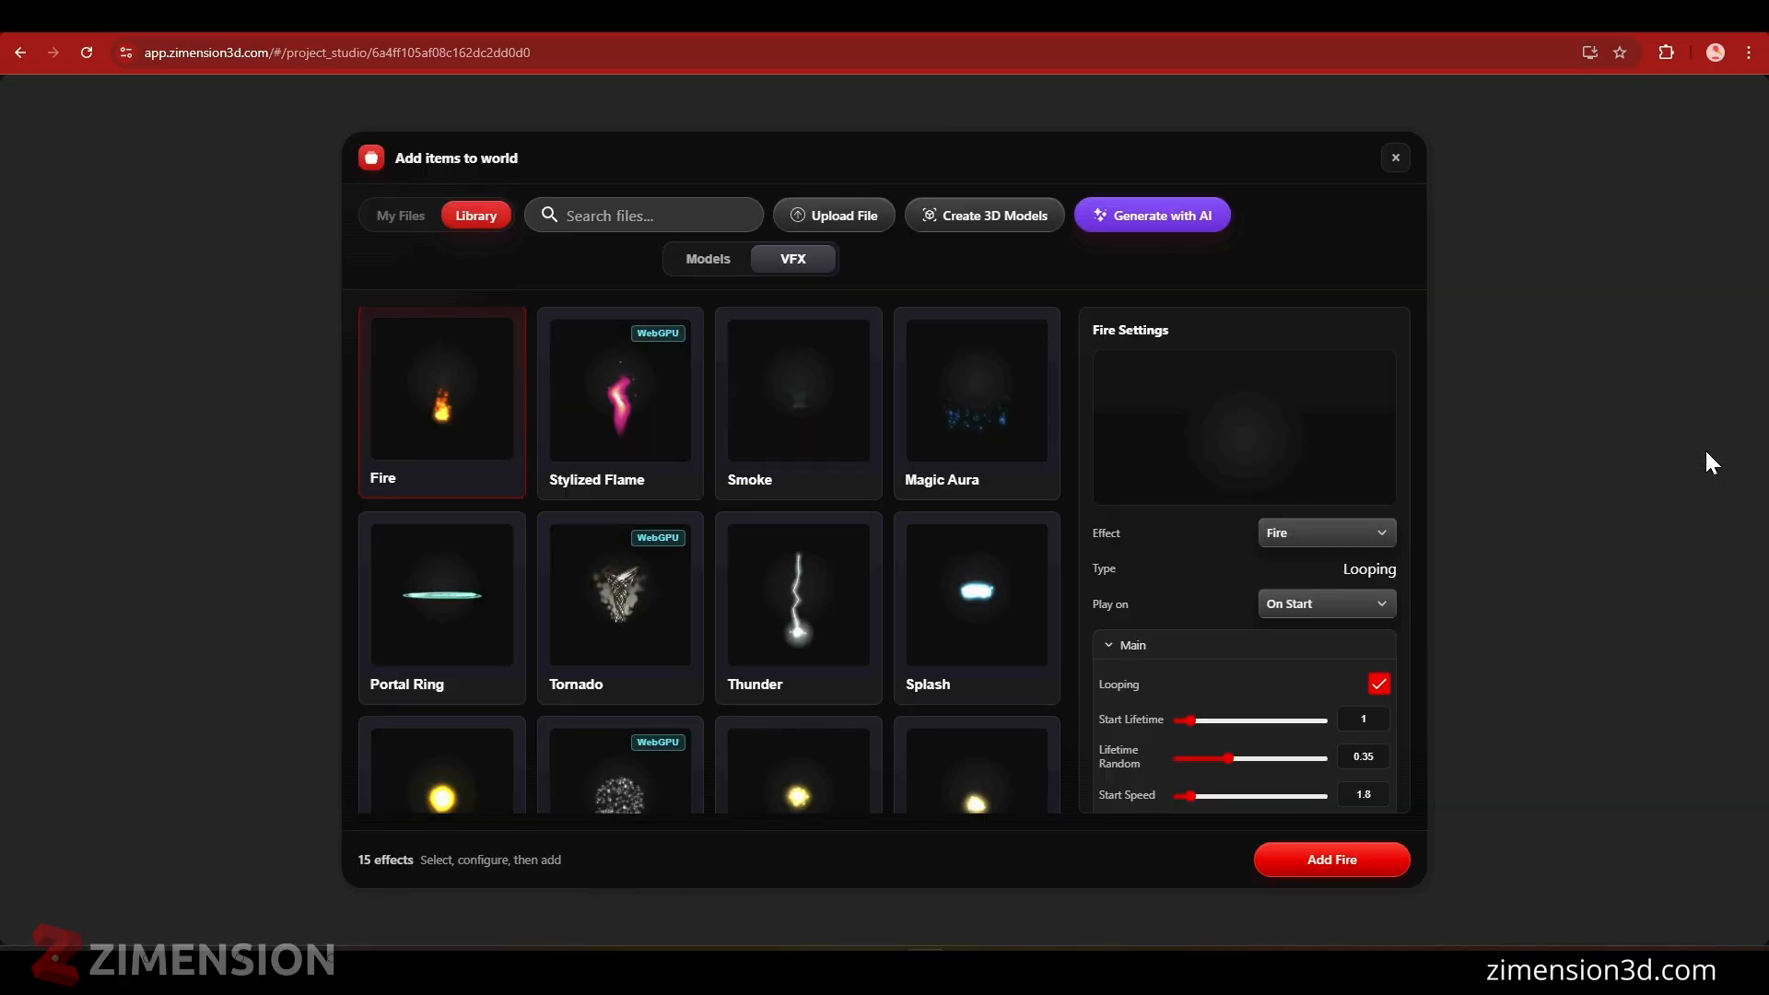
pyautogui.scroll(-3, 761, 686)
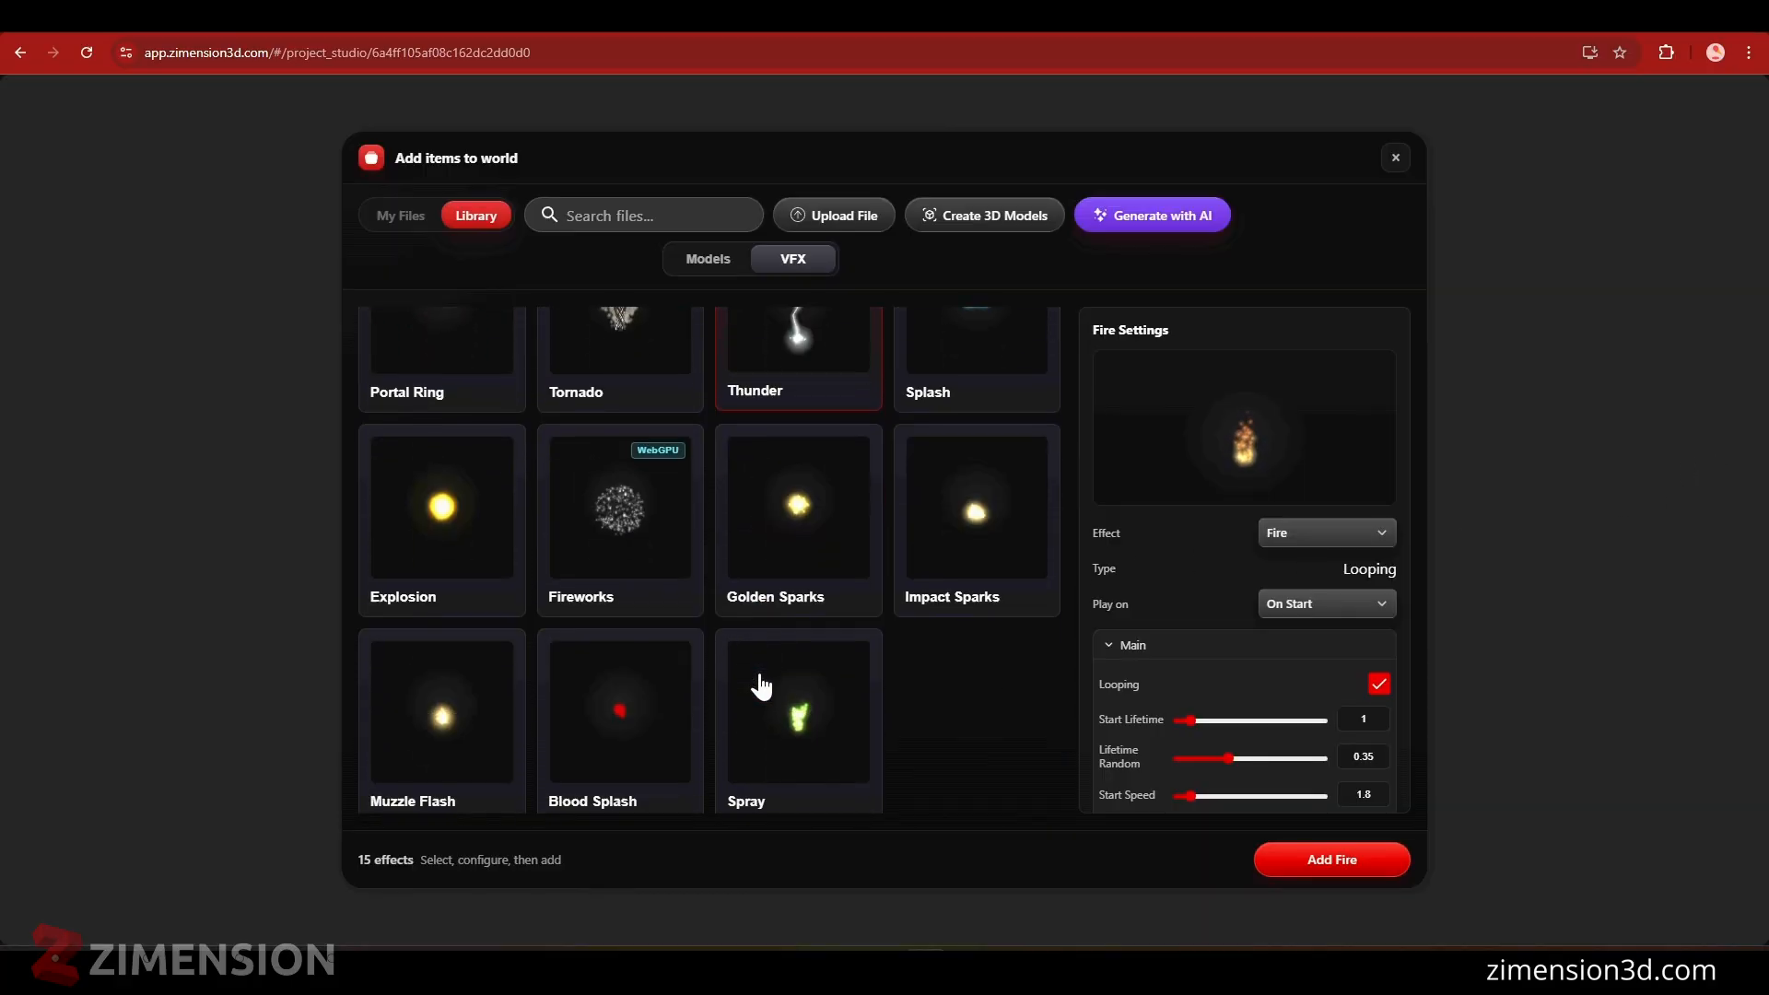
pyautogui.click(804, 735)
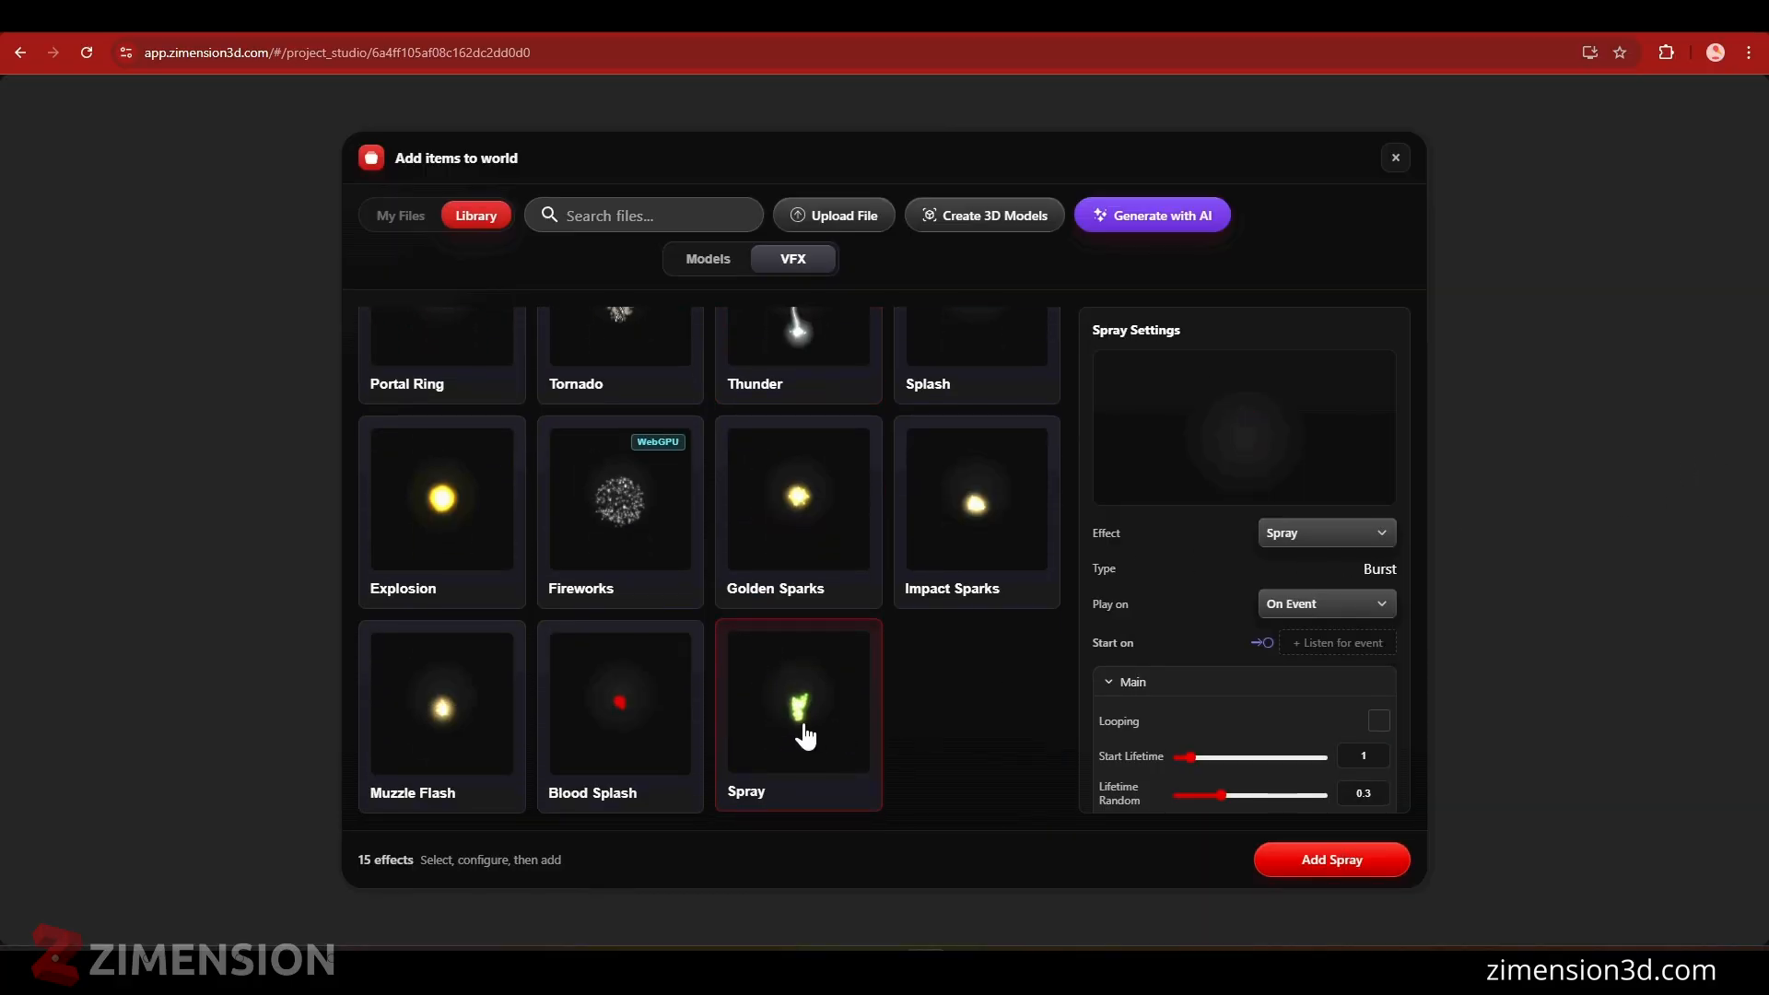
pyautogui.click(1298, 863)
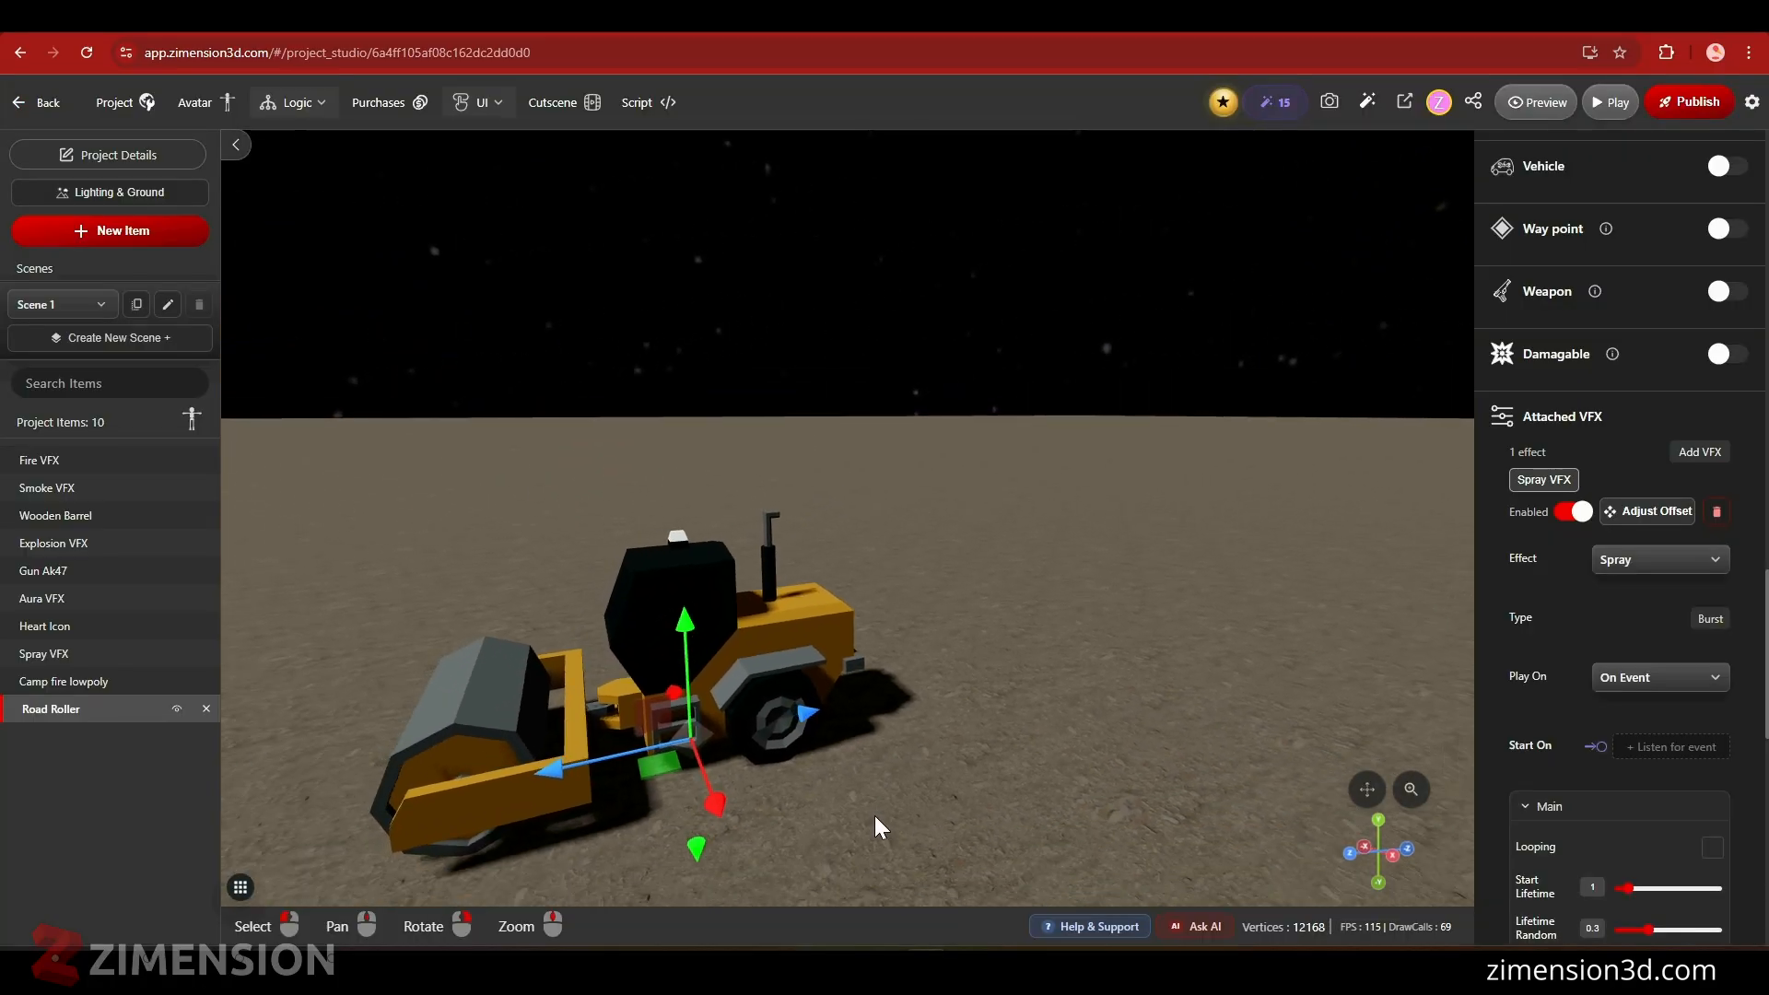
# - Adjust the attached spray's offset so it sits at the top of the road roller's exhaust pipe
pyautogui.click(1646, 513)
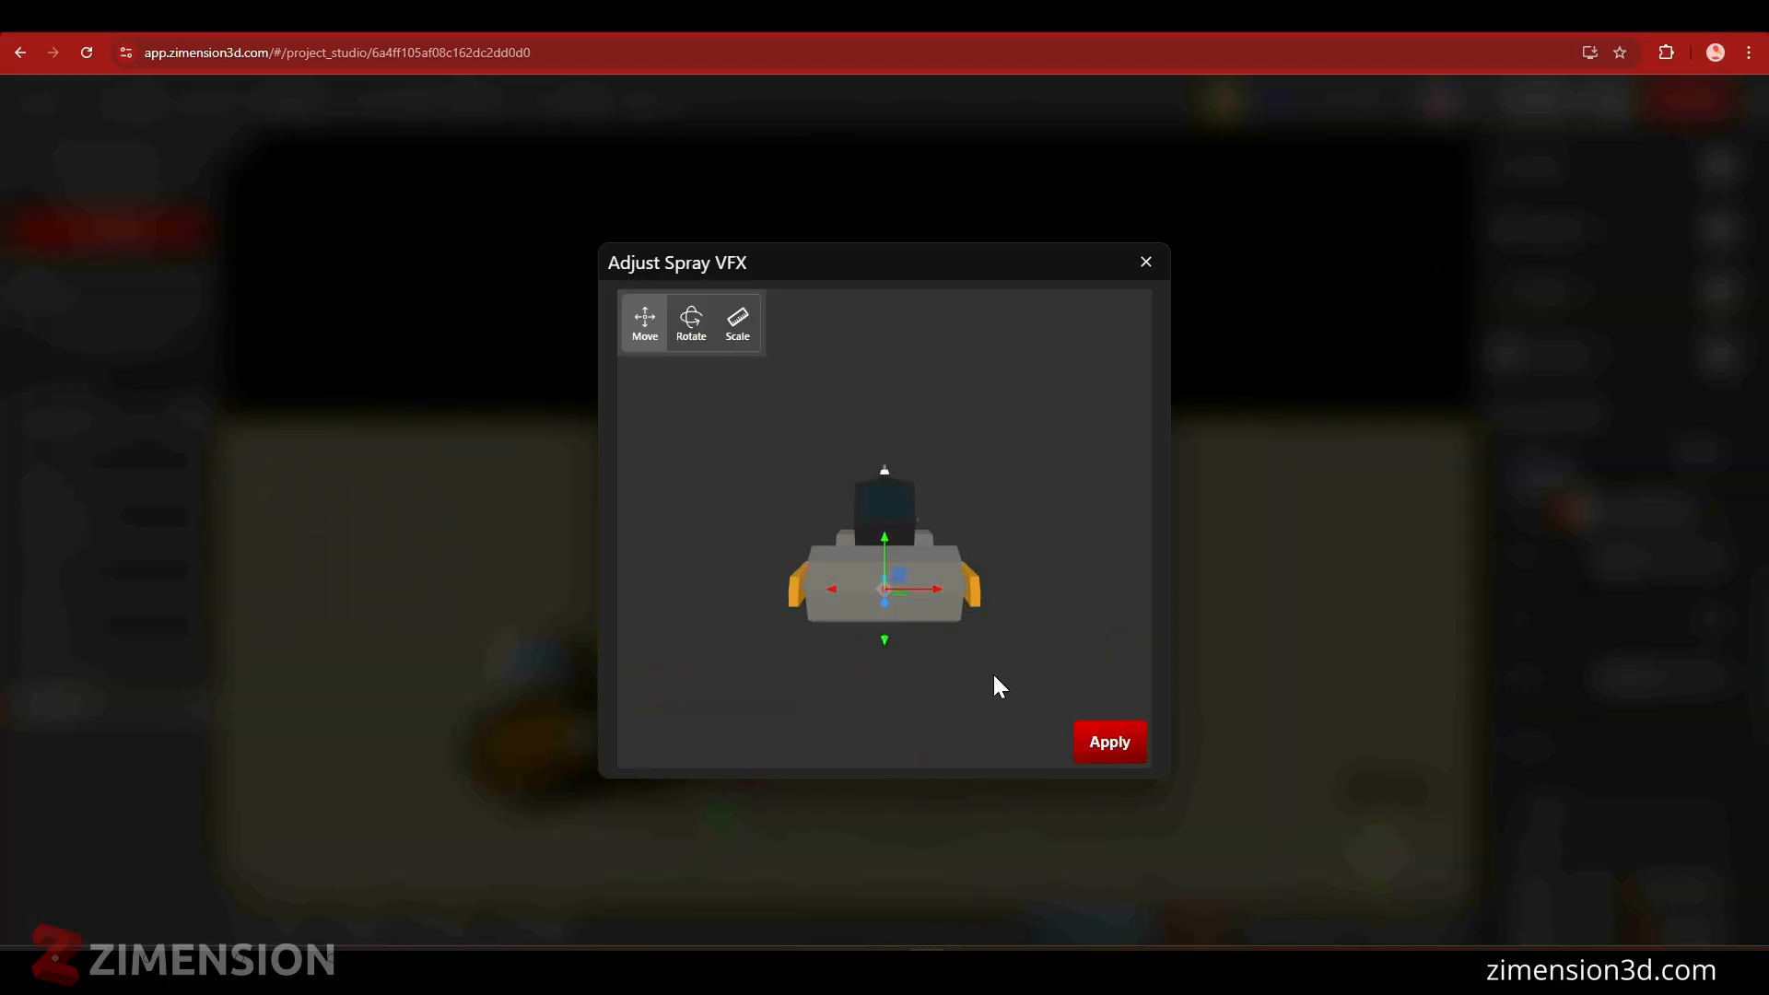
pyautogui.moveTo(995, 677); pyautogui.dragTo(847, 680)
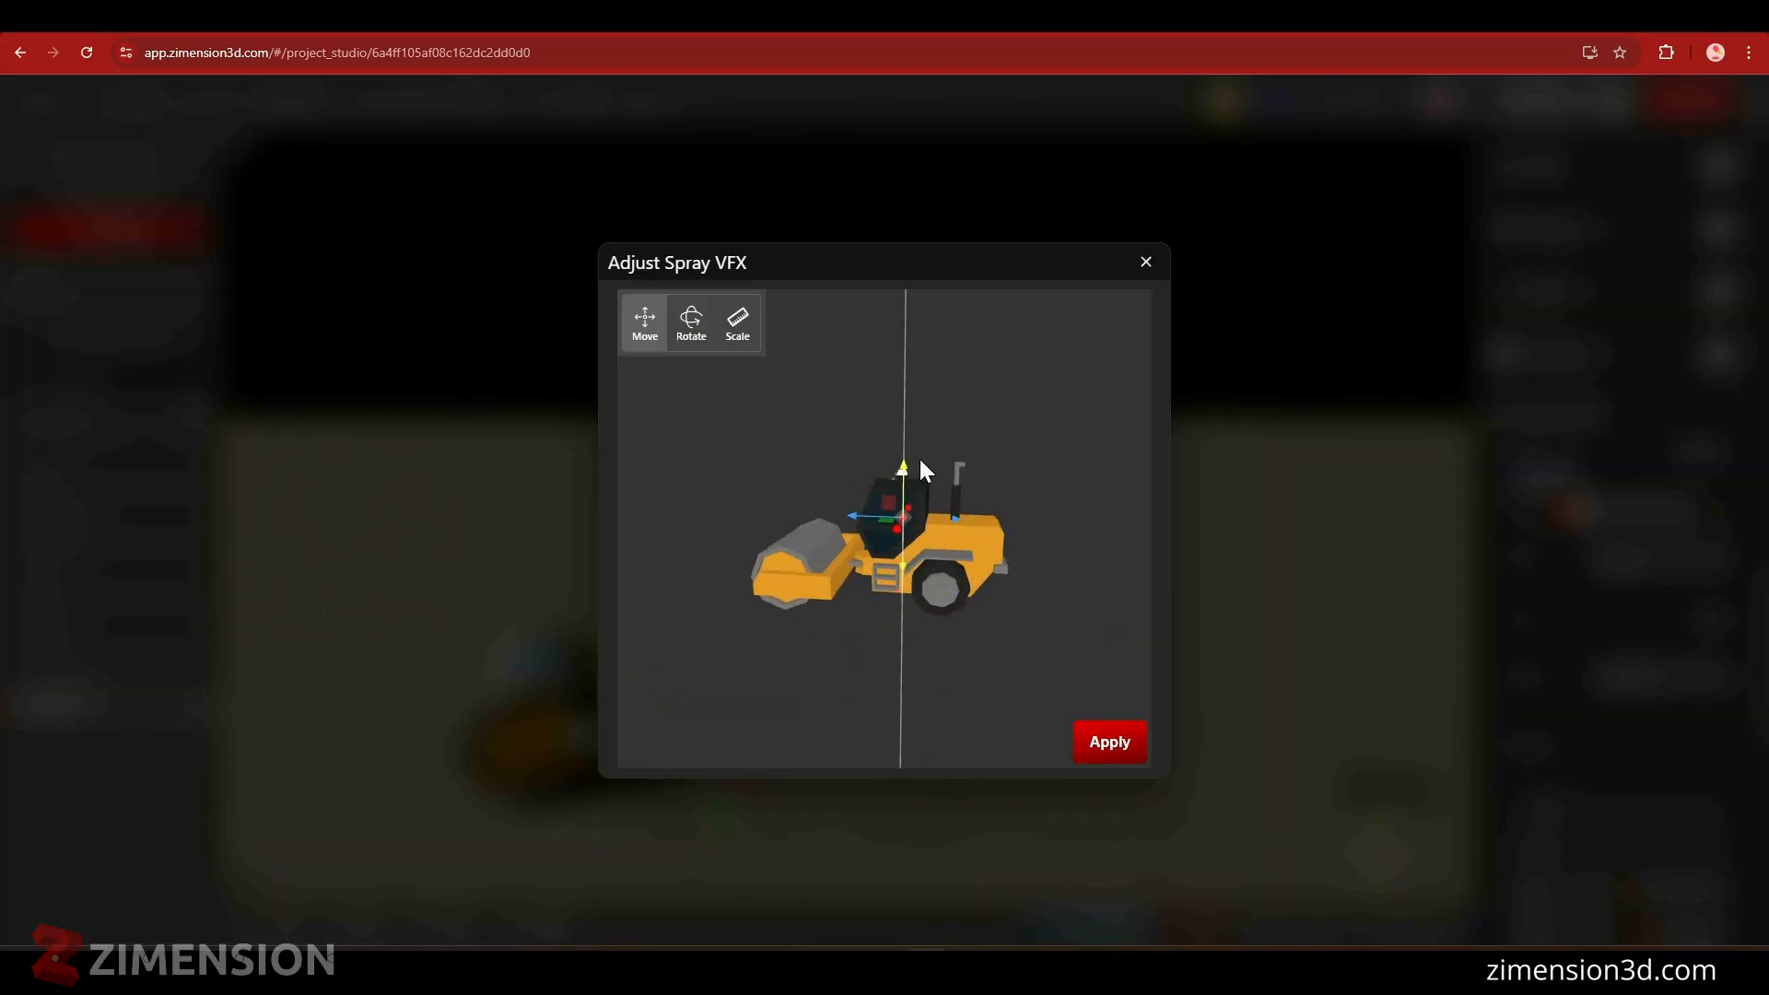
pyautogui.moveTo(950, 457); pyautogui.dragTo(1013, 468)
pyautogui.moveTo(975, 398); pyautogui.dragTo(975, 404)
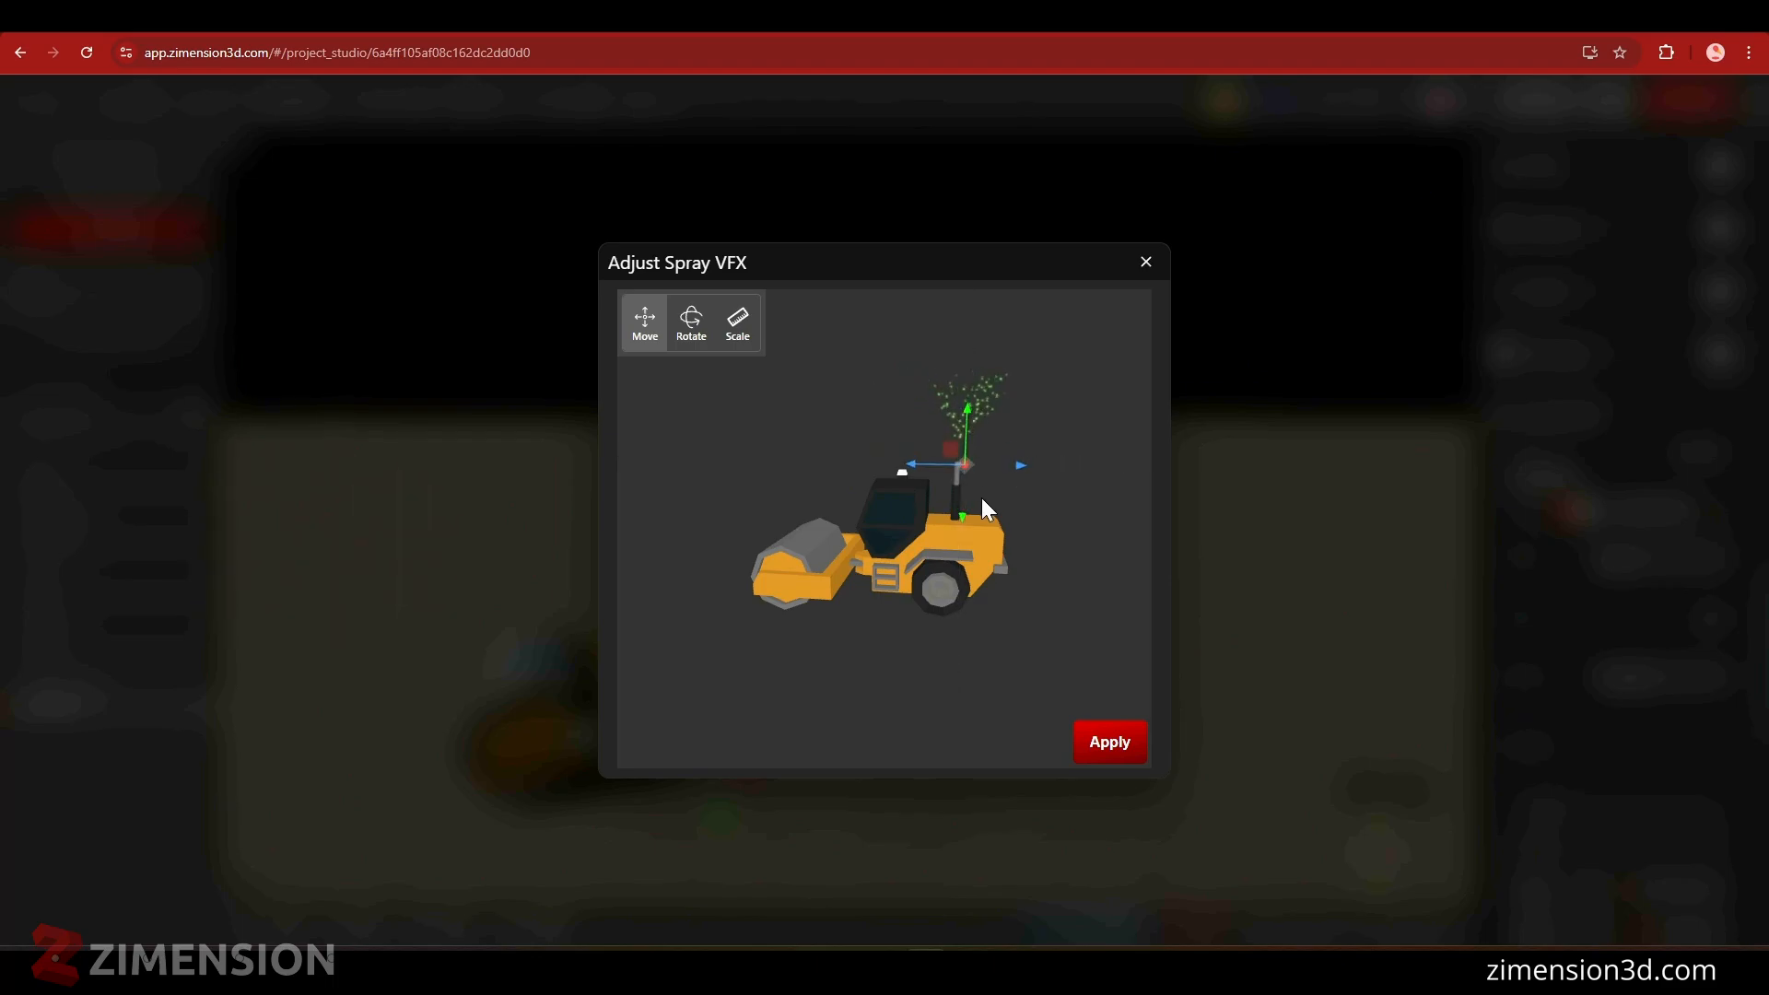
pyautogui.scroll(3, 982, 498)
# - Rotate the attached spray so it shoots toward the rear of the road roller, and apply the offset
pyautogui.click(691, 324)
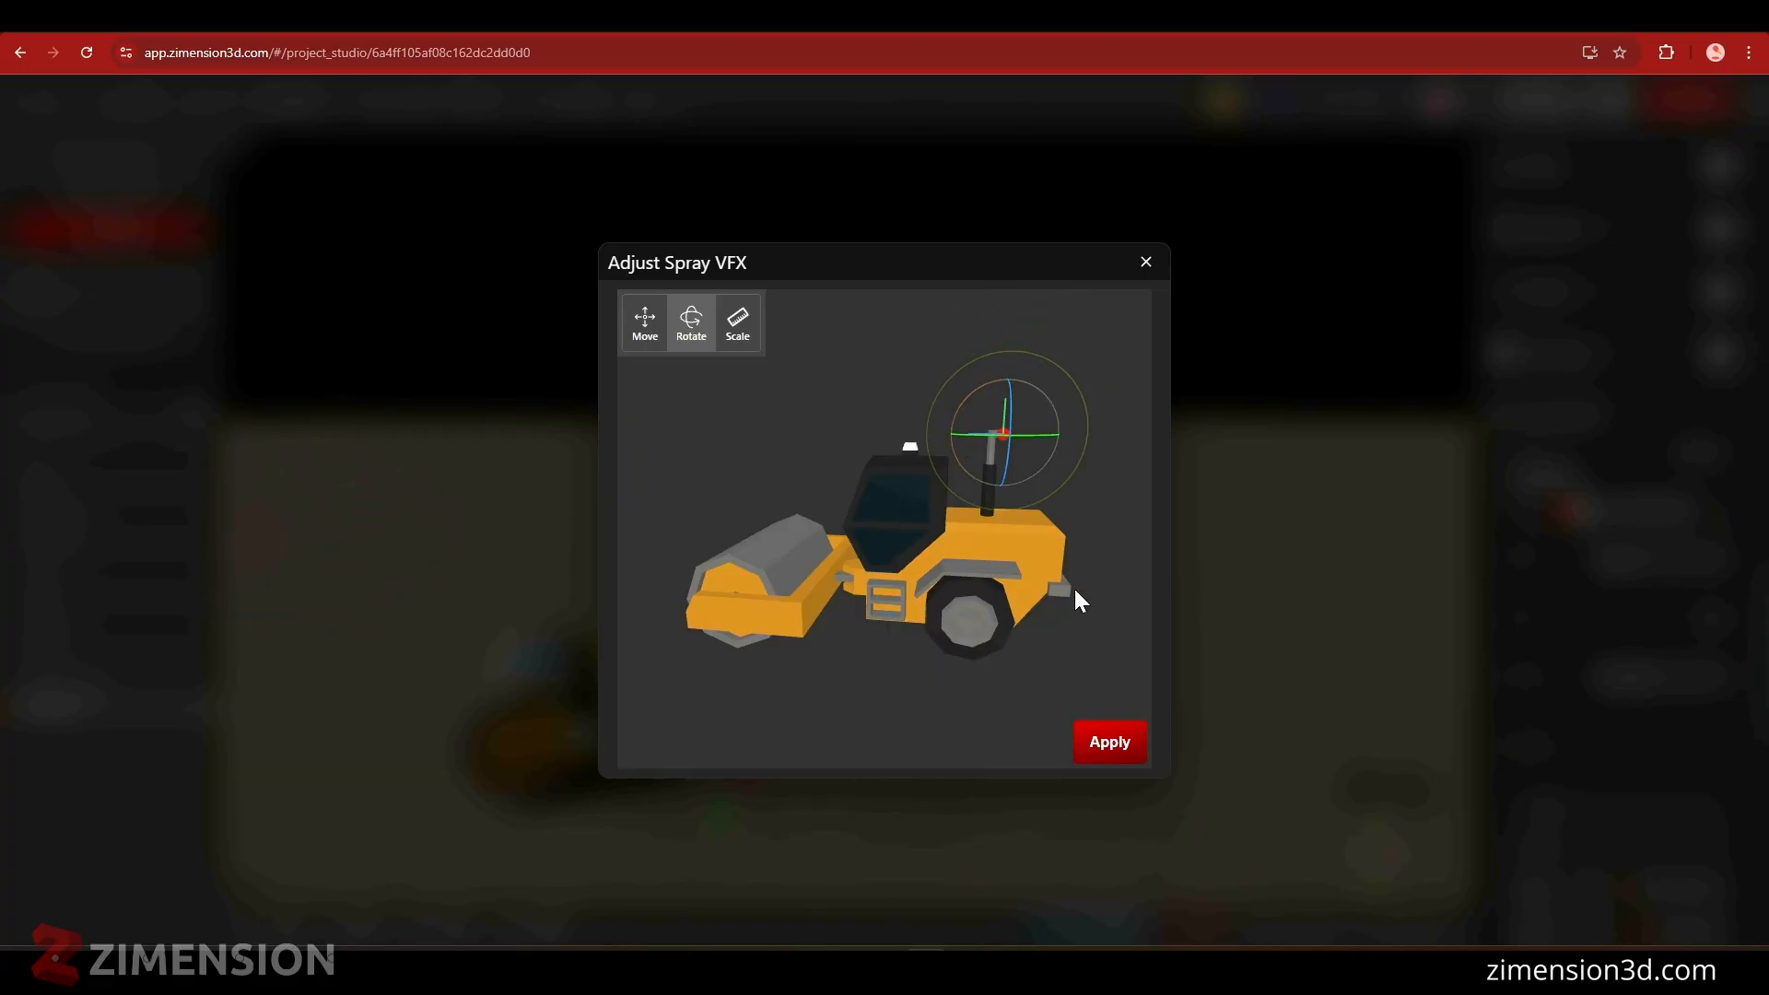
pyautogui.moveTo(1074, 590); pyautogui.dragTo(1040, 606, button='right')
pyautogui.moveTo(1038, 601)
pyautogui.mouseDown()
pyautogui.moveTo(1025, 618)
pyautogui.moveTo(996, 490)
pyautogui.moveTo(1008, 462)
pyautogui.moveTo(1028, 562)
pyautogui.mouseUp()
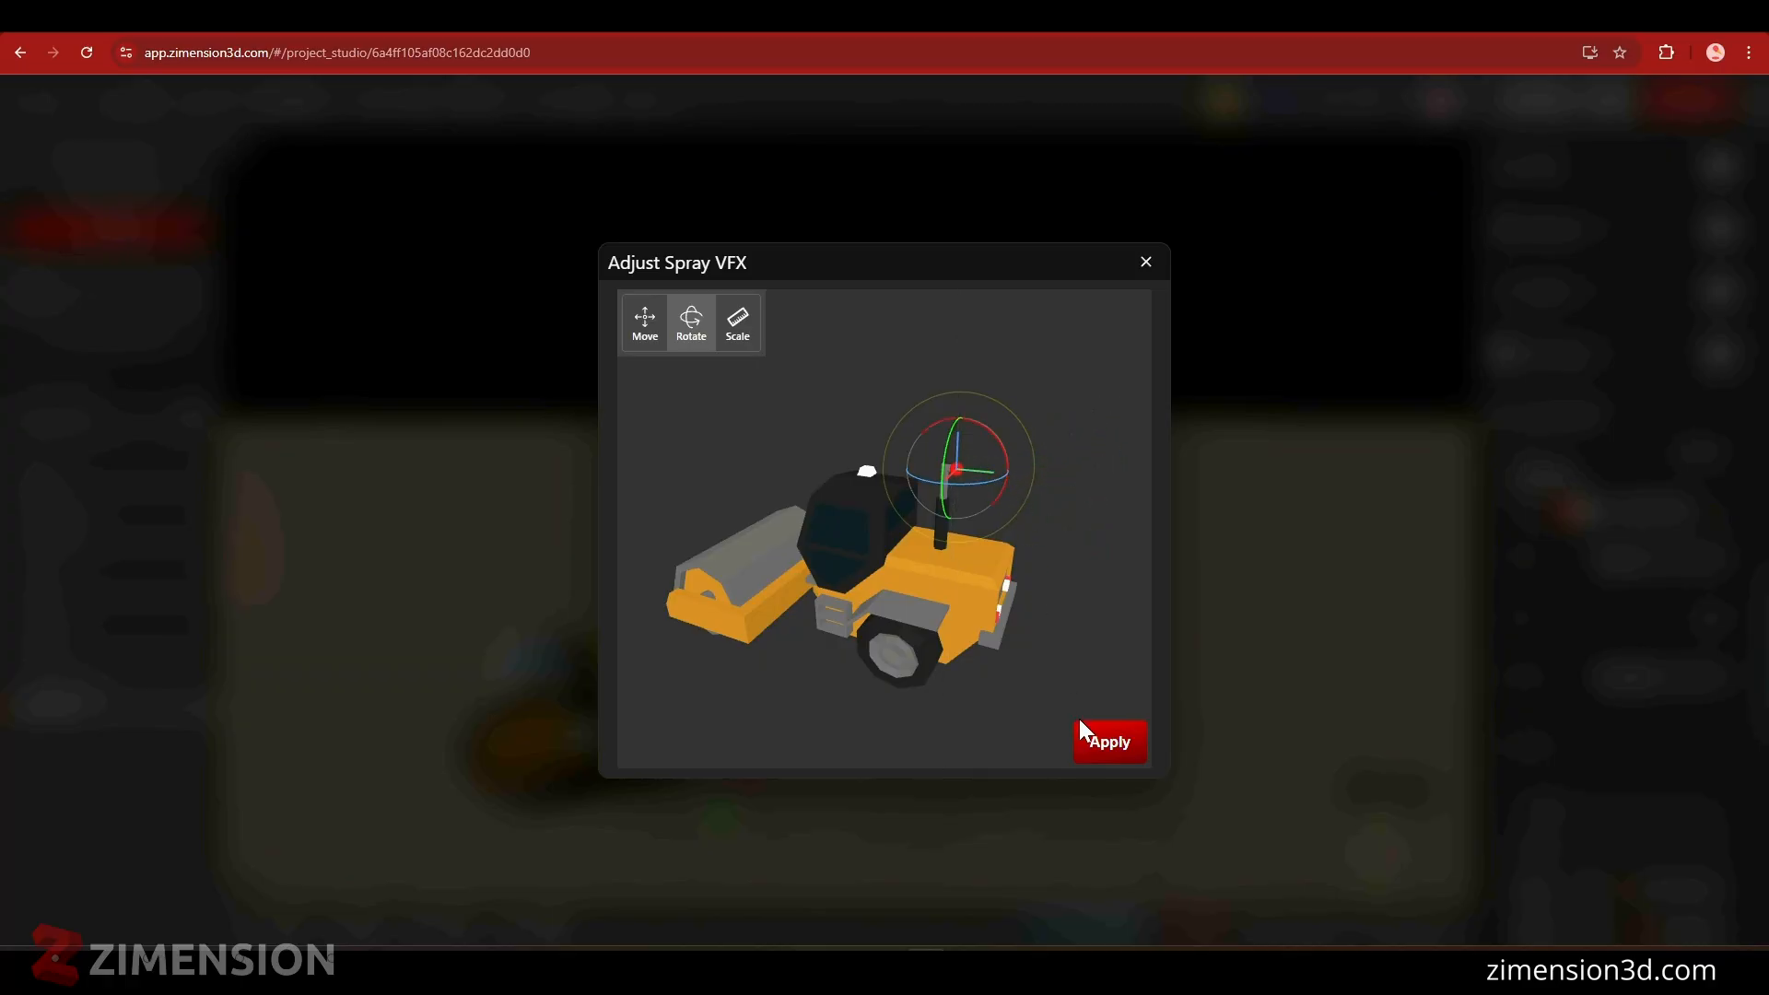
pyautogui.click(1097, 747)
pyautogui.scroll(-2, 1673, 664)
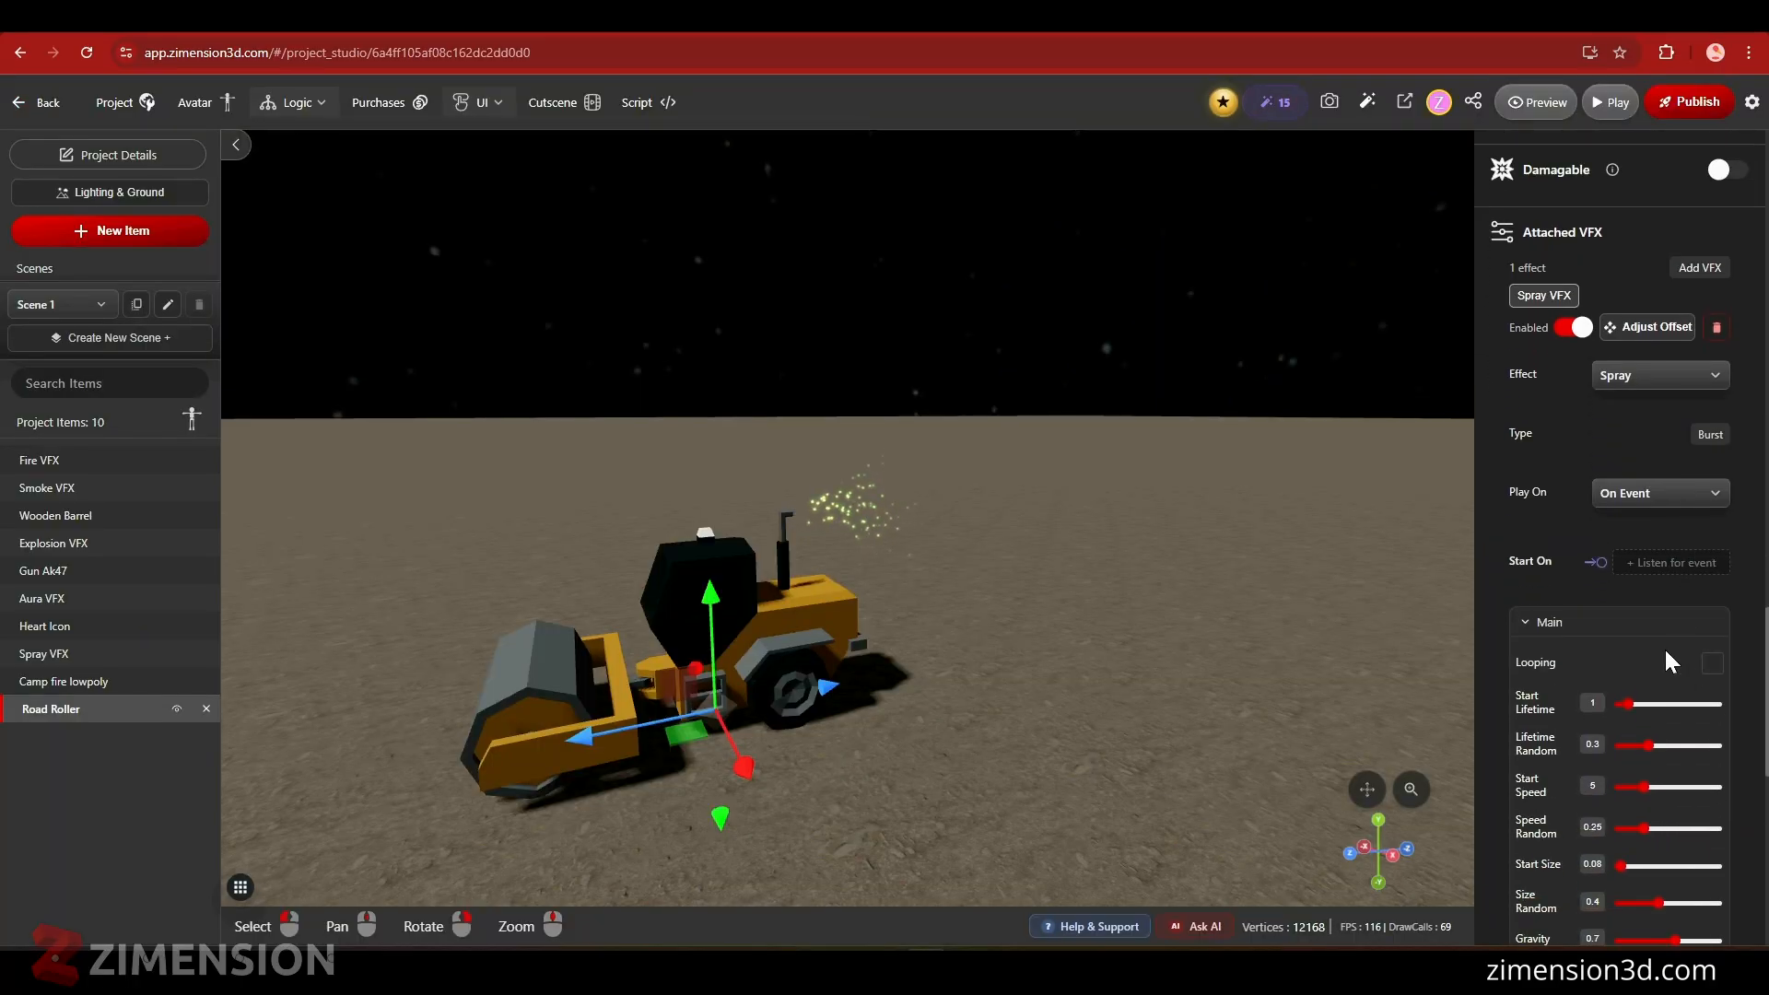
# - Make the road roller's attached spray loop and set its particle start size to 0.22
pyautogui.click(1712, 662)
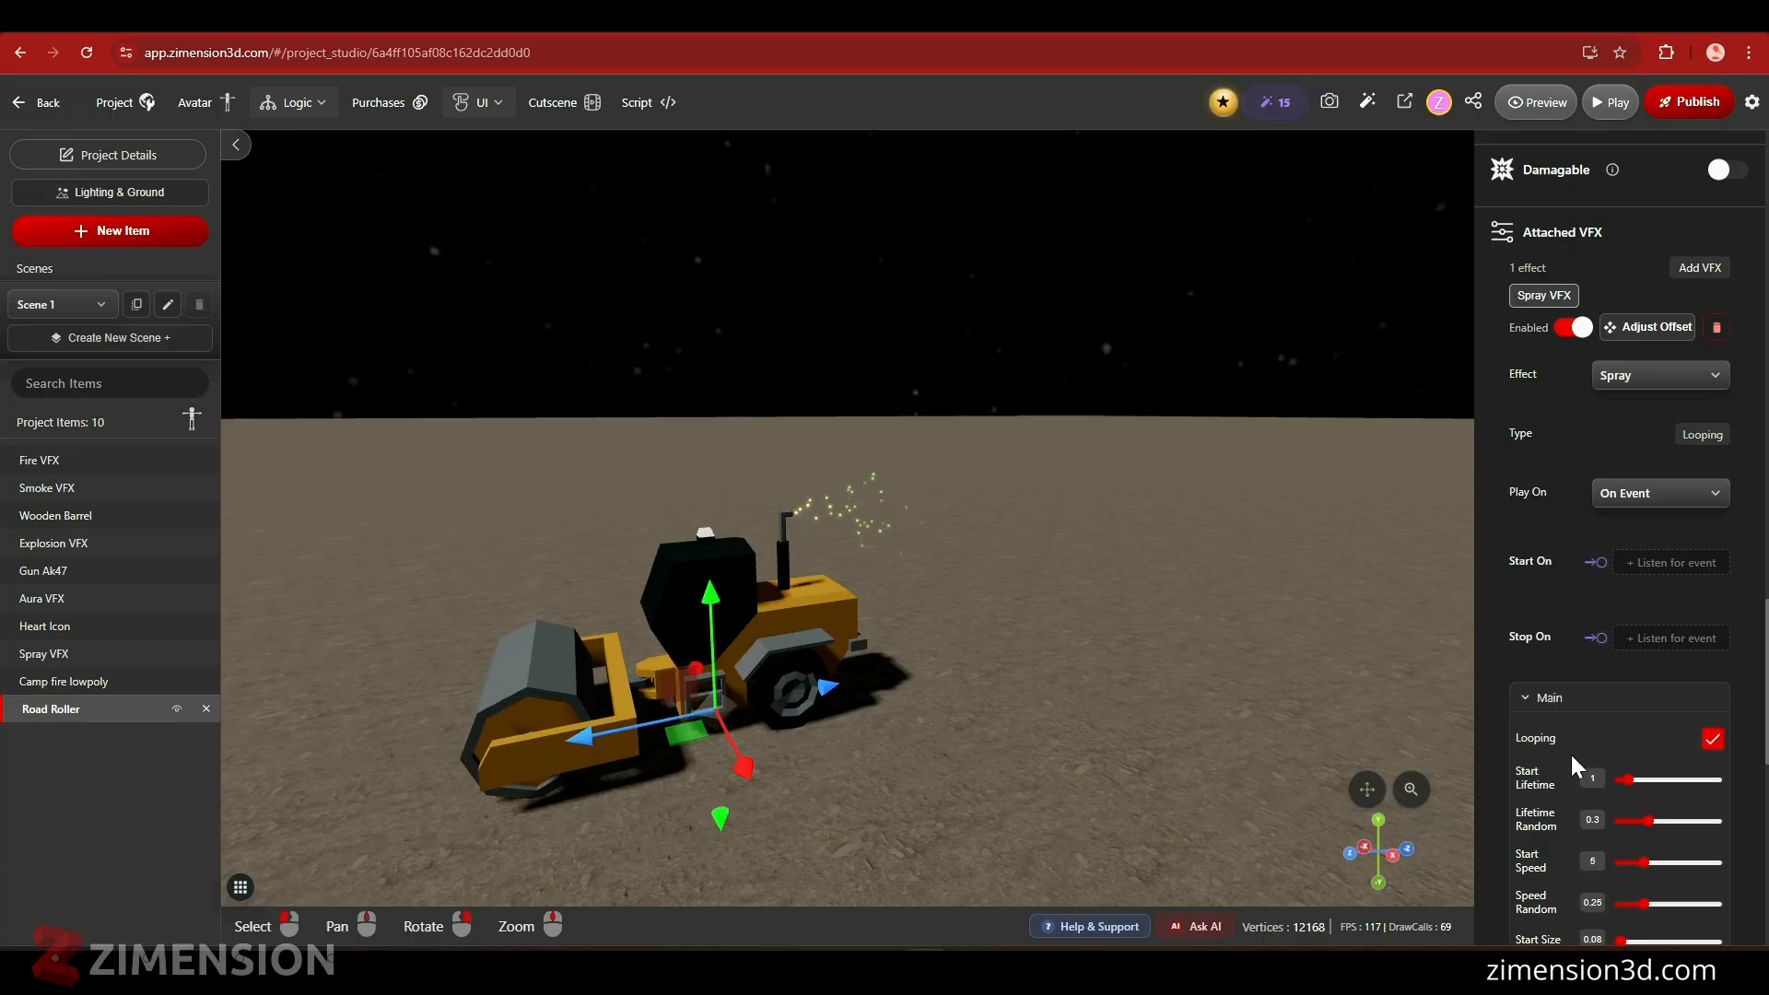
pyautogui.scroll(-1, 1646, 802)
pyautogui.scroll(-2, 1631, 645)
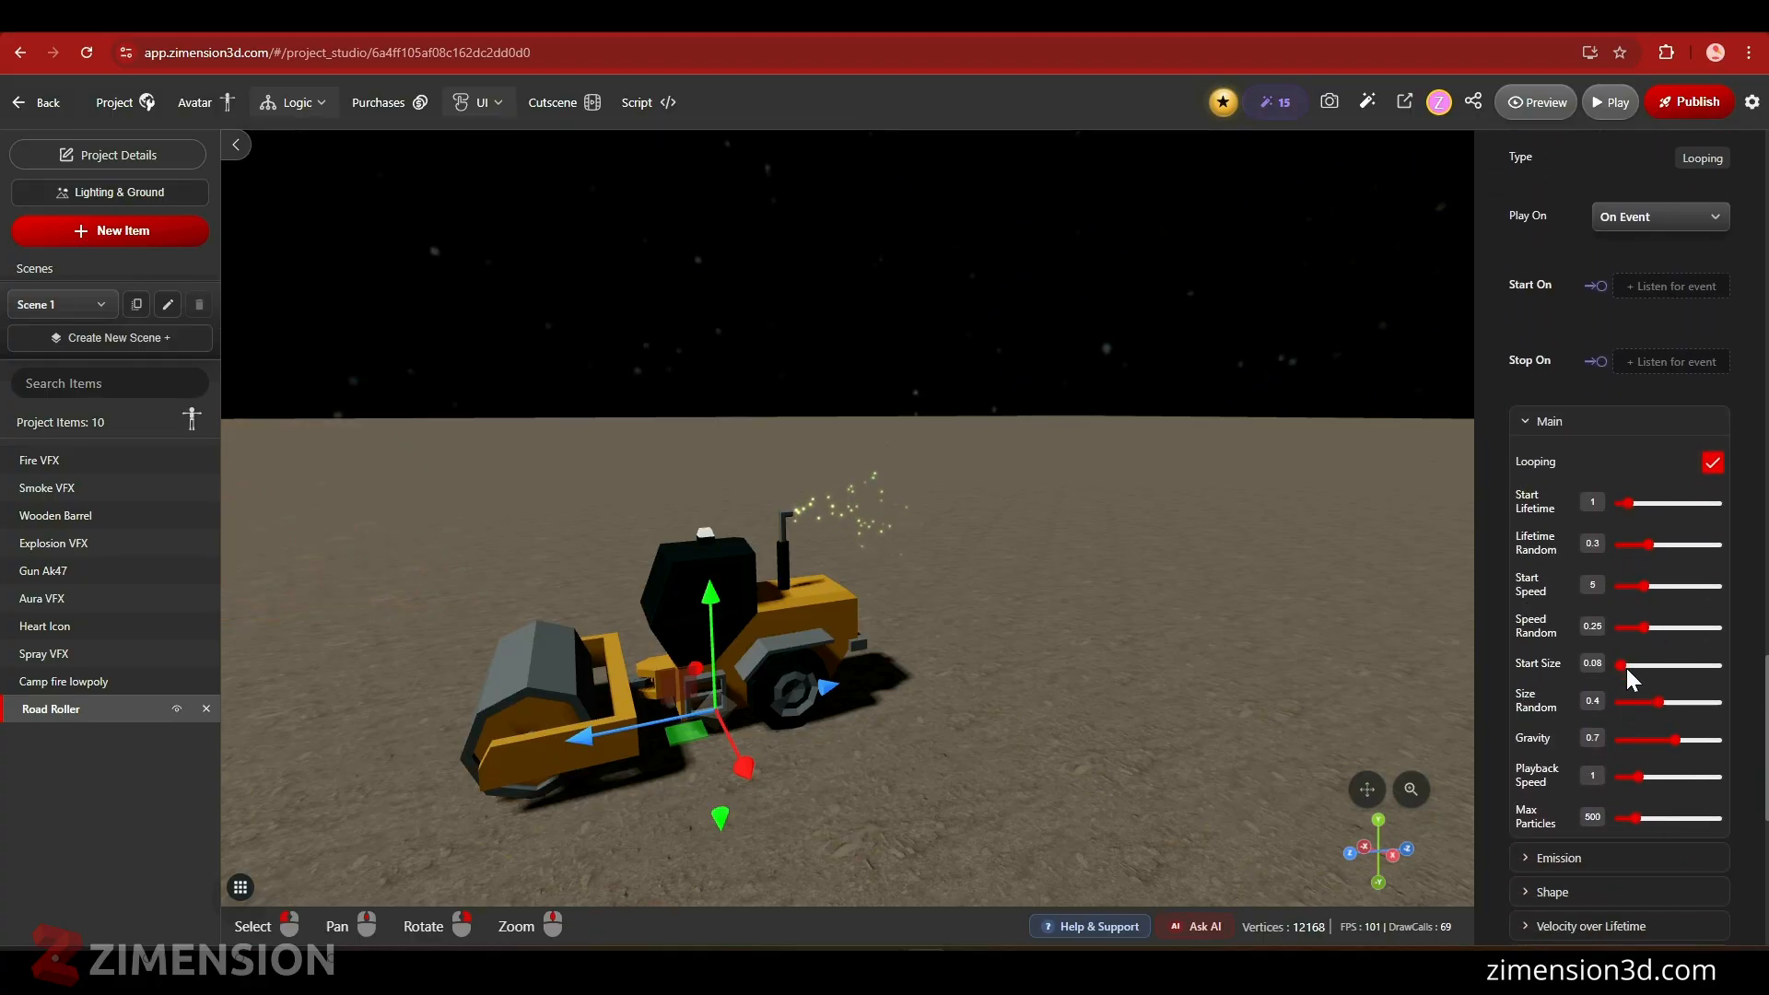
pyautogui.click(1628, 665)
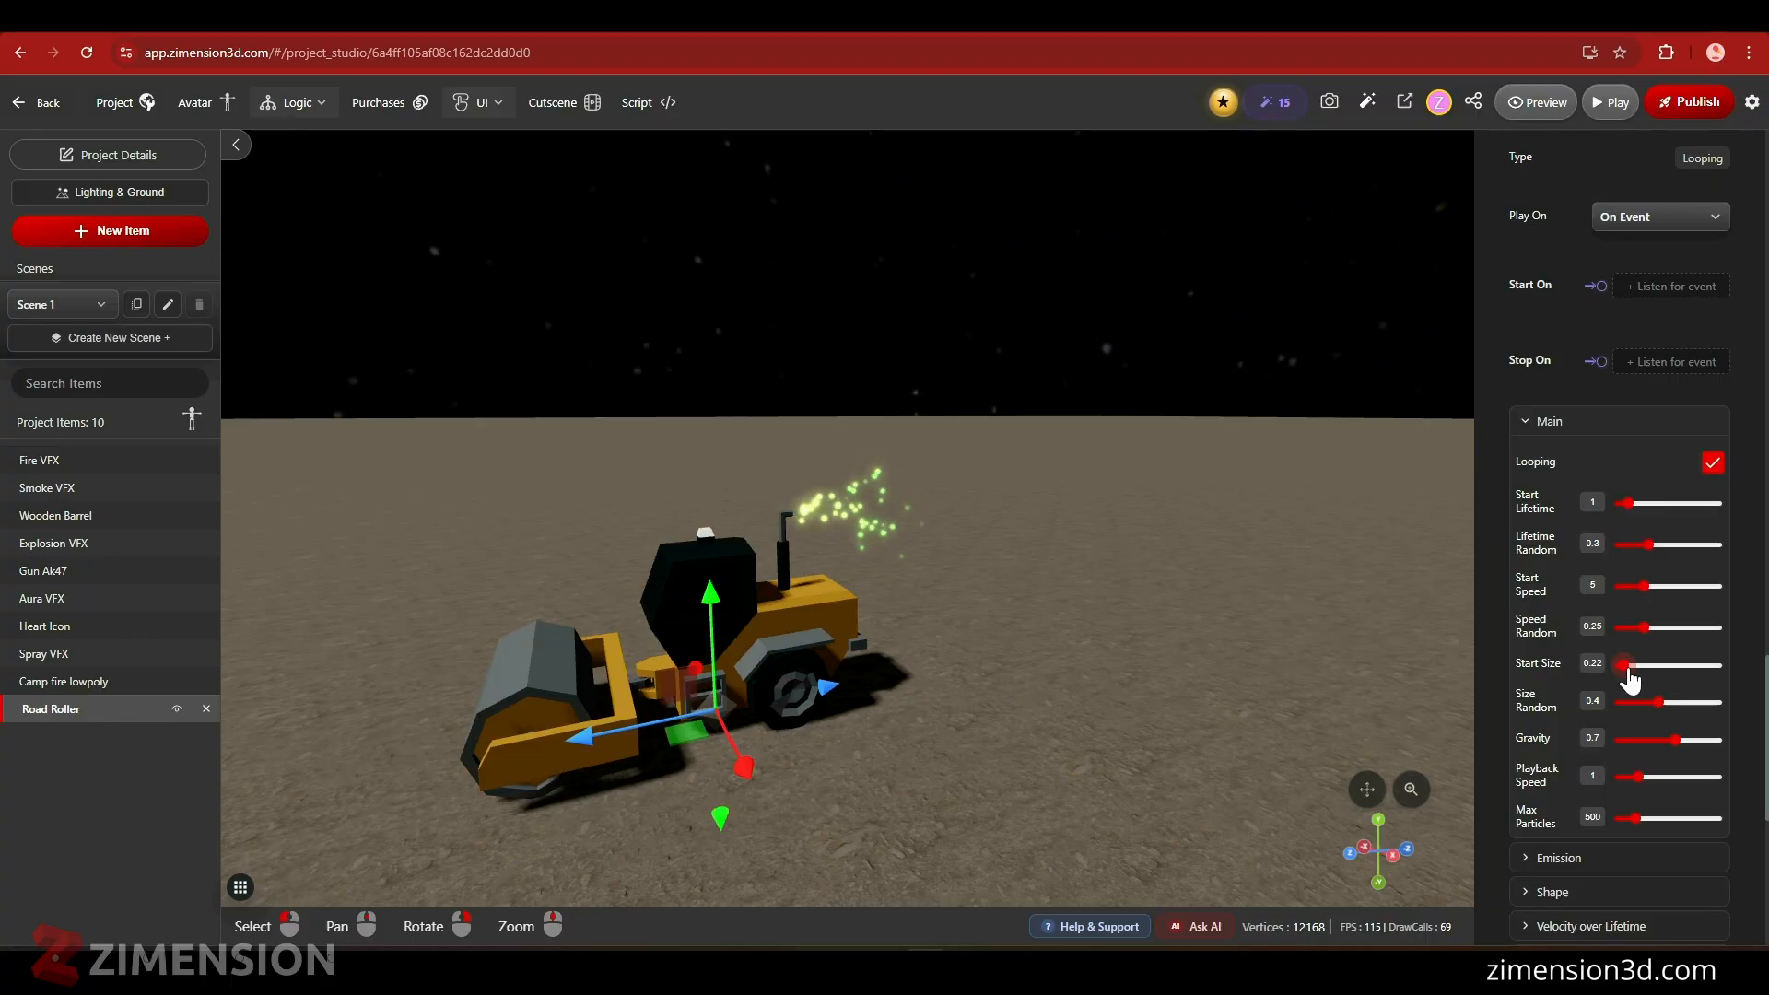
# - Change the attached spray's start color over lifetime to orange #f7a059
pyautogui.scroll(-4, 1645, 666)
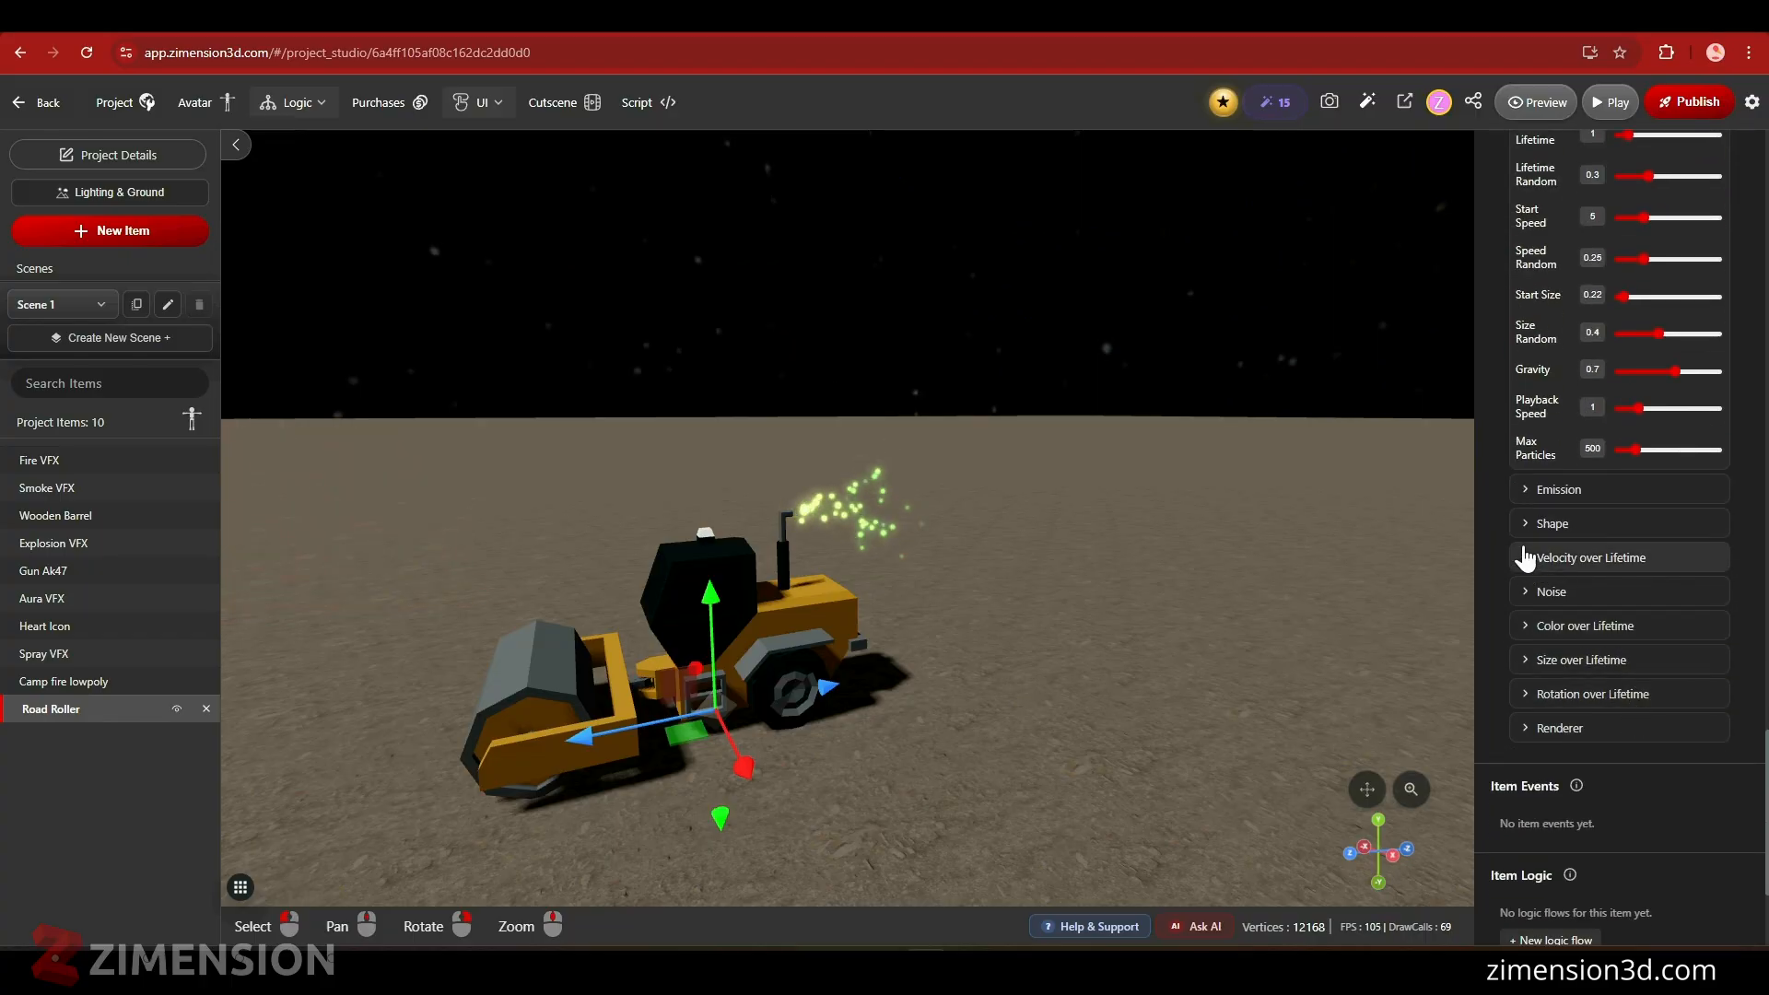
pyautogui.click(1533, 629)
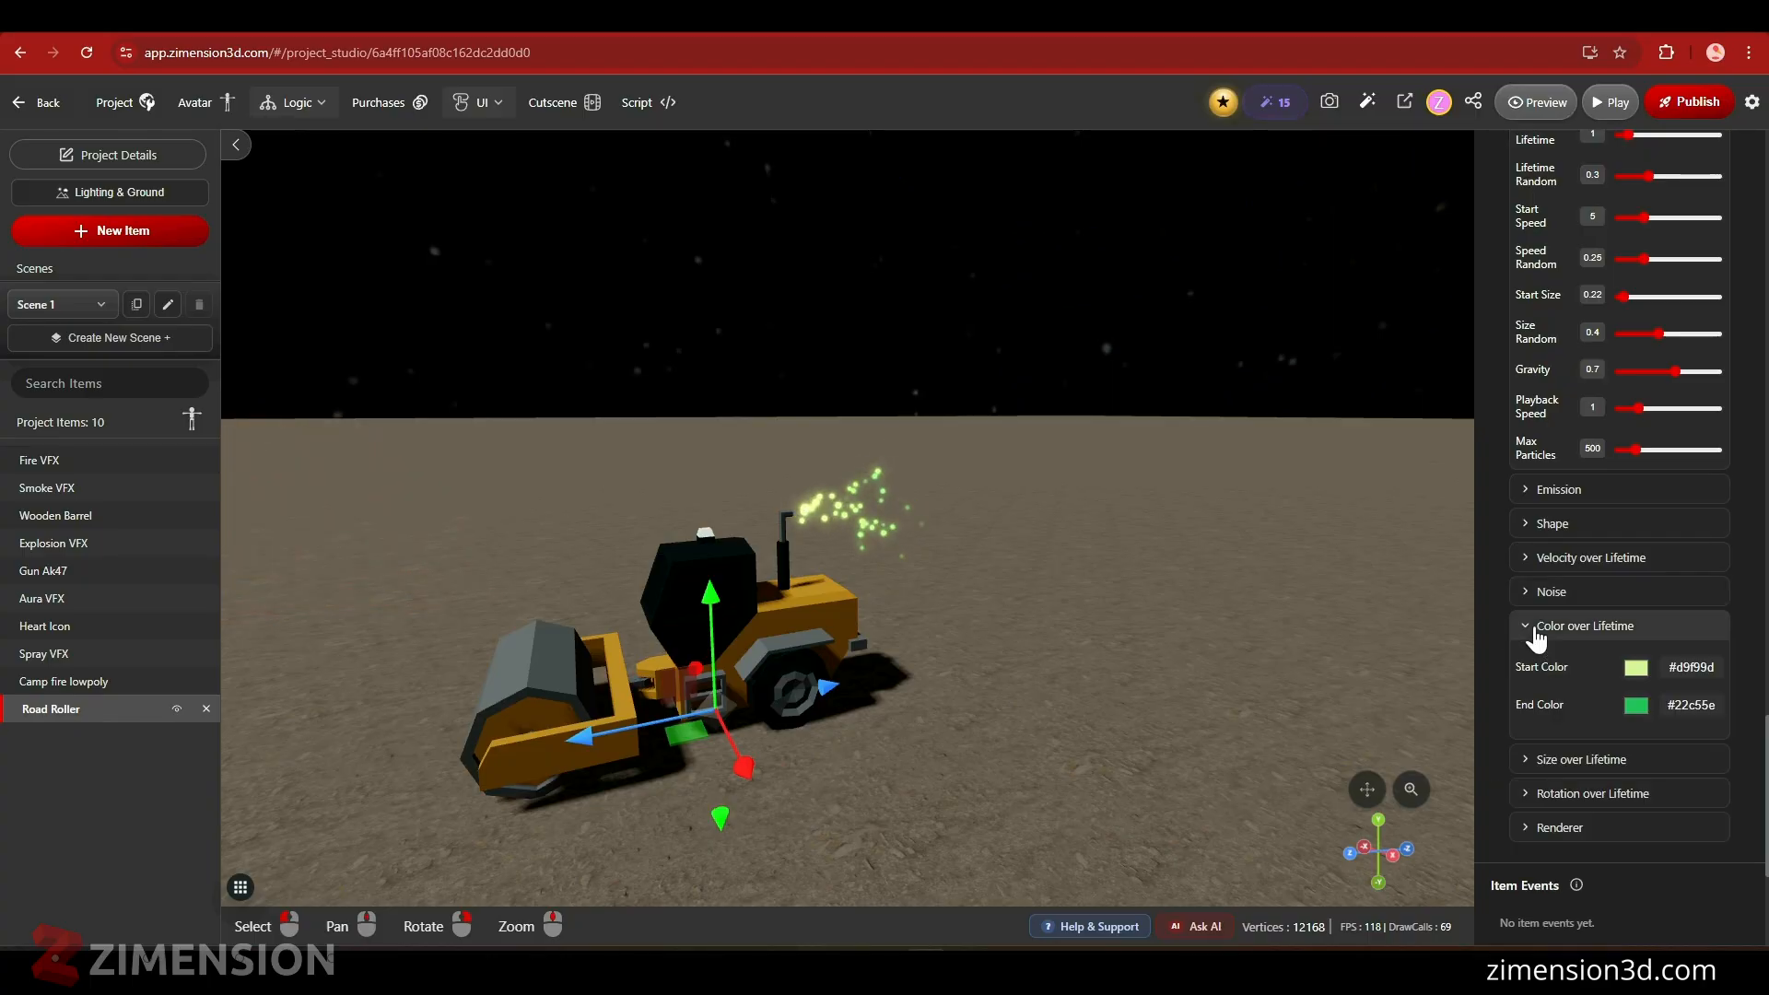
pyautogui.click(1637, 667)
pyautogui.moveTo(1568, 827); pyautogui.dragTo(1628, 832)
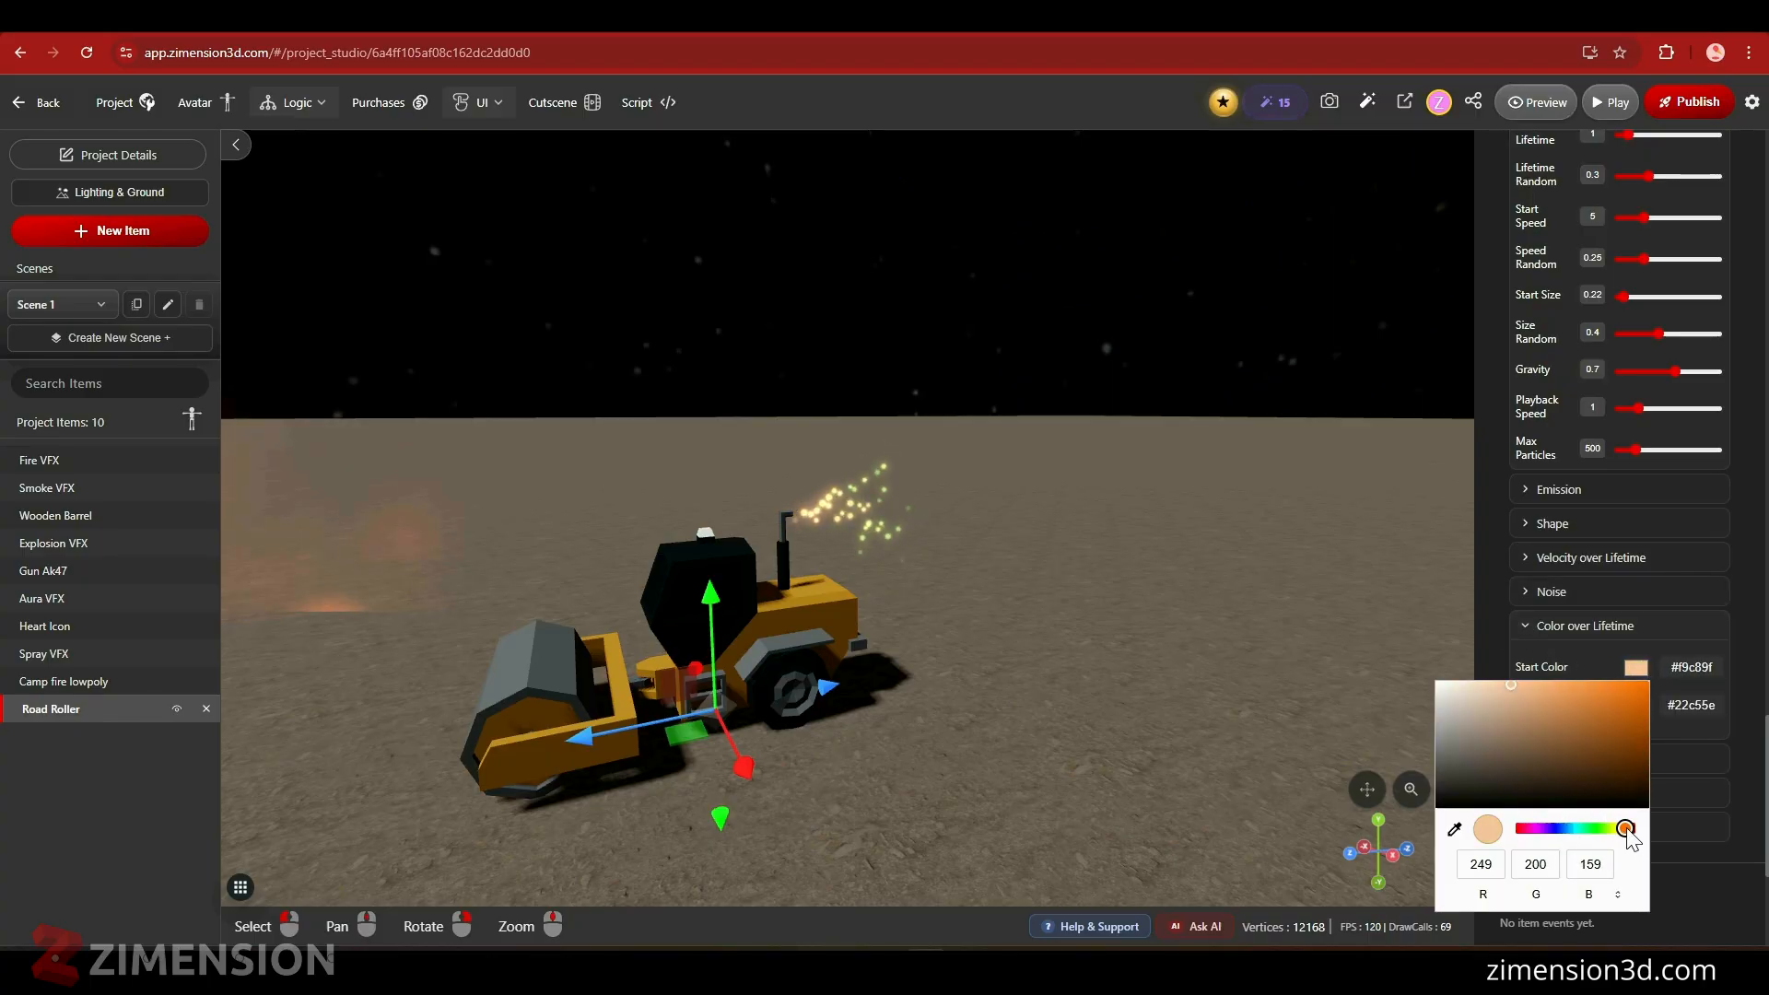
pyautogui.moveTo(1574, 702); pyautogui.dragTo(1572, 686)
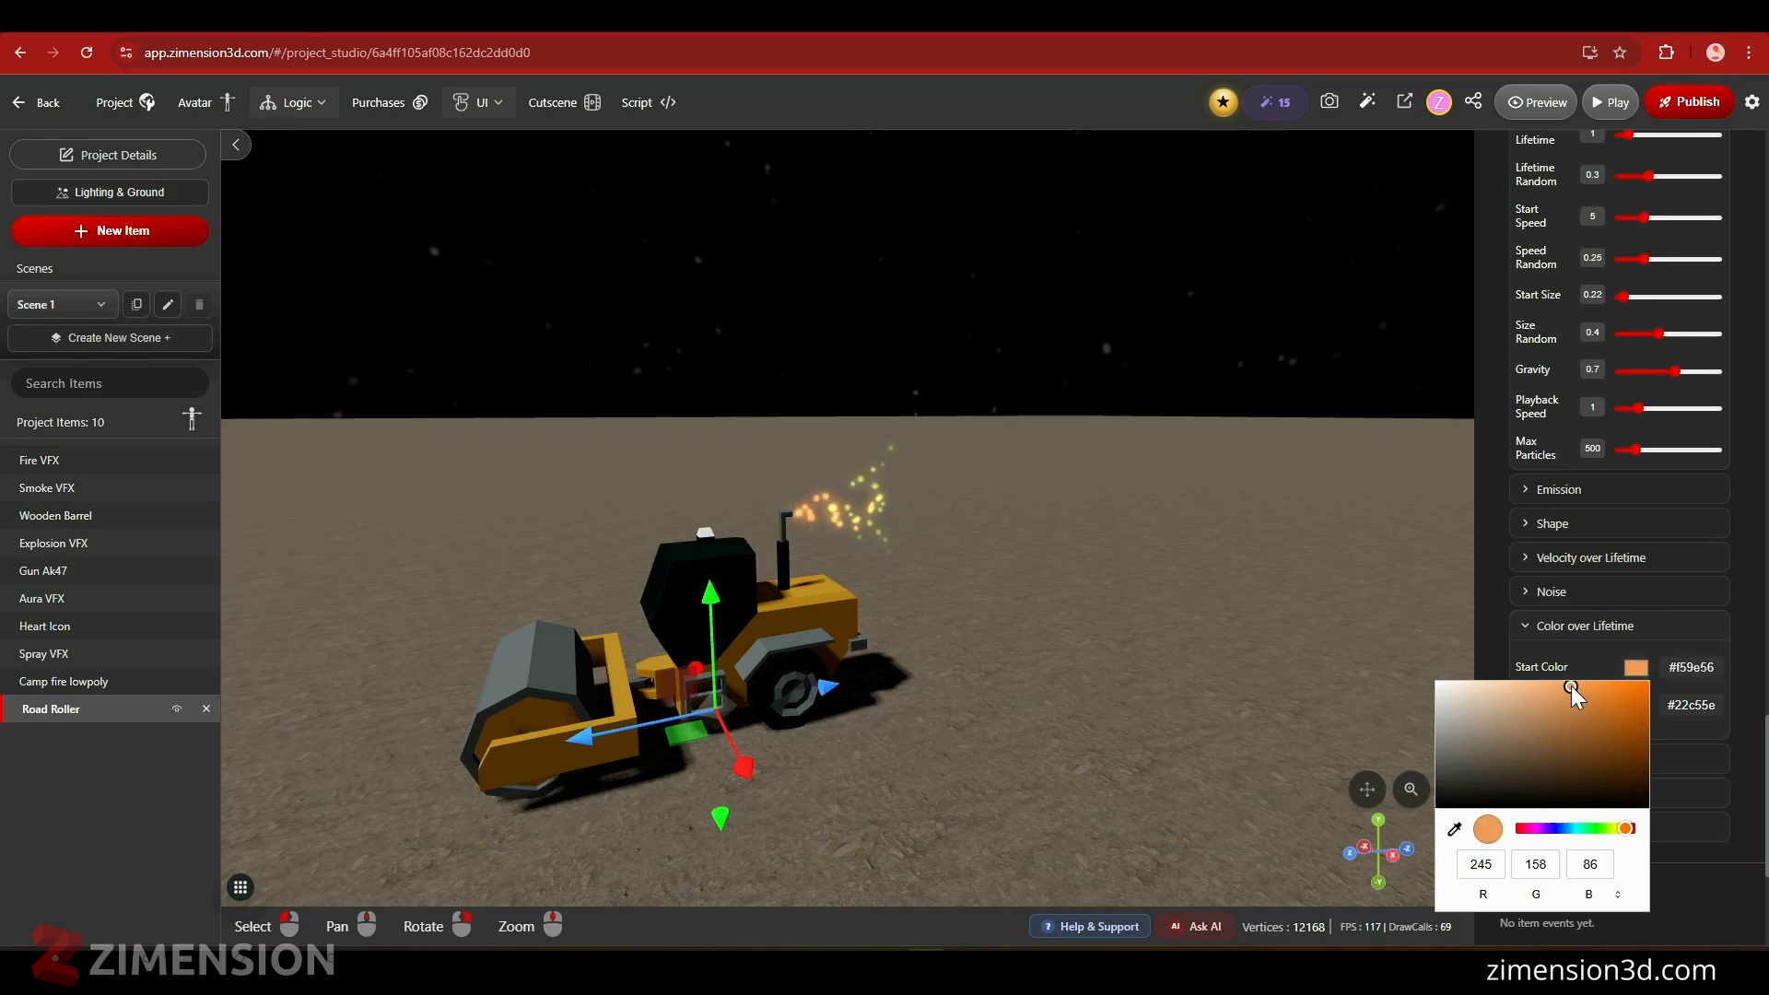
pyautogui.click(1699, 719)
# - Change the attached spray's end color over lifetime to near-black #0d0a02
pyautogui.click(1638, 708)
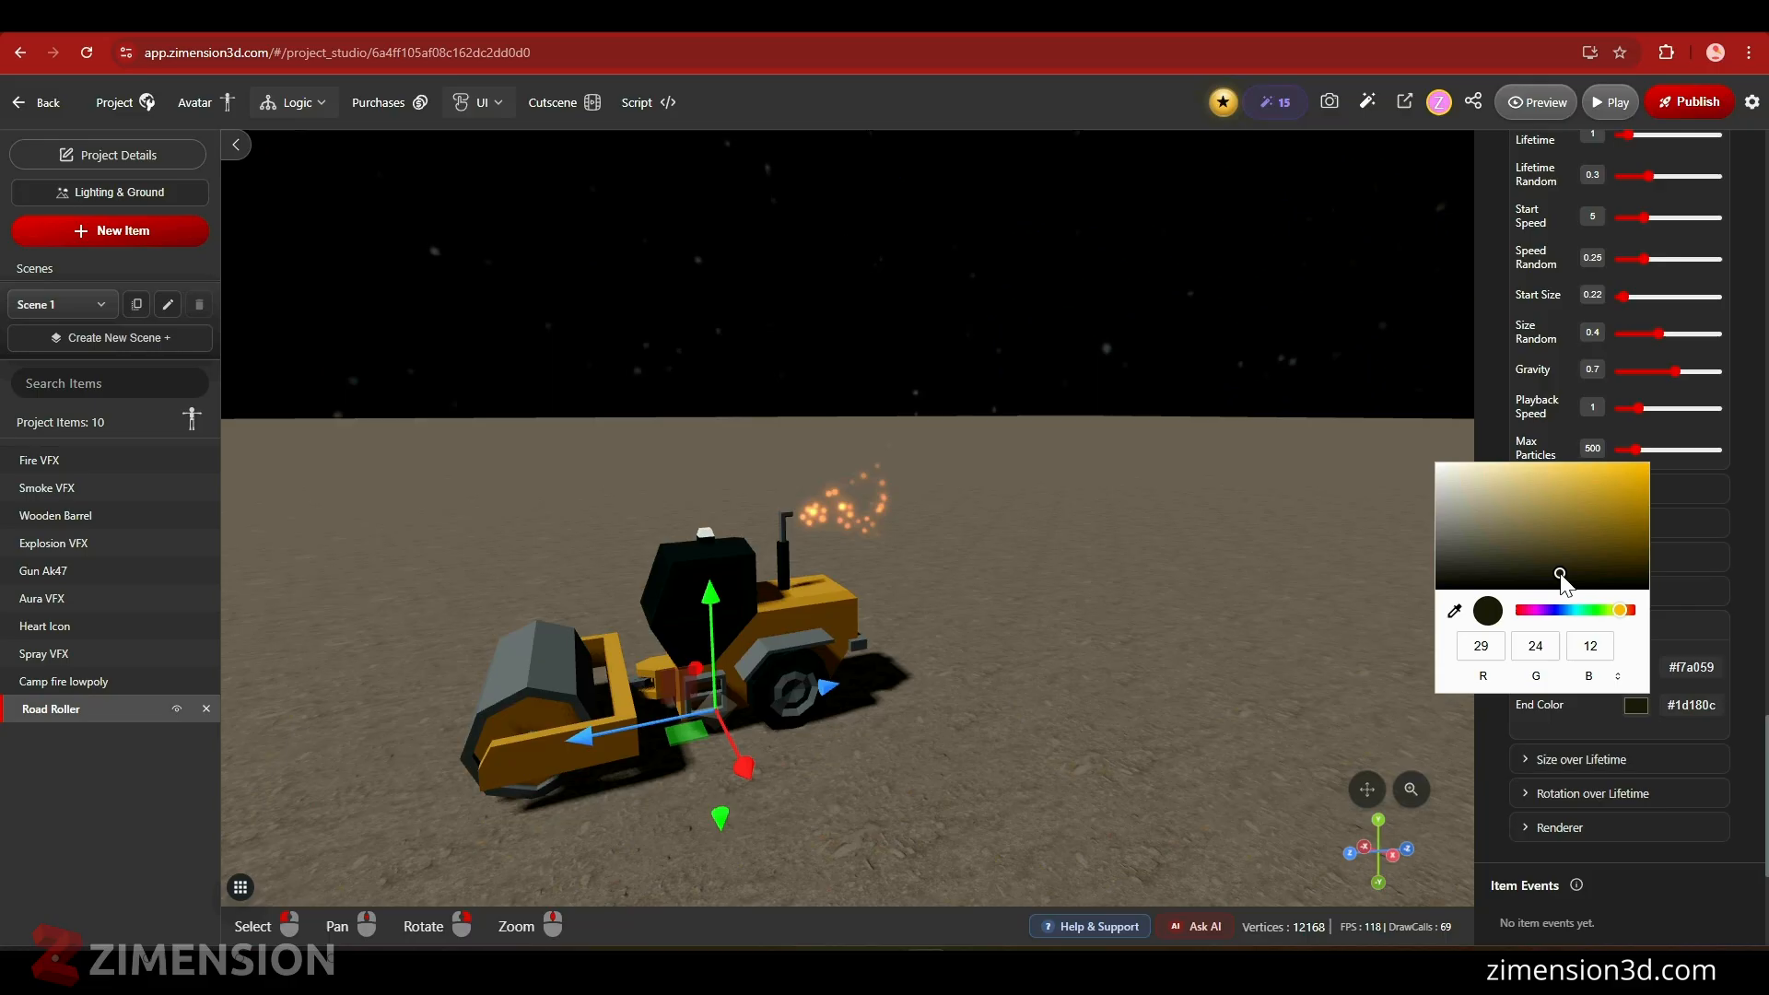
pyautogui.moveTo(1560, 579); pyautogui.dragTo(1612, 582)
pyautogui.click(1327, 651)
pyautogui.scroll(5, 1112, 667)
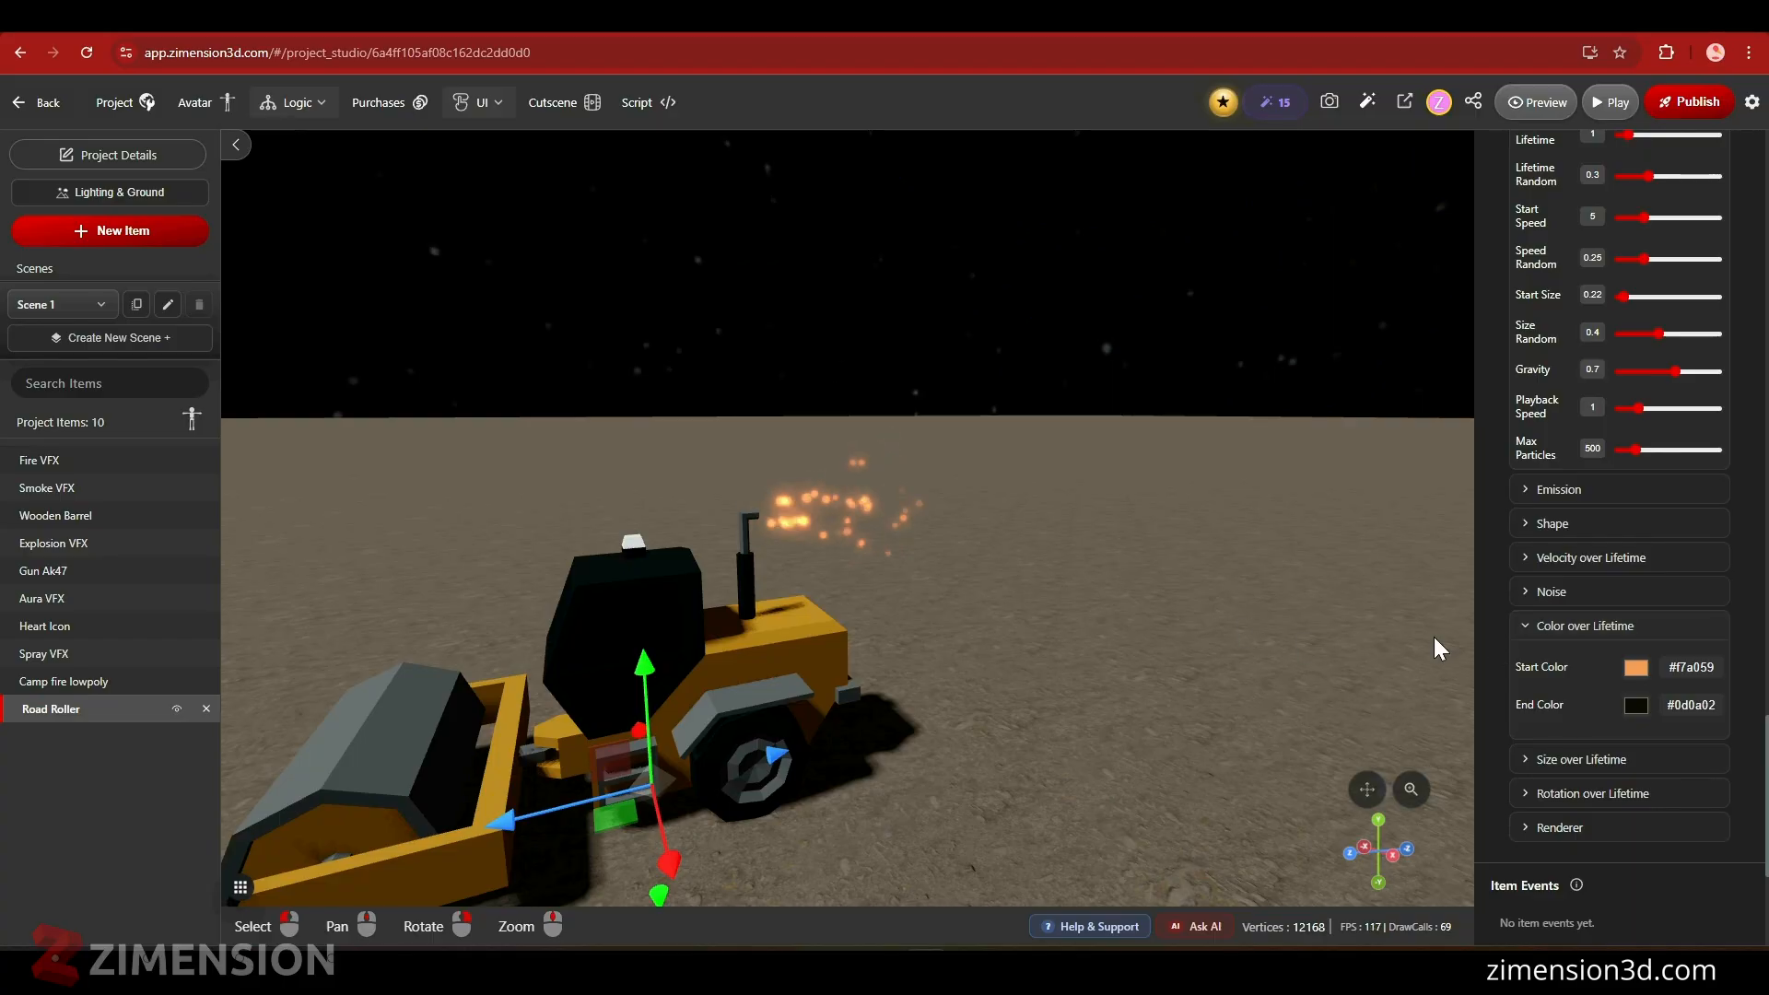
# - Attach a Smoke VFX from the library to the road roller as an additional effect
pyautogui.scroll(8, 1579, 612)
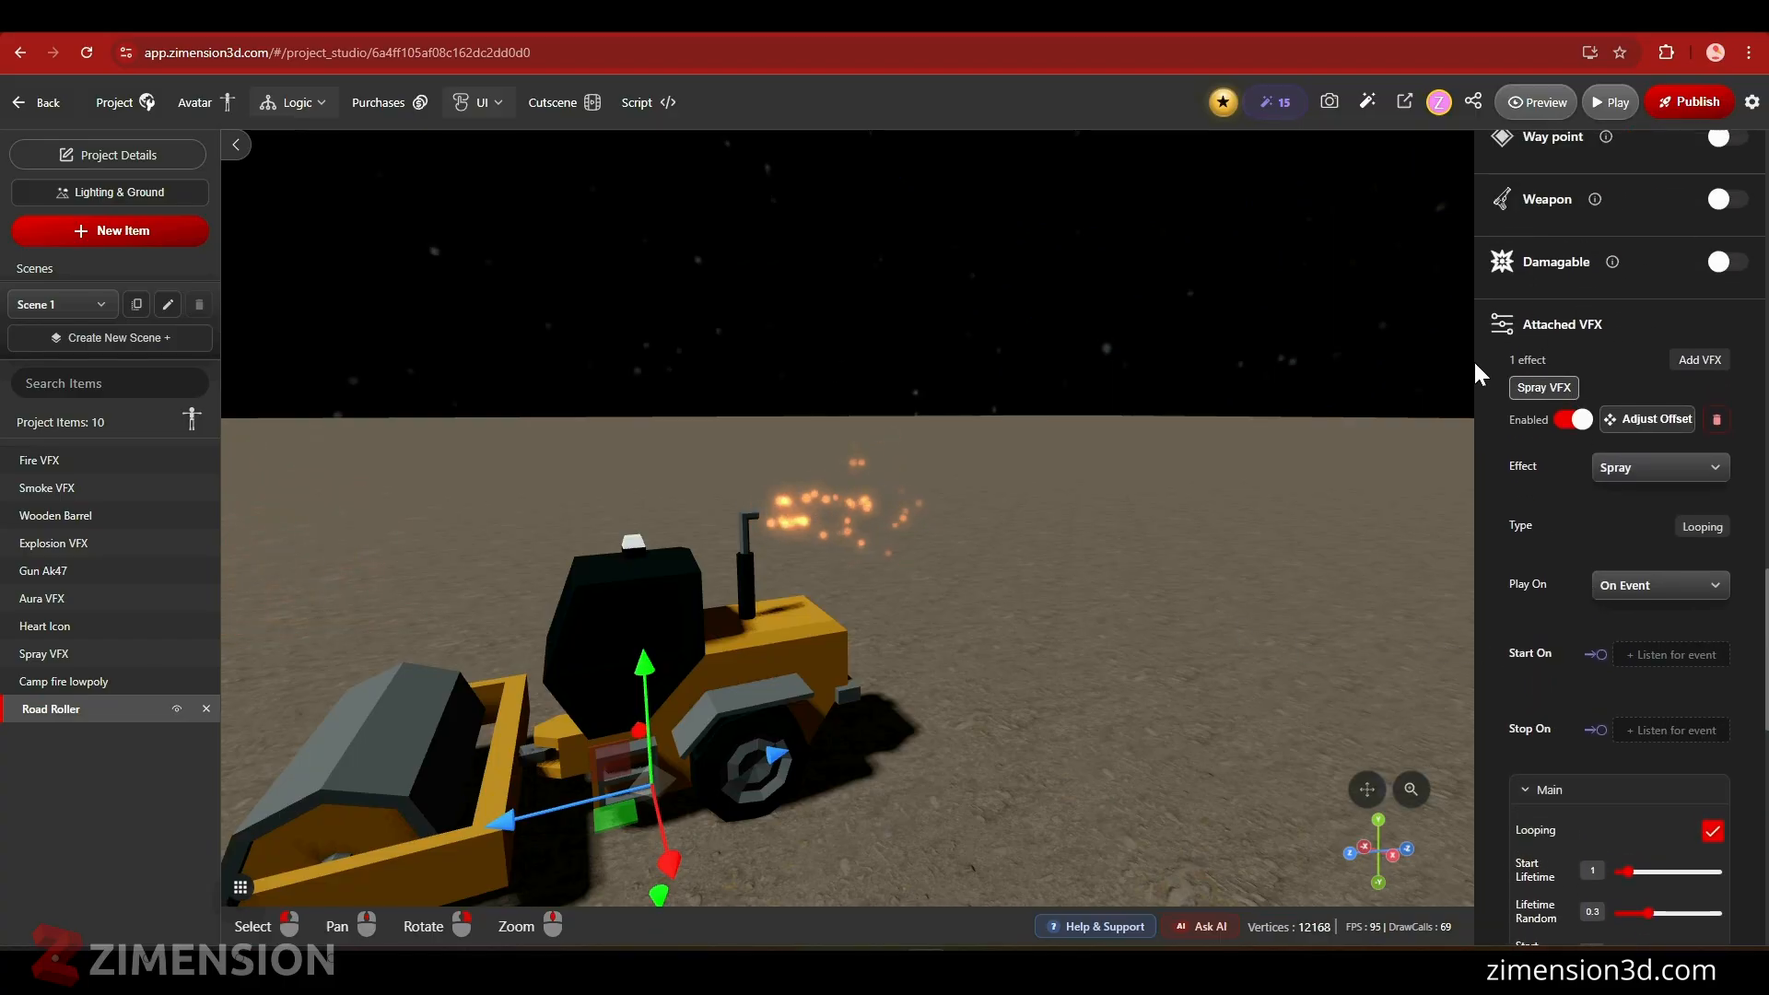
pyautogui.click(1704, 361)
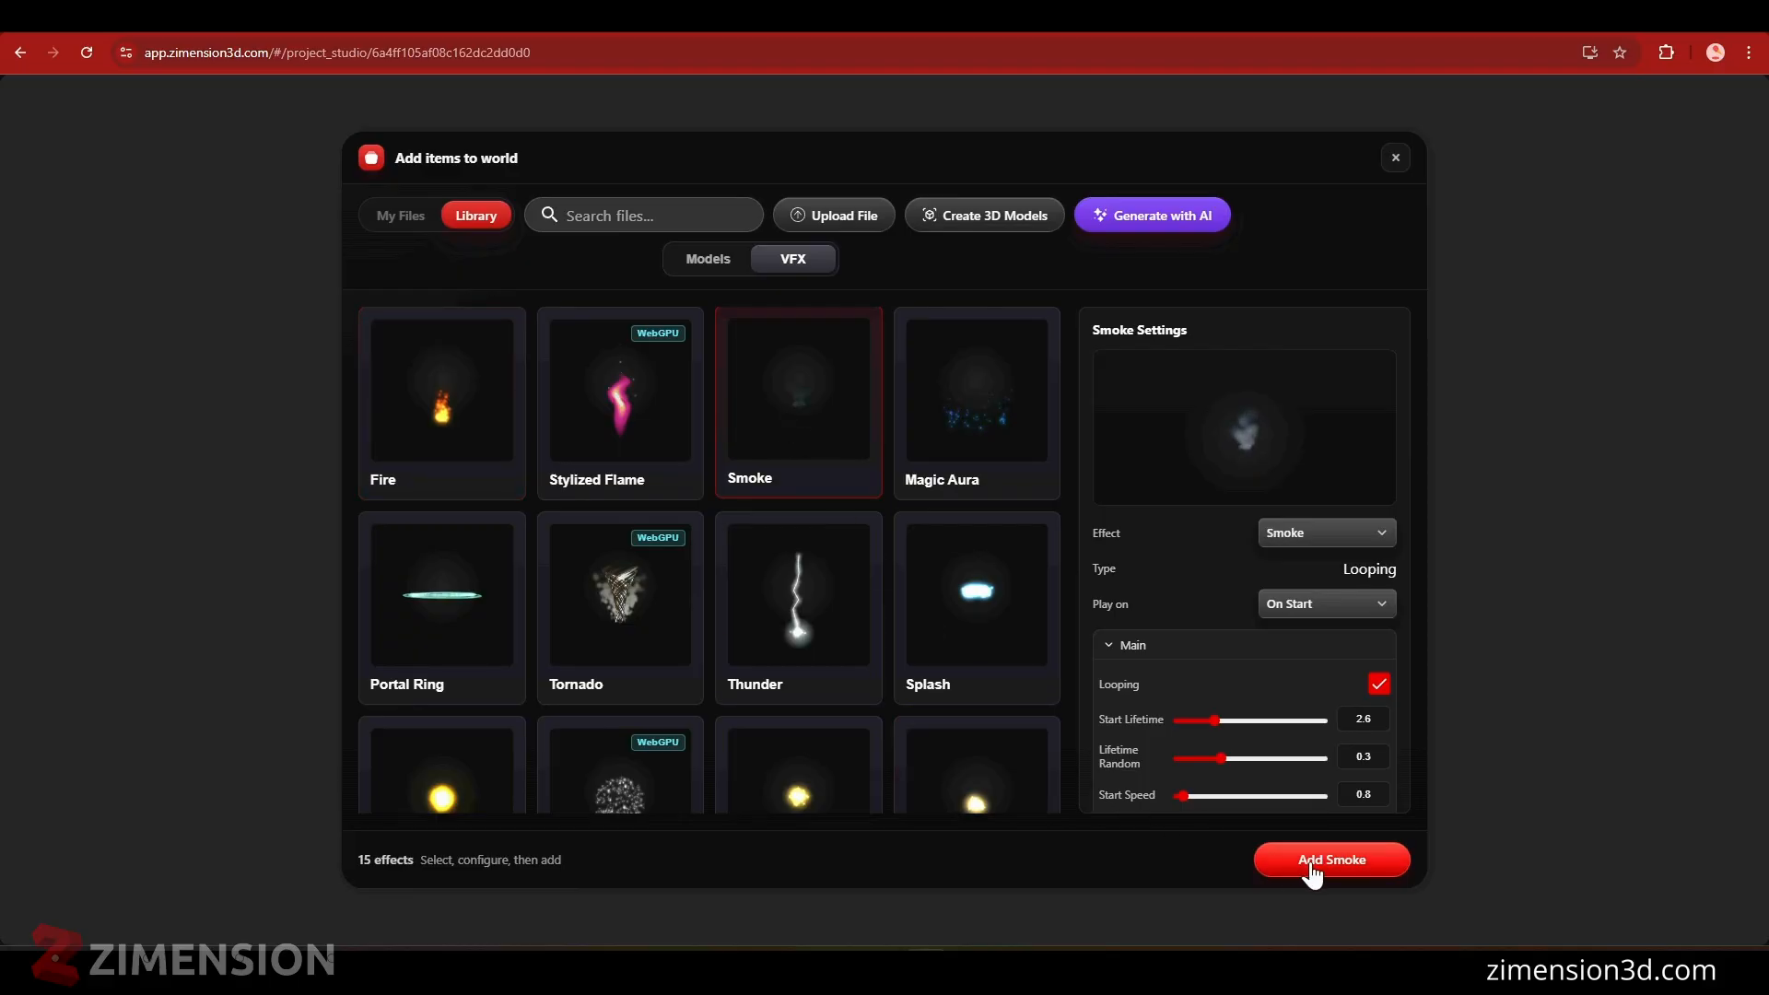
pyautogui.click(1312, 862)
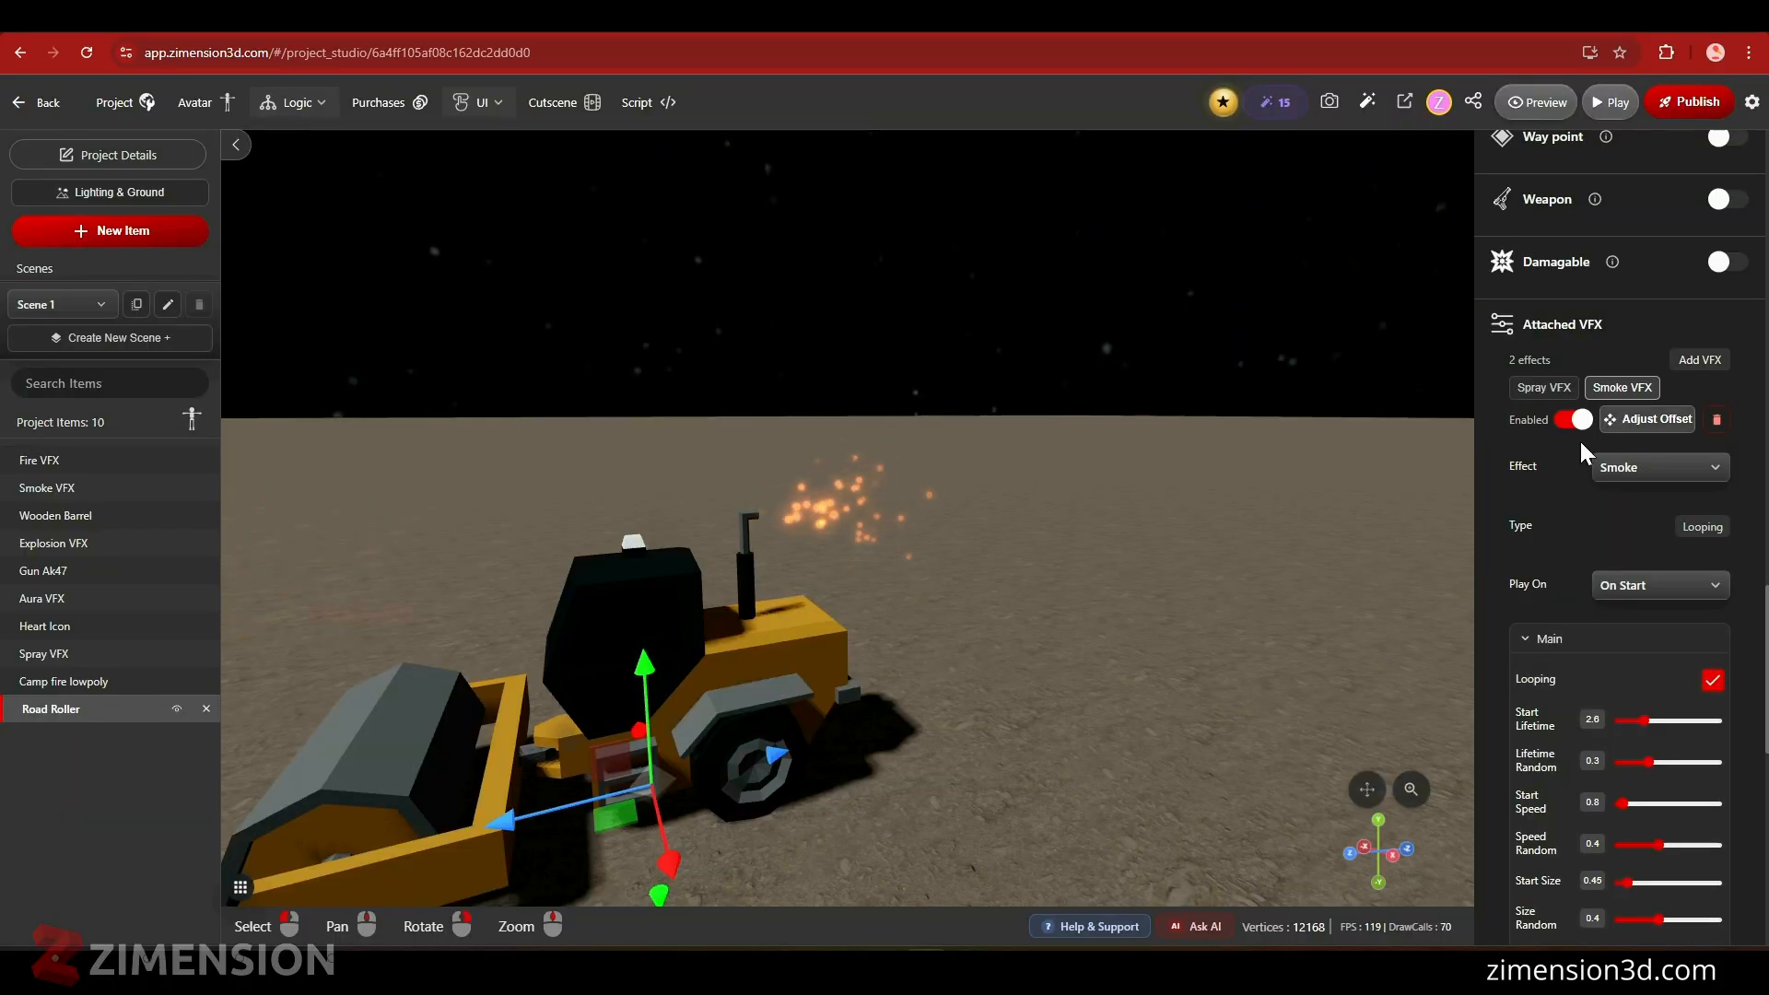
# - Offset the attached smoke so it starts at the outlet of the road roller's exhaust pipe, and apply the adjustment
pyautogui.click(1648, 420)
pyautogui.moveTo(970, 704); pyautogui.dragTo(877, 708)
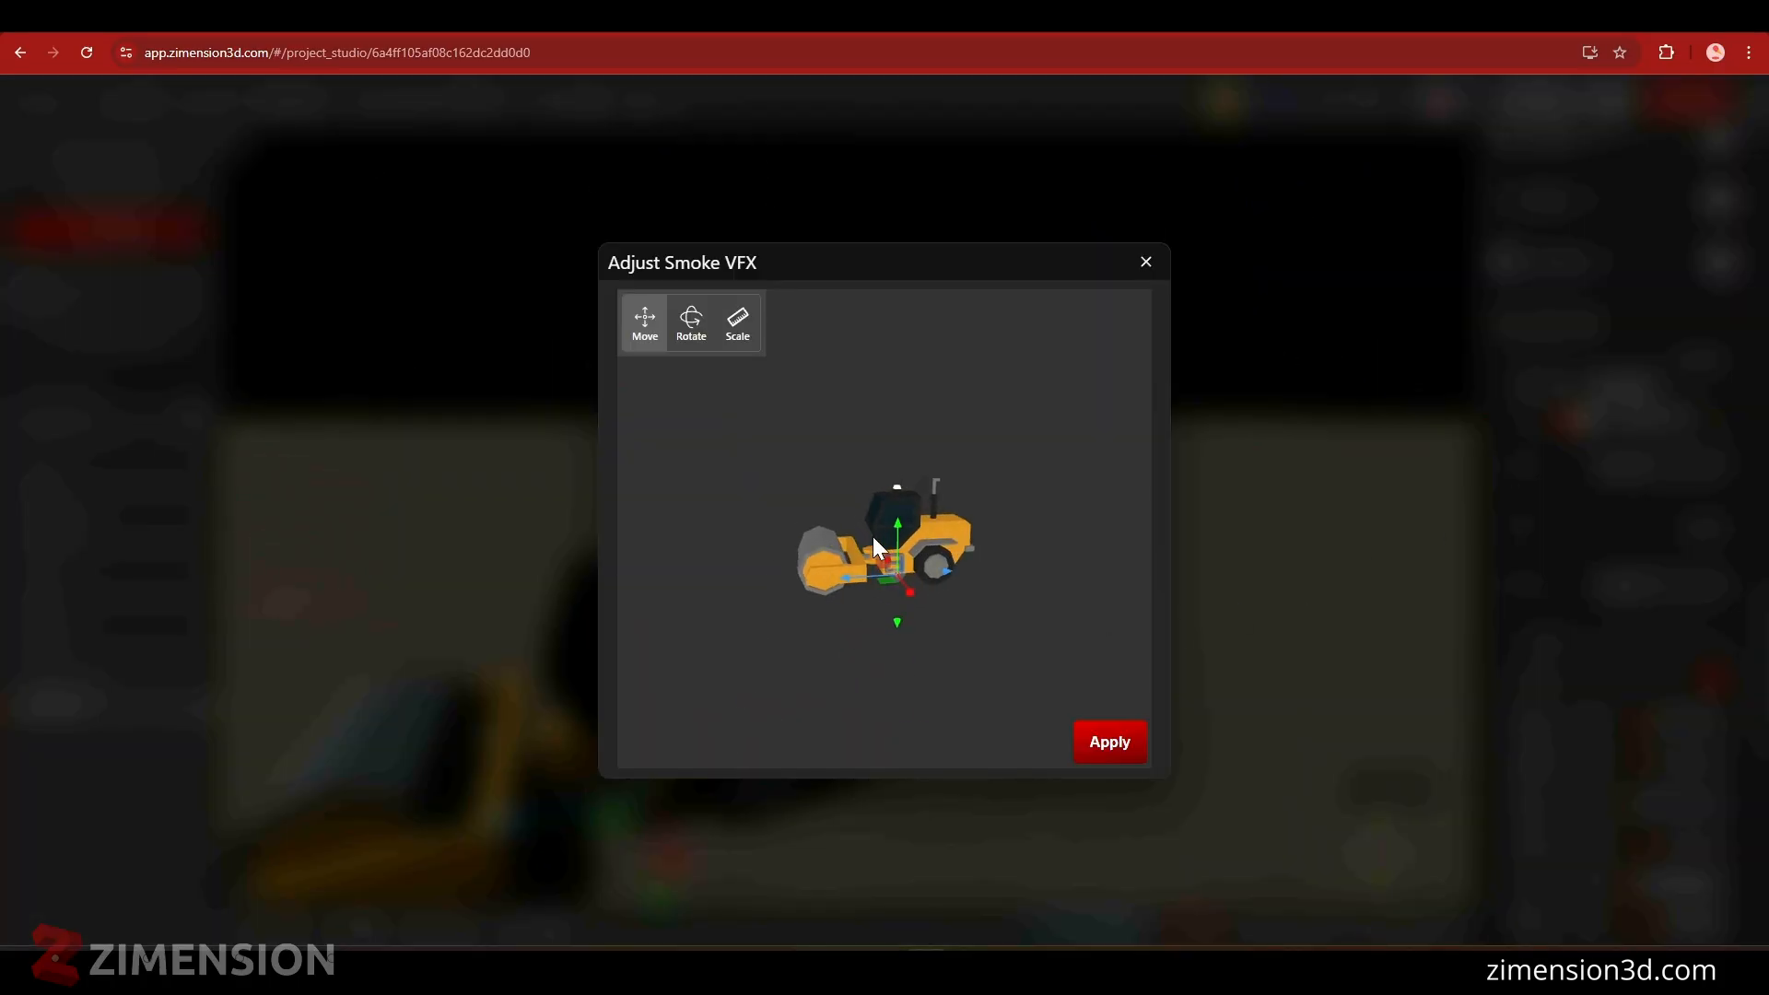
pyautogui.moveTo(913, 430); pyautogui.dragTo(915, 415)
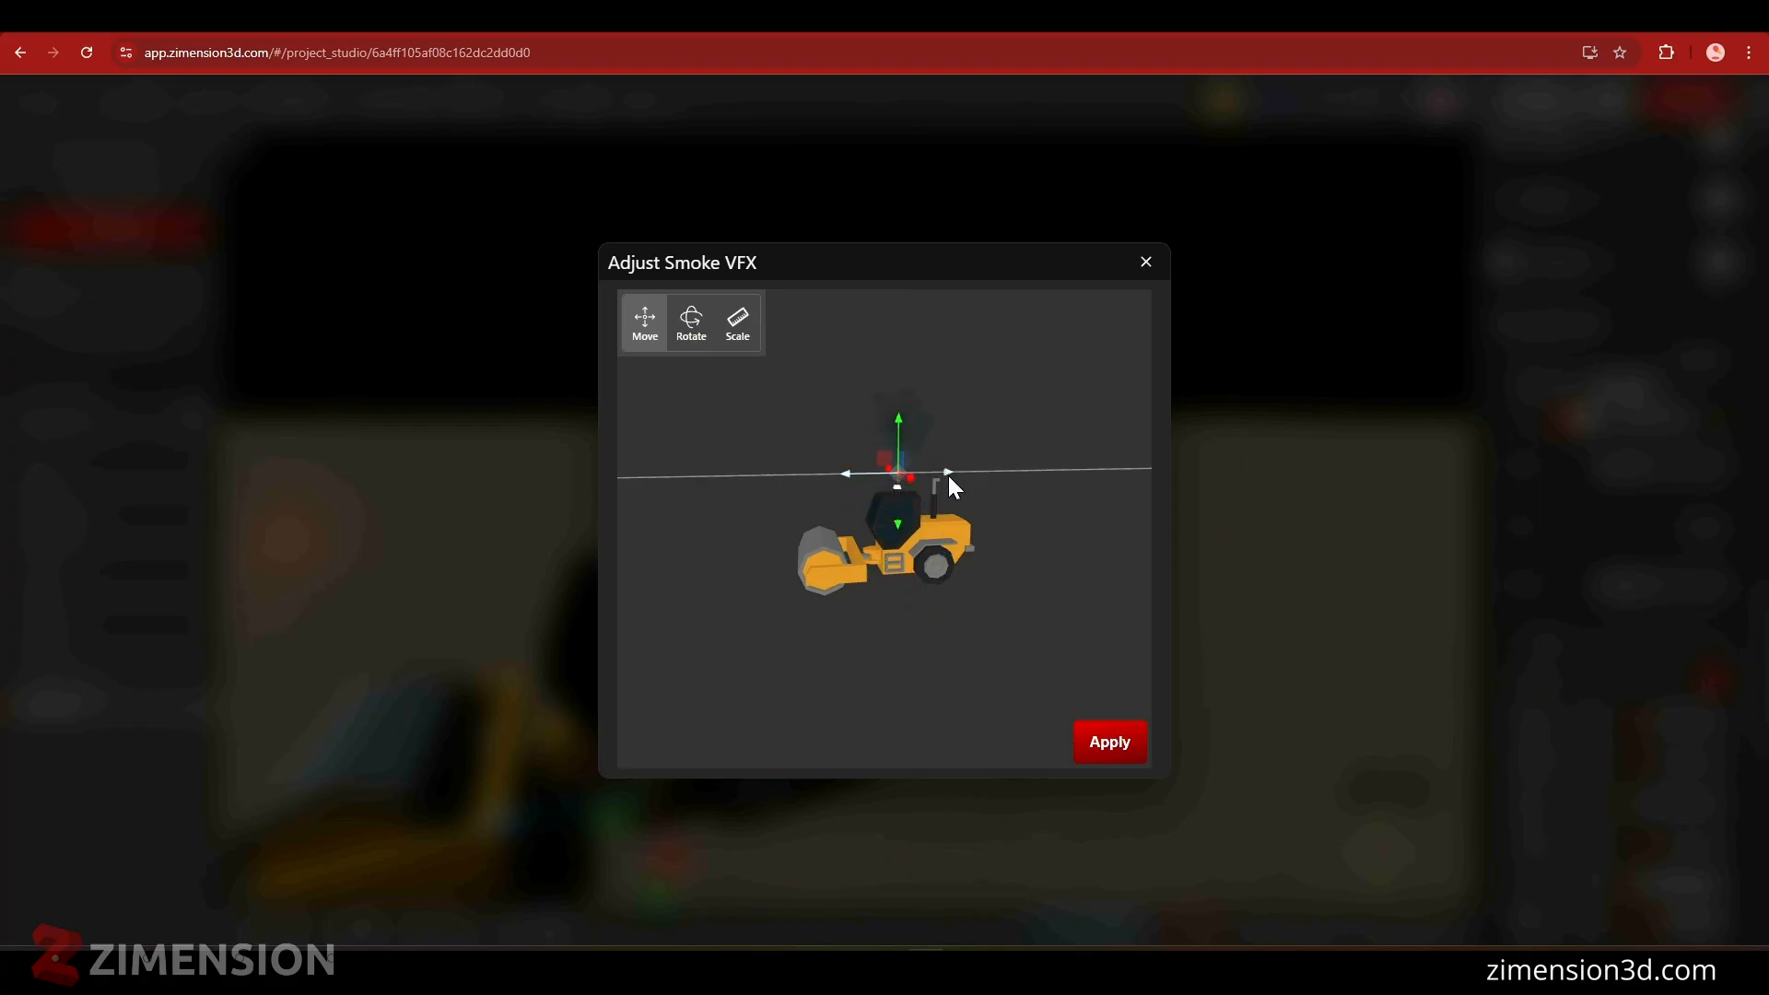
pyautogui.moveTo(959, 474); pyautogui.dragTo(987, 476)
pyautogui.scroll(5, 975, 582)
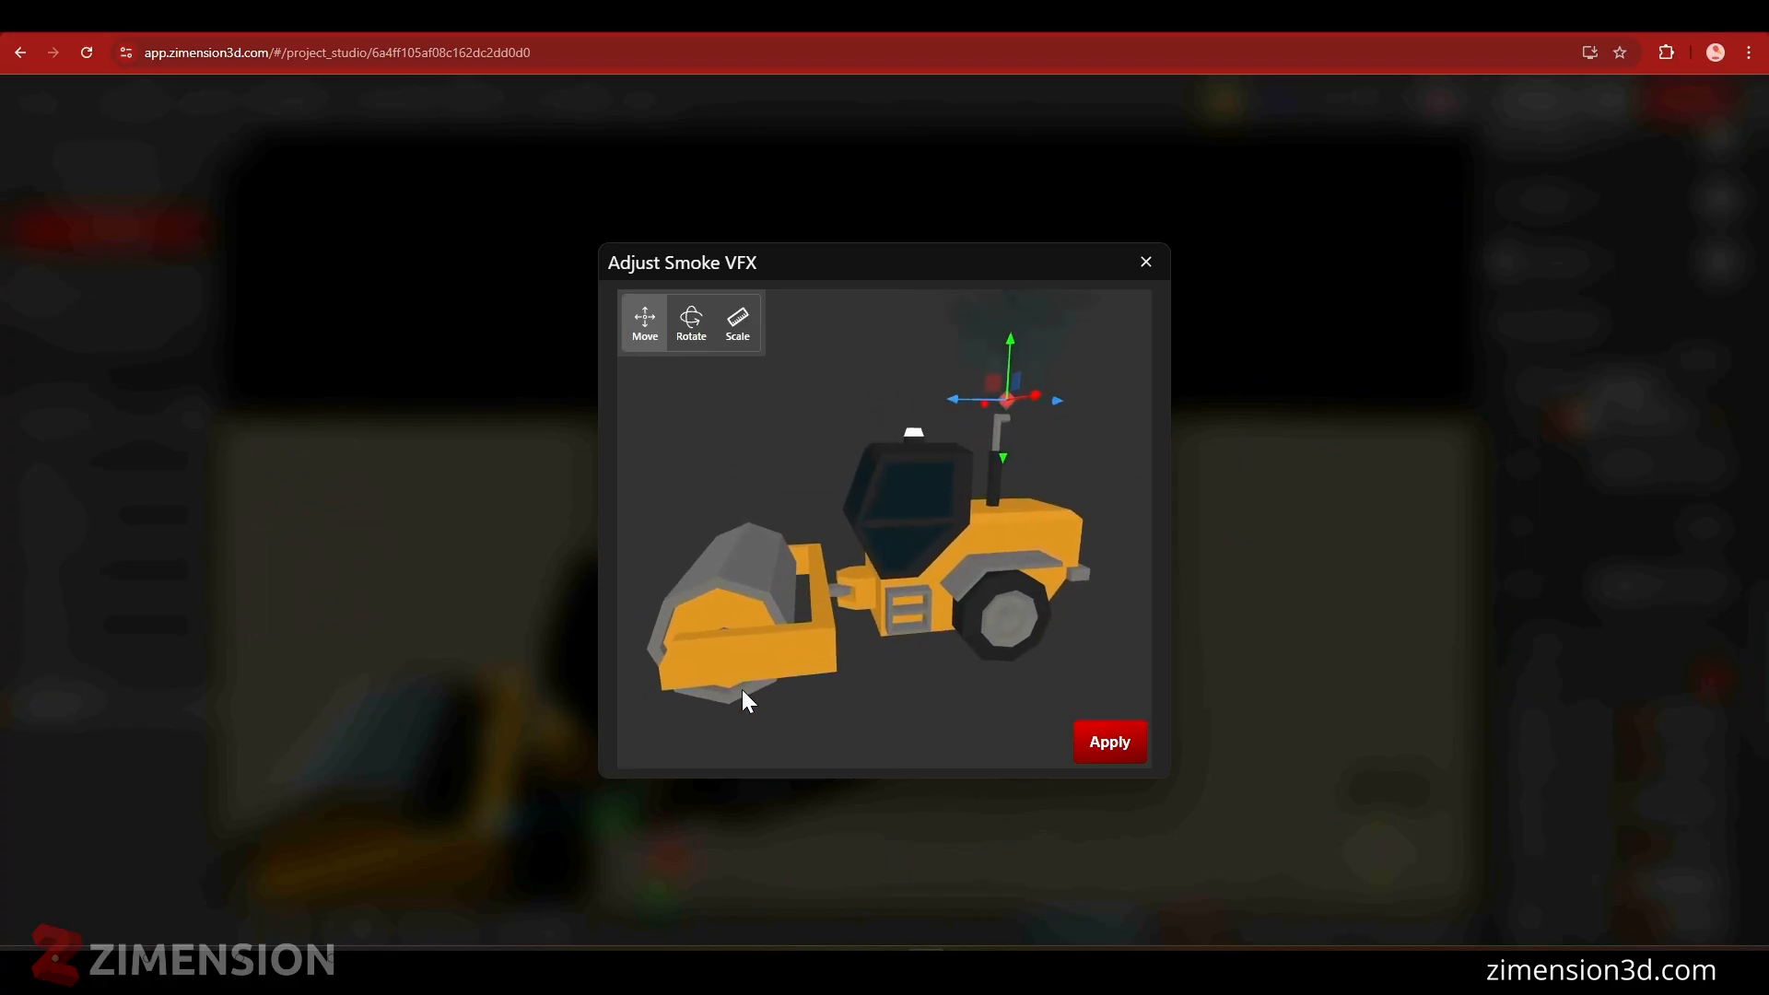
pyautogui.moveTo(817, 644); pyautogui.dragTo(645, 763, button='right')
pyautogui.moveTo(857, 479); pyautogui.dragTo(909, 524)
pyautogui.scroll(4, 916, 600)
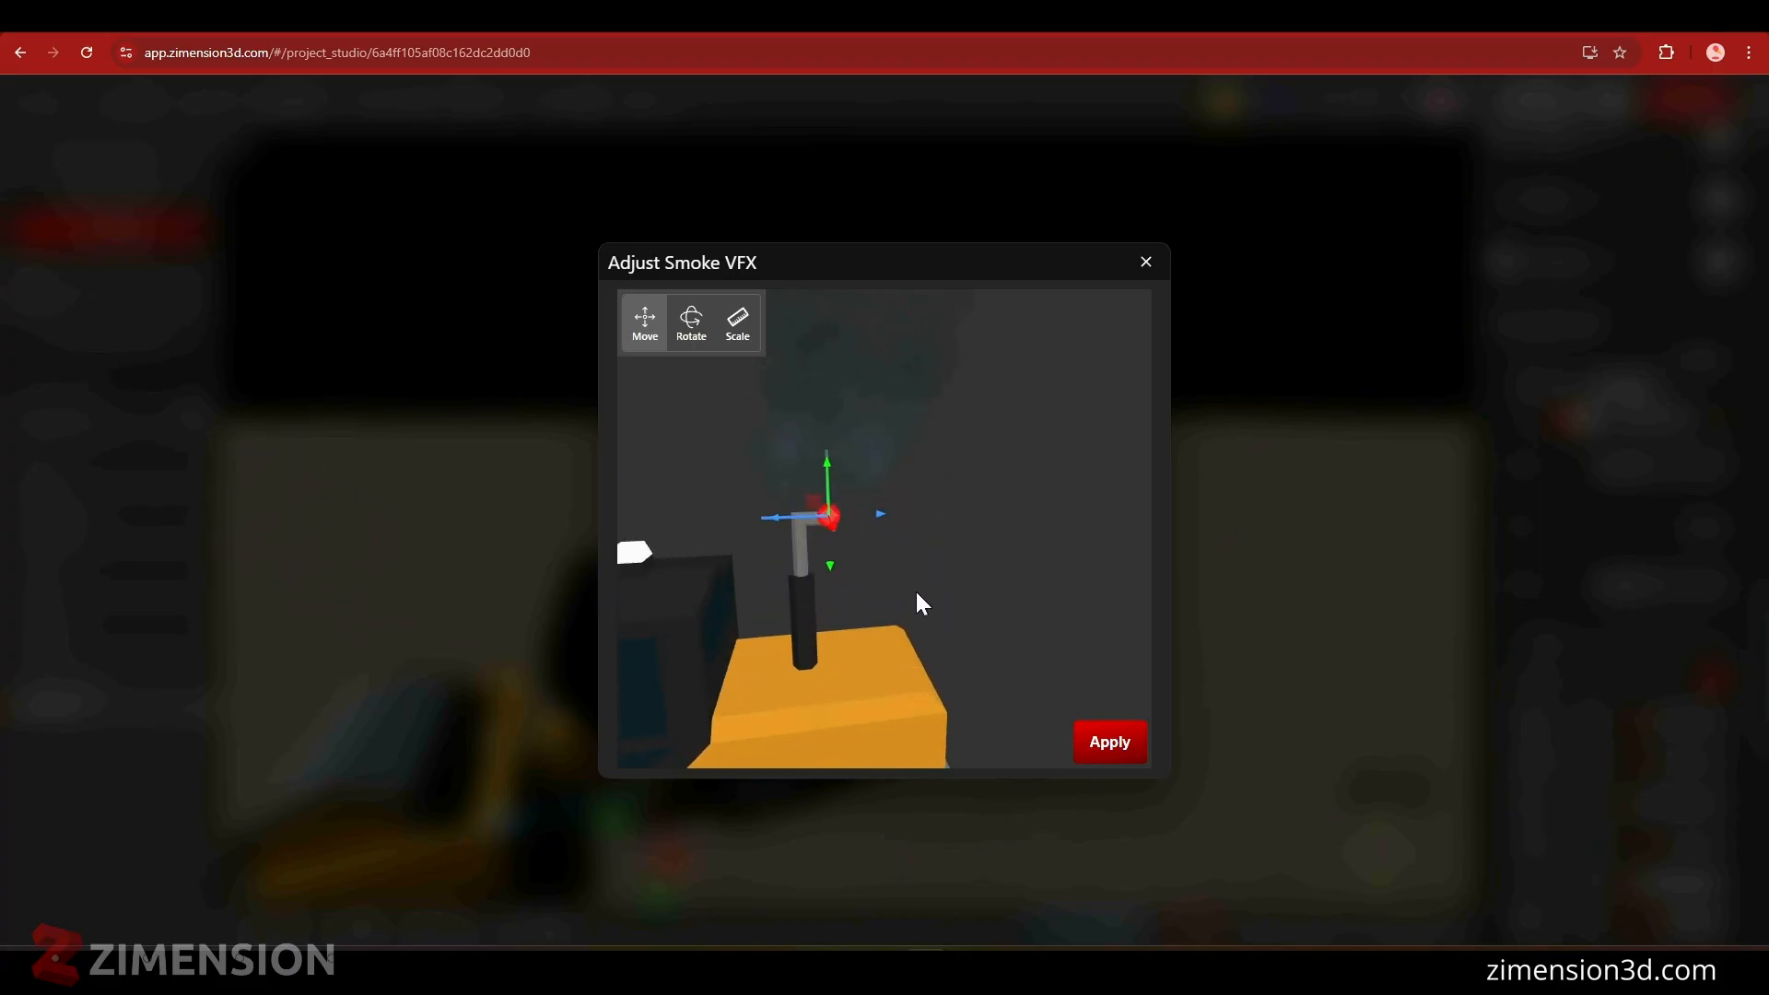
pyautogui.scroll(-3, 898, 638)
pyautogui.scroll(3, 912, 634)
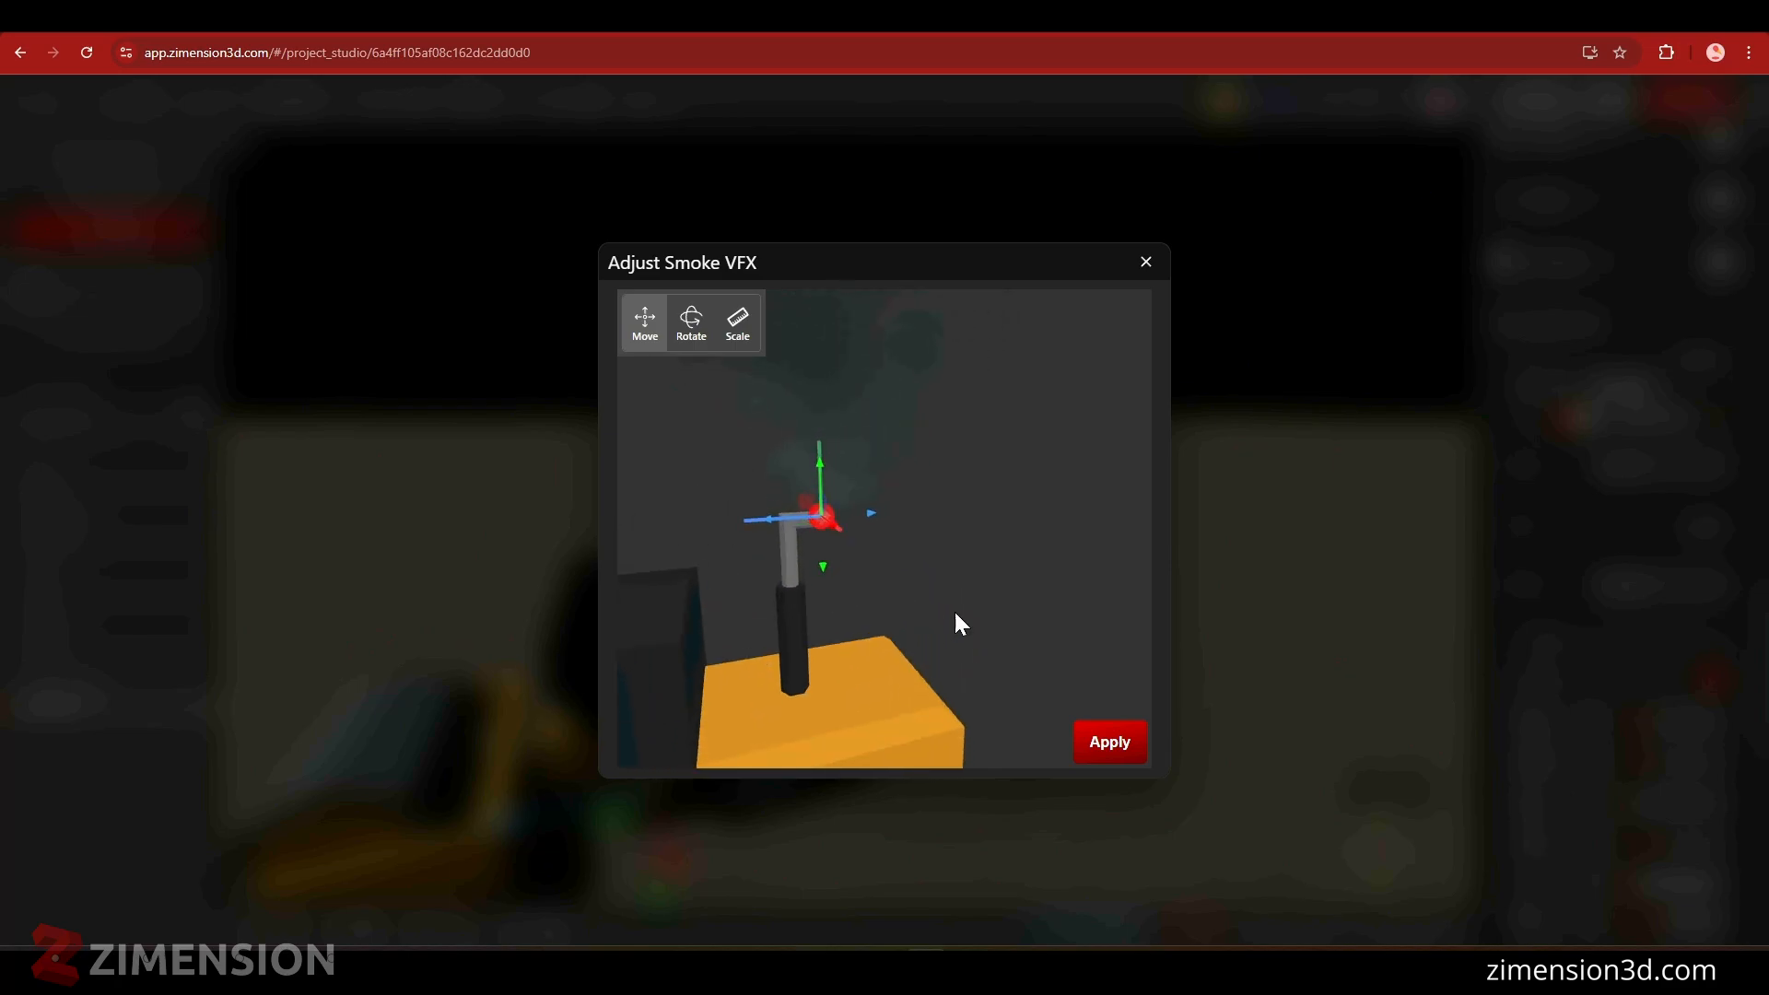
pyautogui.click(1110, 756)
# - Set the attached smoke's Linear Z velocity over lifetime to -1.1 so it drifts toward the rear of the road roller
pyautogui.scroll(-3, 1646, 610)
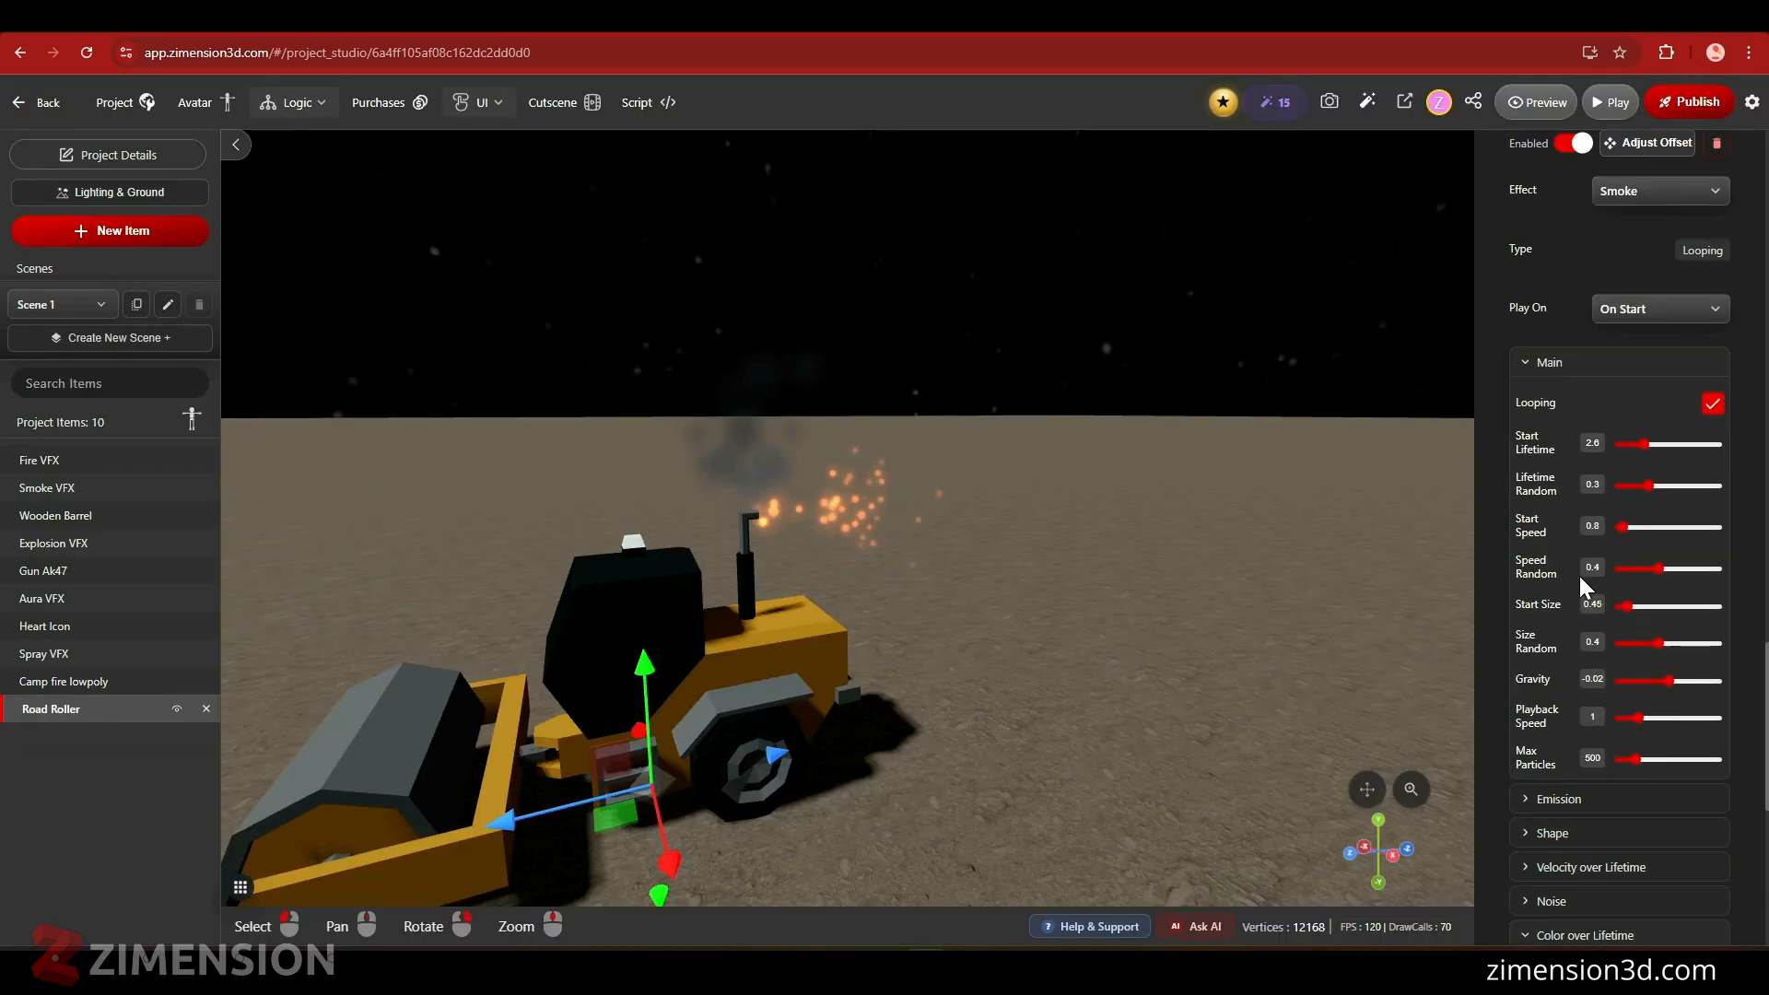
pyautogui.scroll(-3, 1585, 646)
pyautogui.click(1603, 590)
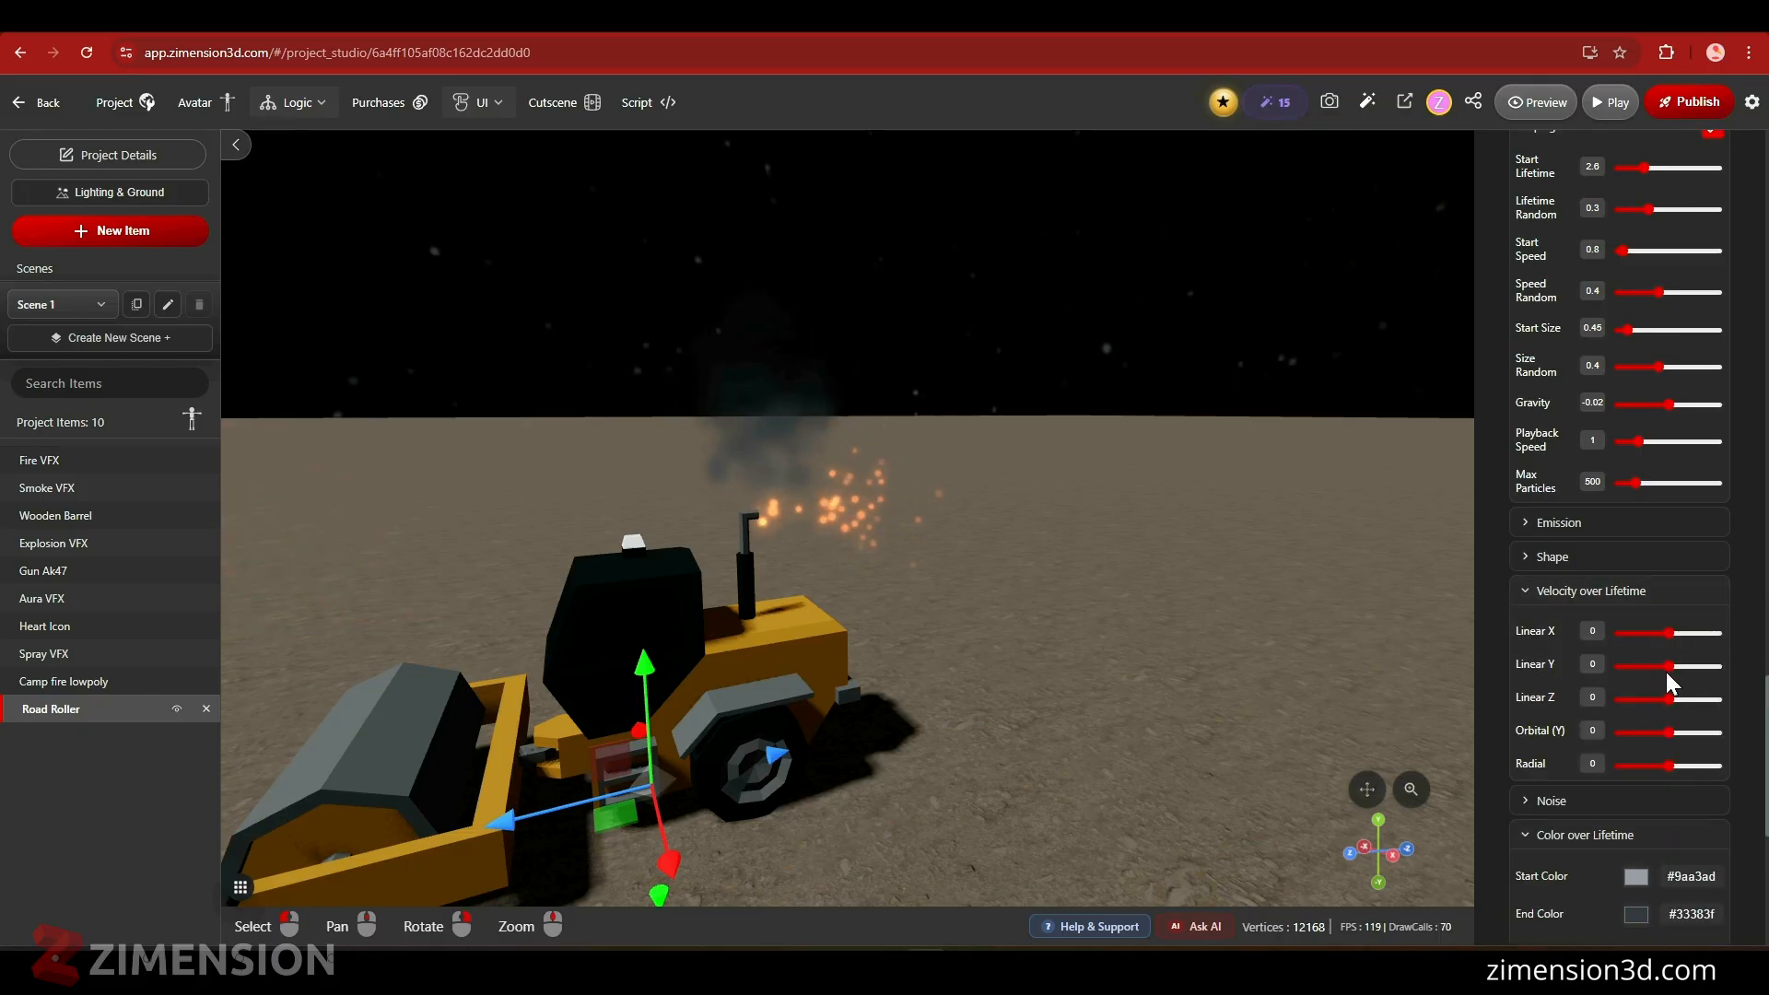
pyautogui.moveTo(1670, 702); pyautogui.dragTo(1664, 711)
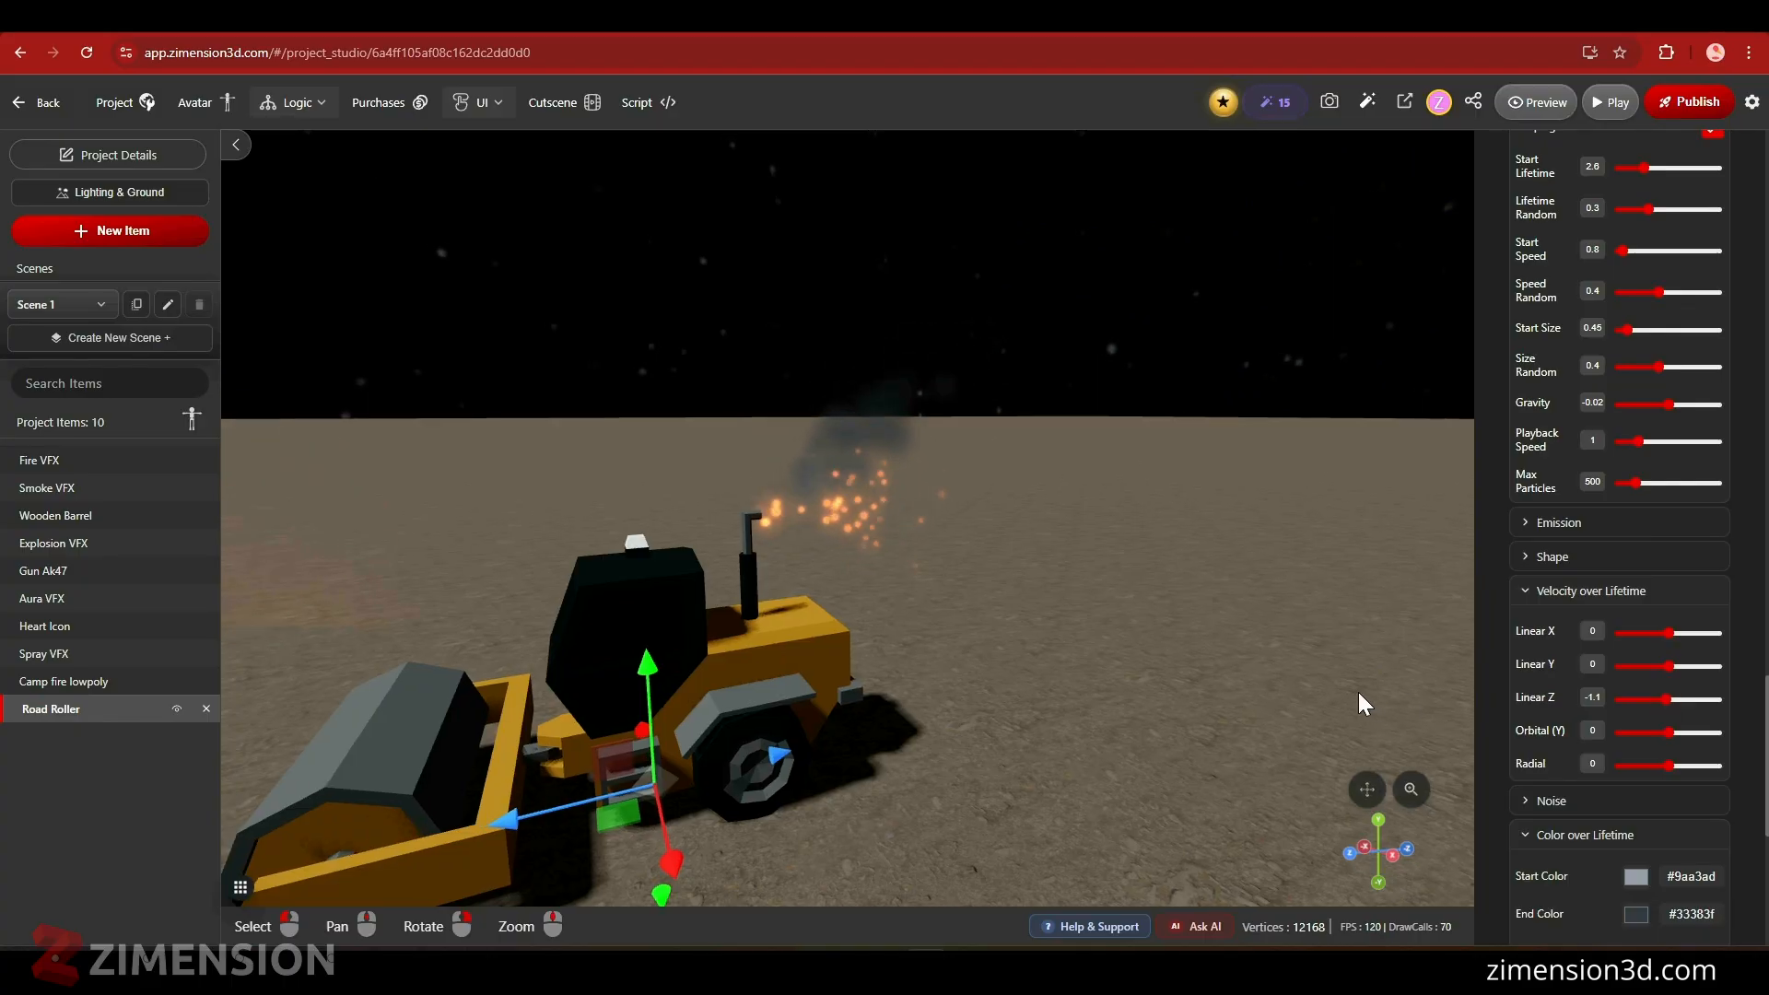
# - Move the road roller along the ground away from the fire and barrel, to about X 1.509, Z -27.303
pyautogui.moveTo(1359, 693); pyautogui.dragTo(1314, 662)
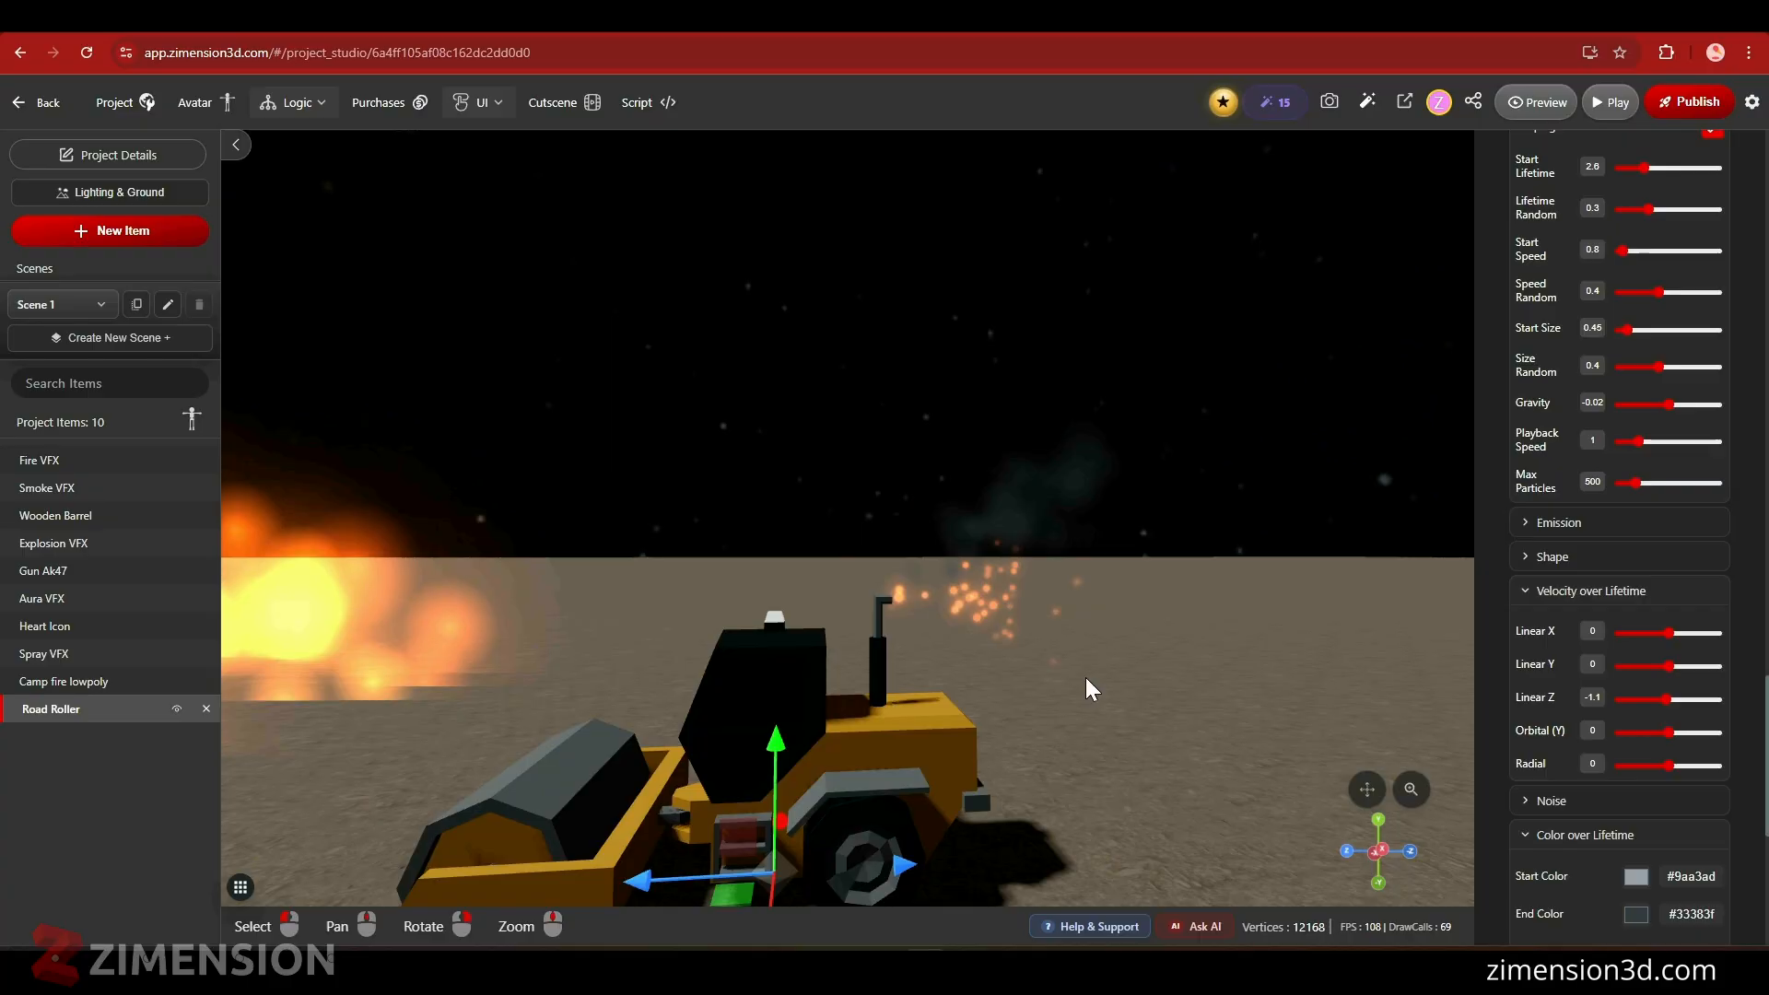
pyautogui.moveTo(946, 671); pyautogui.dragTo(949, 732)
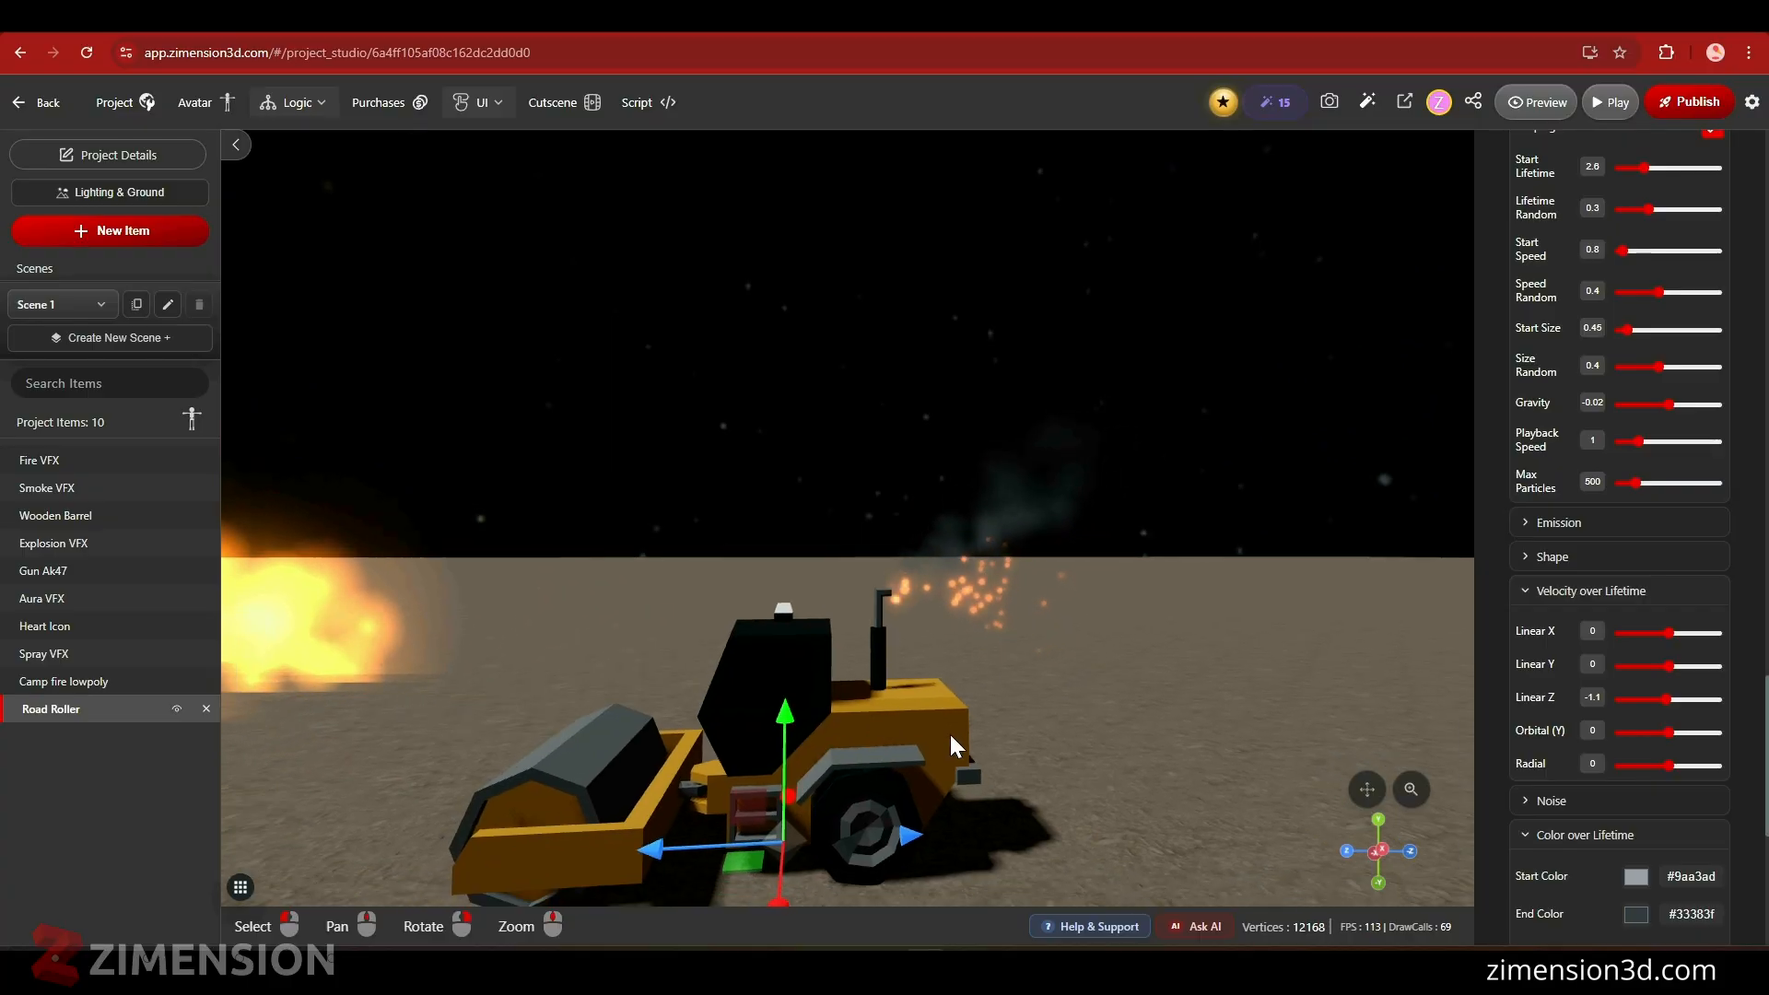
pyautogui.moveTo(1021, 772); pyautogui.dragTo(1003, 832, button='right')
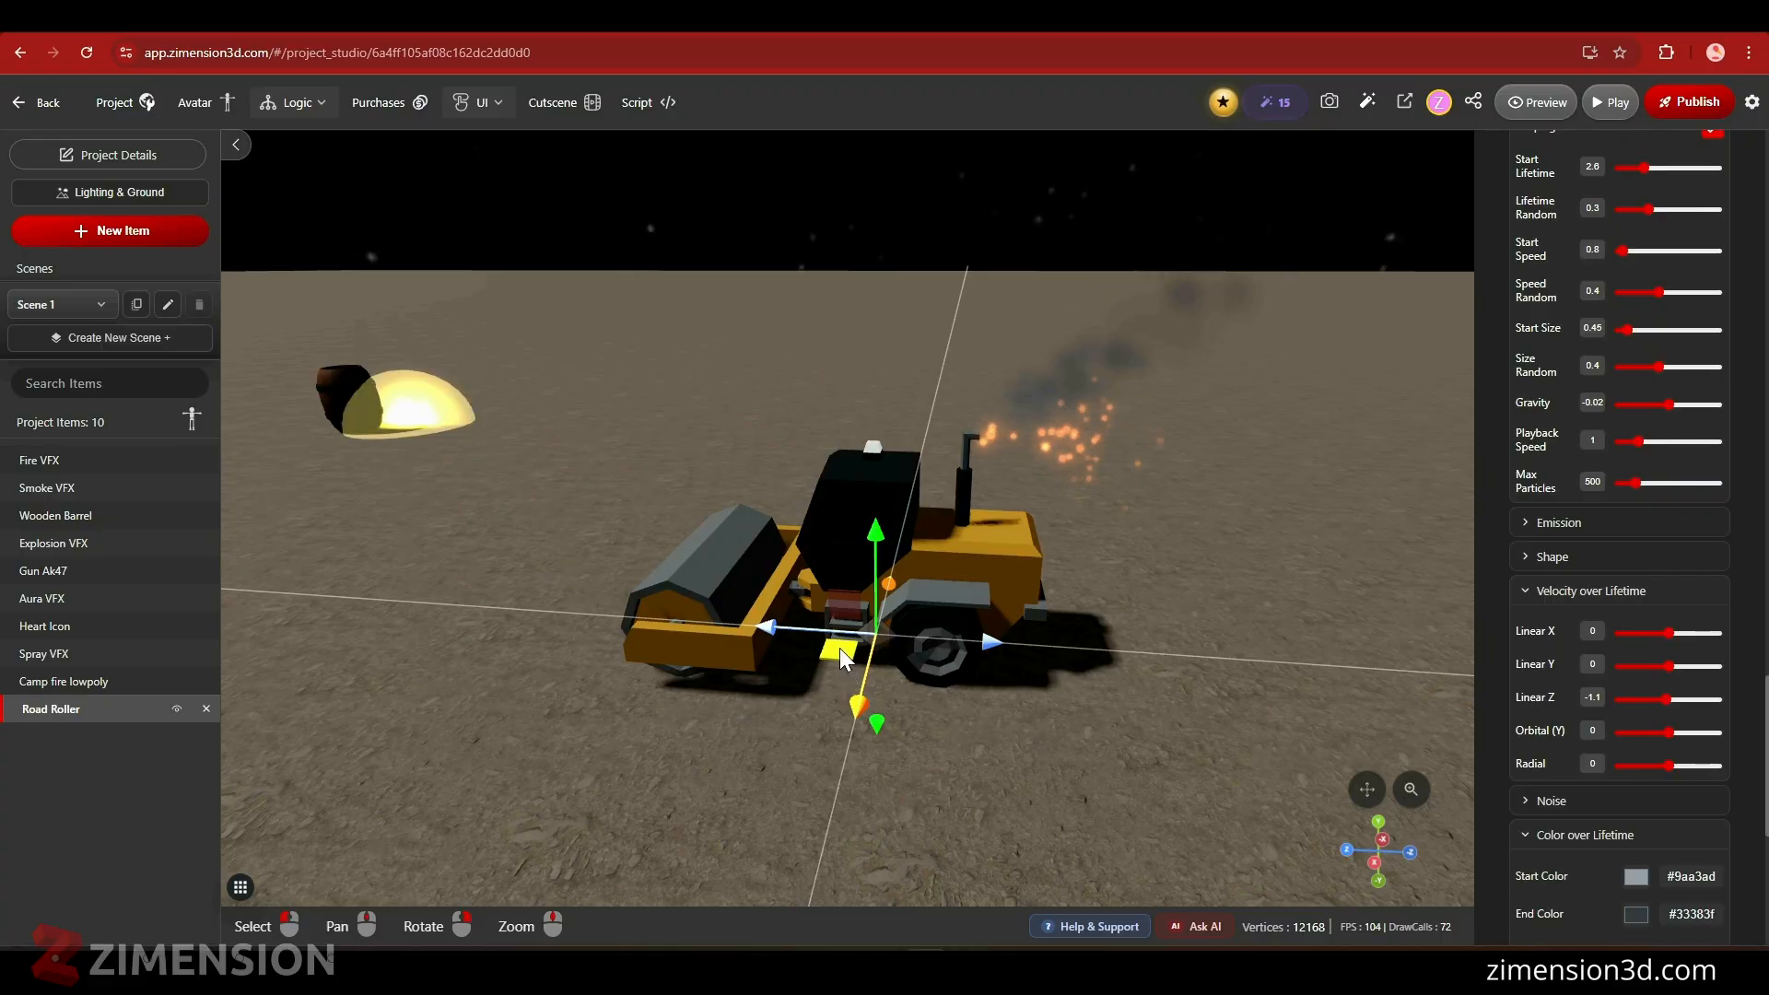
pyautogui.moveTo(838, 649); pyautogui.dragTo(1104, 715)
pyautogui.scroll(-5, 1114, 656)
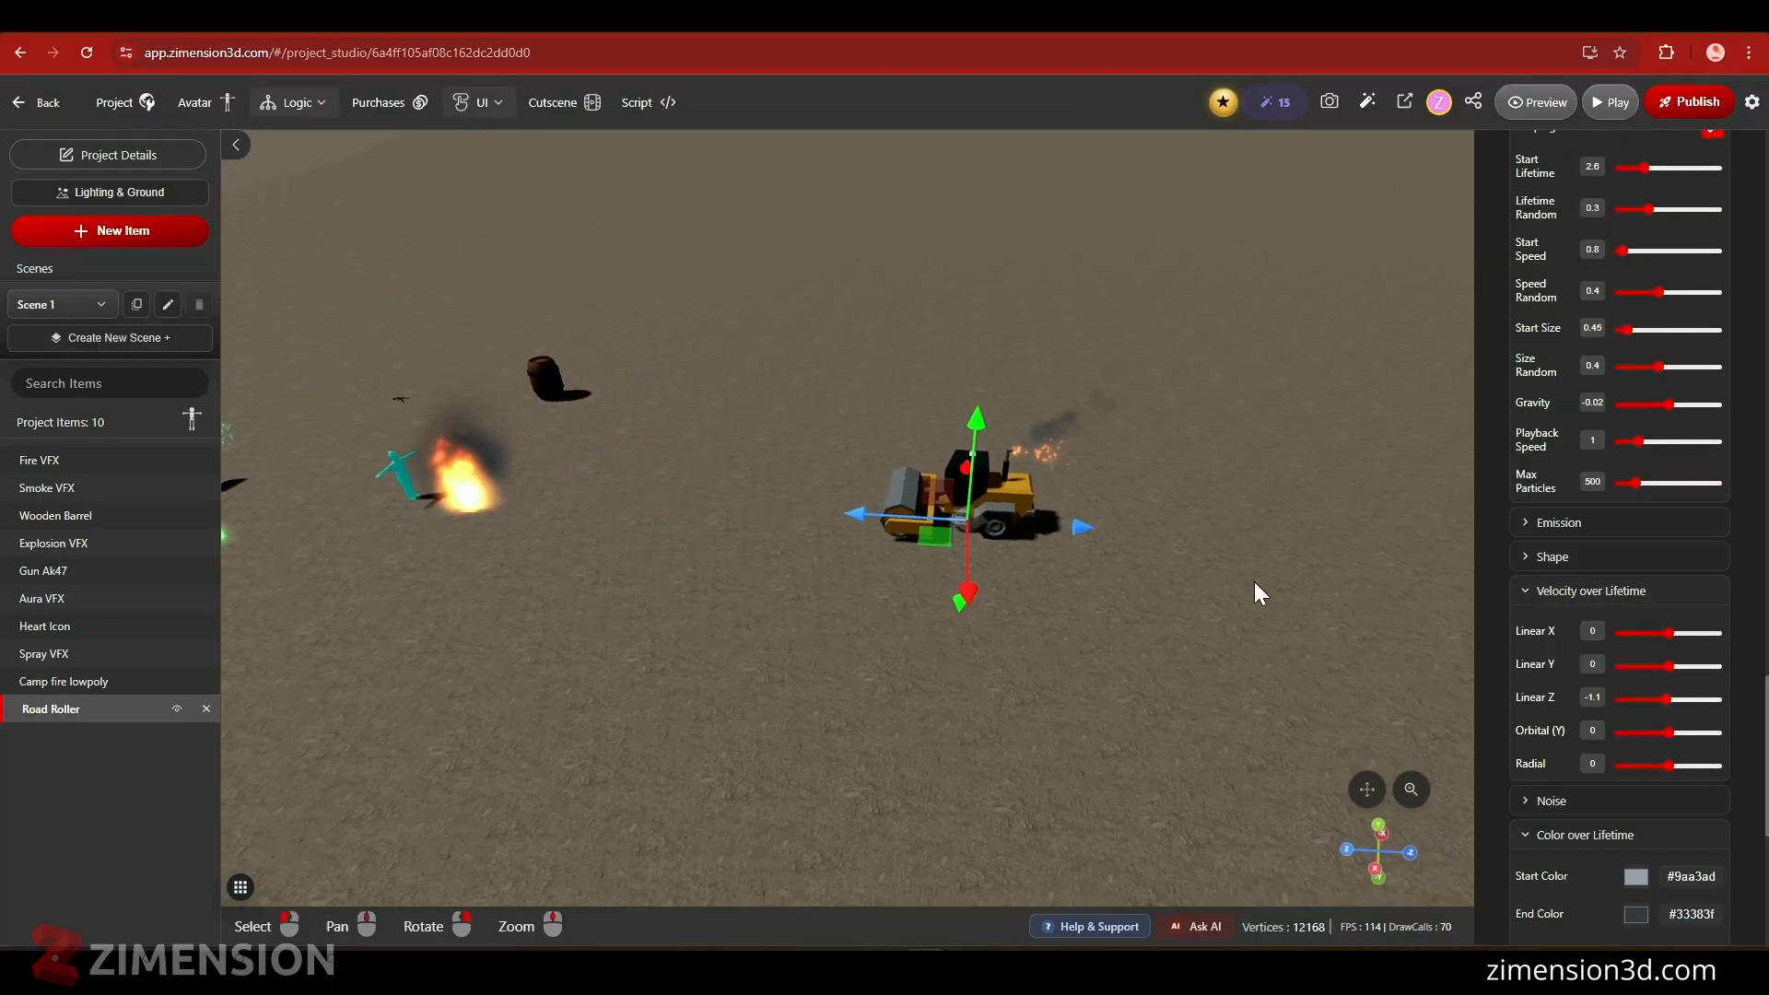
pyautogui.moveTo(929, 544); pyautogui.dragTo(1198, 608)
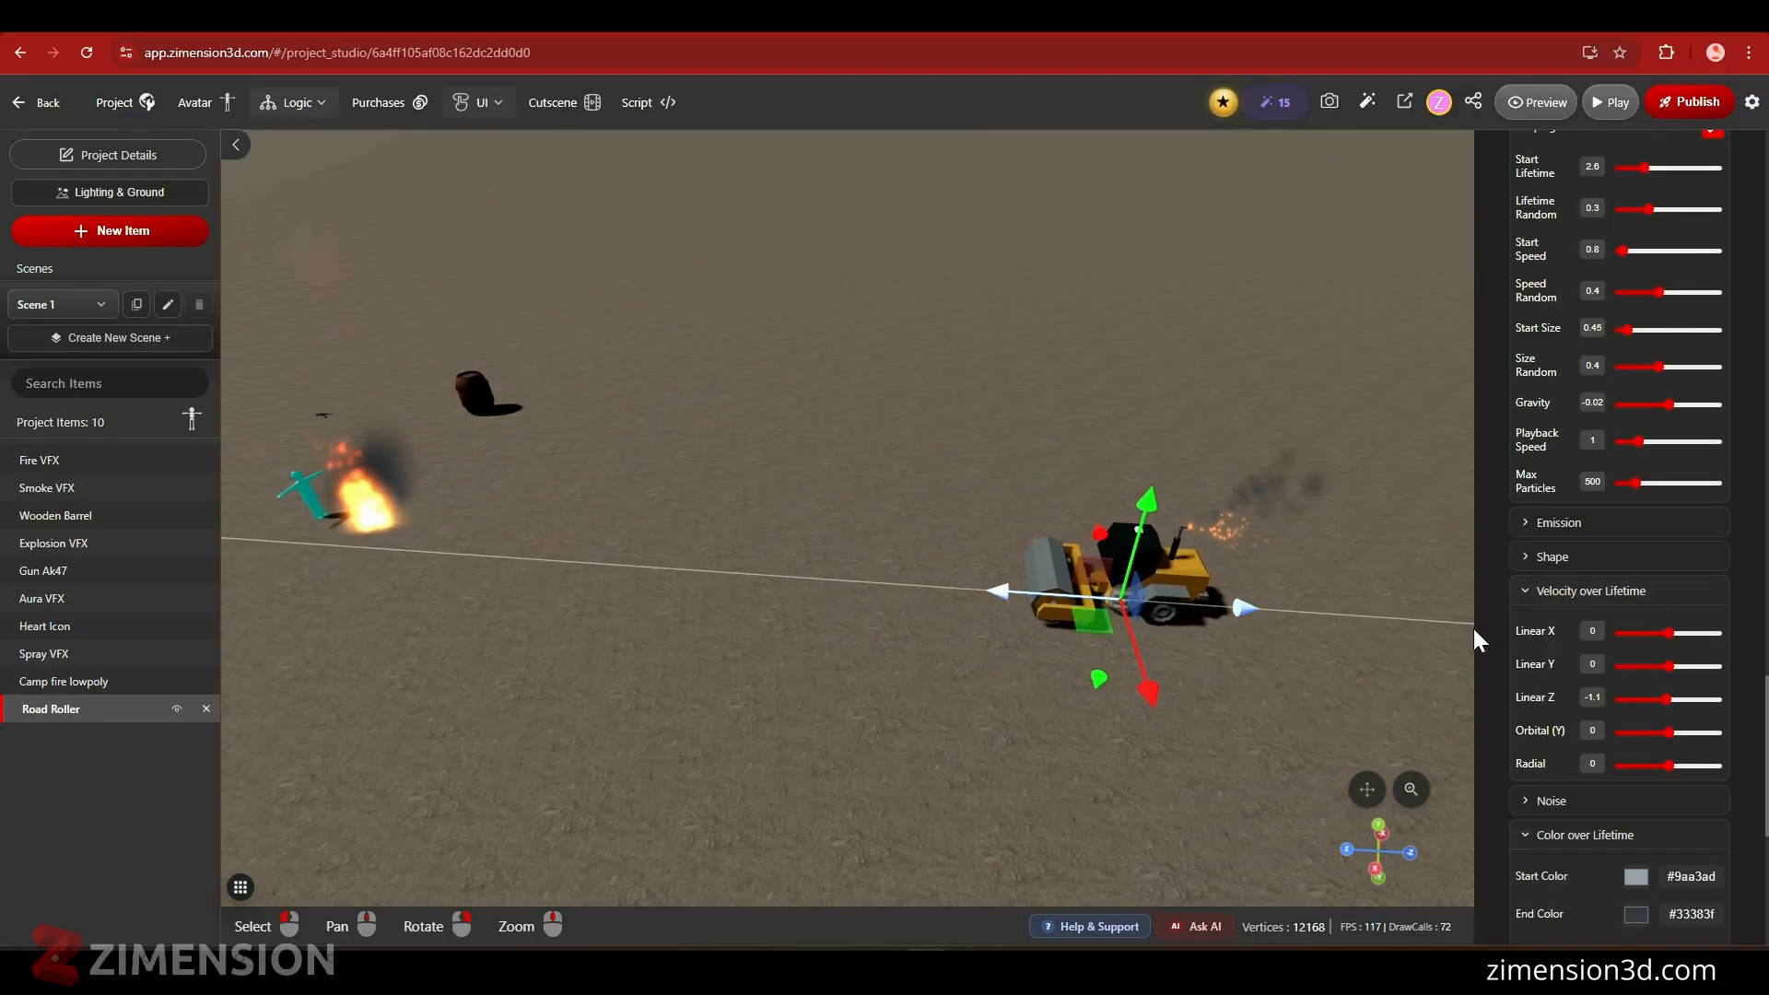
# - Add State 1 to the road roller and move it near the fire, to about X 3.935, Z -12.823
pyautogui.scroll(7, 1572, 626)
pyautogui.scroll(6, 1572, 627)
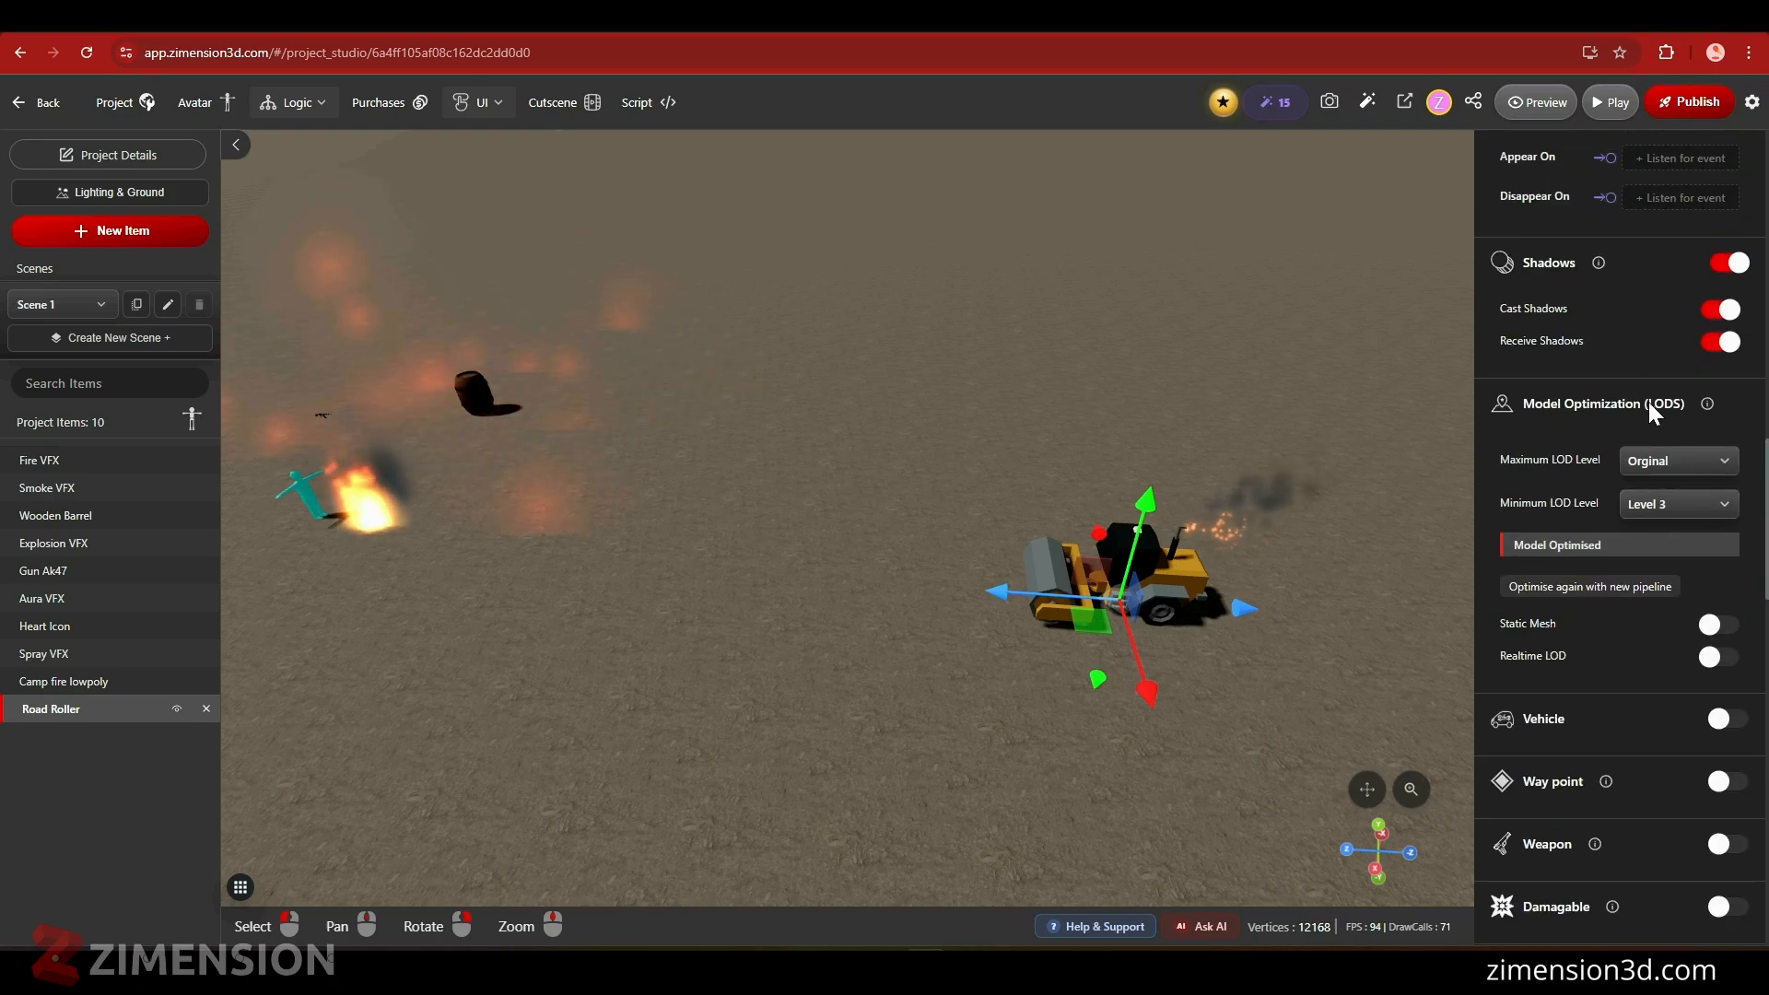
pyautogui.scroll(4, 1636, 391)
pyautogui.scroll(10, 1635, 391)
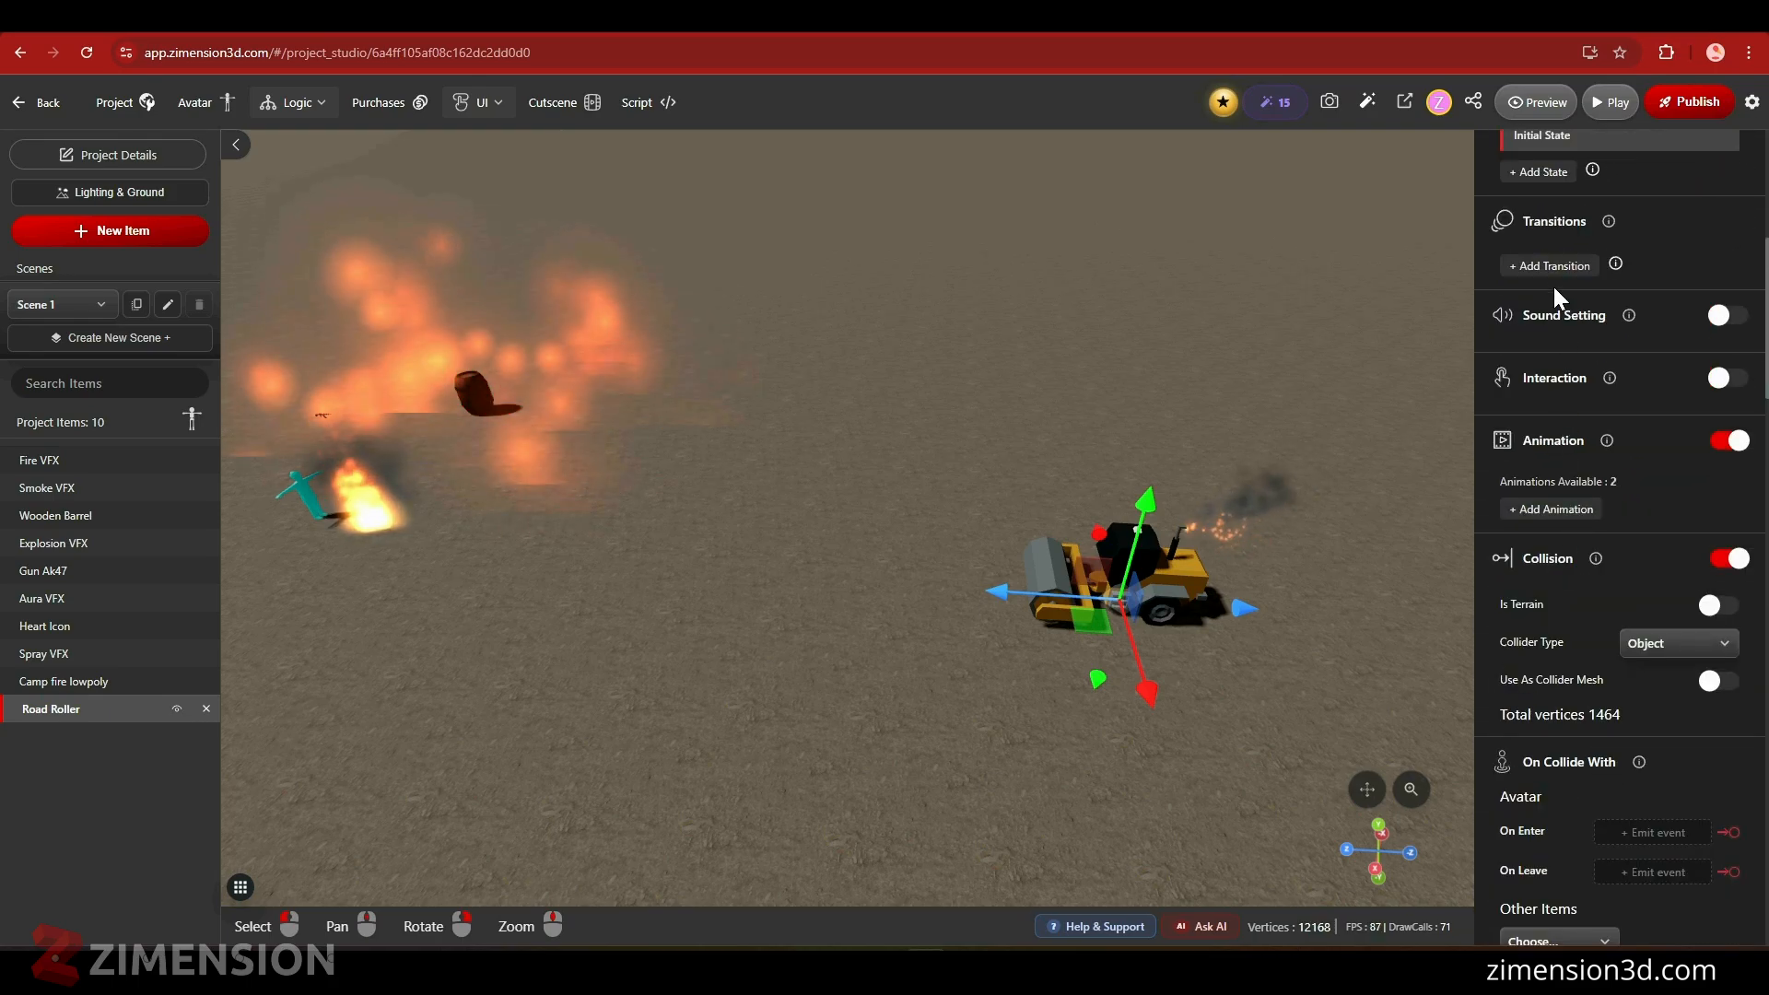
pyautogui.scroll(2, 1619, 465)
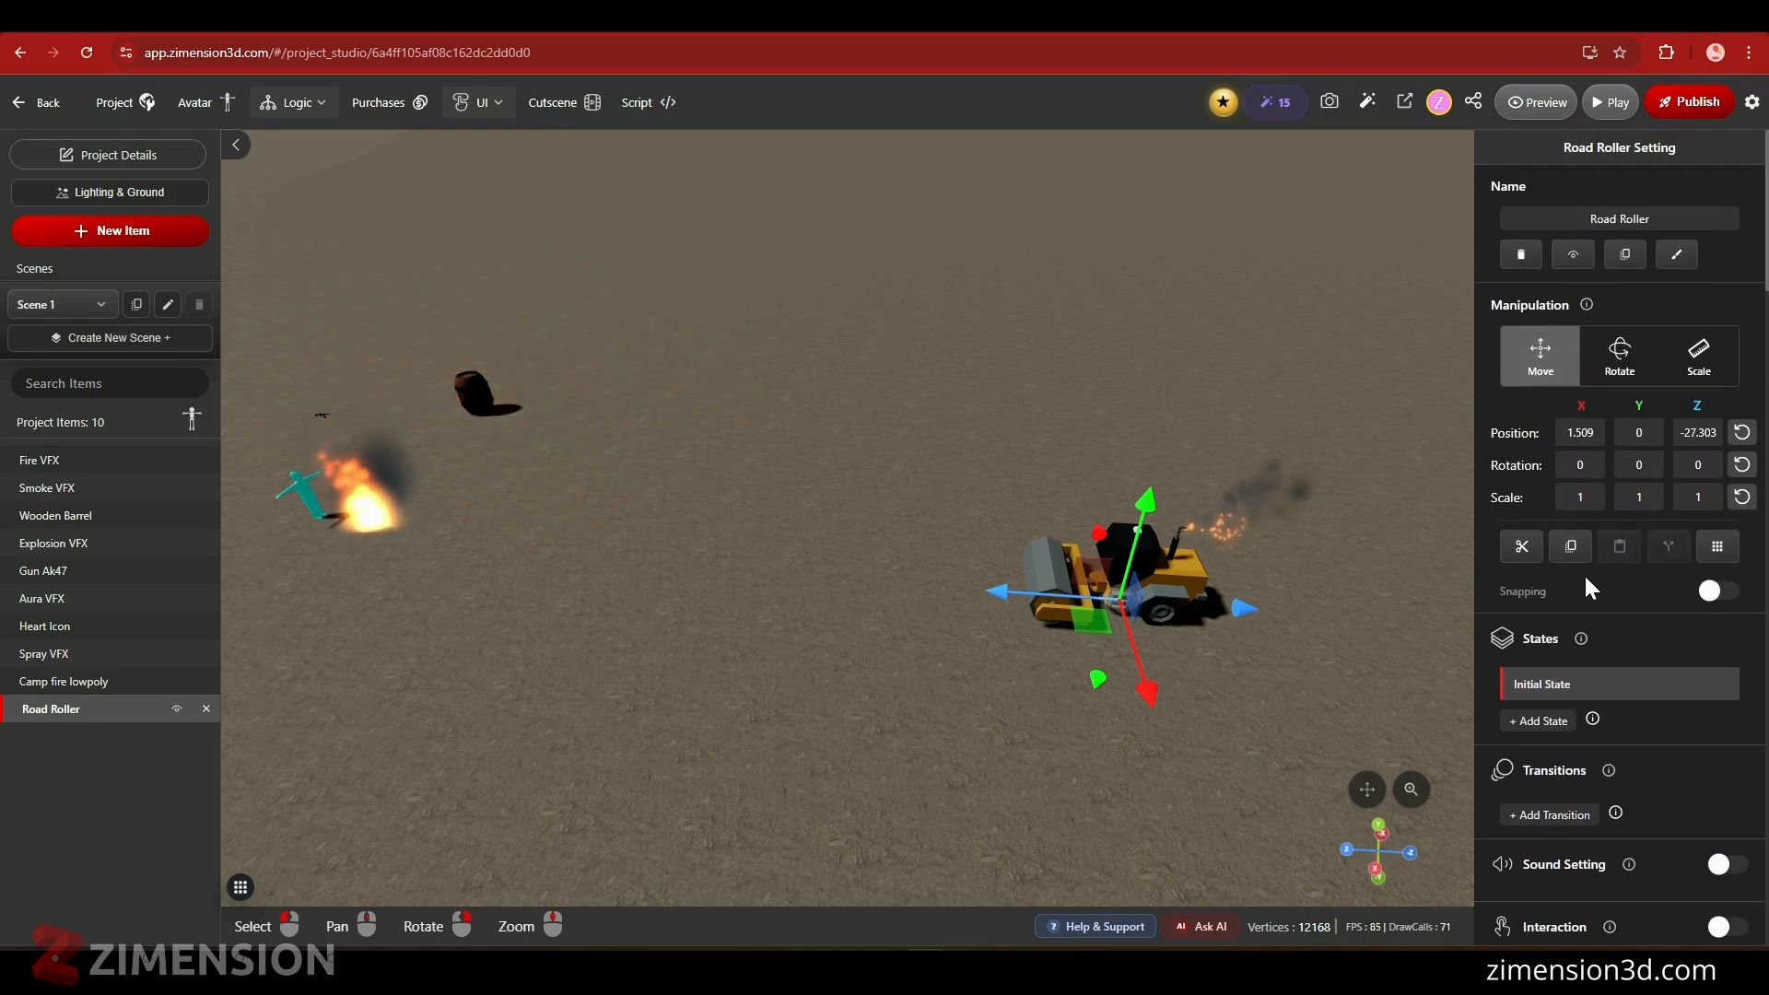
pyautogui.click(1526, 725)
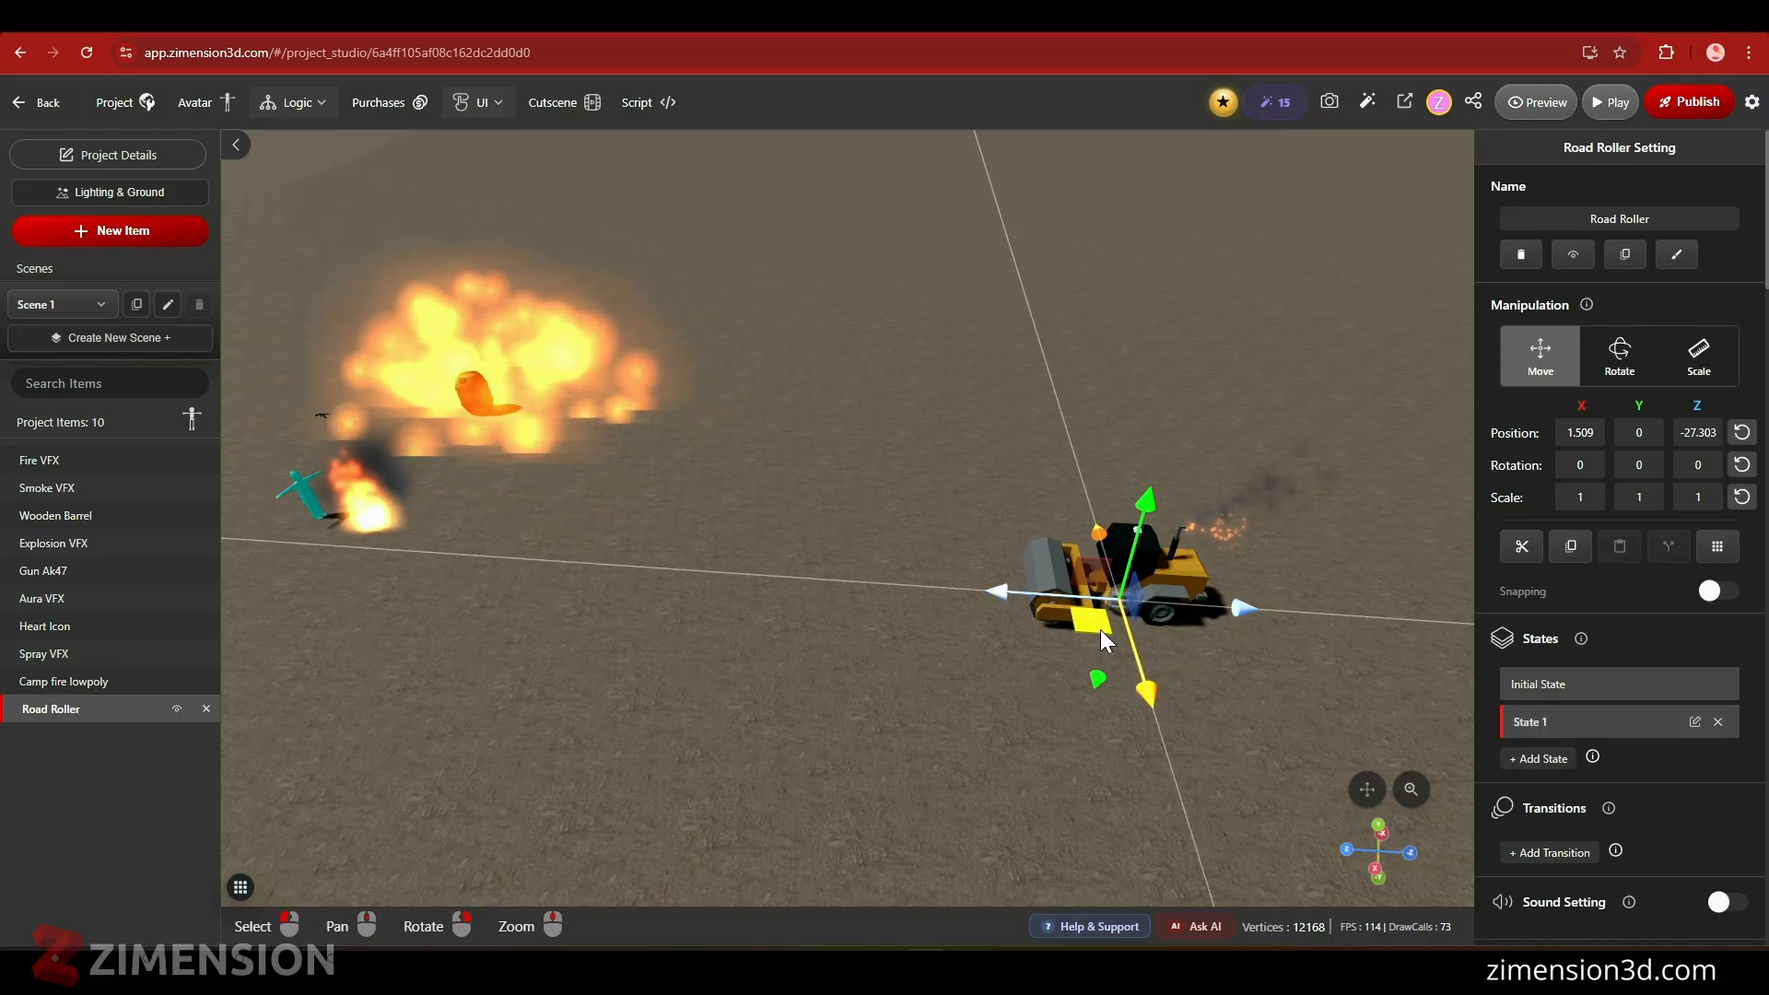
pyautogui.moveTo(1103, 636); pyautogui.dragTo(610, 680)
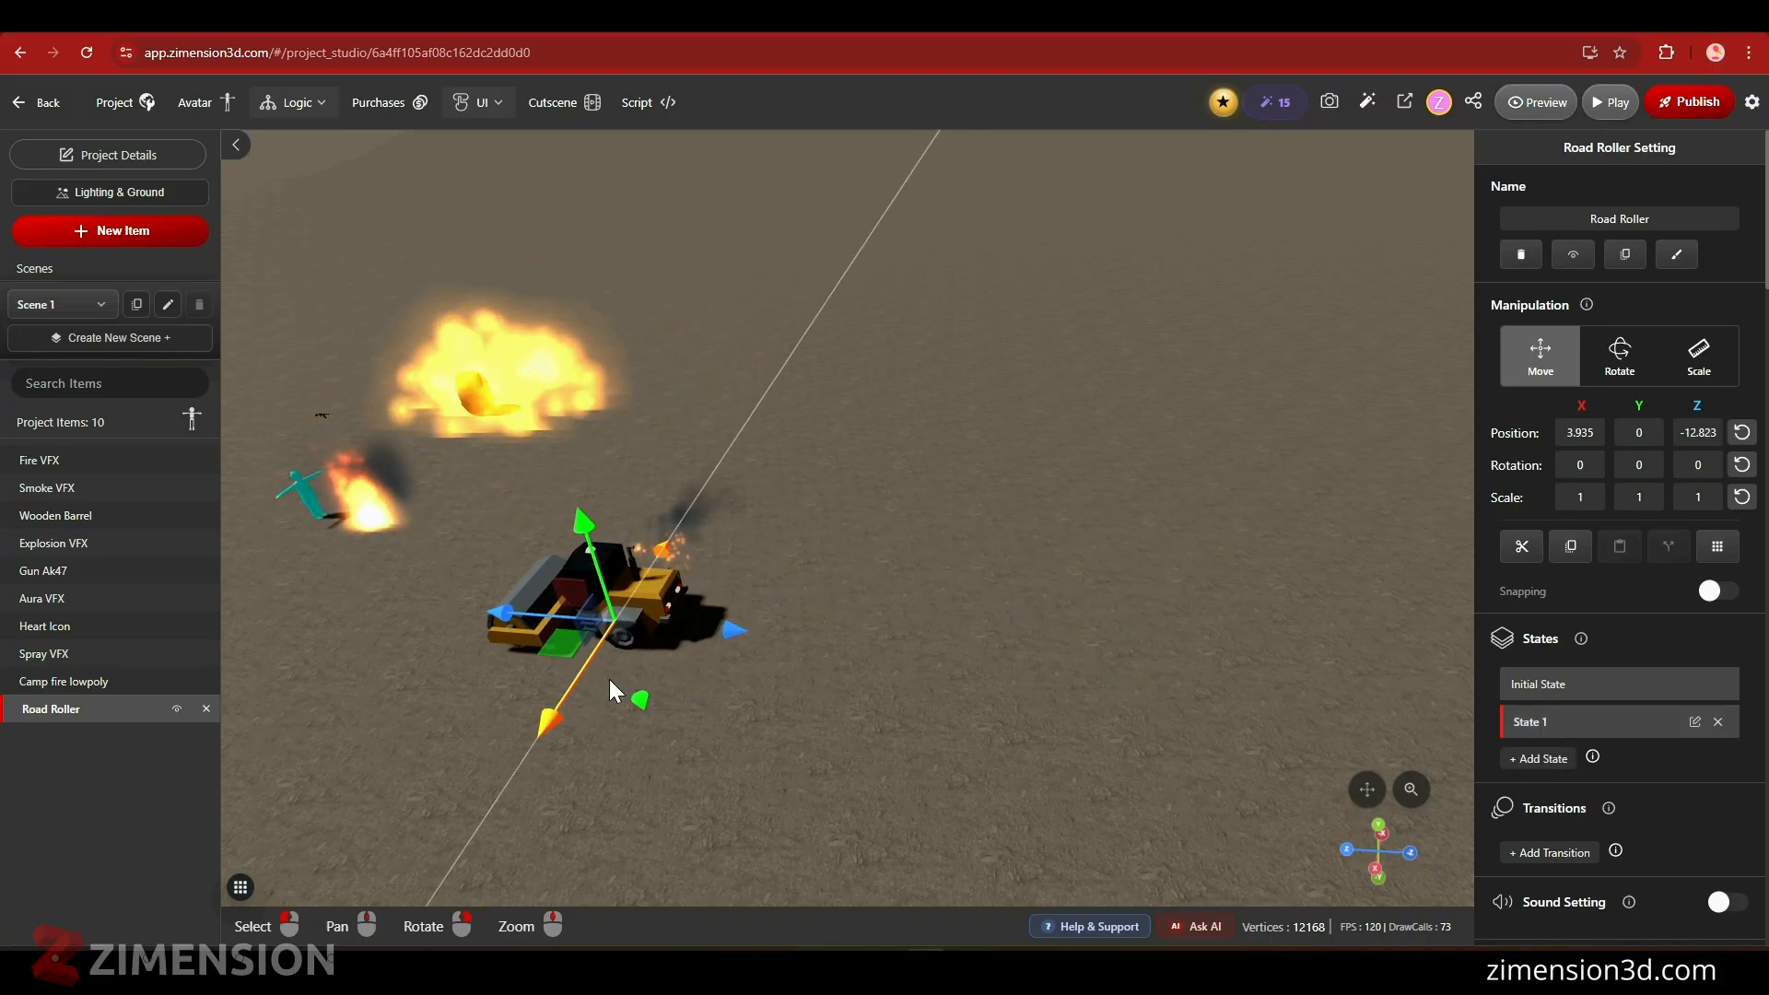
# - Add State 2 to the road roller and turn it around to a Y rotation of about -163.24
pyautogui.scroll(-3, 1571, 649)
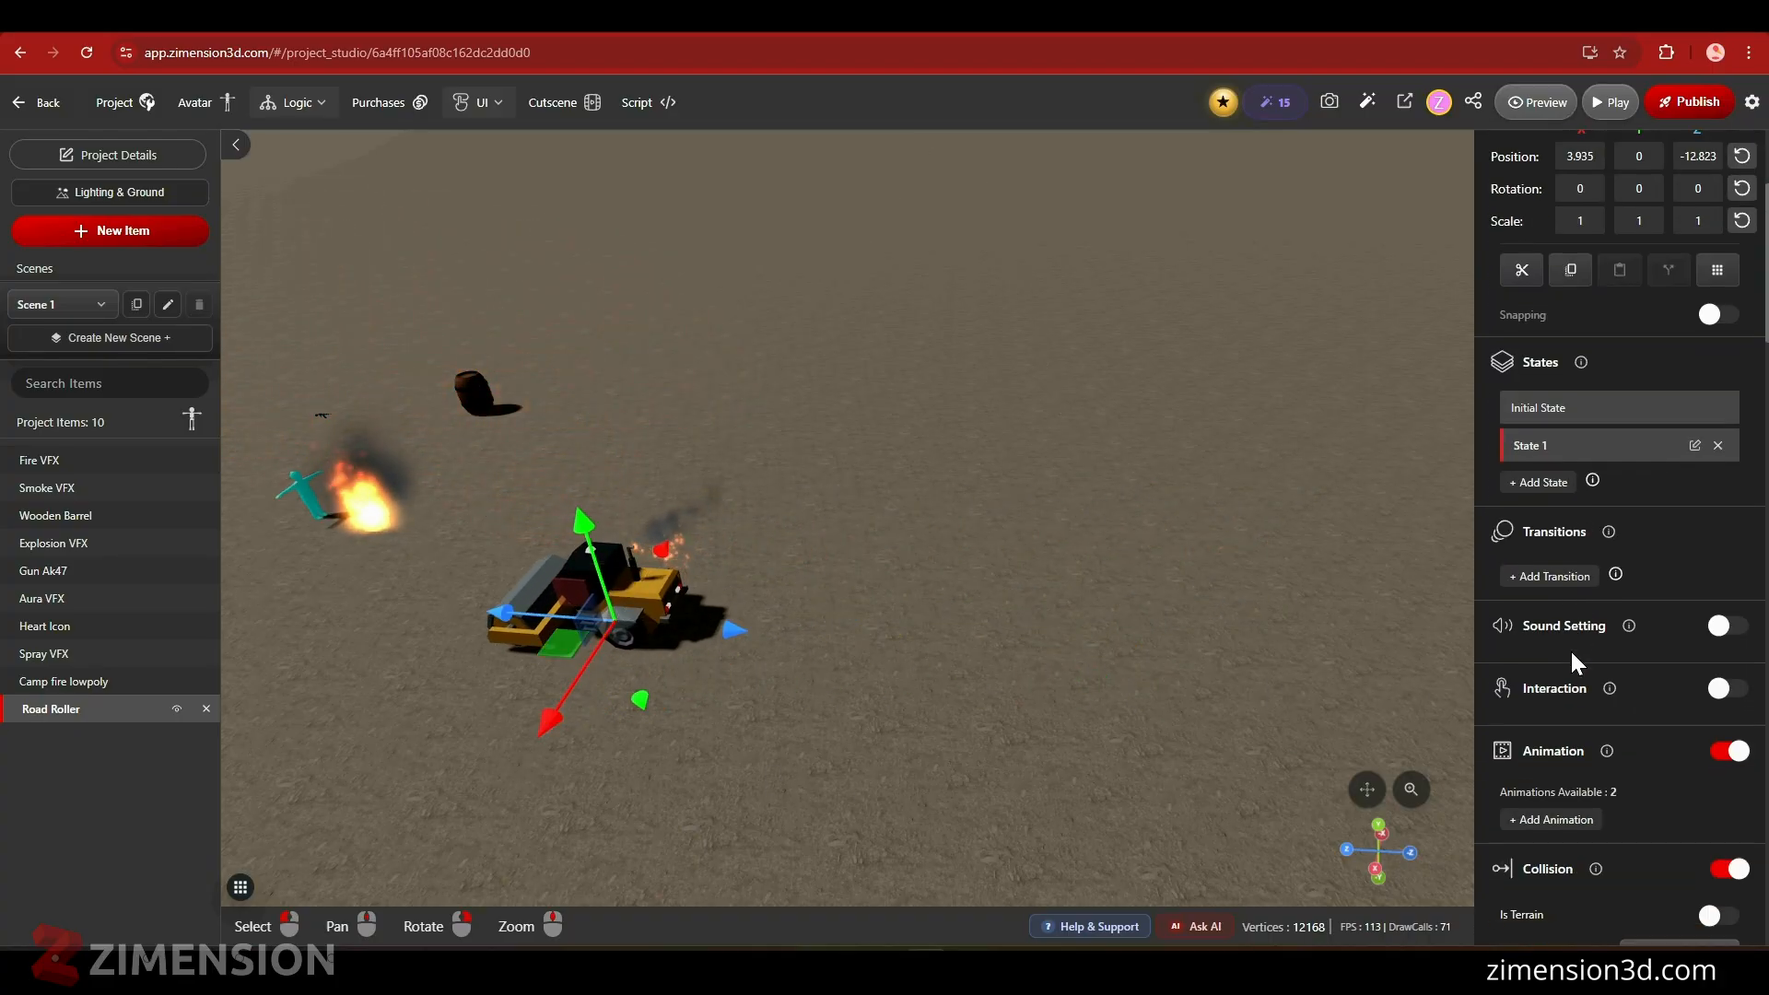
pyautogui.click(1556, 490)
pyautogui.scroll(3, 1639, 434)
pyautogui.click(1620, 355)
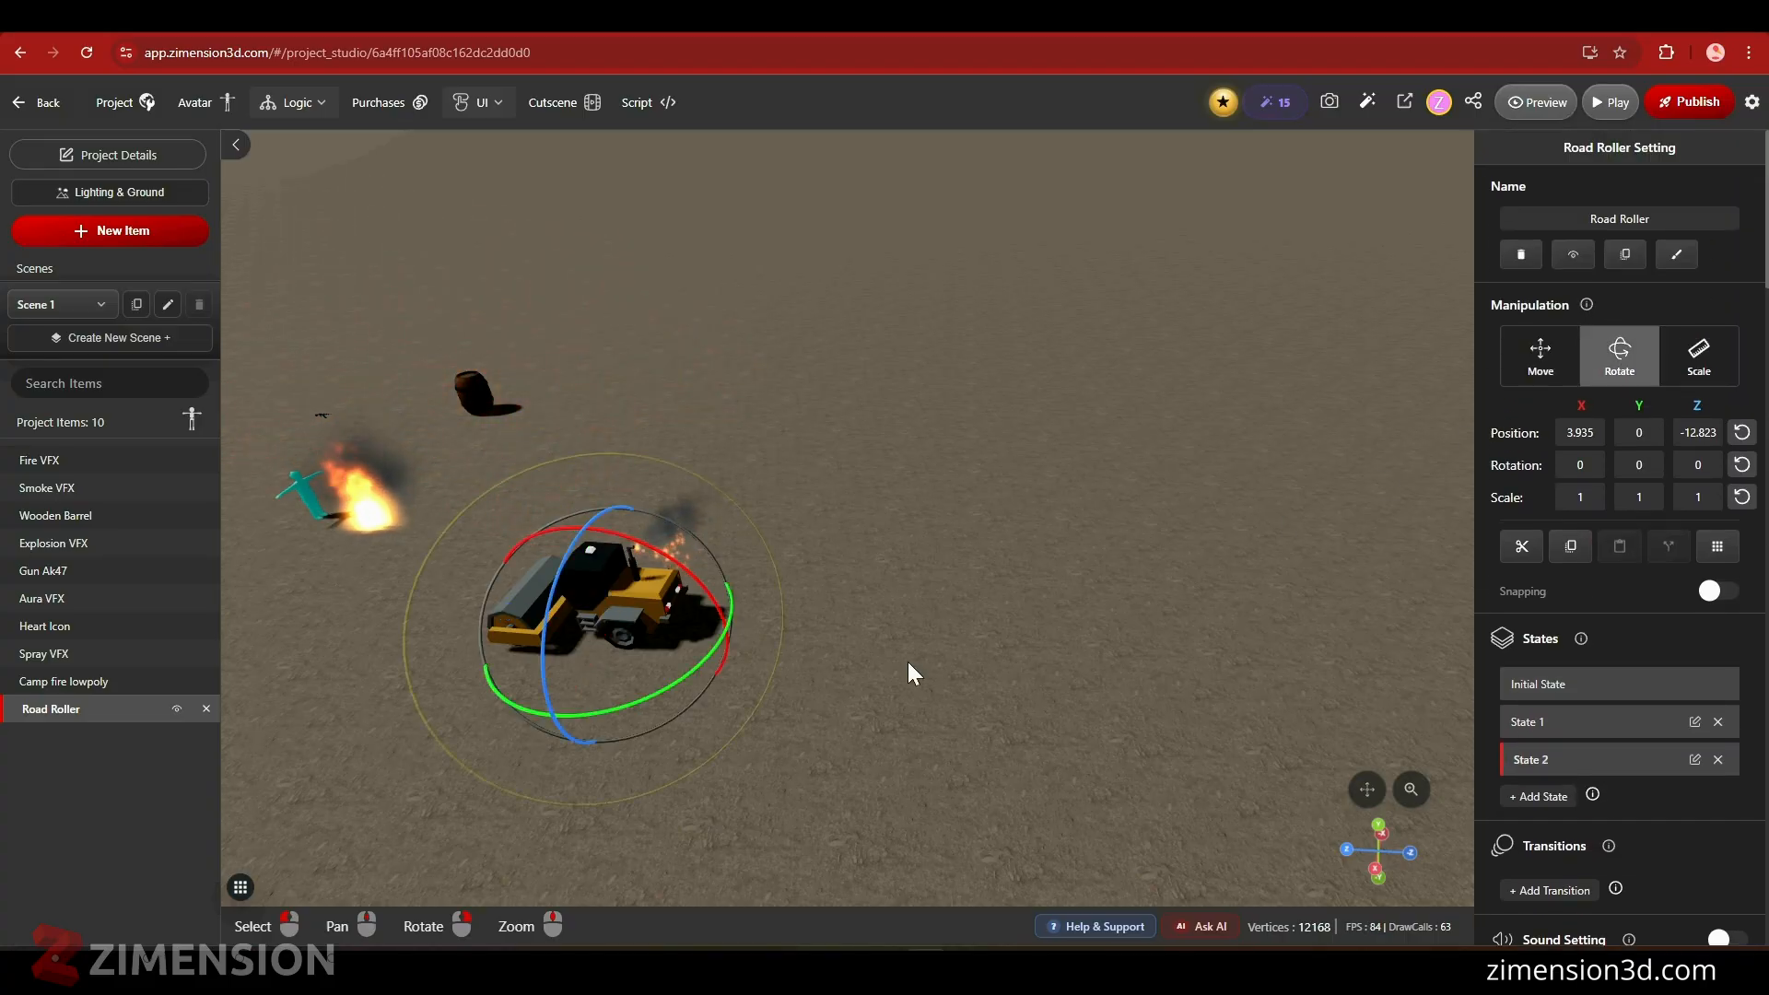
pyautogui.moveTo(600, 717); pyautogui.dragTo(728, 665)
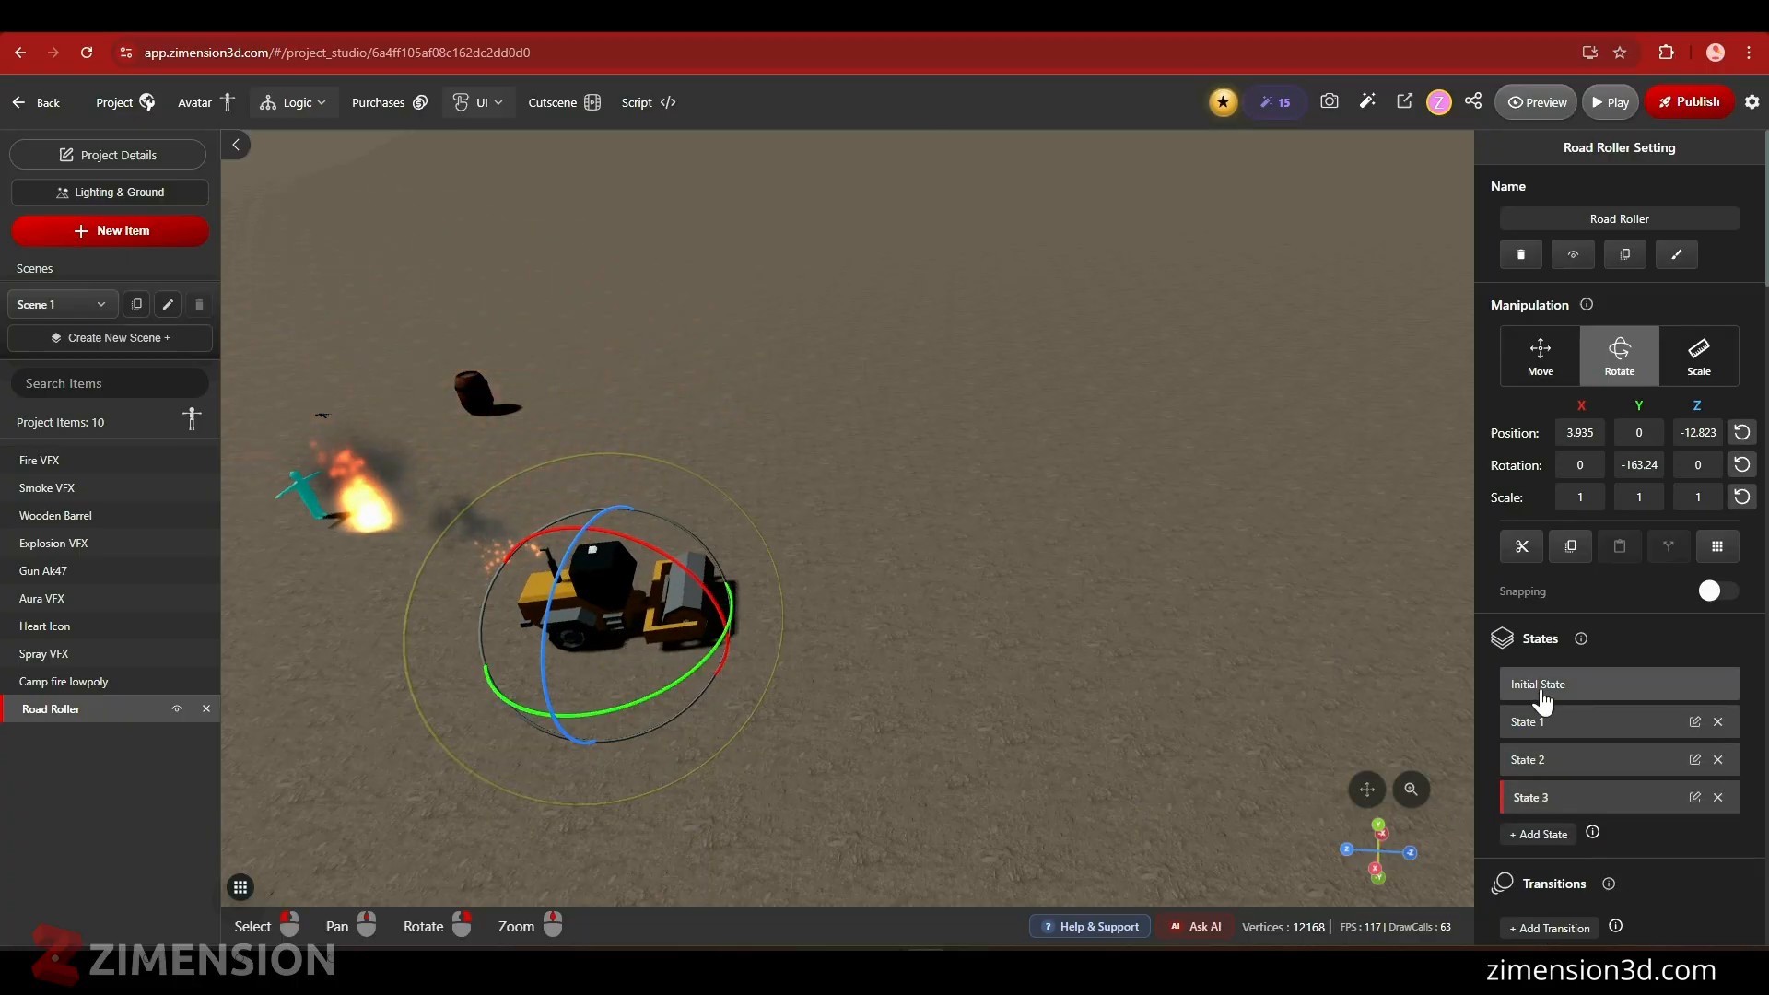
# - Move the road roller back to about Z -27.595 for State 3, and rotate it to face the fire again in State 4
pyautogui.moveTo(1191, 685); pyautogui.dragTo(1219, 721)
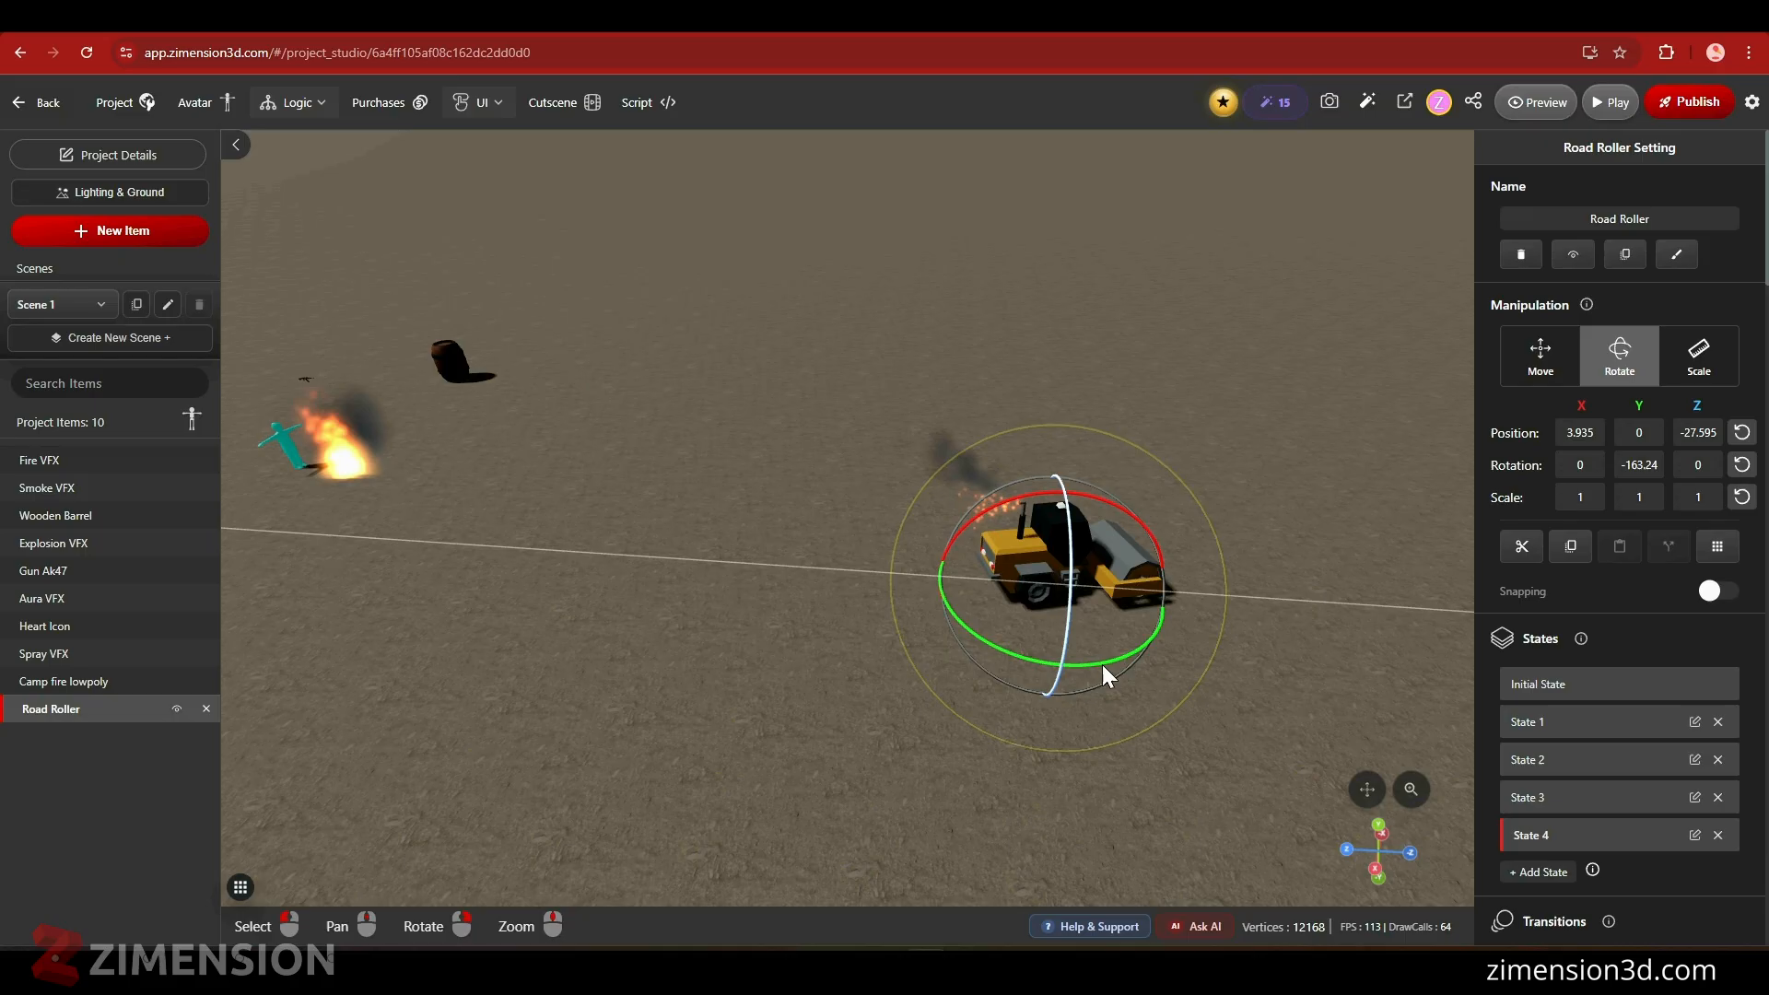
pyautogui.moveTo(1102, 665); pyautogui.dragTo(1194, 634)
# - Add a transition to the road roller that runs from Initial State through State 1, State 2, State 3 and State 4
pyautogui.scroll(-4, 1525, 730)
pyautogui.click(1552, 599)
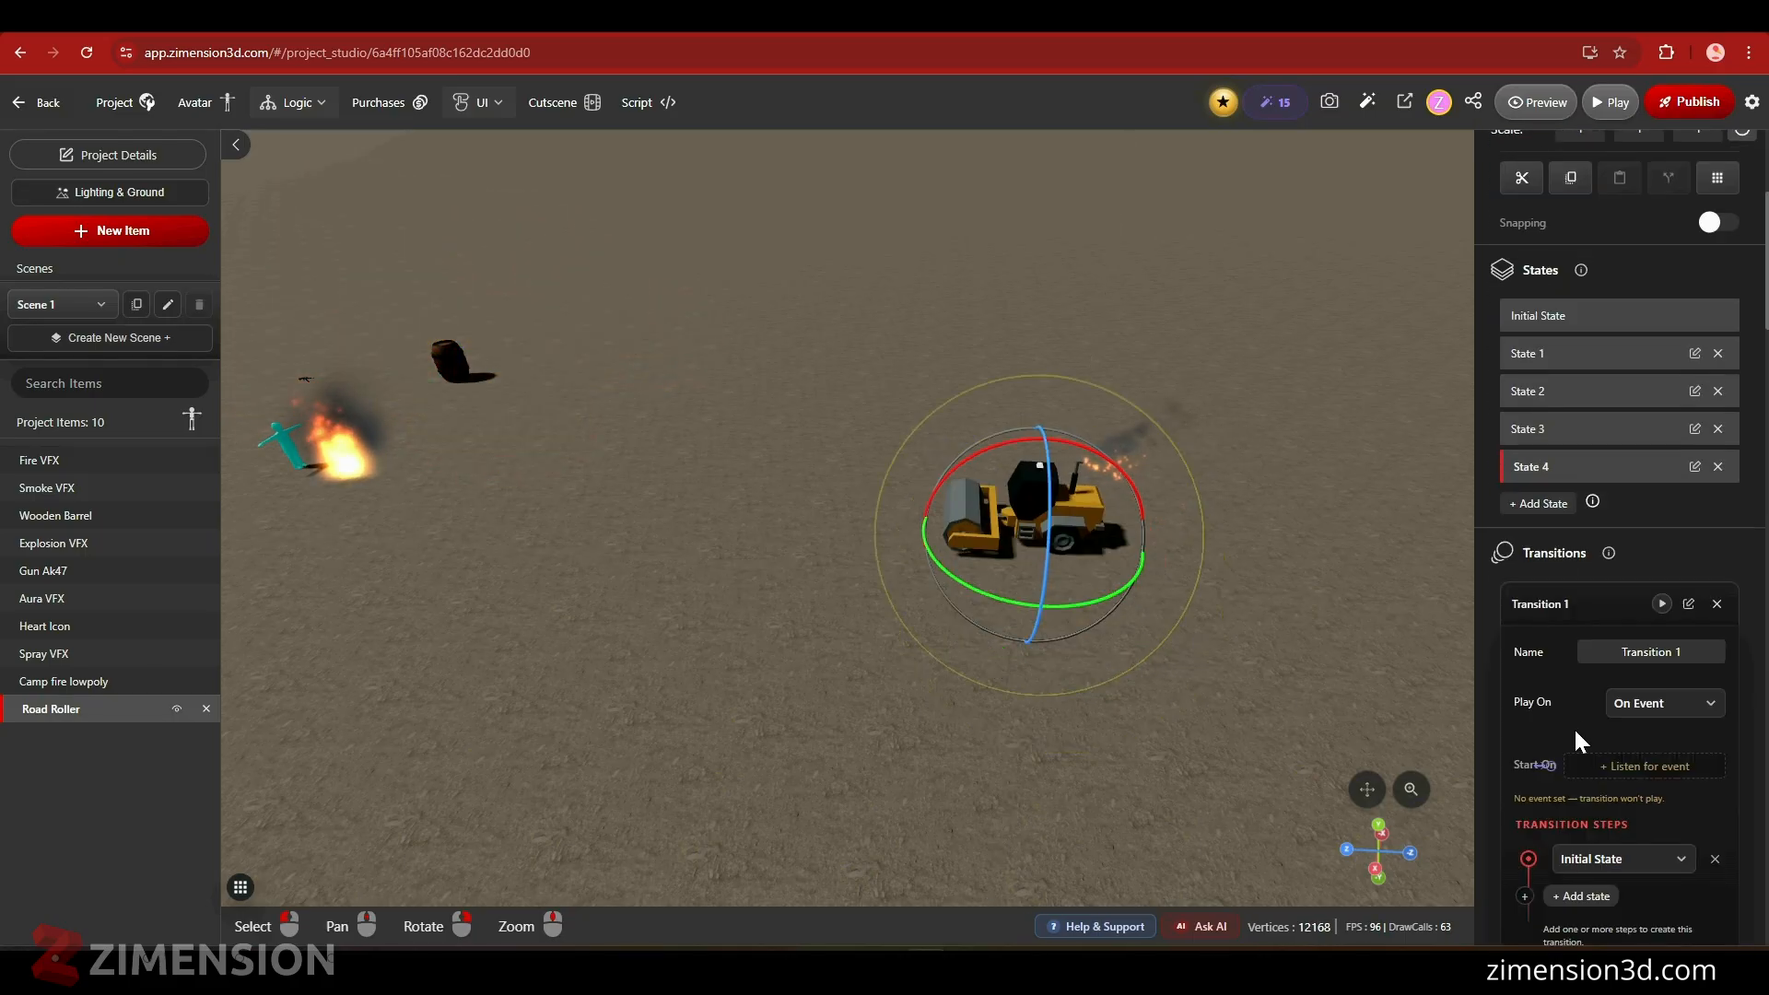
pyautogui.scroll(-2, 1581, 544)
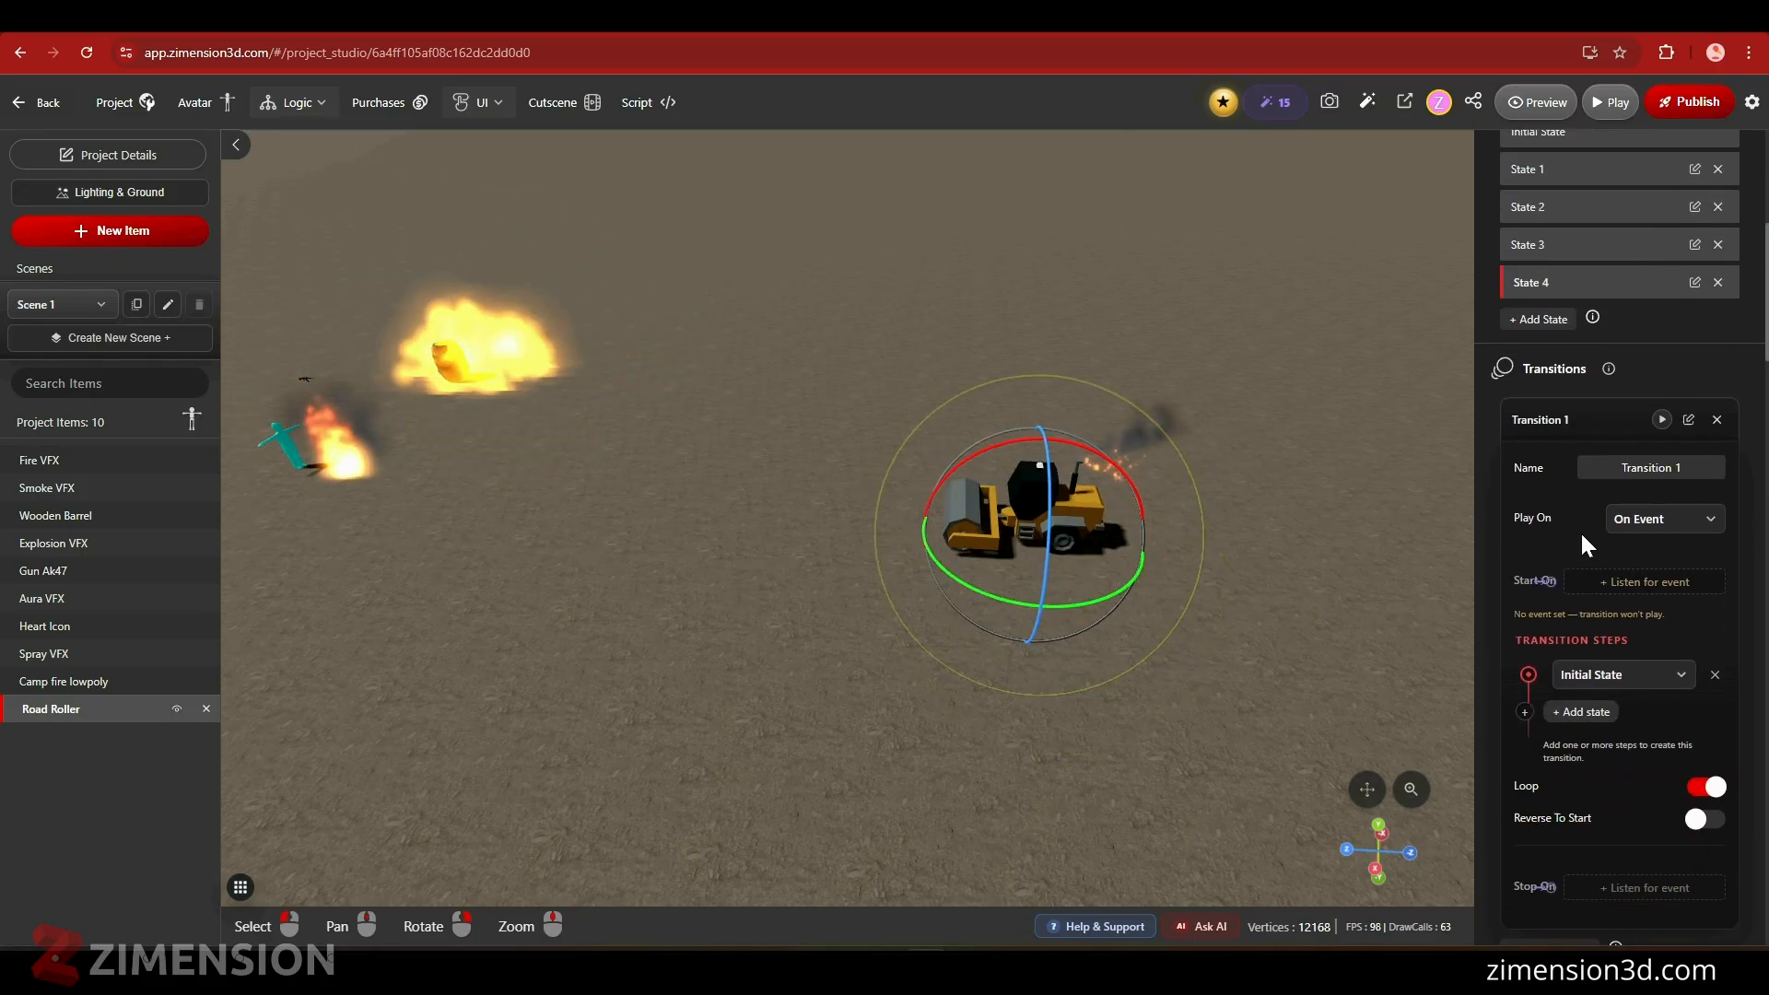
pyautogui.click(1563, 724)
pyautogui.click(1581, 823)
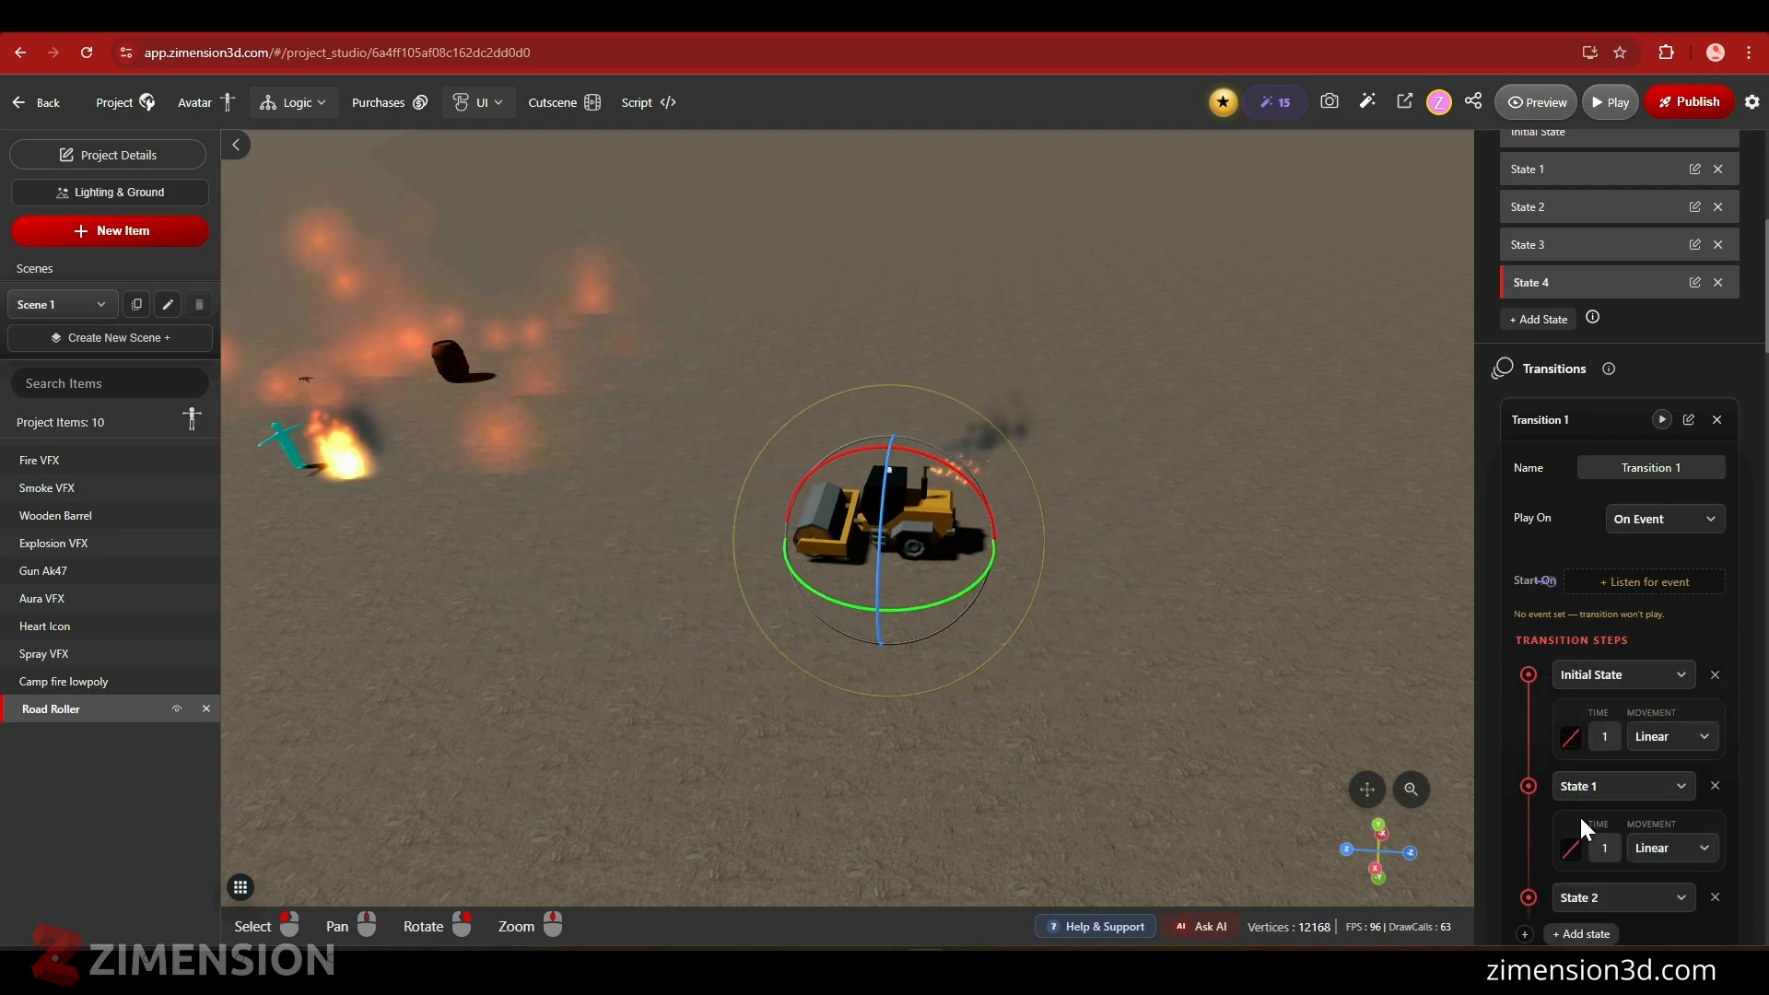
pyautogui.scroll(-1, 1579, 815)
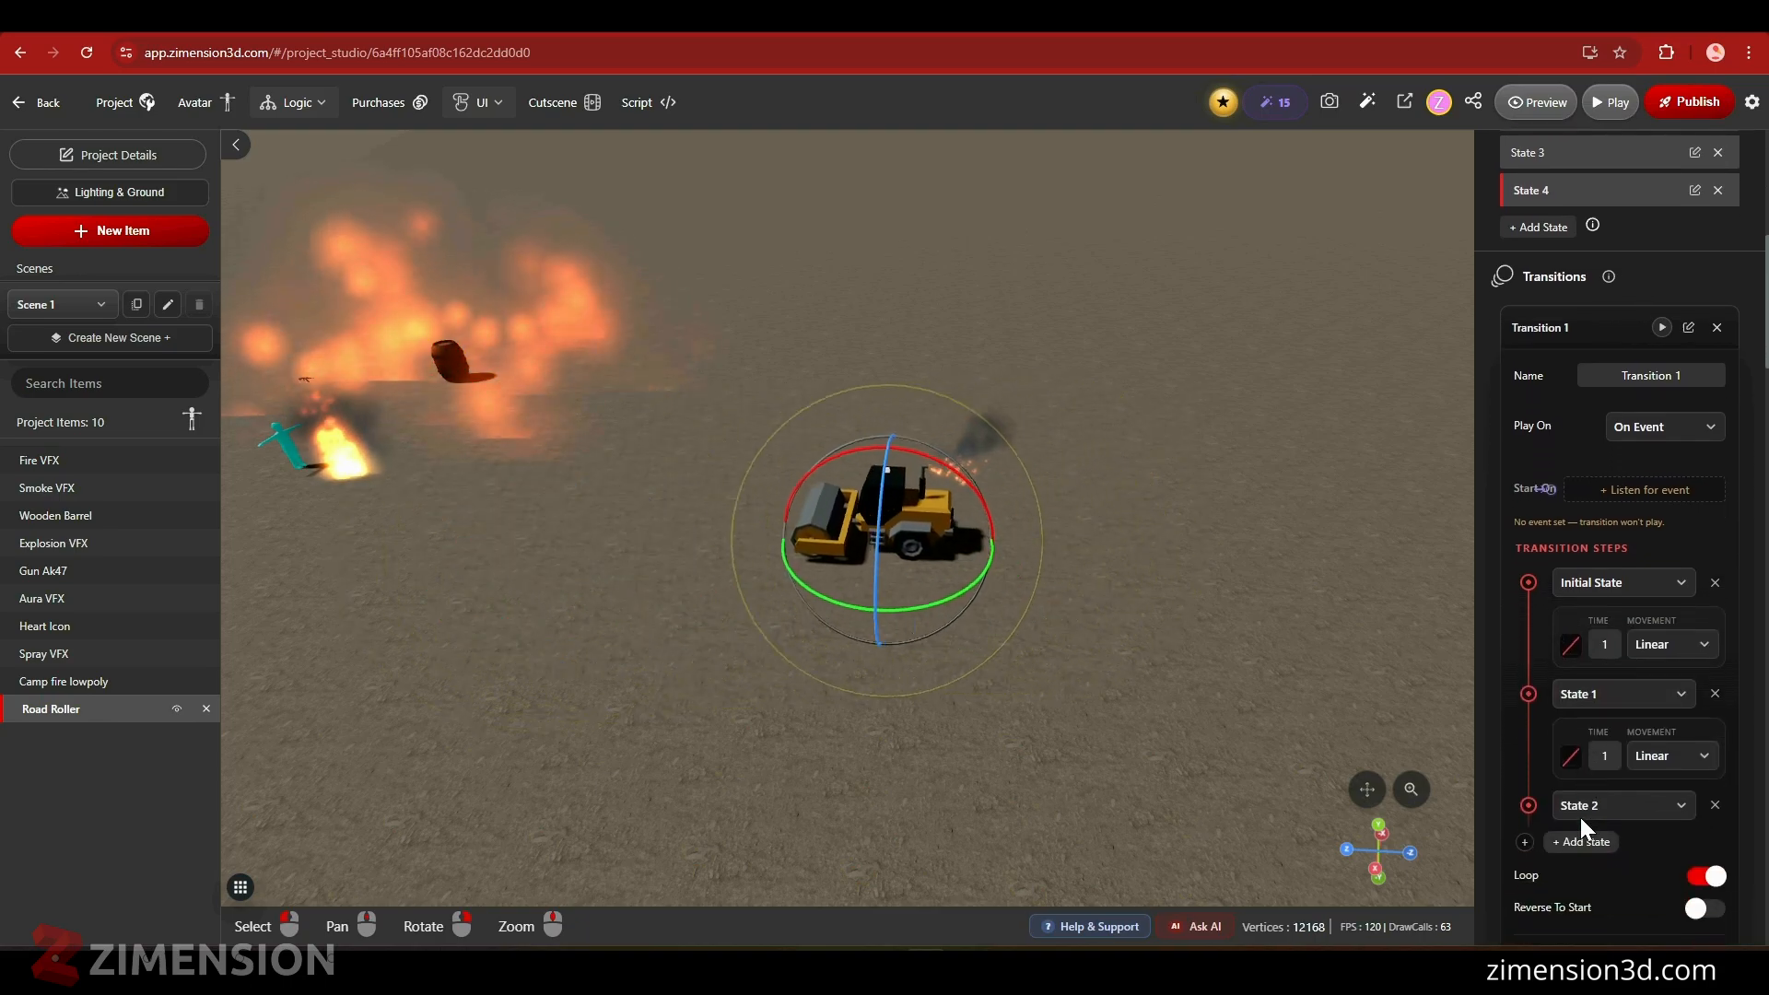
pyautogui.click(1583, 838)
pyautogui.scroll(-2, 1601, 826)
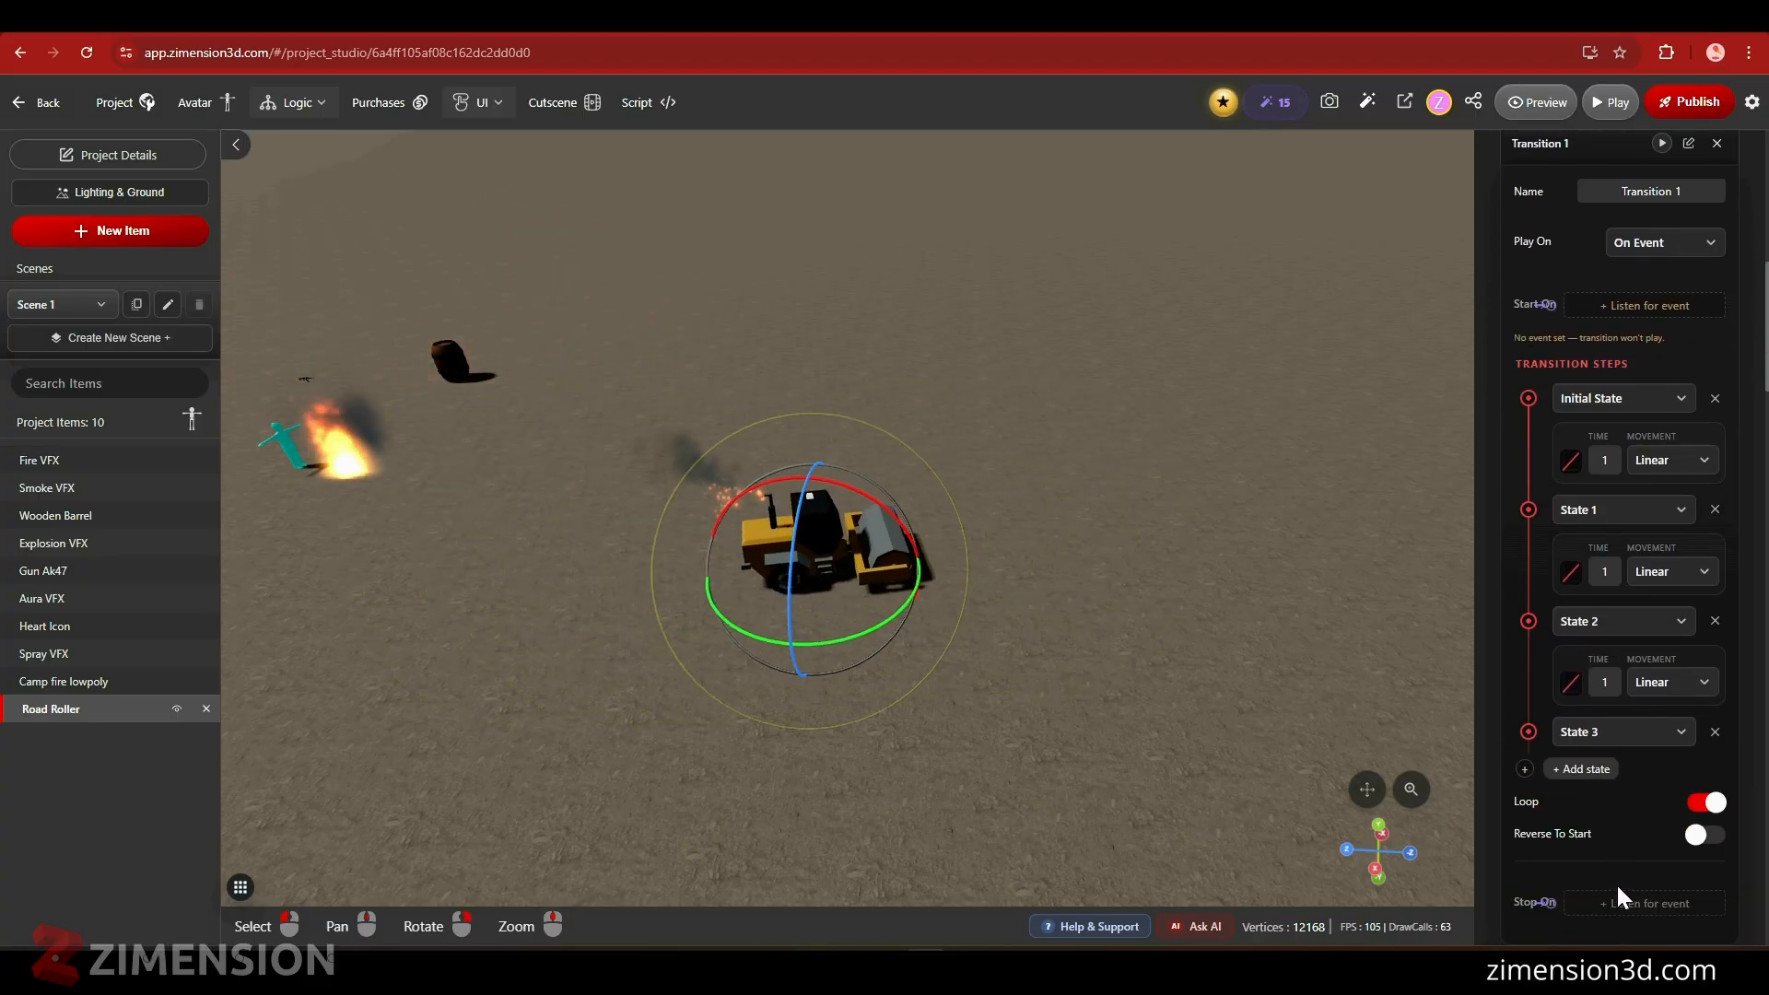
pyautogui.click(1584, 768)
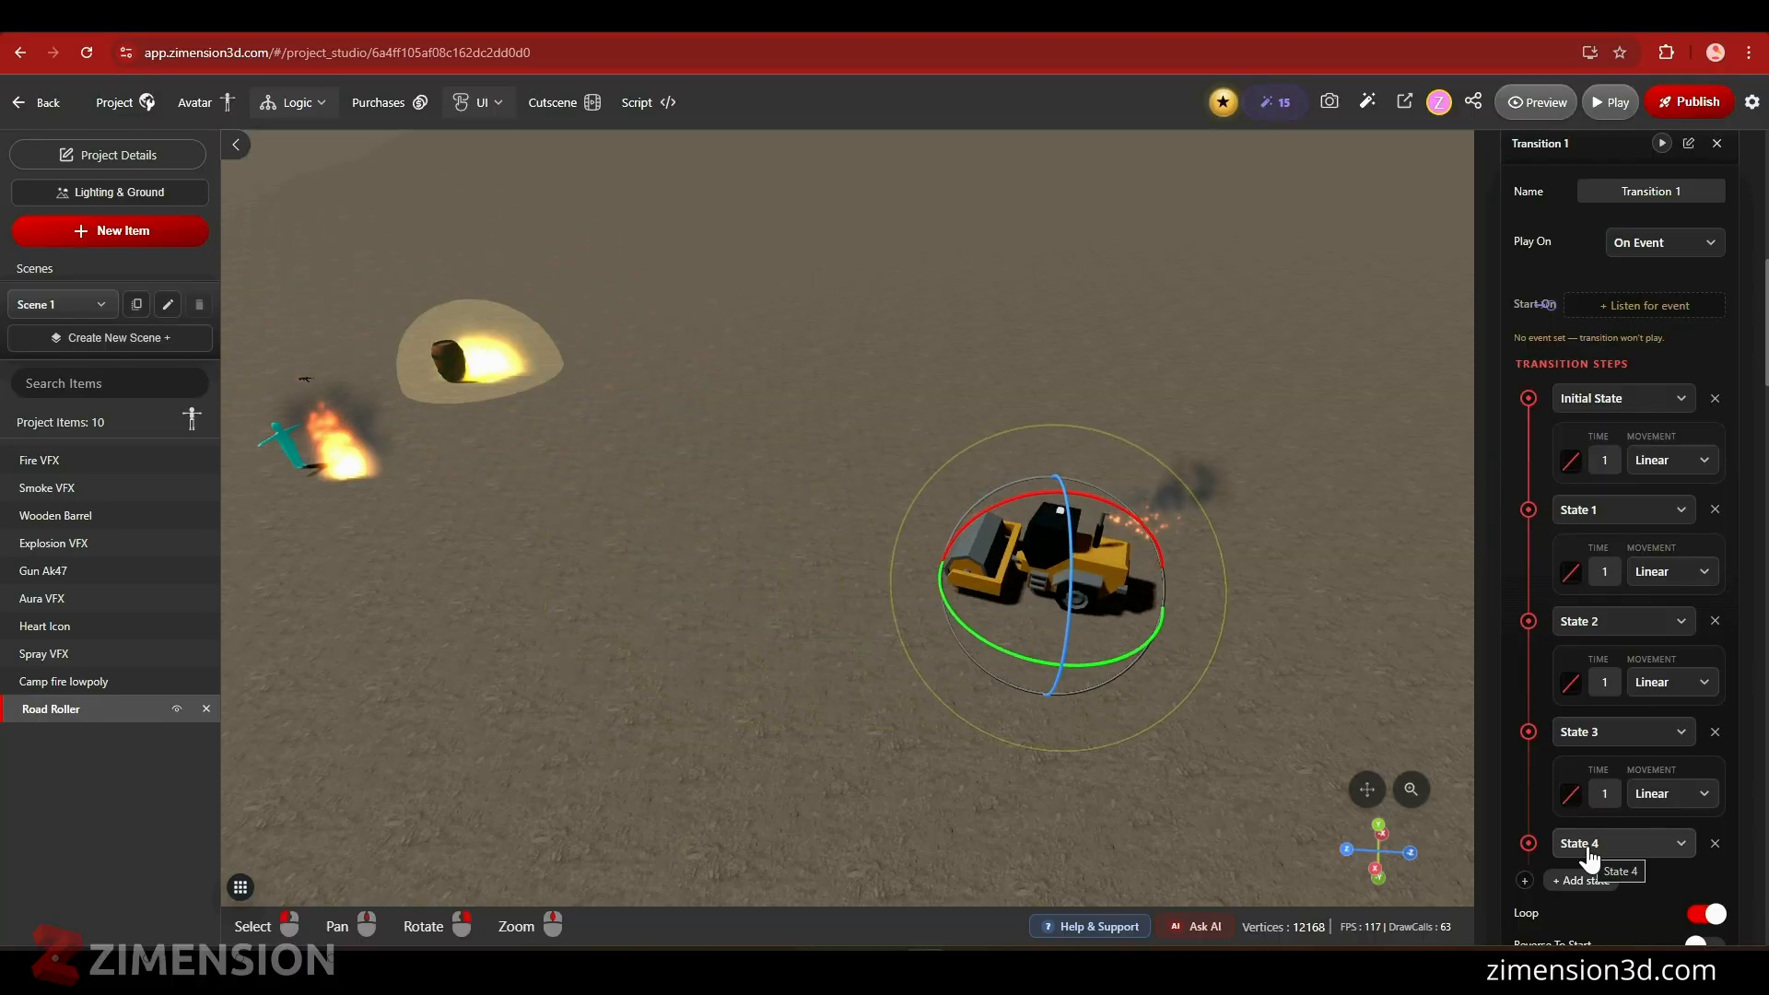
# - Append one more step to the road roller's transition and set it to Initial State
pyautogui.scroll(-2, 1617, 833)
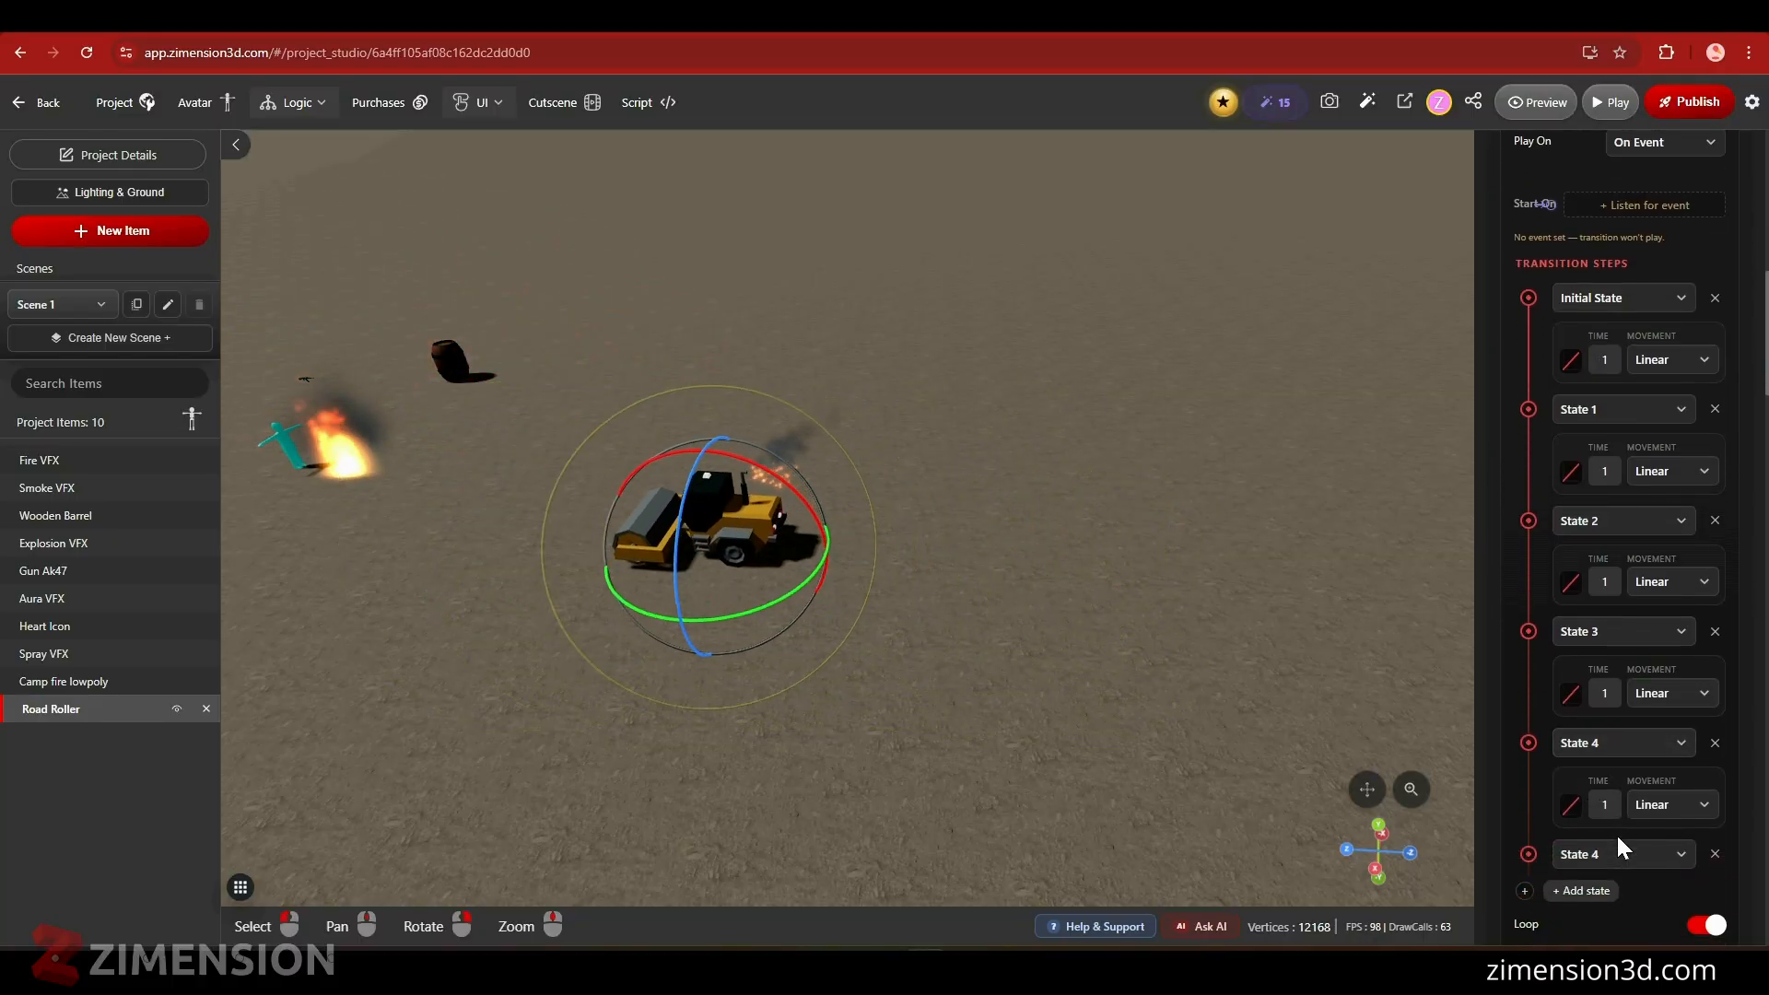
pyautogui.click(1598, 777)
pyautogui.click(1597, 811)
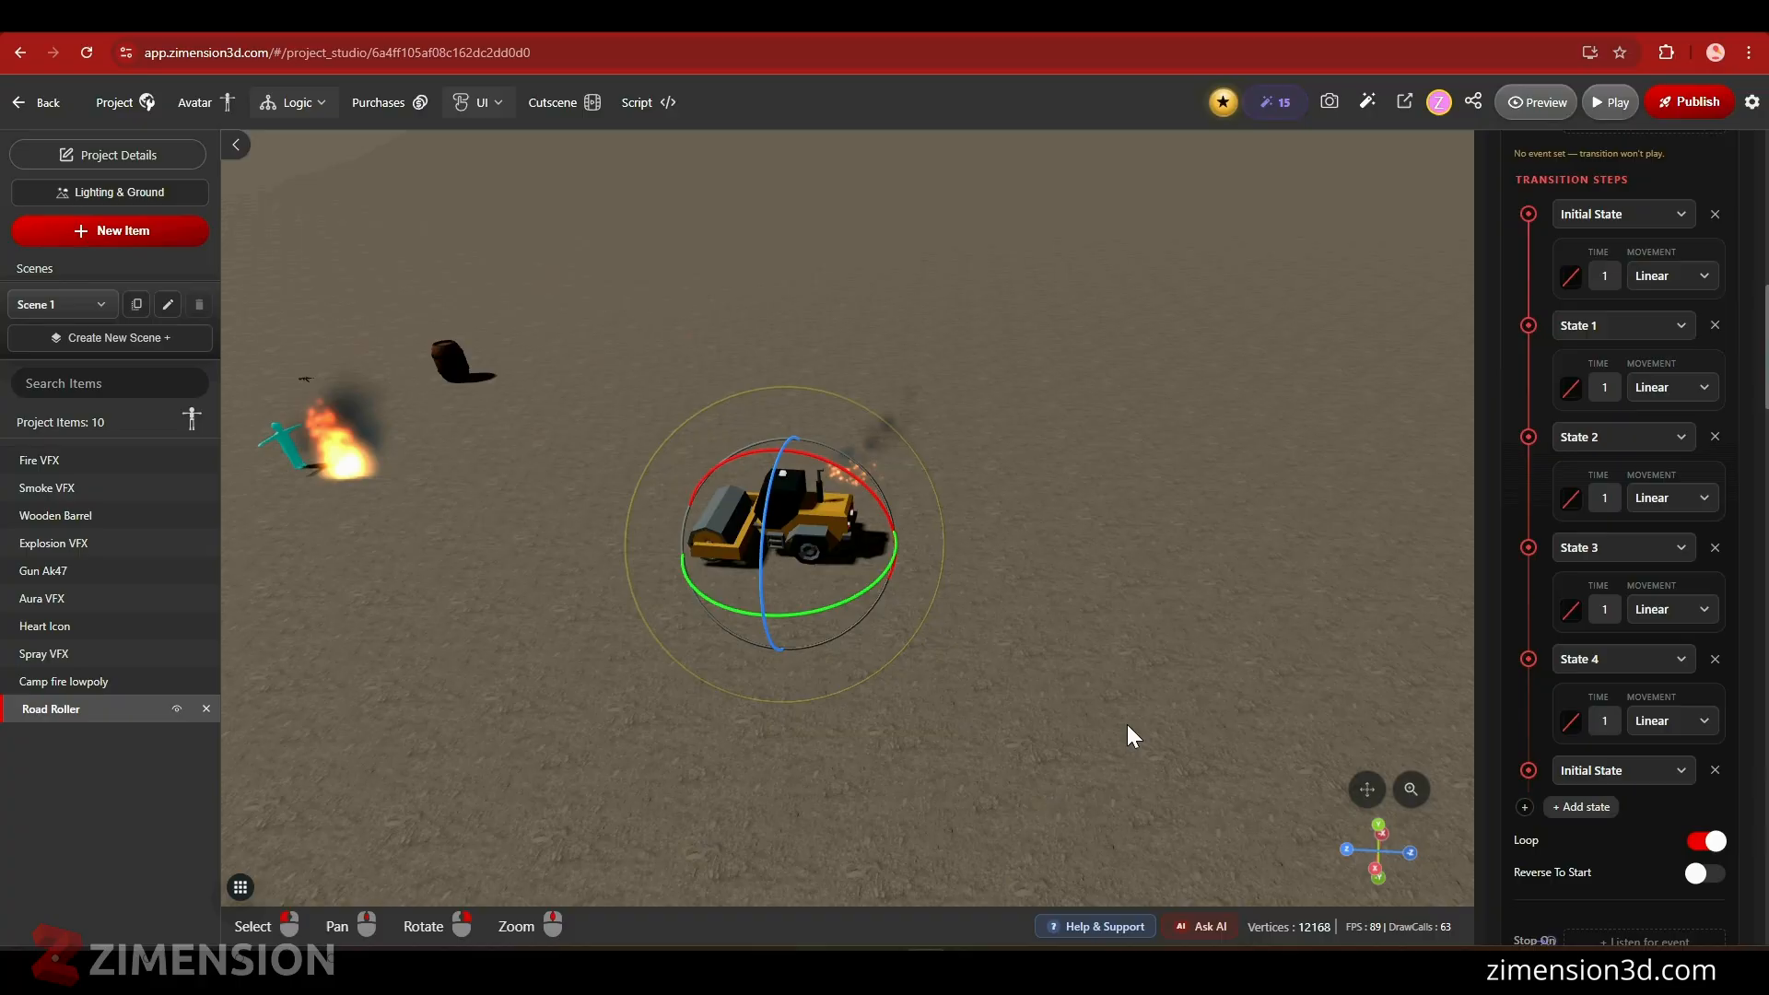
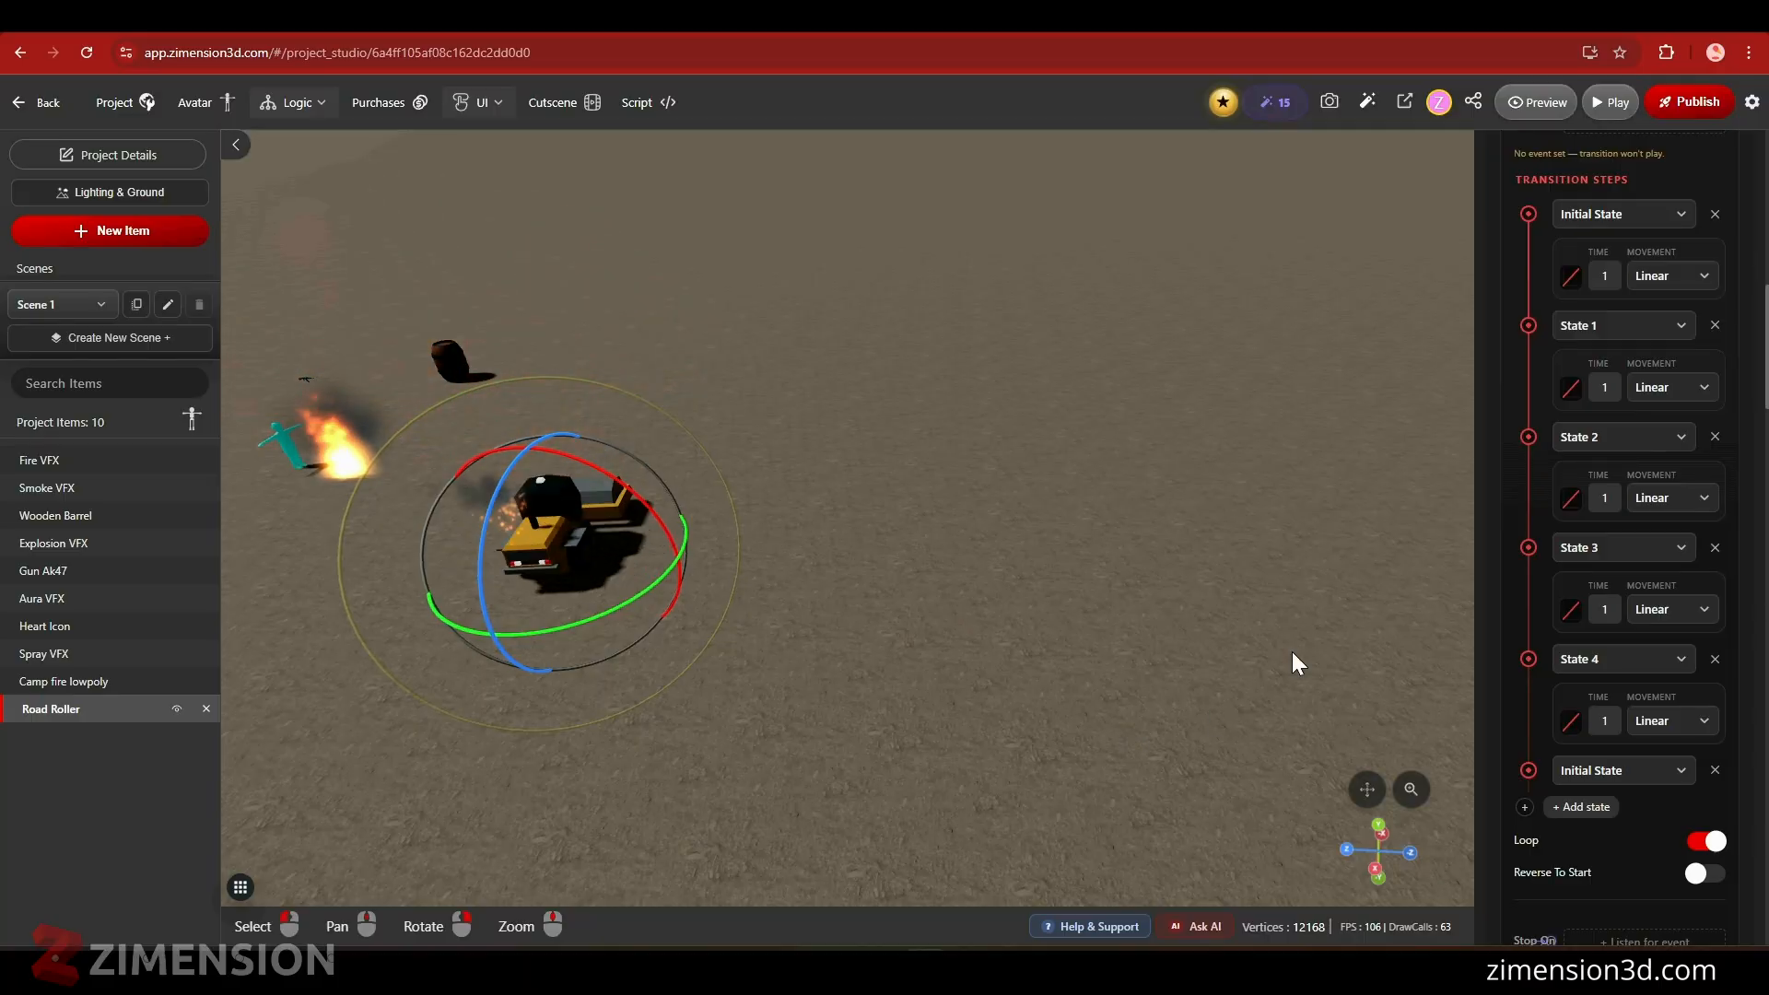
# - Test the project in play mode by running the avatar to the road roller, and return to the editor
pyautogui.click(1603, 107)
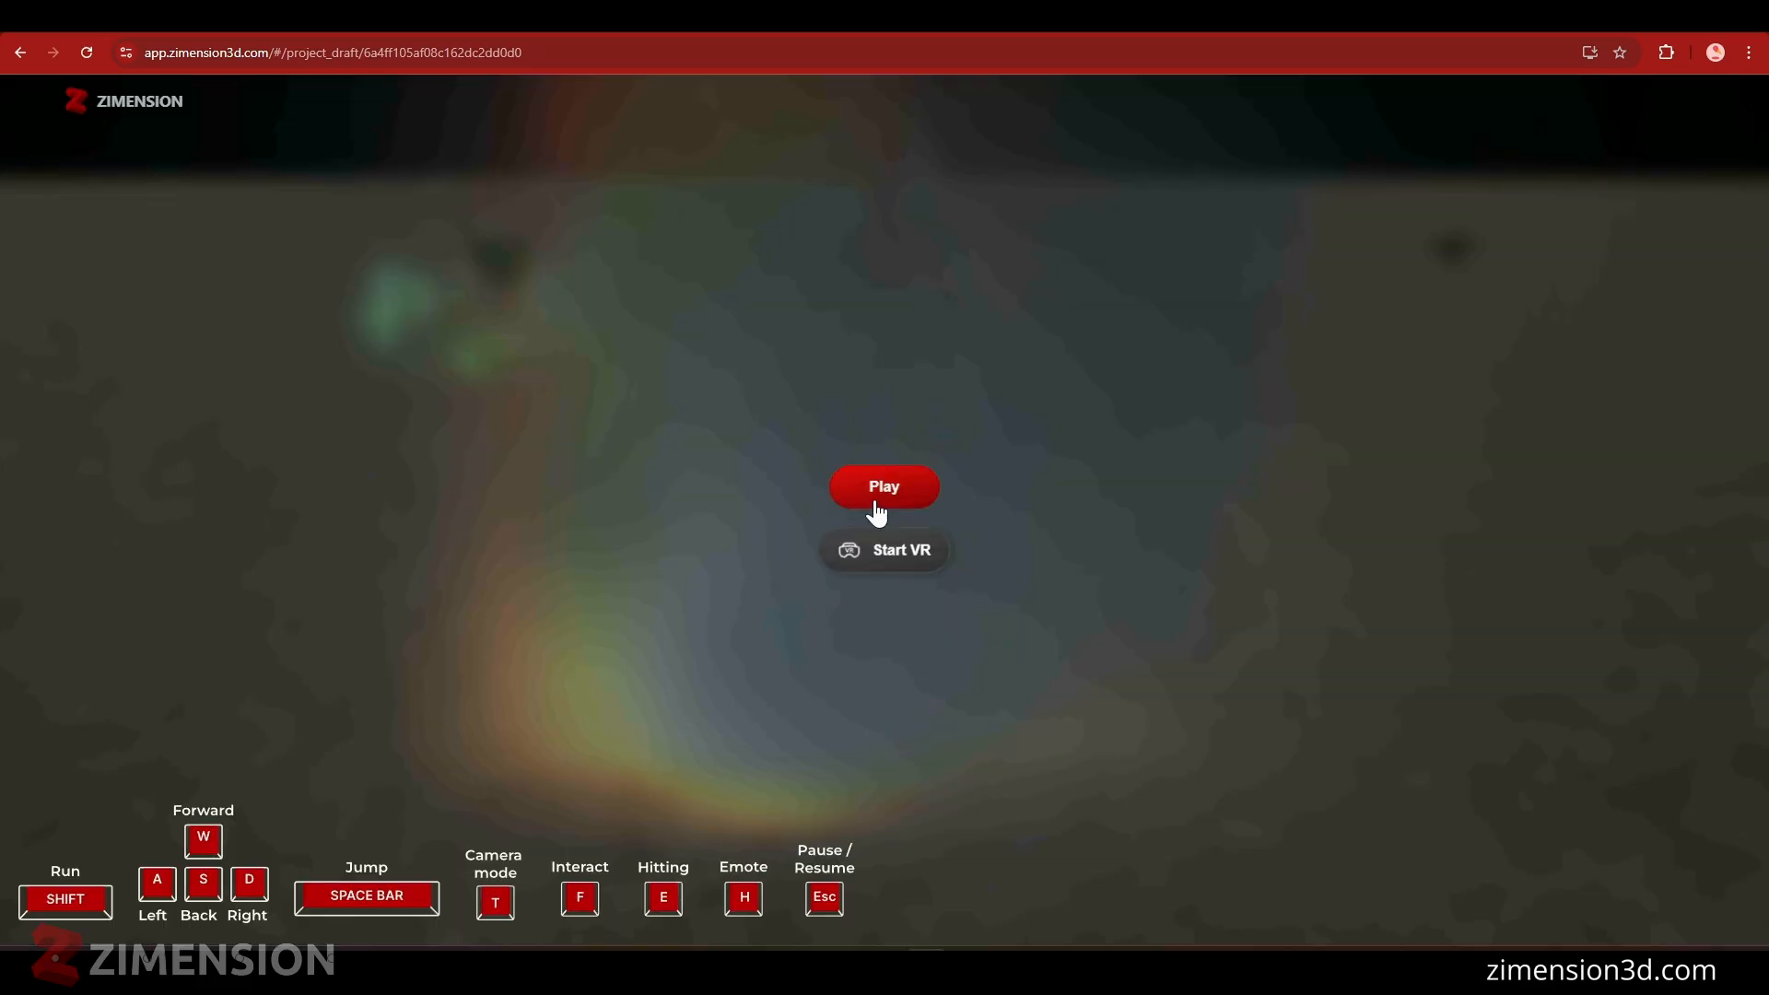
pyautogui.click(872, 490)
pyautogui.press('w')
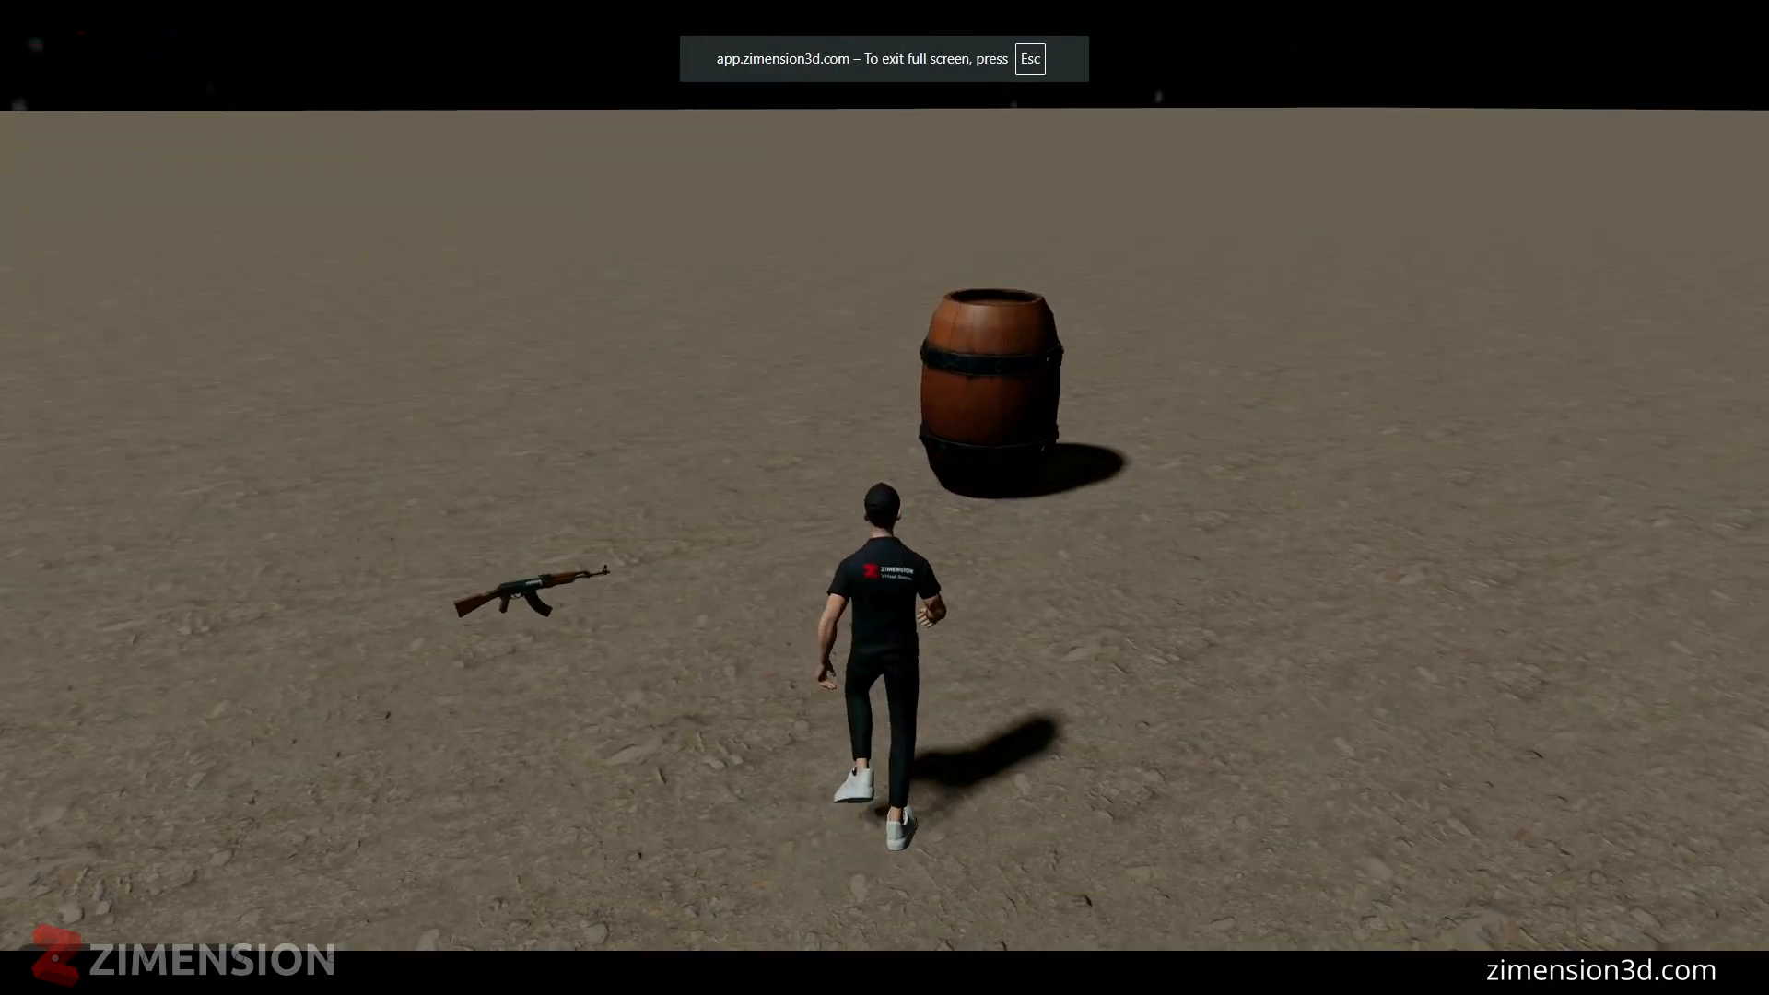
pyautogui.press('w')
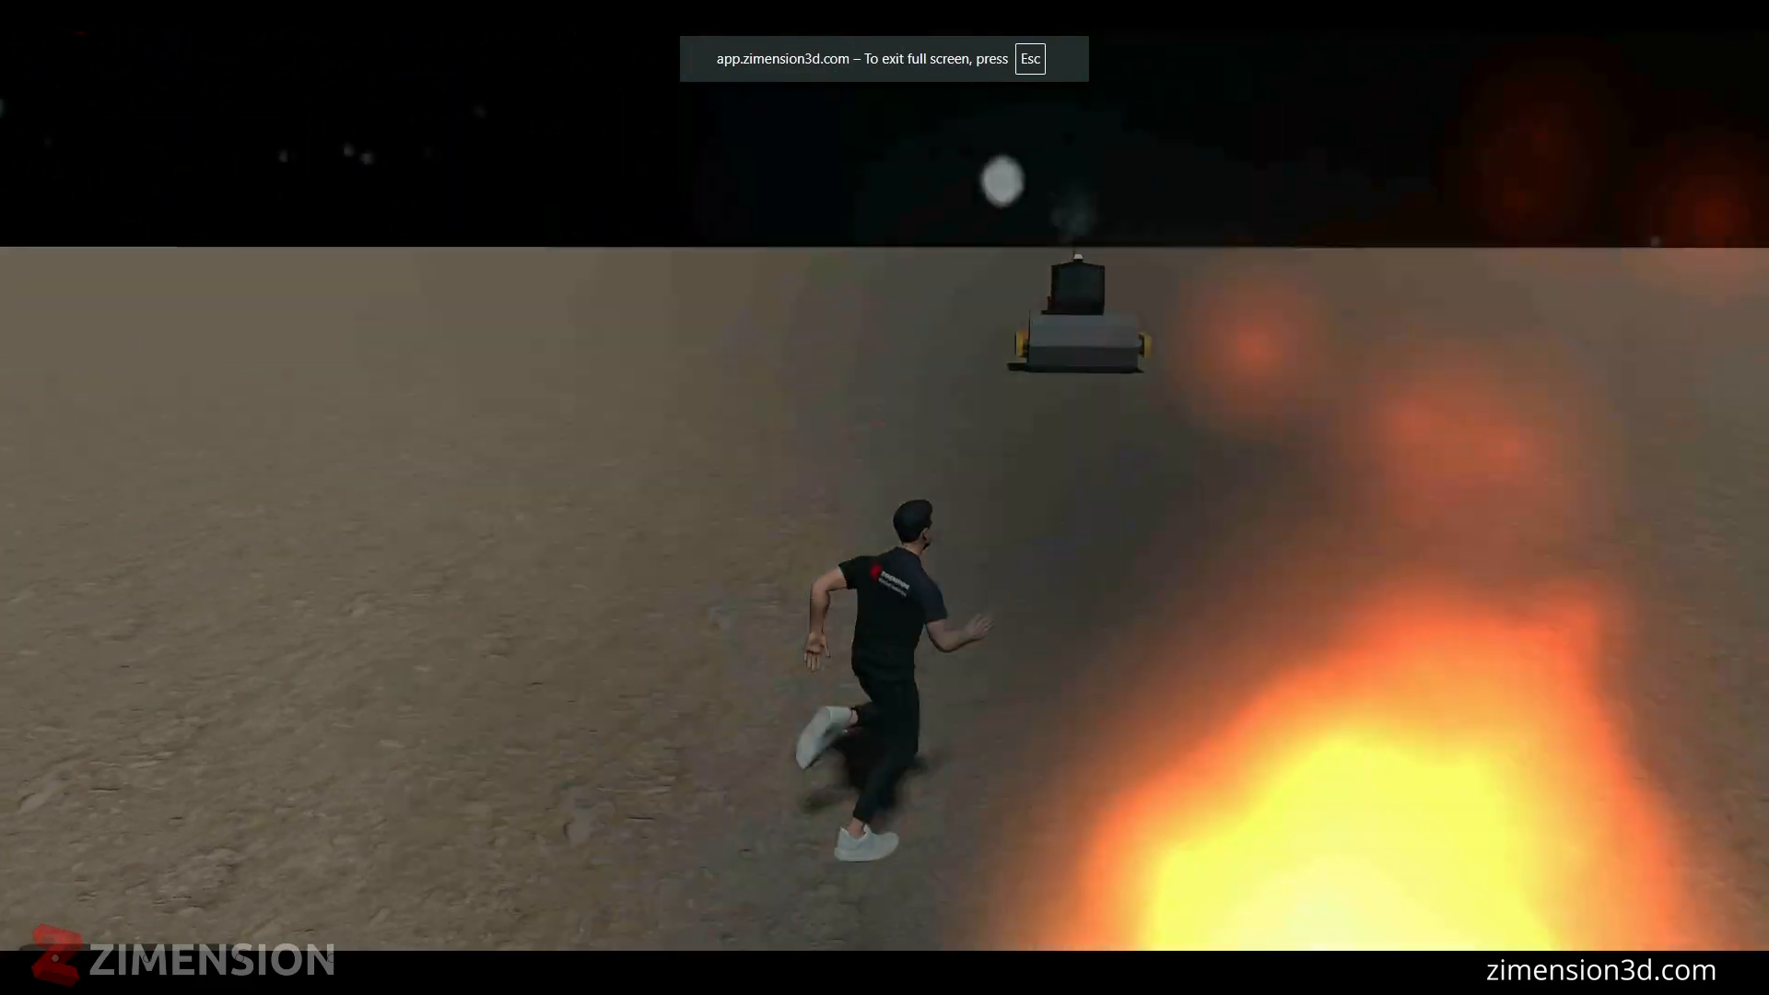
pyautogui.press('w')
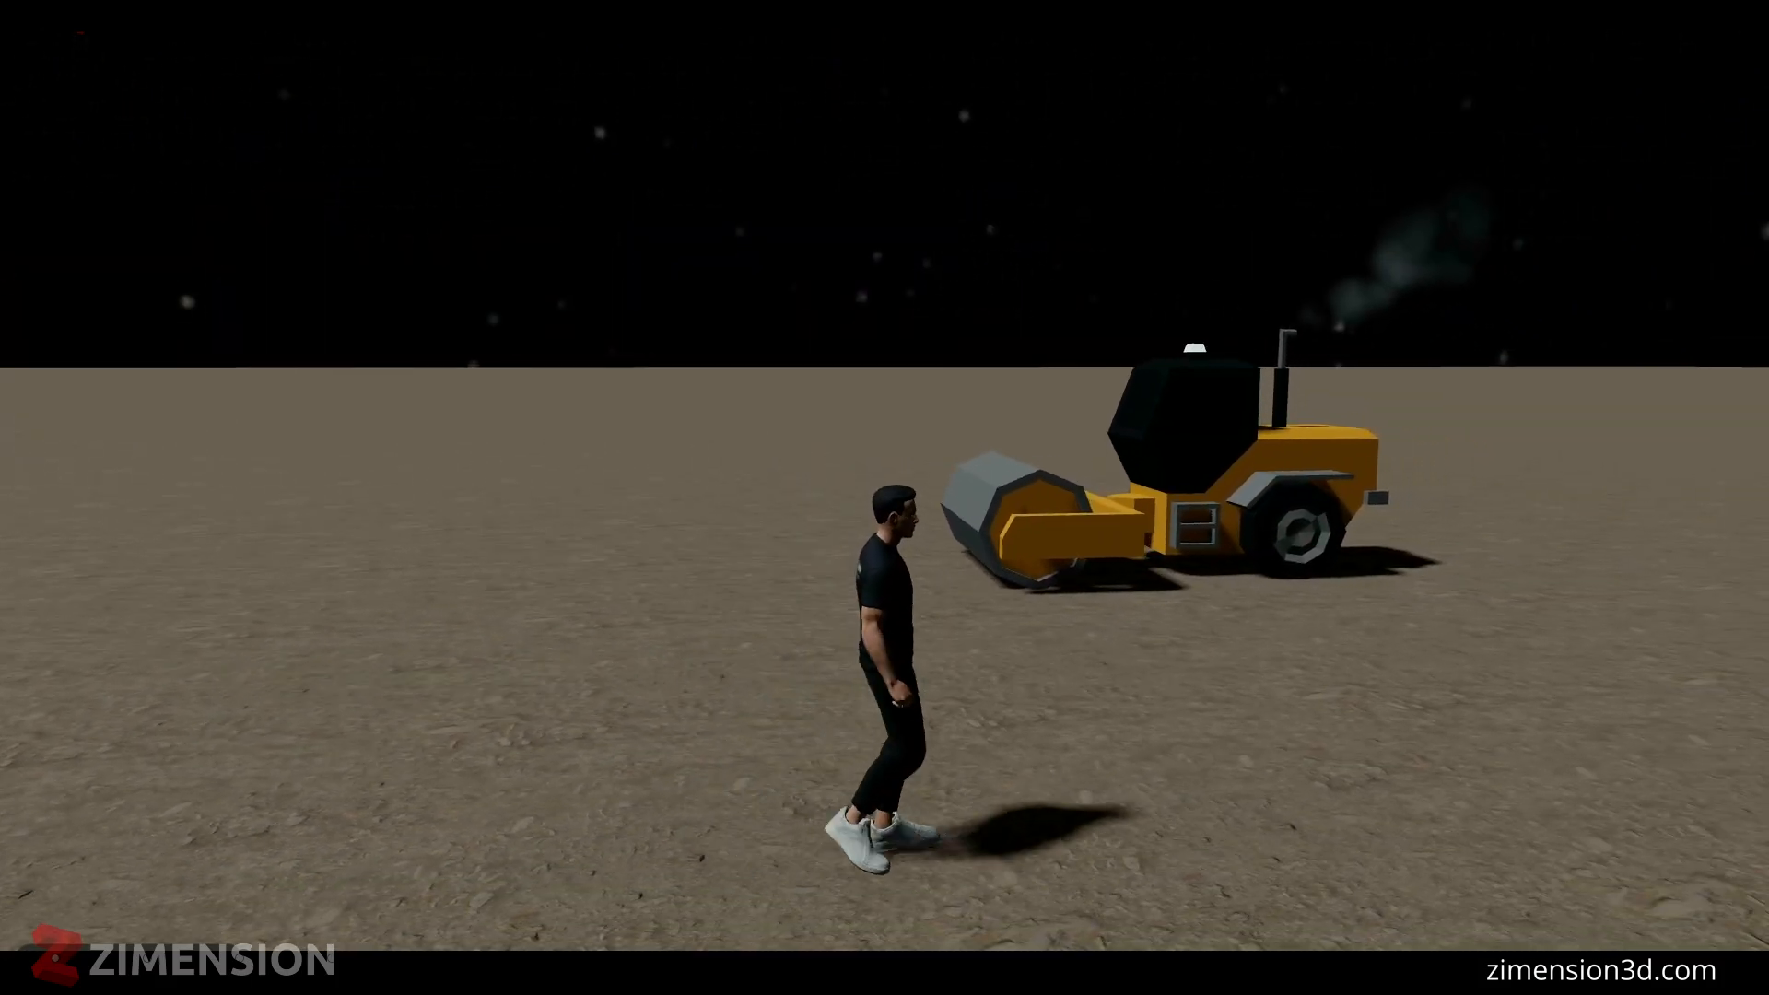
pyautogui.press('Escape')
pyautogui.click(875, 493)
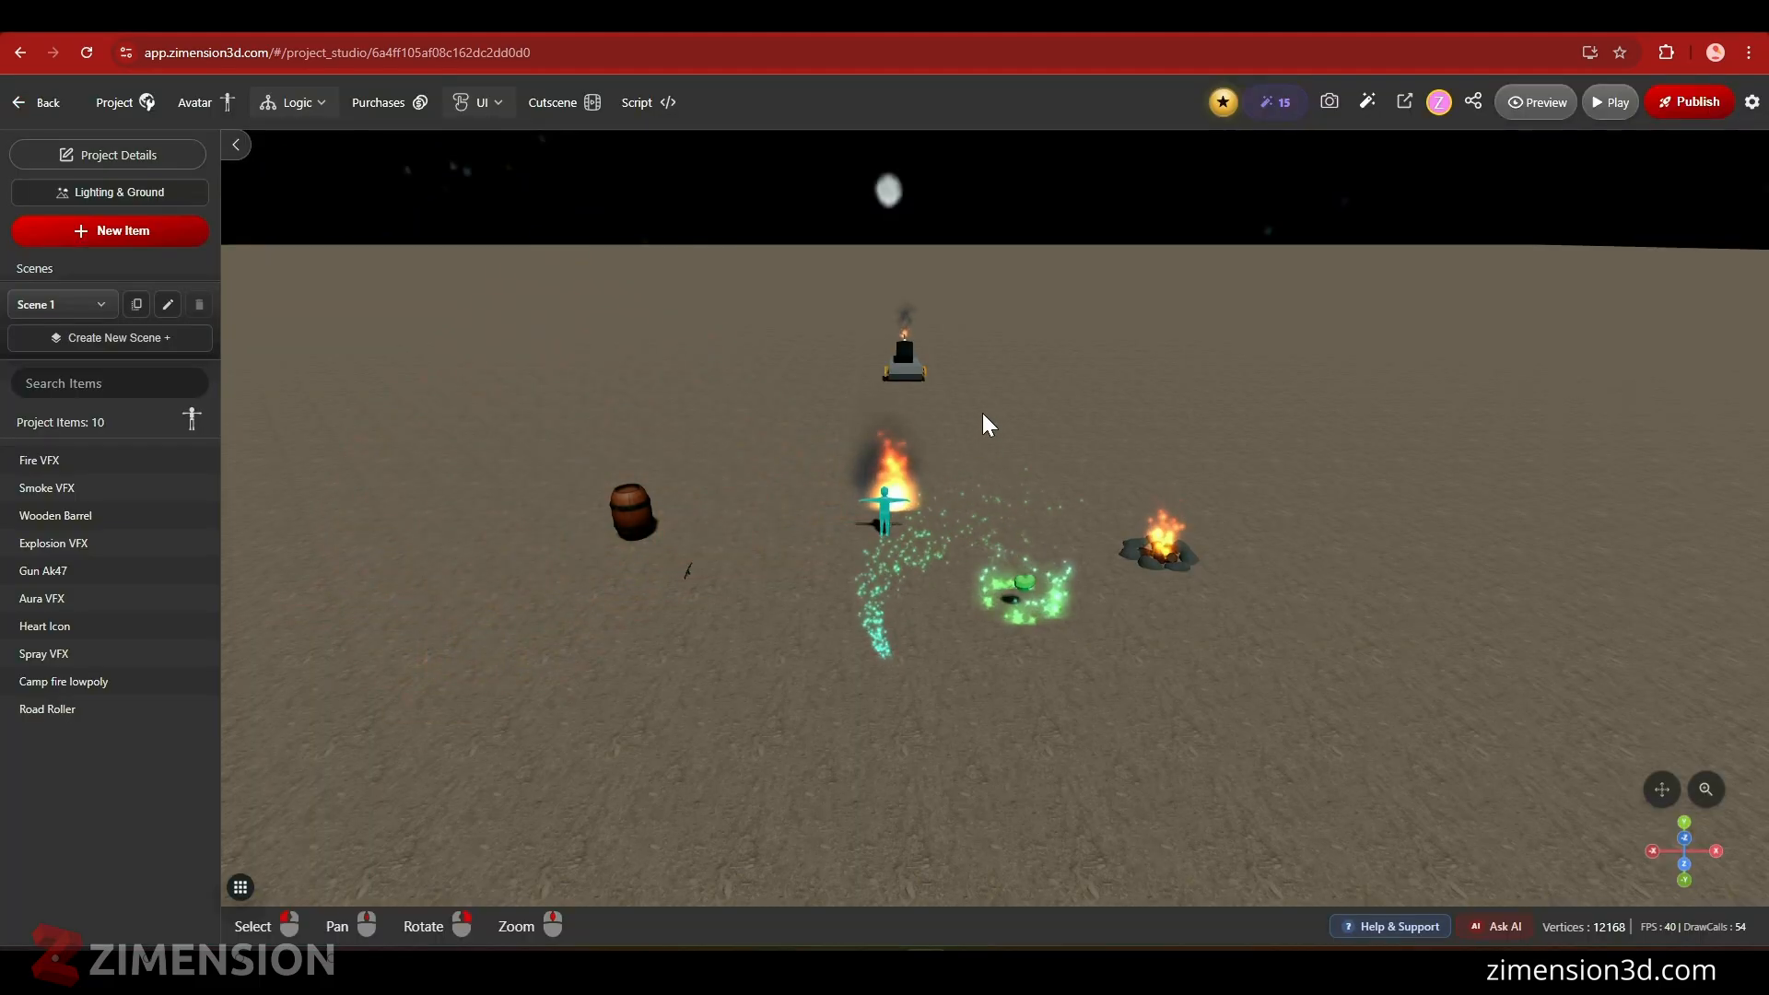
# - Select the road roller and check the play trigger of its attached Smoke VFX
pyautogui.moveTo(983, 412); pyautogui.dragTo(719, 573, button='right')
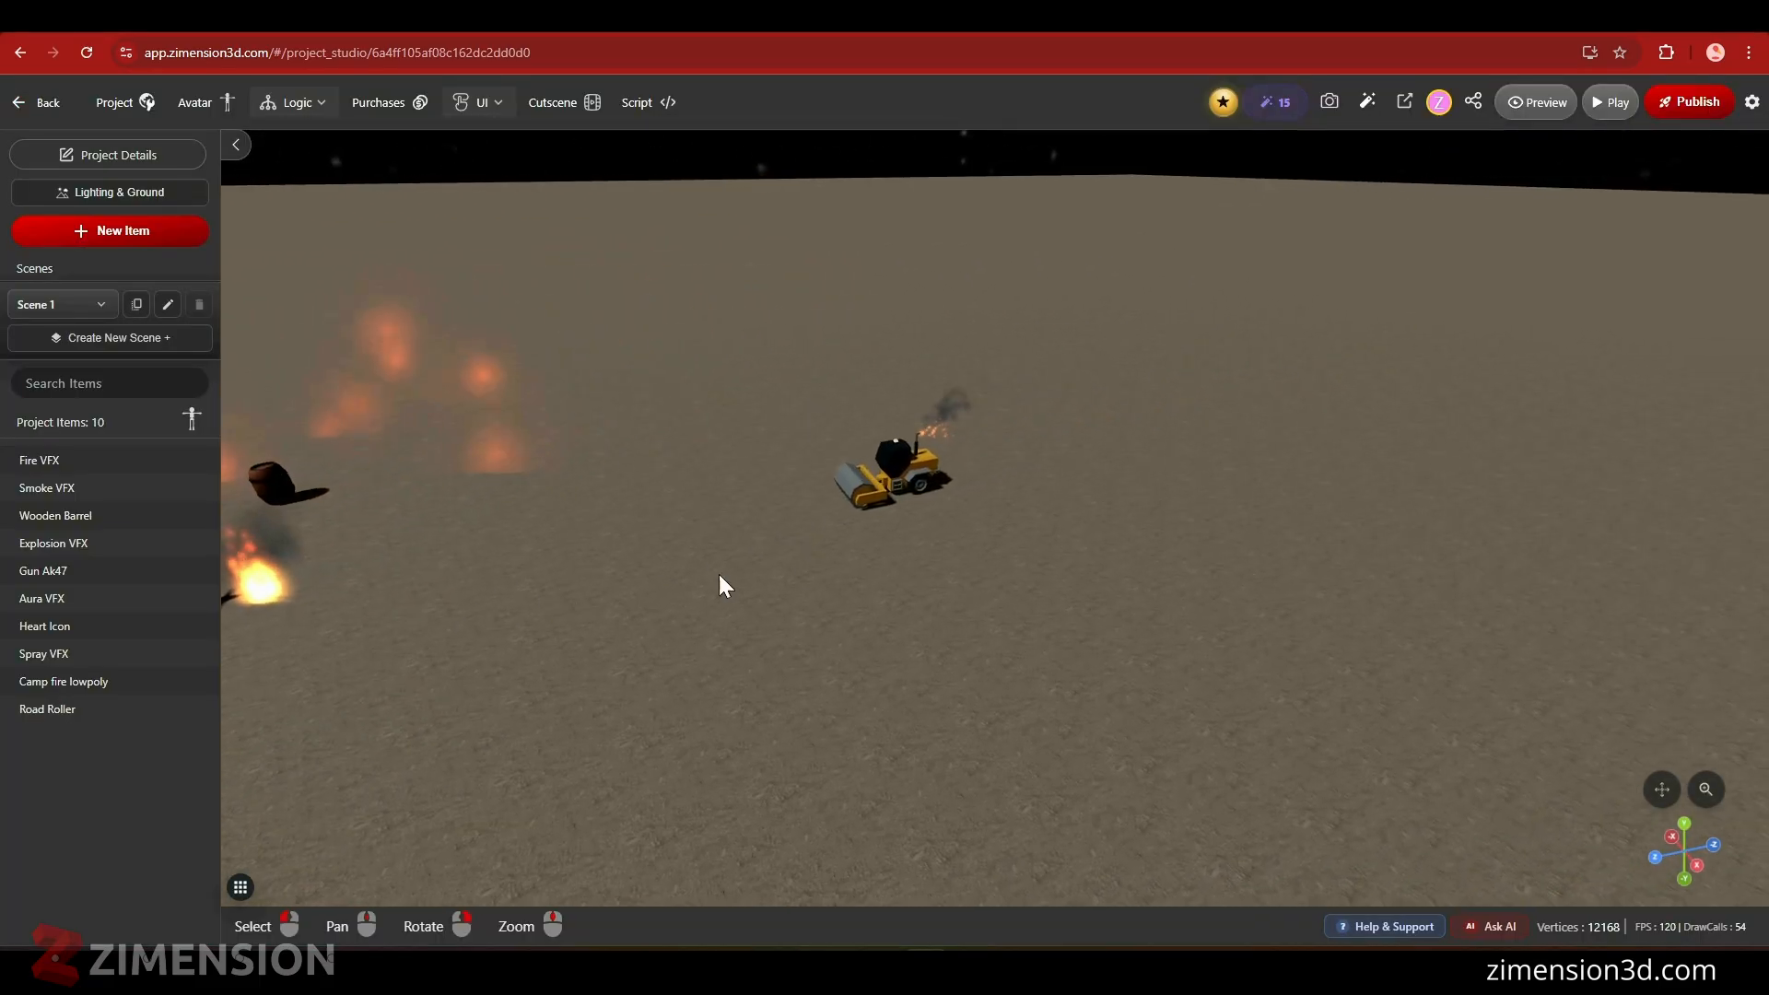
pyautogui.click(892, 456)
pyautogui.scroll(-10, 1557, 630)
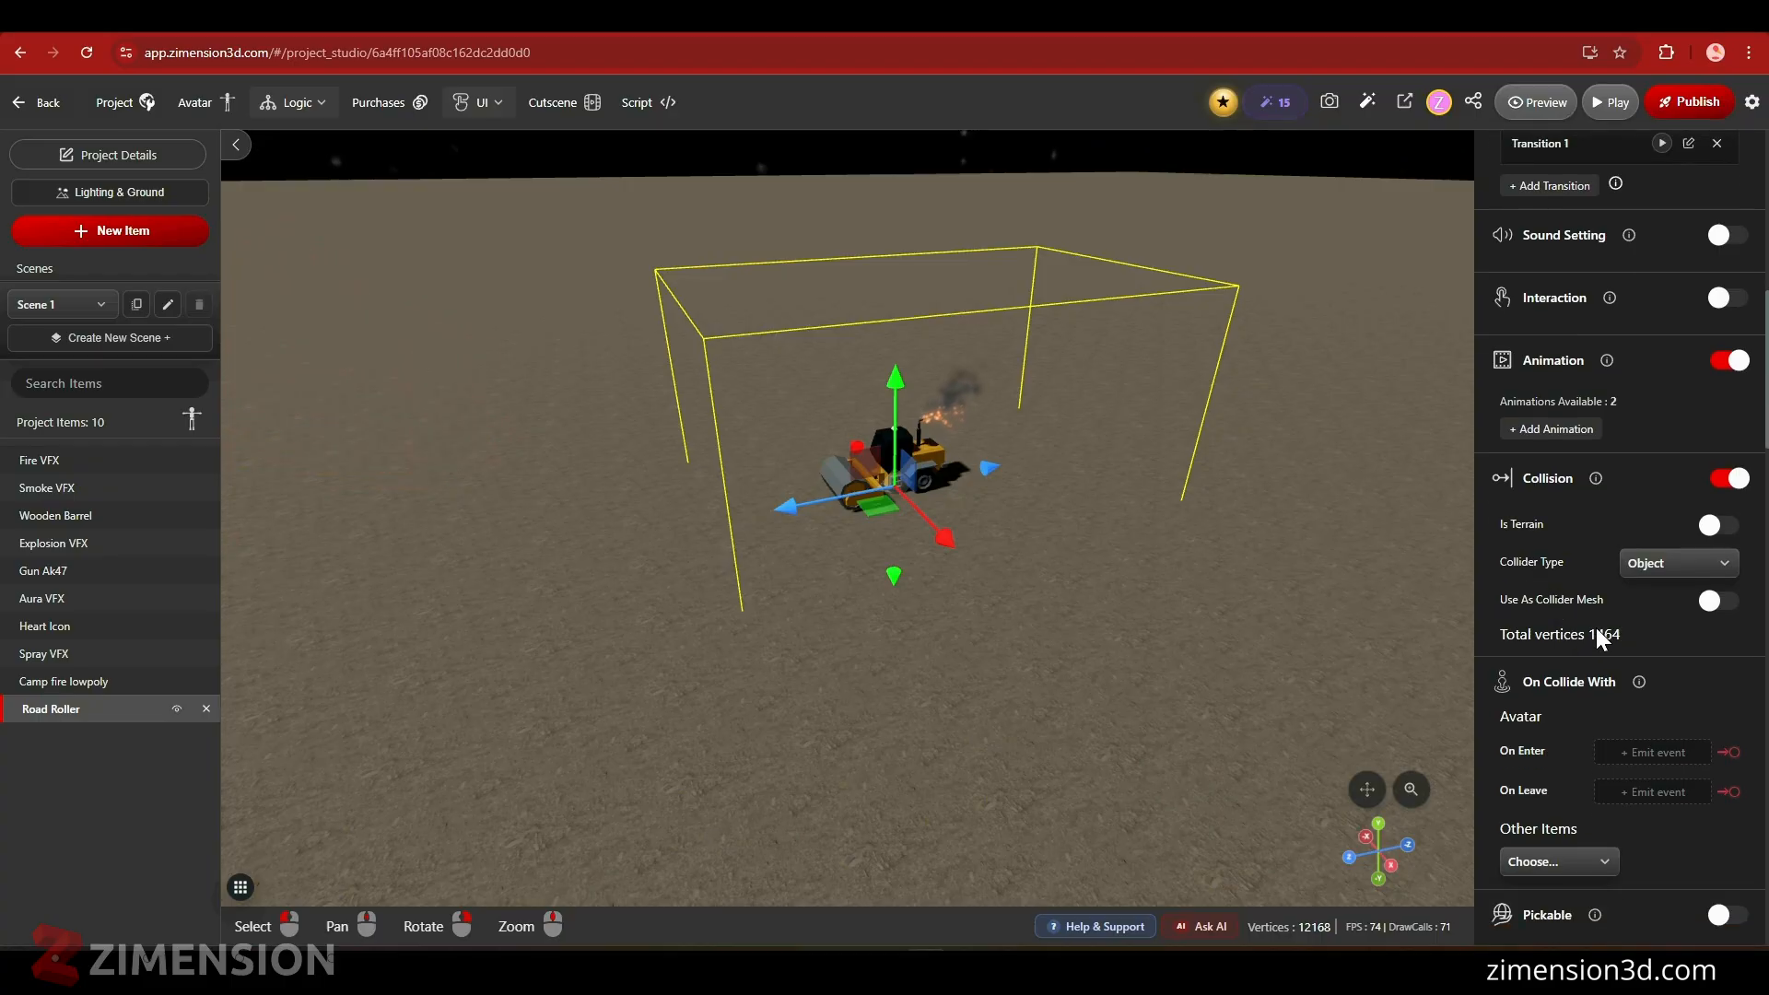
pyautogui.scroll(-15, 1597, 632)
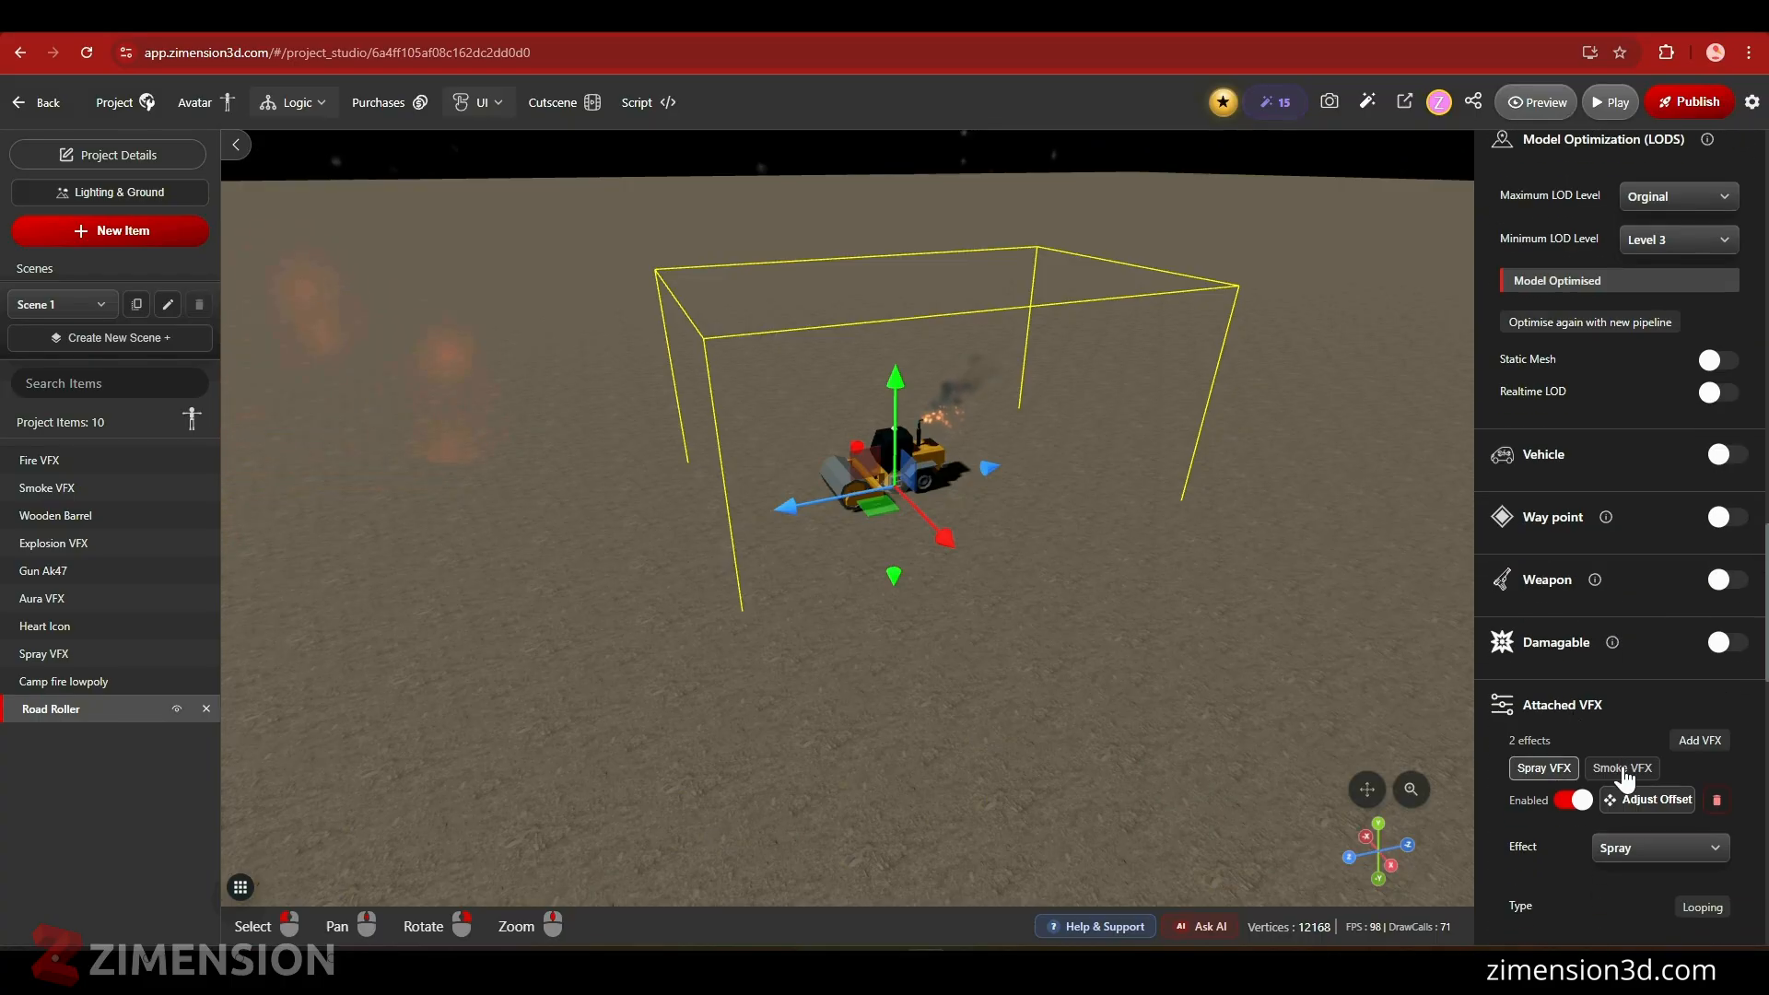
pyautogui.scroll(-2, 1626, 770)
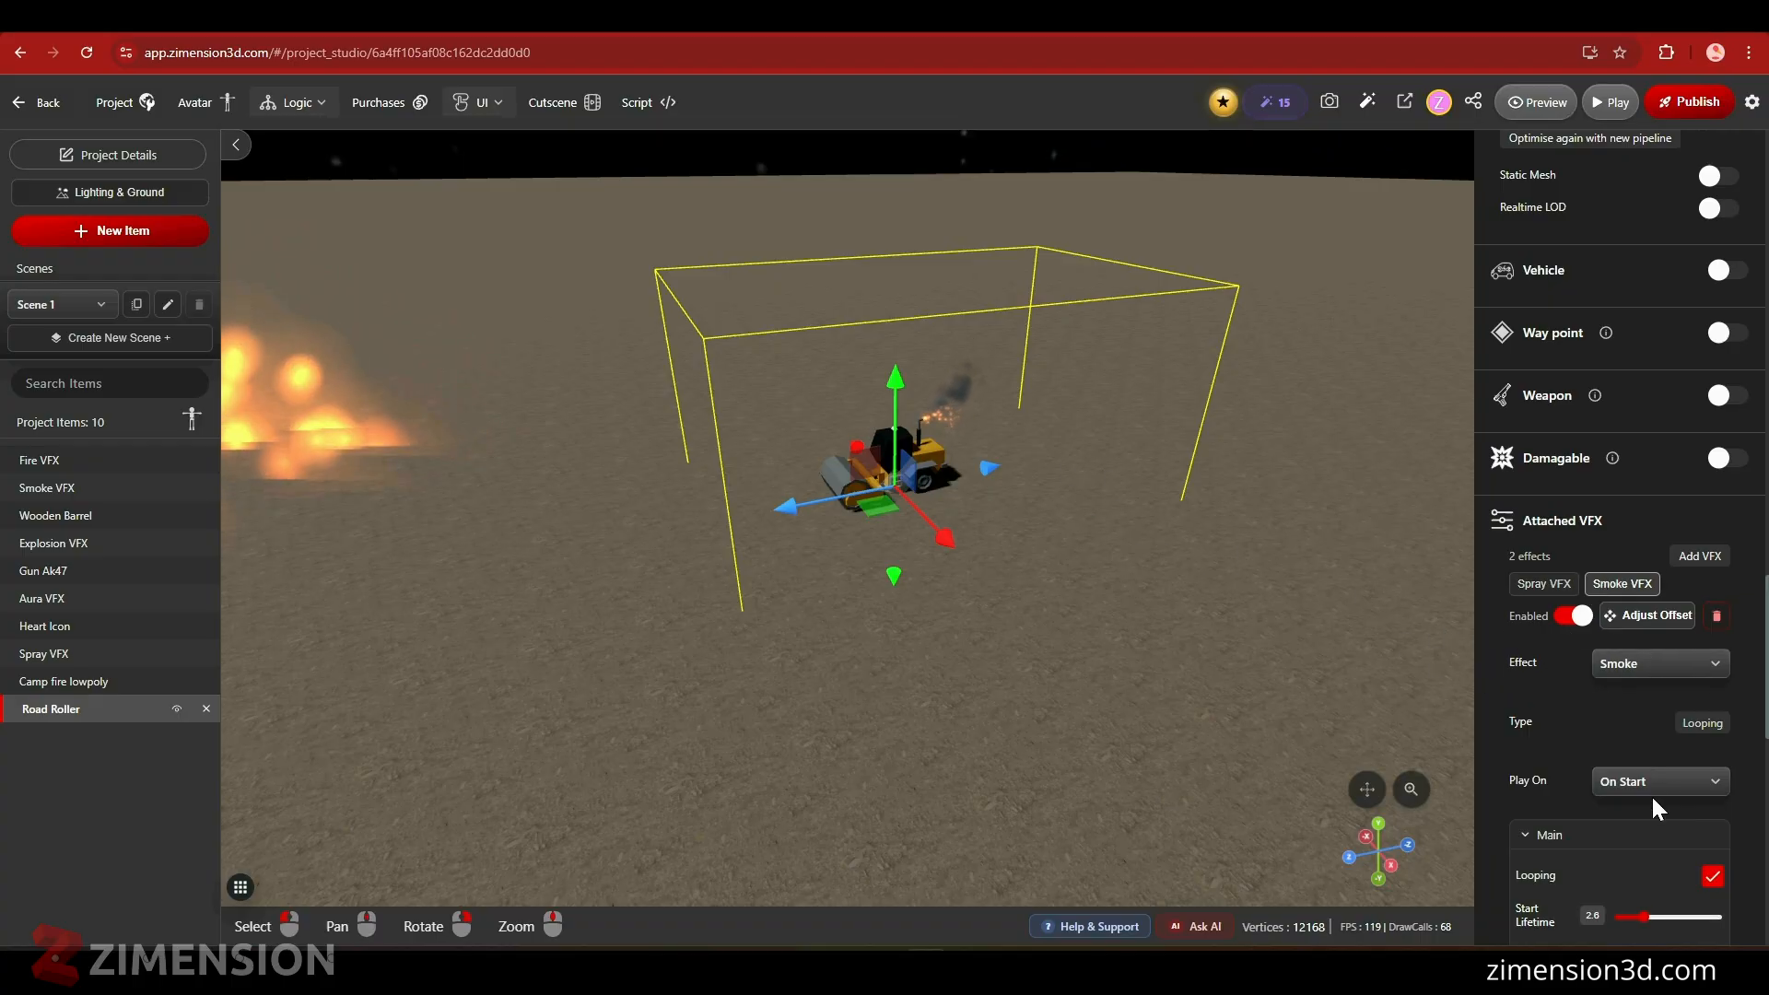
# - Set the road roller's Transition 1 to play On Start
pyautogui.scroll(5, 1065, 533)
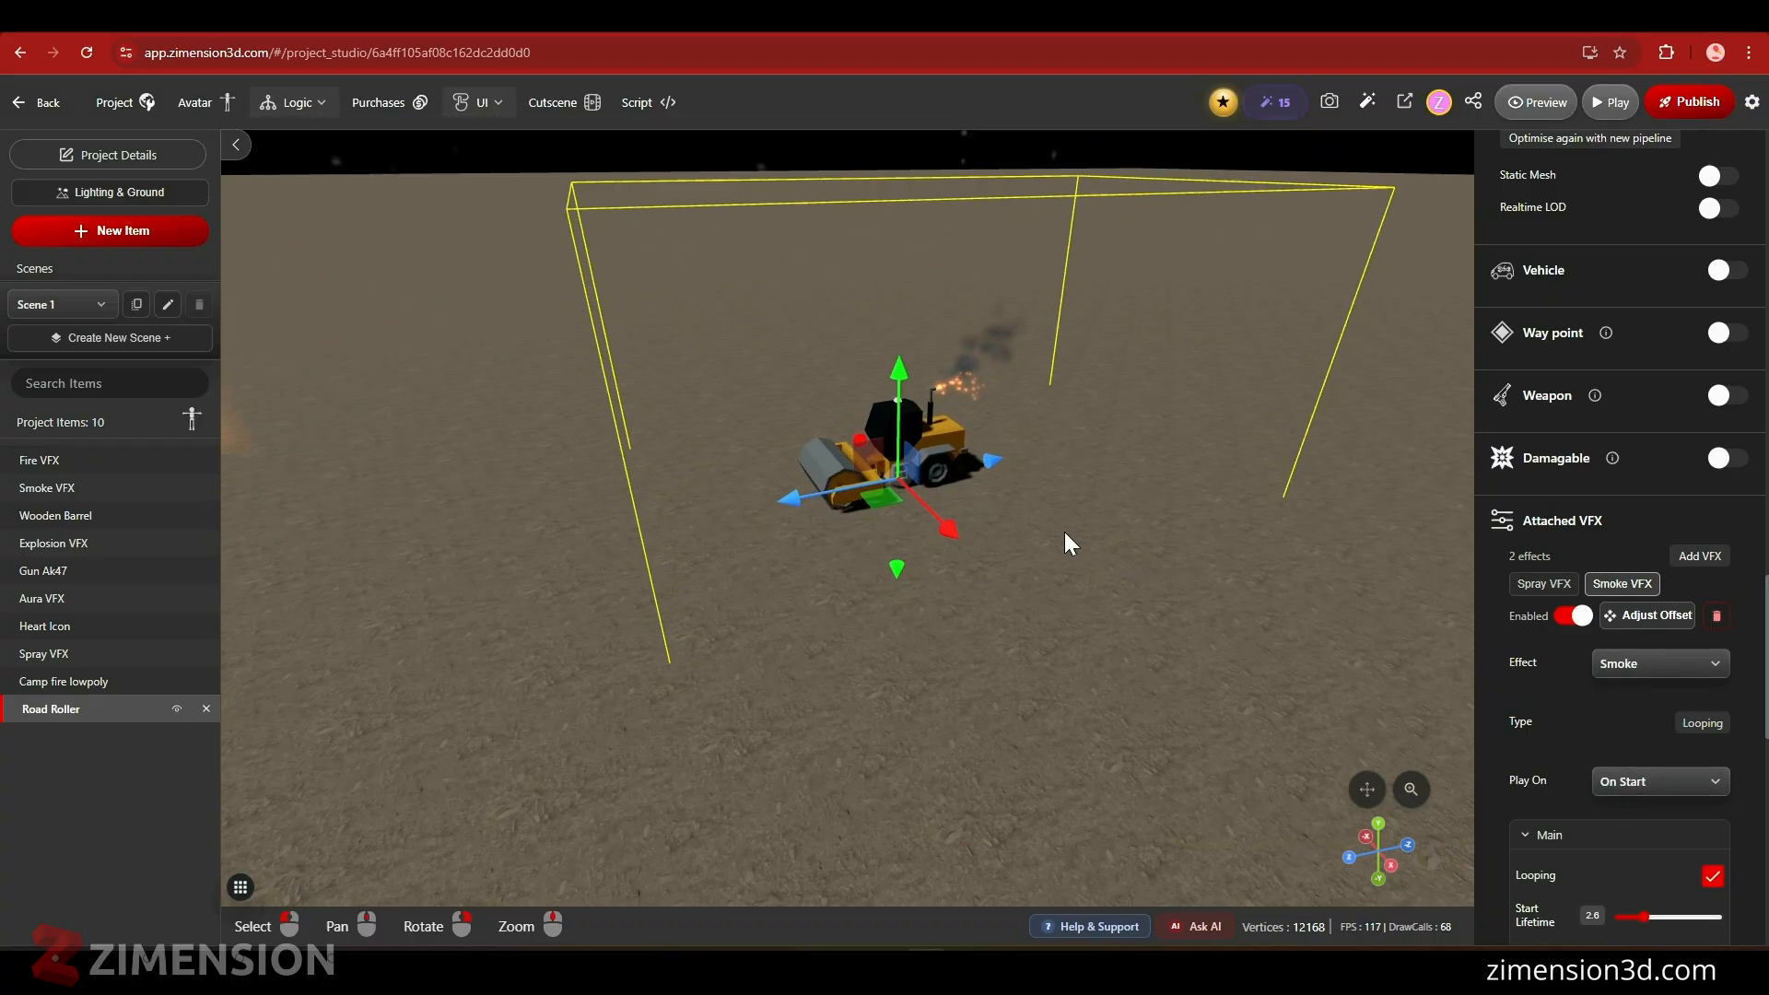
pyautogui.scroll(15, 1567, 431)
pyautogui.scroll(6, 1673, 544)
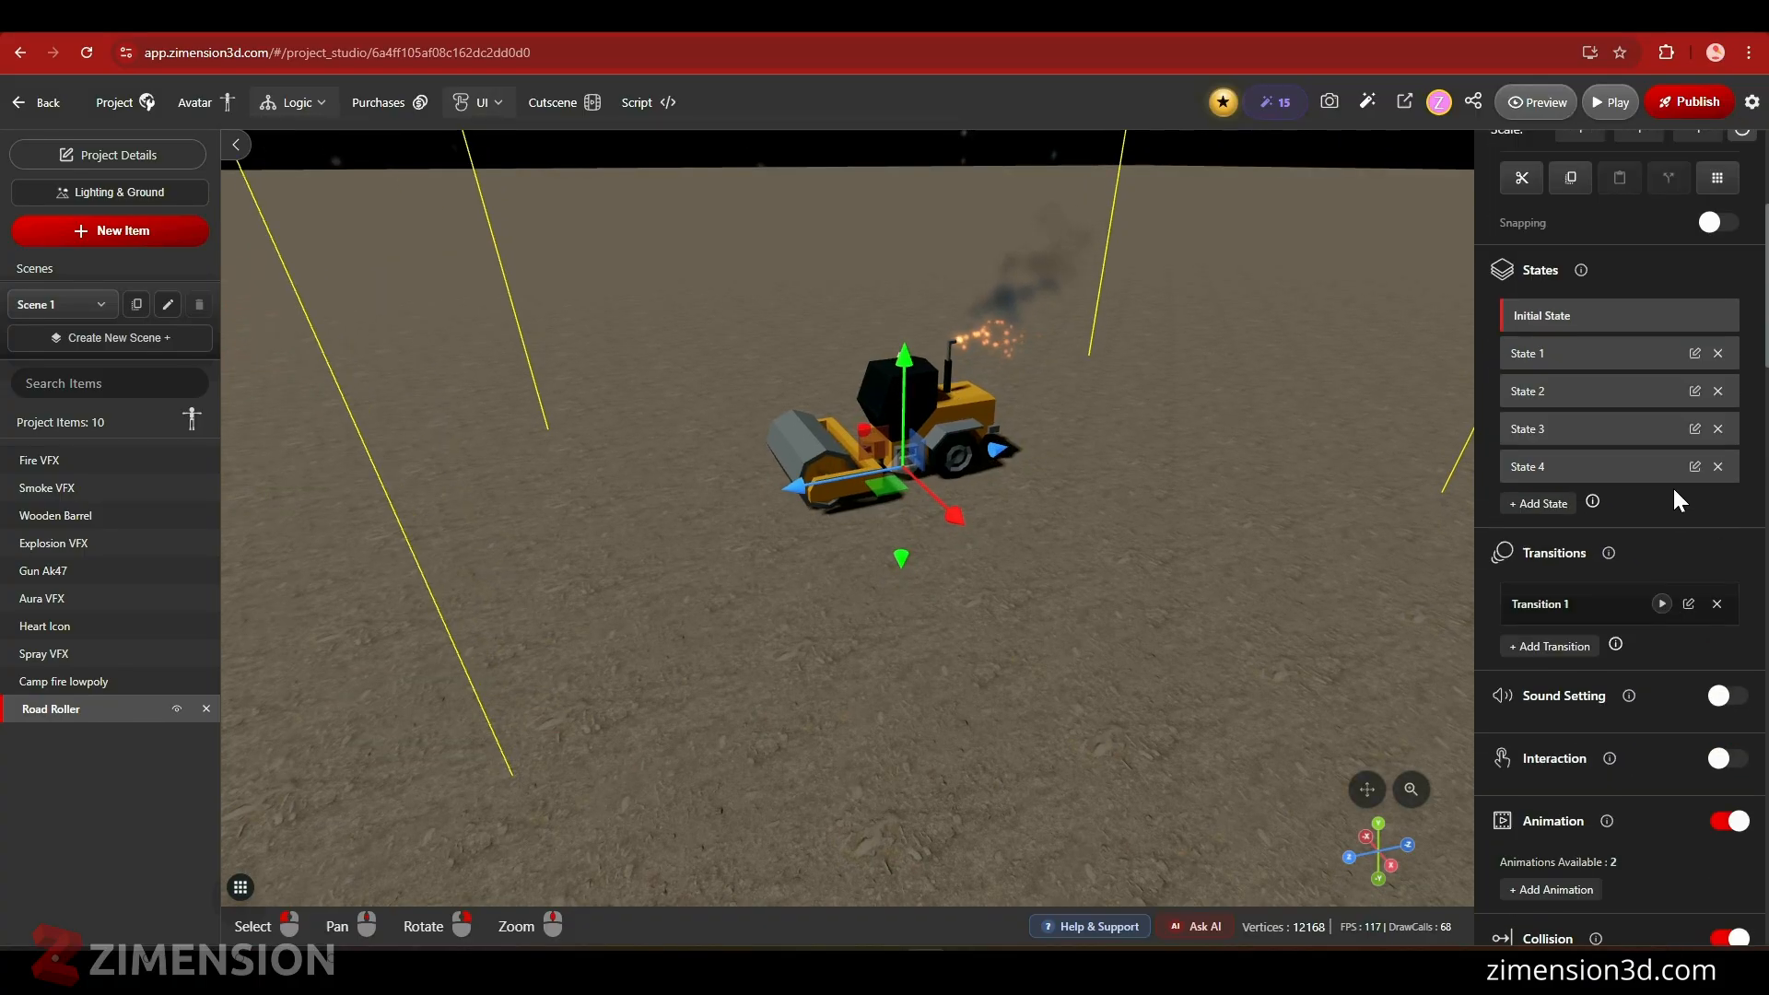
pyautogui.click(1561, 607)
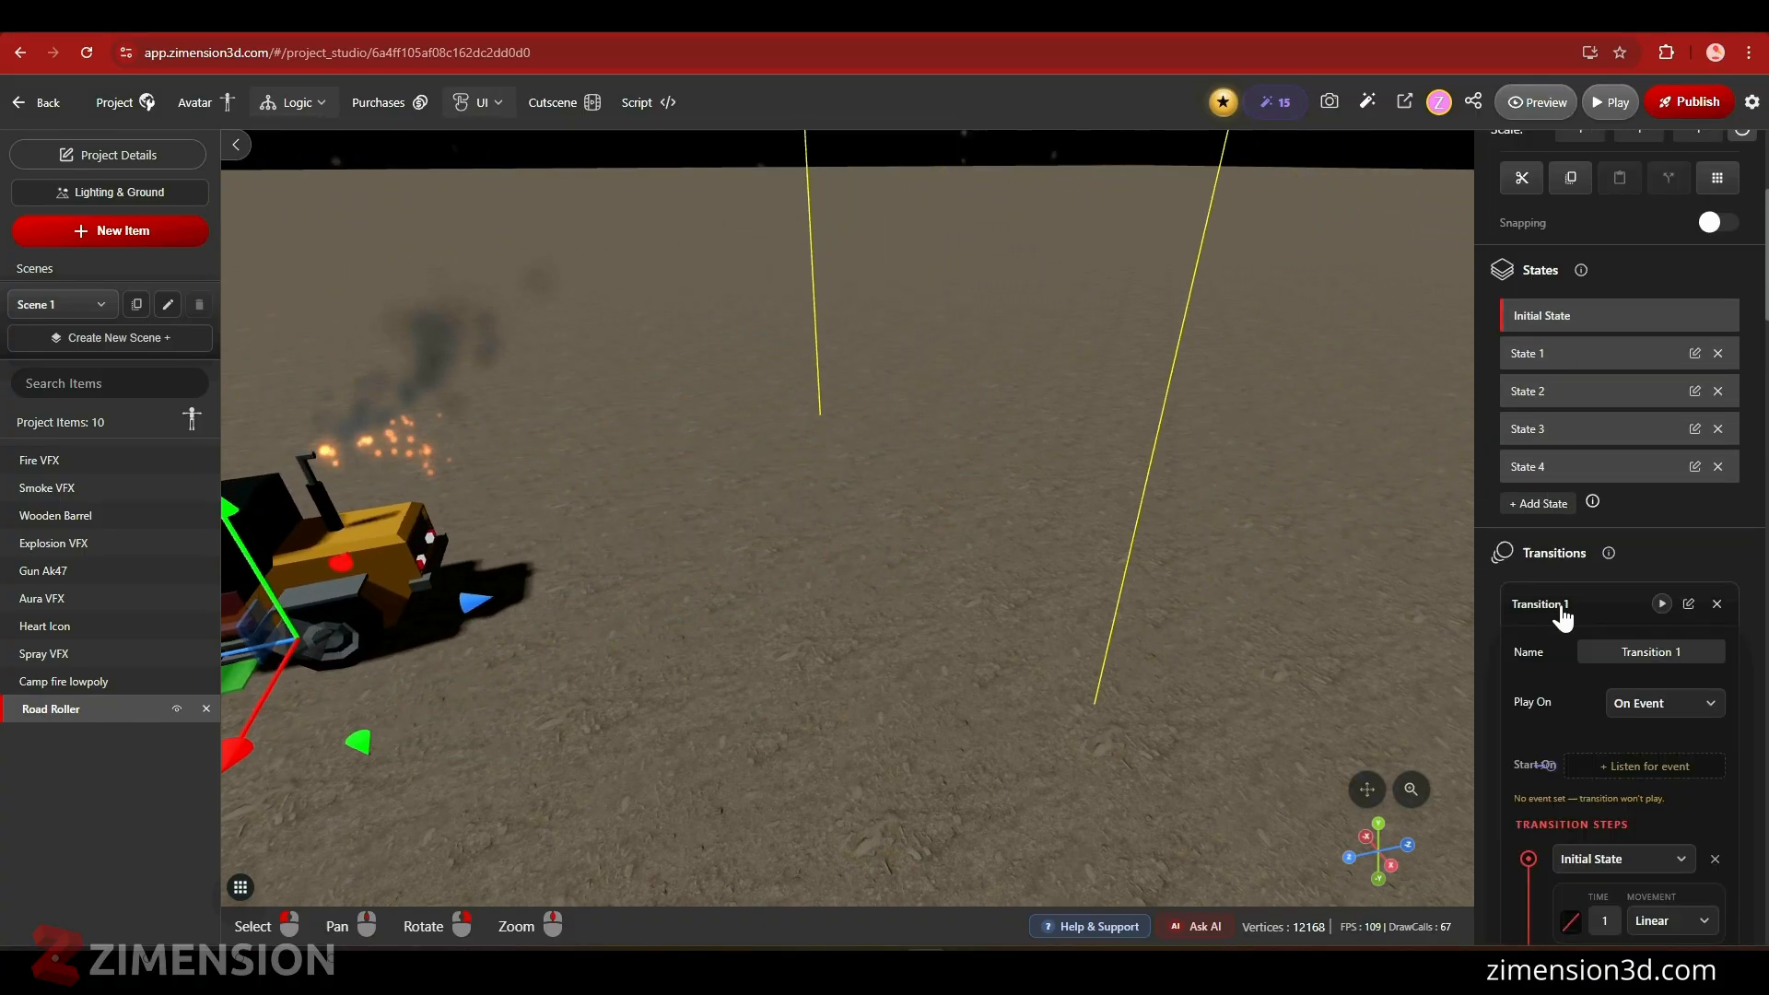
pyautogui.click(1675, 712)
pyautogui.click(1631, 730)
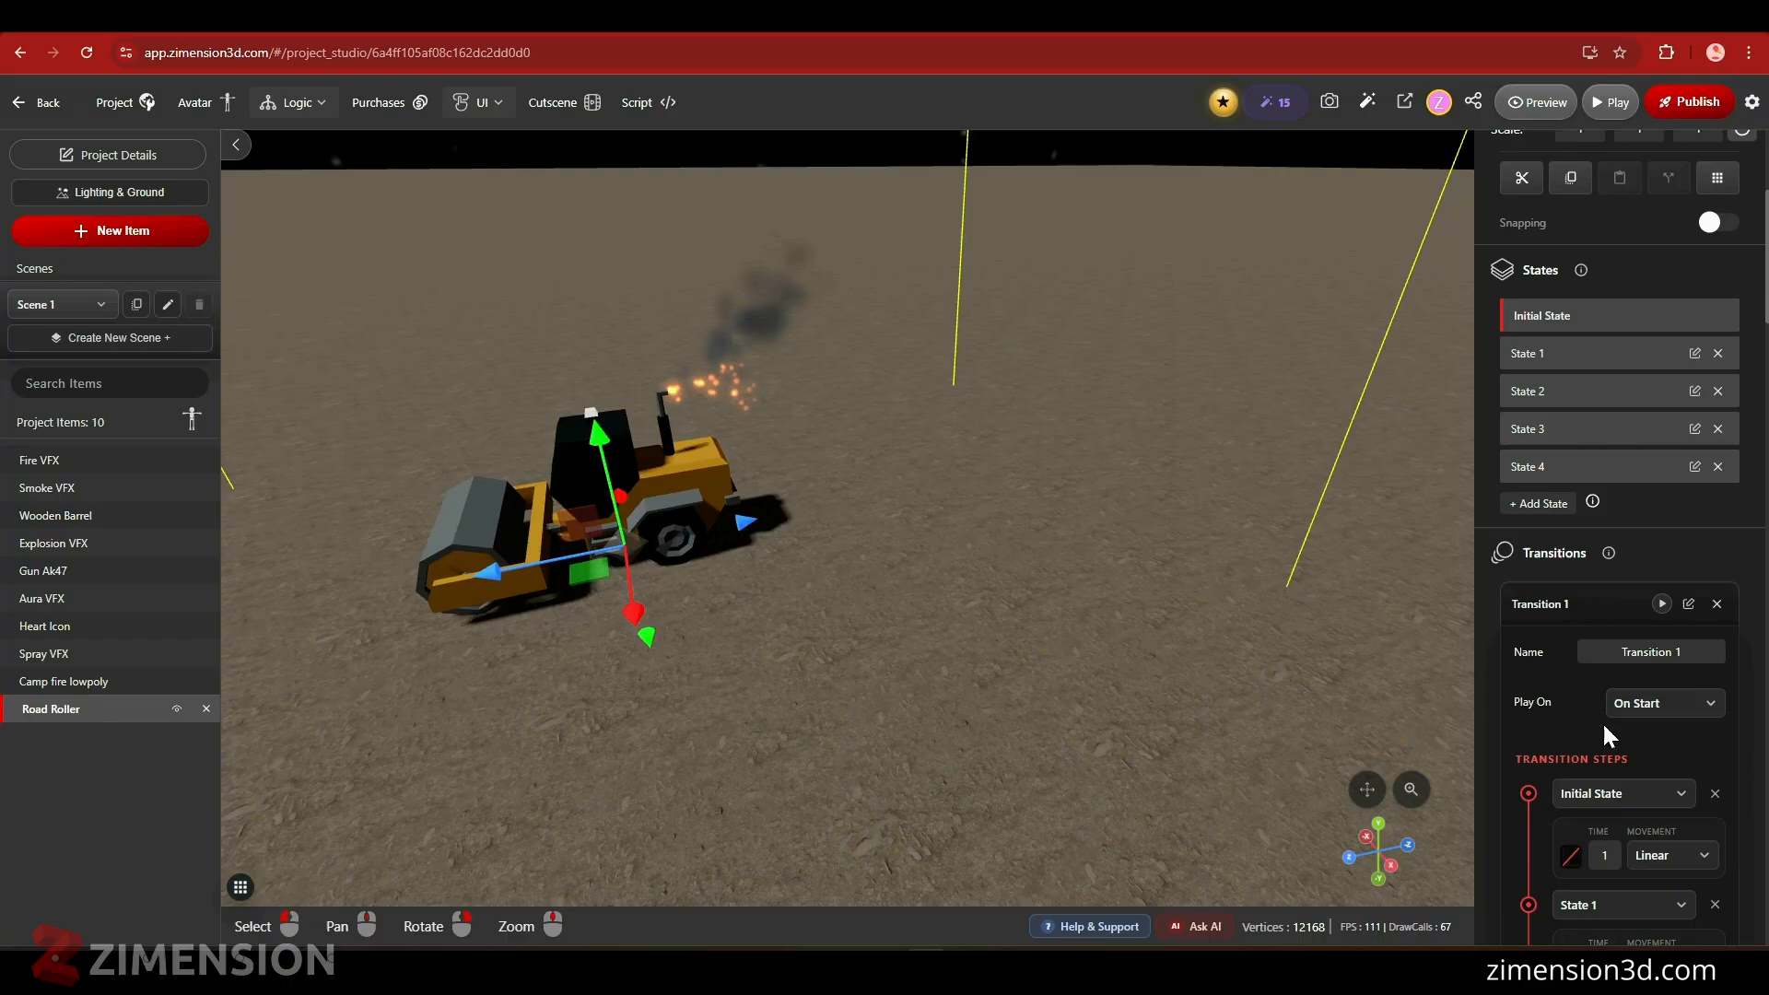
# - Play the project again and walk the avatar around the road roller to check its movement and exhaust effects
pyautogui.click(1603, 103)
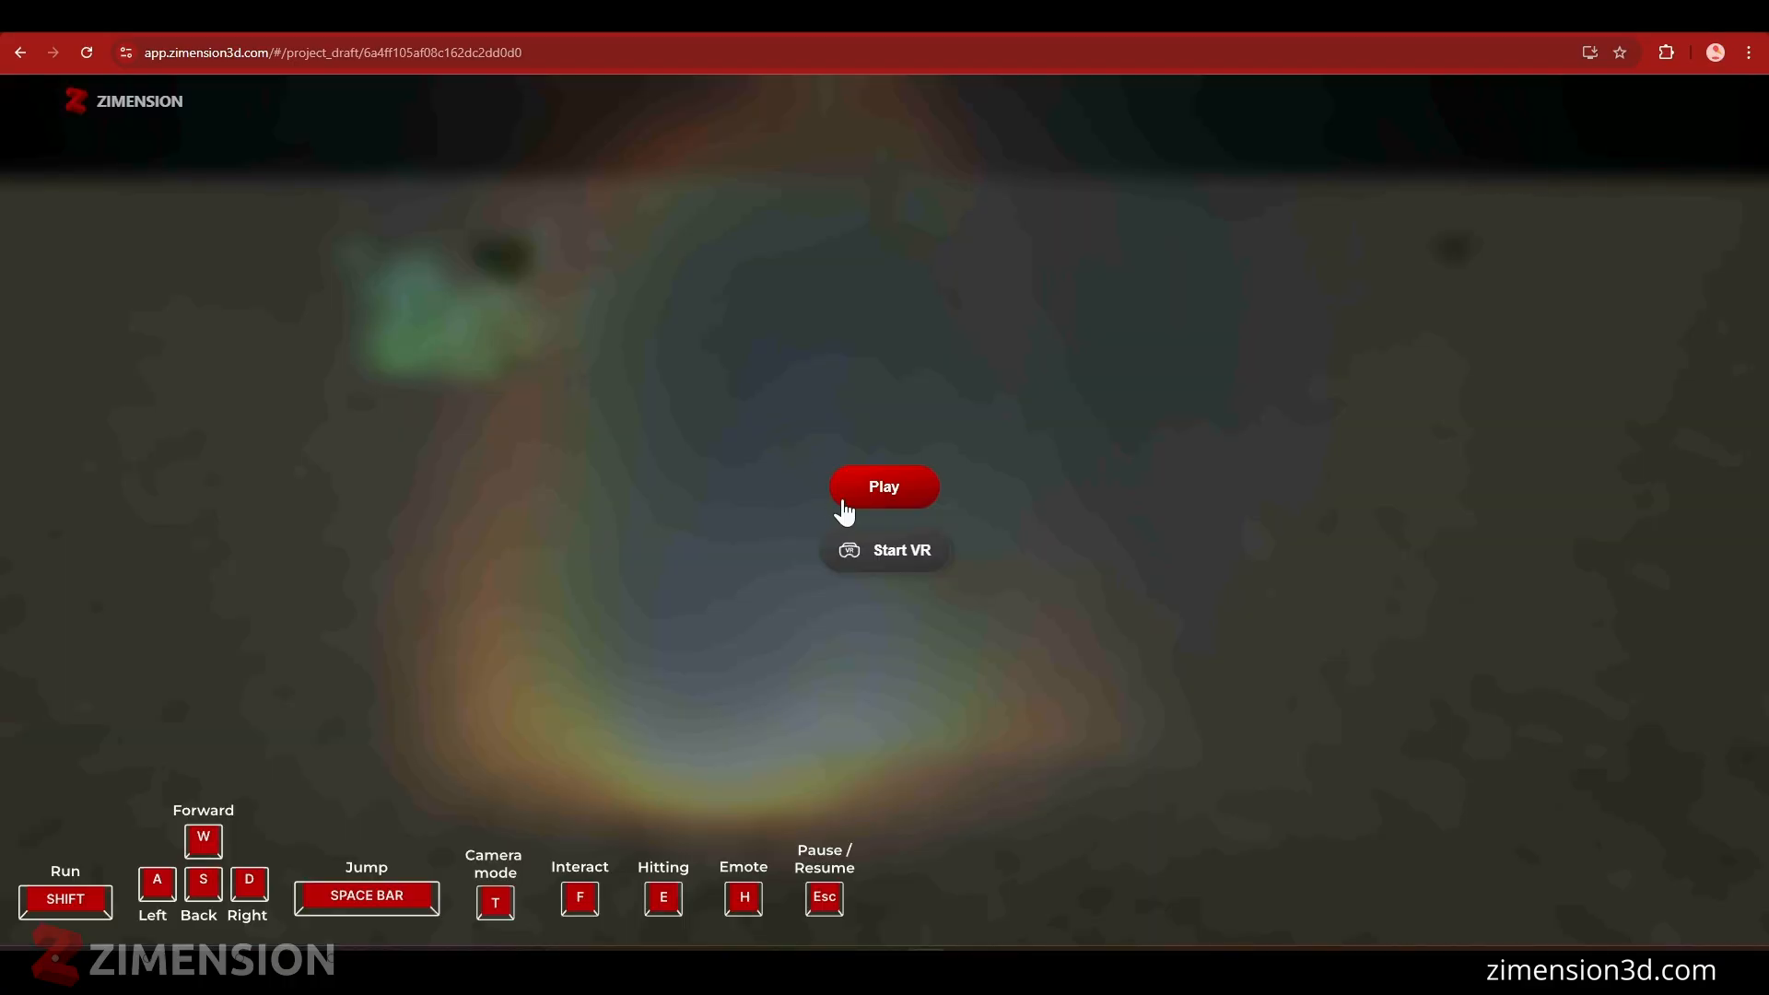
pyautogui.click(839, 502)
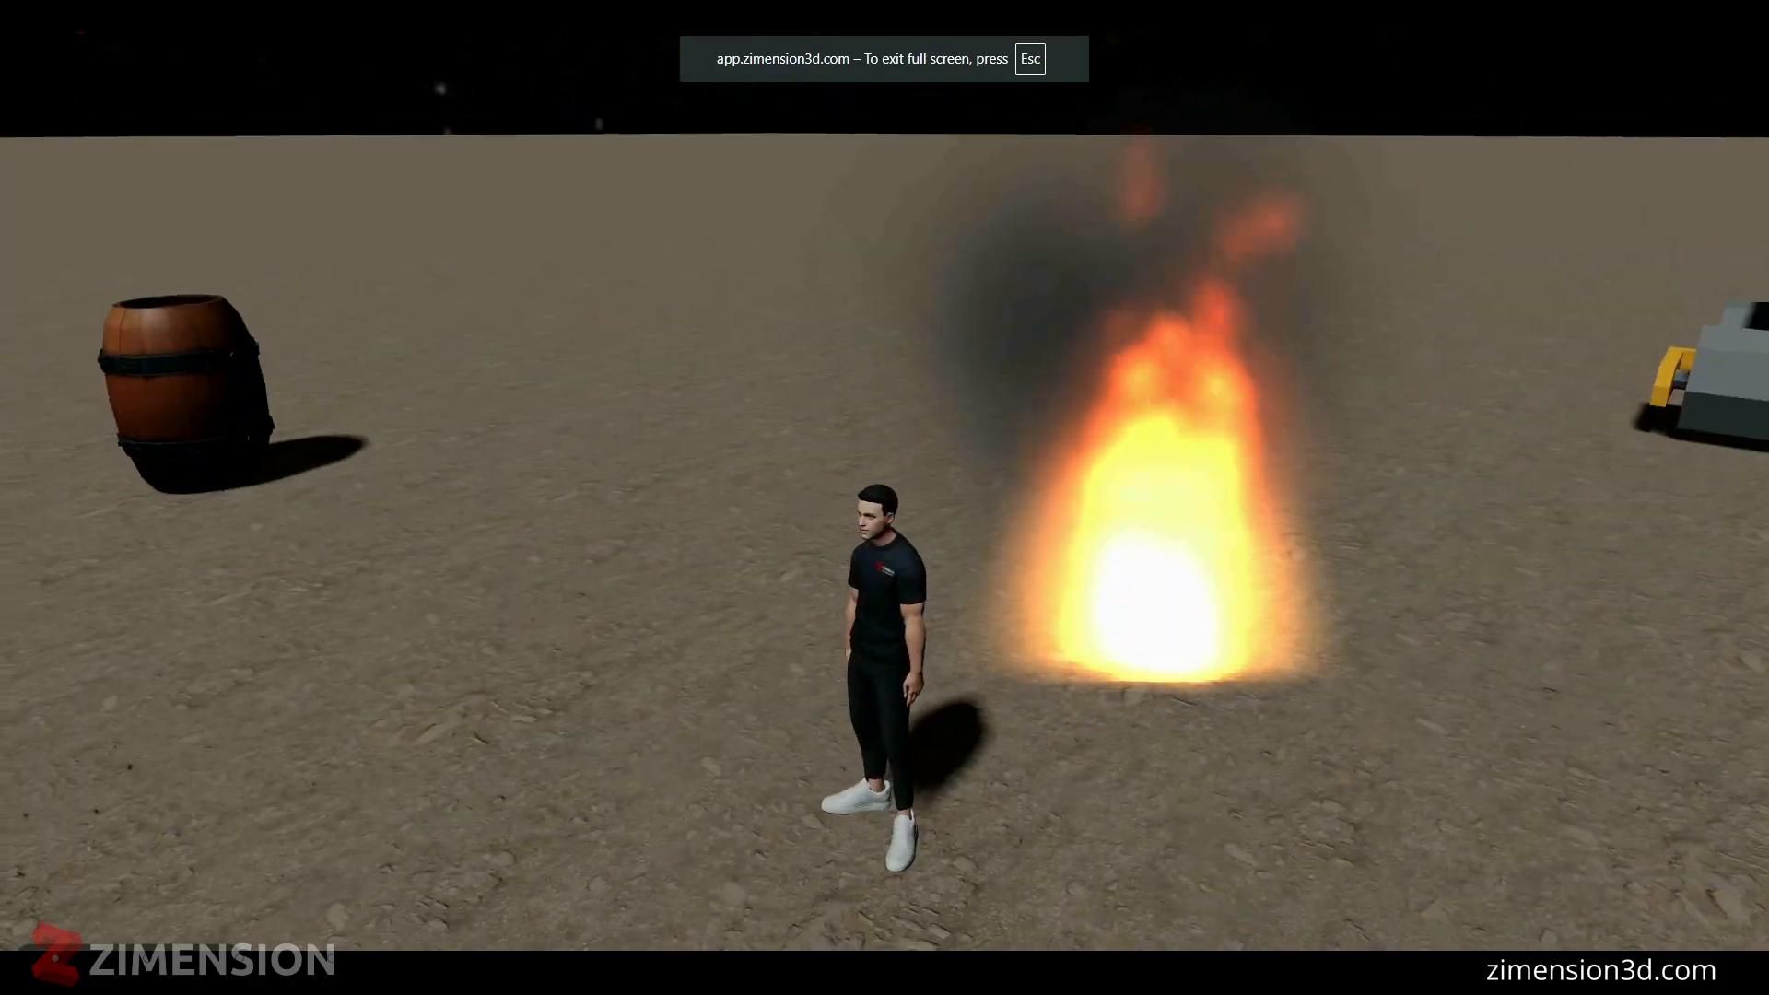
pyautogui.press('w')
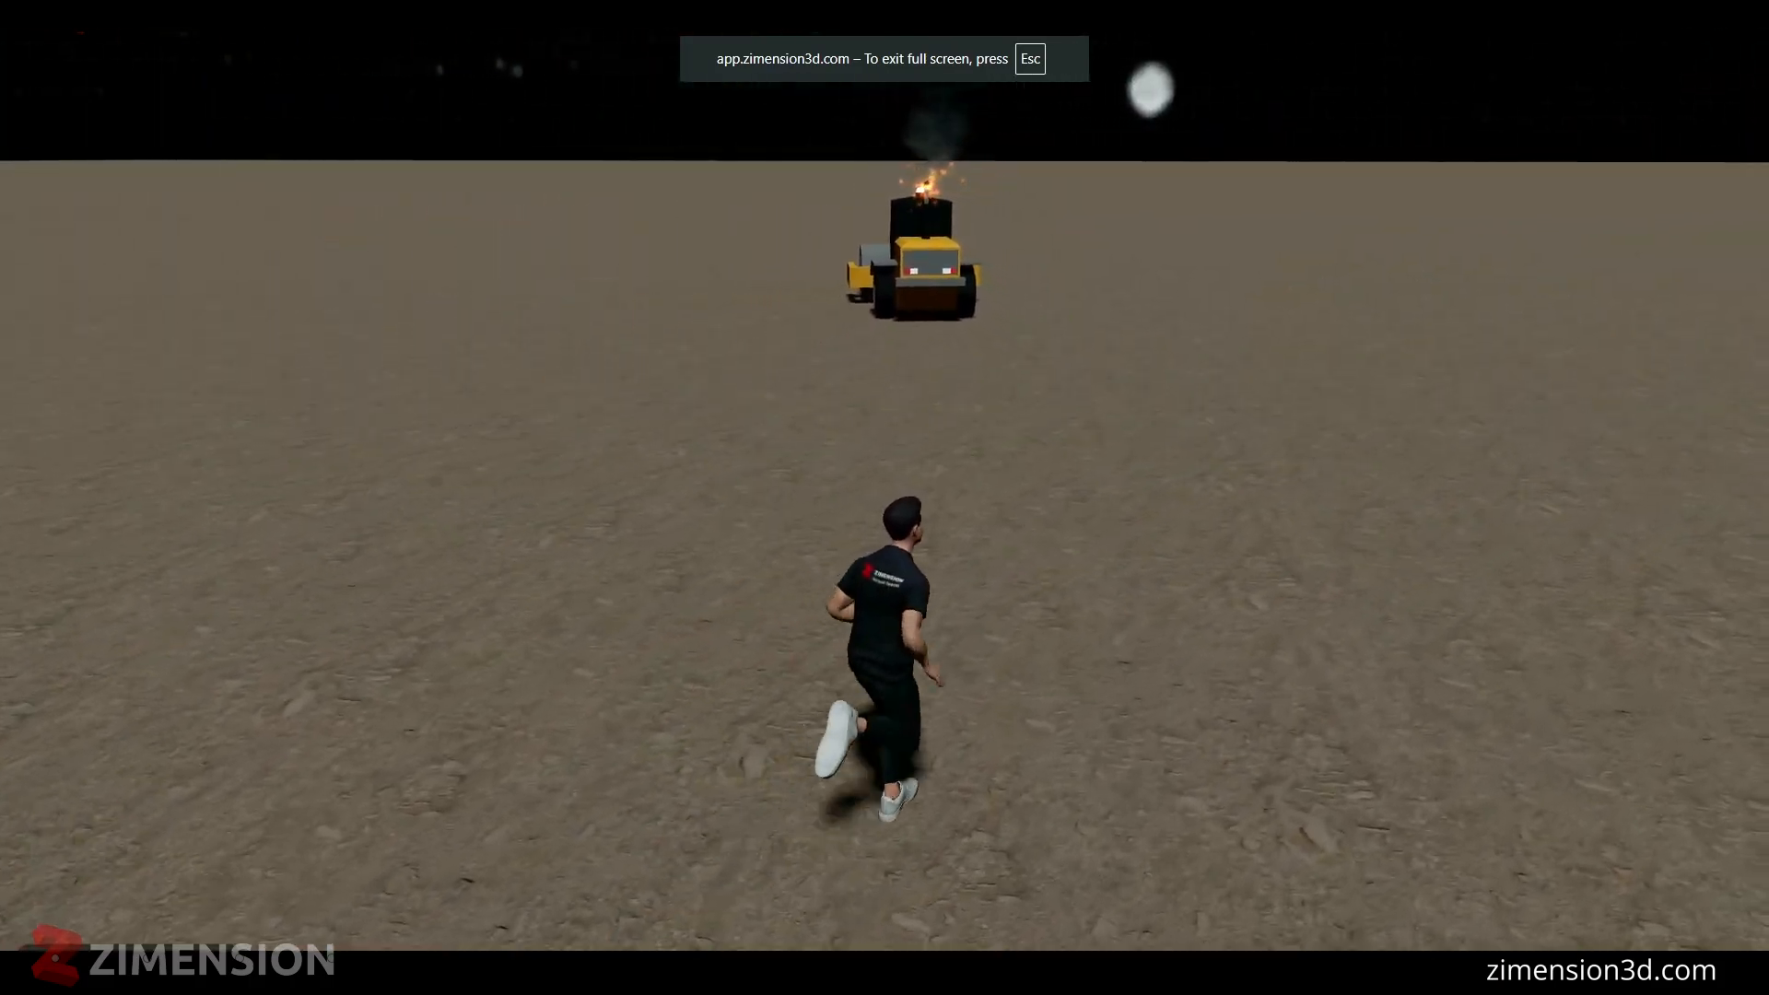
pyautogui.press('a')
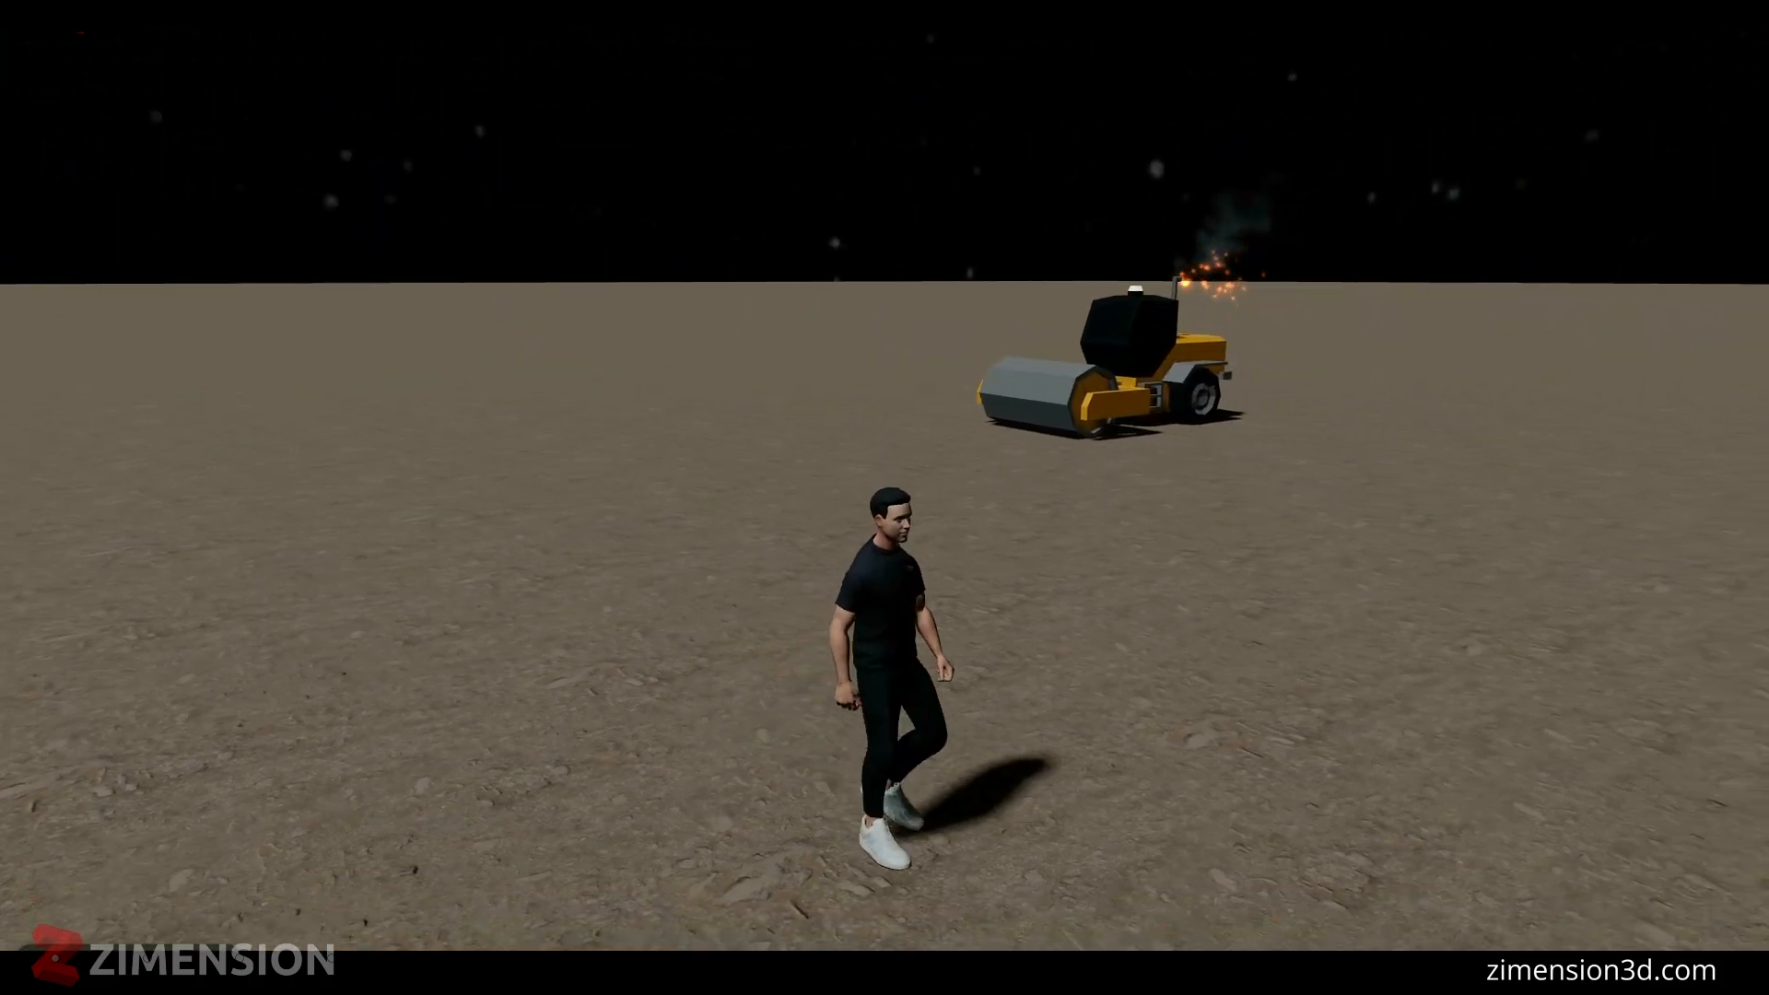
pyautogui.press('d')
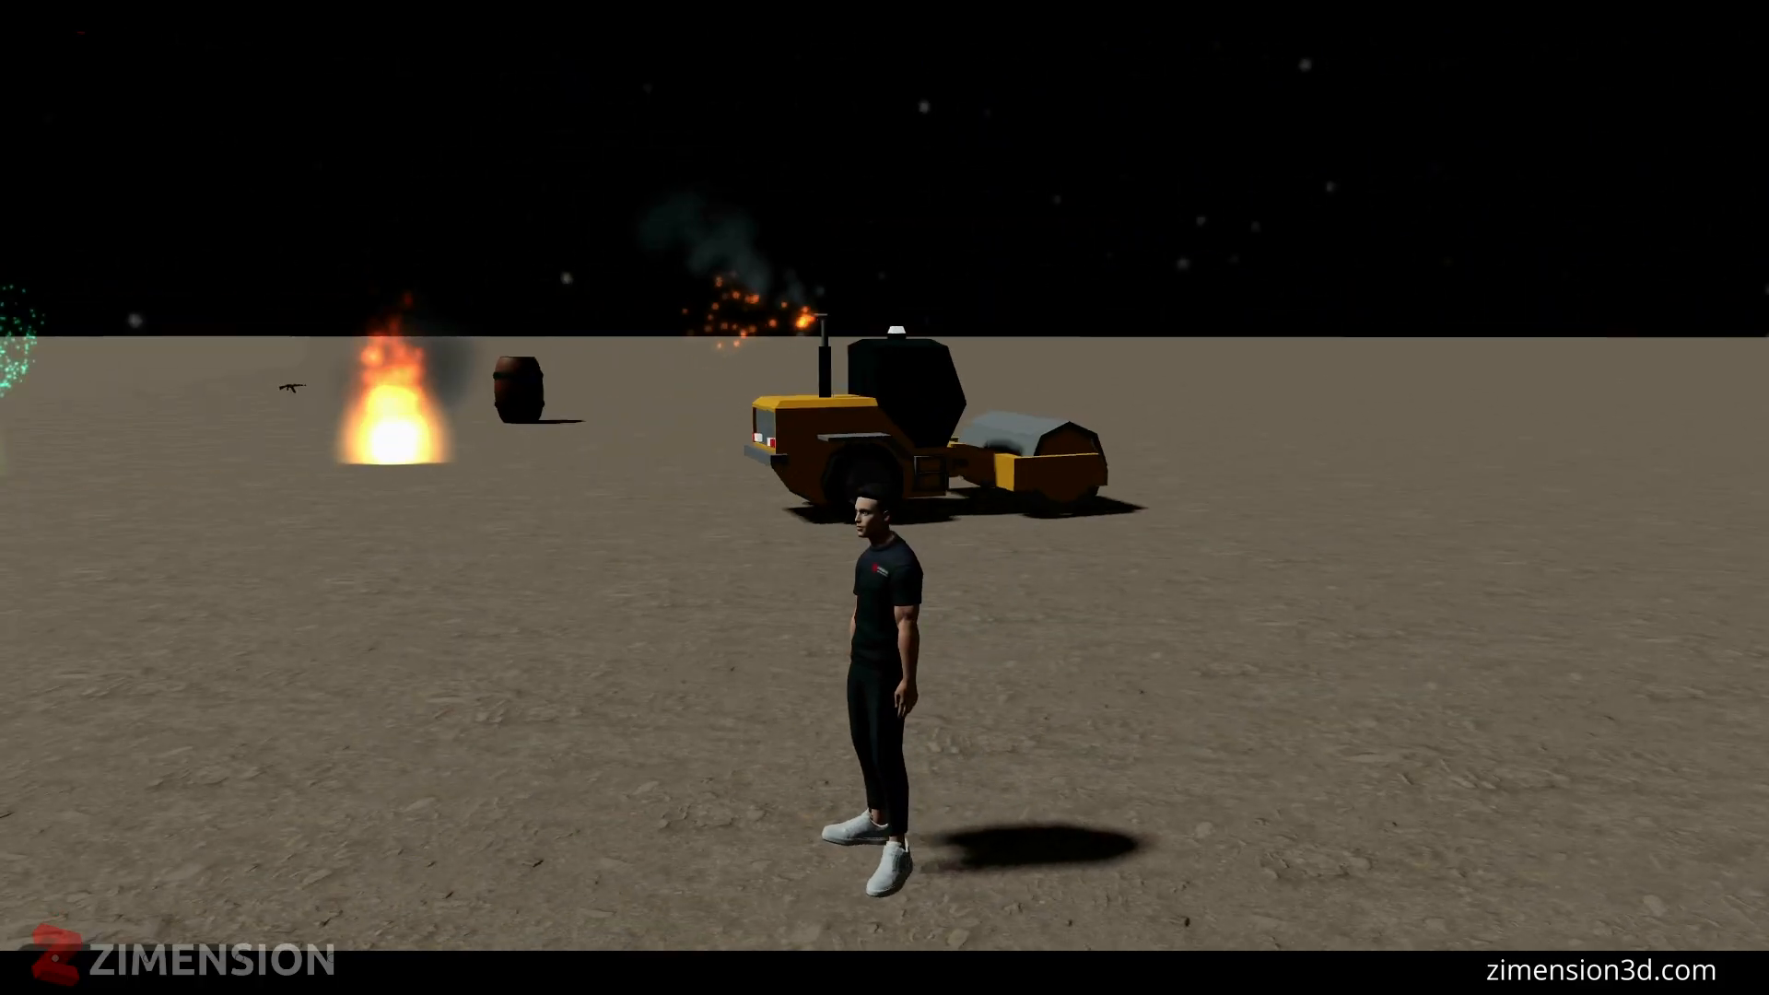
pyautogui.press('d')
pyautogui.press('w')
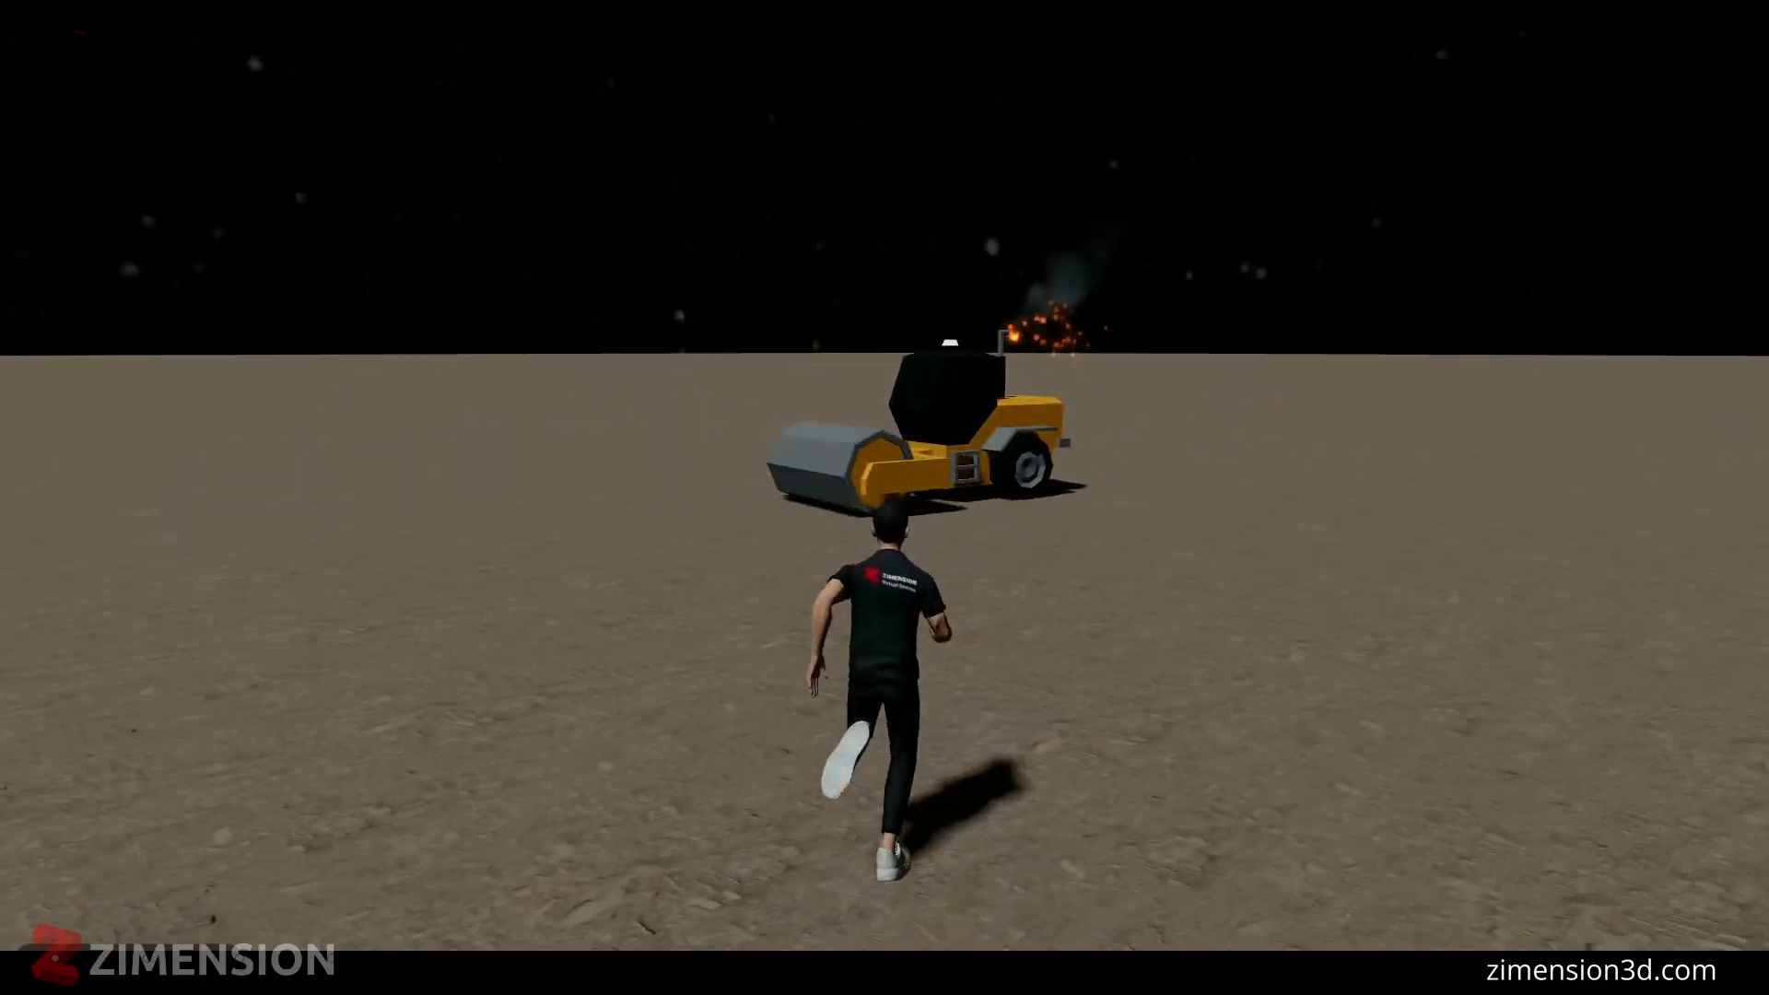
pyautogui.press('s')
pyautogui.press('d')
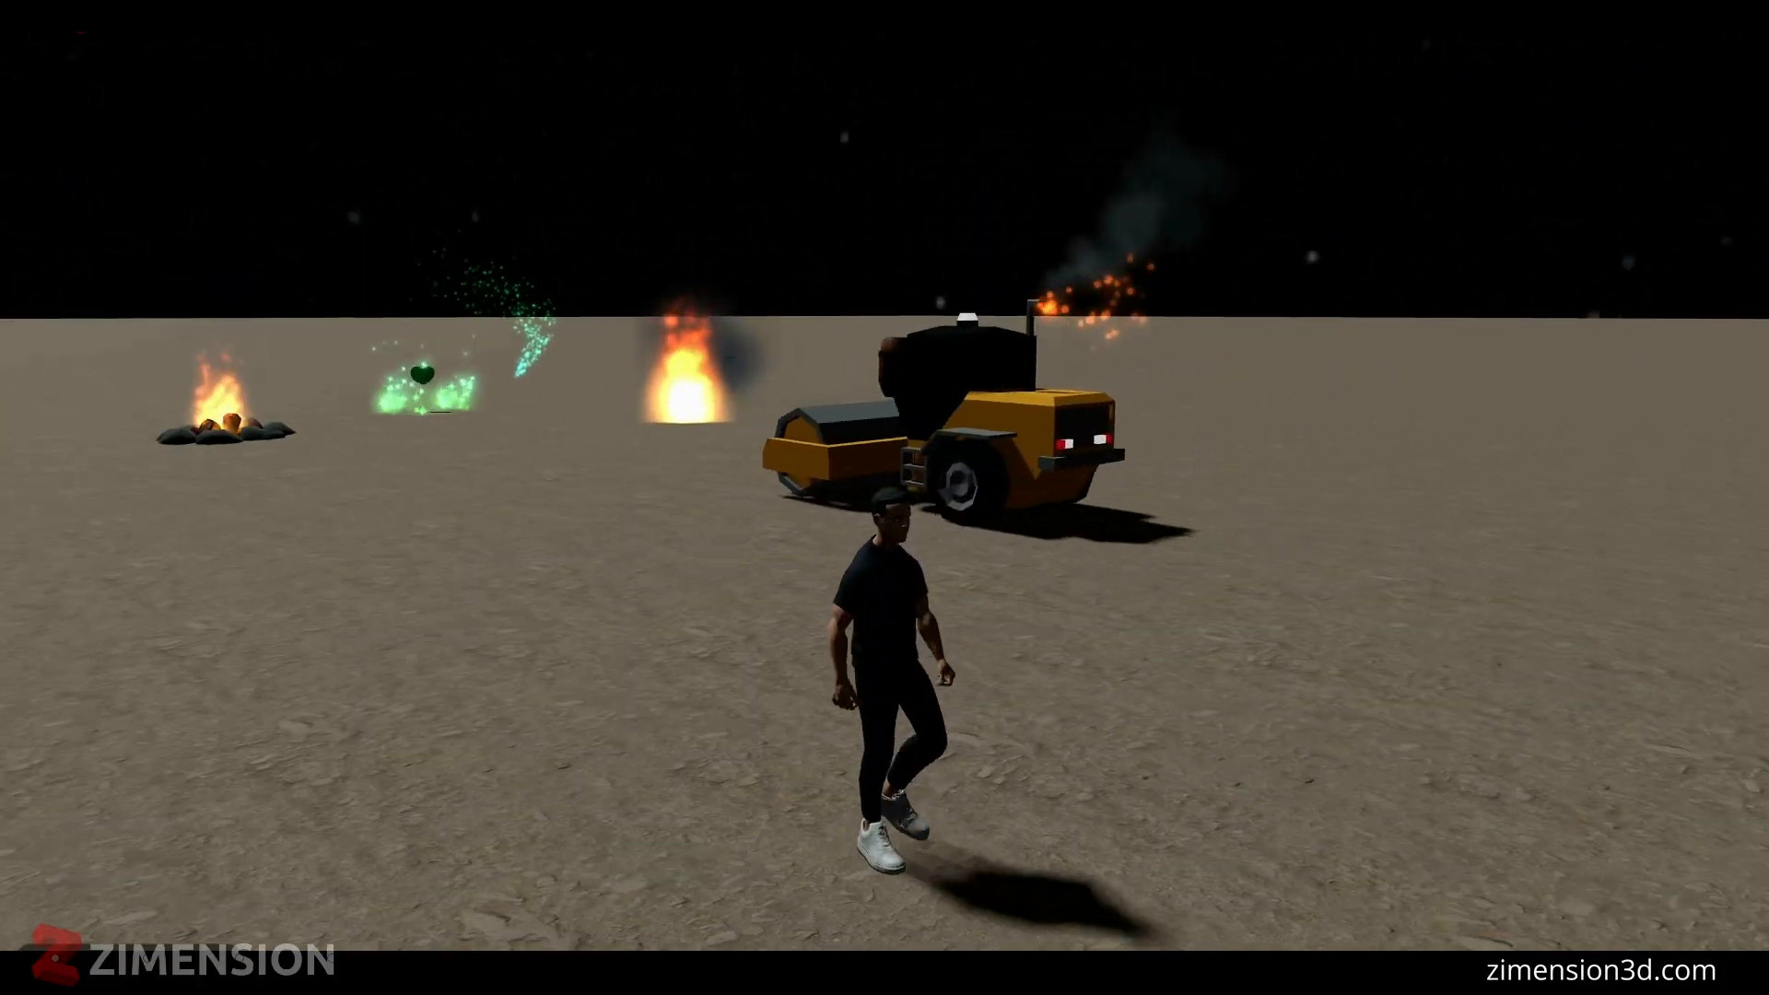
# - Run the avatar past the fire to the gun, fire it near the barrel, and pause the game
pyautogui.press('w')
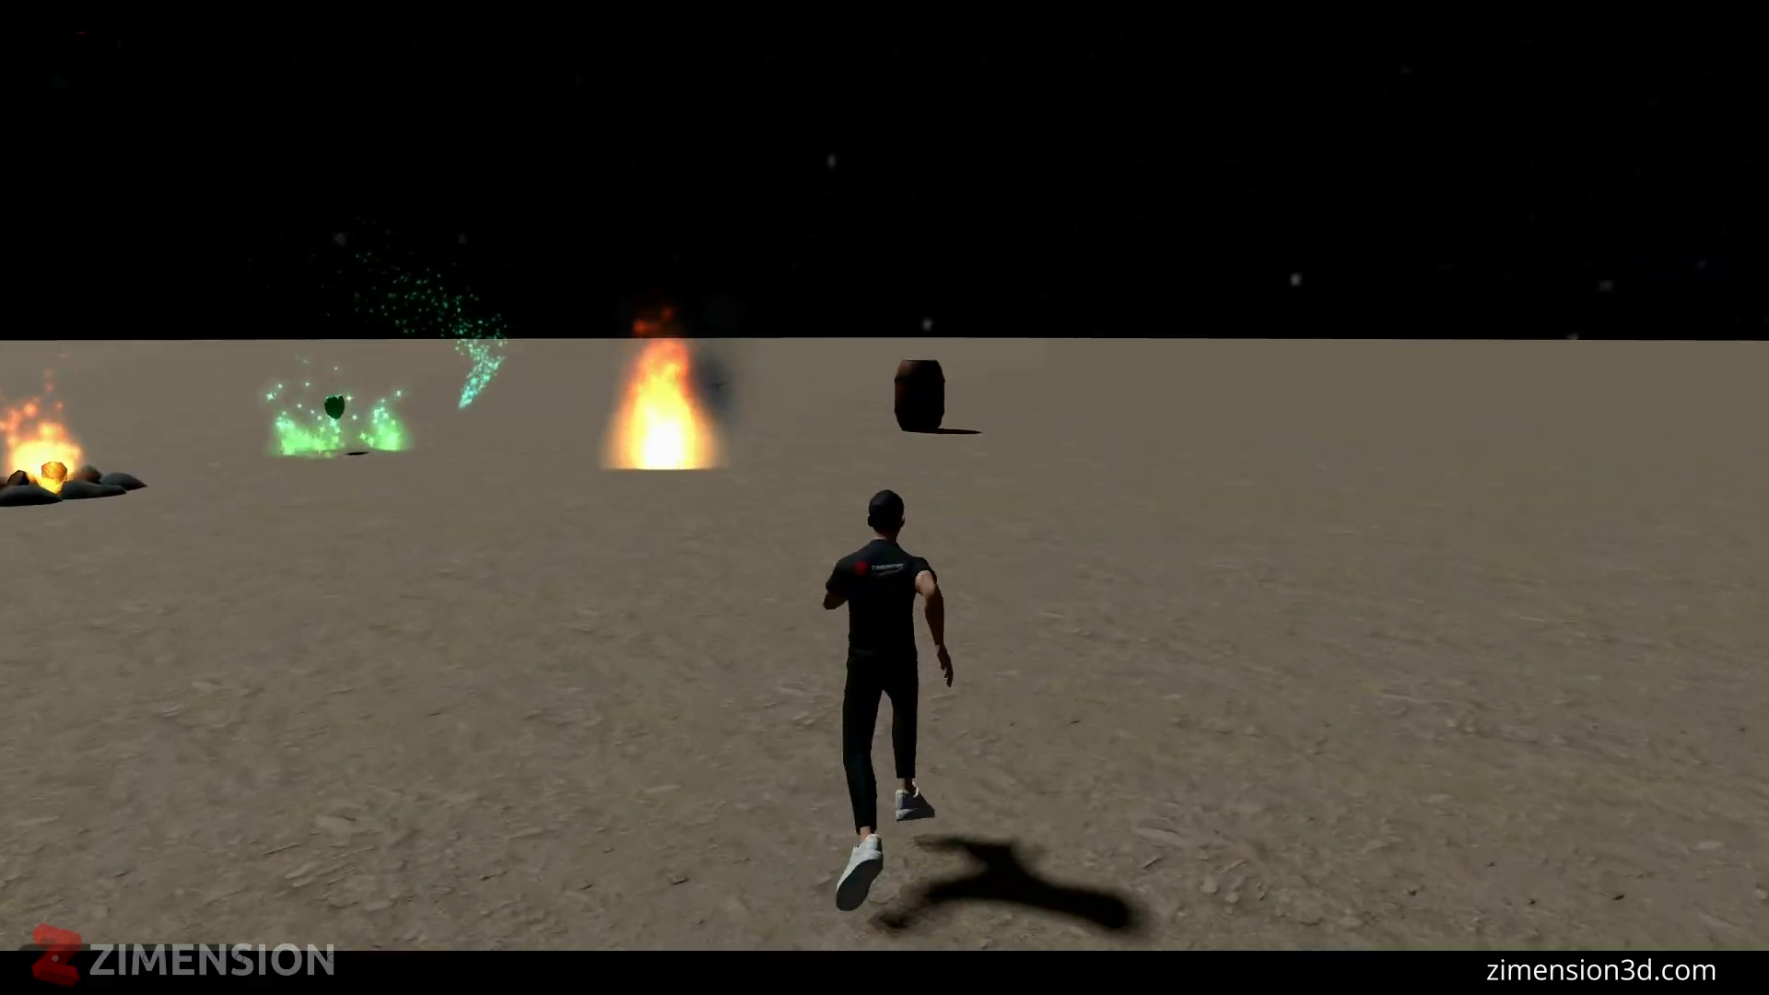
pyautogui.press('w')
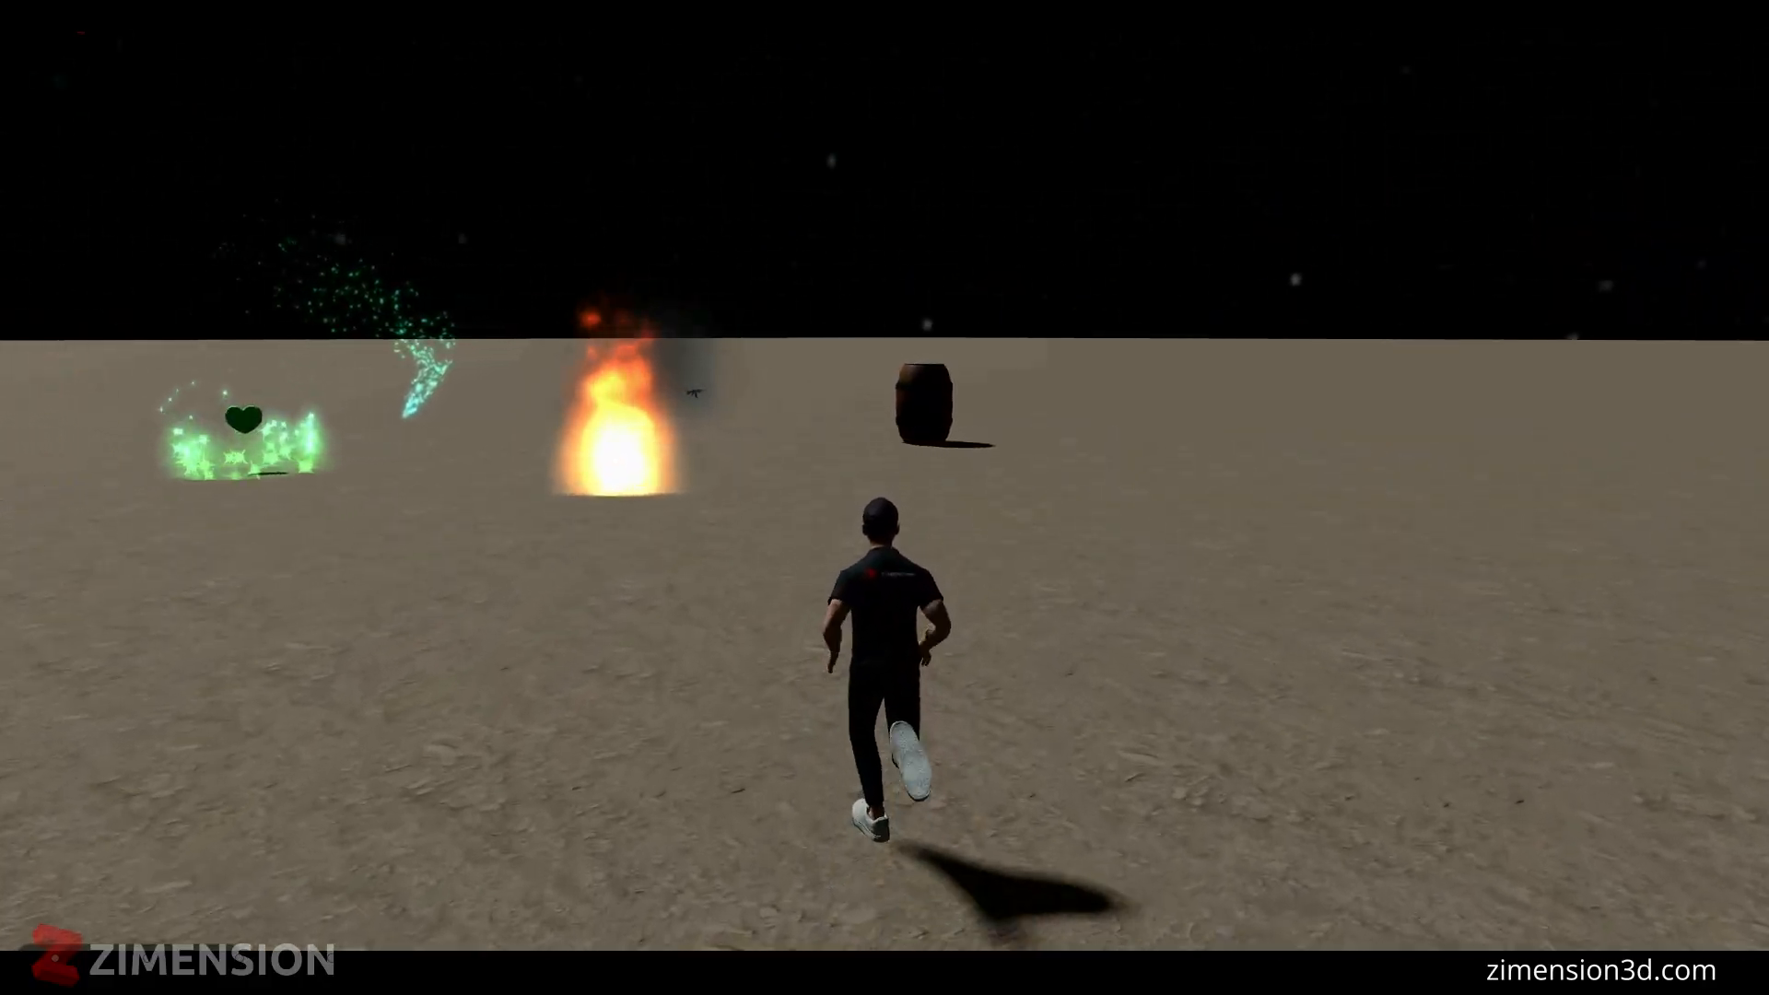
pyautogui.press('w')
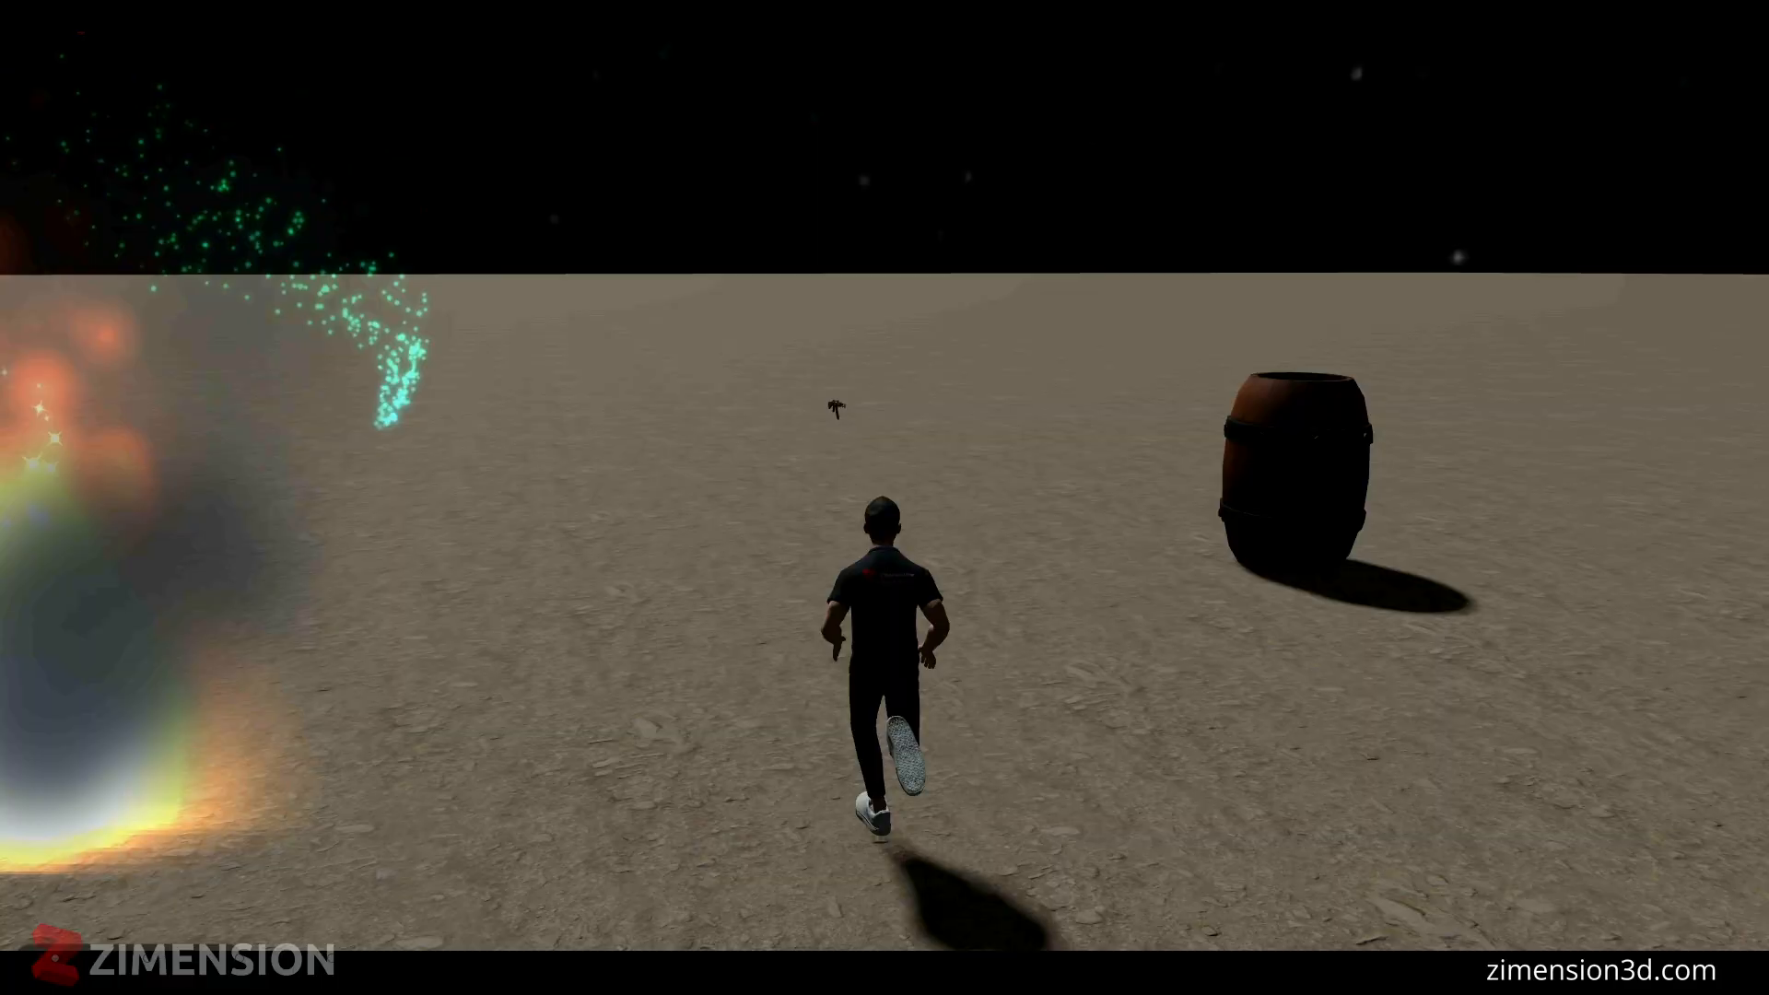
pyautogui.press('w')
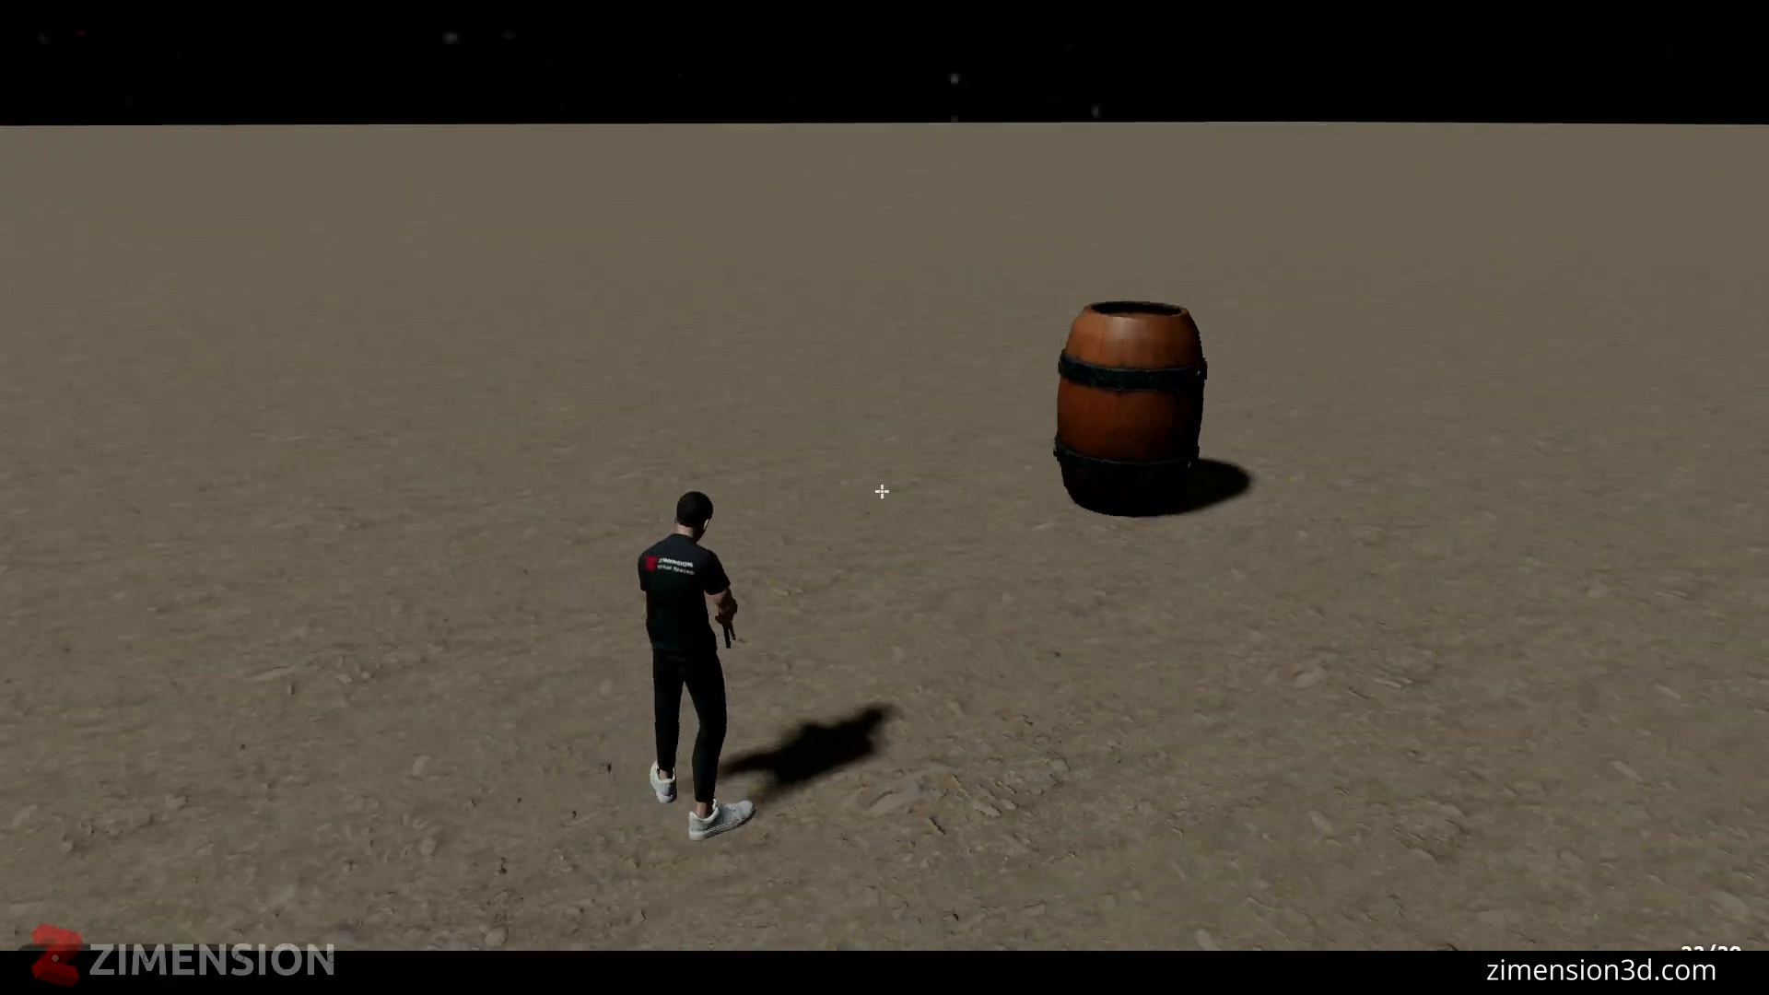
pyautogui.click(882, 492)
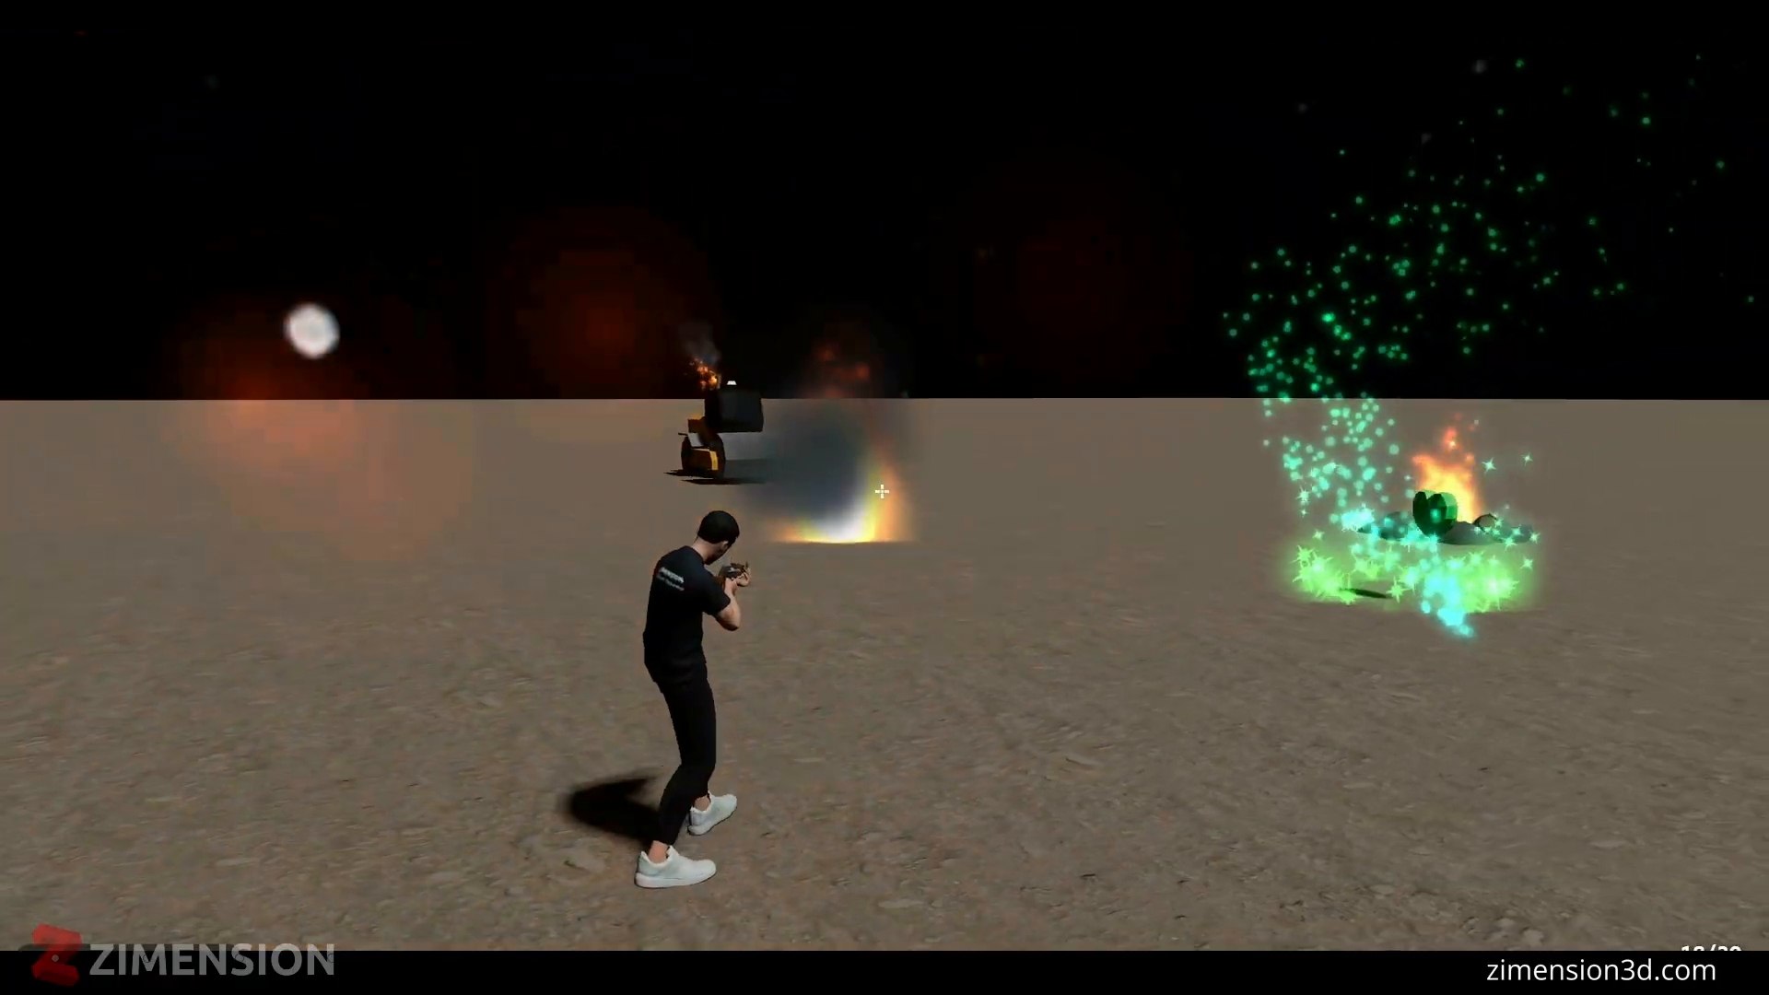
pyautogui.press('Escape')
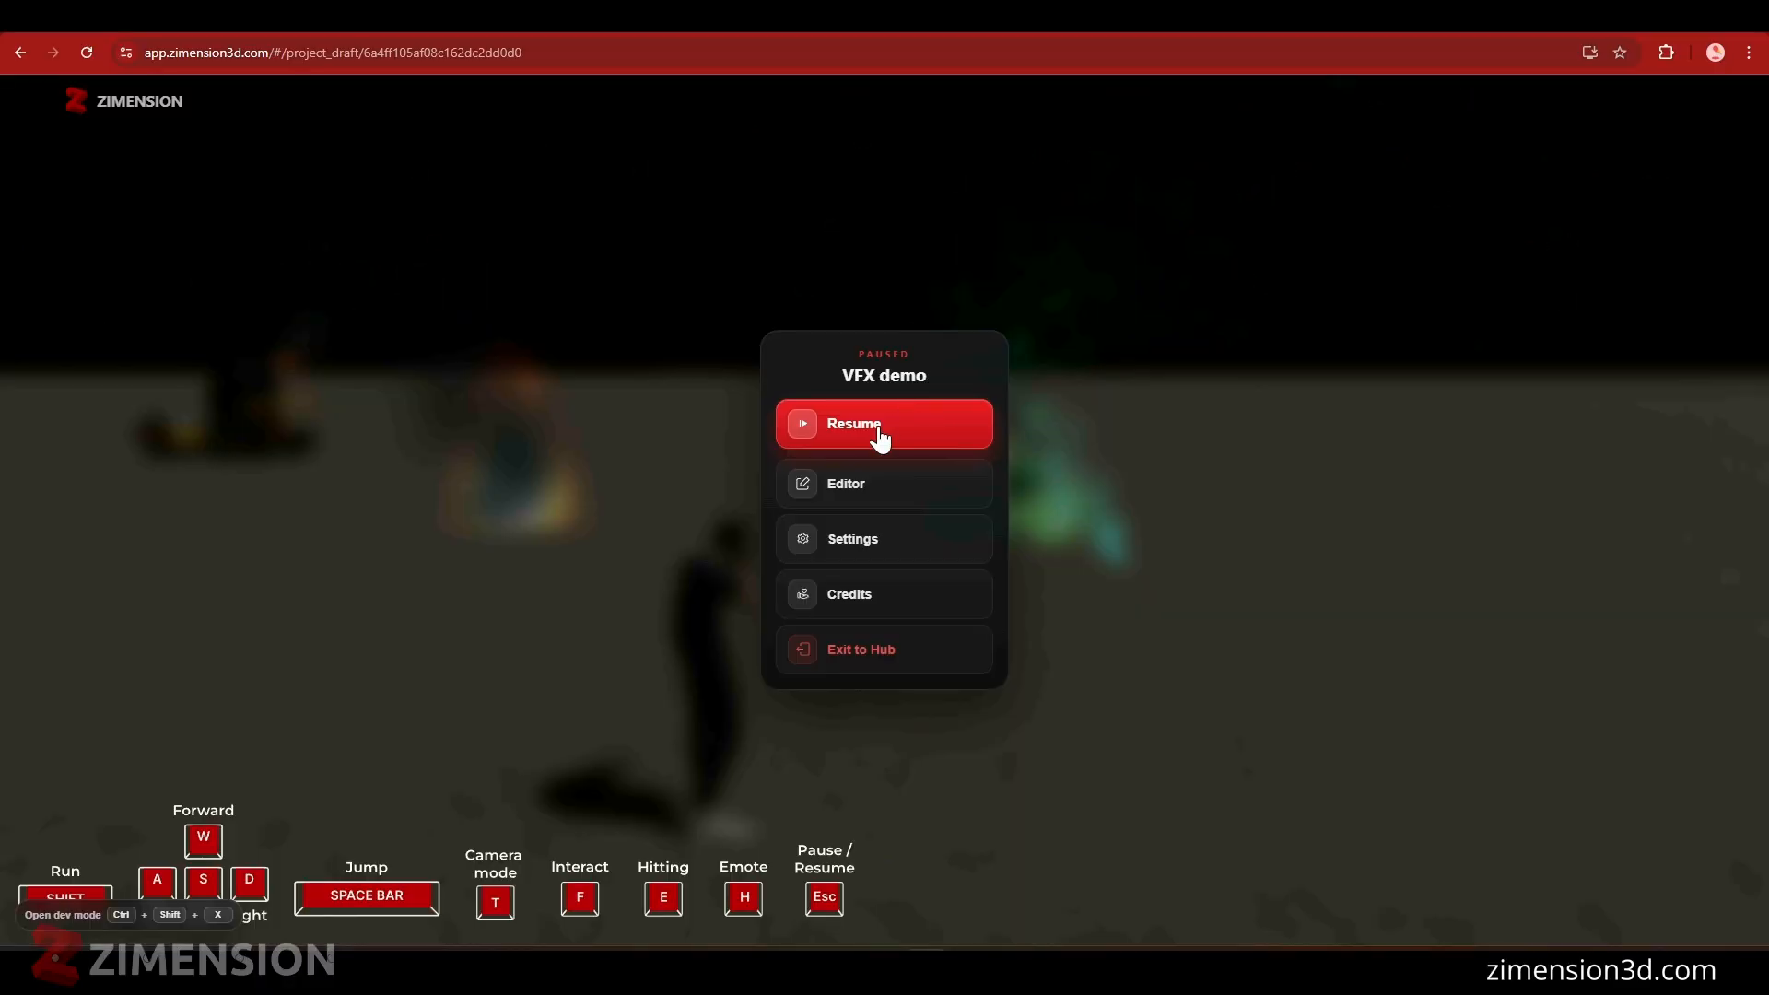
# - Return to the editor and enable Post Processing with Bloom in the project's environment settings
pyautogui.click(858, 489)
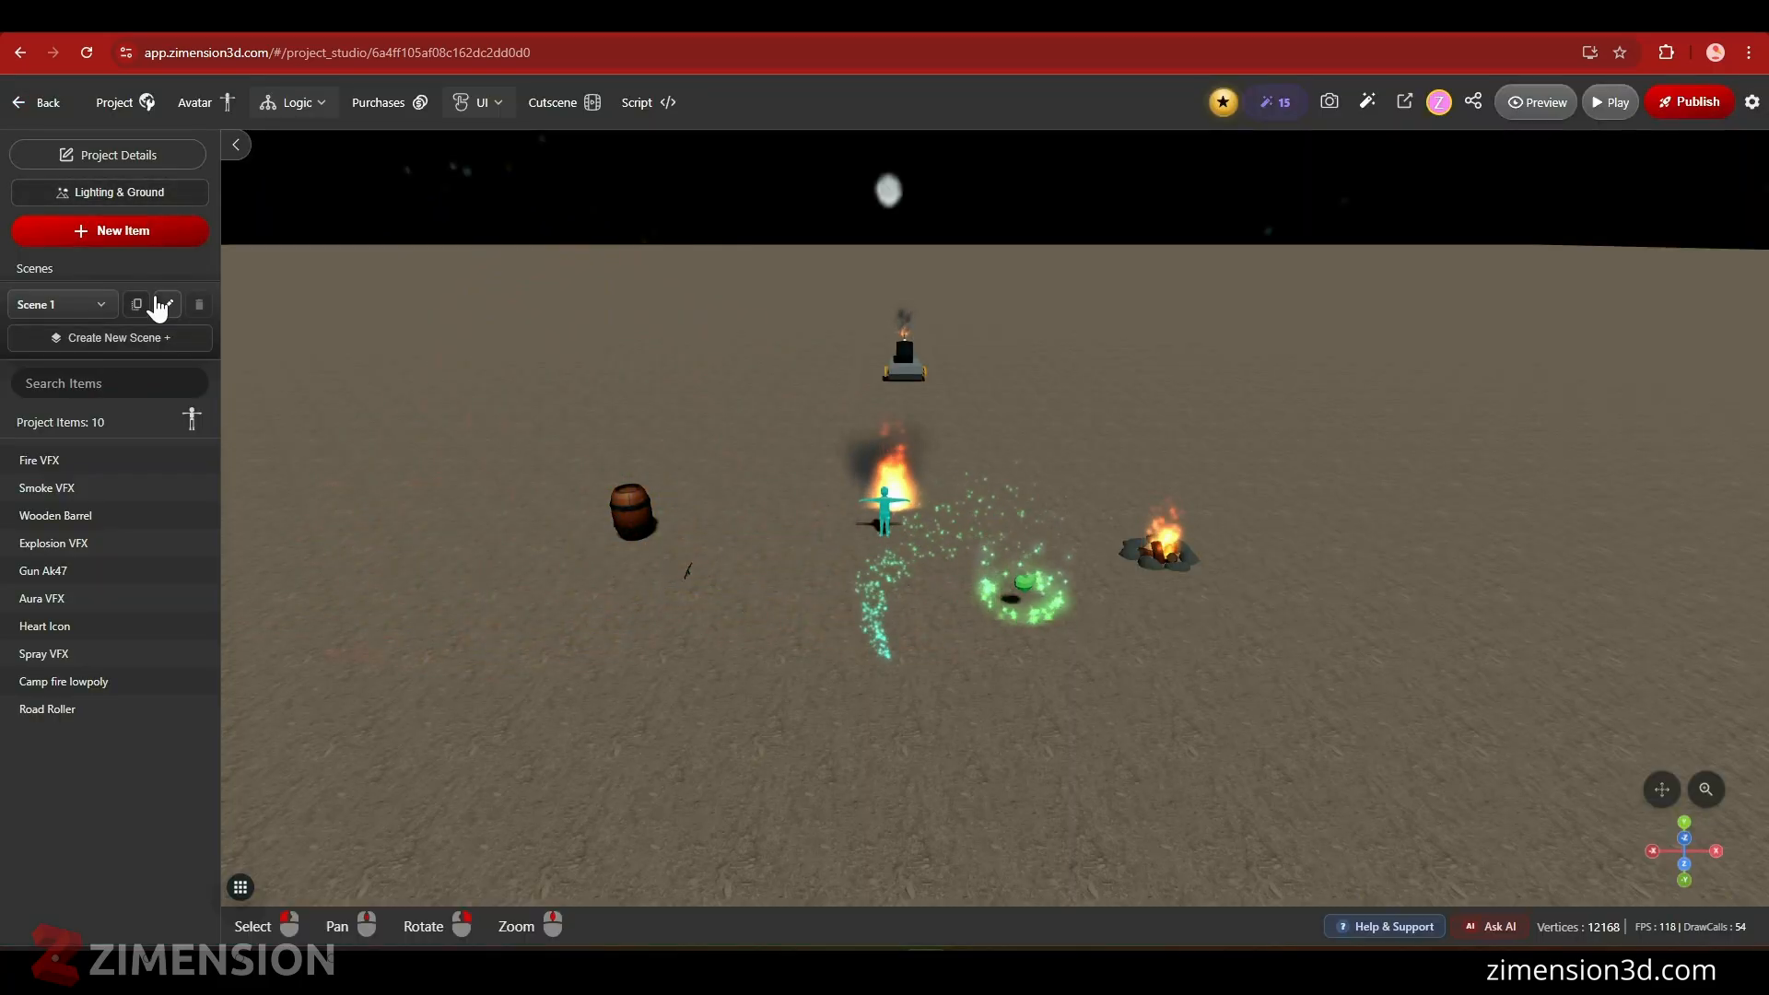
pyautogui.click(85, 196)
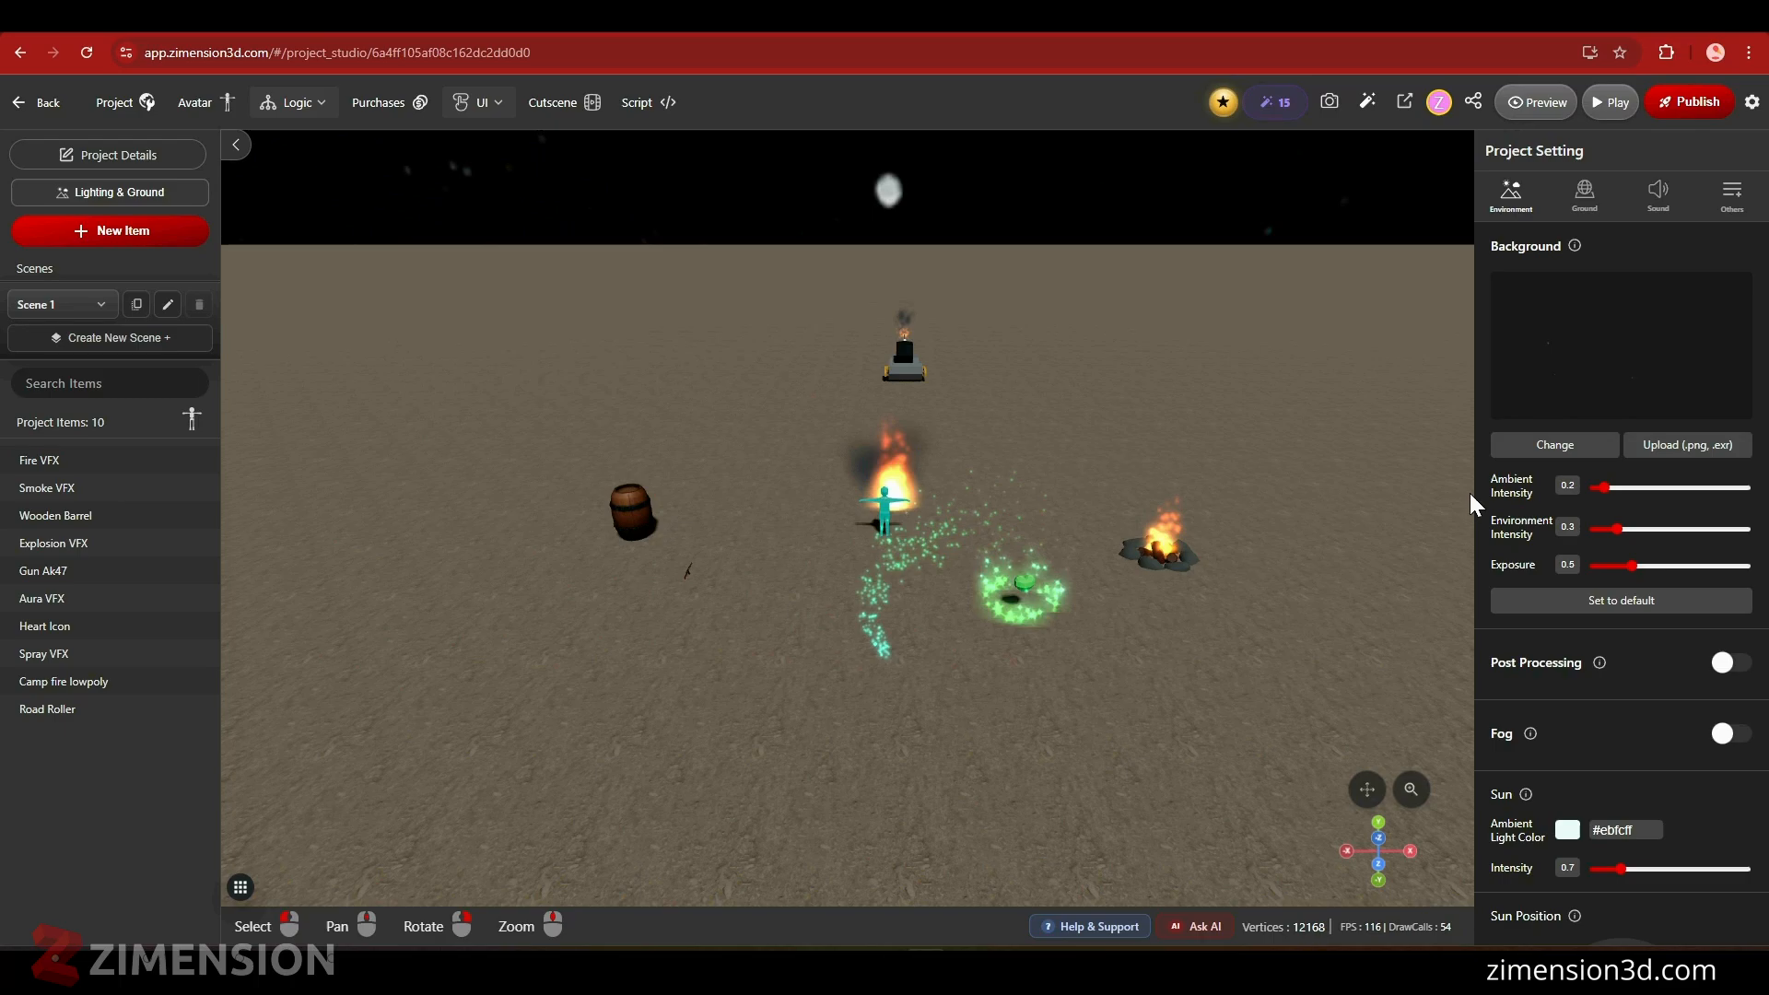
pyautogui.click(1720, 668)
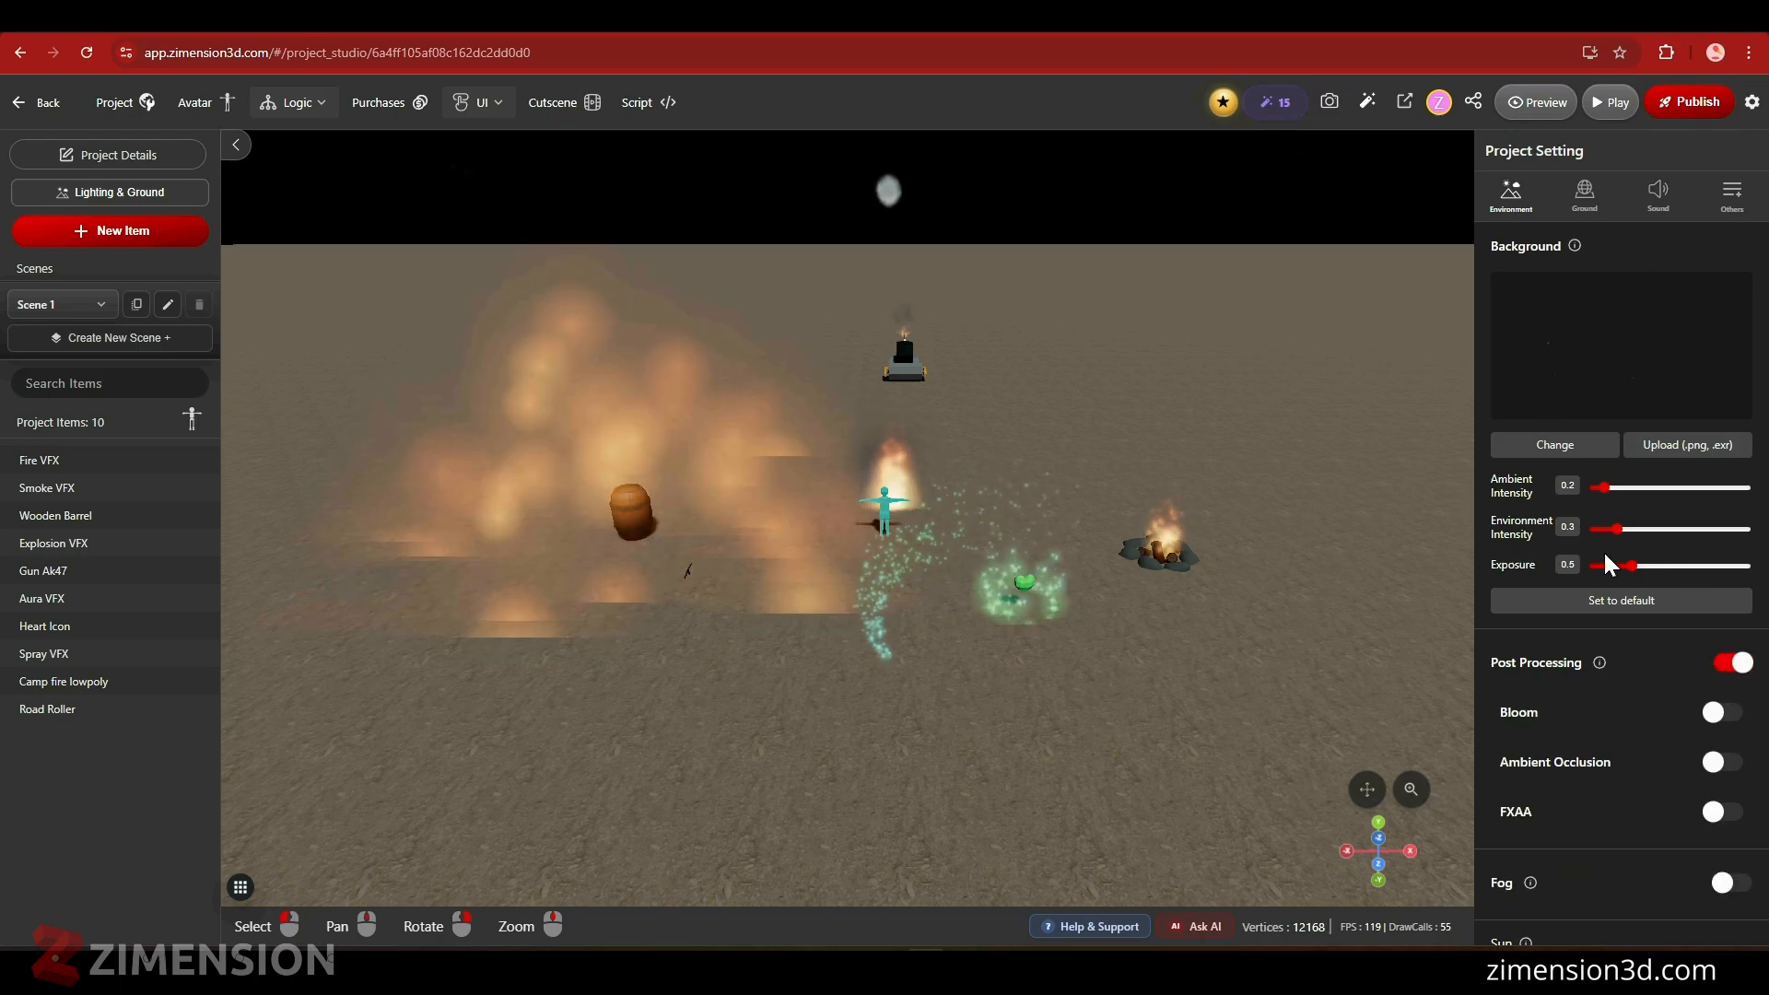
pyautogui.click(1723, 715)
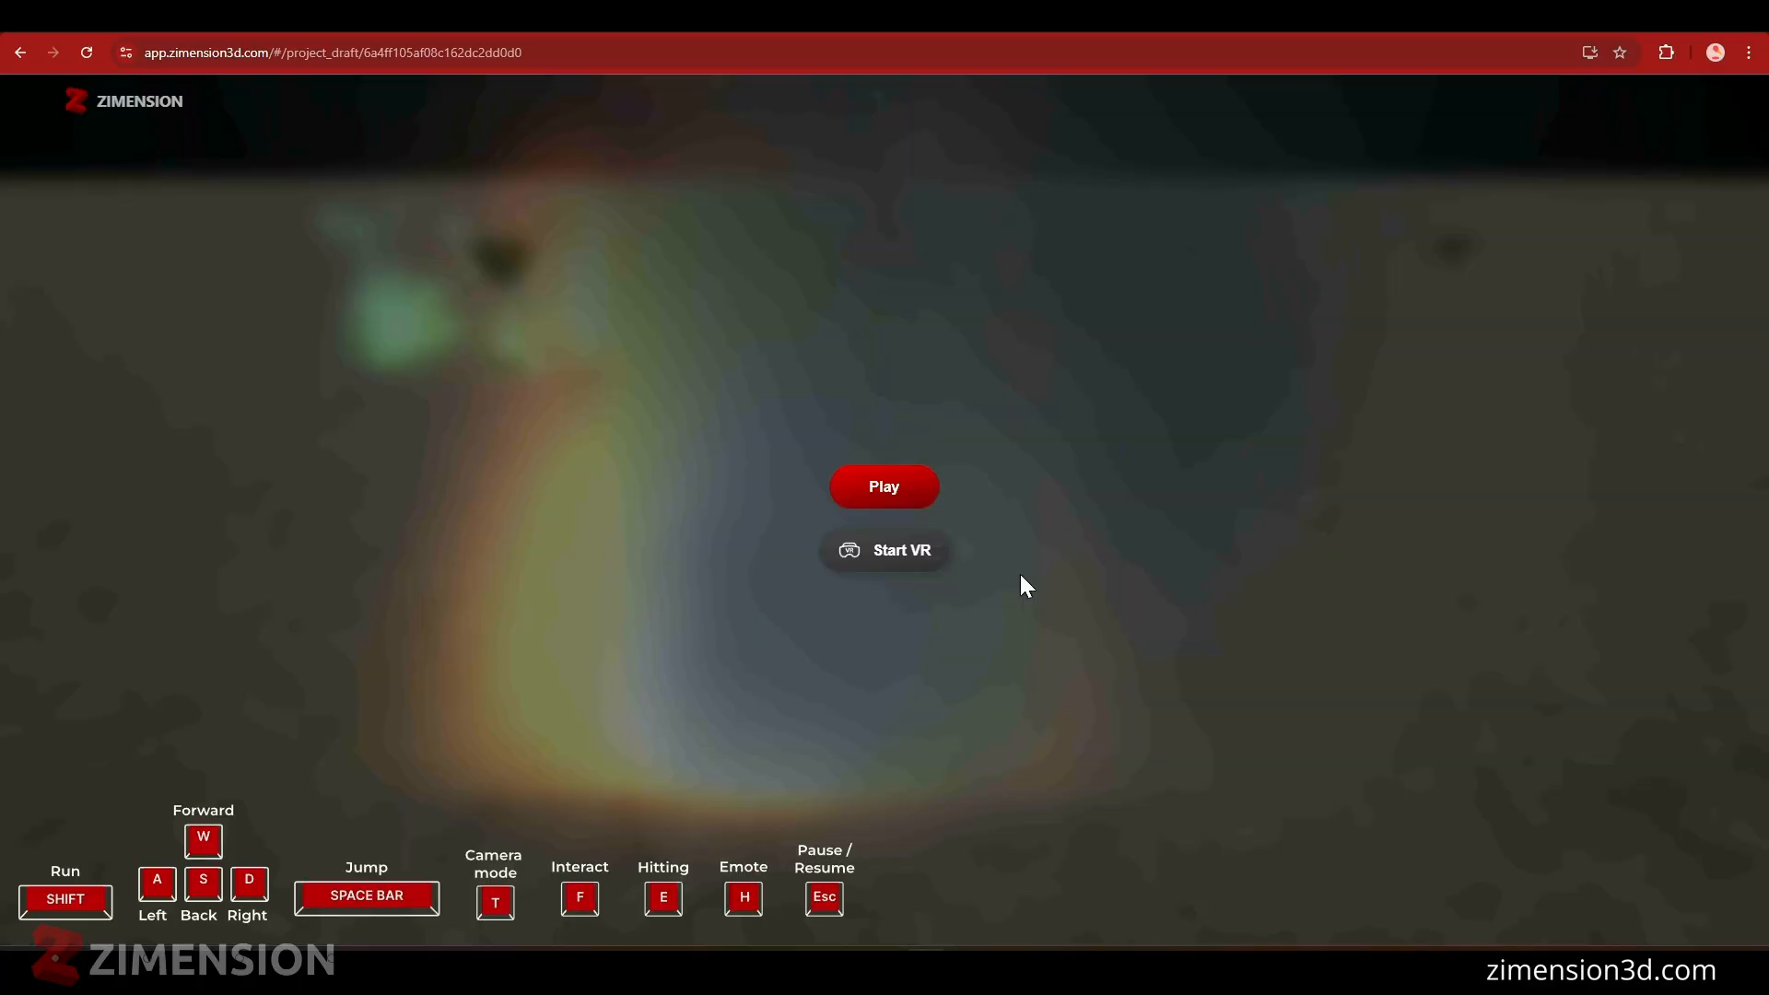
# - Play the project and run the avatar past the fire, road roller, barrel, aura and spray to check the bloom, pausing at the end
pyautogui.click(901, 497)
pyautogui.press('w')
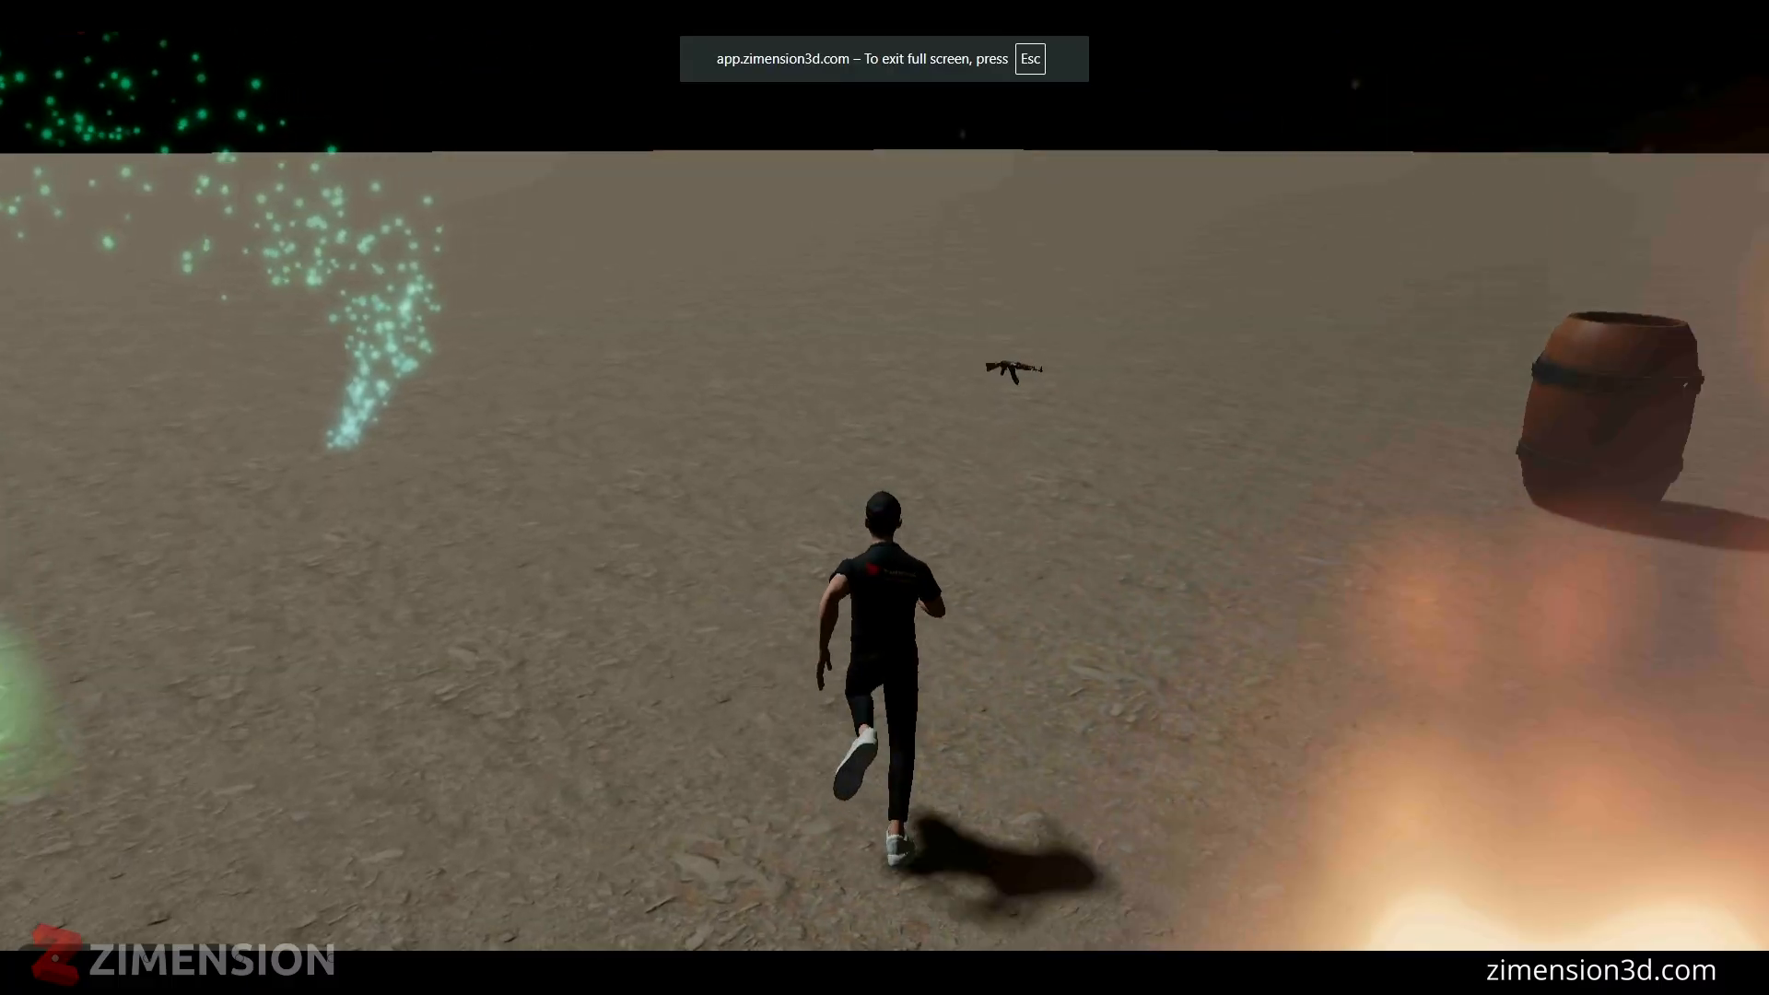
pyautogui.press('s')
pyautogui.press('w')
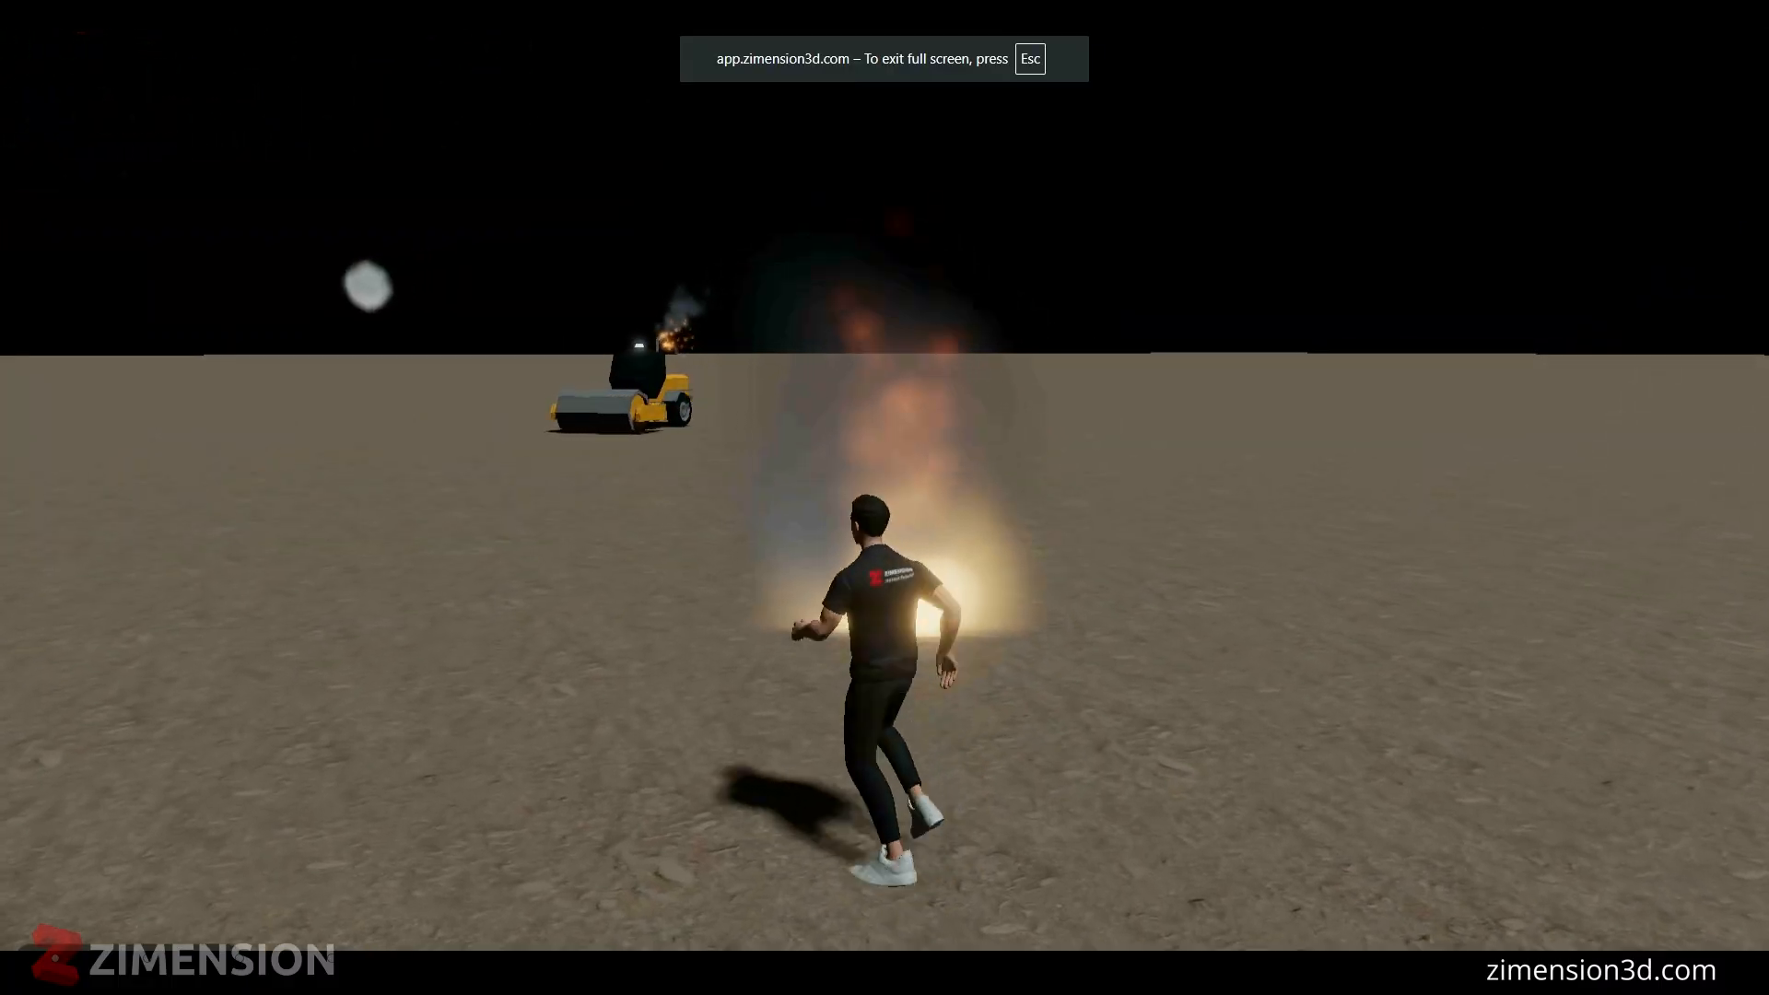
pyautogui.press('s')
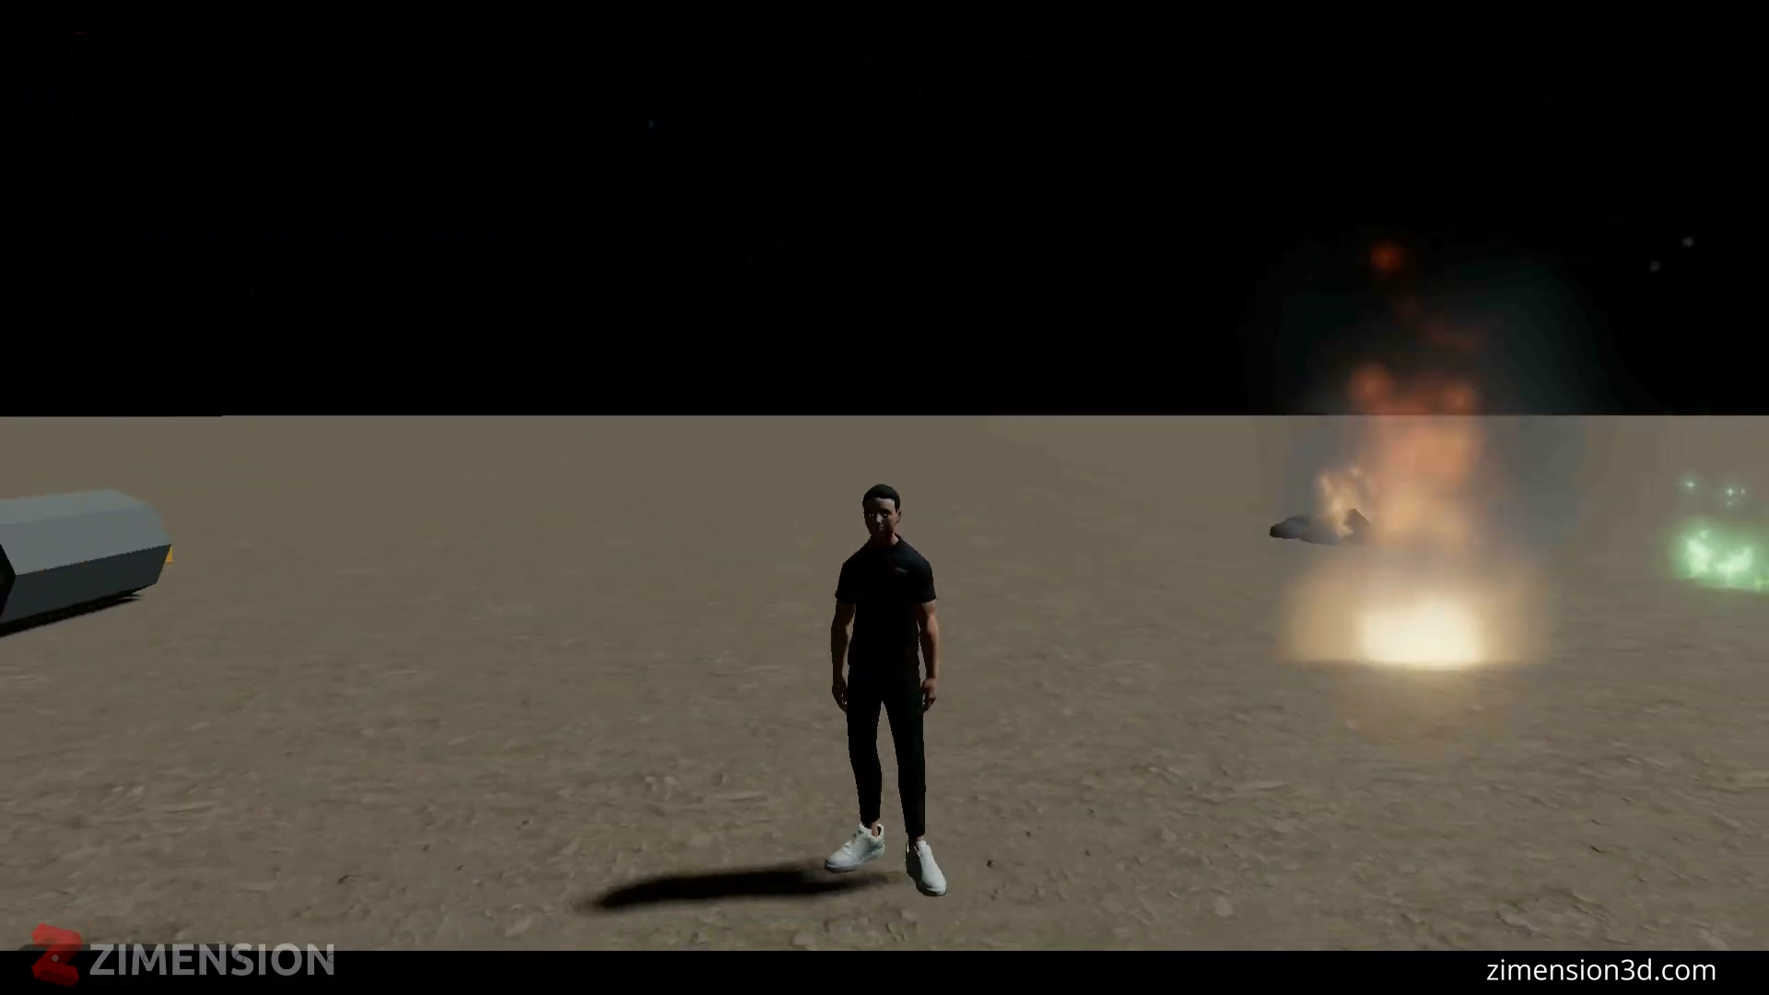
pyautogui.press('d')
pyautogui.press('w')
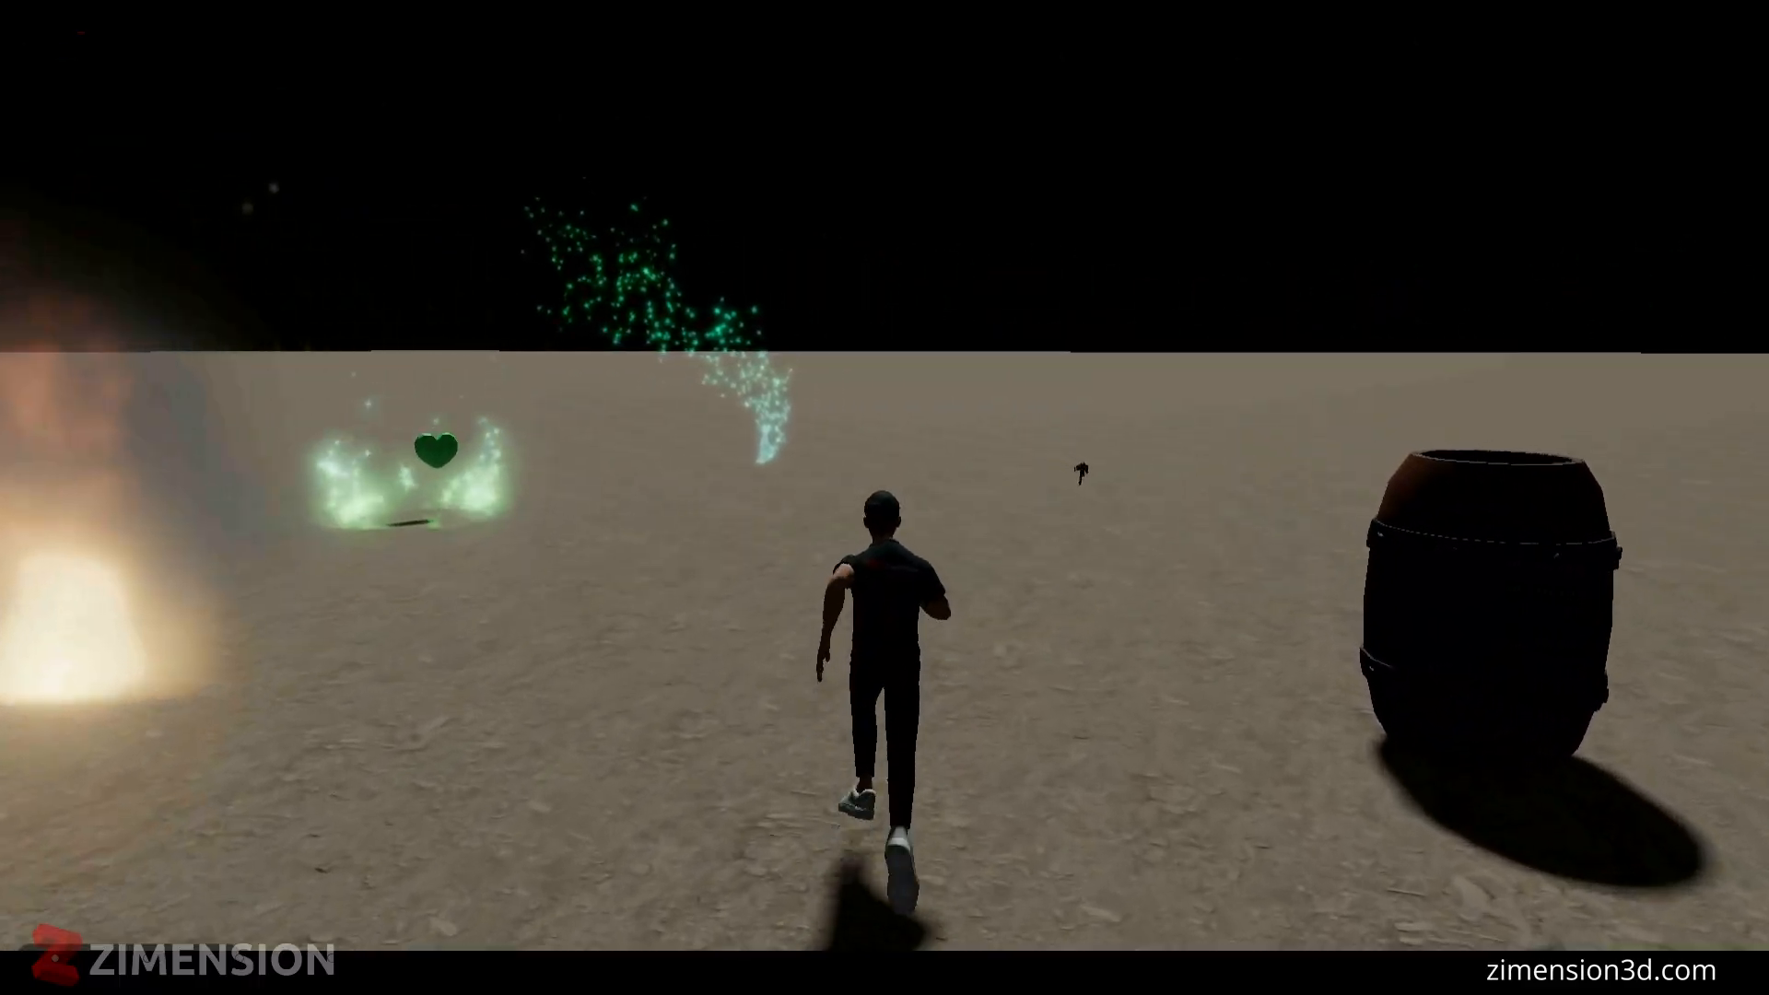
pyautogui.press('a')
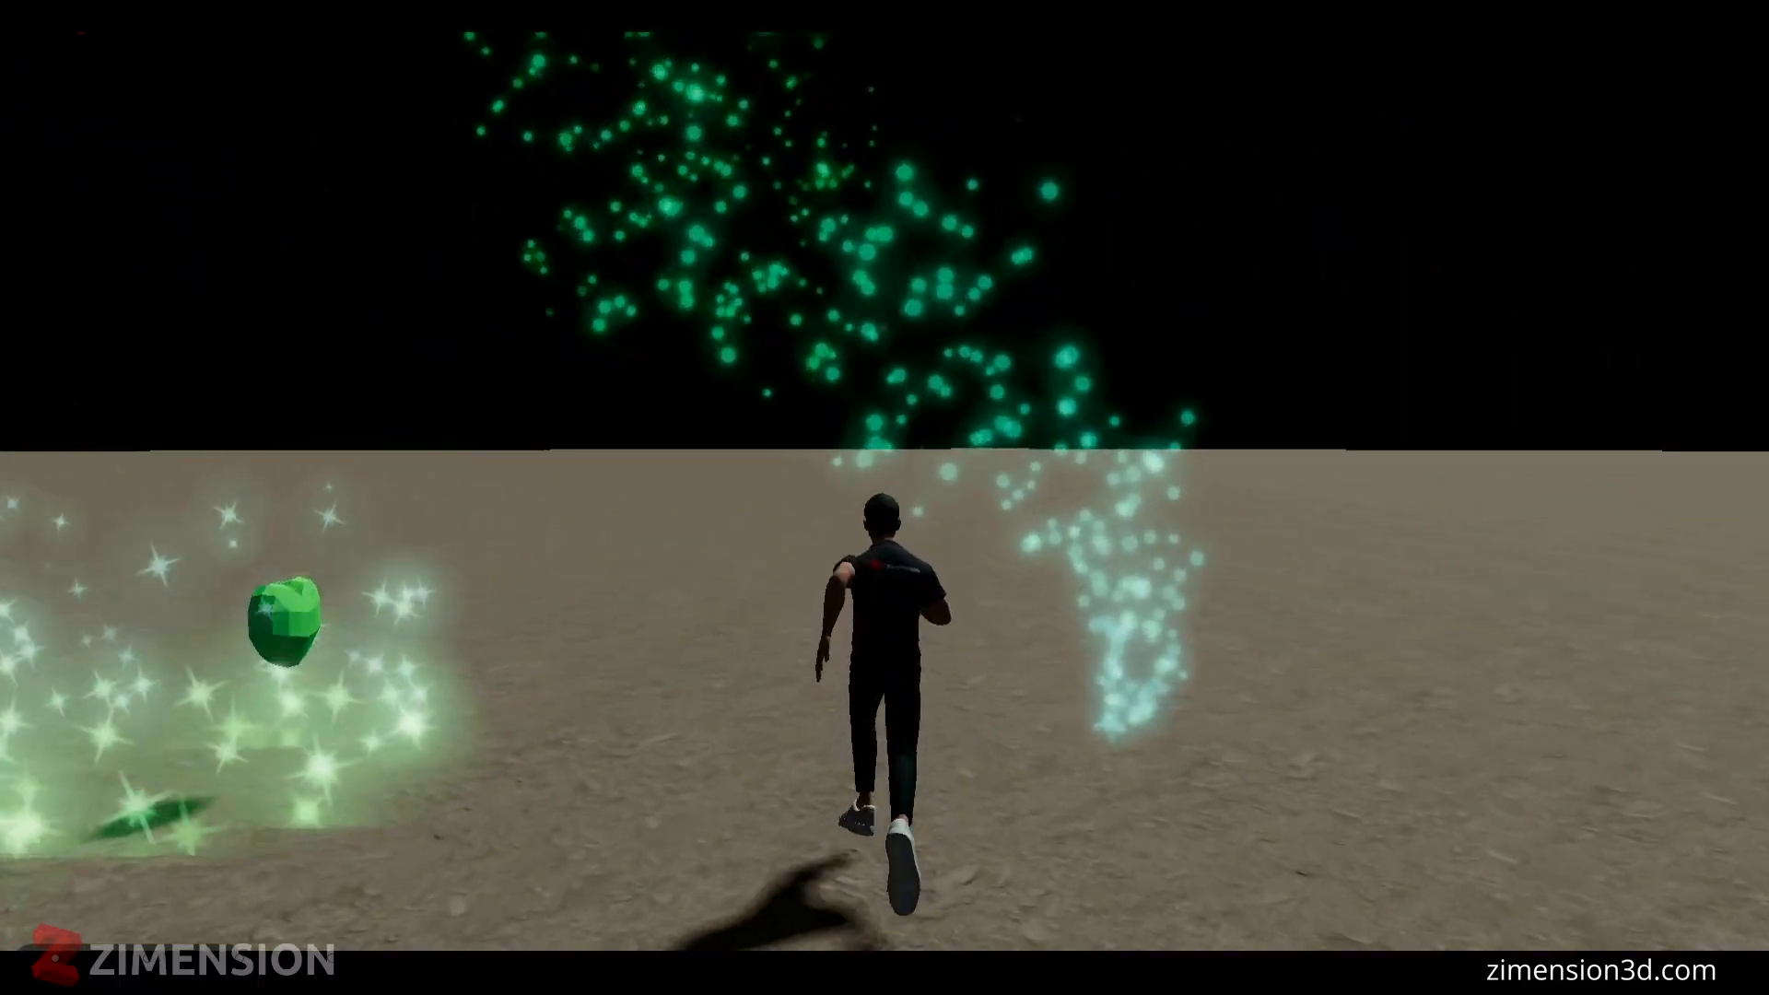
pyautogui.press('Escape')
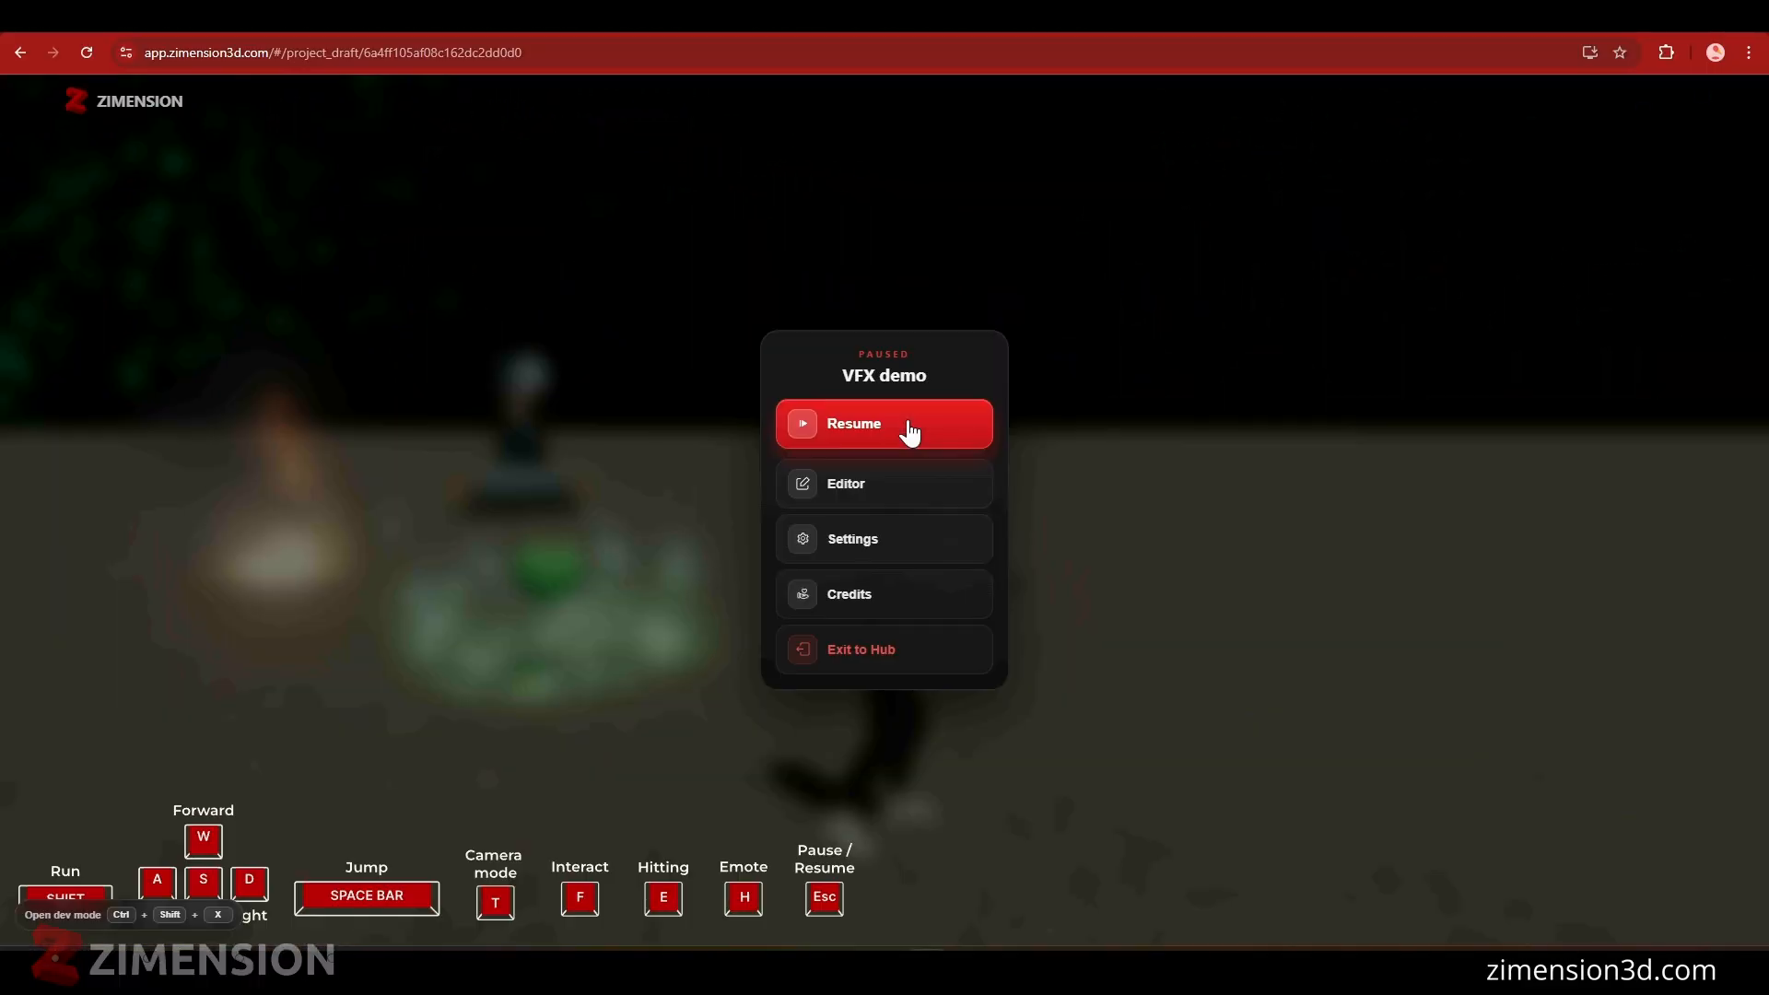
# - Return to the editor, enable WebGPU in the project's other settings and reload the editor to apply it
pyautogui.click(868, 508)
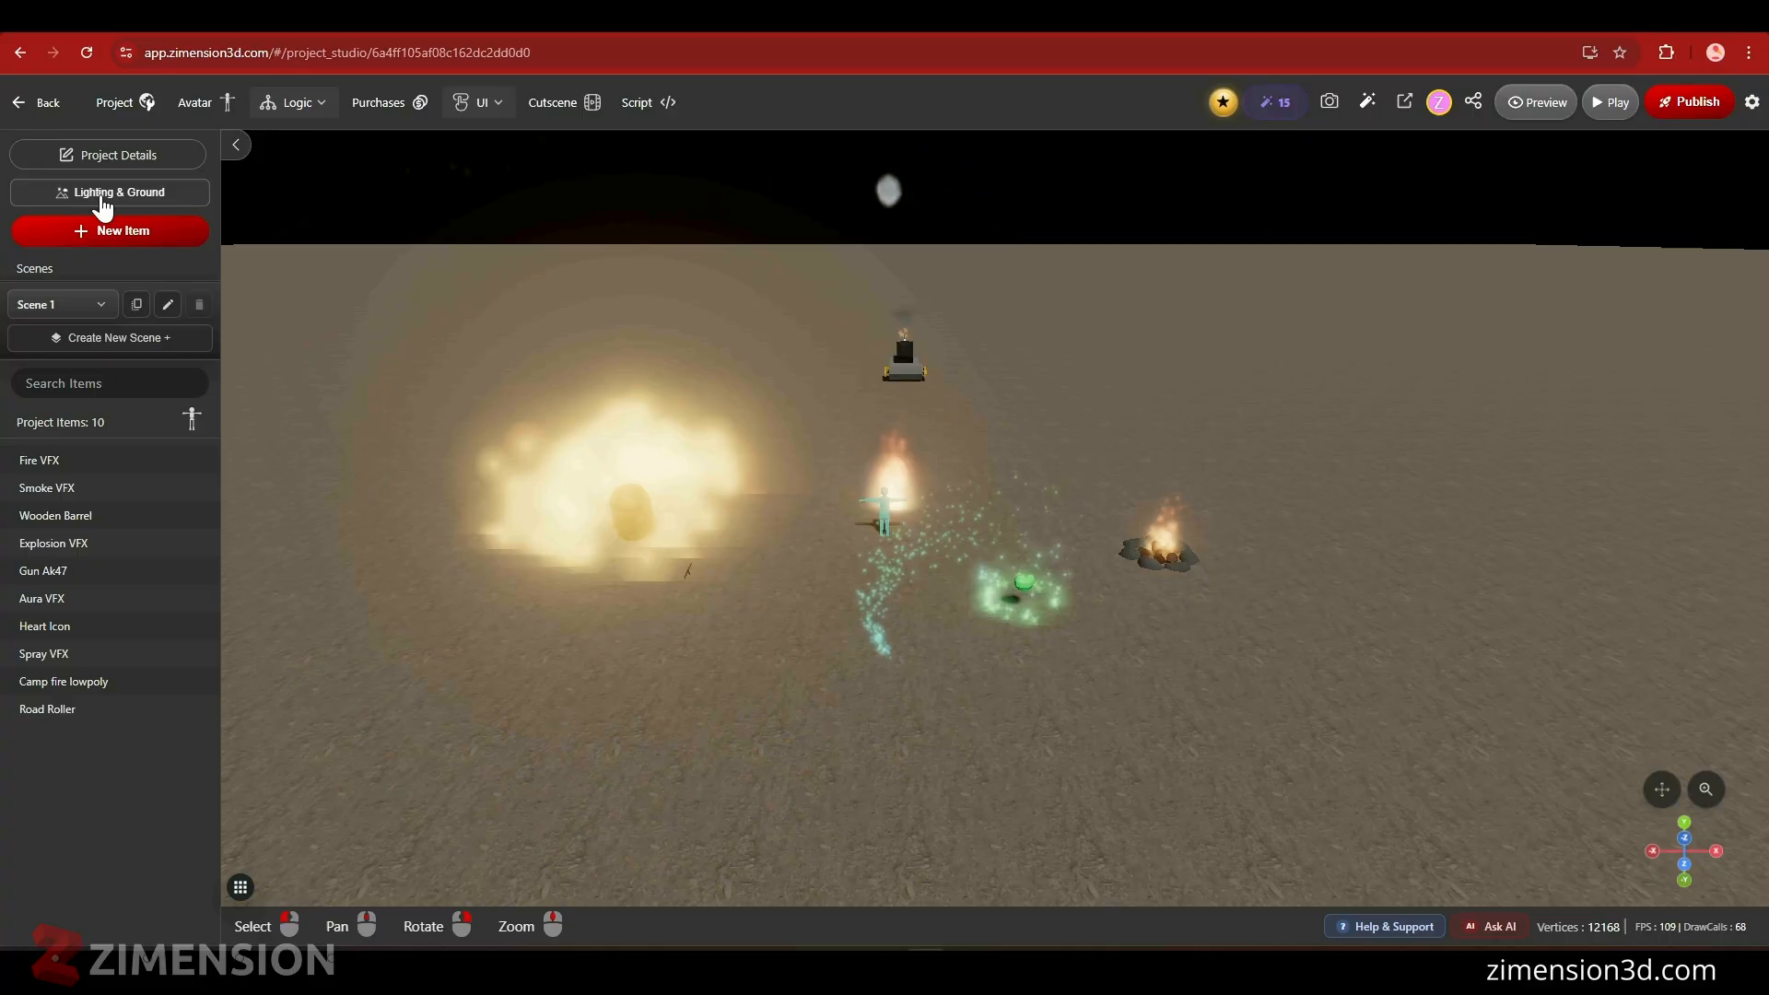
pyautogui.moveTo(656, 446); pyautogui.dragTo(1043, 676, button='right')
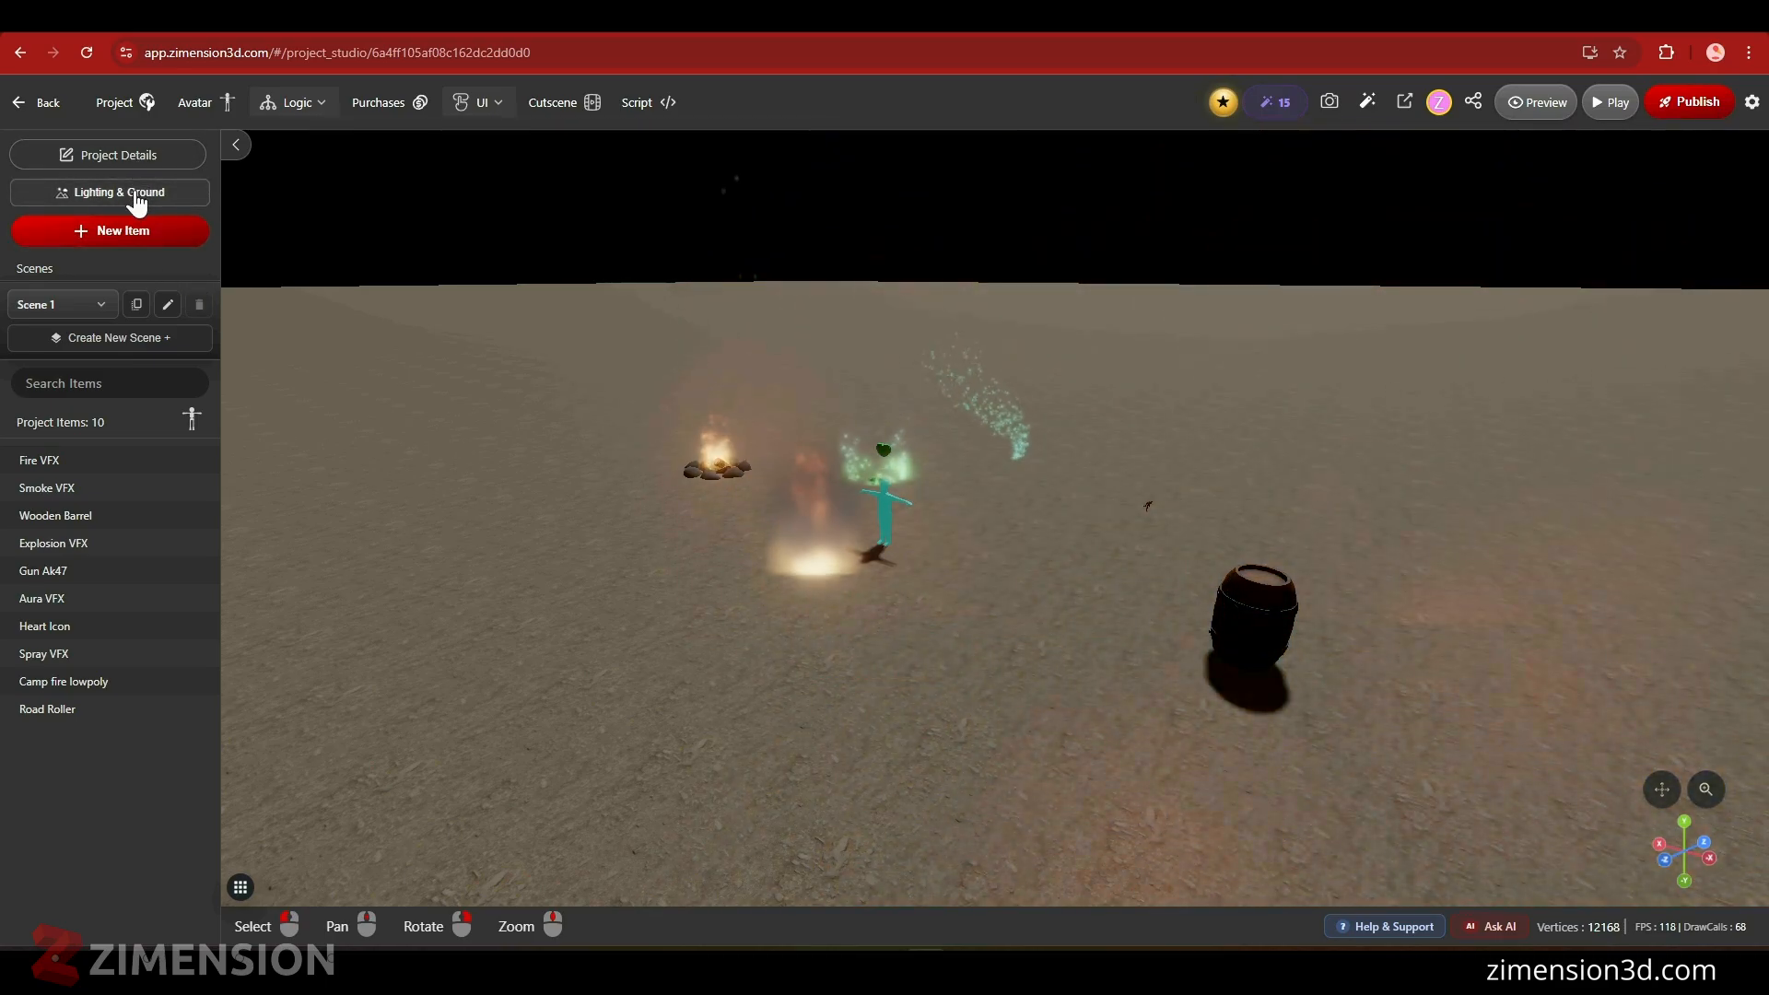
pyautogui.click(134, 194)
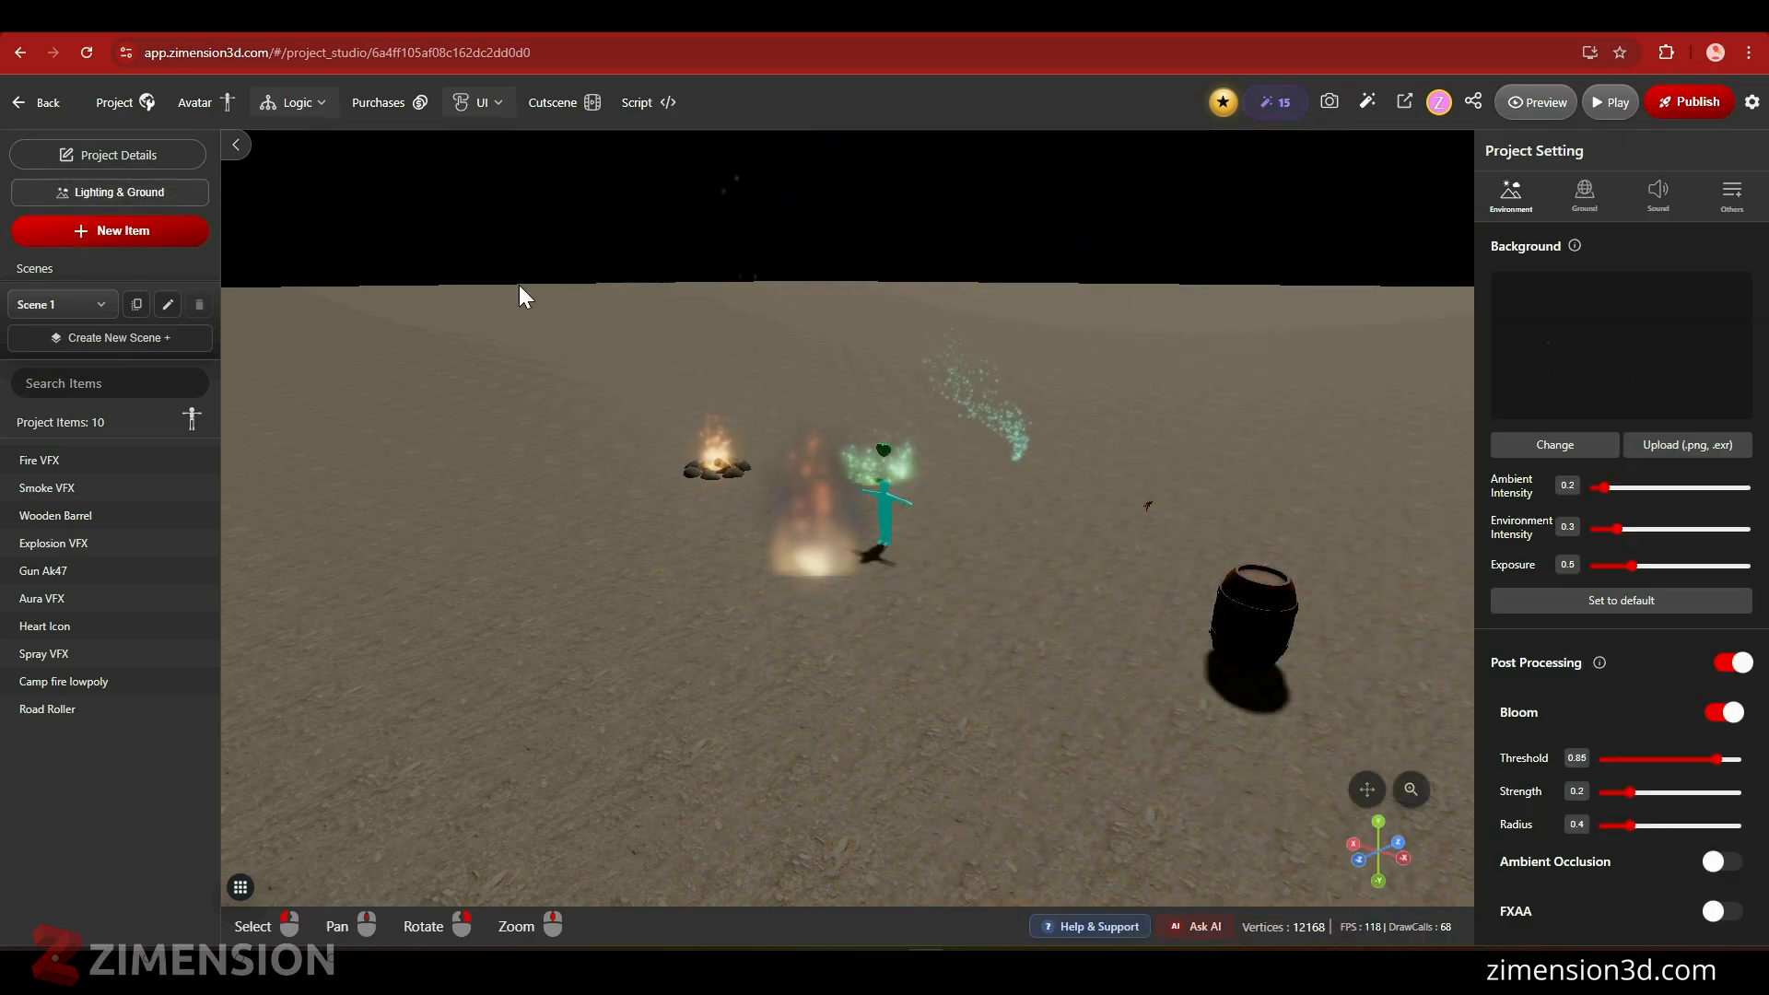
pyautogui.click(1725, 196)
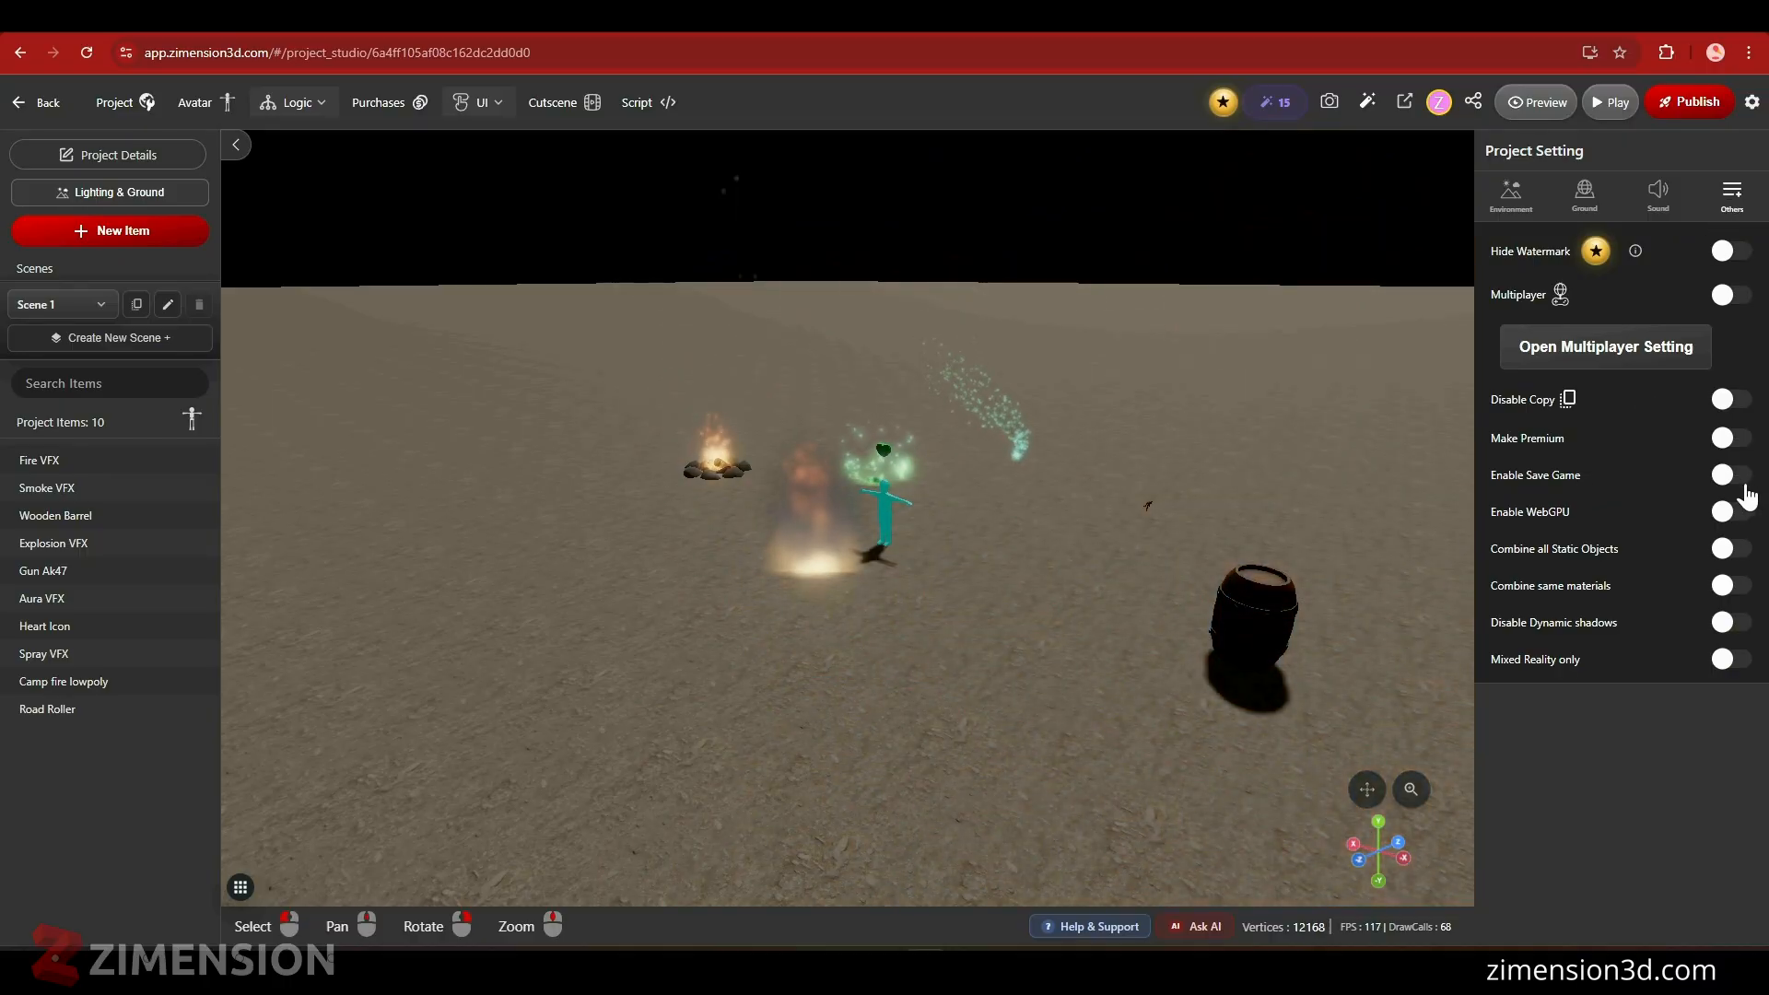
pyautogui.click(1739, 516)
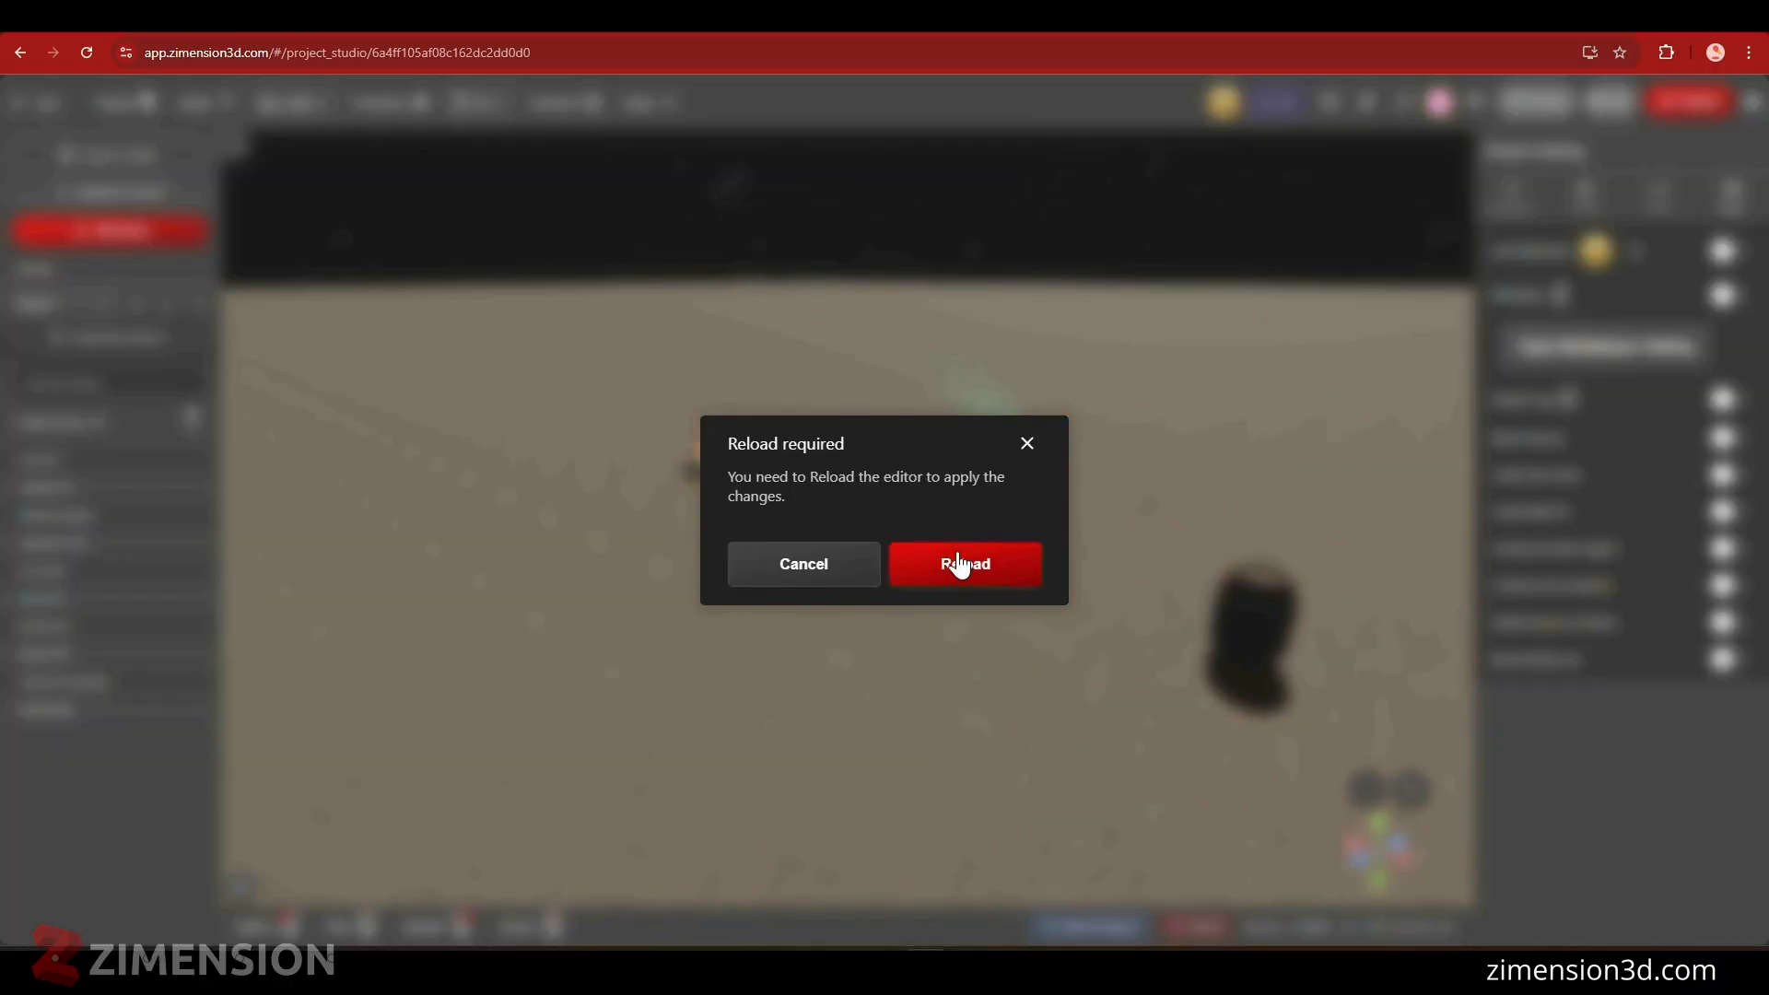
pyautogui.click(958, 558)
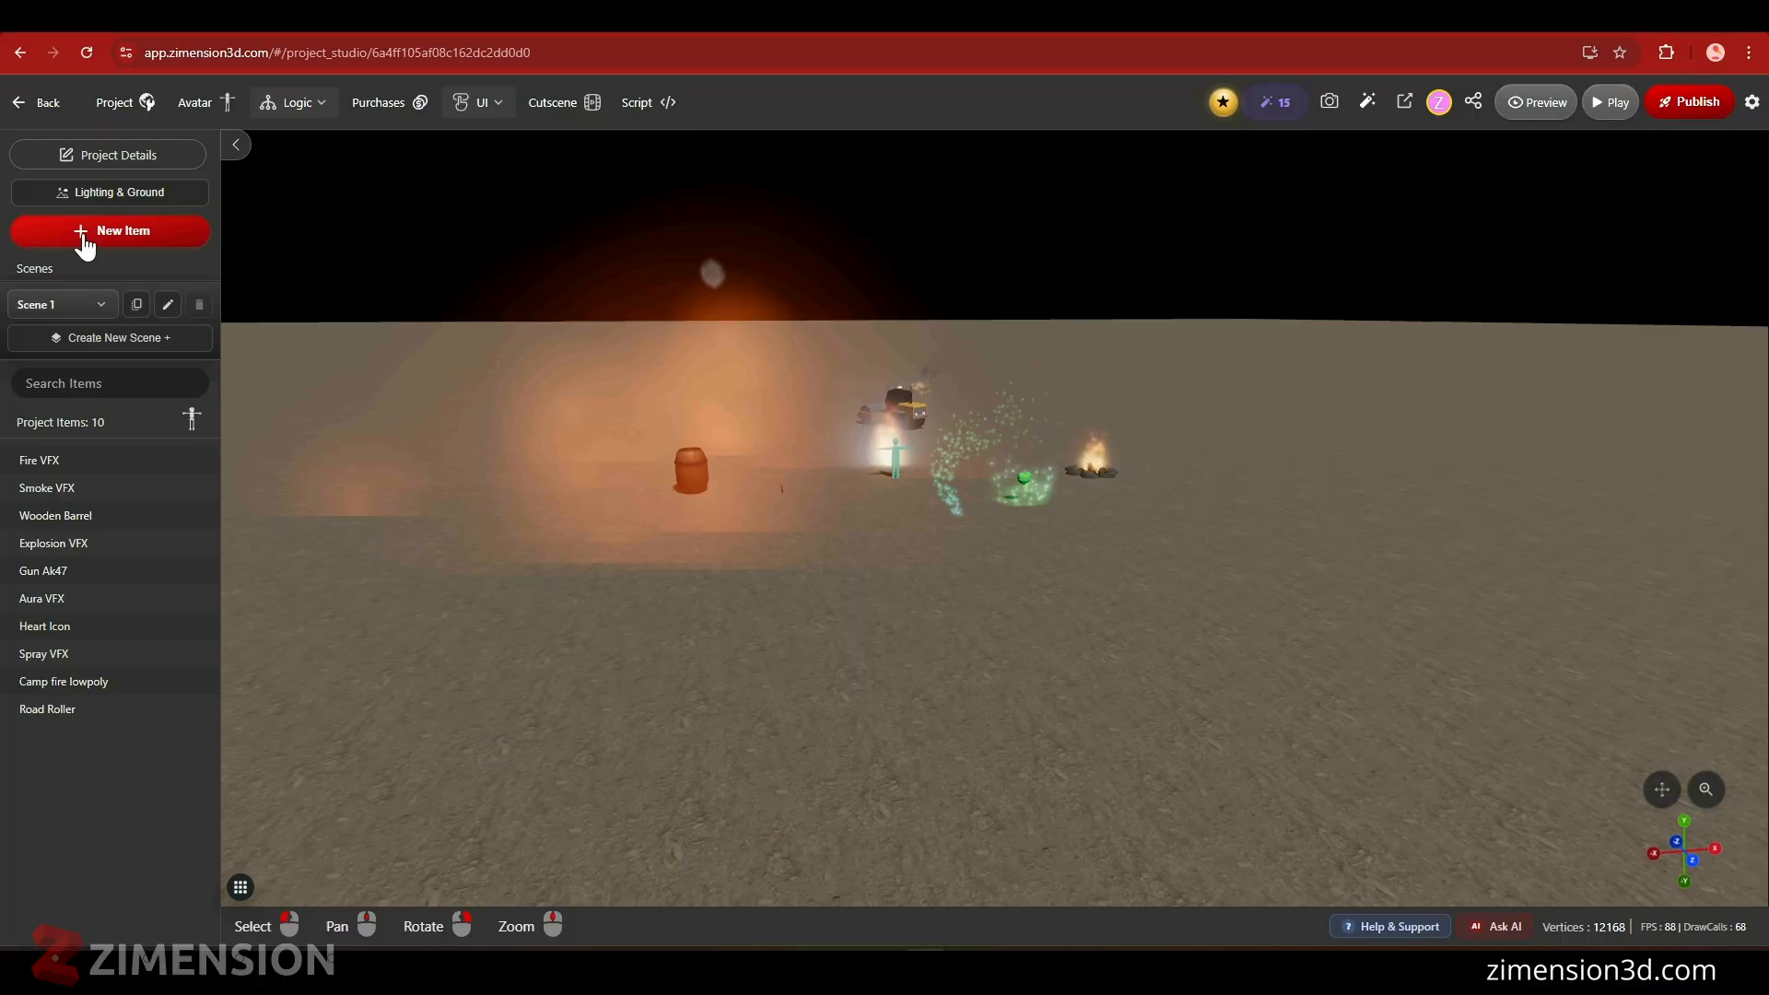
# - Add the Stylized Flame WebGPU effect from the VFX library and place it on the ground in front of the avatar
pyautogui.click(85, 235)
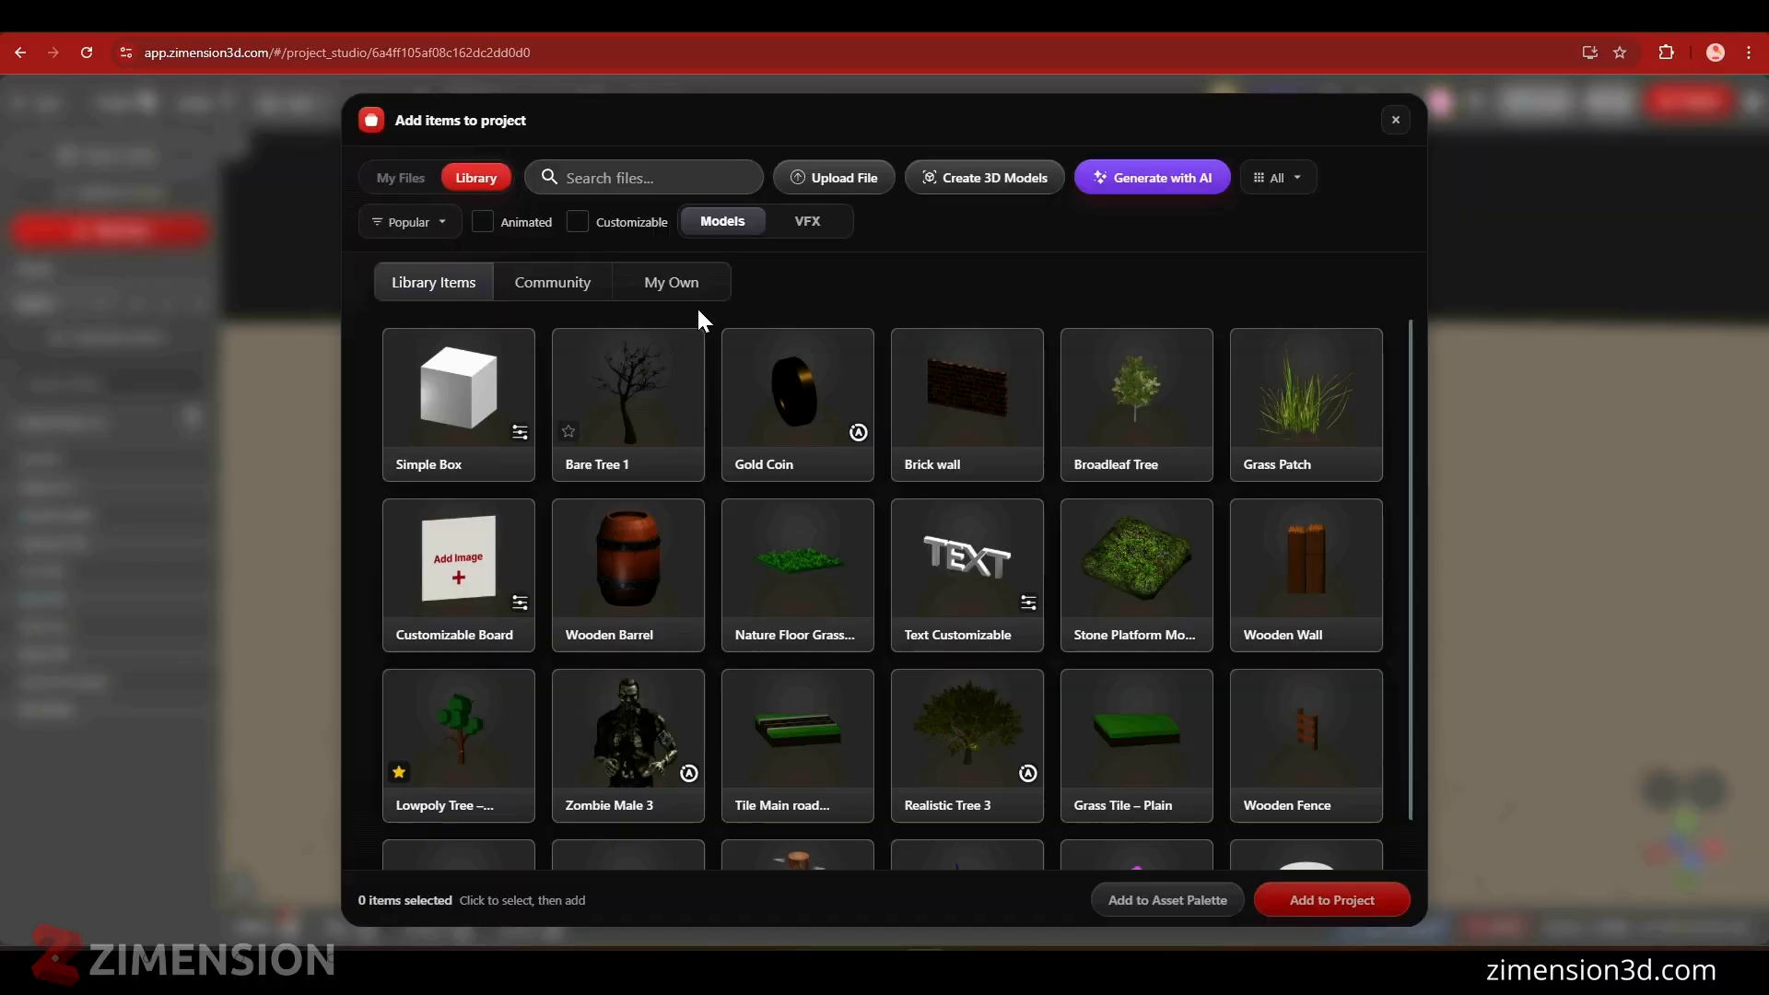
pyautogui.click(808, 223)
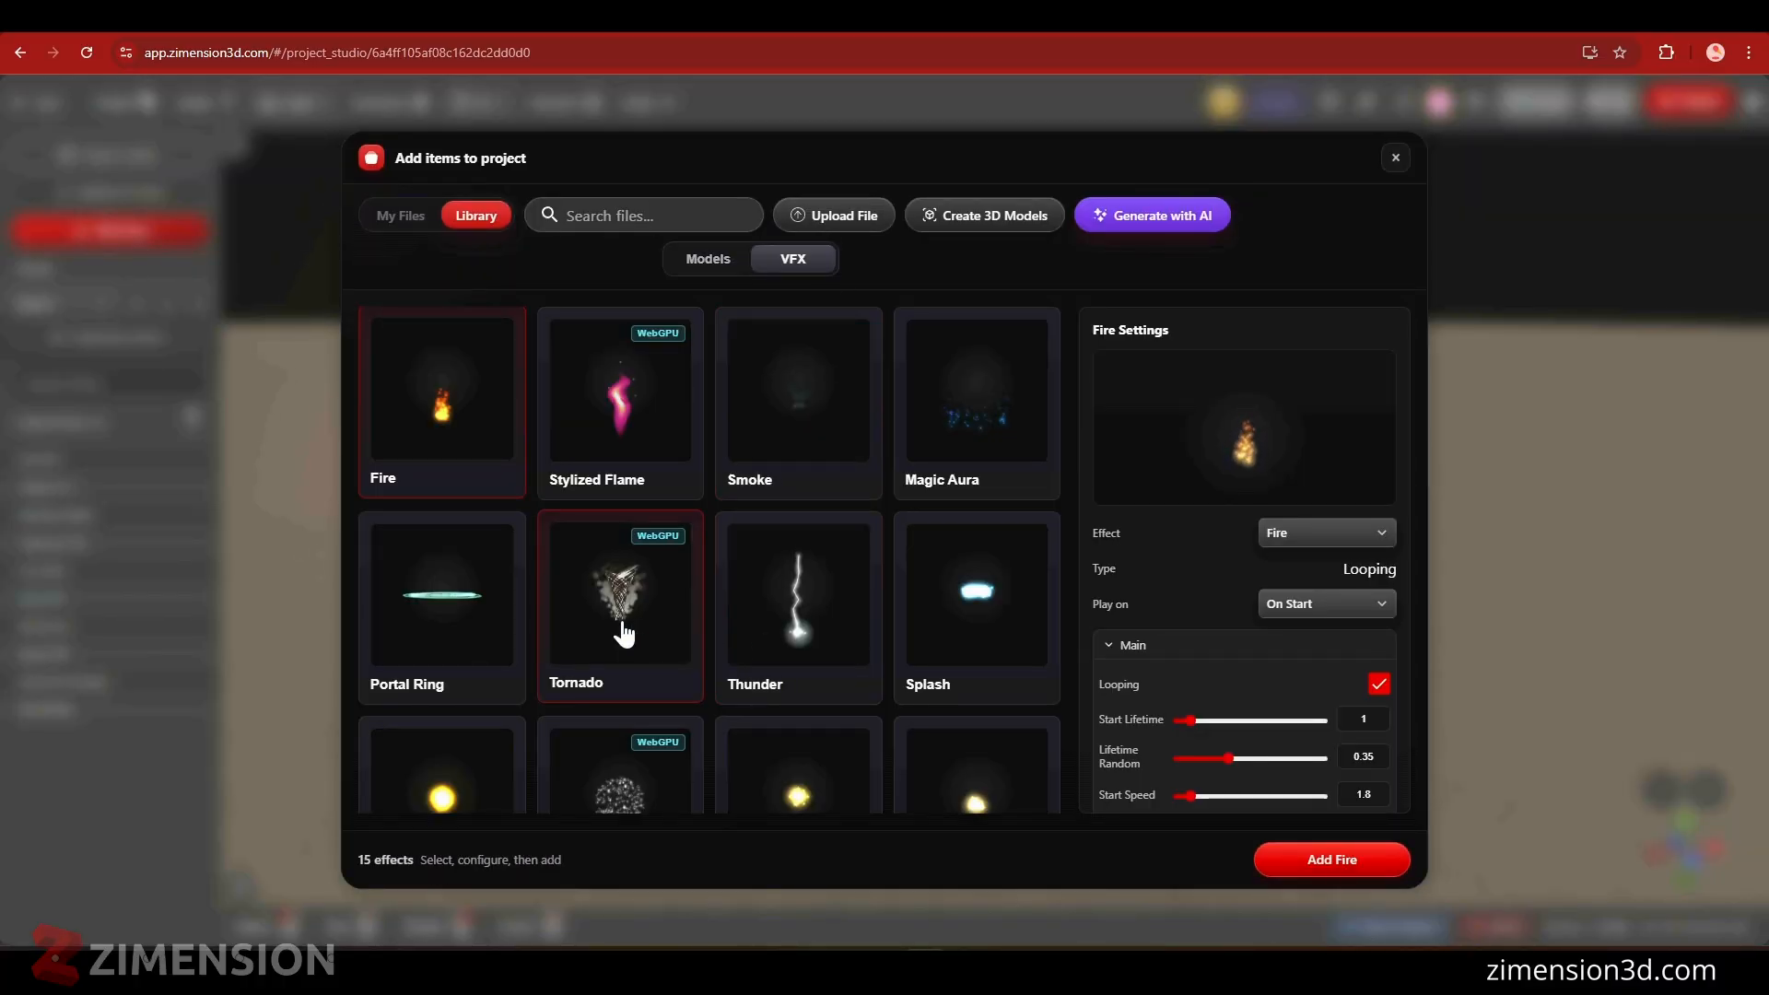
pyautogui.click(599, 425)
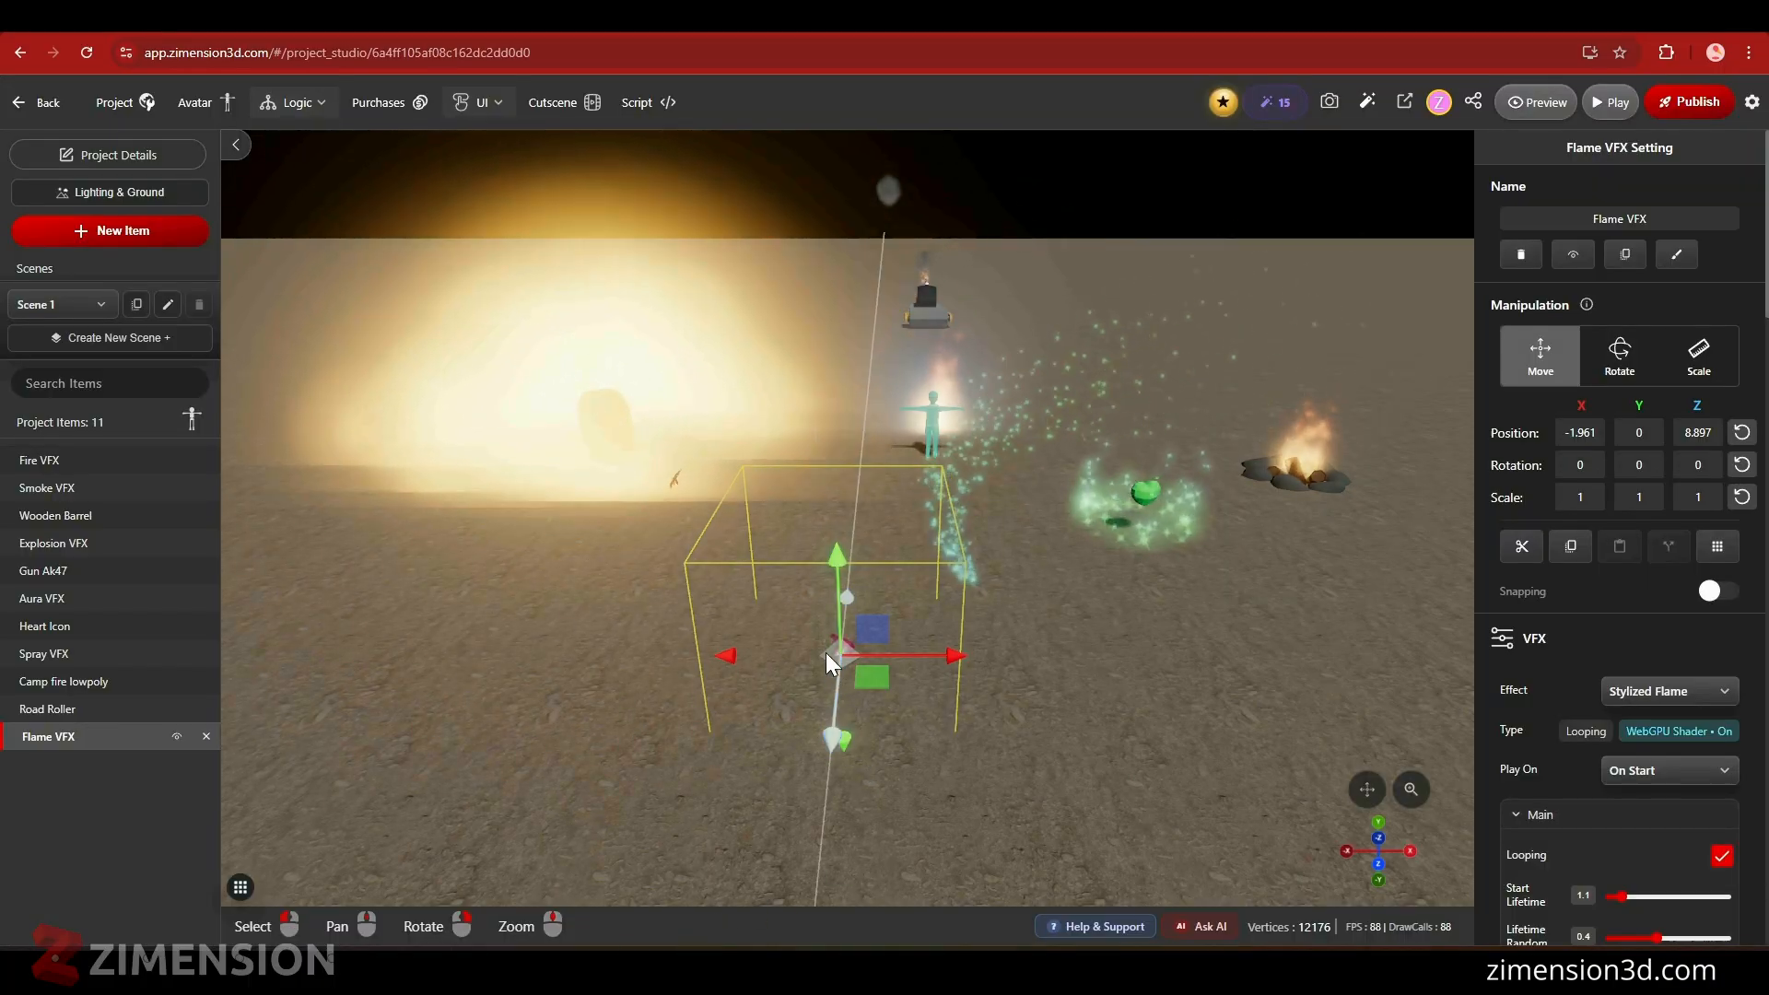
# - Raise the stylized flame off the ground and shift it to about Y 0.642, Z 9.369
pyautogui.moveTo(835, 546); pyautogui.dragTo(825, 505)
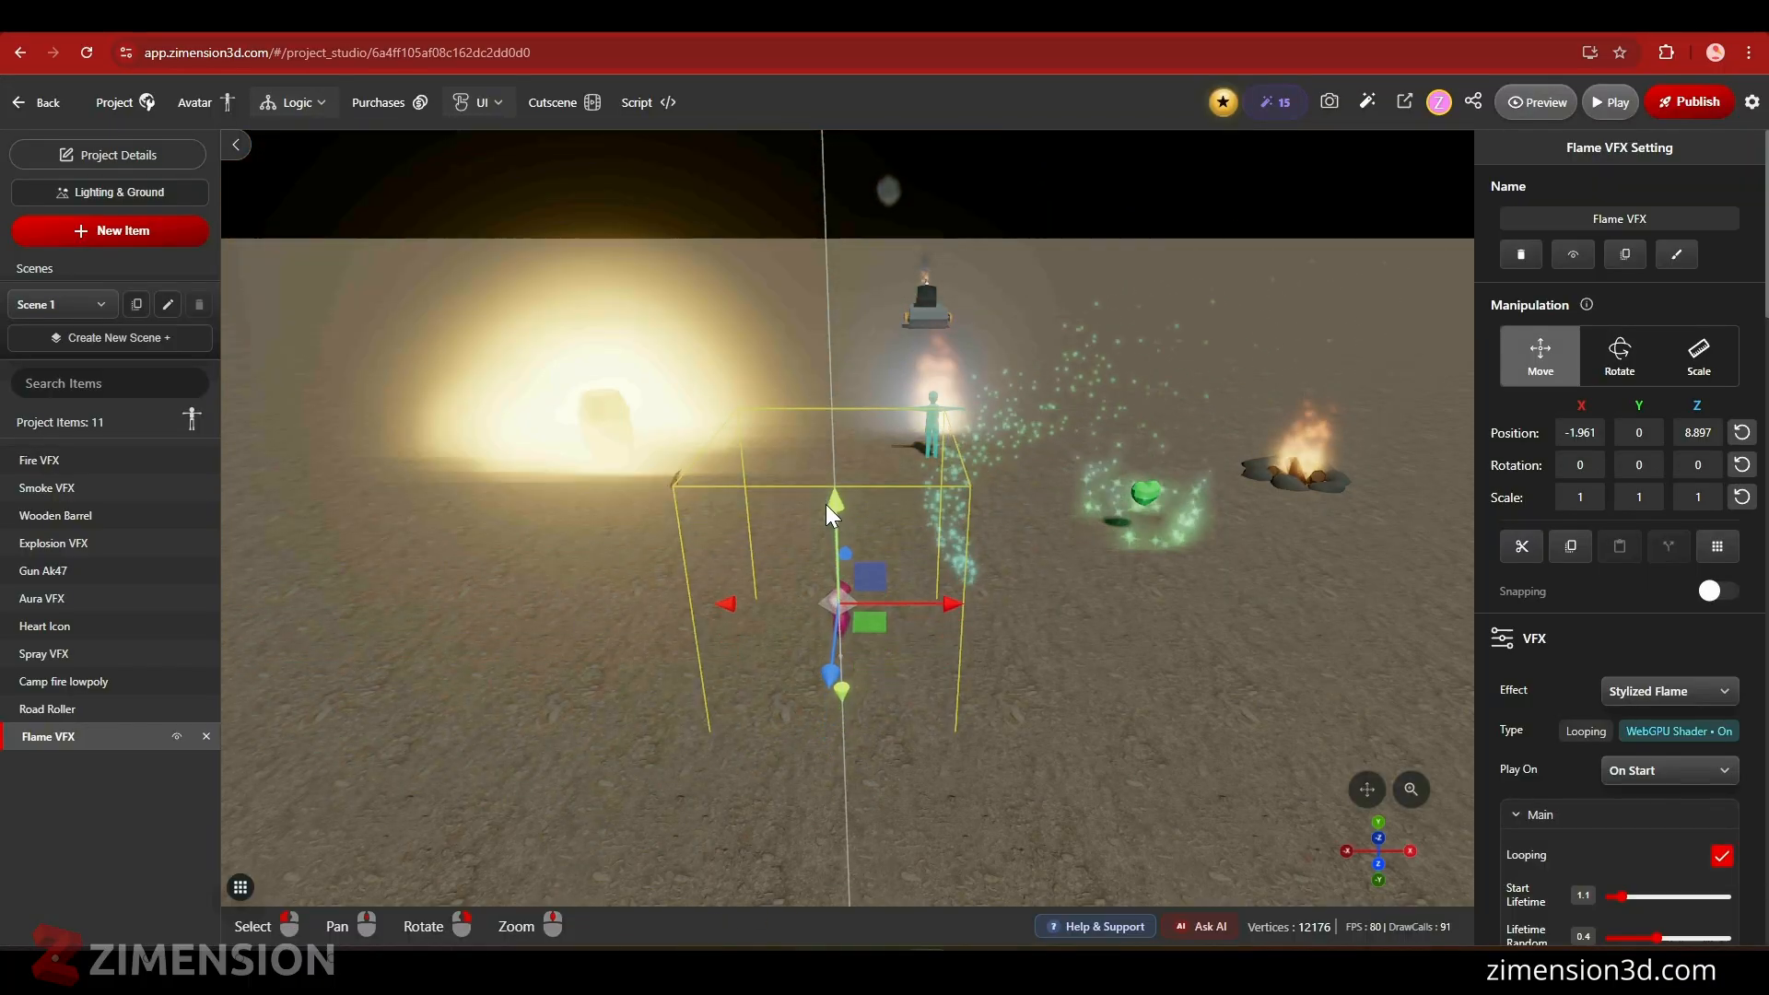
pyautogui.scroll(5, 876, 778)
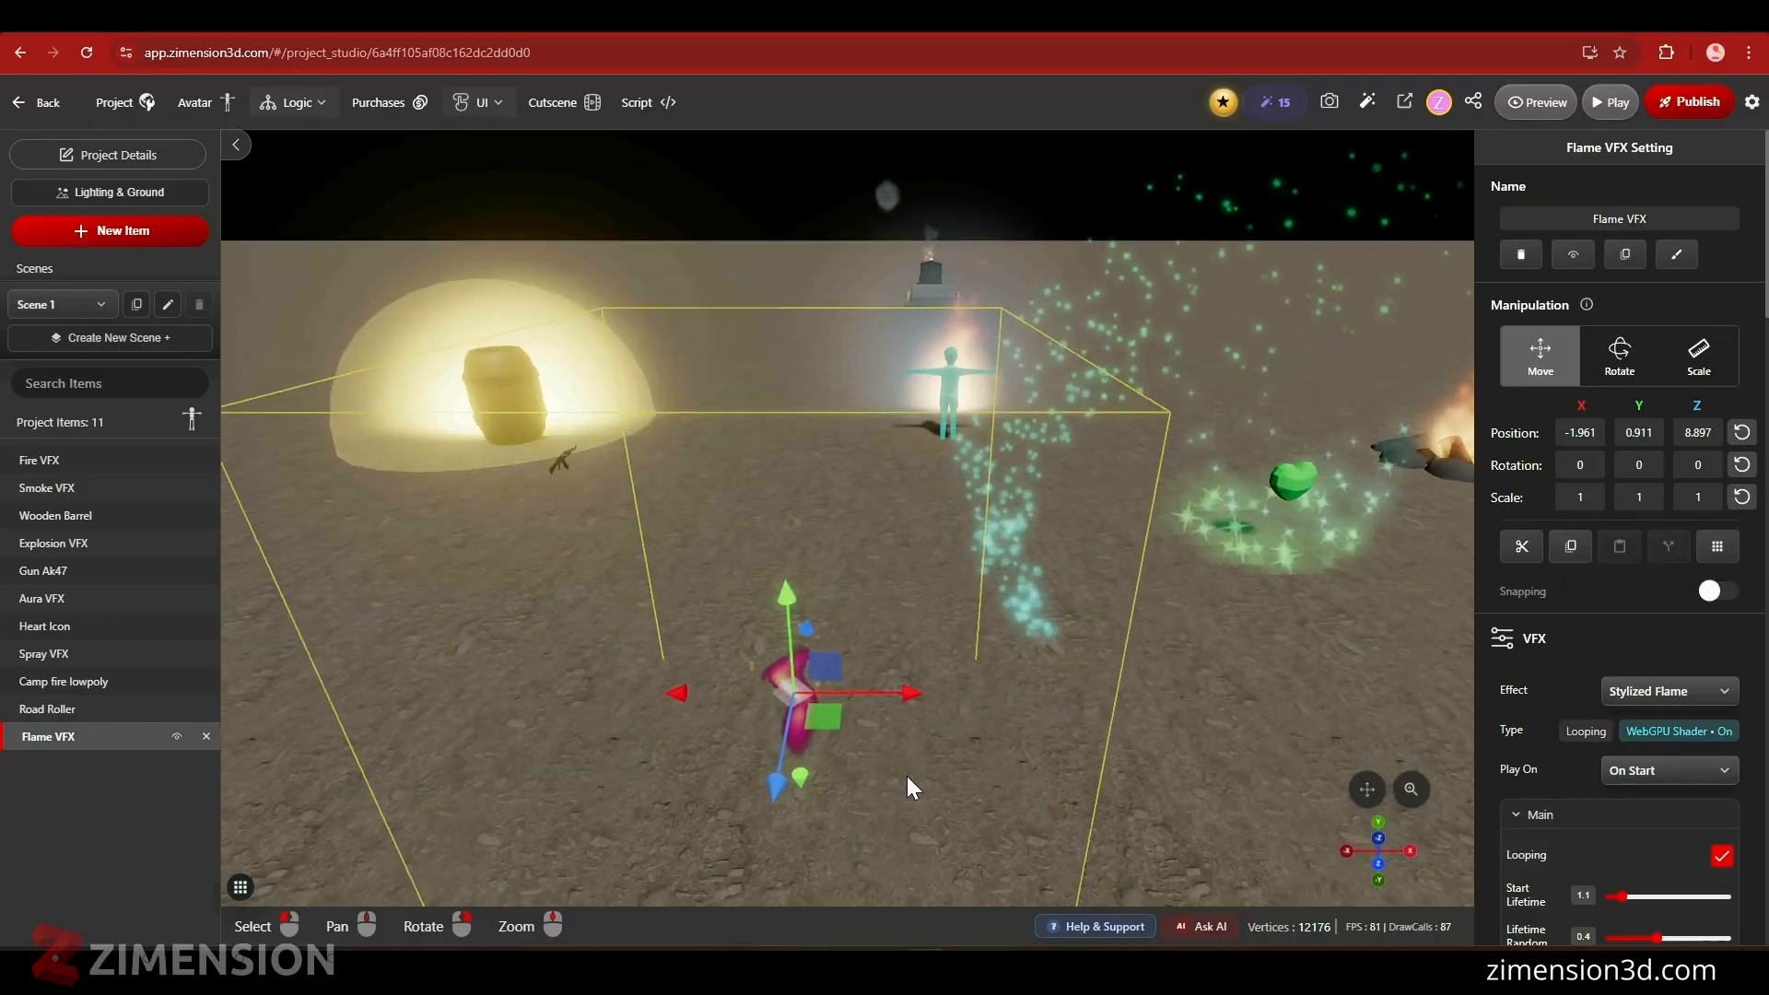
pyautogui.moveTo(915, 765); pyautogui.dragTo(881, 743)
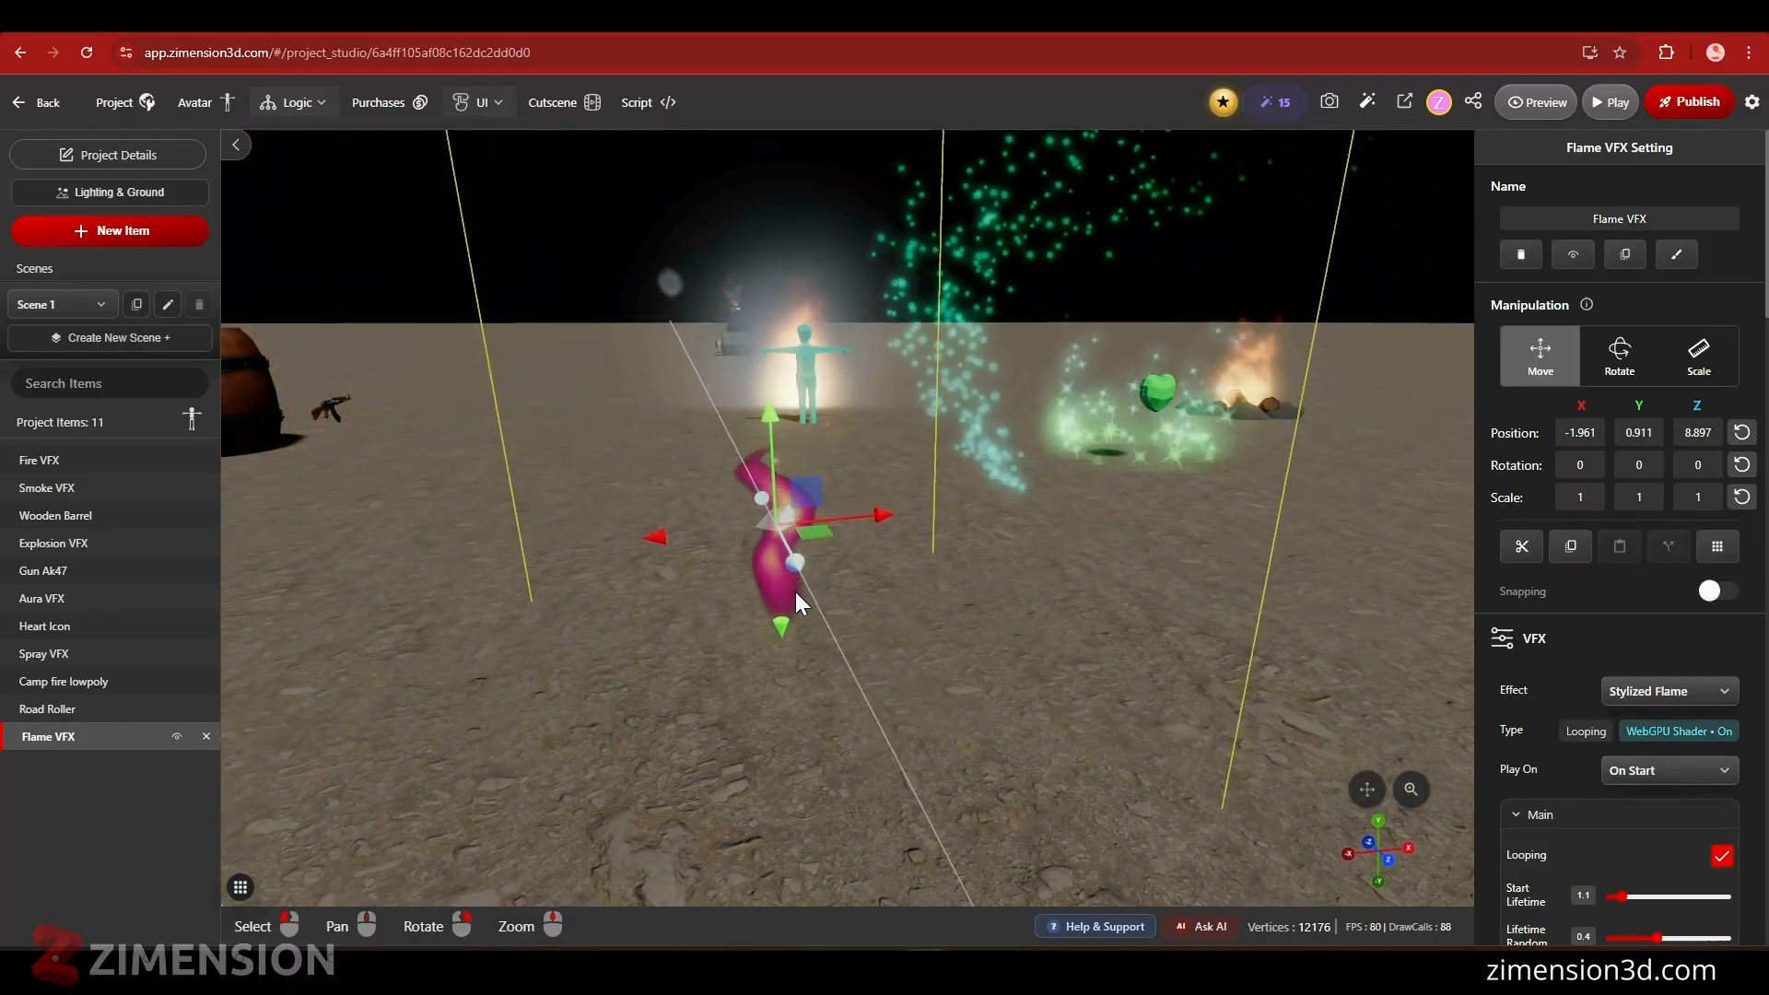
pyautogui.moveTo(808, 519); pyautogui.dragTo(787, 533)
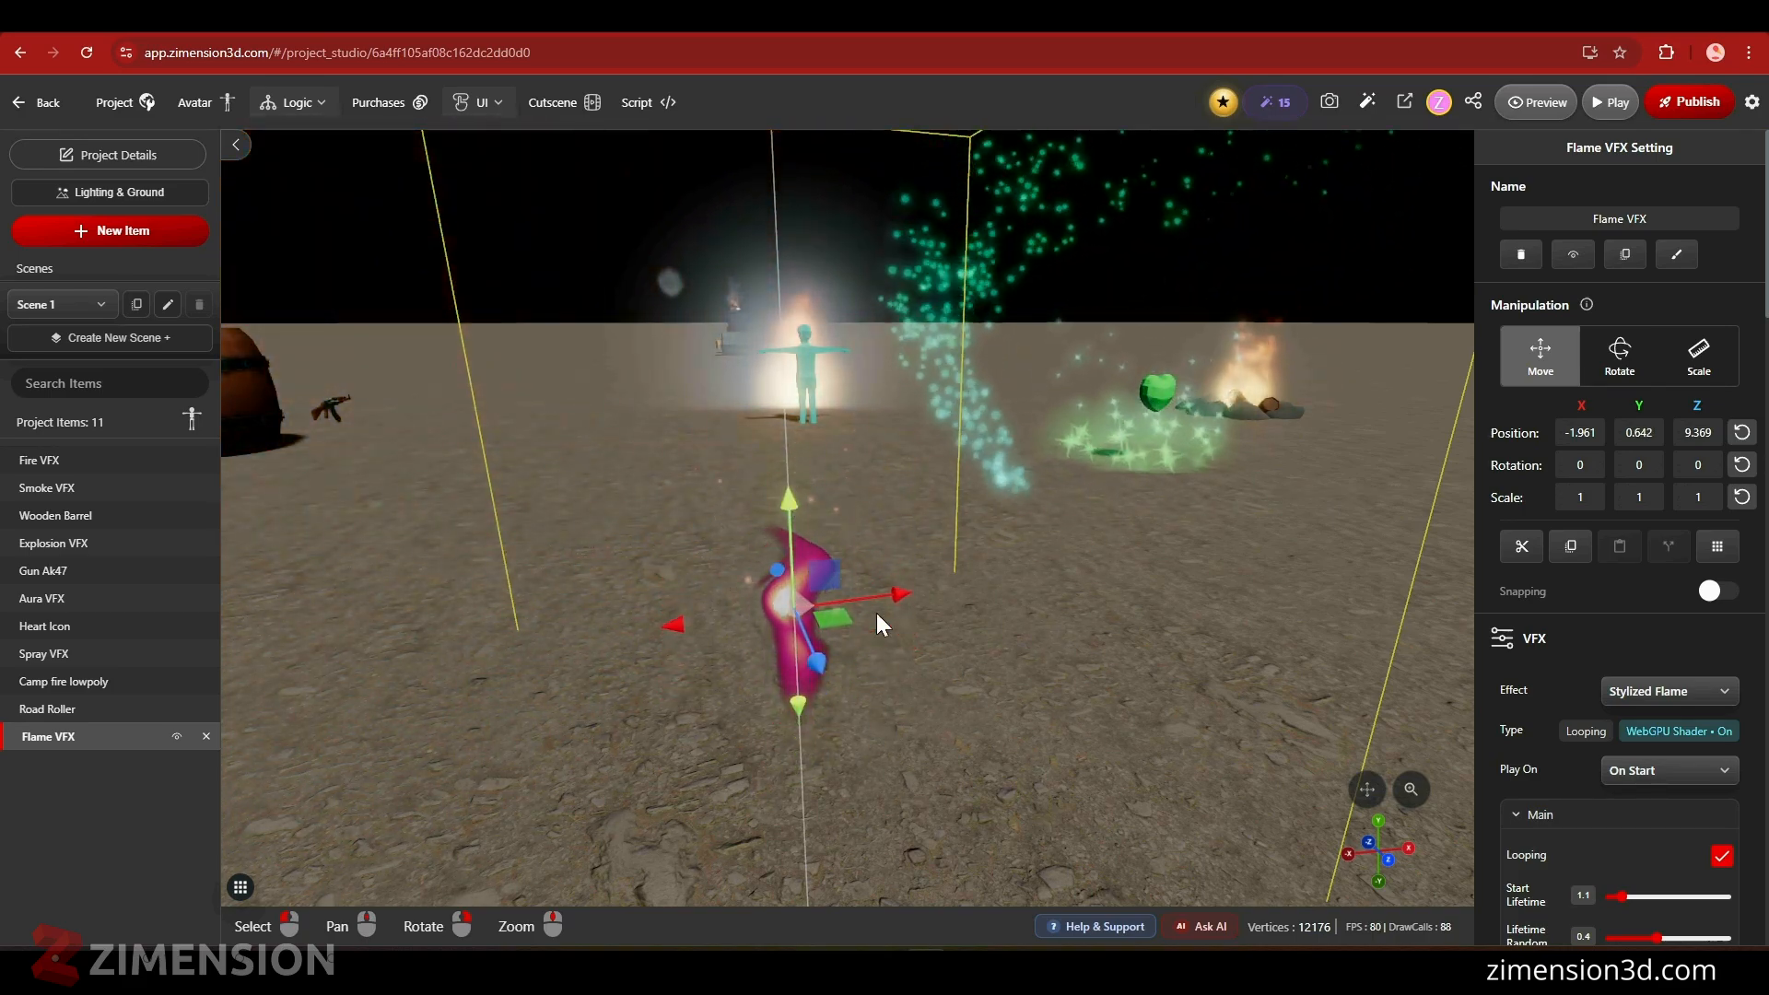
# - Set the stylized flame's End Color under Color over Lifetime to yellow #ffd152
pyautogui.scroll(-5, 1622, 732)
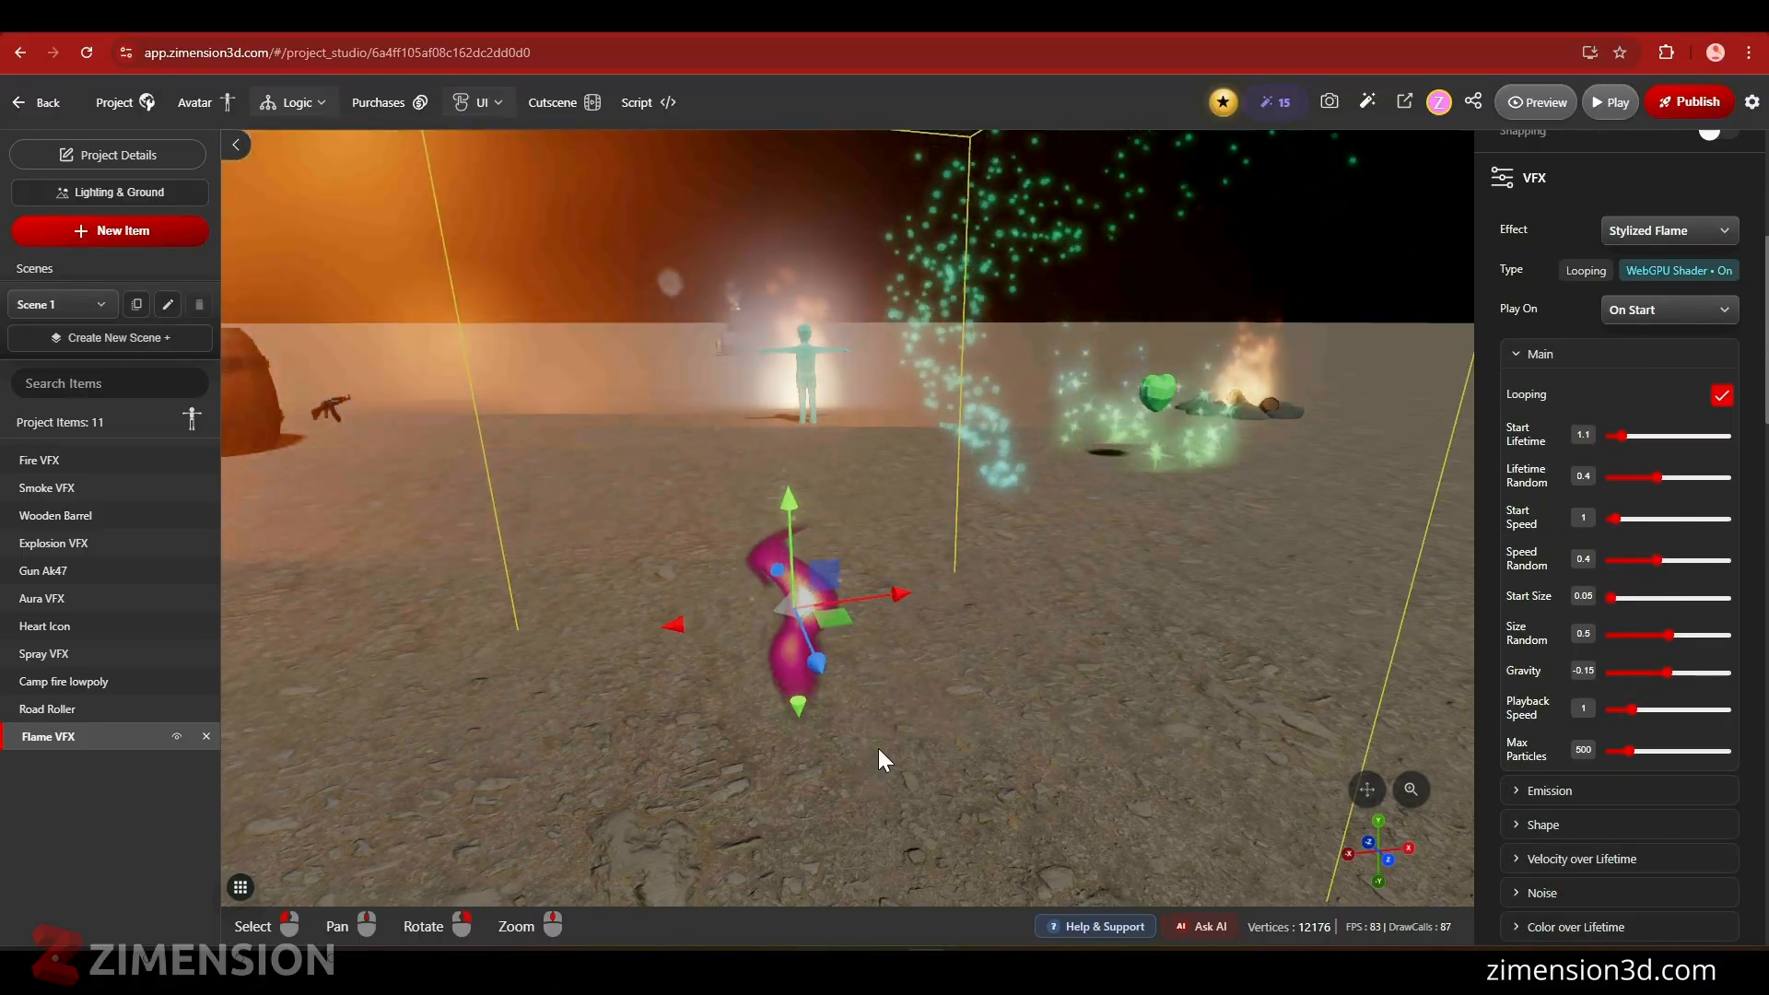
pyautogui.moveTo(876, 758); pyautogui.dragTo(1154, 730, button='right')
pyautogui.press('f')
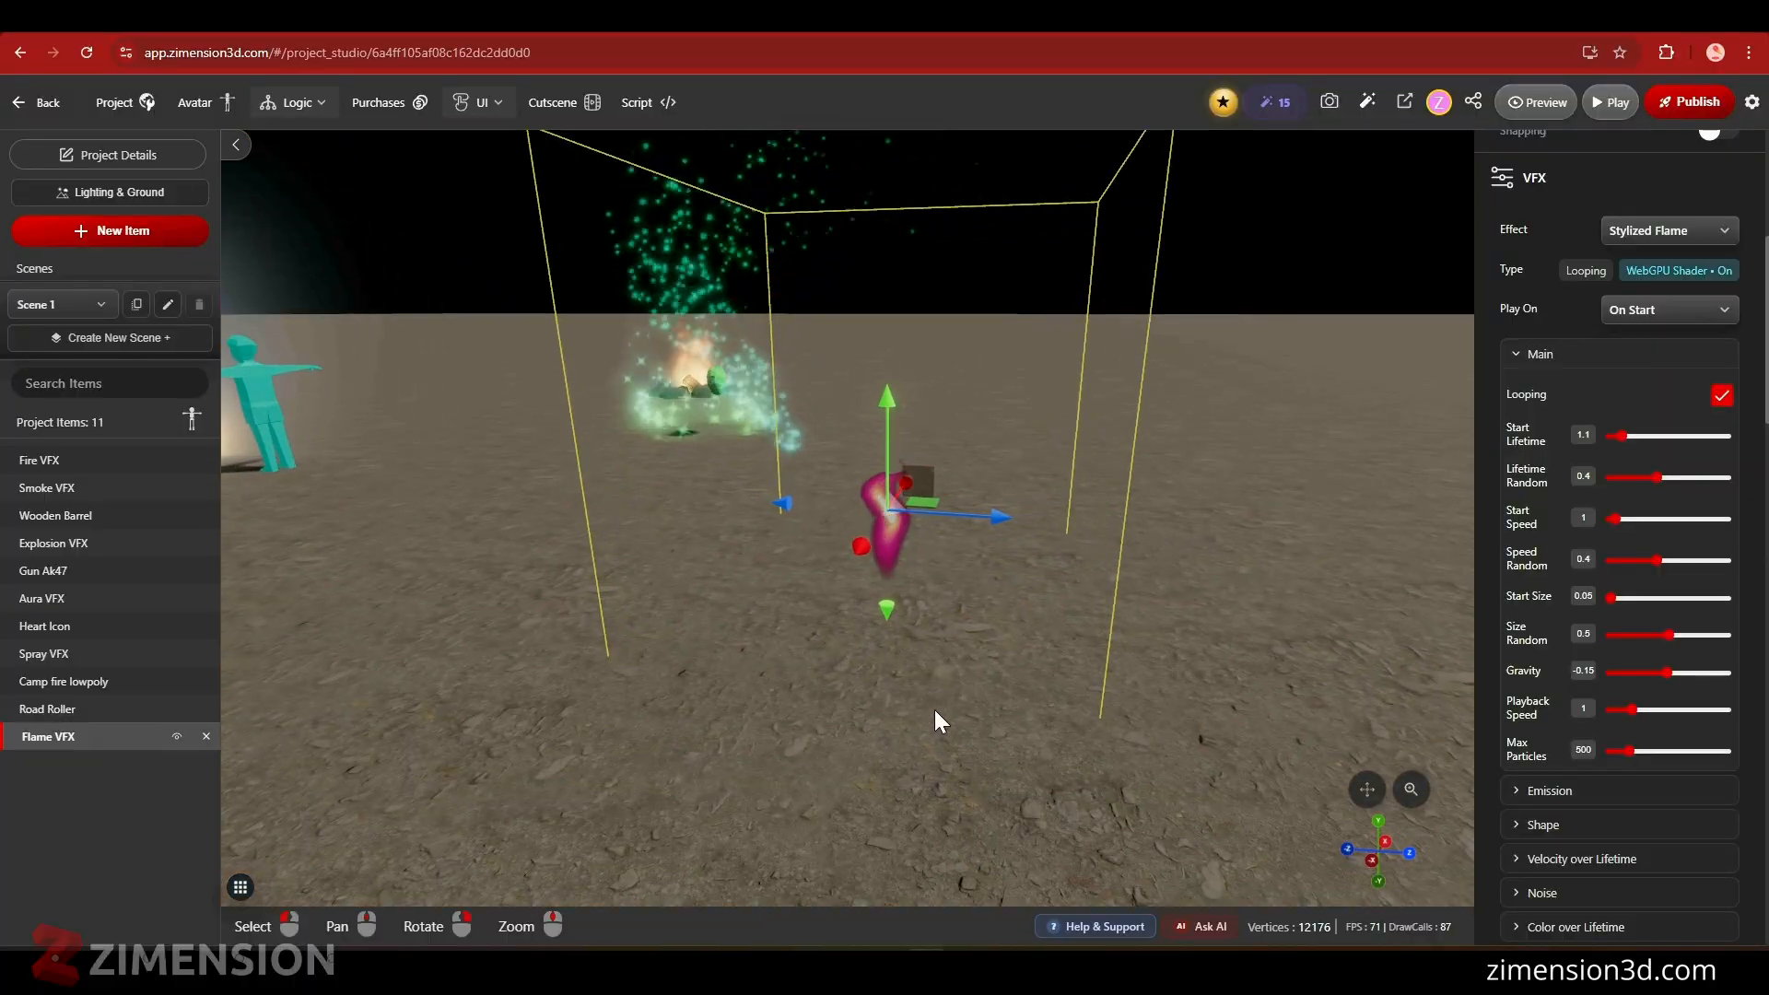
pyautogui.moveTo(855, 770); pyautogui.dragTo(913, 758, button='right')
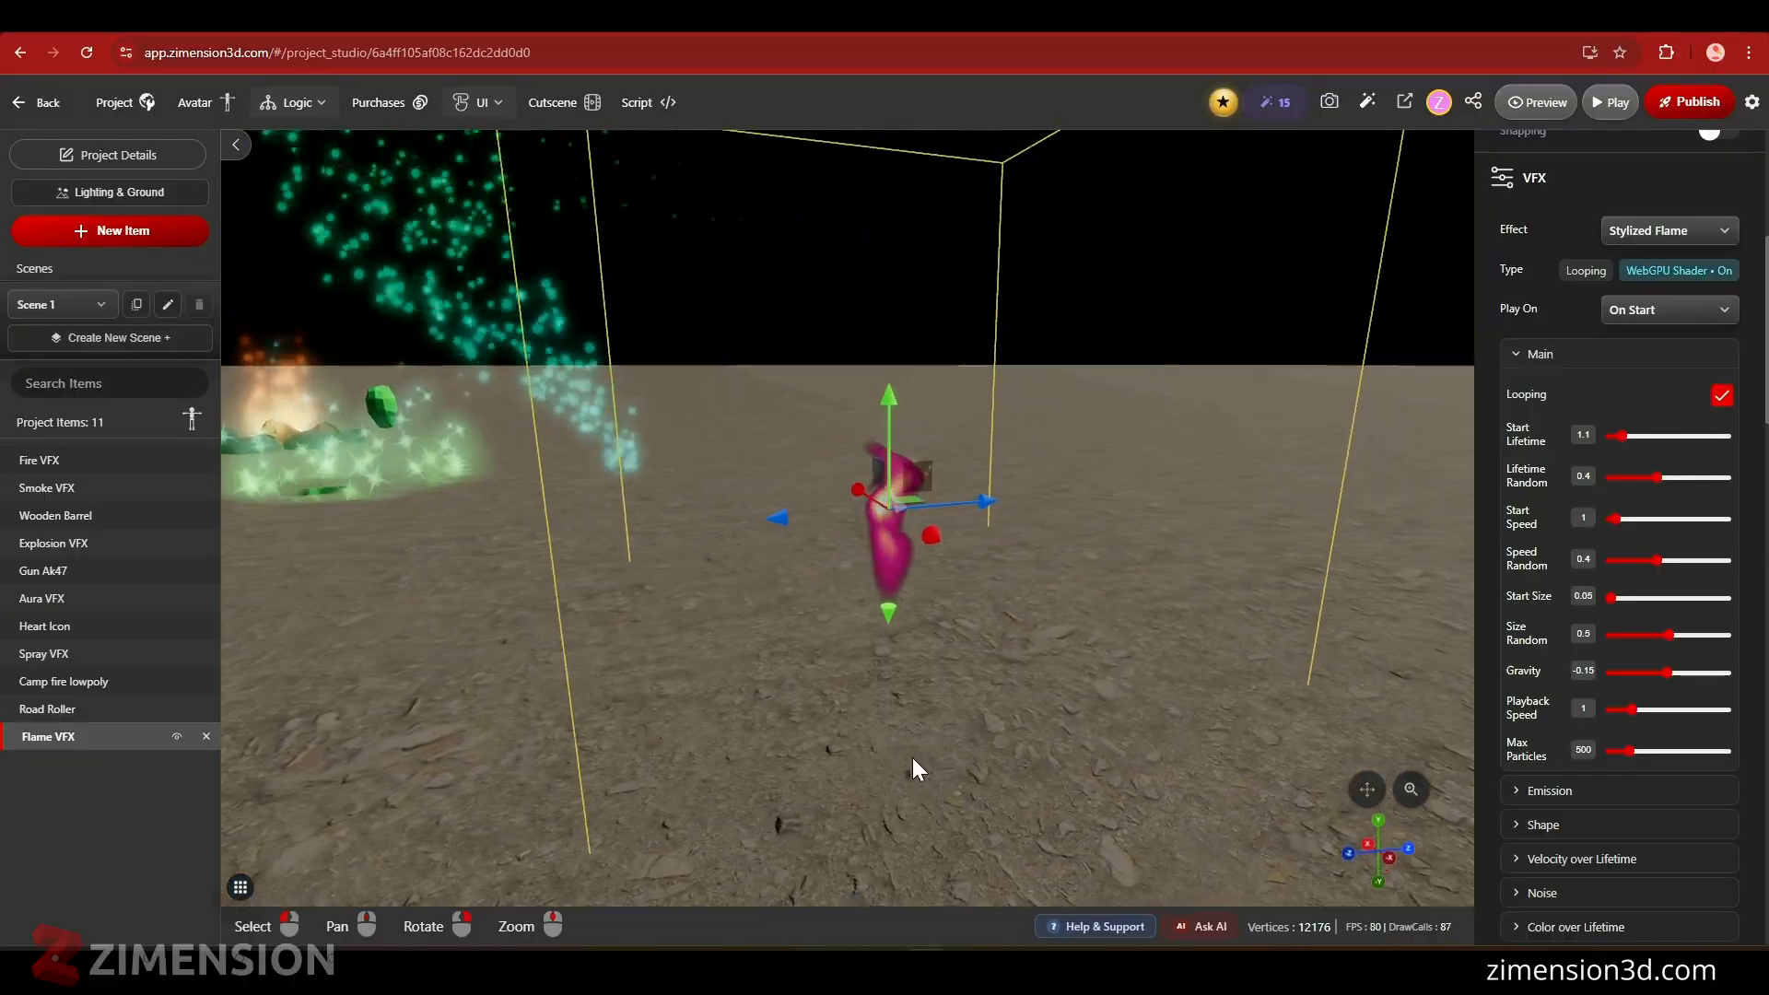
pyautogui.scroll(-3, 1635, 666)
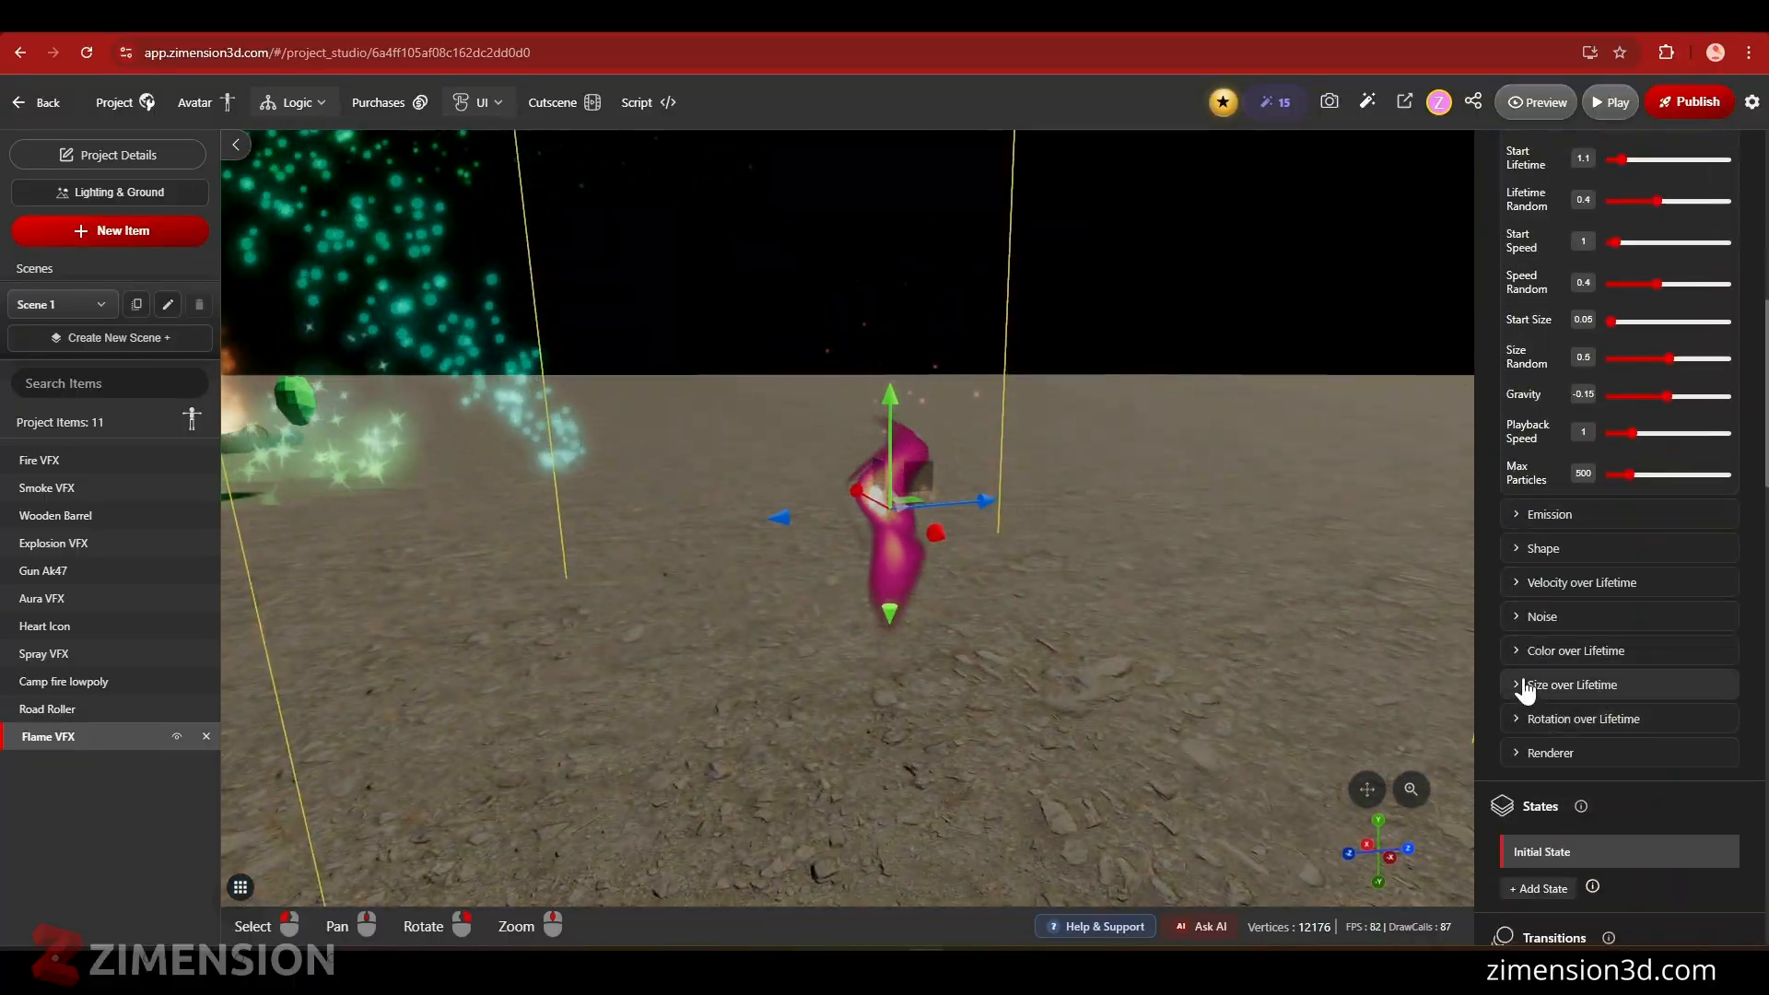
pyautogui.click(1516, 653)
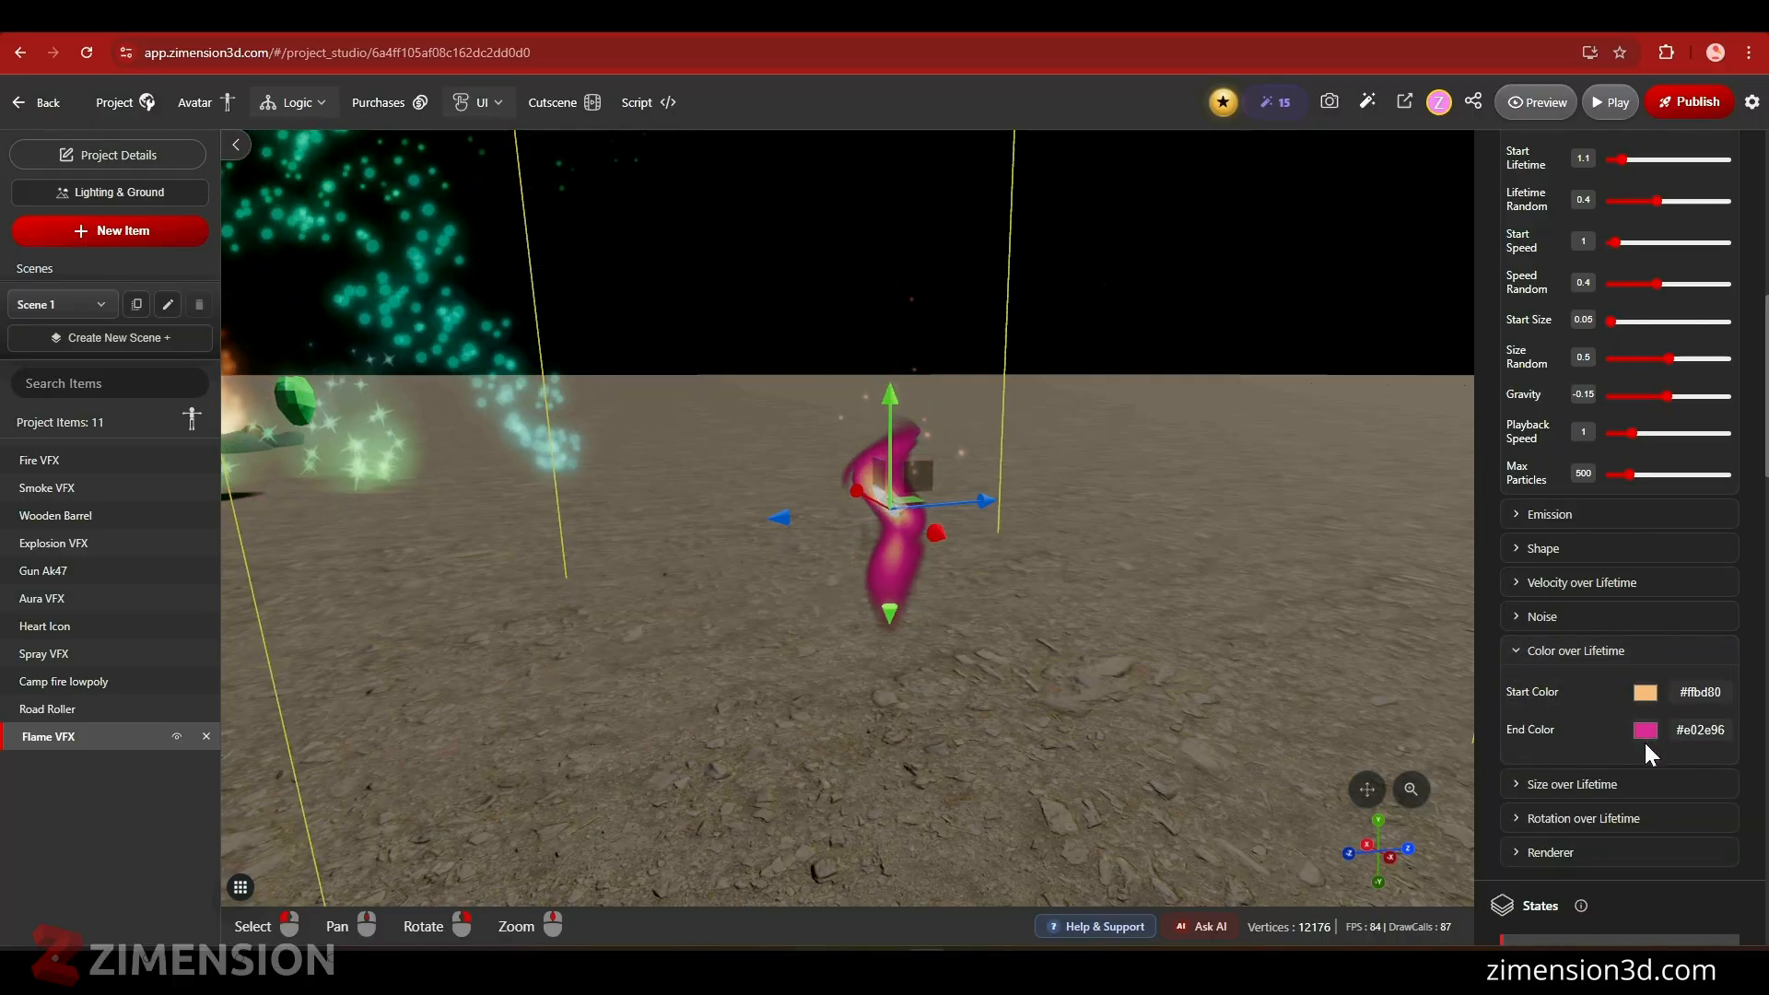
pyautogui.click(1646, 731)
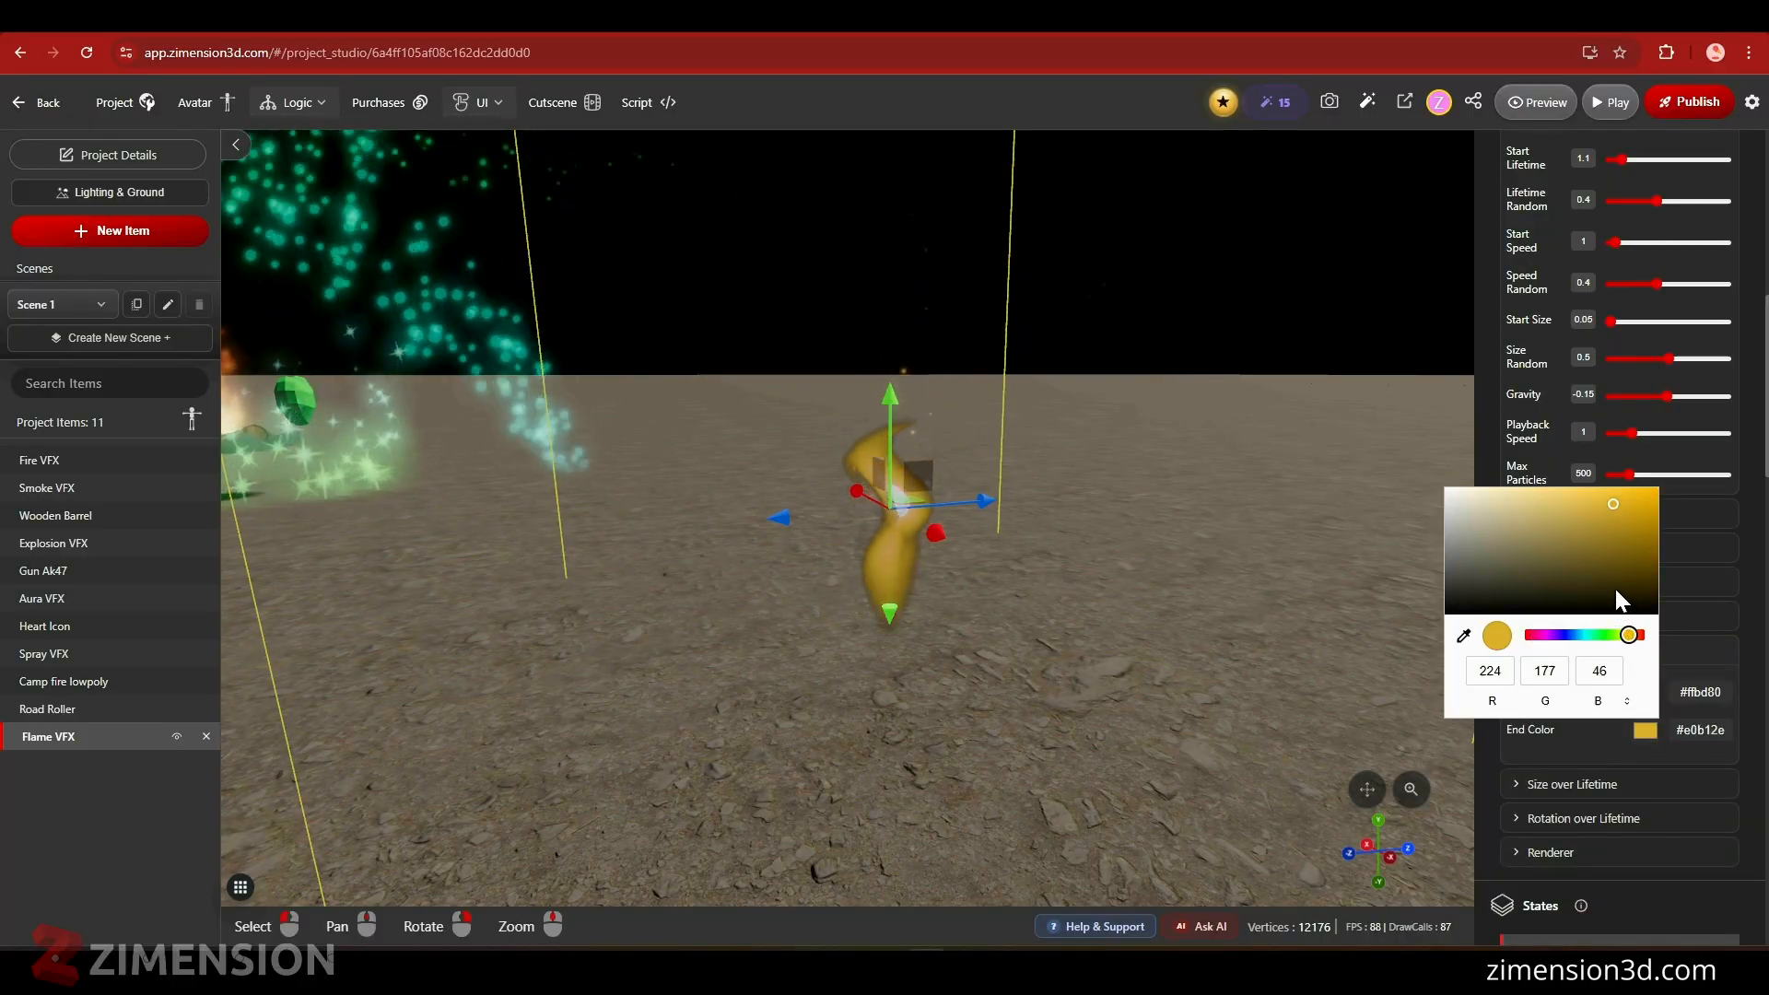
pyautogui.moveTo(1613, 527); pyautogui.dragTo(1586, 468)
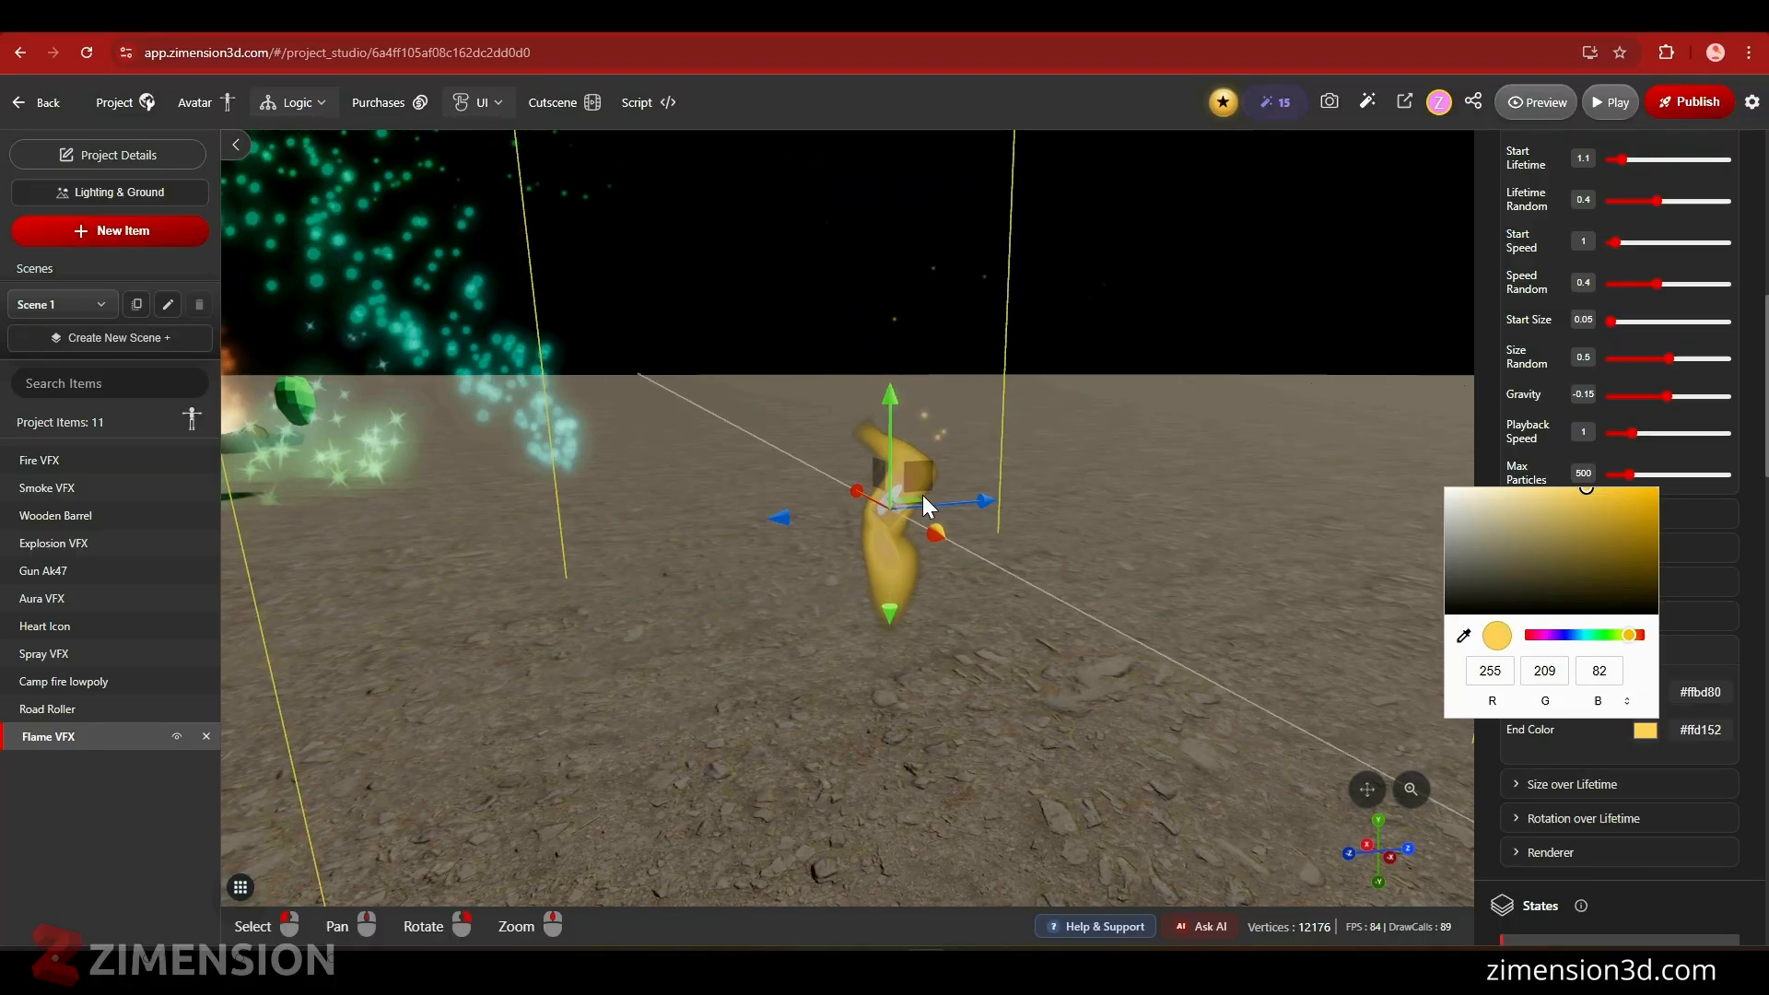
# - Examine the recoloured flame up close from another angle and deselect it
pyautogui.click(940, 538)
pyautogui.moveTo(940, 536); pyautogui.dragTo(839, 627)
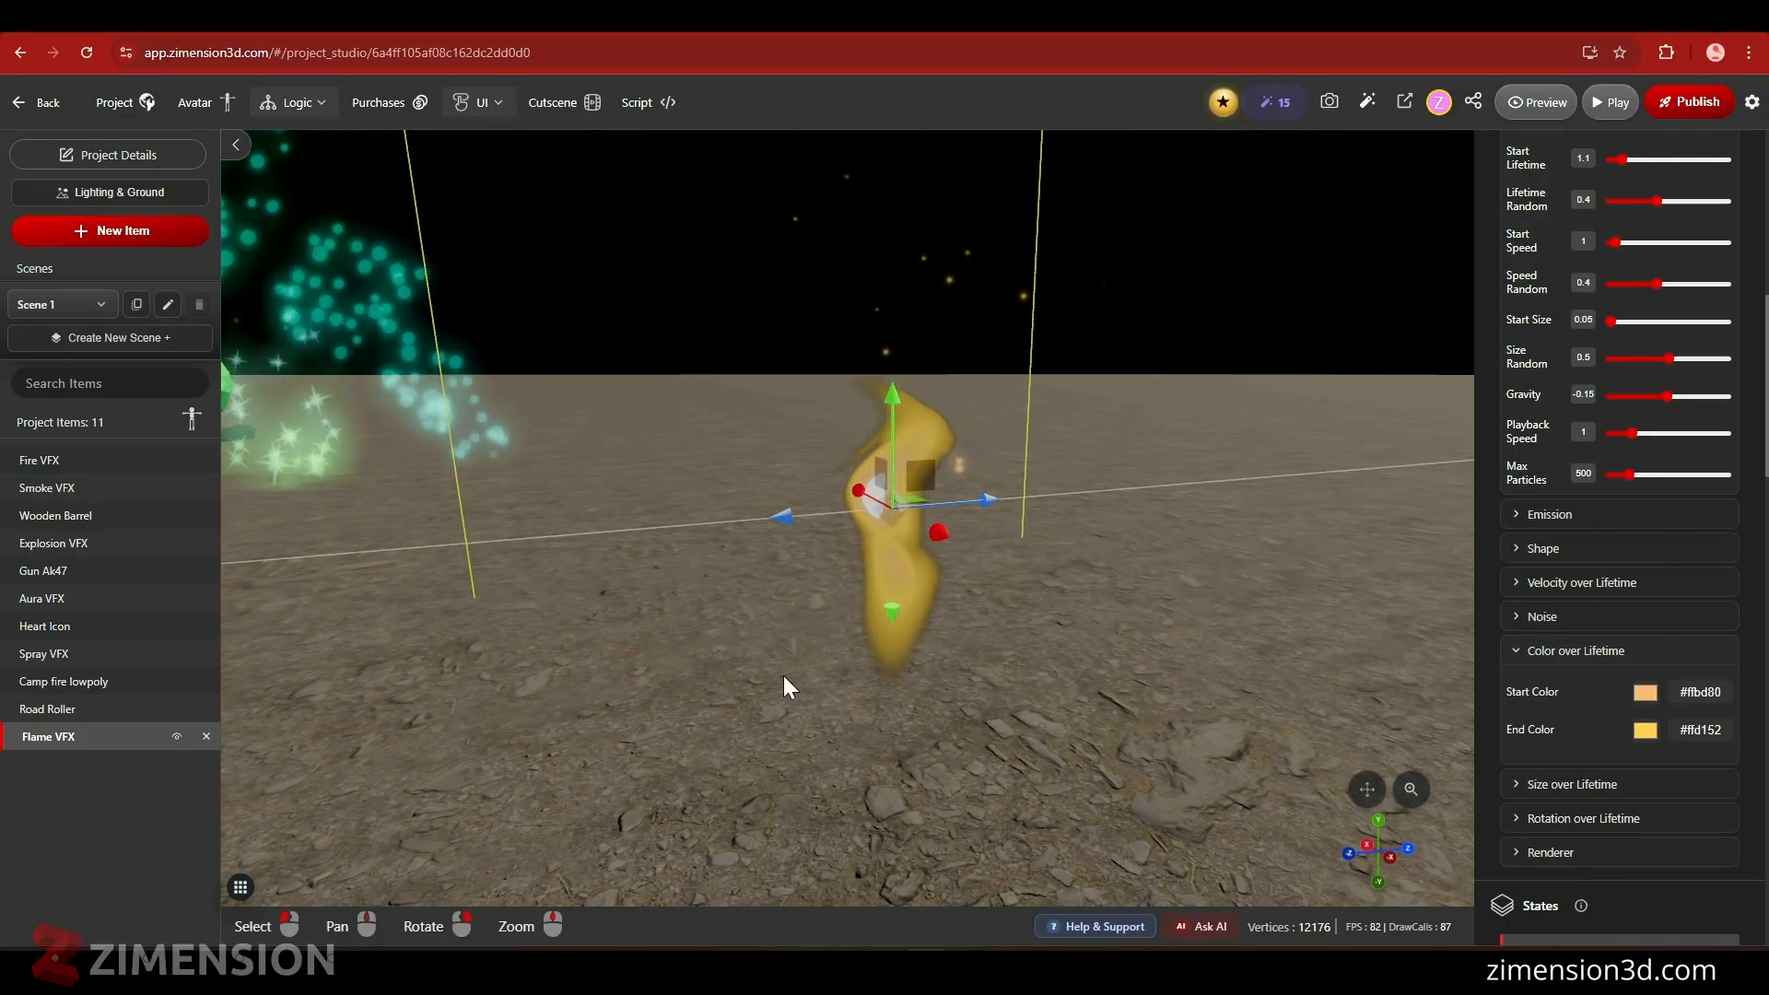
pyautogui.moveTo(899, 700); pyautogui.dragTo(986, 757)
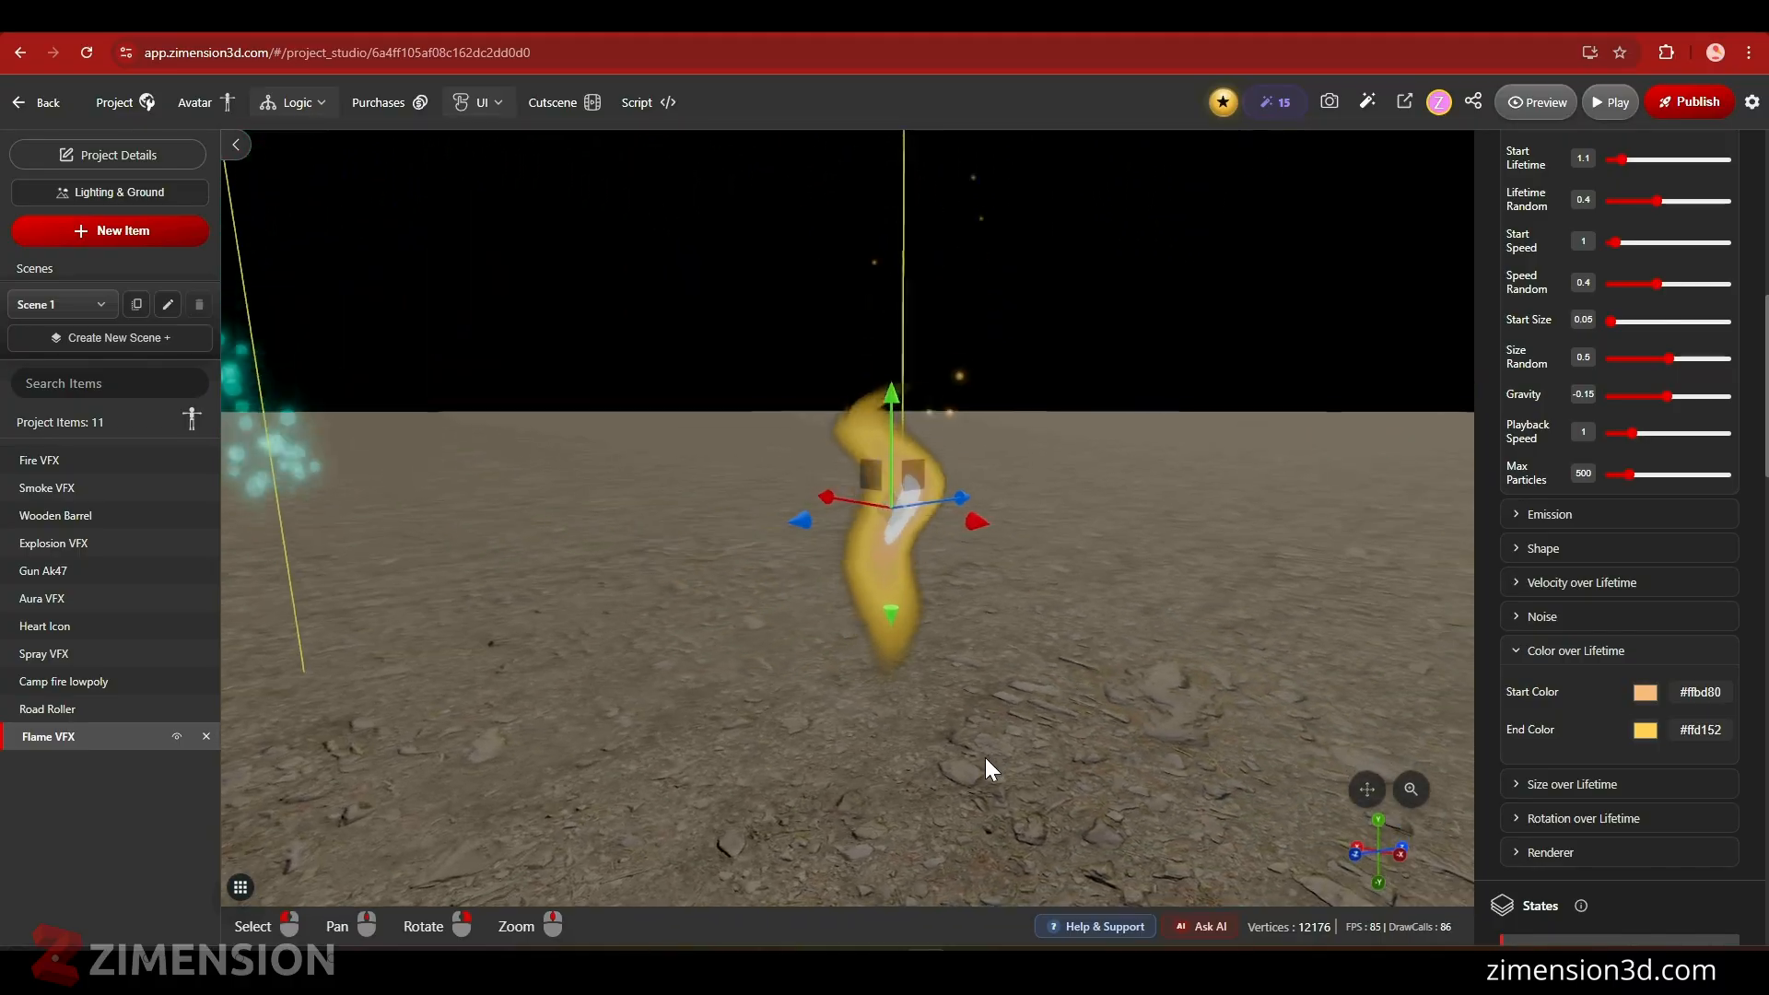
pyautogui.click(1065, 724)
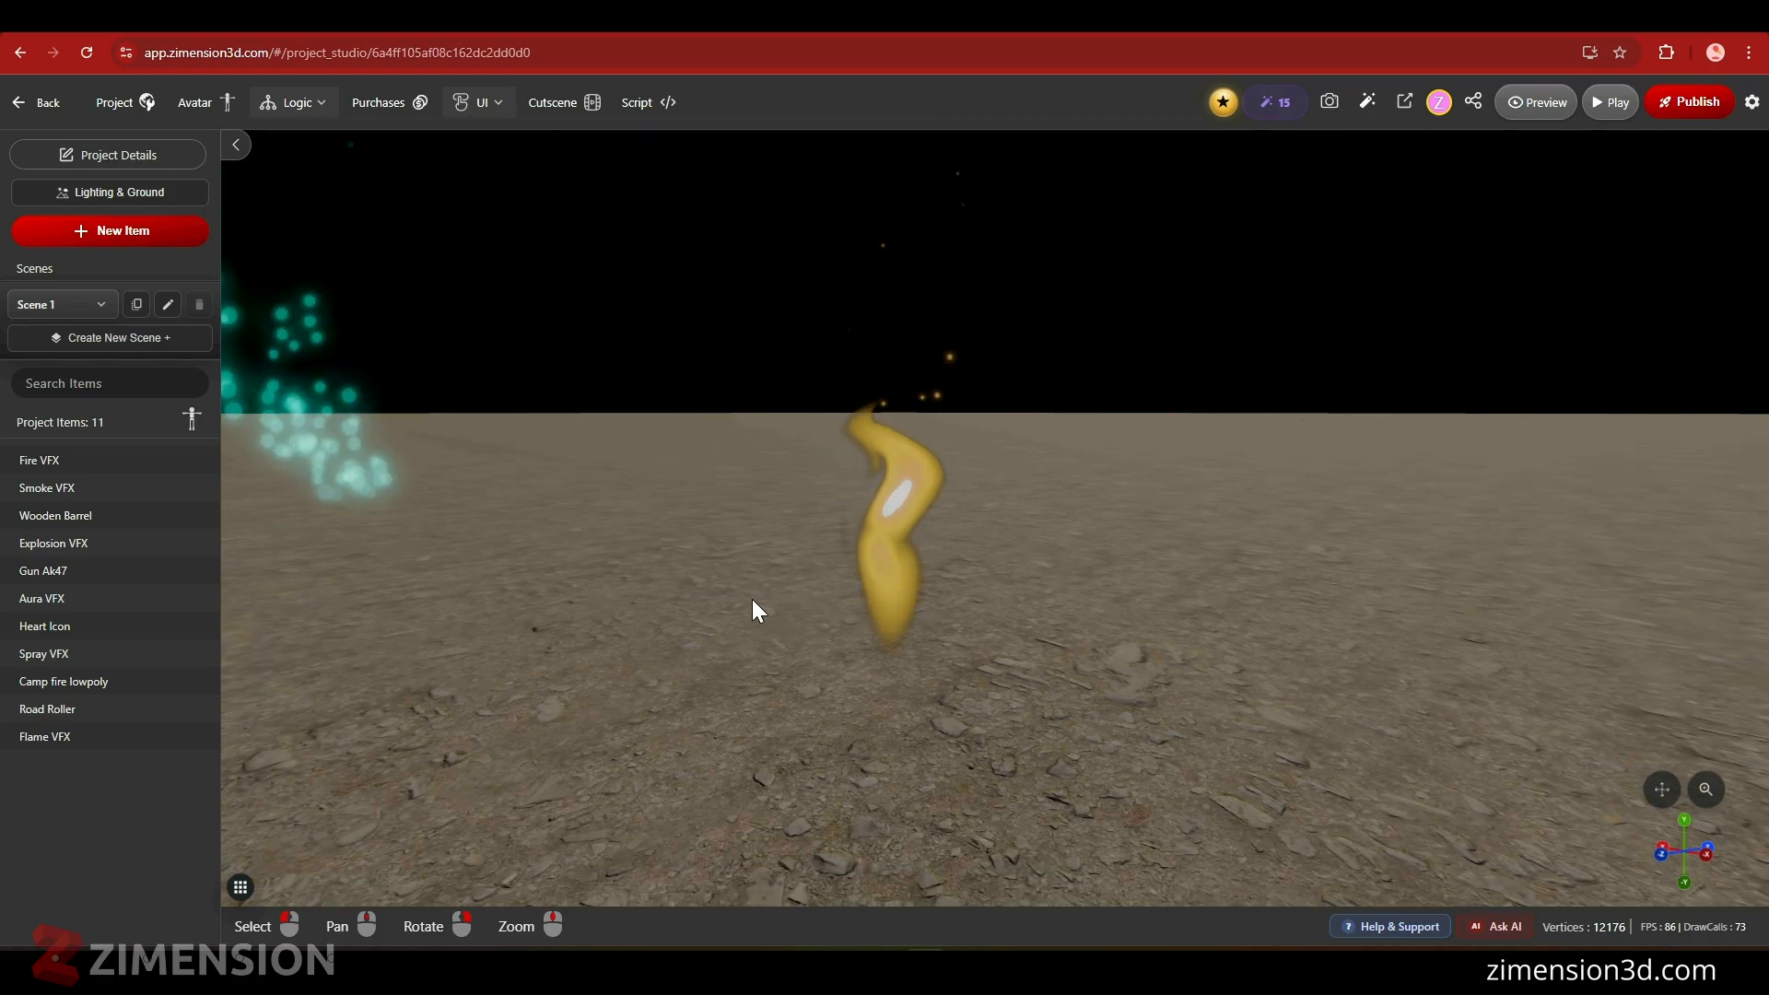
pyautogui.scroll(-3, 752, 599)
pyautogui.scroll(1, 859, 658)
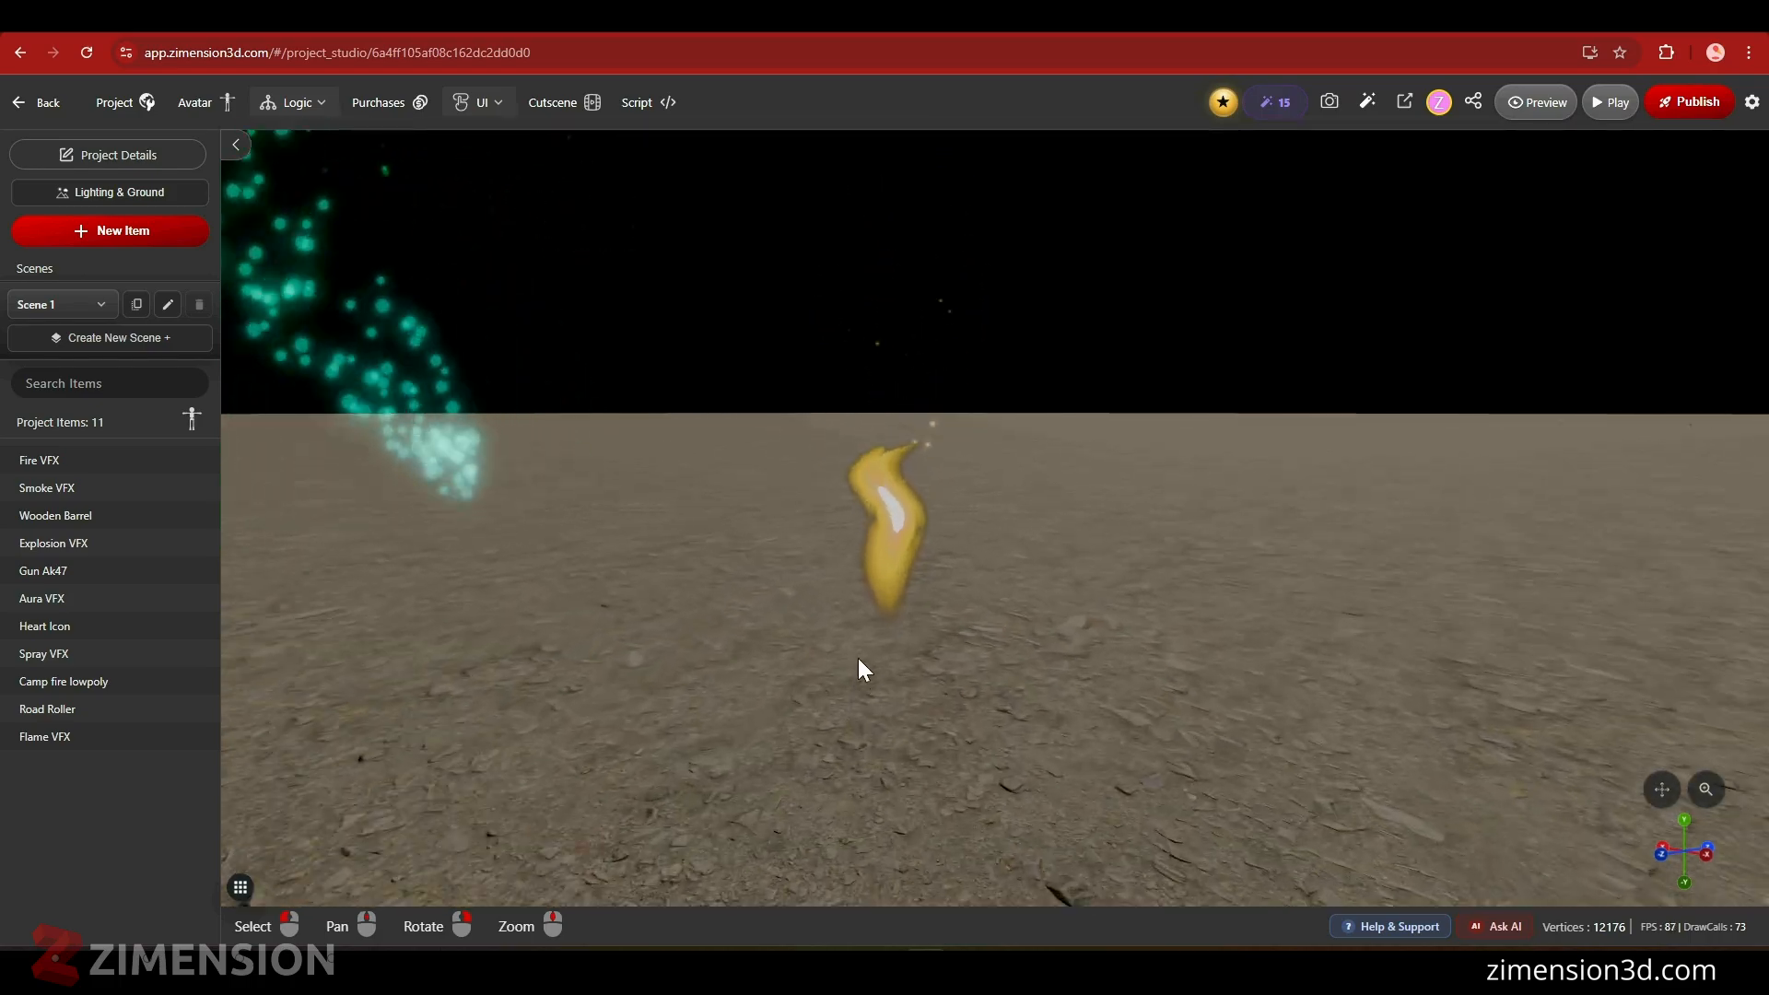
# - Add the Tornado WebGPU effect from the VFX library, place it on the ground behind the flame, and scale it up
pyautogui.click(99, 235)
pyautogui.click(791, 229)
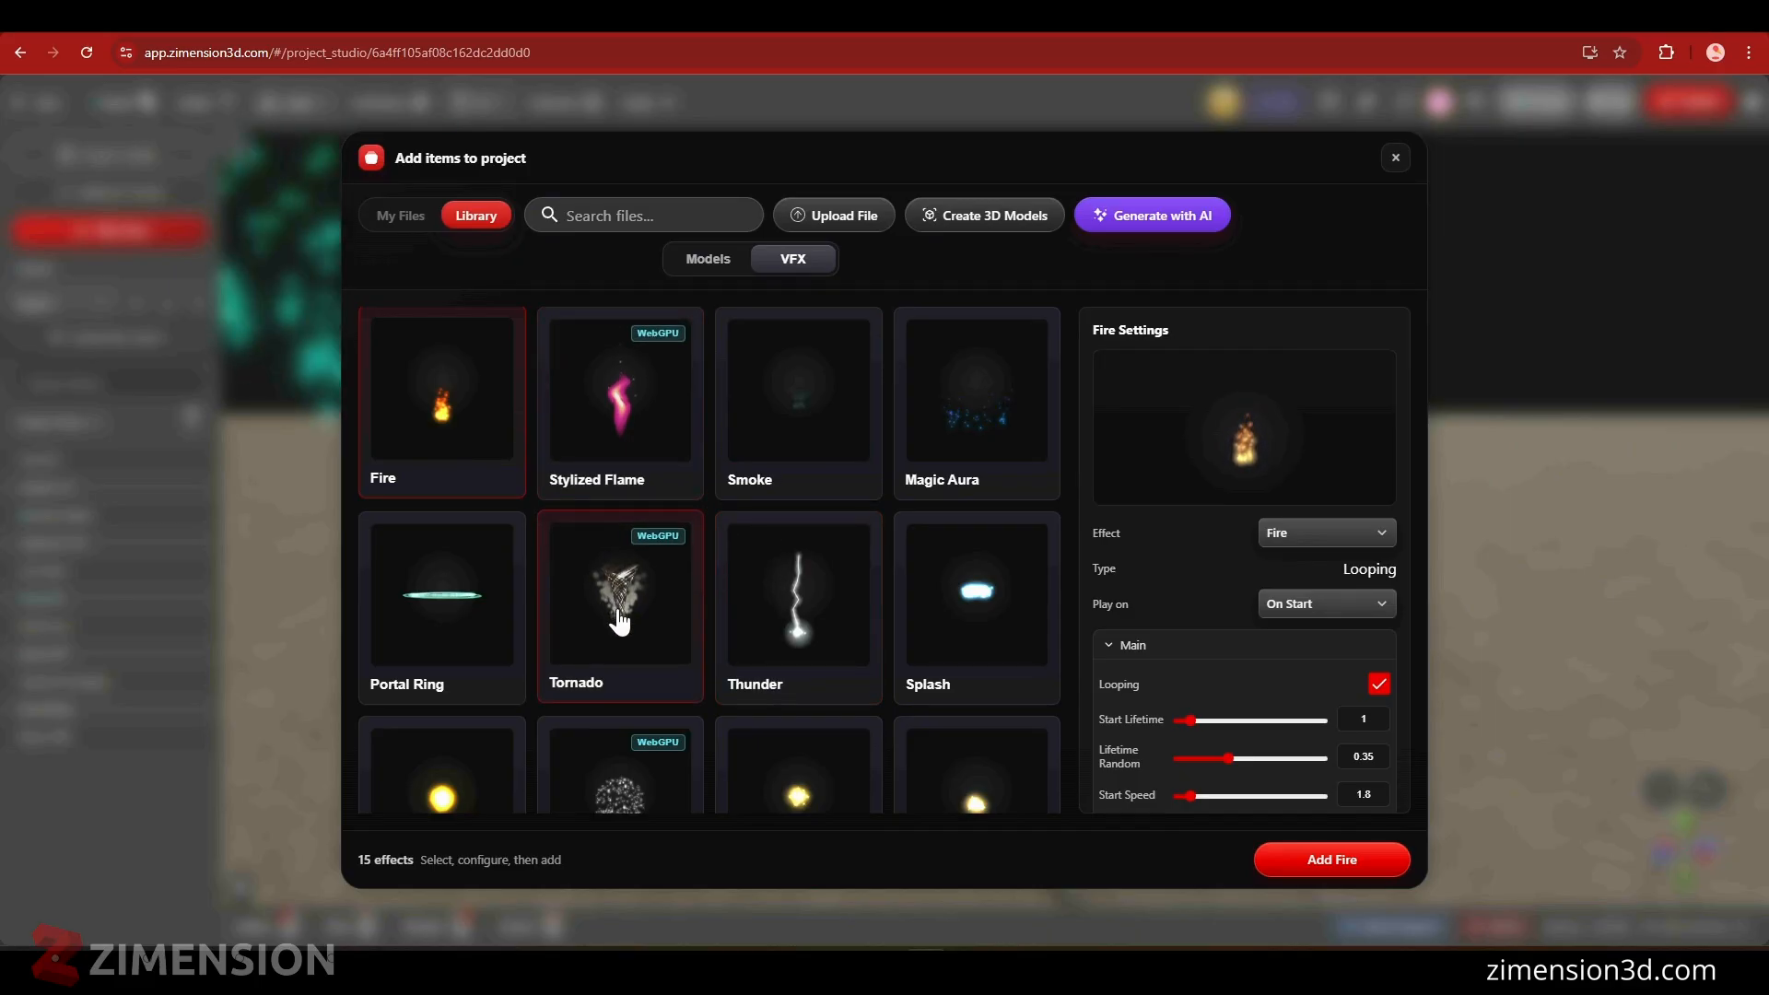
pyautogui.click(621, 624)
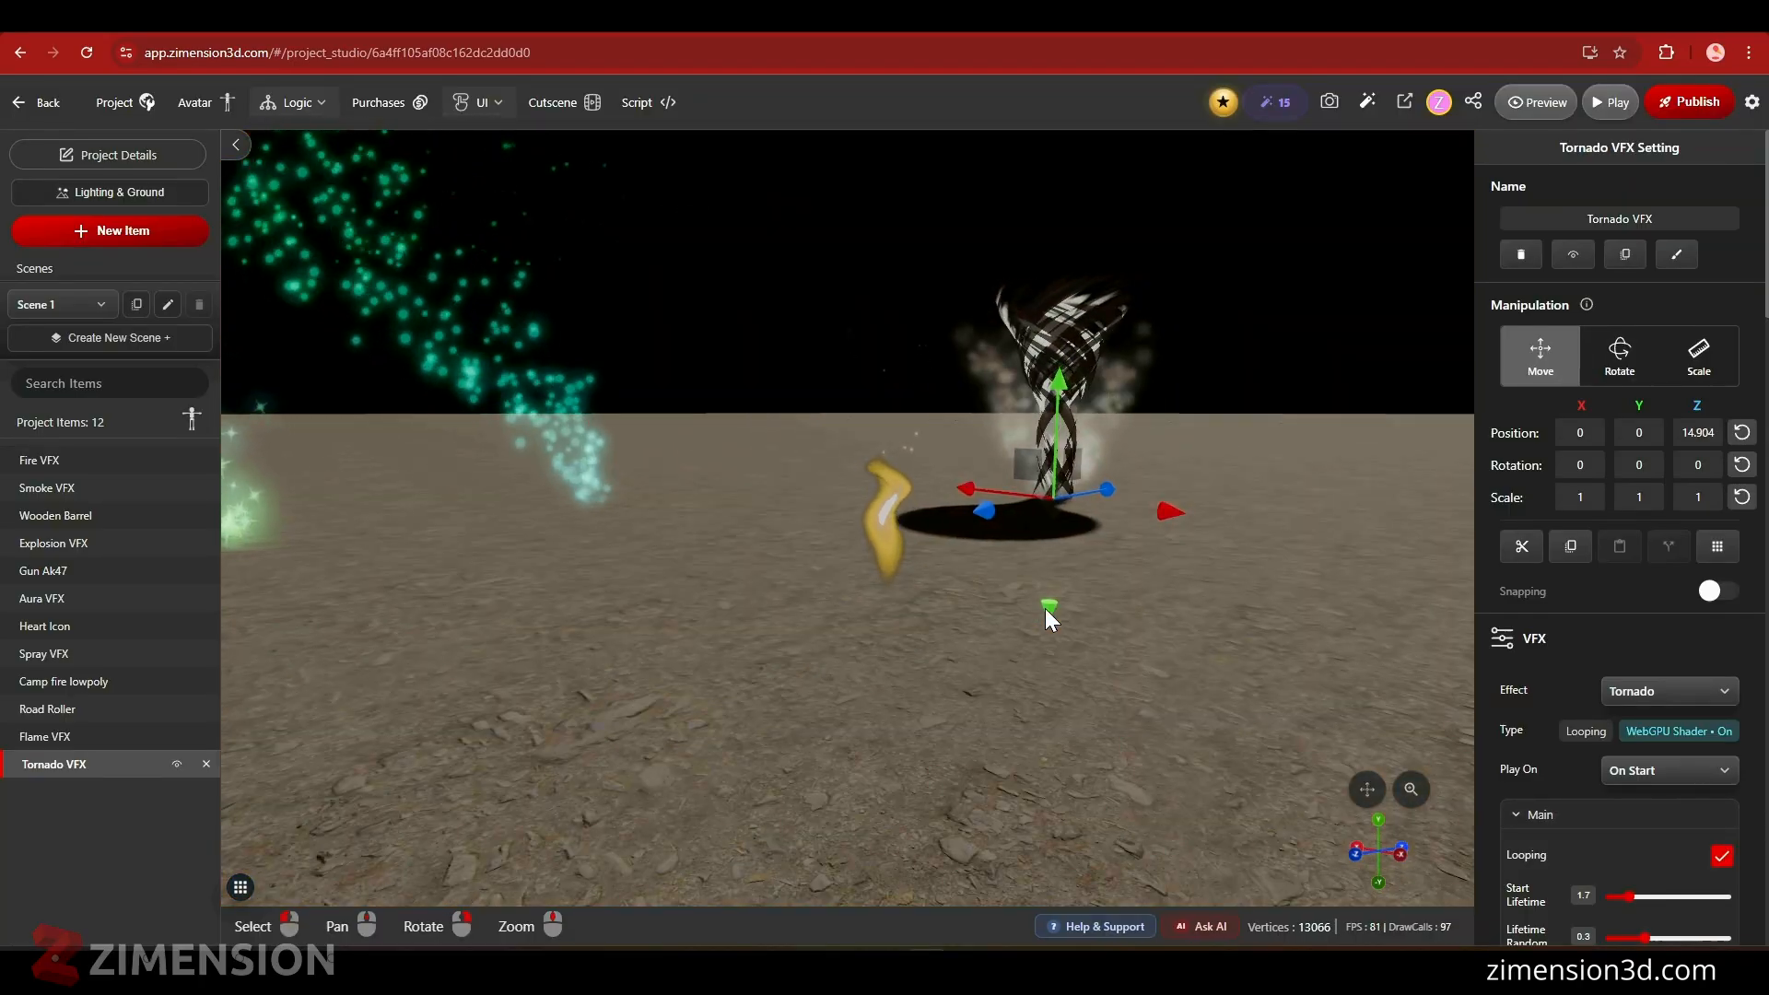
pyautogui.click(1698, 355)
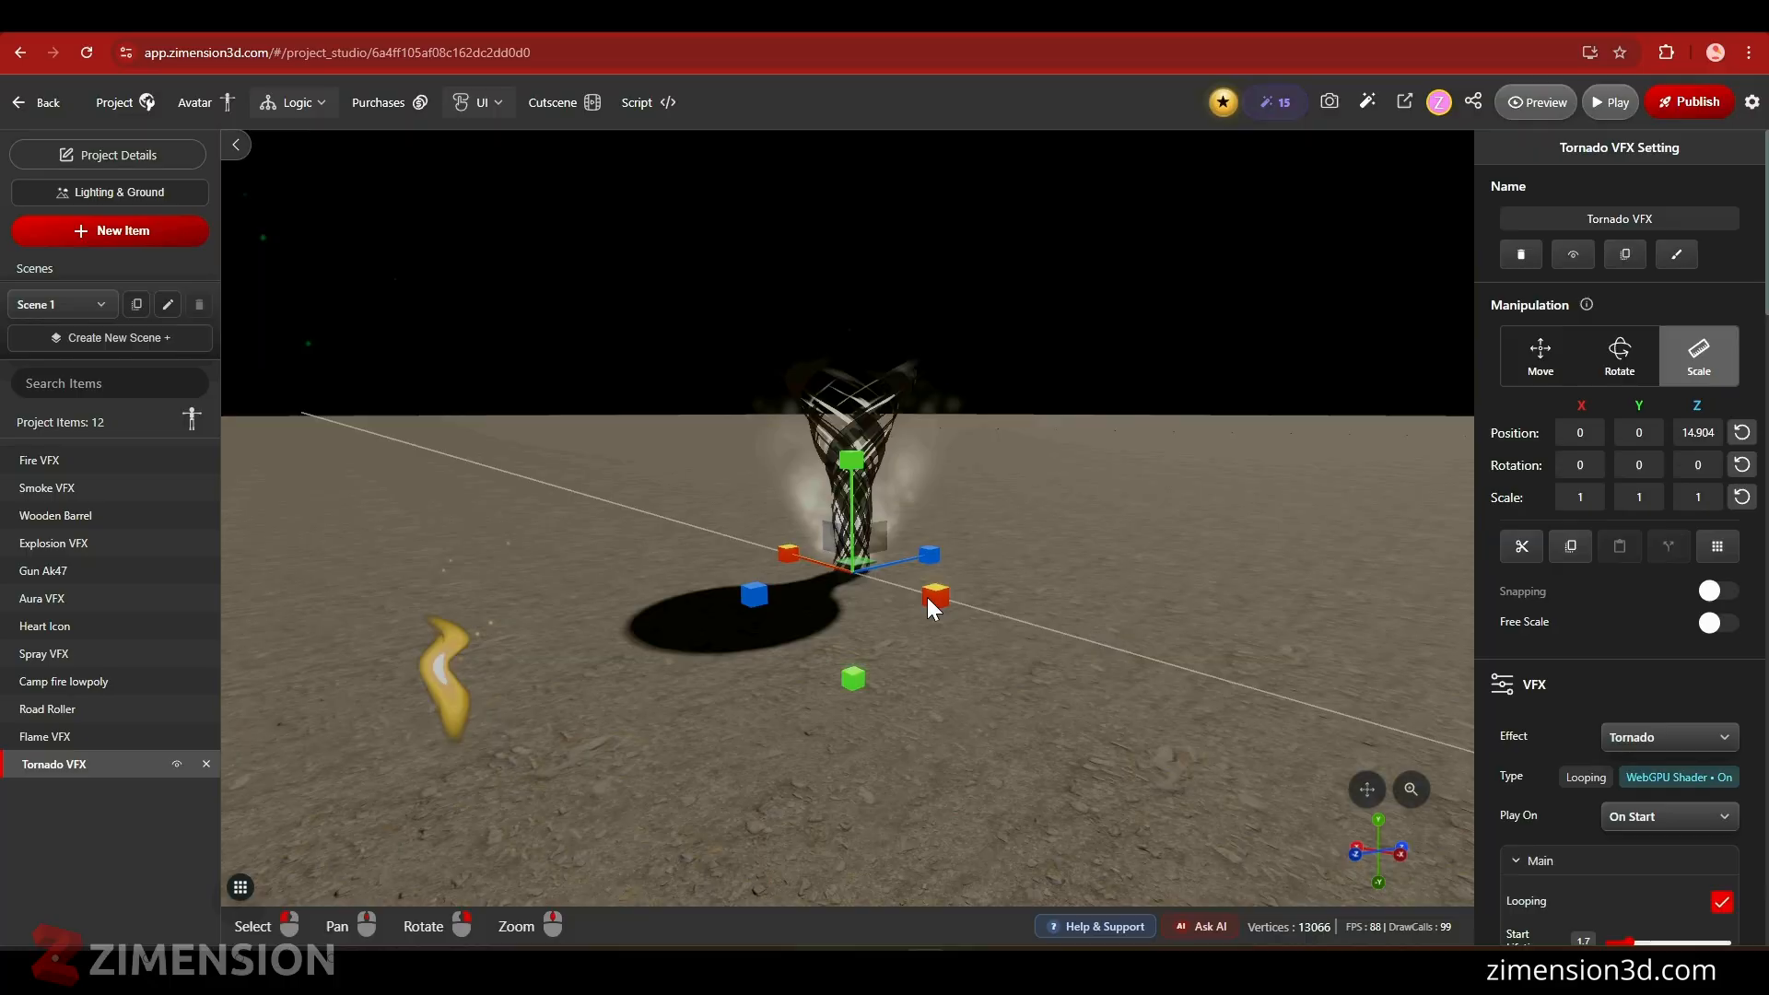
# - Set the tornado's End Color under Color over Lifetime to burnt orange #b05027
pyautogui.scroll(-7, 1667, 666)
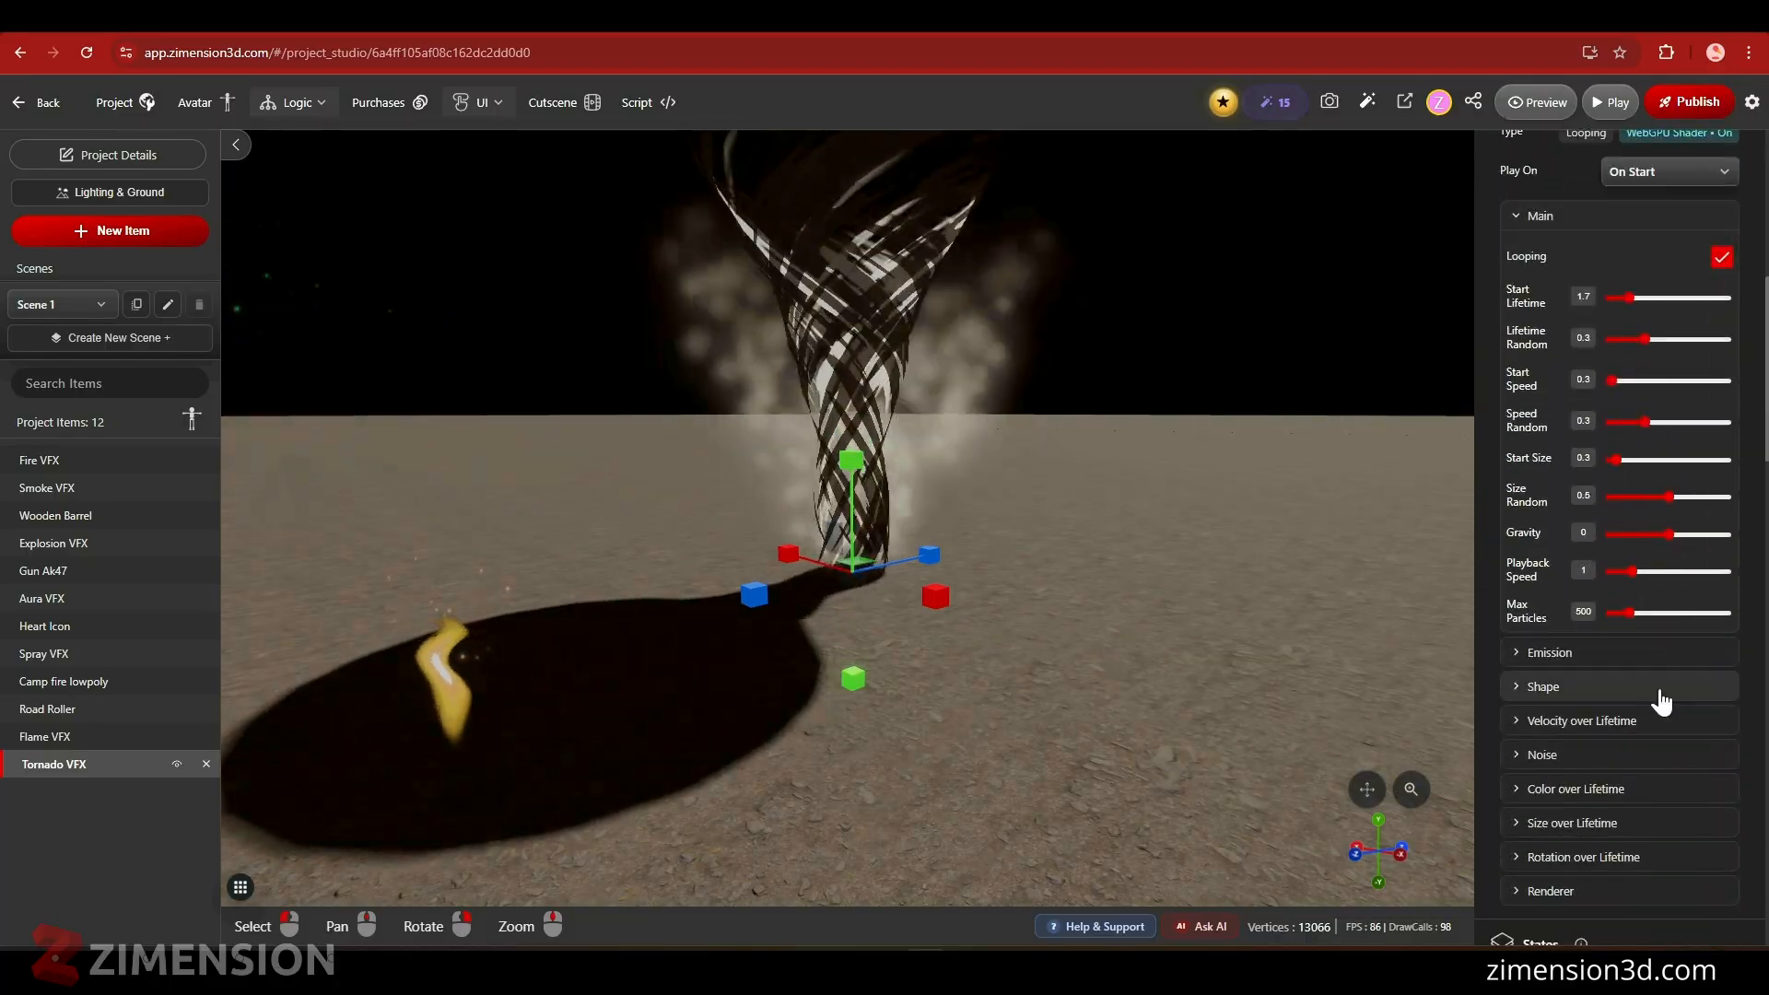
pyautogui.click(1530, 790)
pyautogui.scroll(-1, 1631, 801)
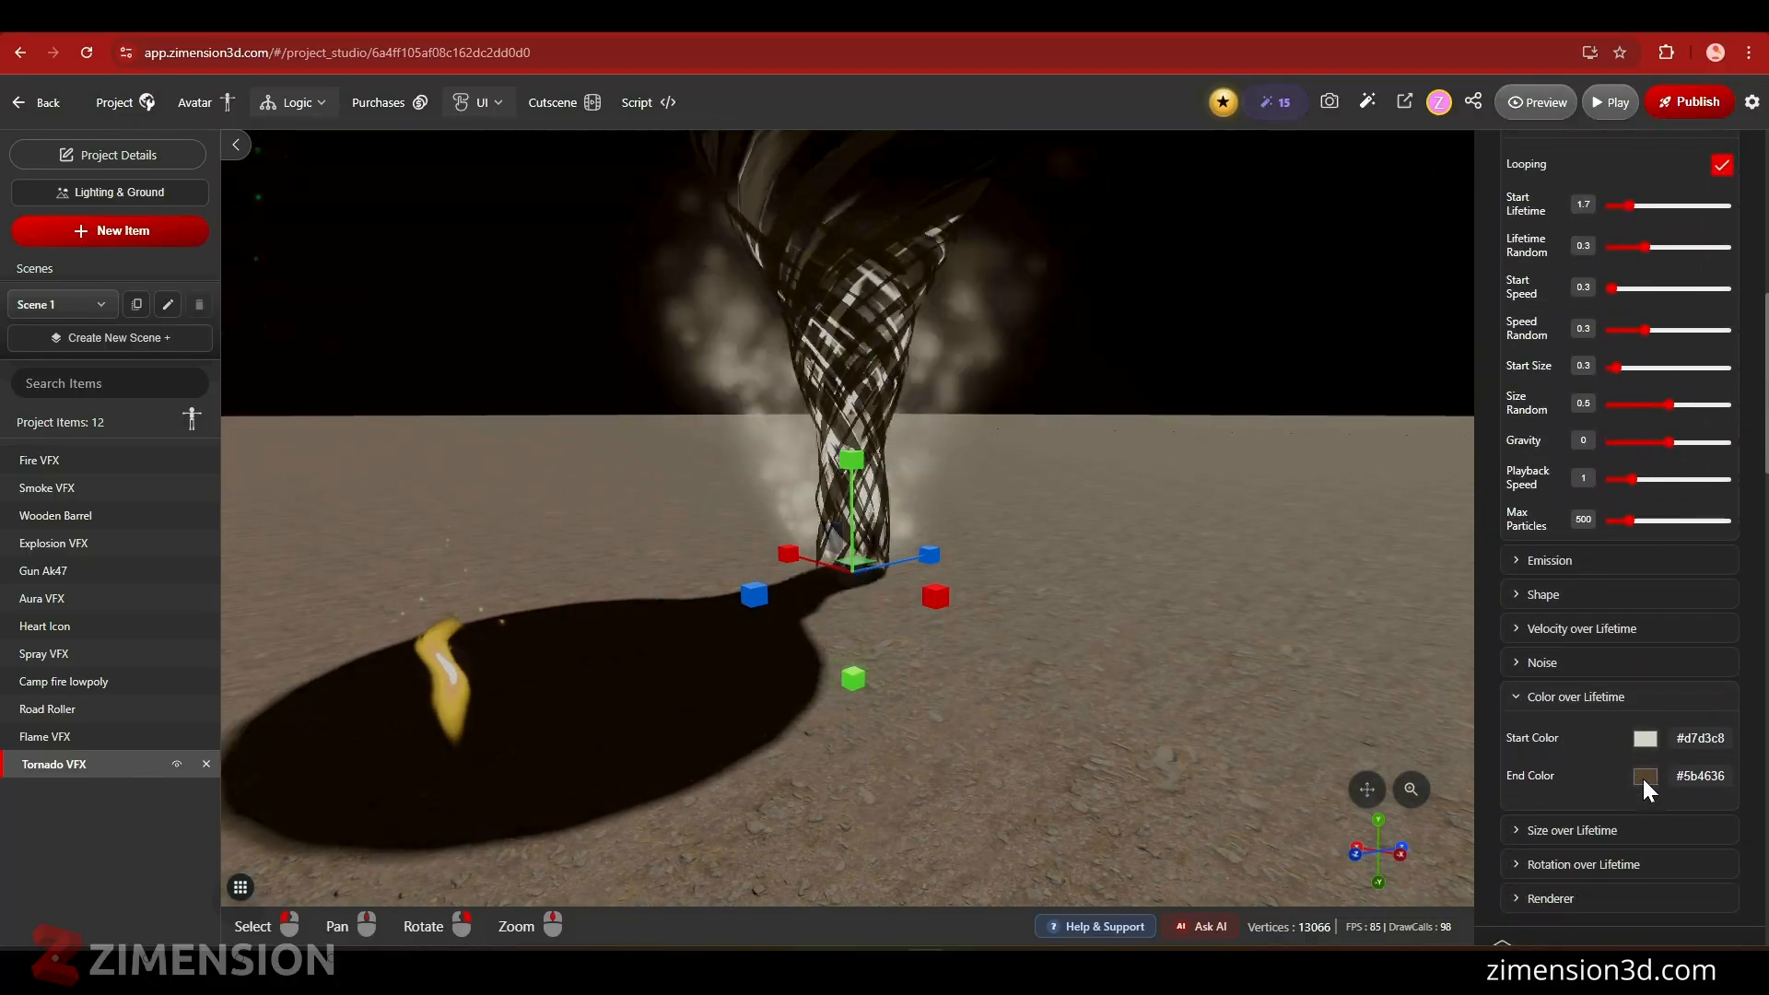
pyautogui.click(1645, 777)
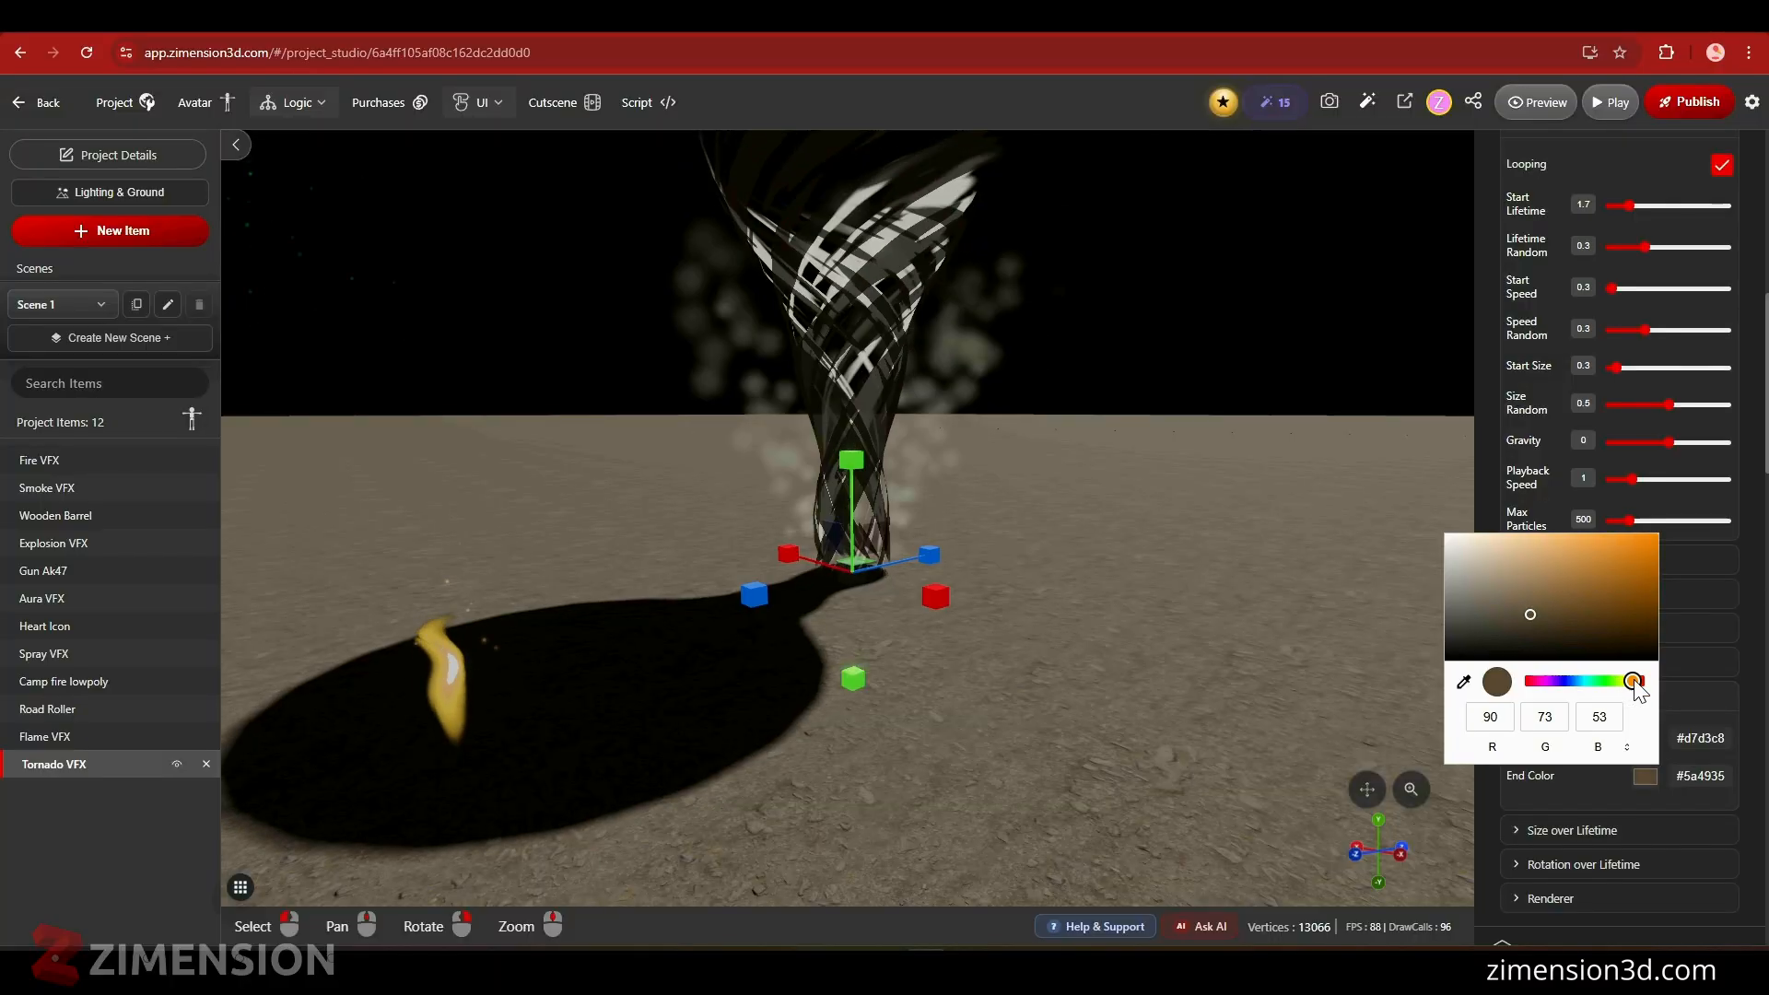
pyautogui.moveTo(1636, 684); pyautogui.dragTo(1641, 684)
pyautogui.moveTo(1637, 597)
pyautogui.mouseDown()
pyautogui.moveTo(1661, 557)
pyautogui.moveTo(1646, 533)
pyautogui.moveTo(1612, 544)
pyautogui.moveTo(1609, 577)
pyautogui.mouseUp()
pyautogui.click(1640, 798)
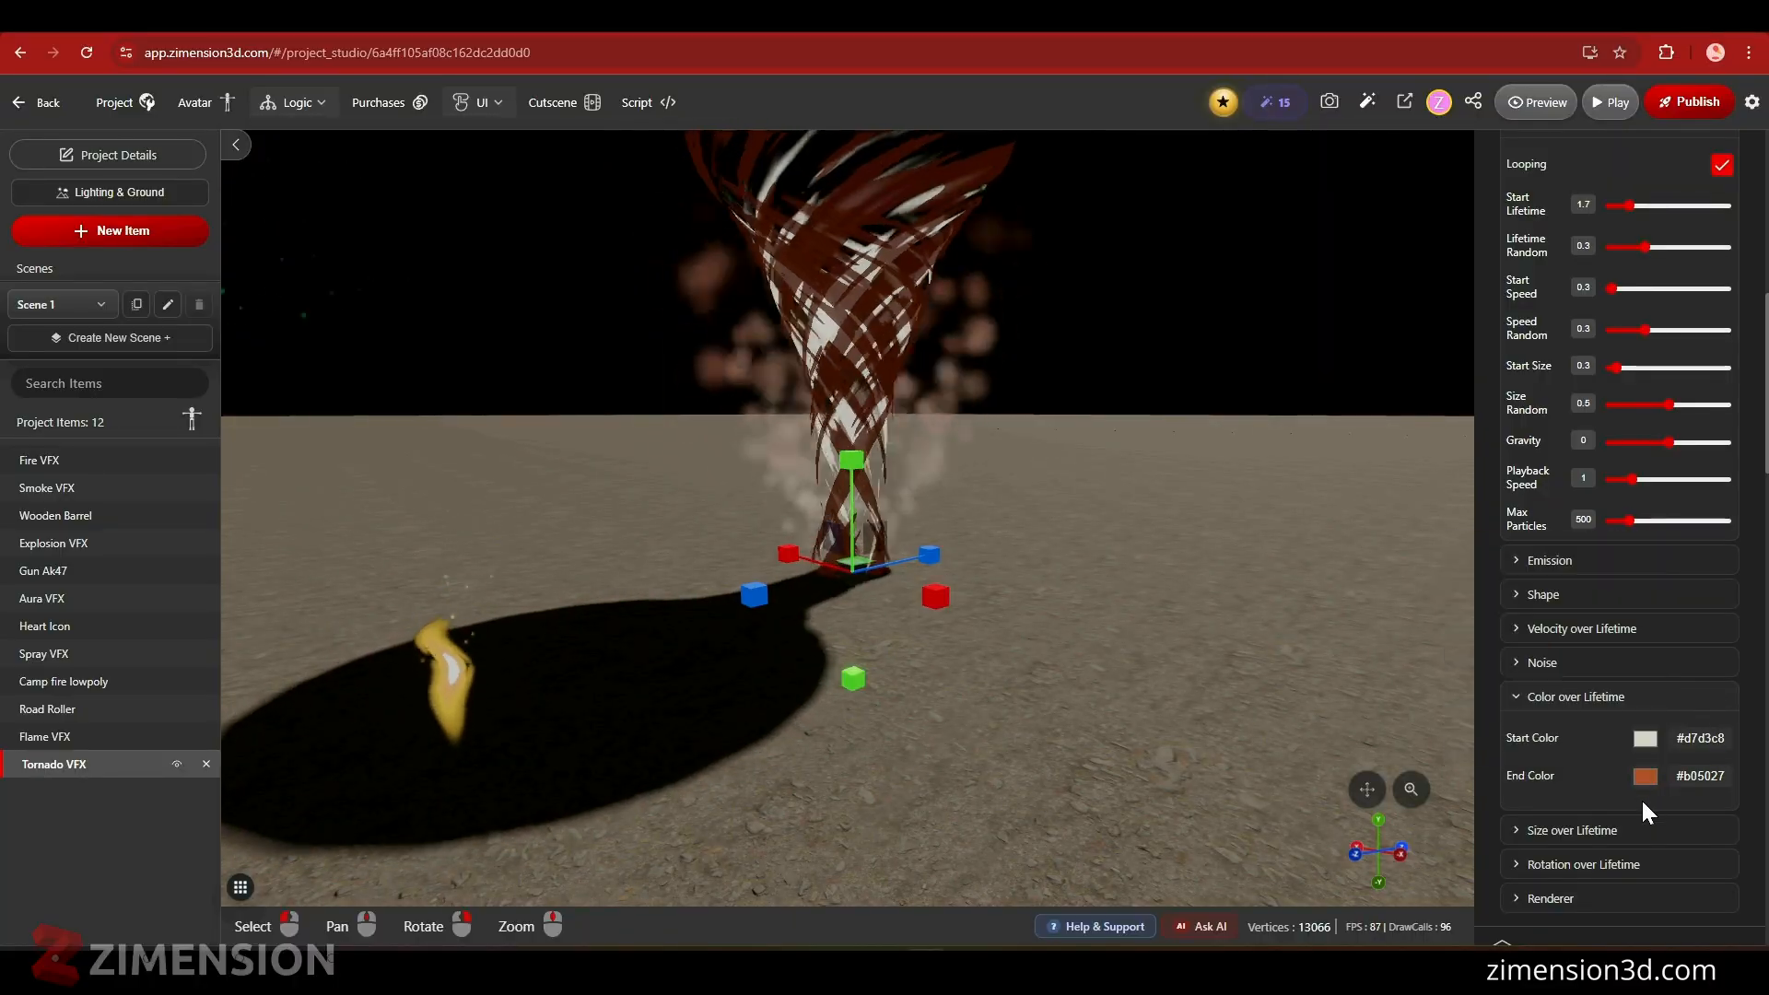
# - Set the tornado's Start Color under Color over Lifetime to orange #ff9214
pyautogui.click(1646, 738)
pyautogui.moveTo(1598, 536); pyautogui.dragTo(1675, 525)
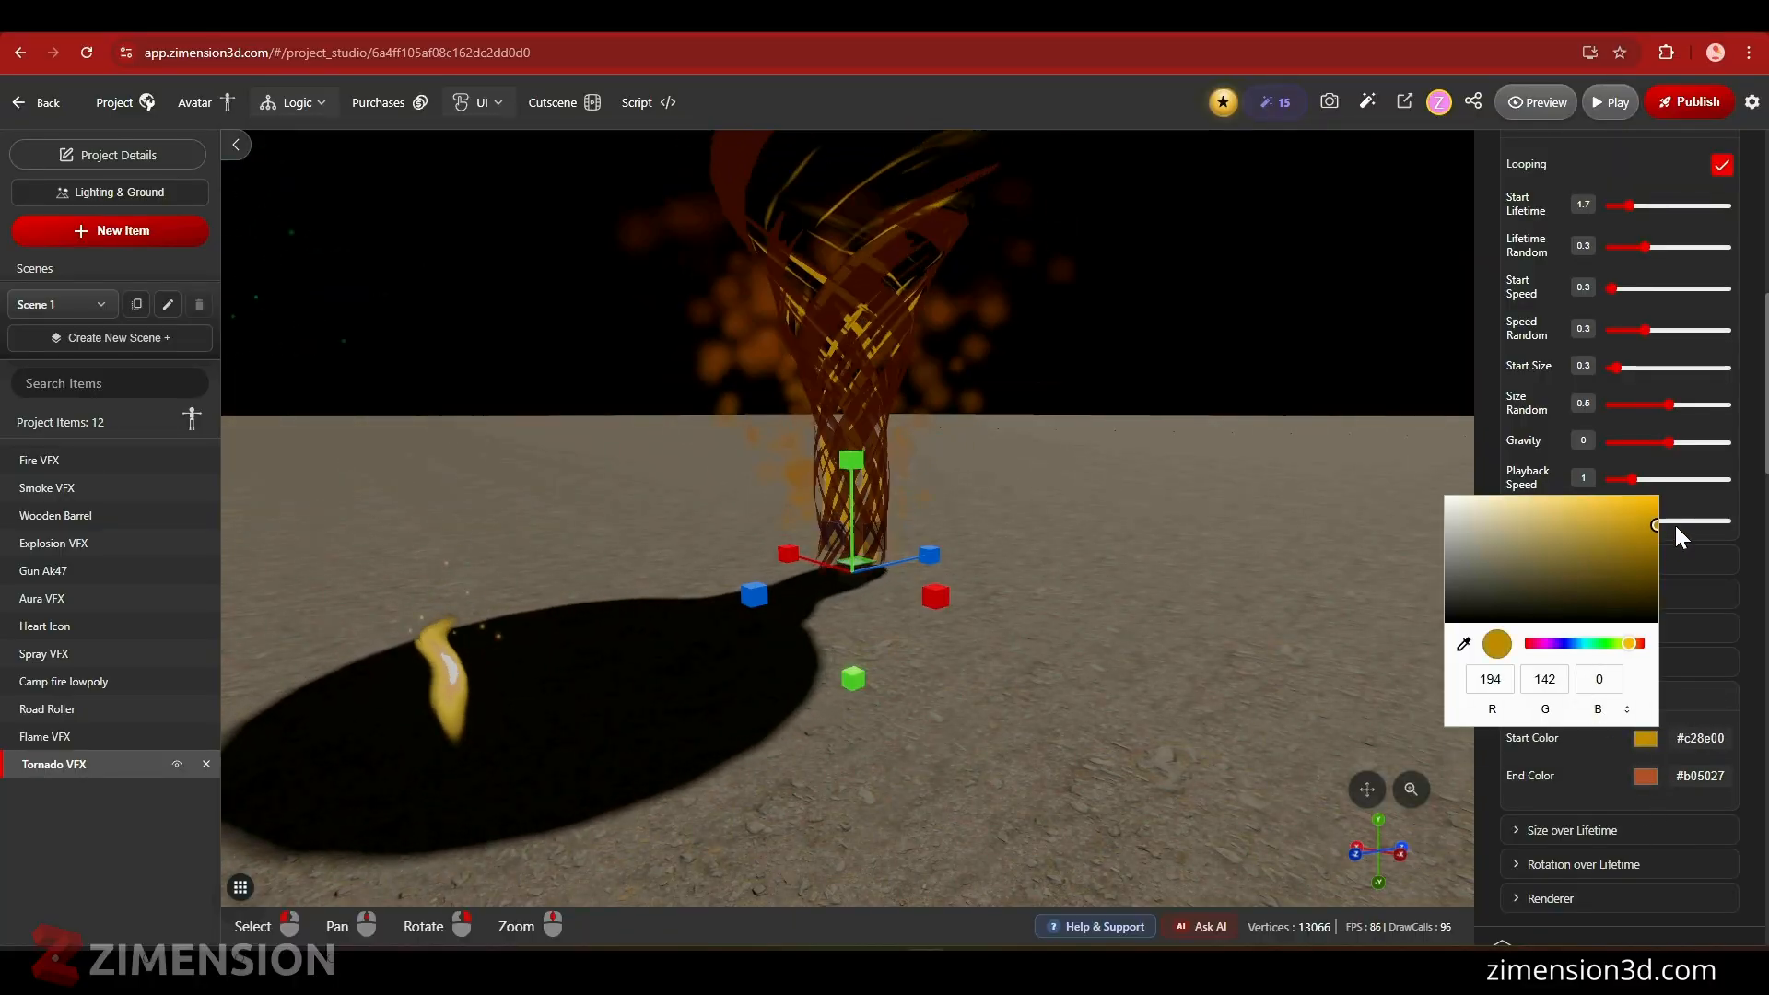
pyautogui.moveTo(1629, 643); pyautogui.dragTo(1633, 643)
pyautogui.moveTo(1649, 530); pyautogui.dragTo(1645, 471)
pyautogui.moveTo(1258, 618); pyautogui.dragTo(970, 745)
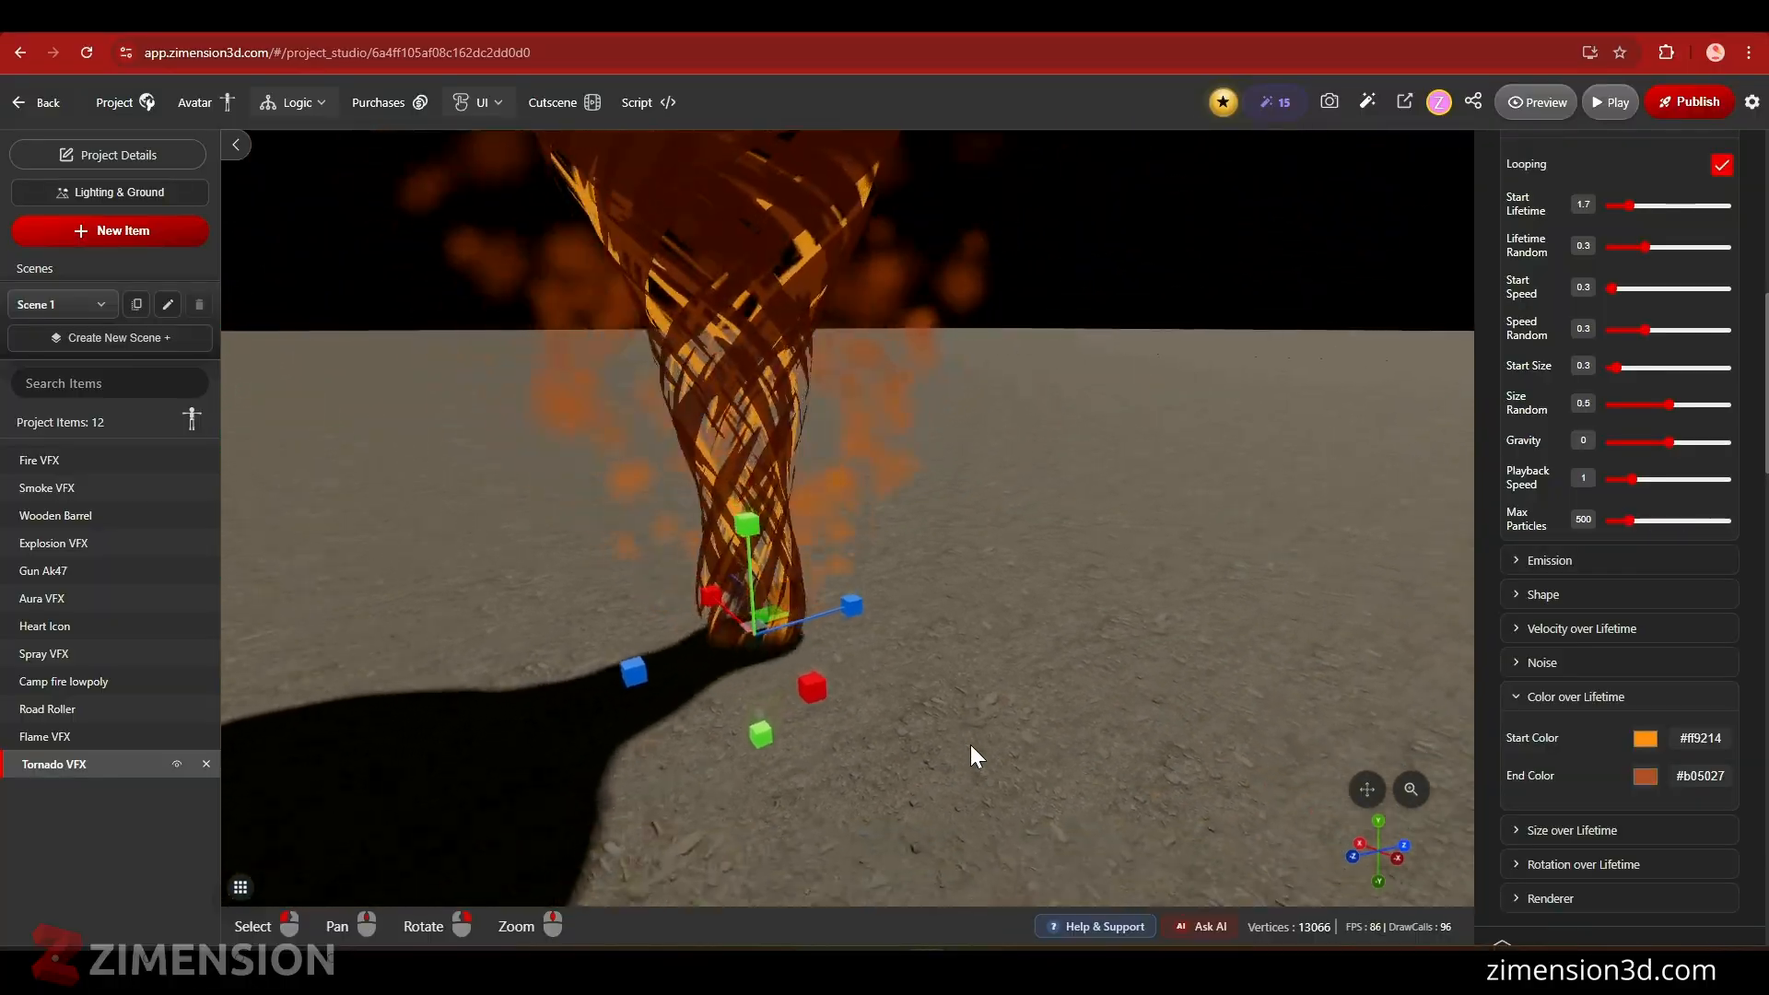
# - Set the tornado's Linear X under Velocity over Lifetime to -0.6 and expand its Emission settings
pyautogui.scroll(-4, 971, 747)
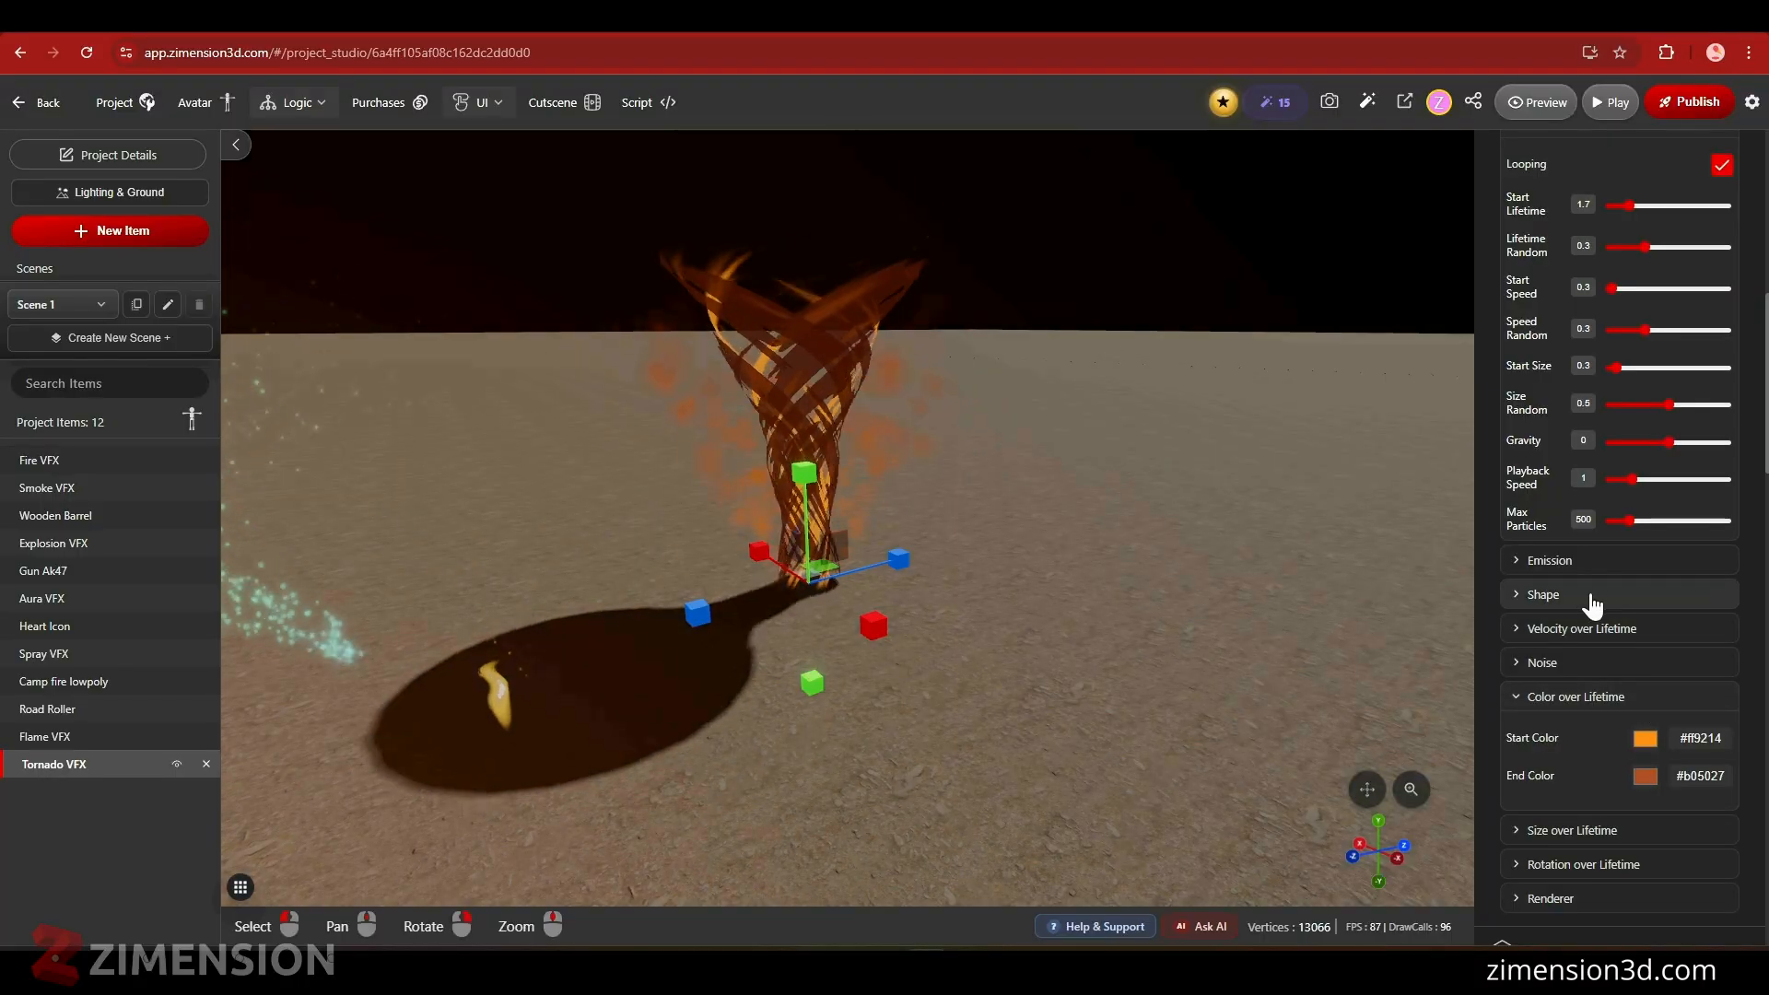
pyautogui.scroll(2, 1557, 553)
pyautogui.scroll(-2, 1631, 597)
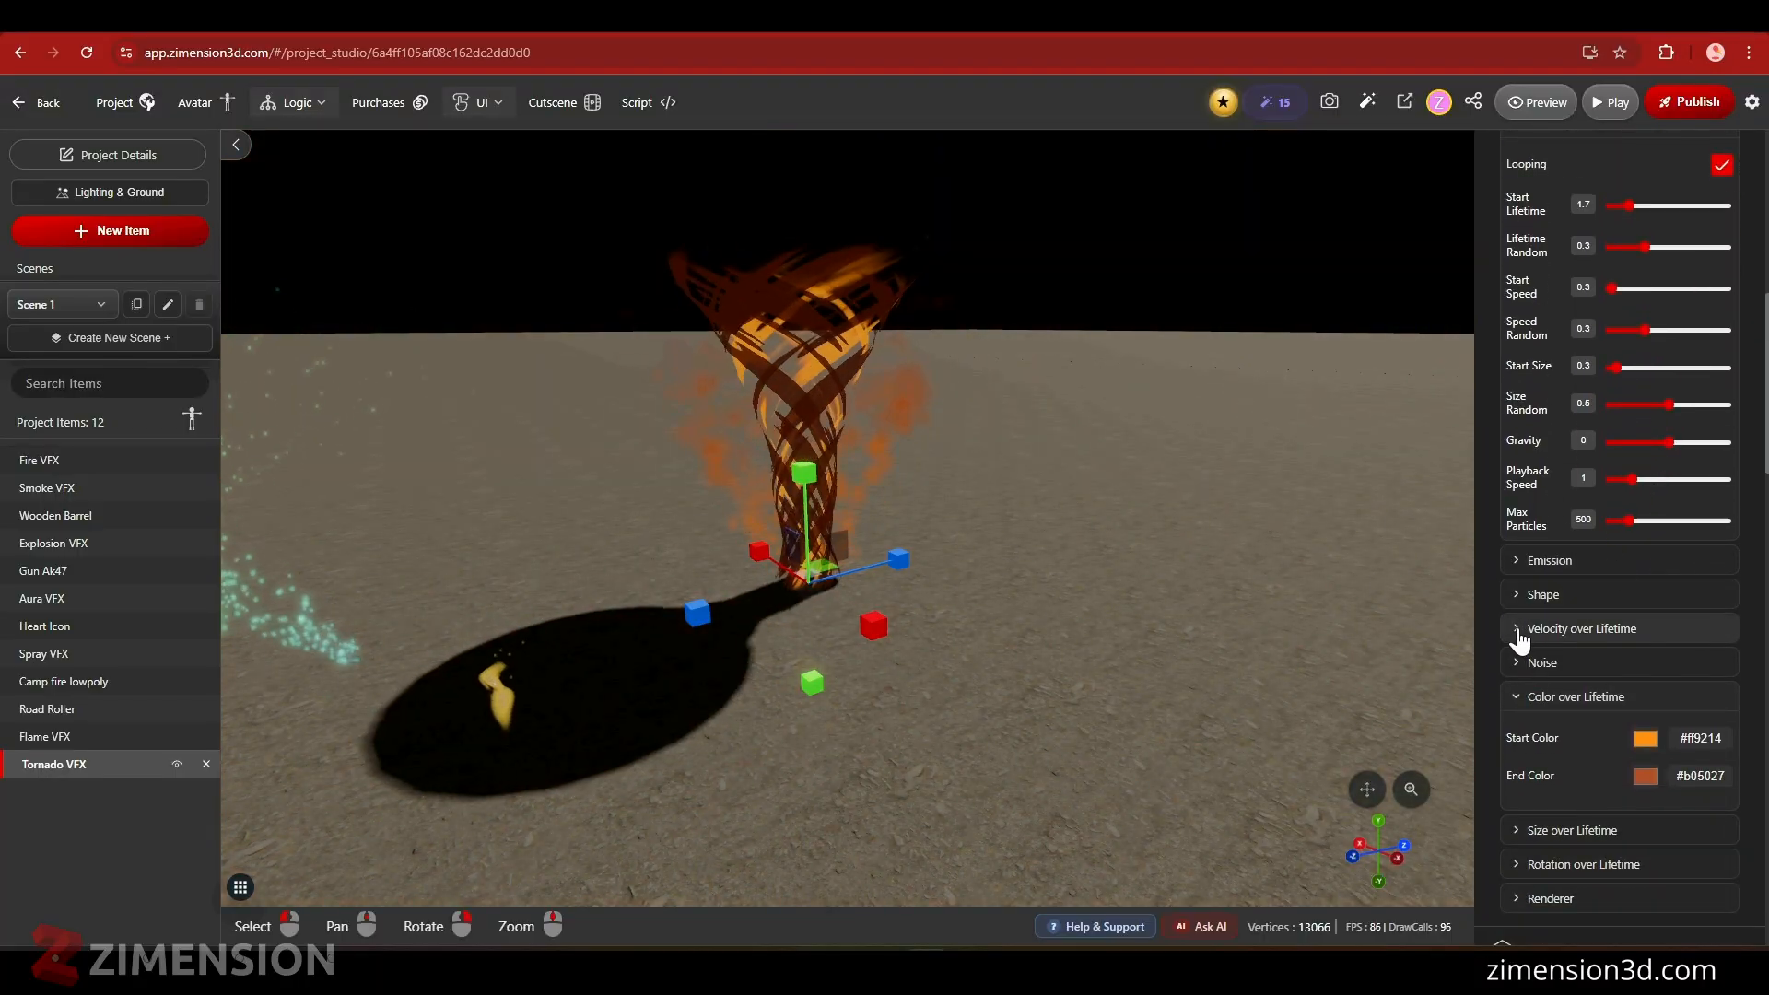
pyautogui.click(1530, 629)
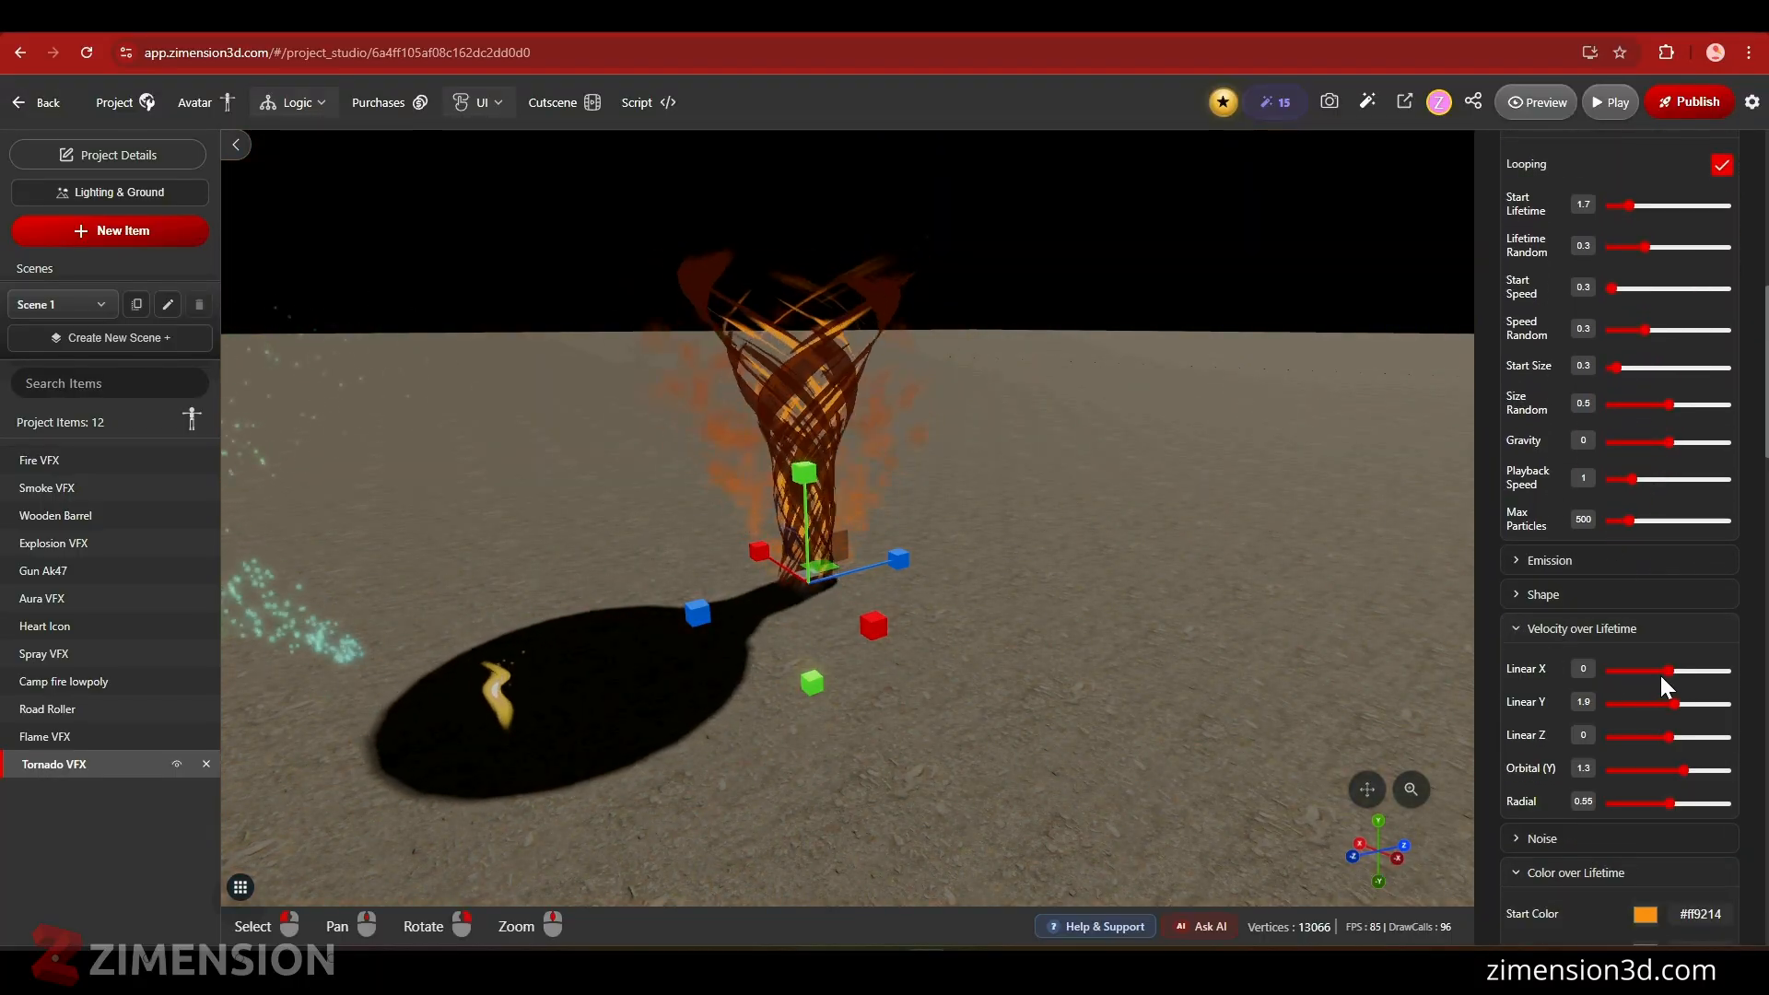
pyautogui.moveTo(1668, 672); pyautogui.dragTo(1670, 675)
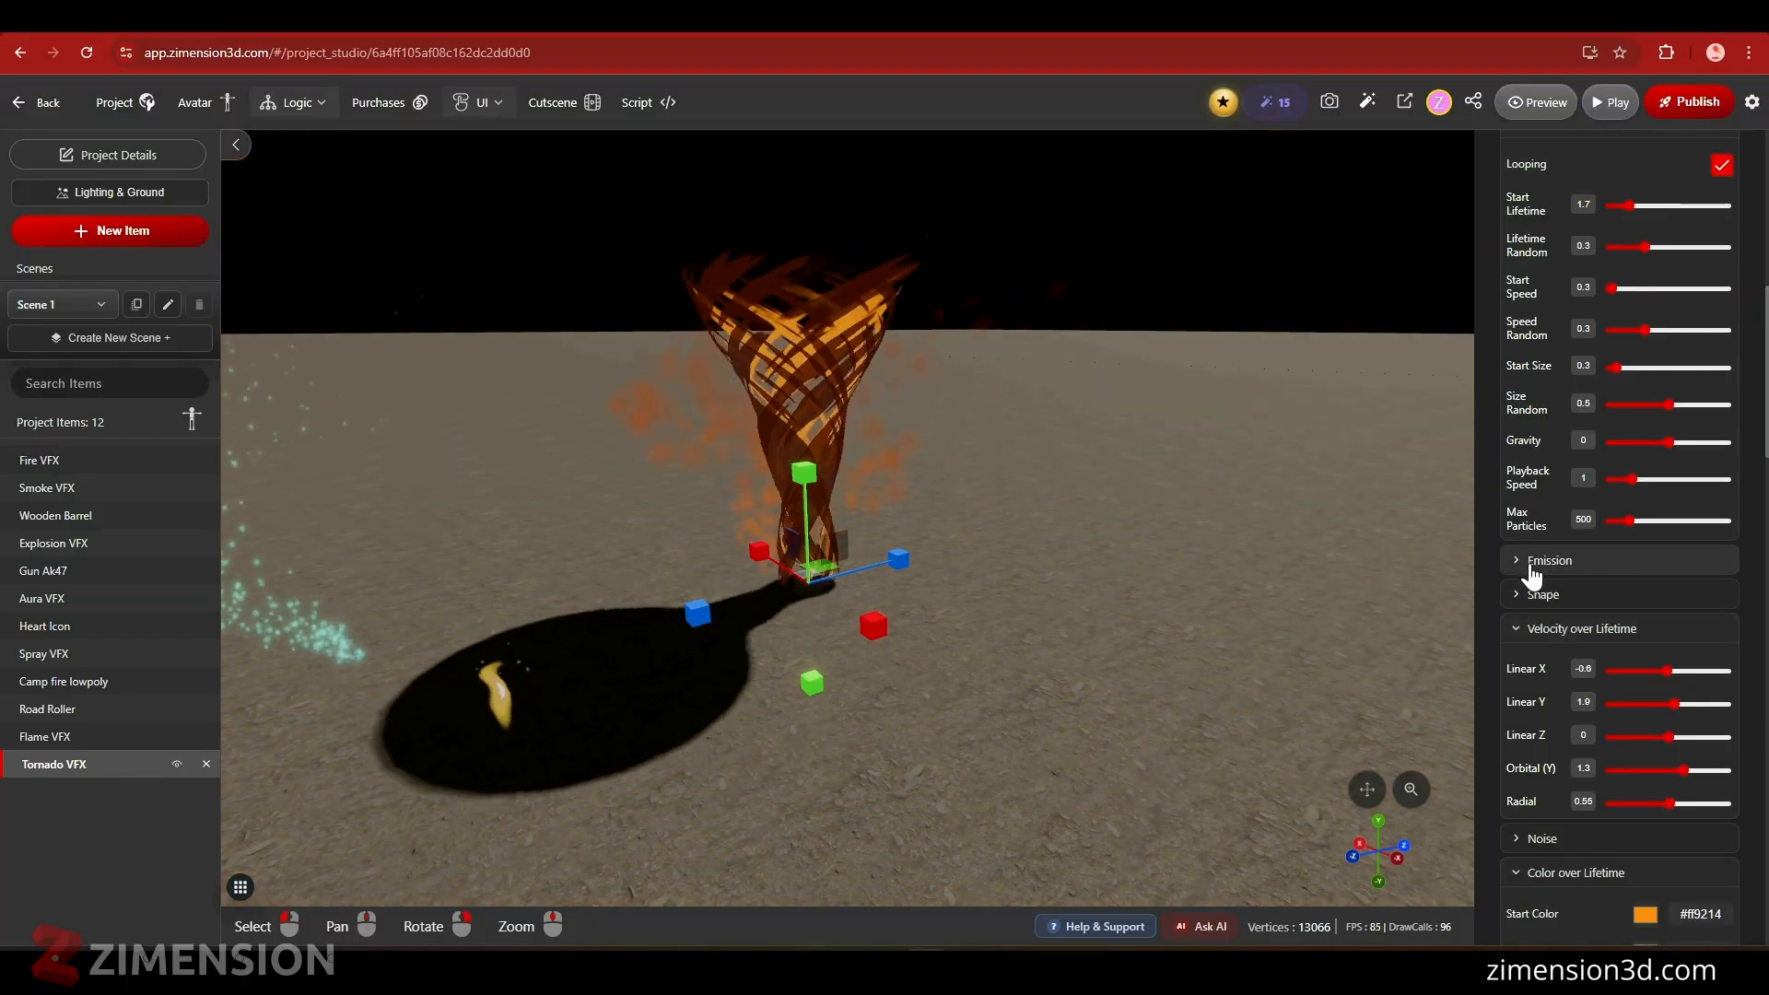
pyautogui.click(1526, 560)
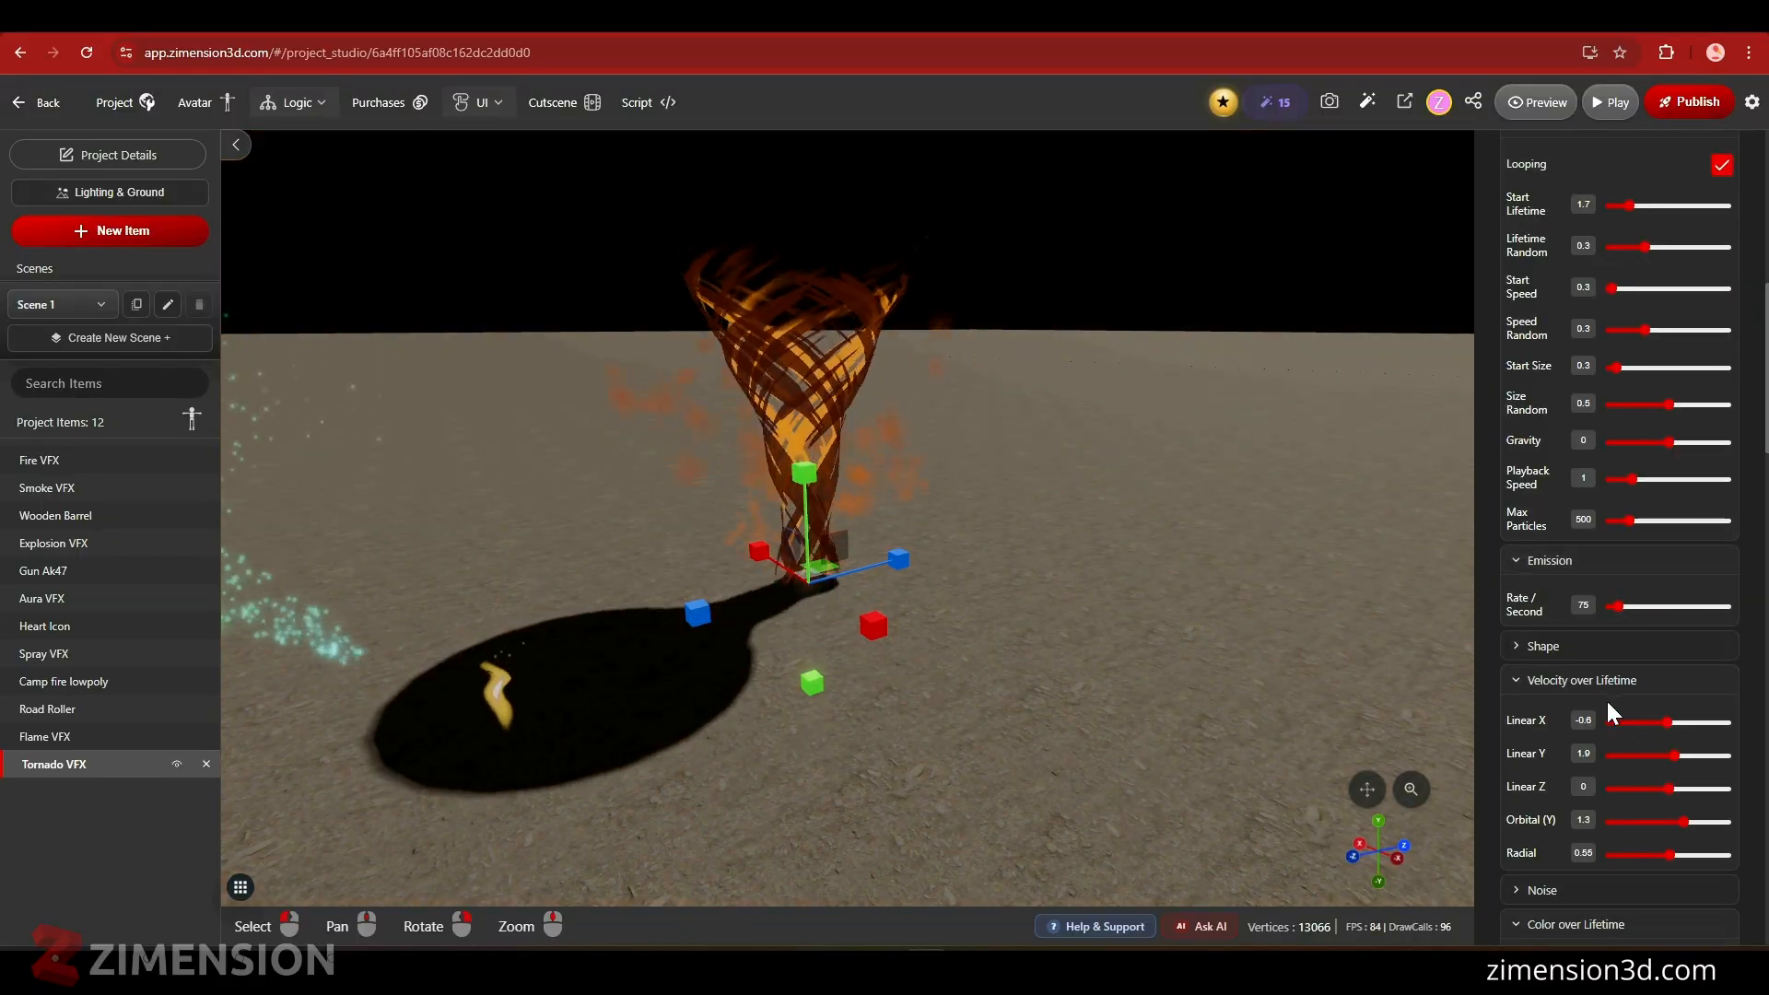
# - Scale the tornado up a little further, keeping its proportions
pyautogui.scroll(4, 1601, 678)
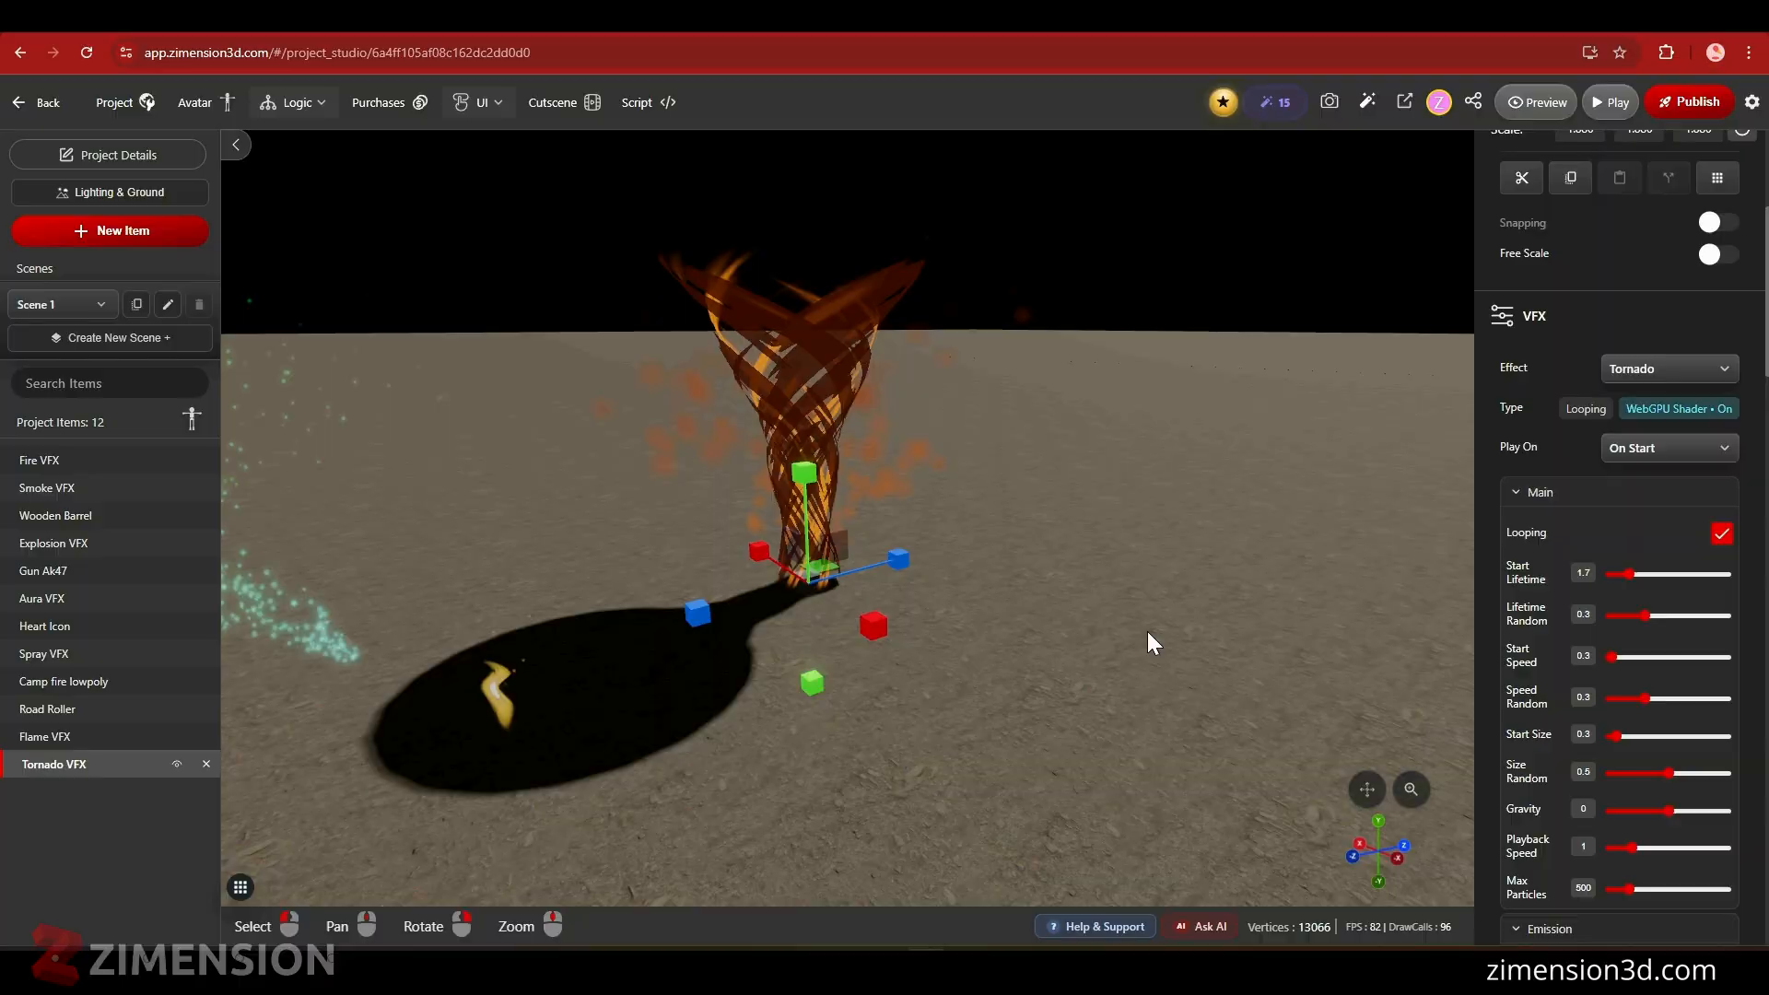
pyautogui.scroll(3, 810, 616)
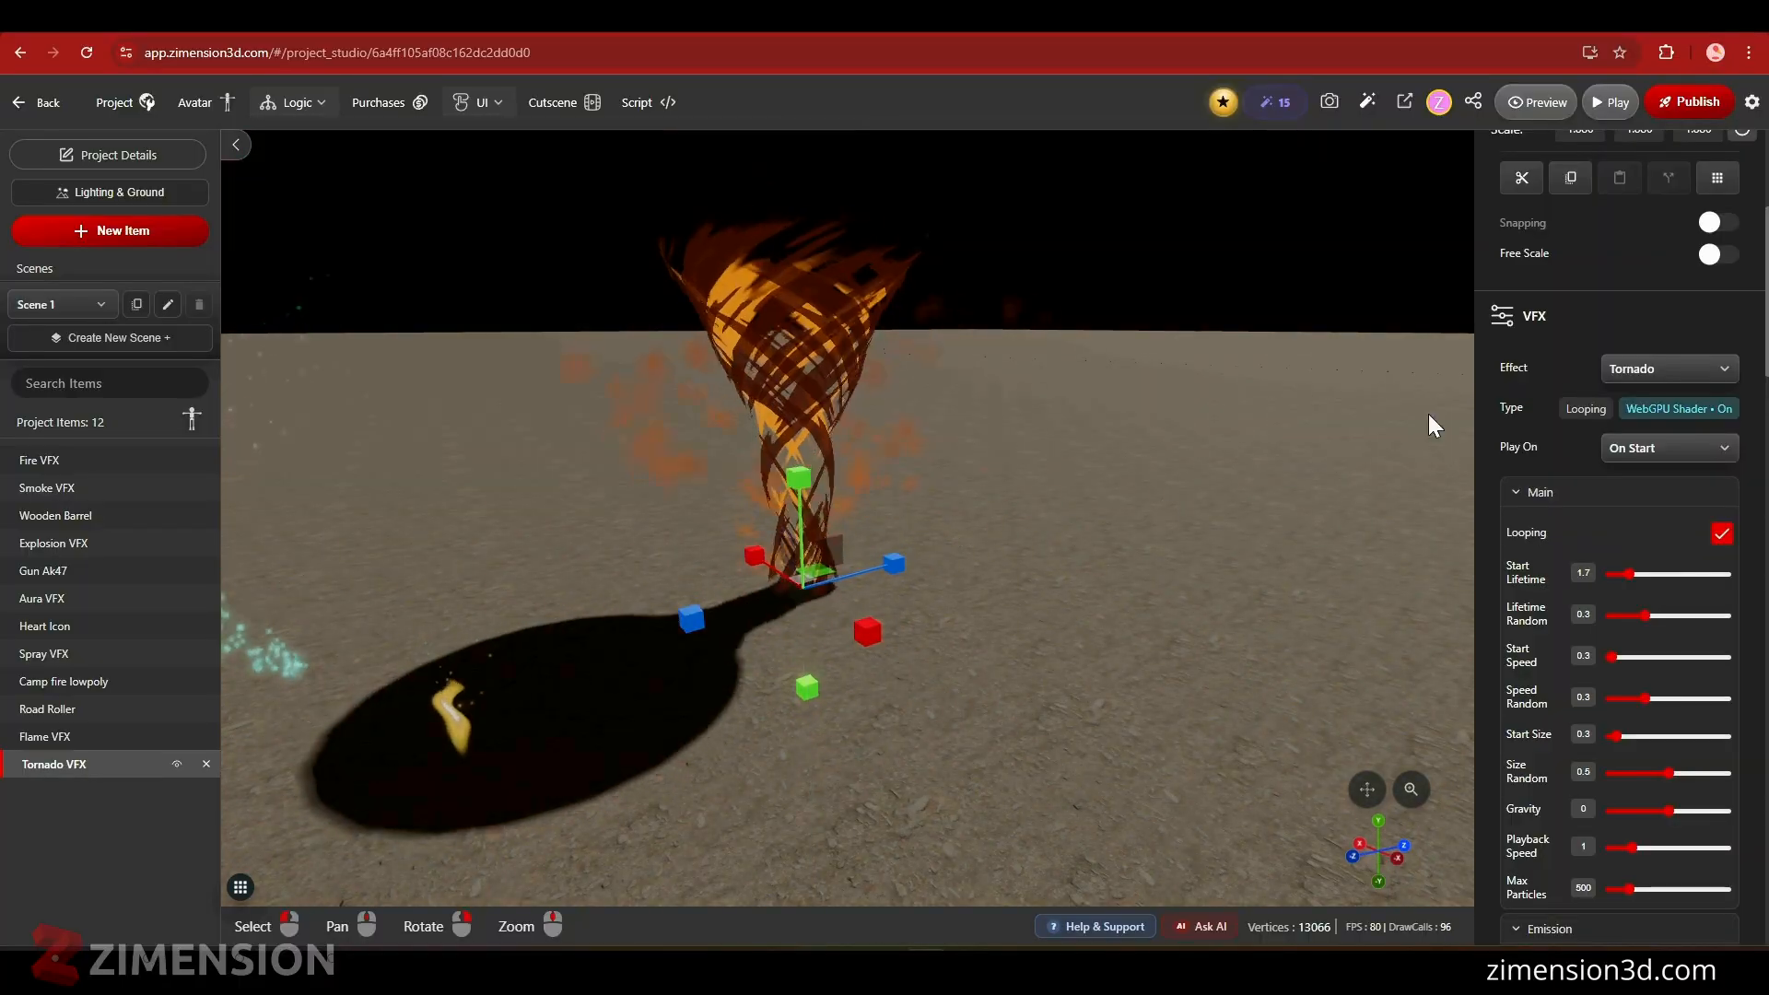
pyautogui.moveTo(898, 564); pyautogui.dragTo(948, 564)
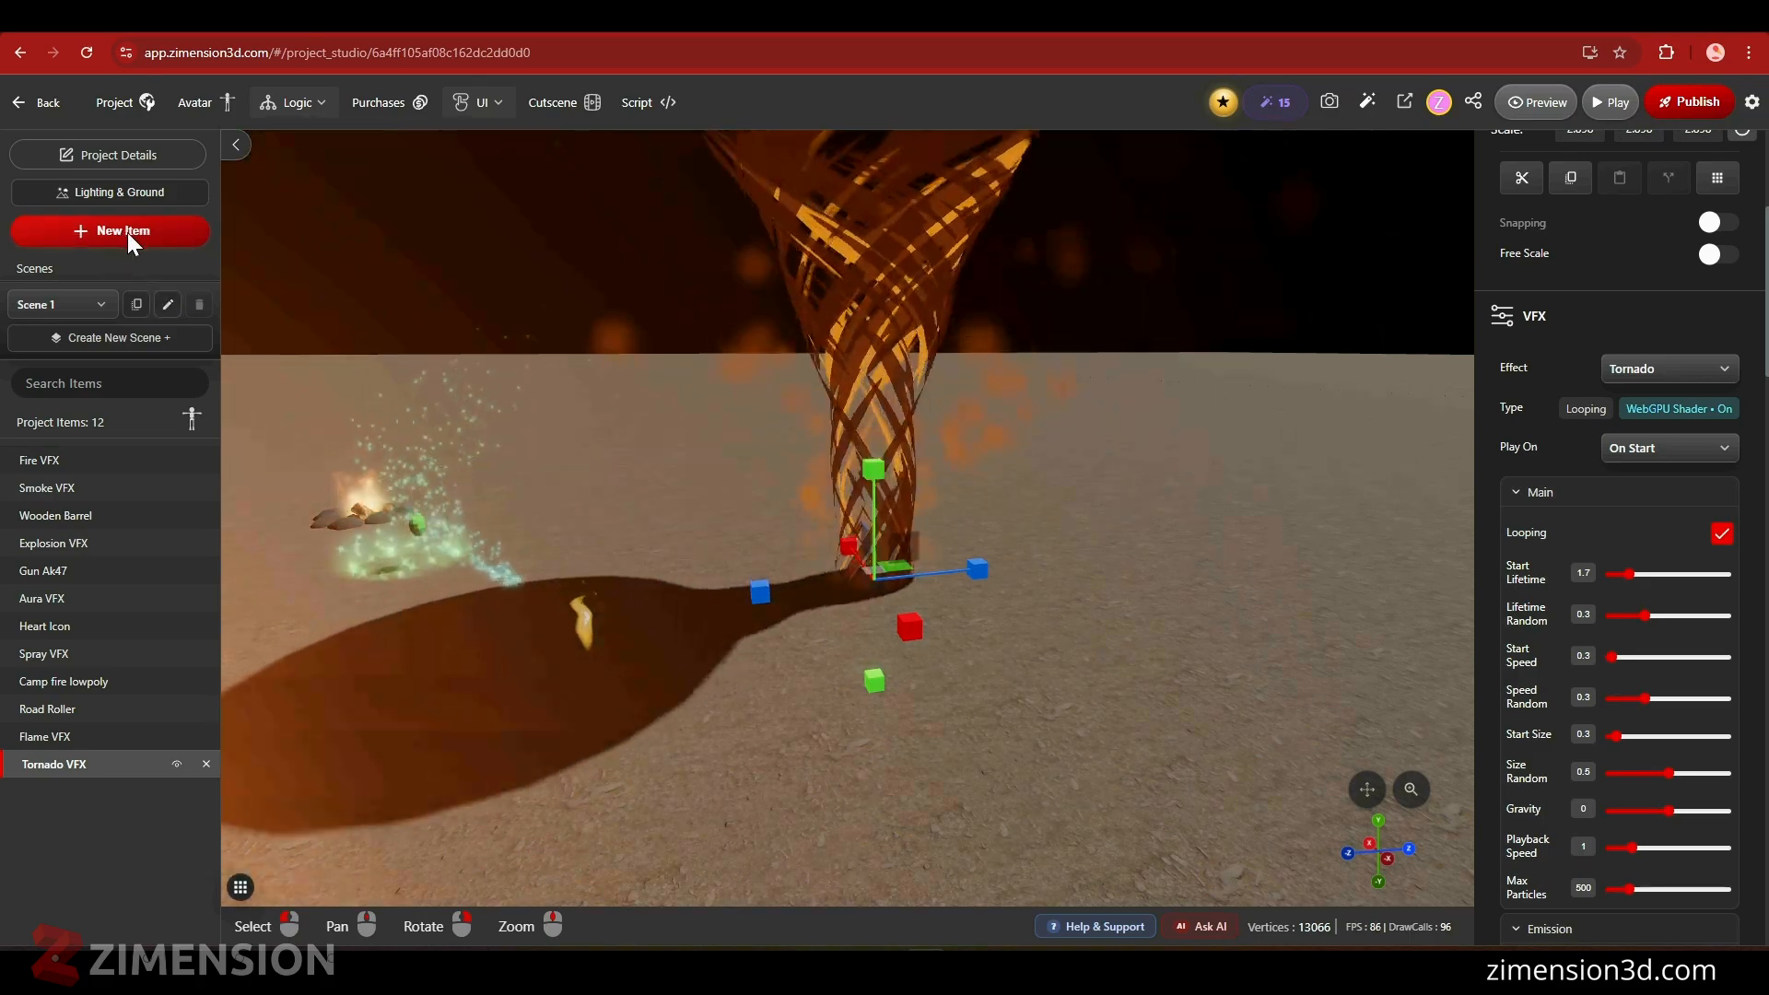
# - Add the Fireworks WebGPU effect from the VFX library to the project
pyautogui.click(129, 232)
pyautogui.click(787, 231)
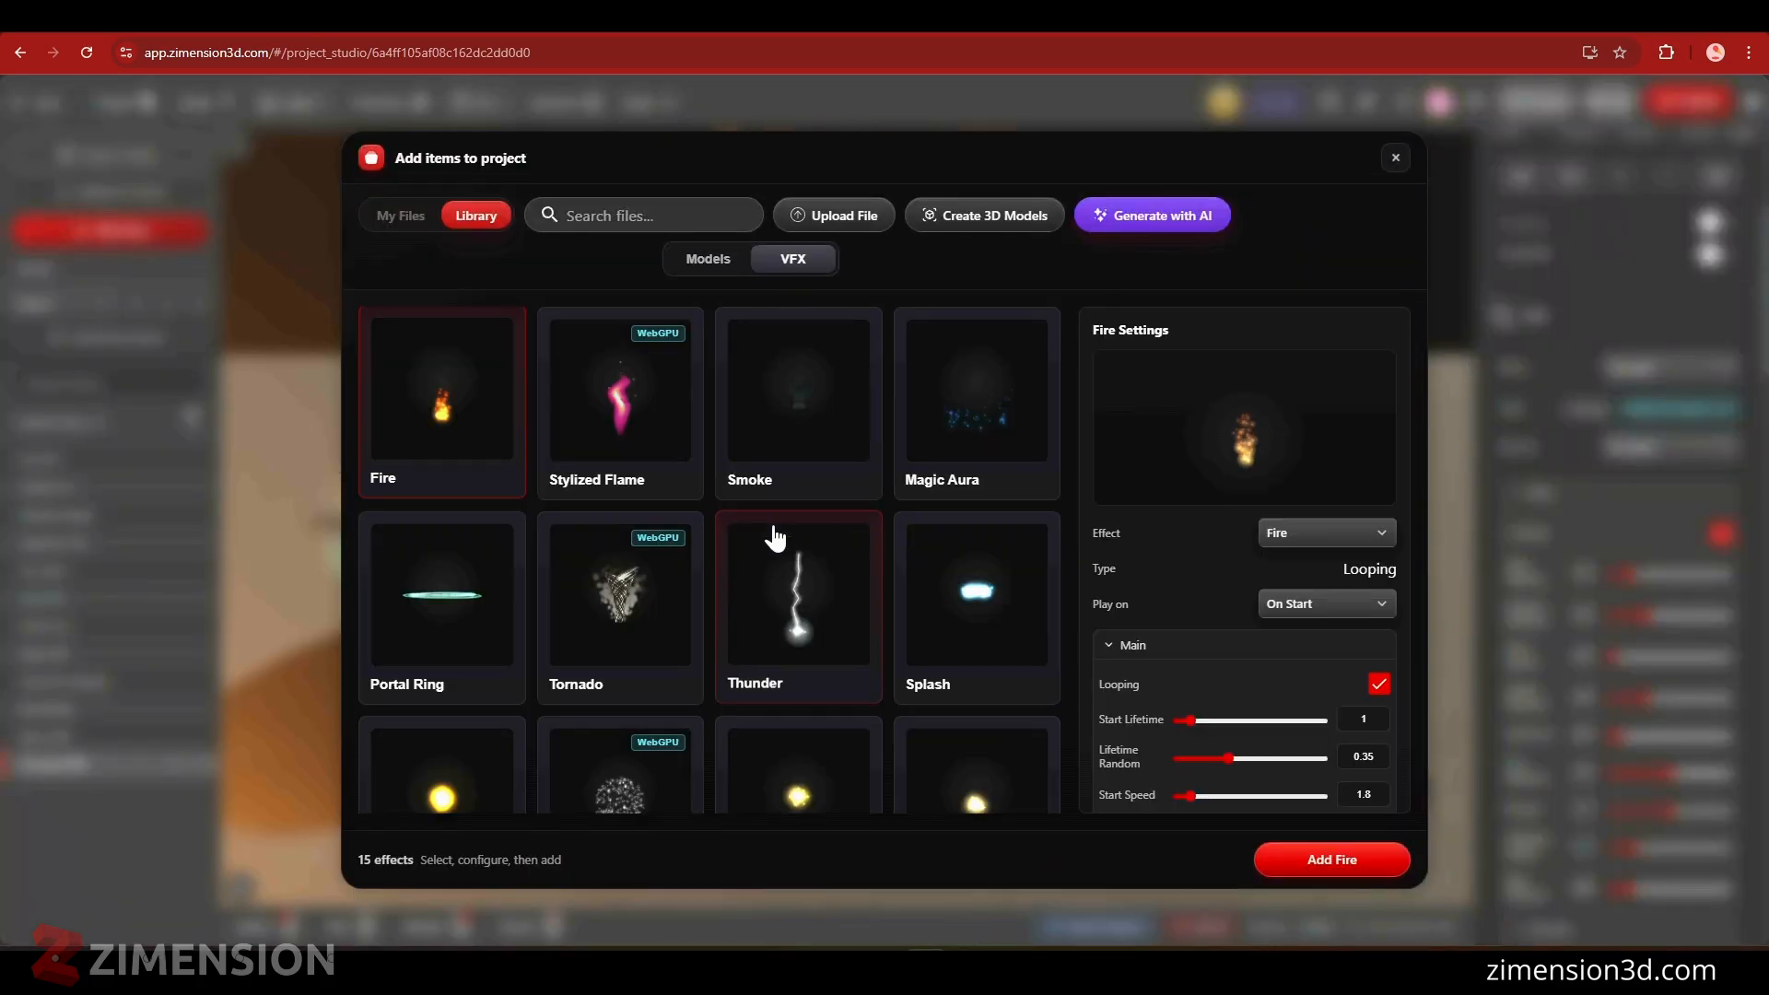
pyautogui.scroll(-3, 672, 564)
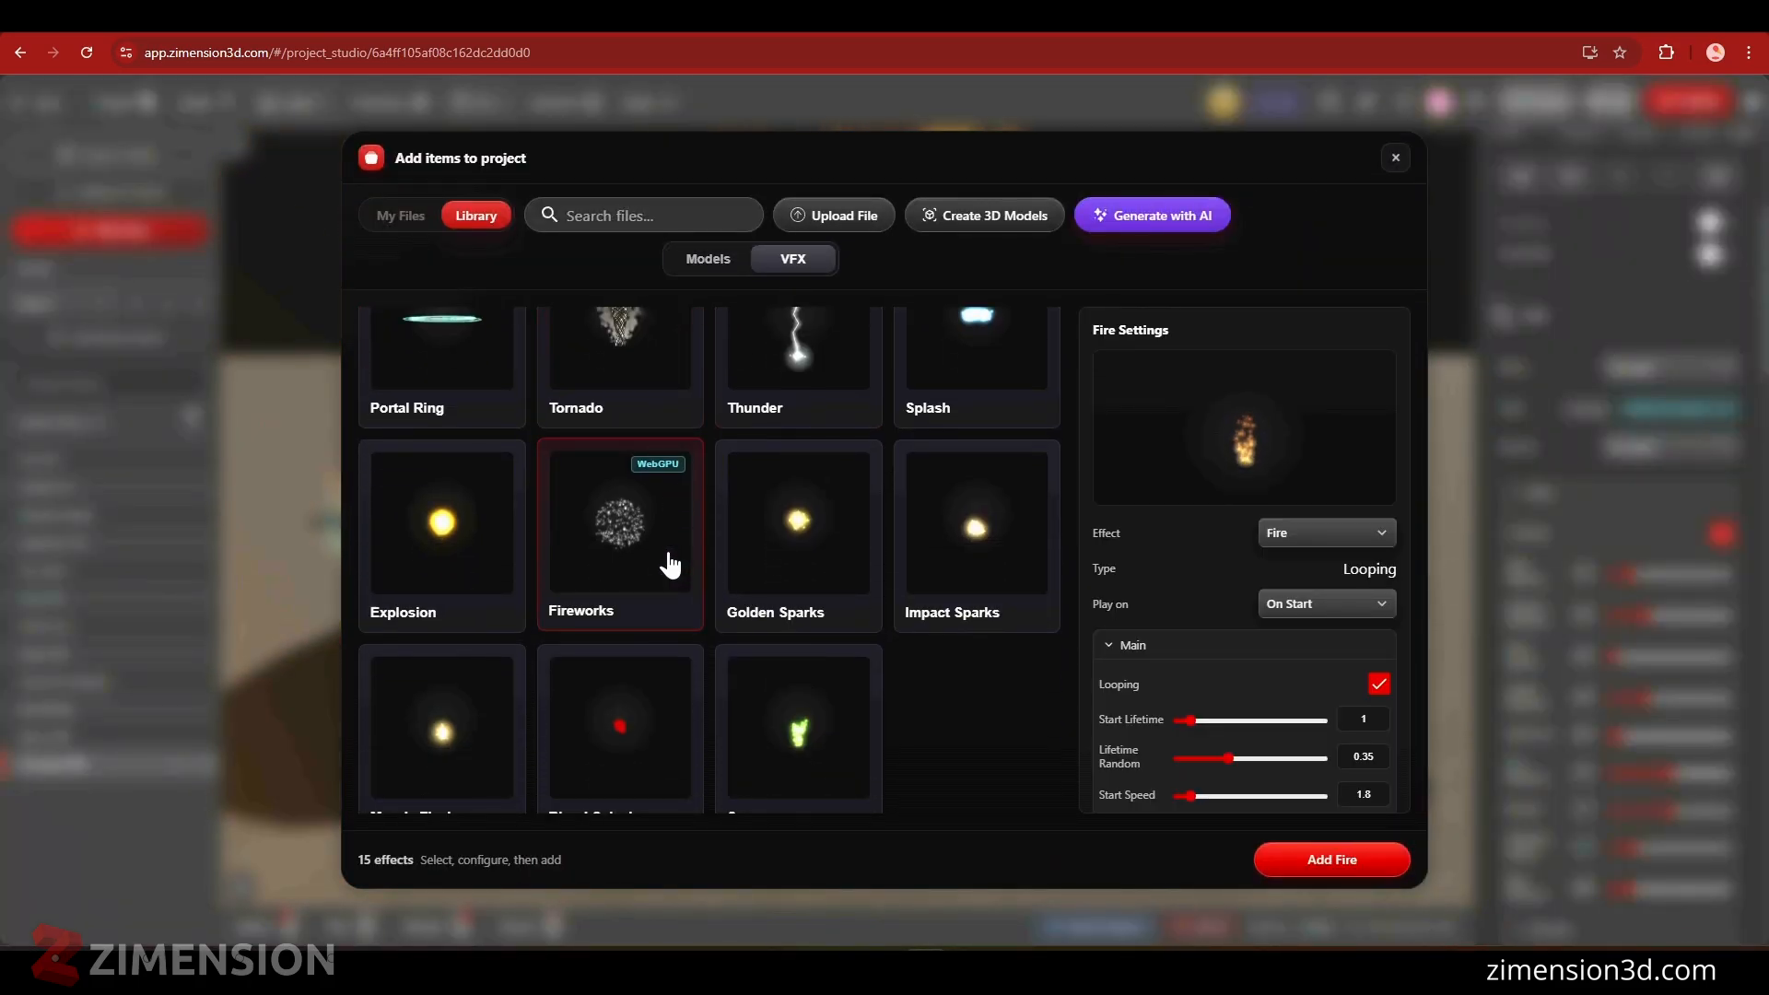
pyautogui.click(670, 564)
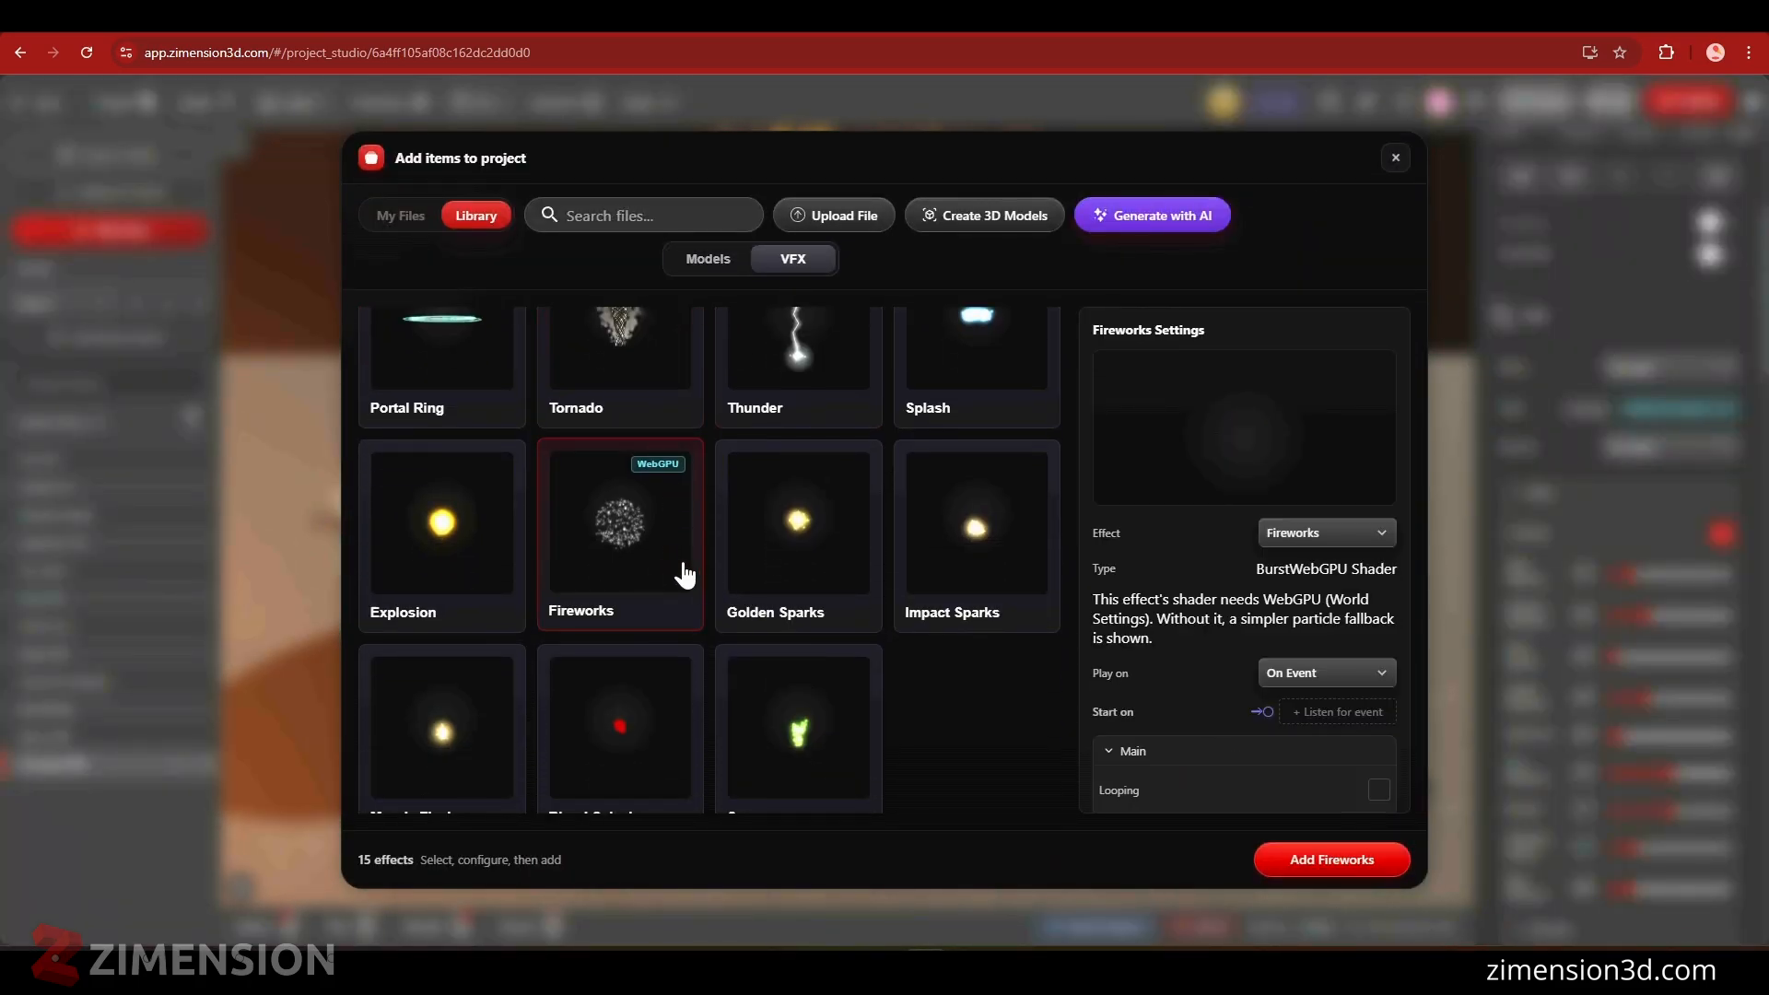
pyautogui.click(1334, 862)
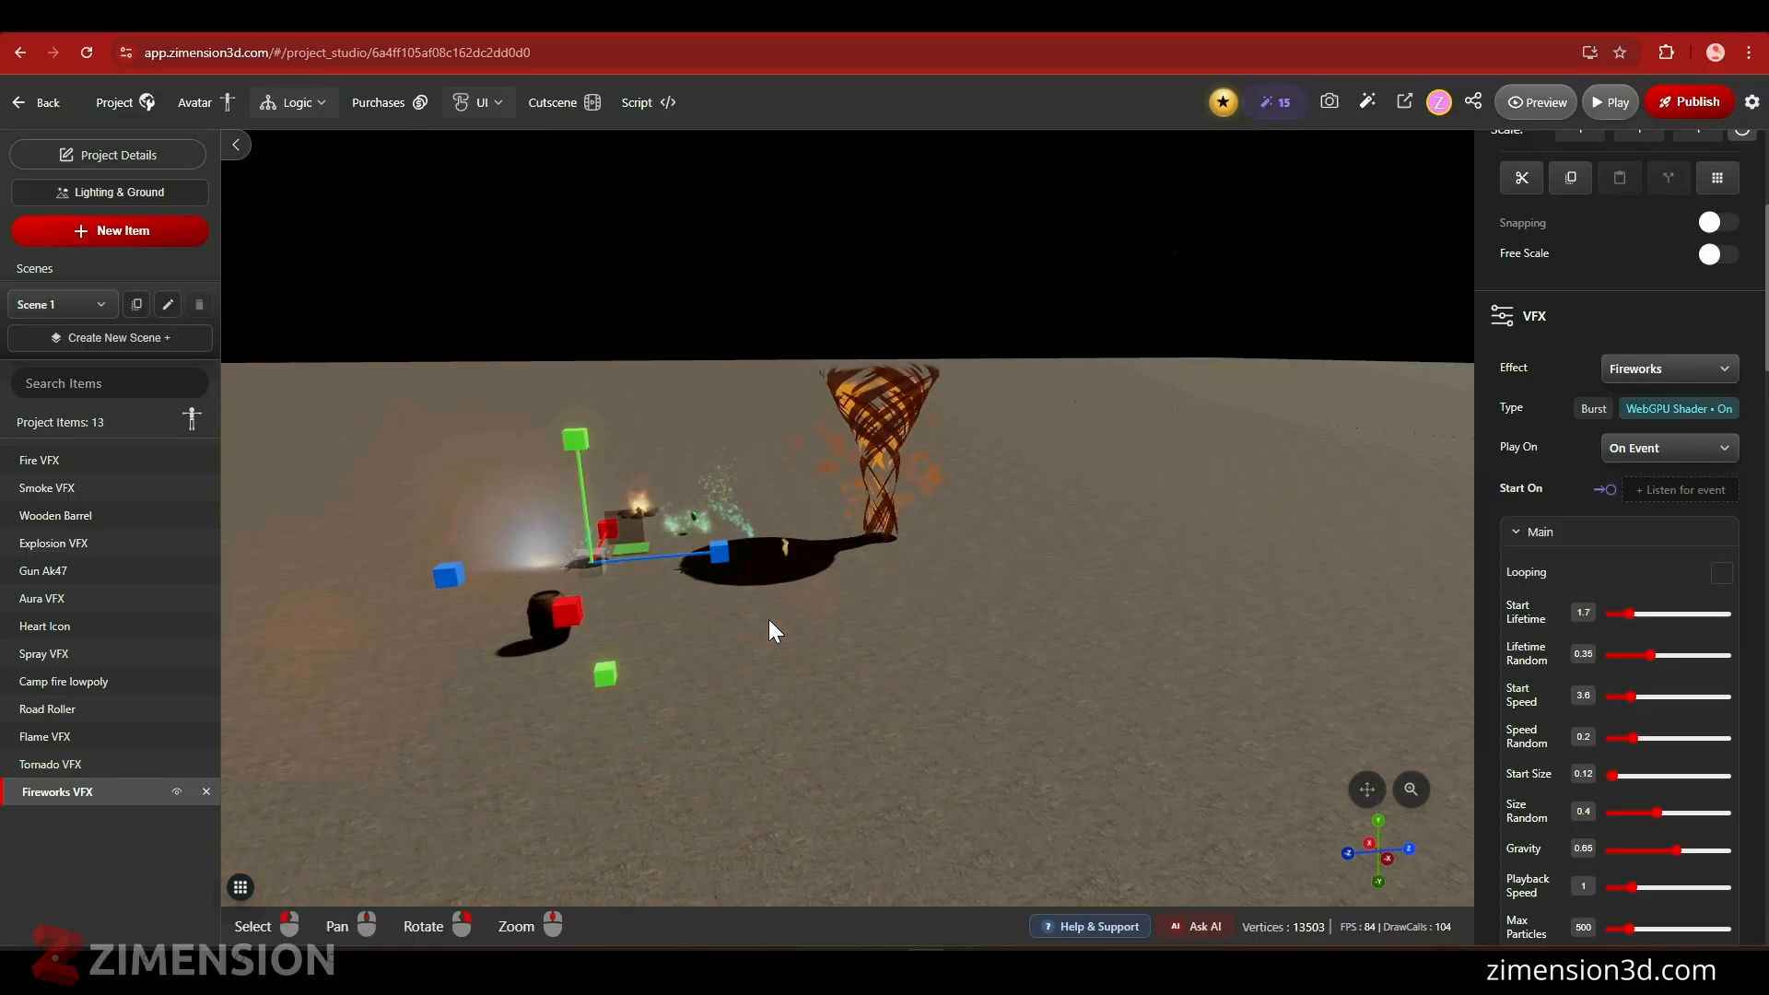
# - Move the fireworks effect above the open ground beyond the tornado and scale it up
pyautogui.moveTo(773, 630); pyautogui.dragTo(1149, 559)
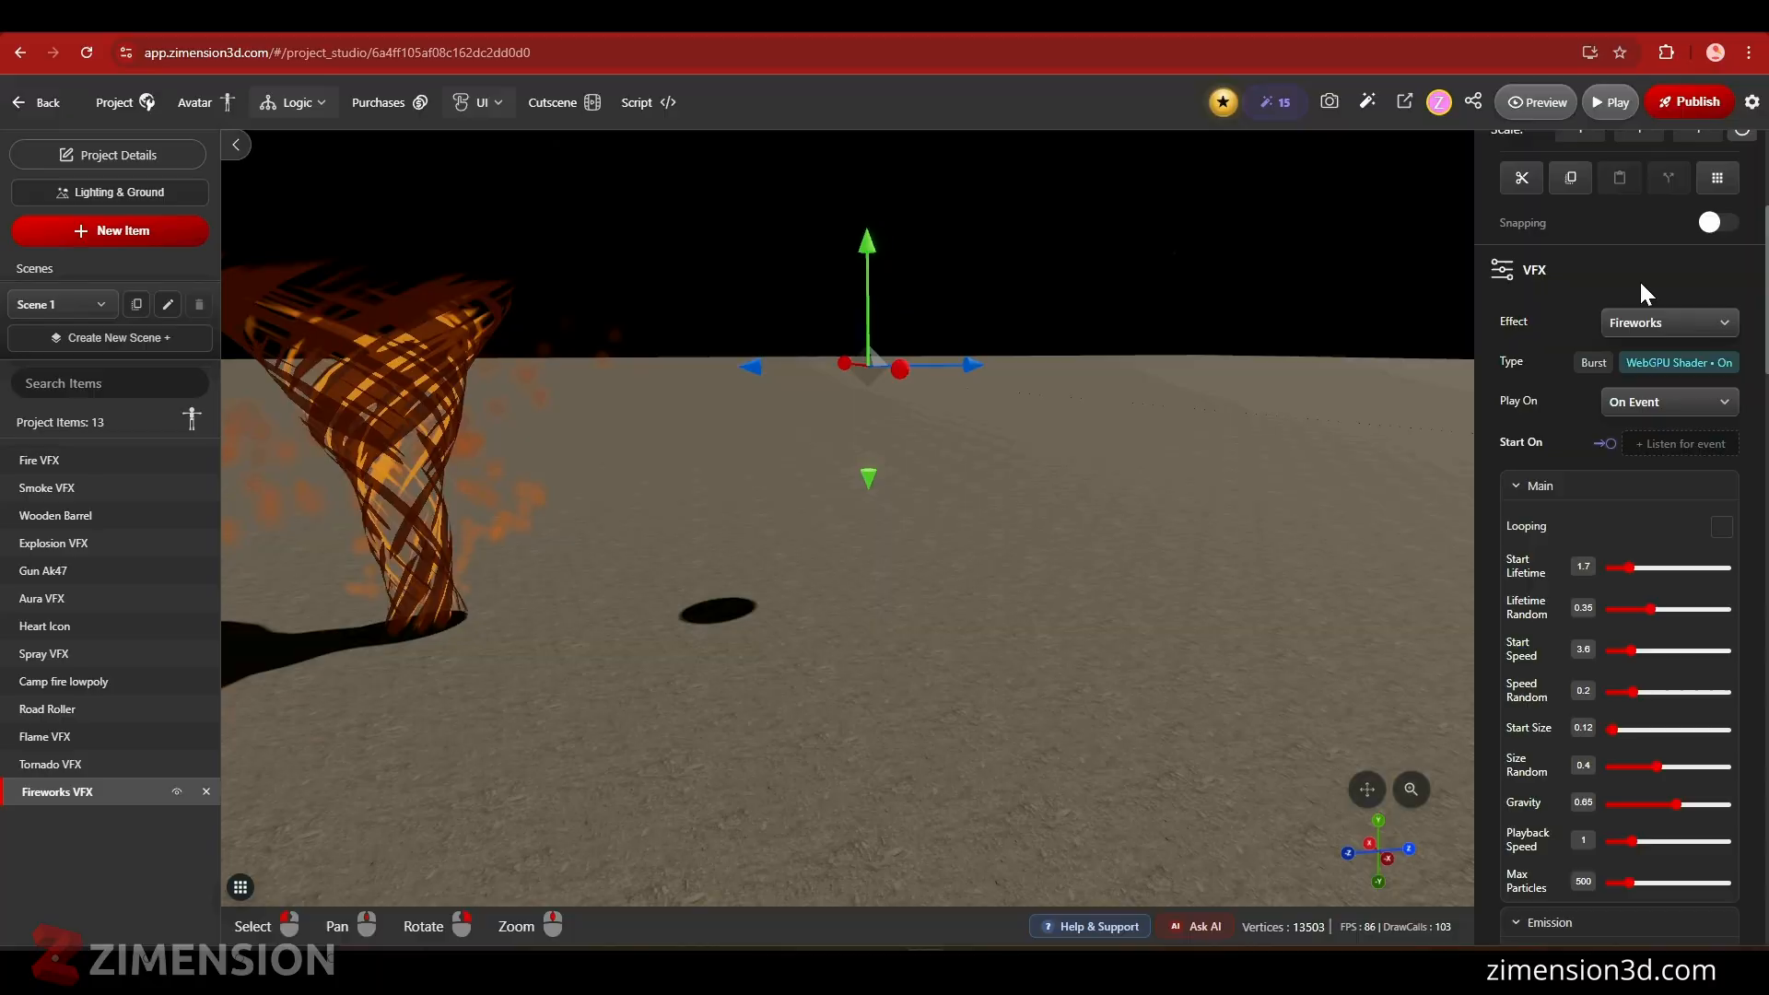
pyautogui.press('r')
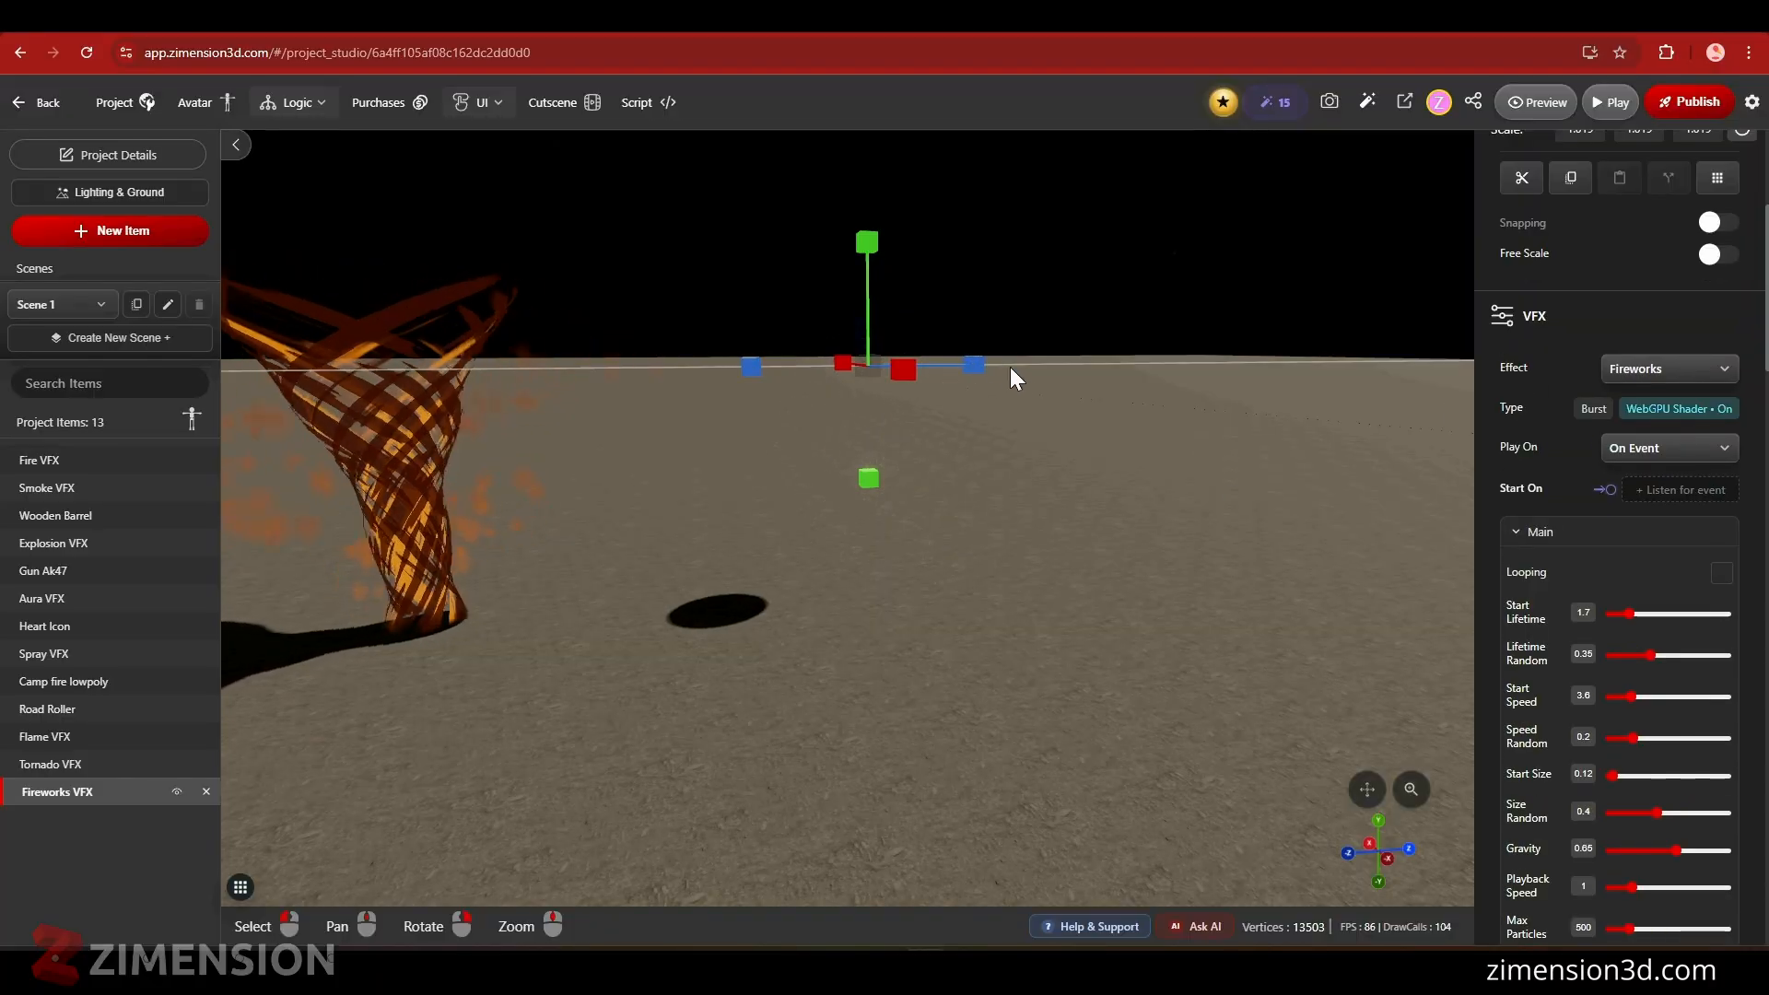
pyautogui.moveTo(1061, 379); pyautogui.dragTo(996, 445)
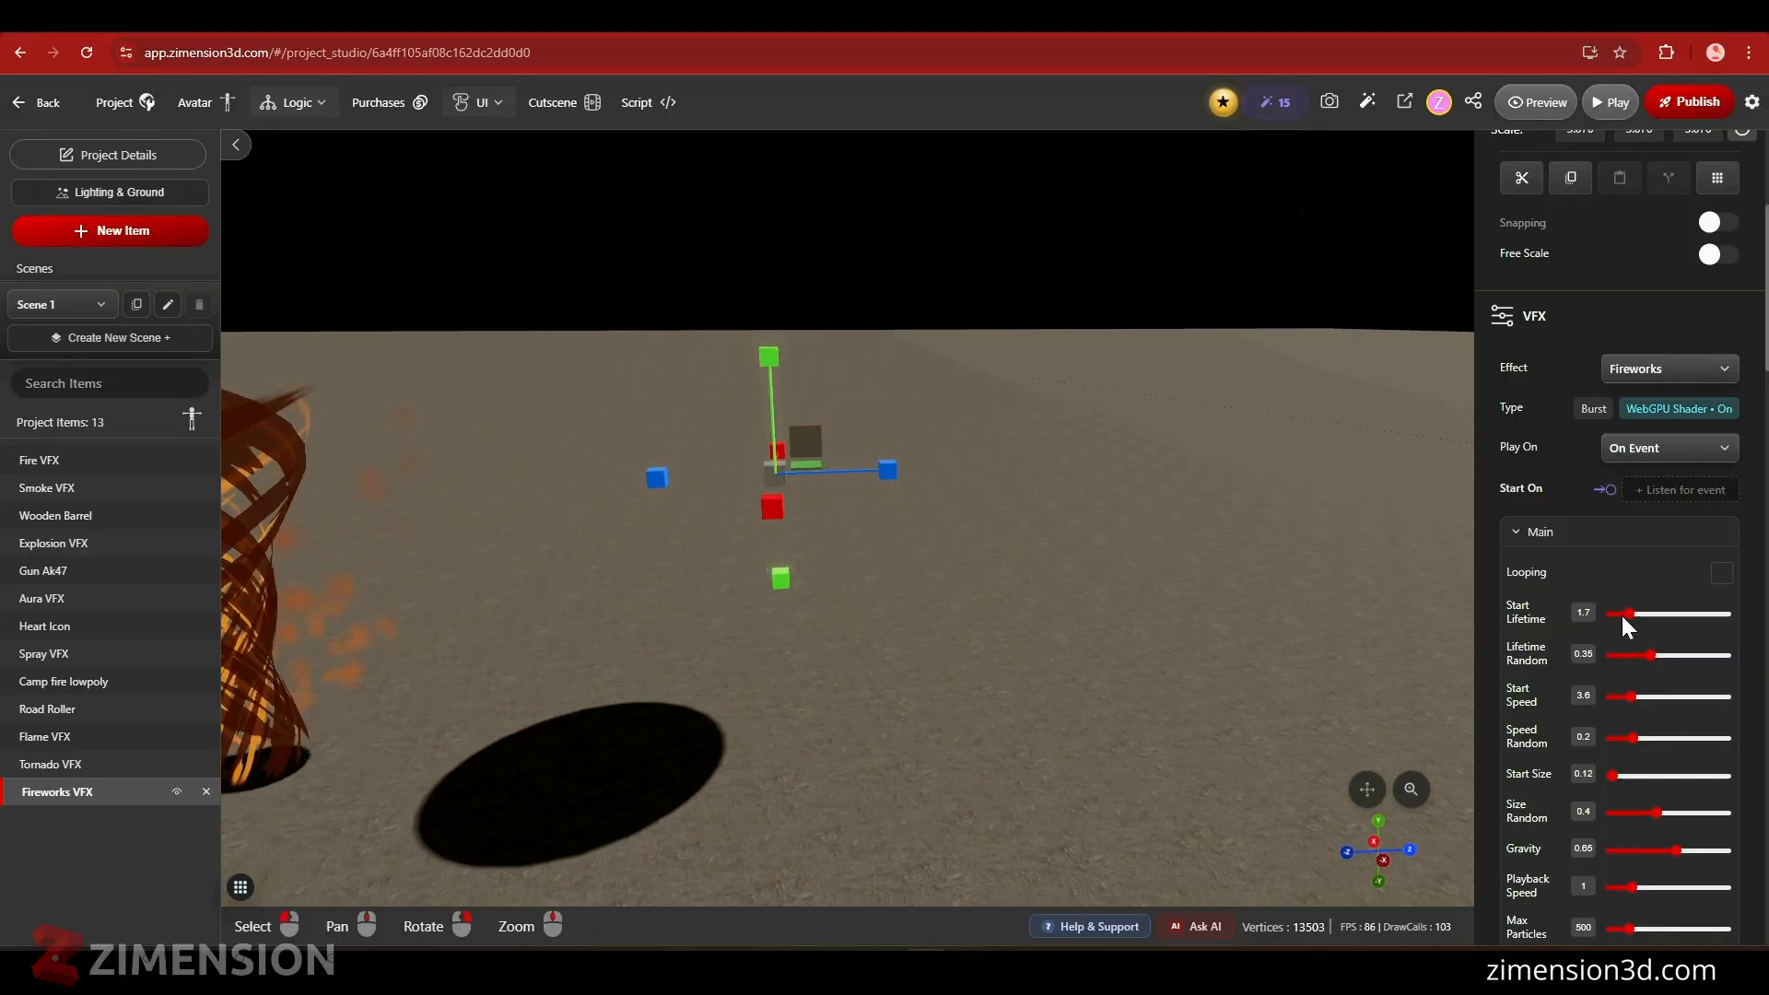
# - Set the fireworks' Start Lifetime to 4.7, Lifetime Random to 0.2 and Start Speed to 5.7
pyautogui.moveTo(1627, 614); pyautogui.dragTo(1635, 614)
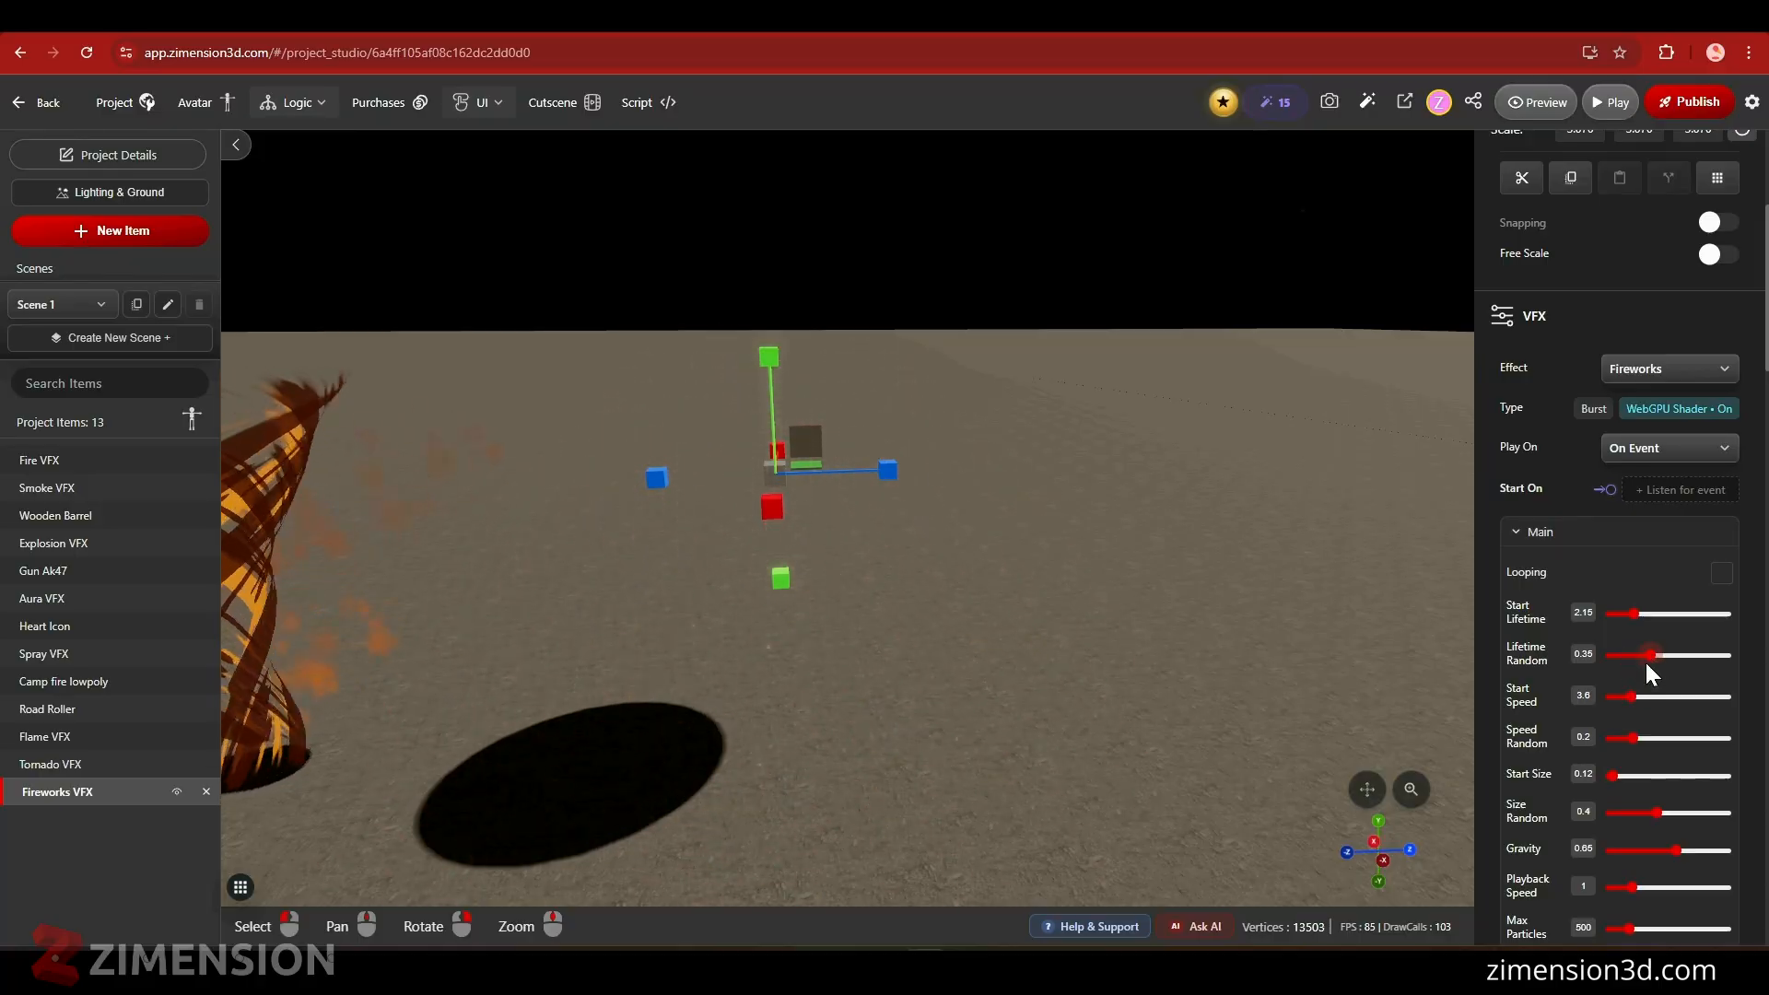
pyautogui.scroll(-2, 1631, 751)
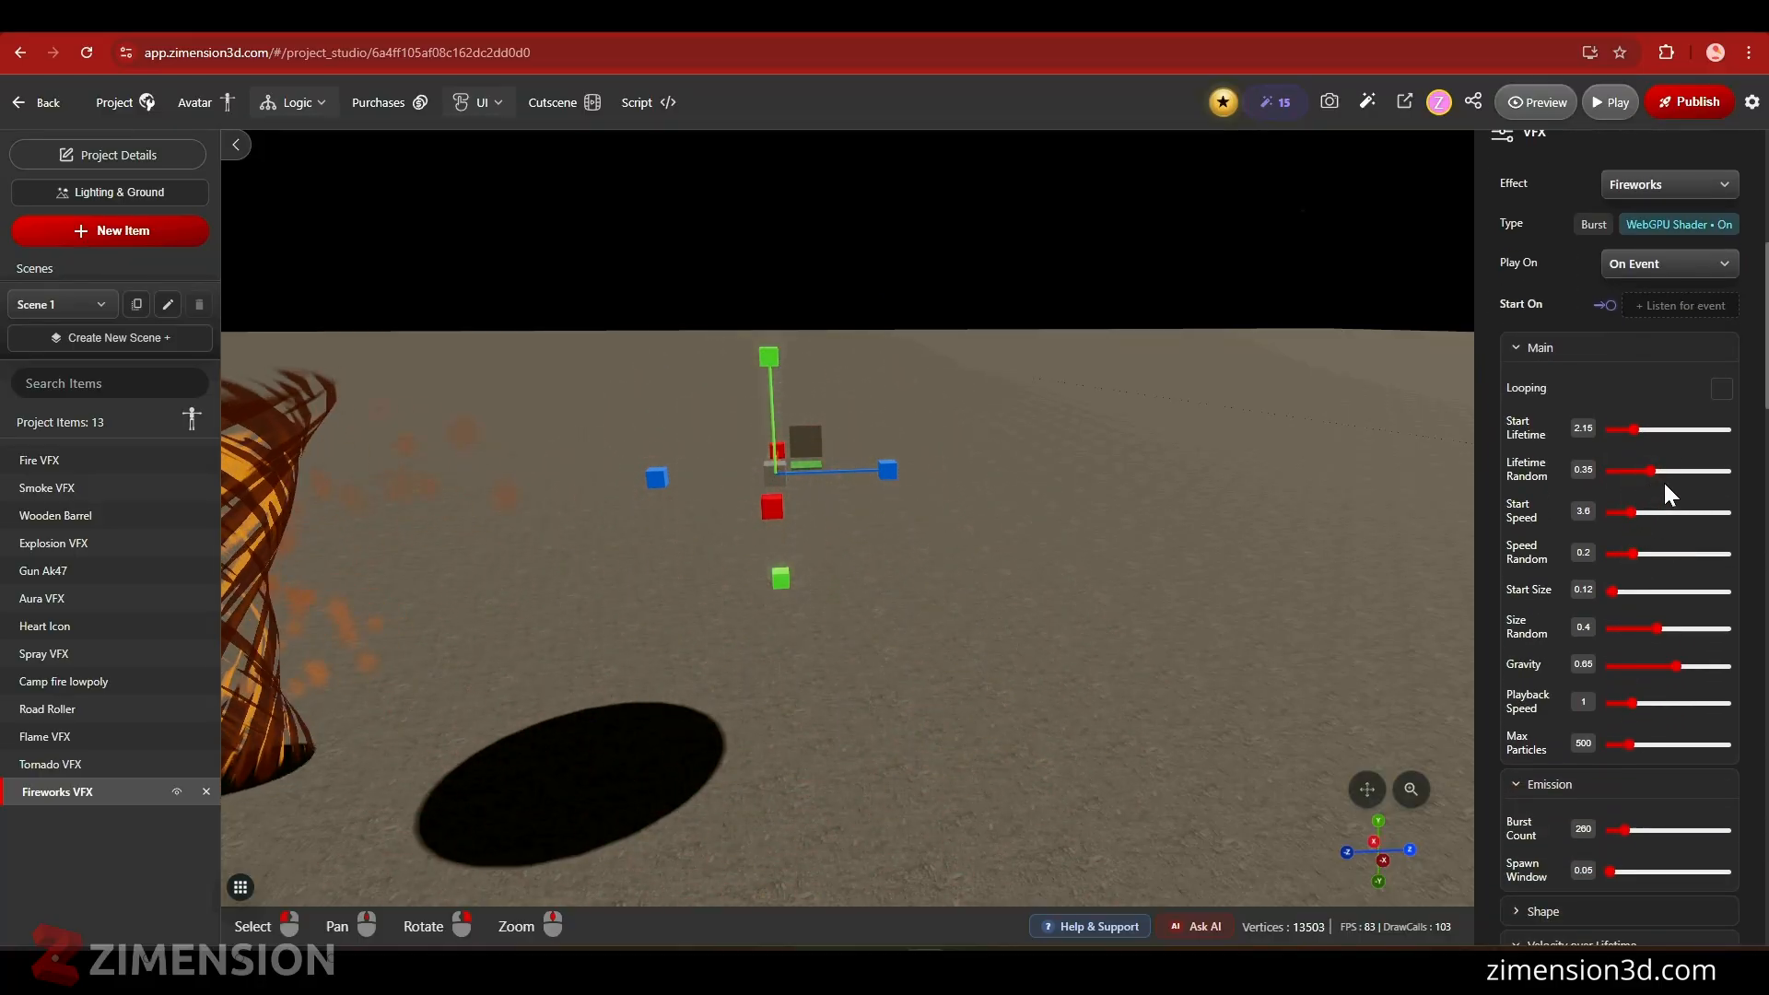
pyautogui.scroll(-2, 1629, 645)
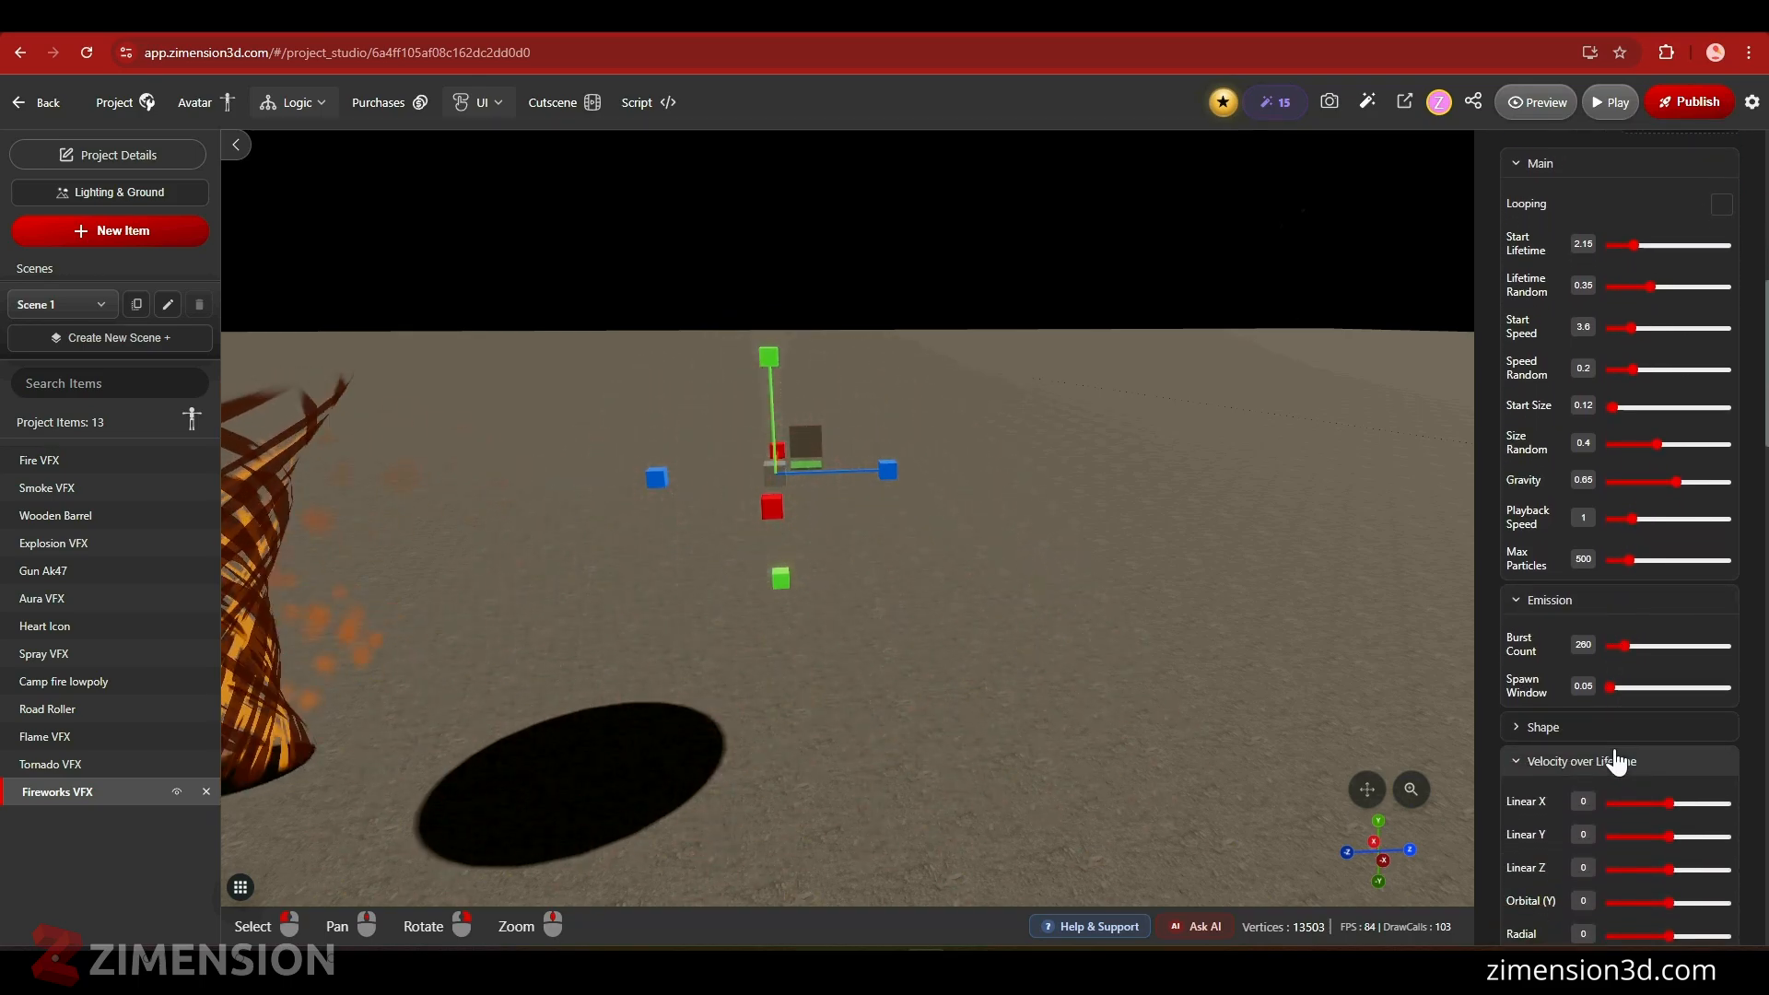
pyautogui.scroll(-3, 1622, 741)
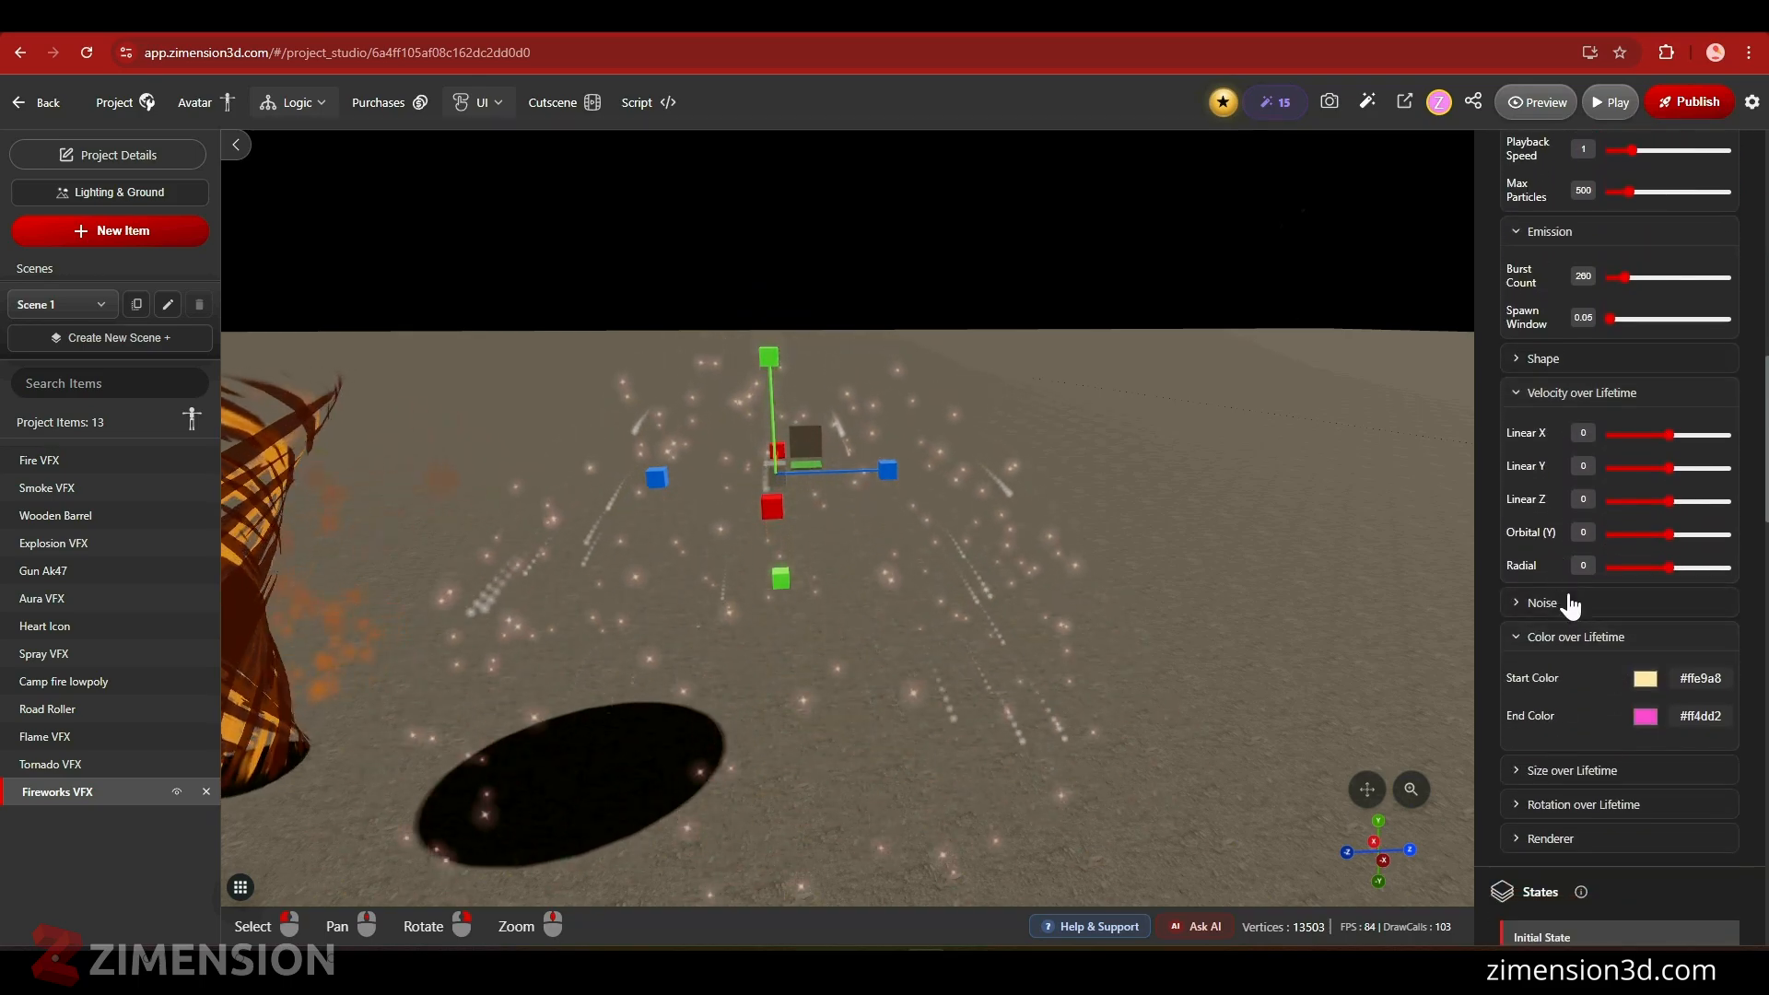
pyautogui.scroll(-2, 1585, 585)
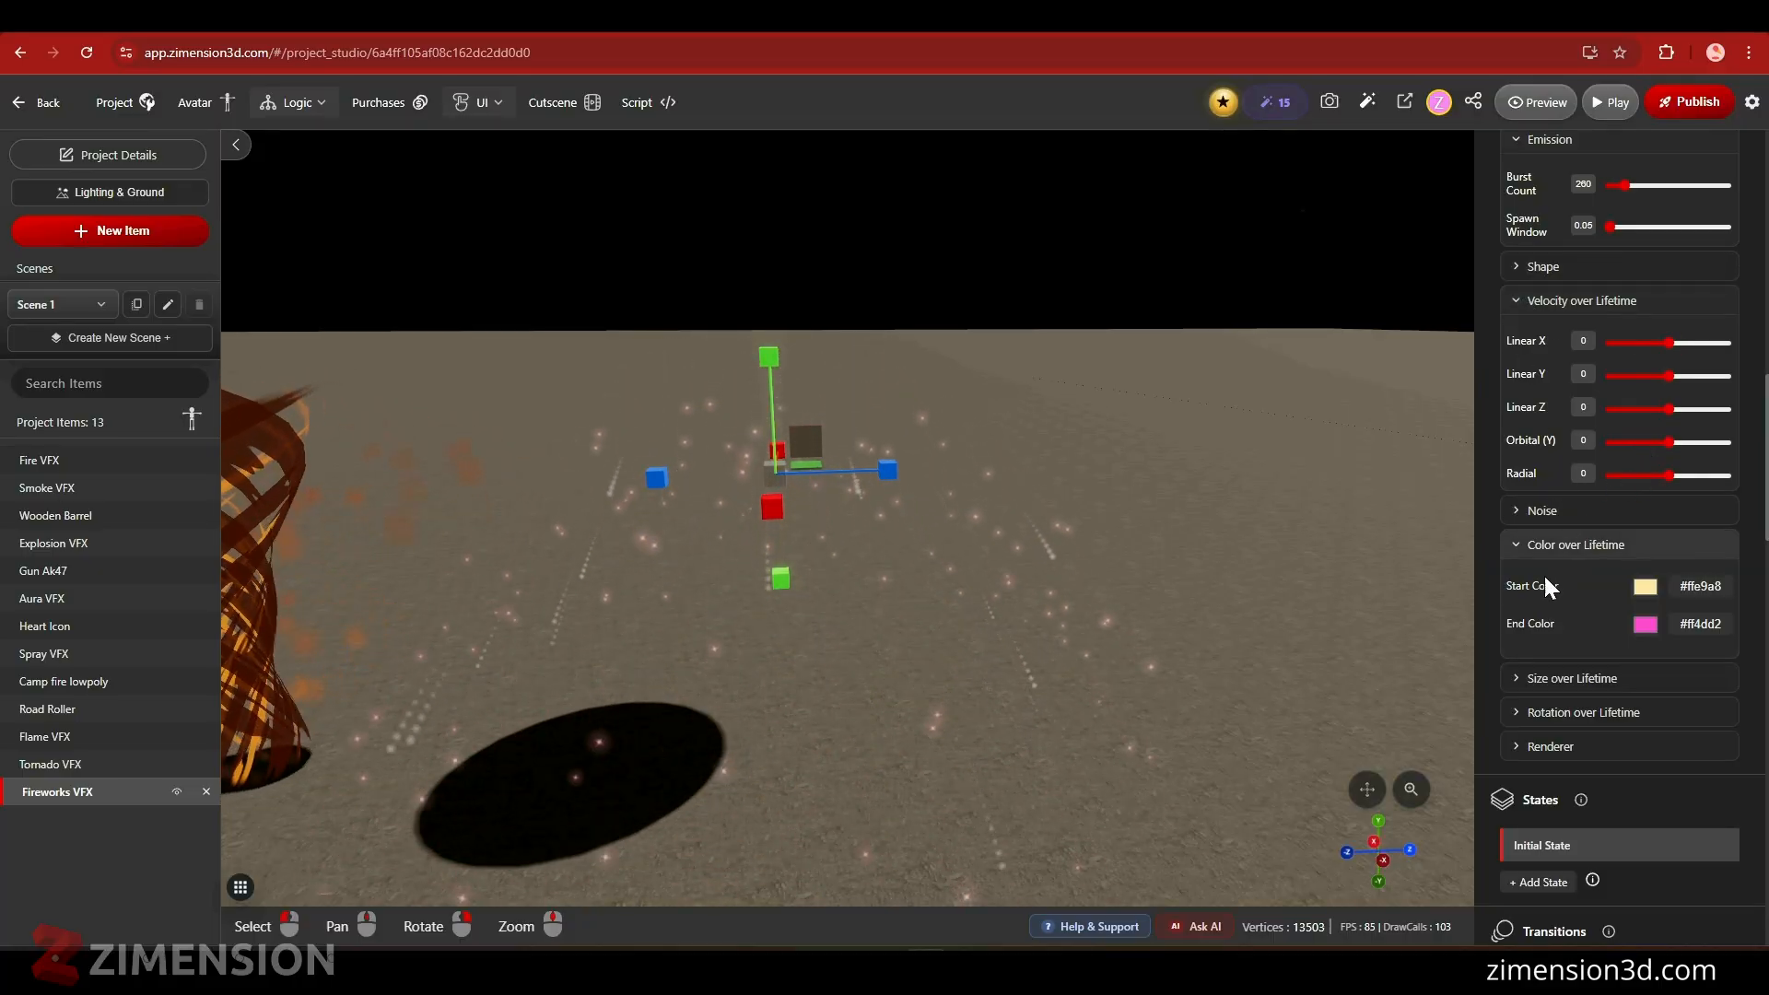
pyautogui.scroll(-2, 1544, 598)
pyautogui.click(1541, 498)
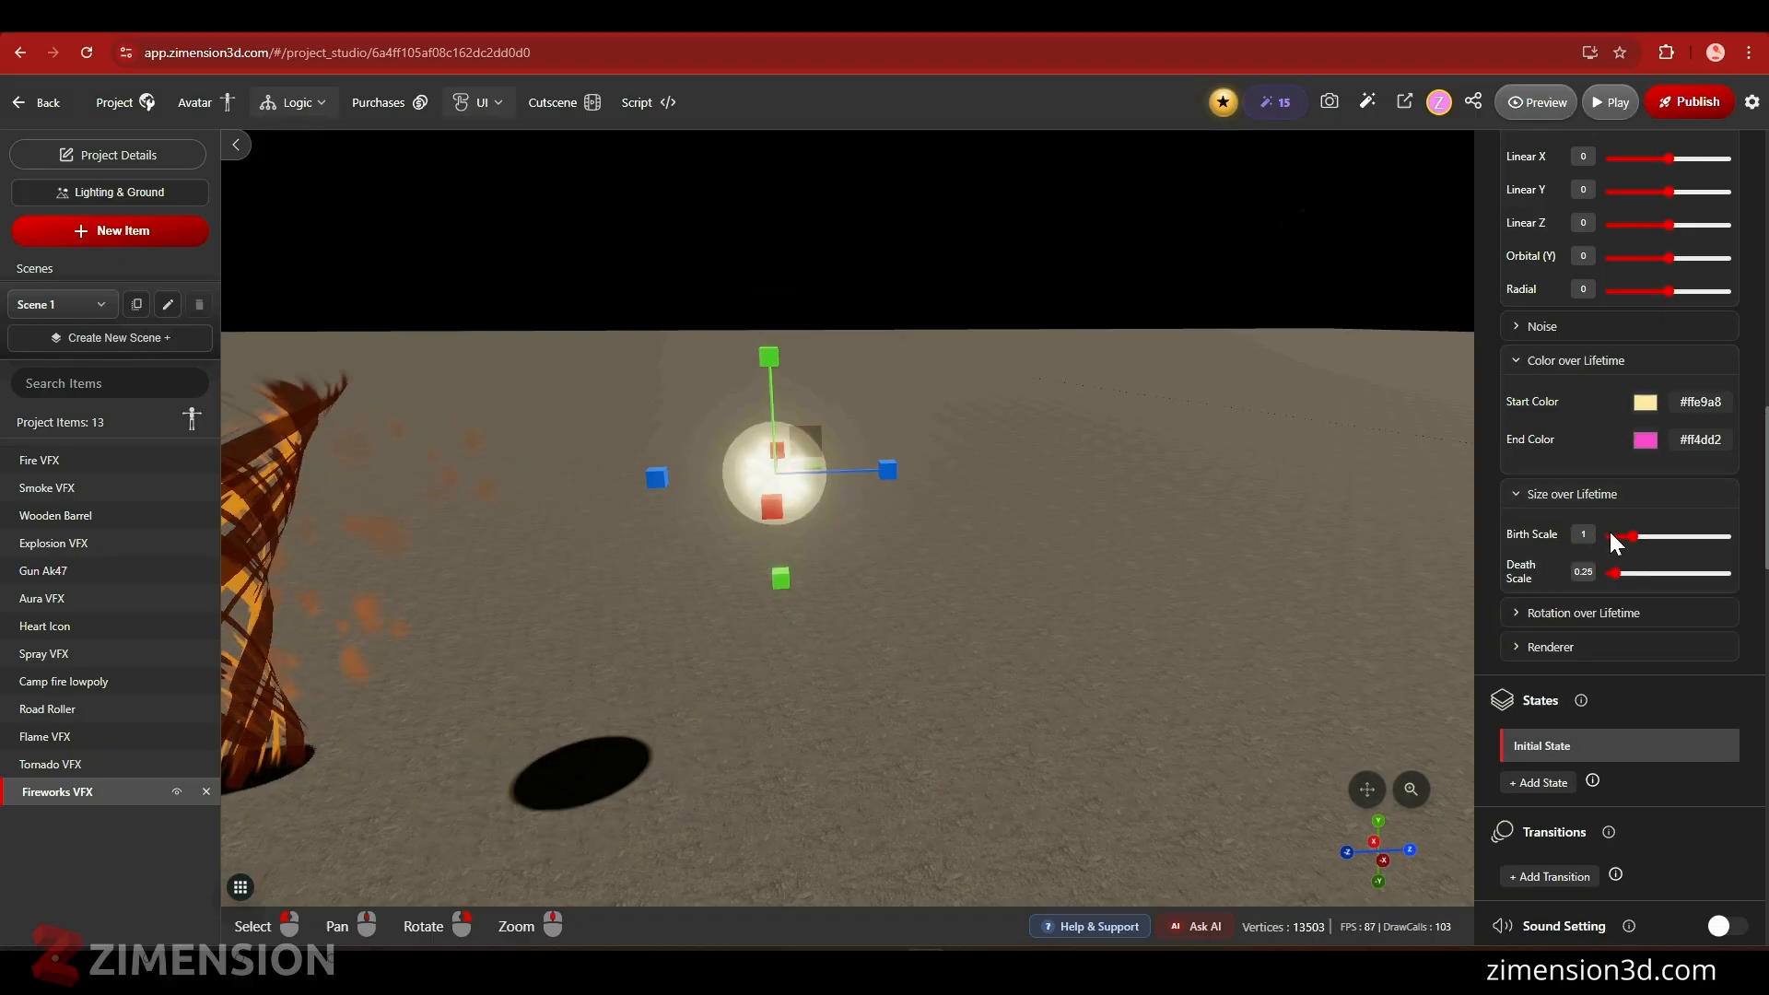
pyautogui.scroll(10, 1631, 608)
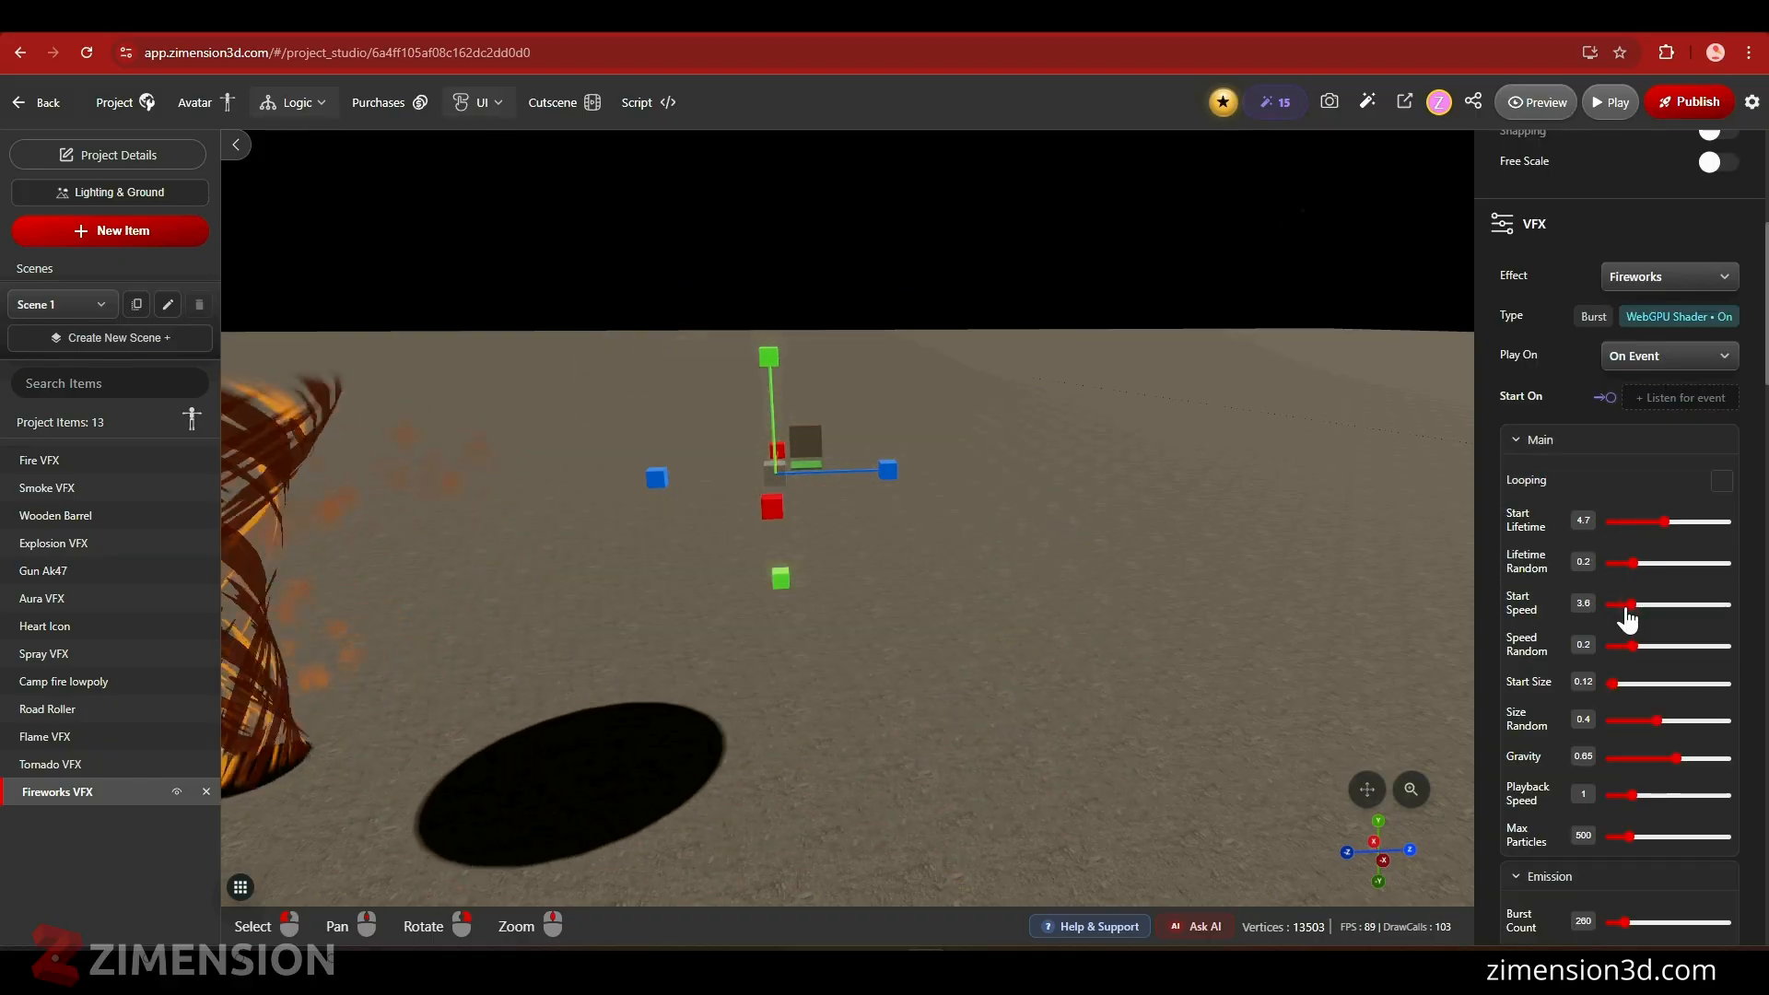
pyautogui.moveTo(1627, 610); pyautogui.dragTo(1643, 610)
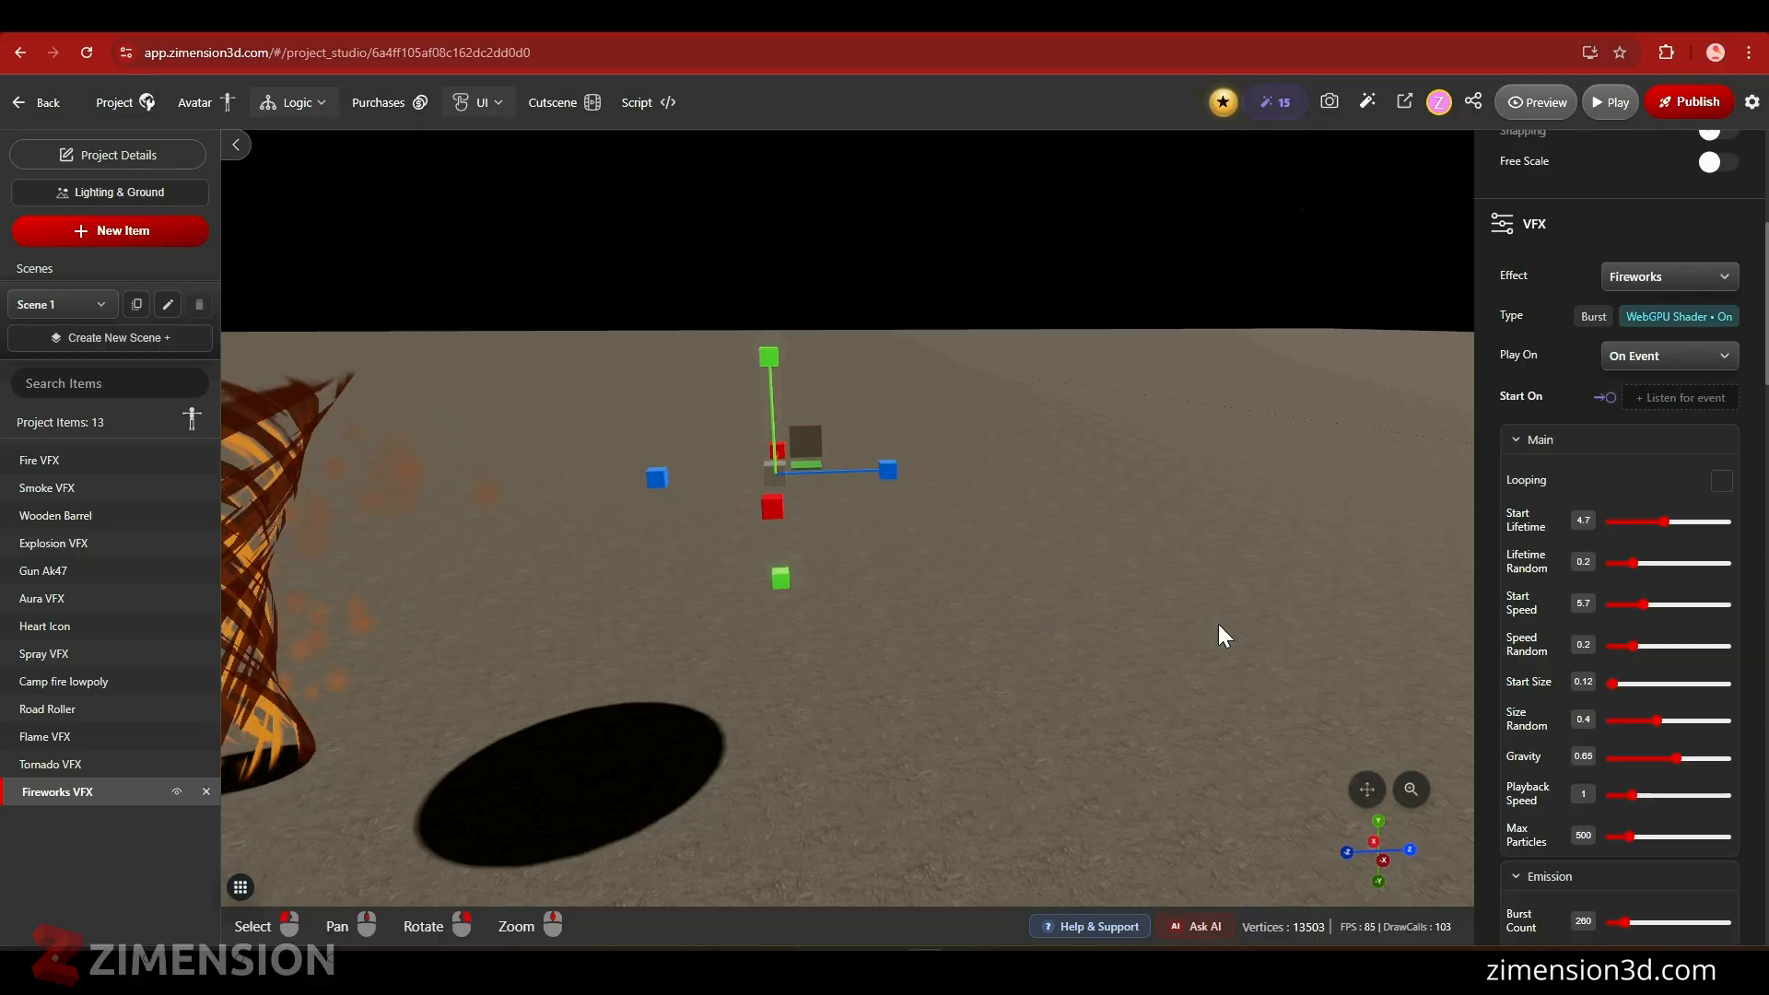
# - Turn on Looping for the fireworks effect and collapse its Main settings
pyautogui.click(1720, 483)
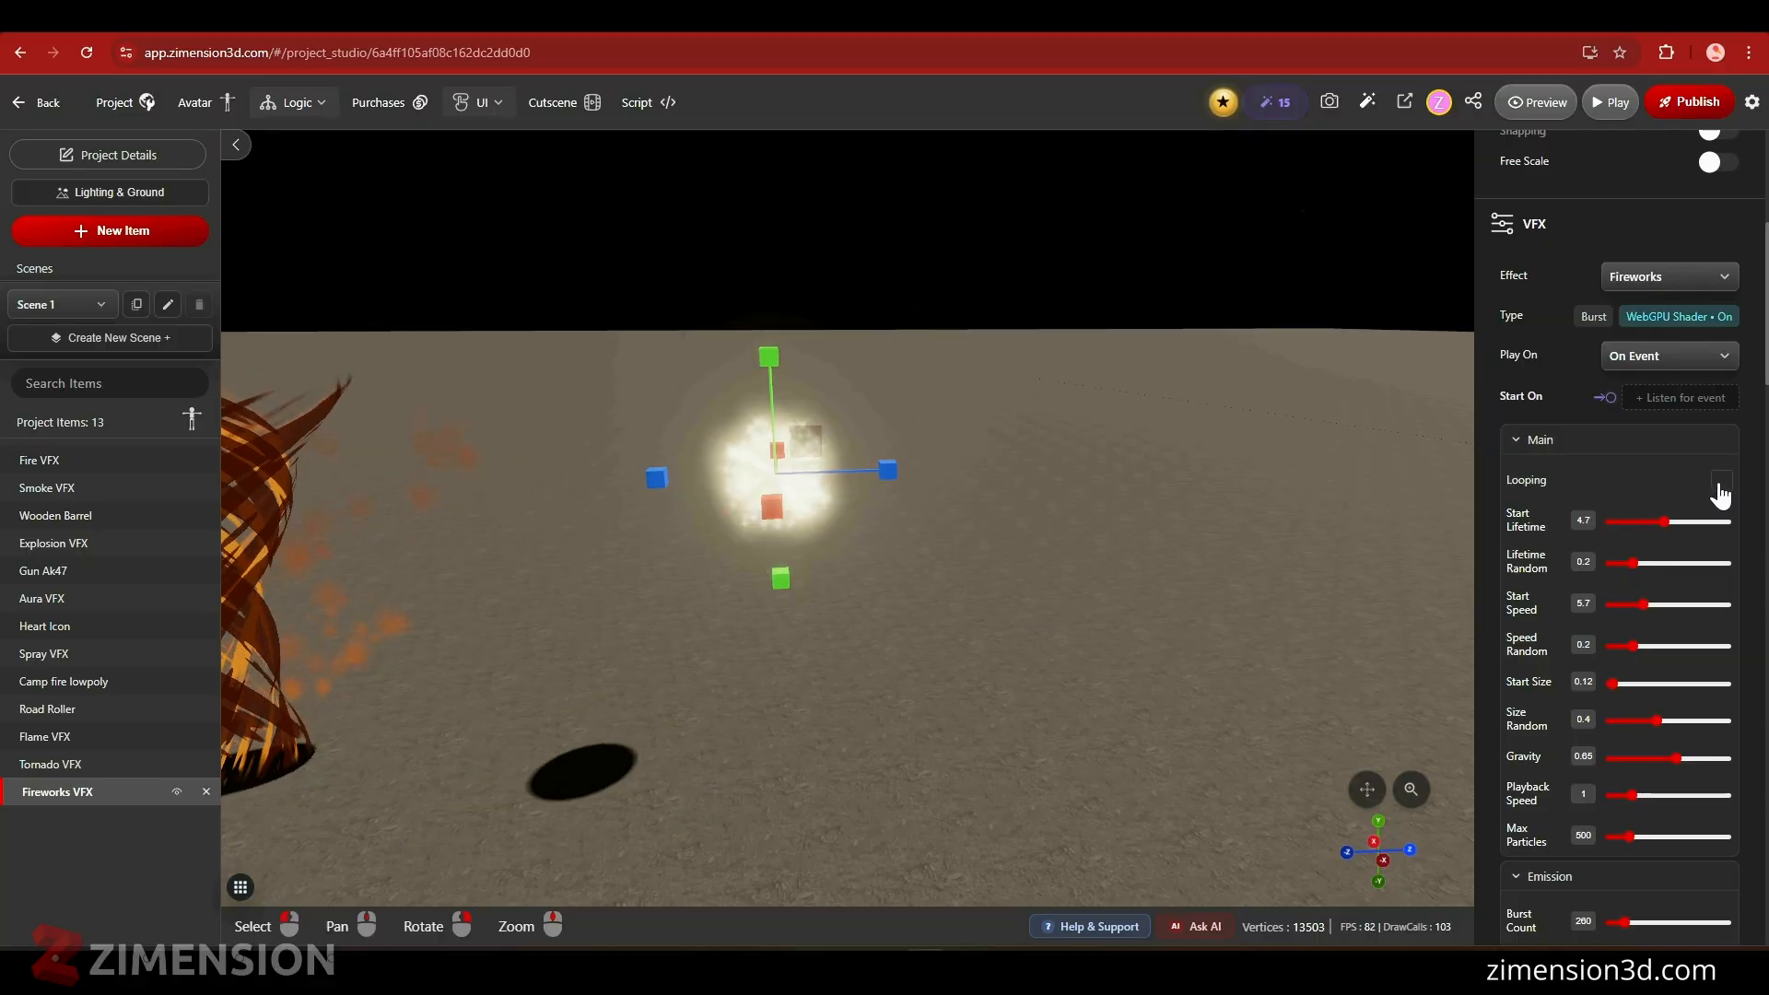
pyautogui.click(1719, 483)
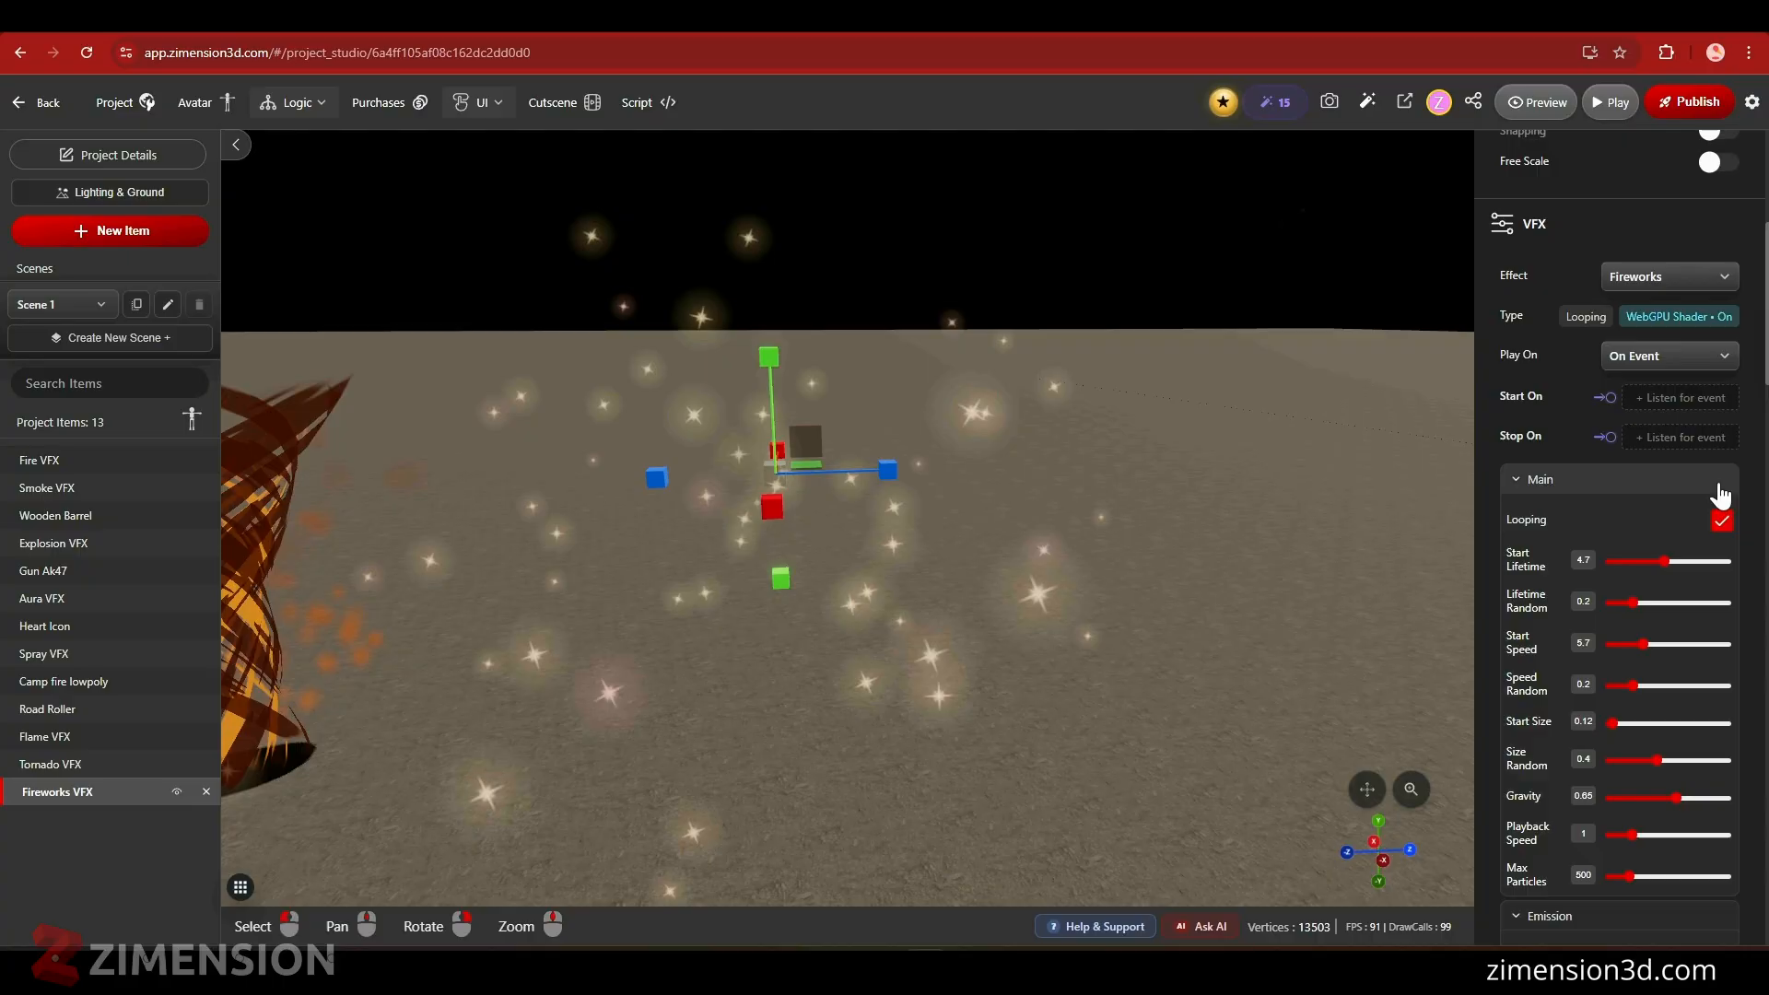
pyautogui.click(1719, 486)
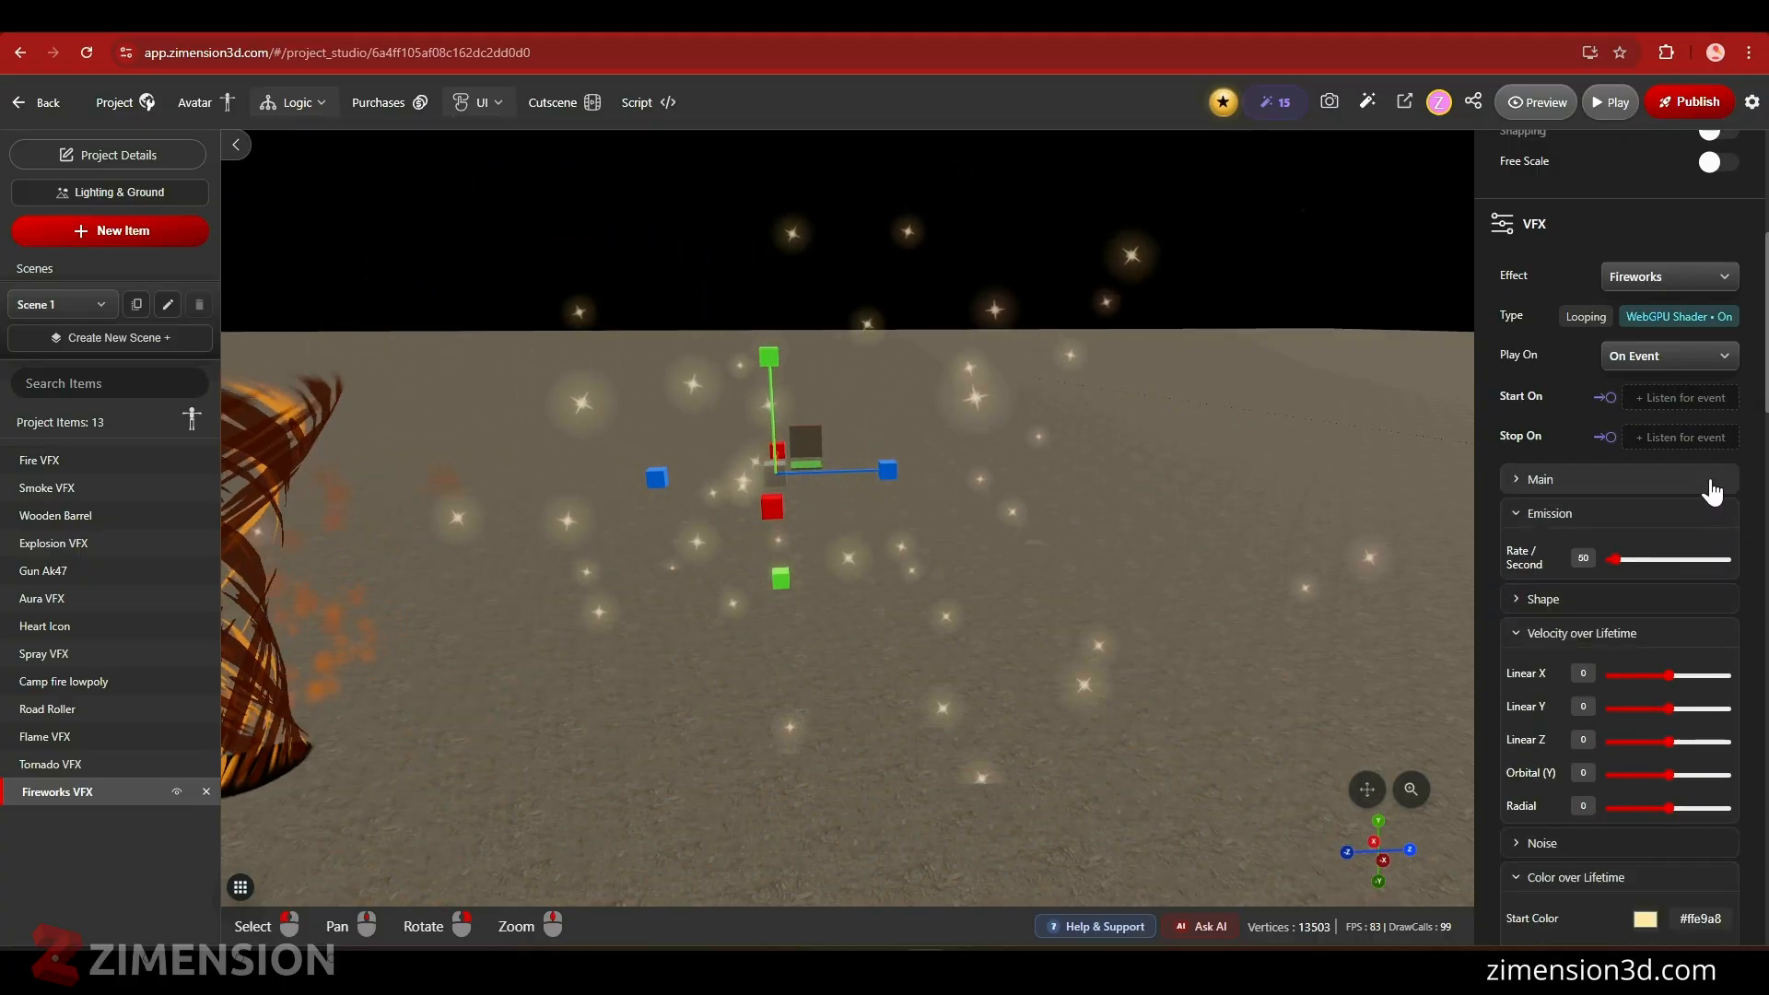
# - Turn off Looping for the fireworks effect and set it to start on a new event named t1
pyautogui.click(1545, 482)
pyautogui.click(1719, 518)
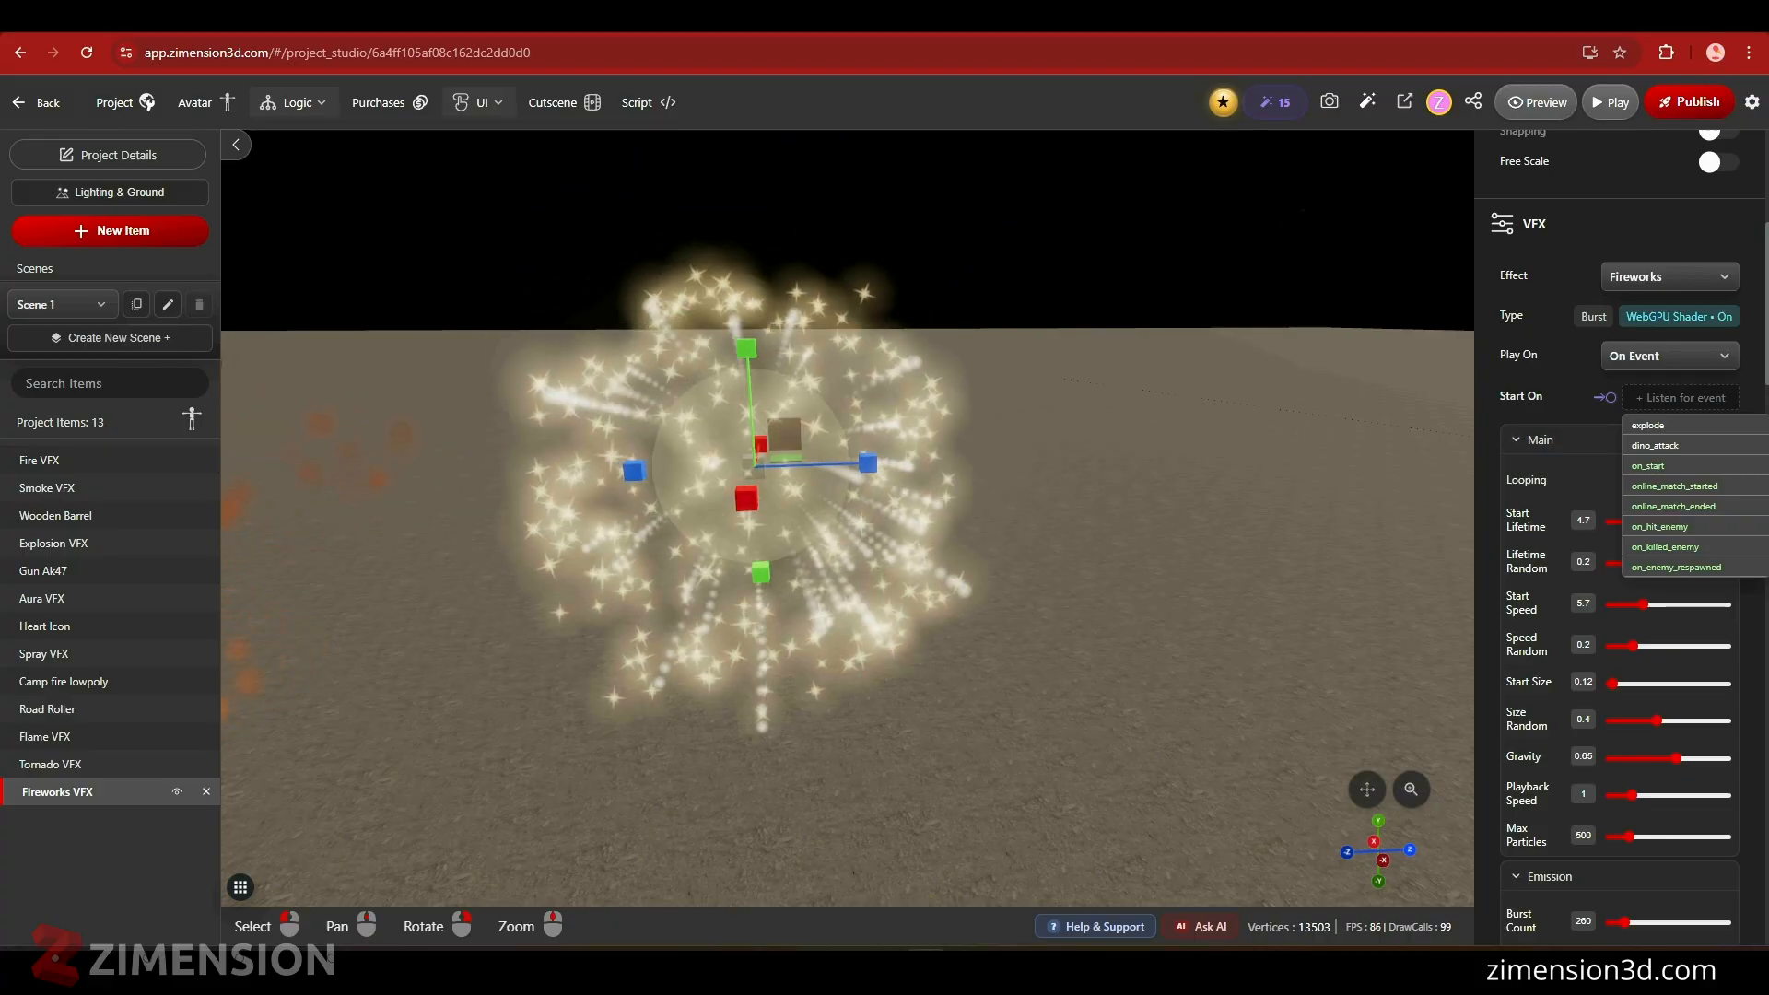
pyautogui.write('t1')
pyautogui.click(1696, 433)
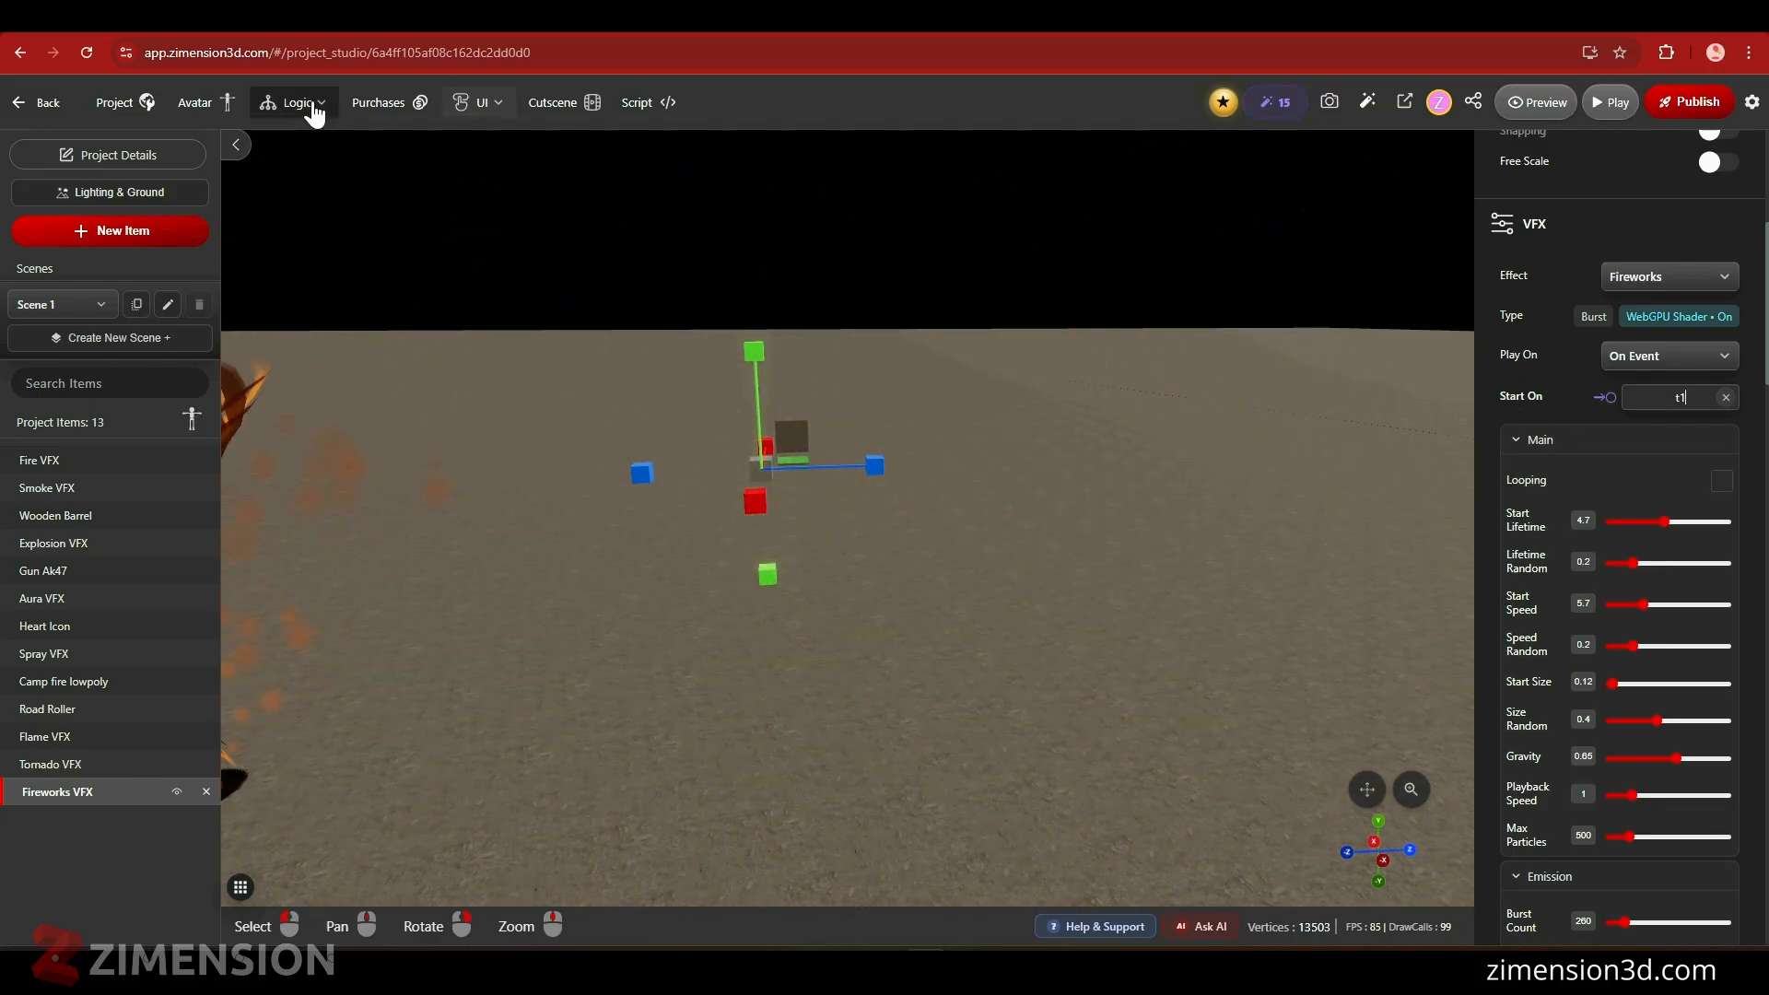
# - Add a Trigger Events logic flow that emits t1 on the on_start event
pyautogui.click(313, 103)
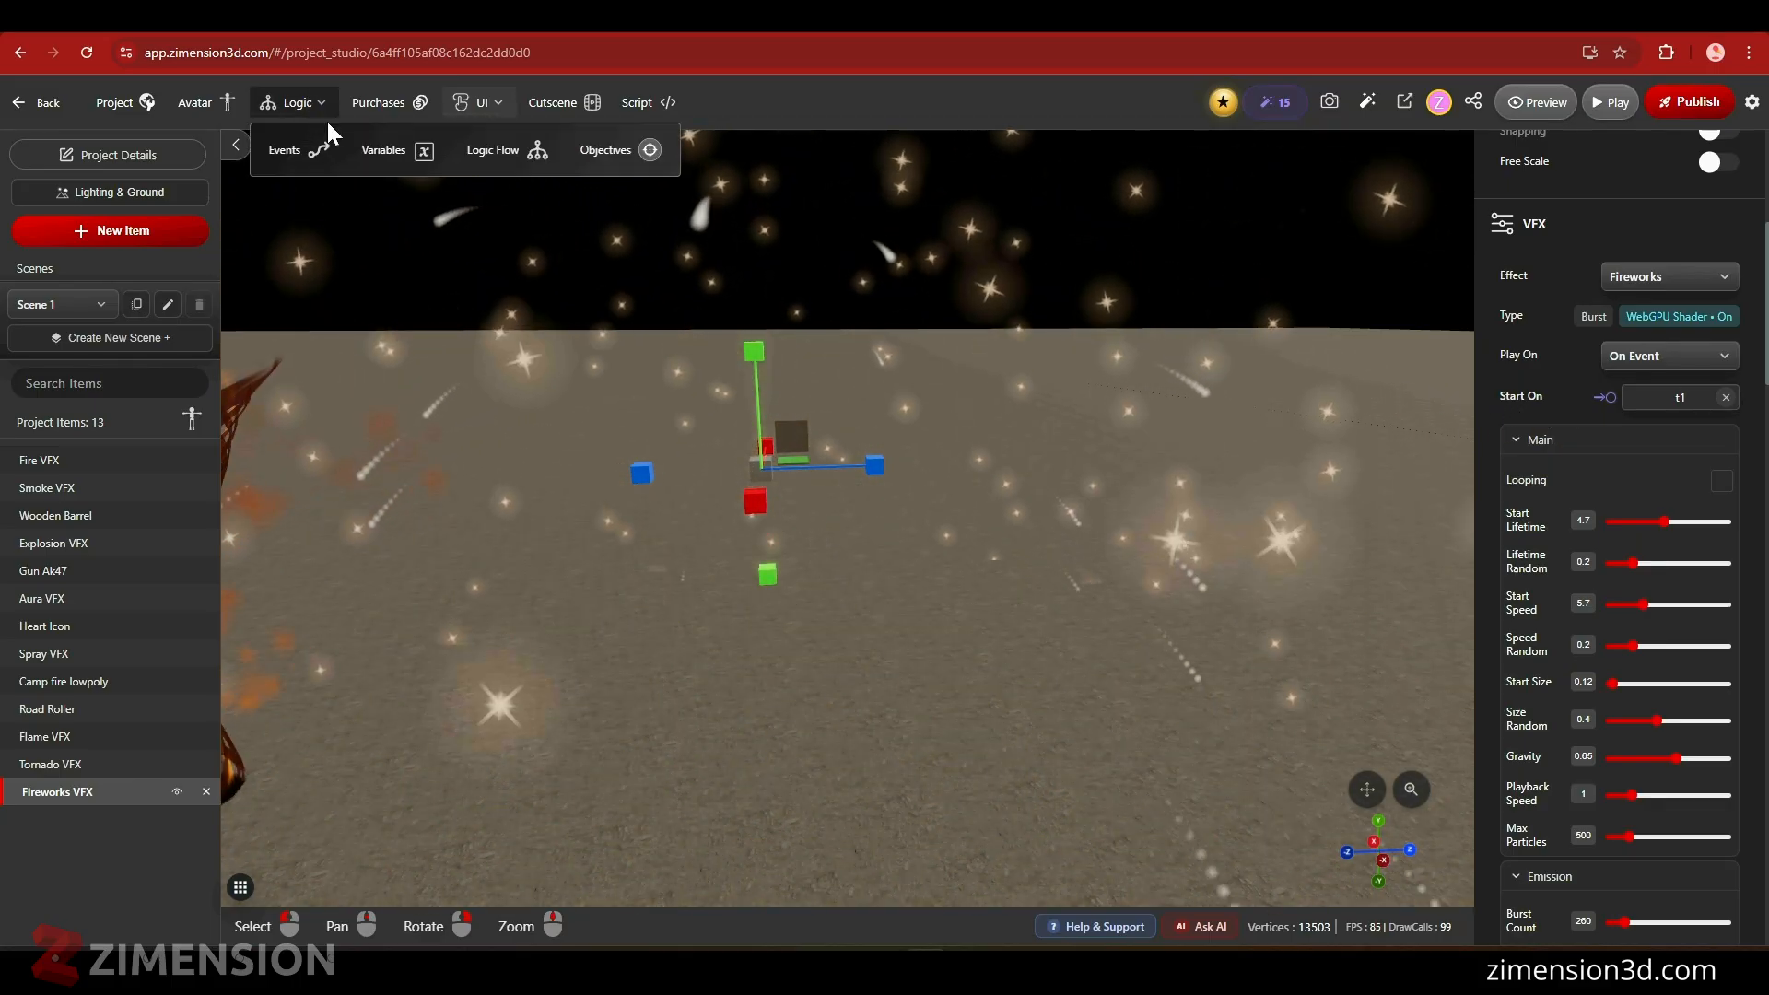
pyautogui.click(506, 150)
pyautogui.click(687, 522)
pyautogui.click(755, 397)
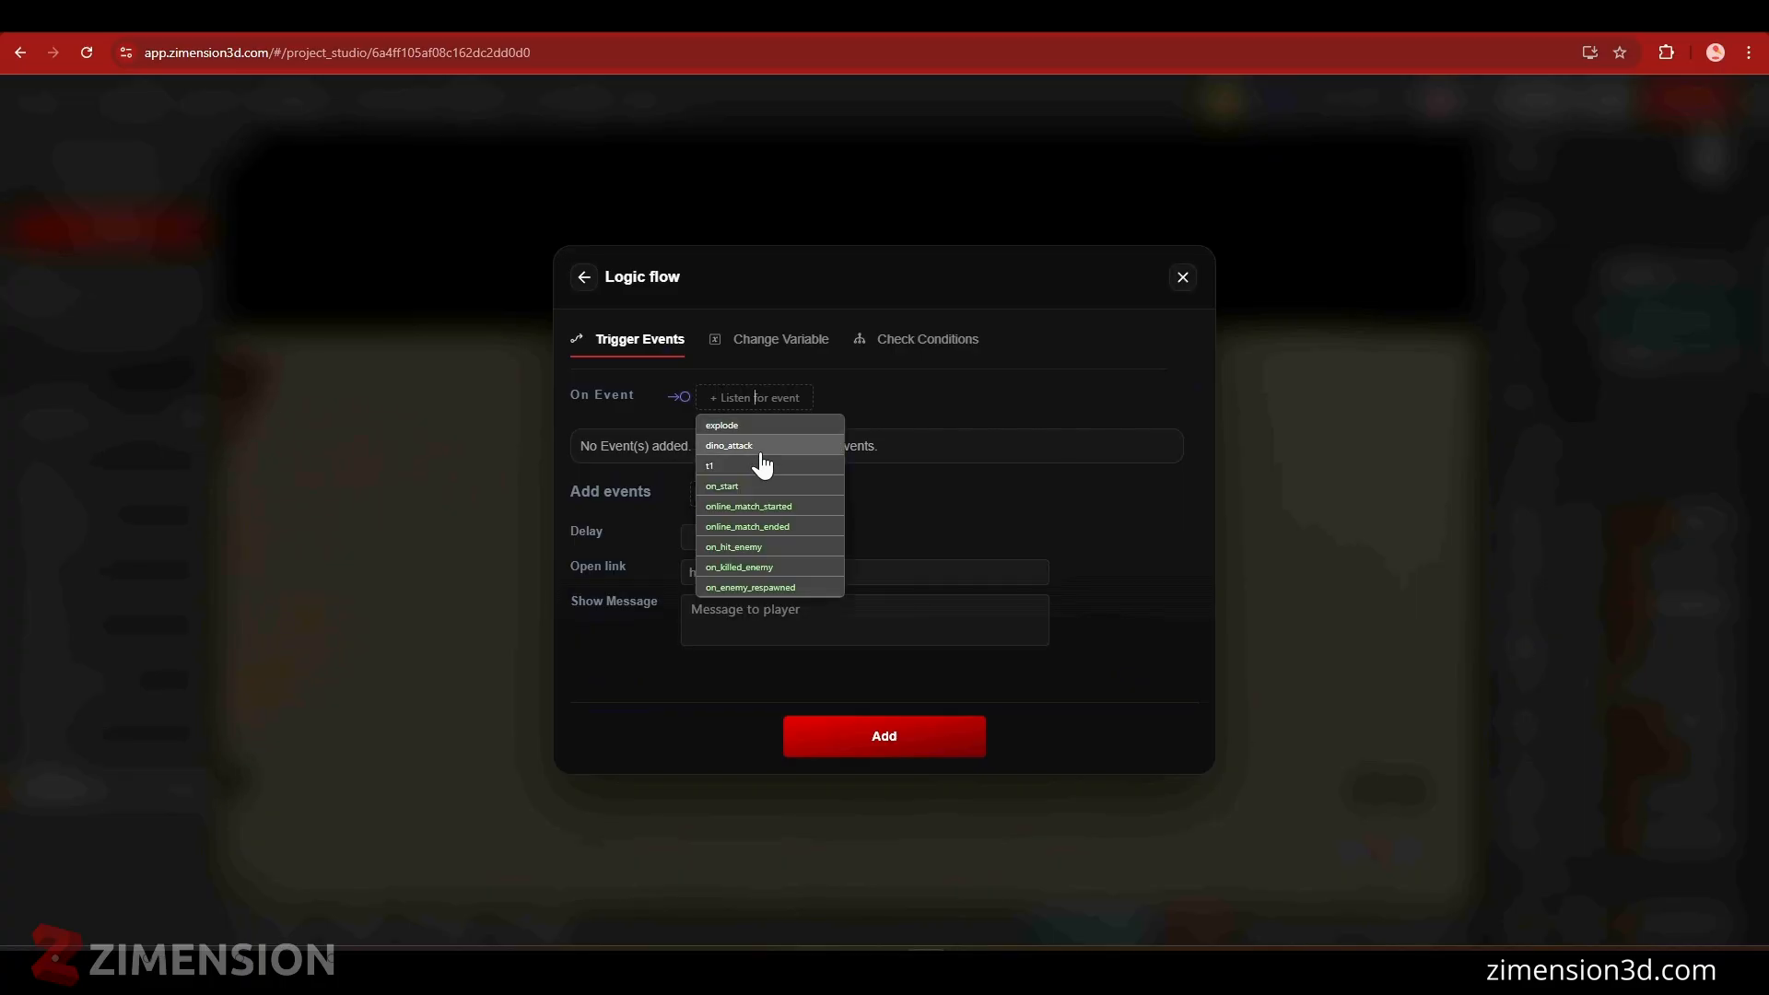
pyautogui.click(743, 488)
pyautogui.click(751, 495)
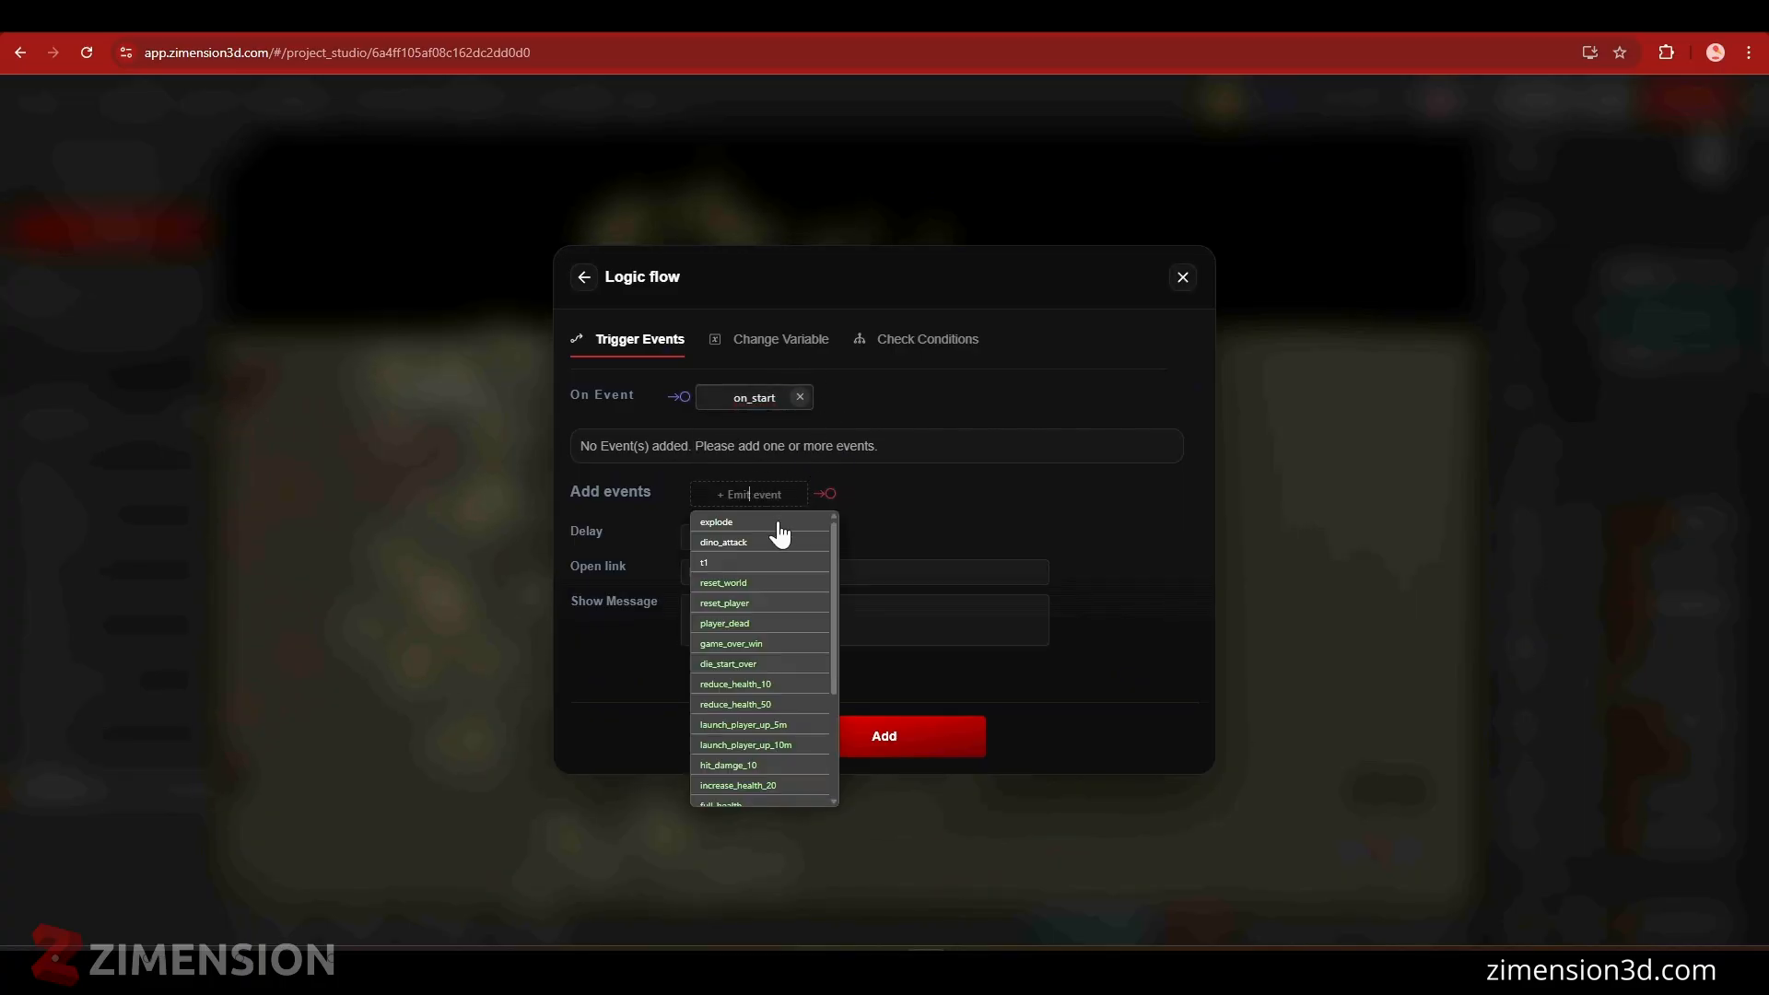
pyautogui.click(752, 553)
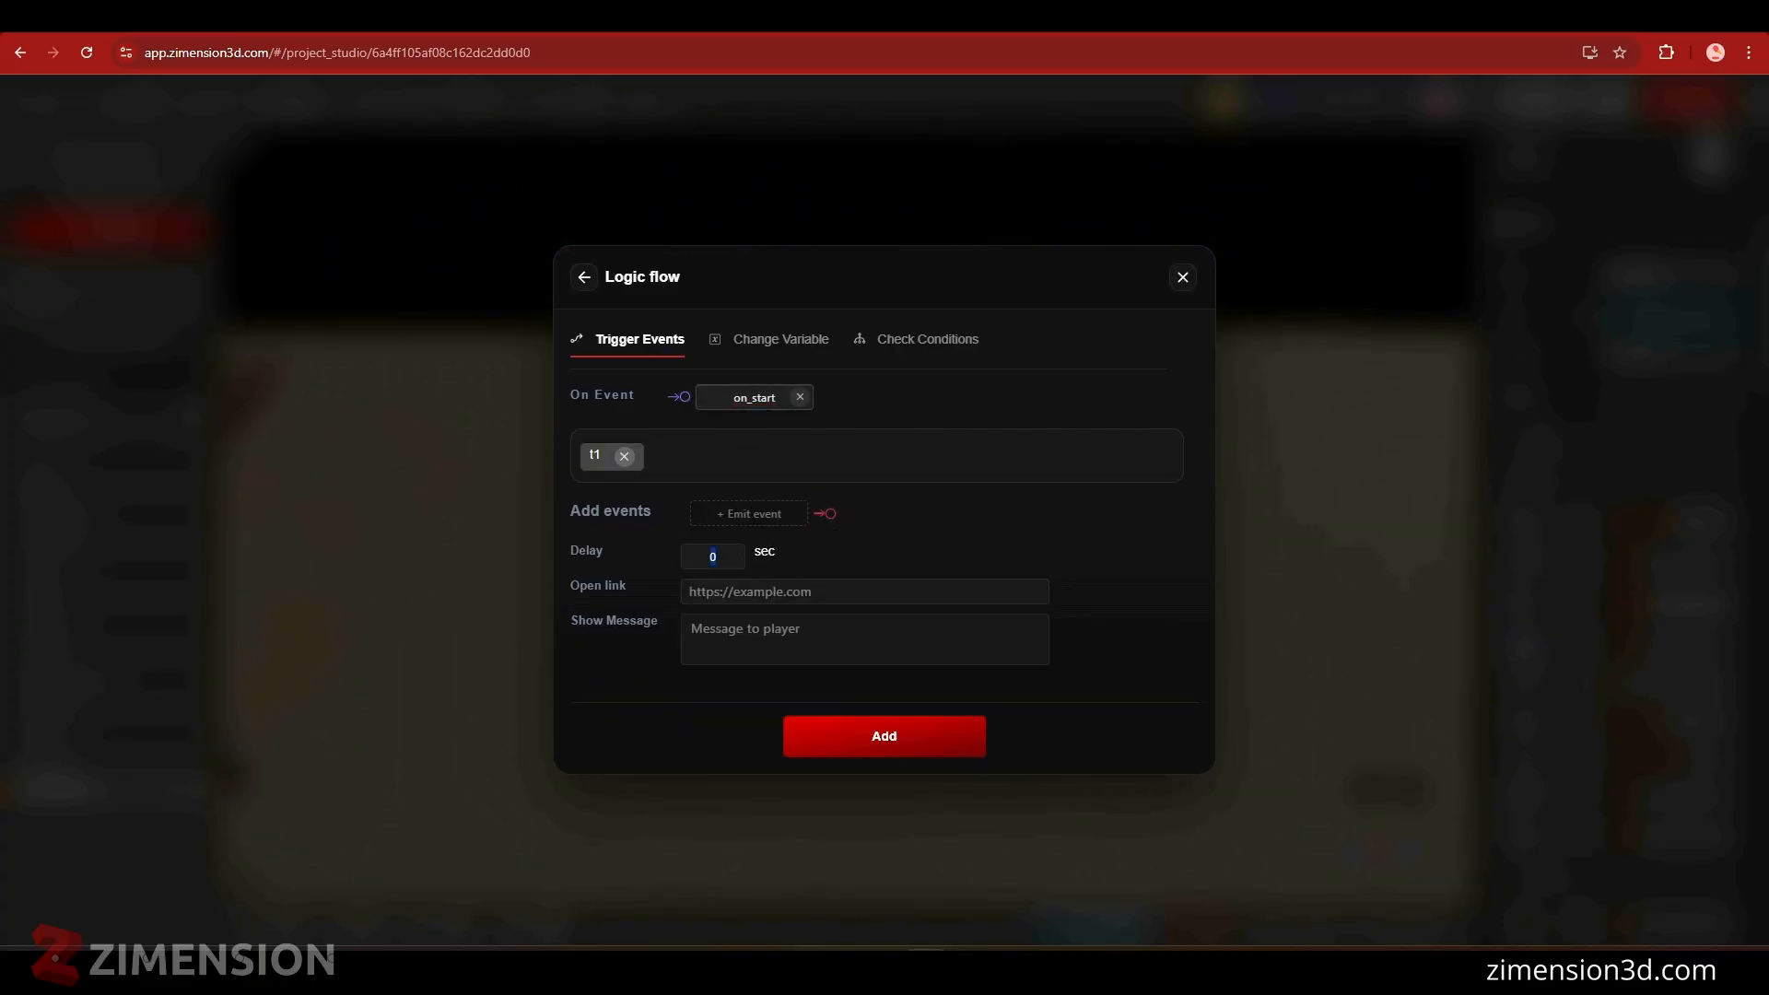
pyautogui.click(749, 514)
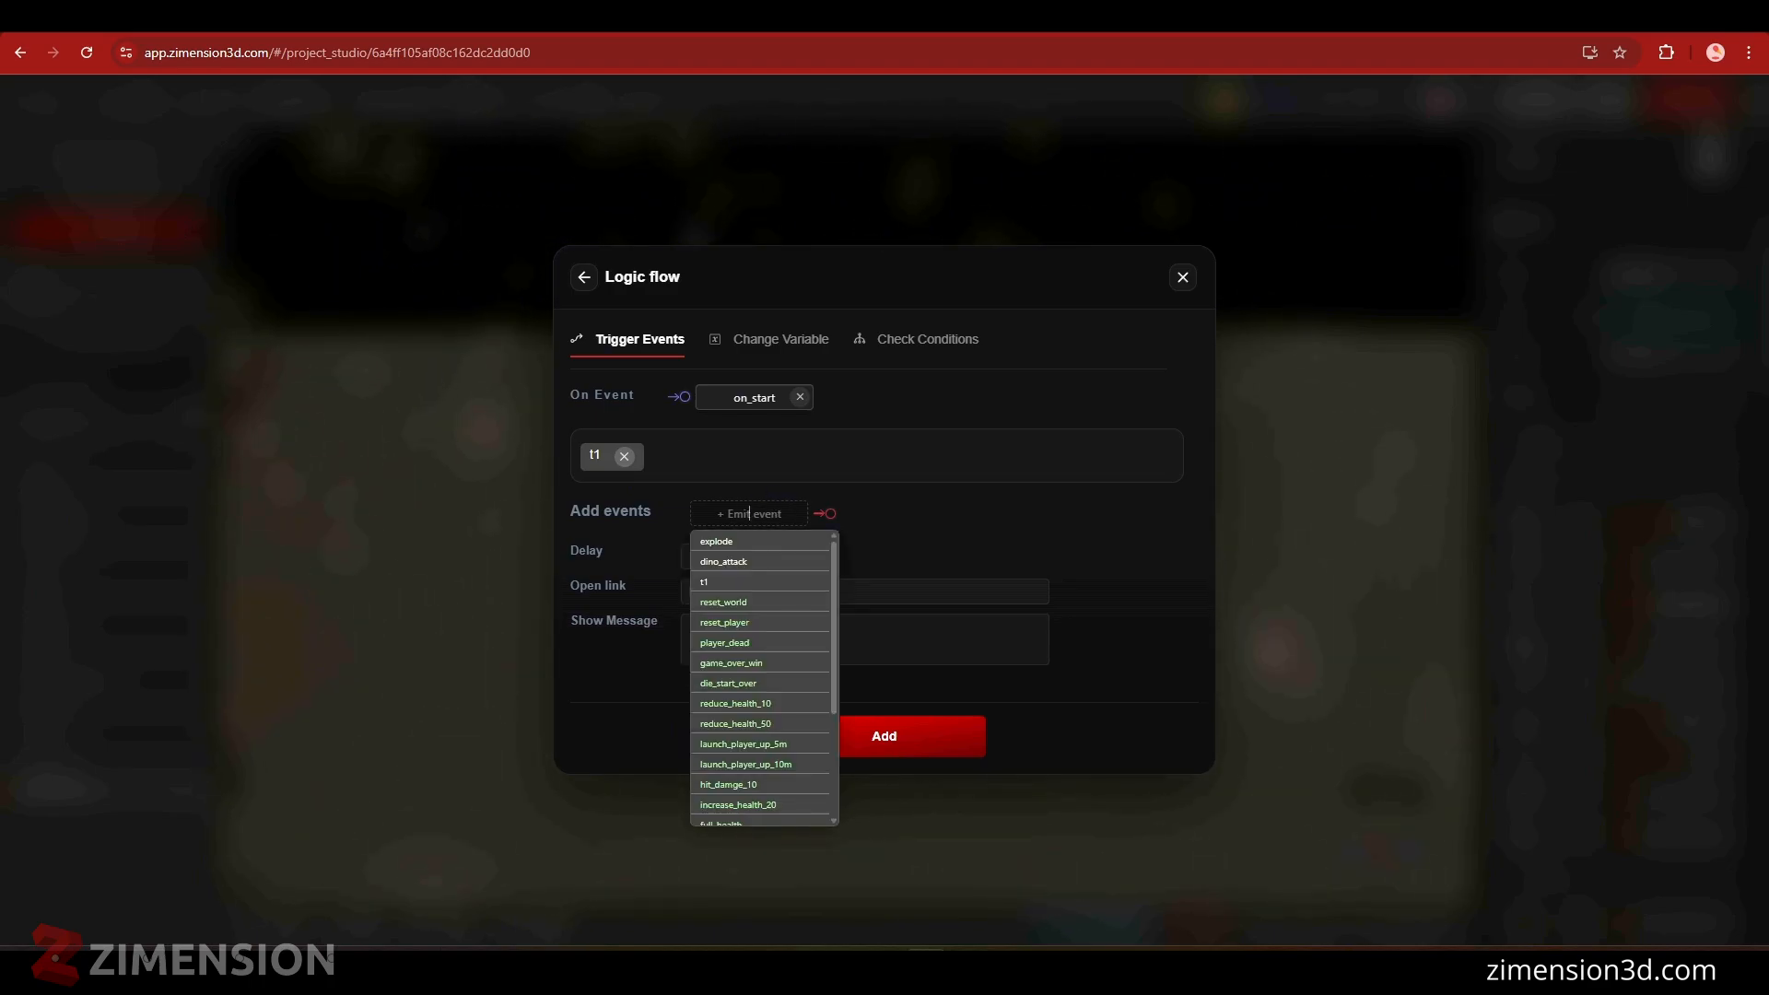
pyautogui.click(926, 525)
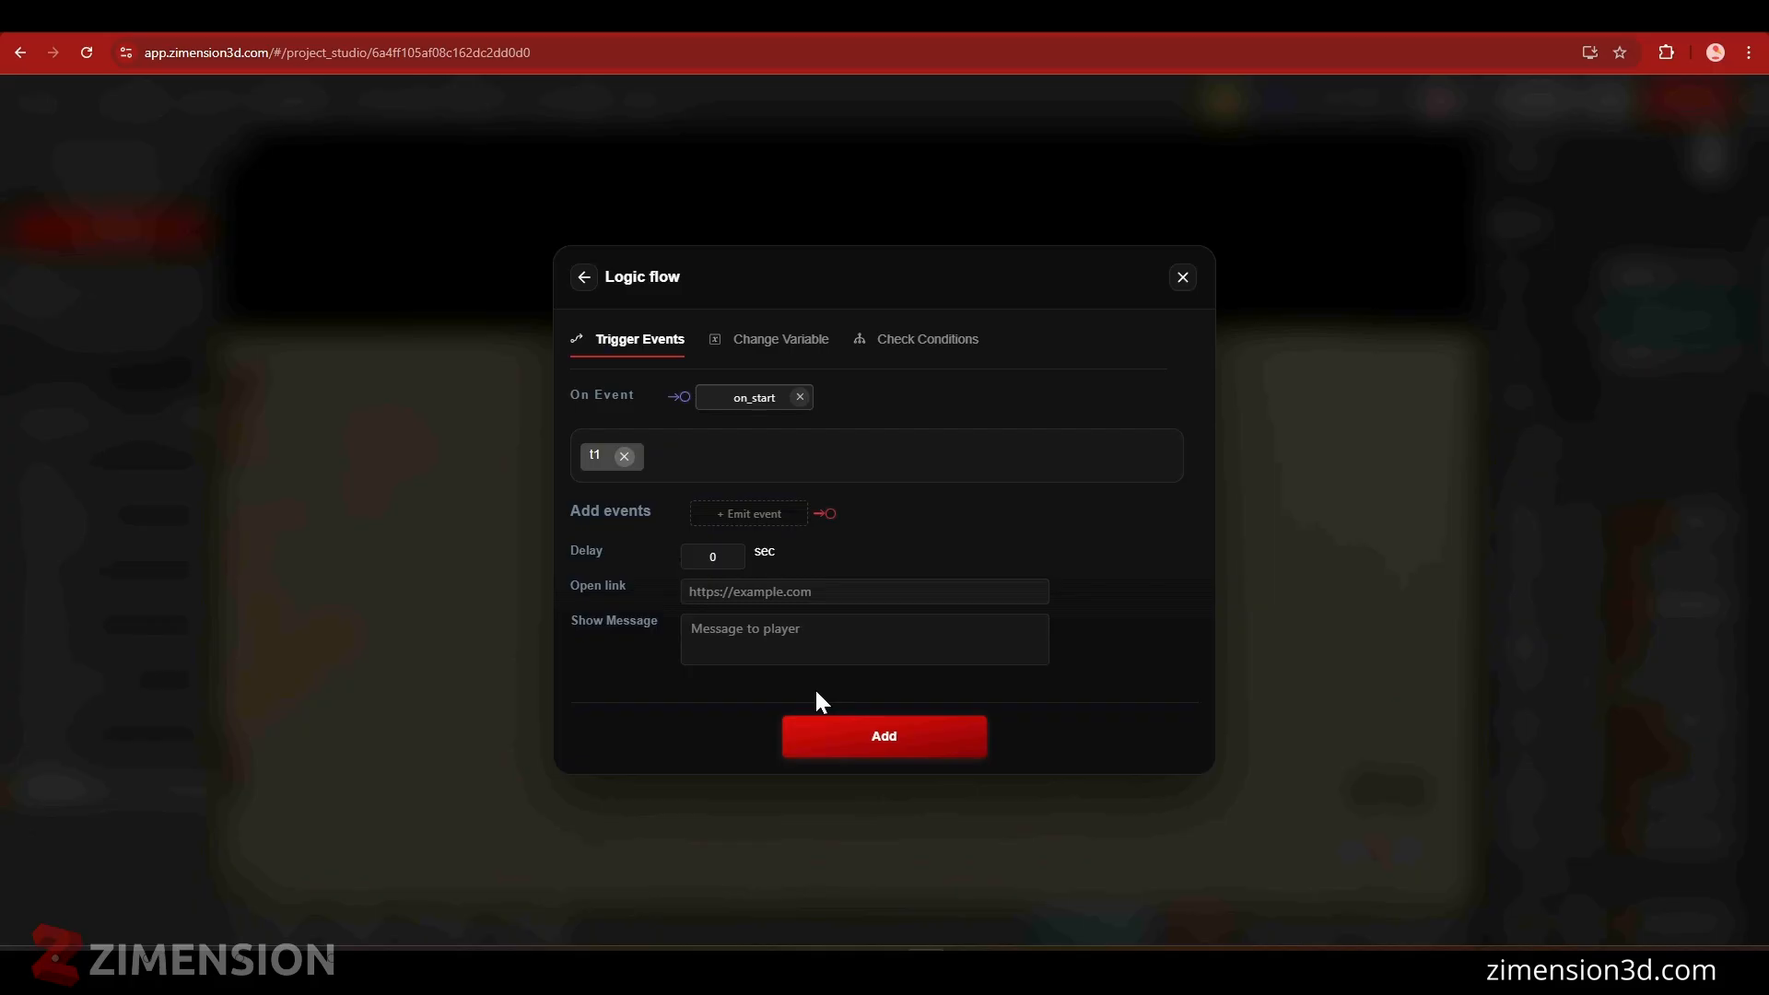
pyautogui.click(820, 737)
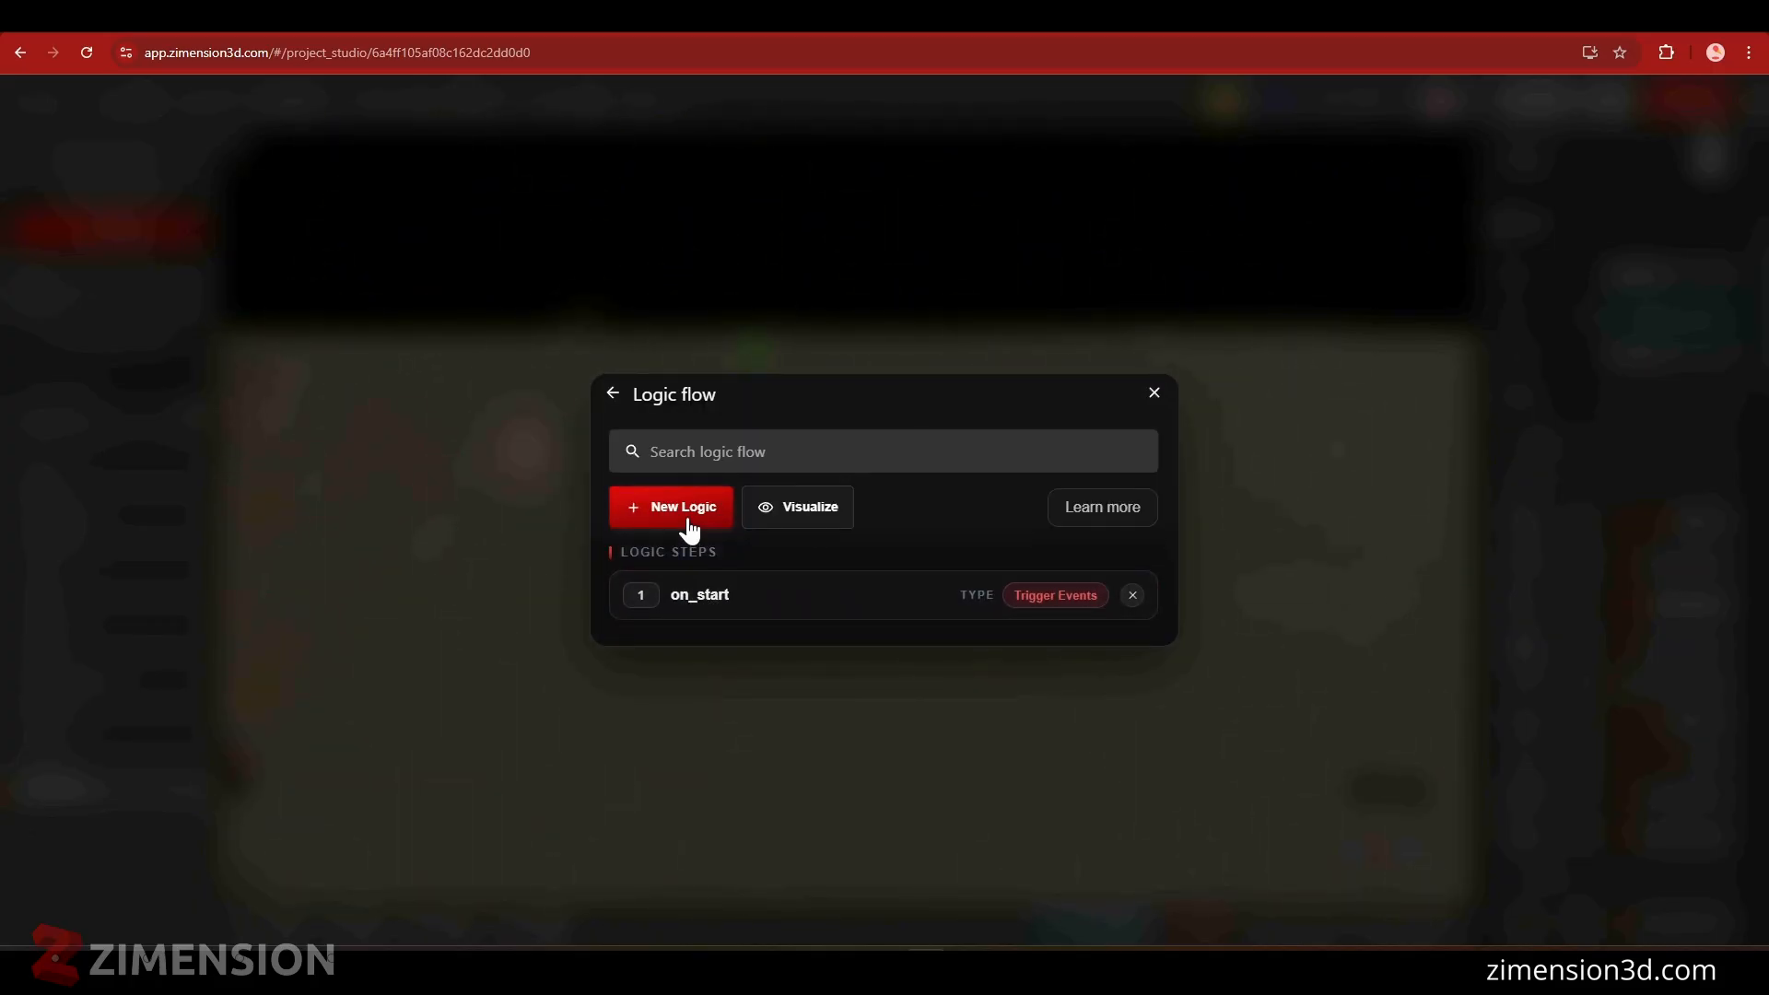
# - Add a second Trigger Events logic that listens for t1 and emits a new event named t2
pyautogui.click(690, 531)
pyautogui.click(755, 397)
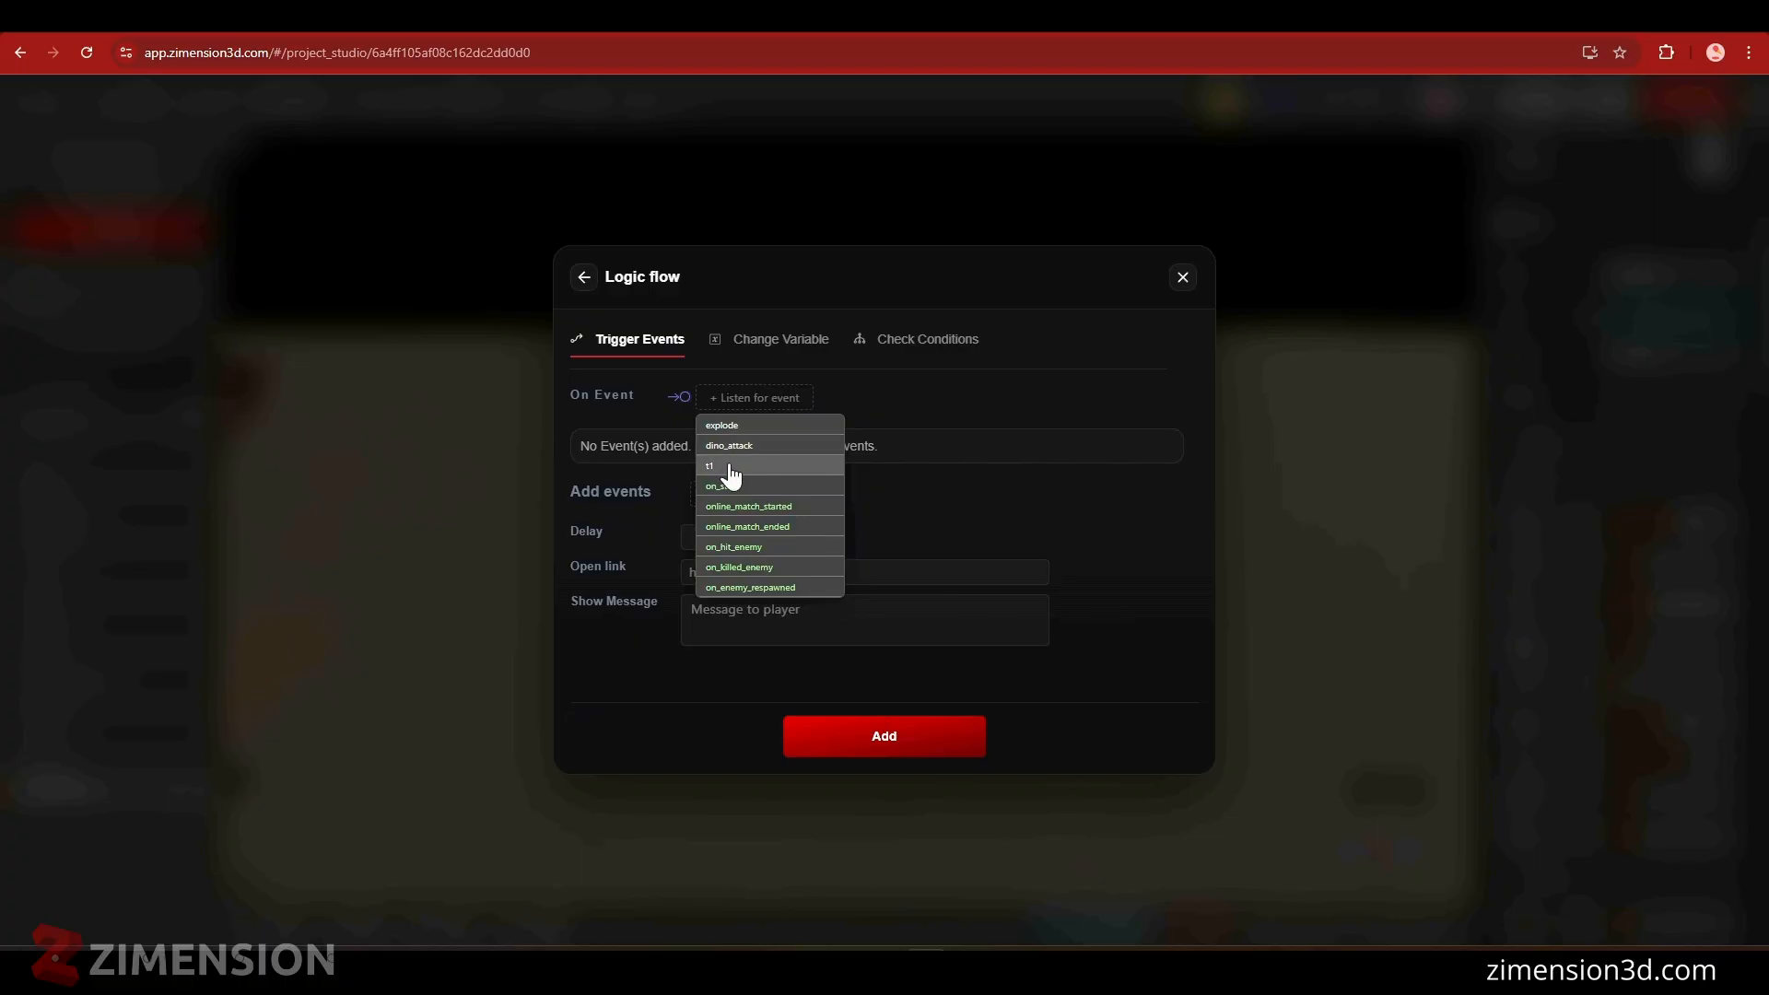
pyautogui.click(749, 495)
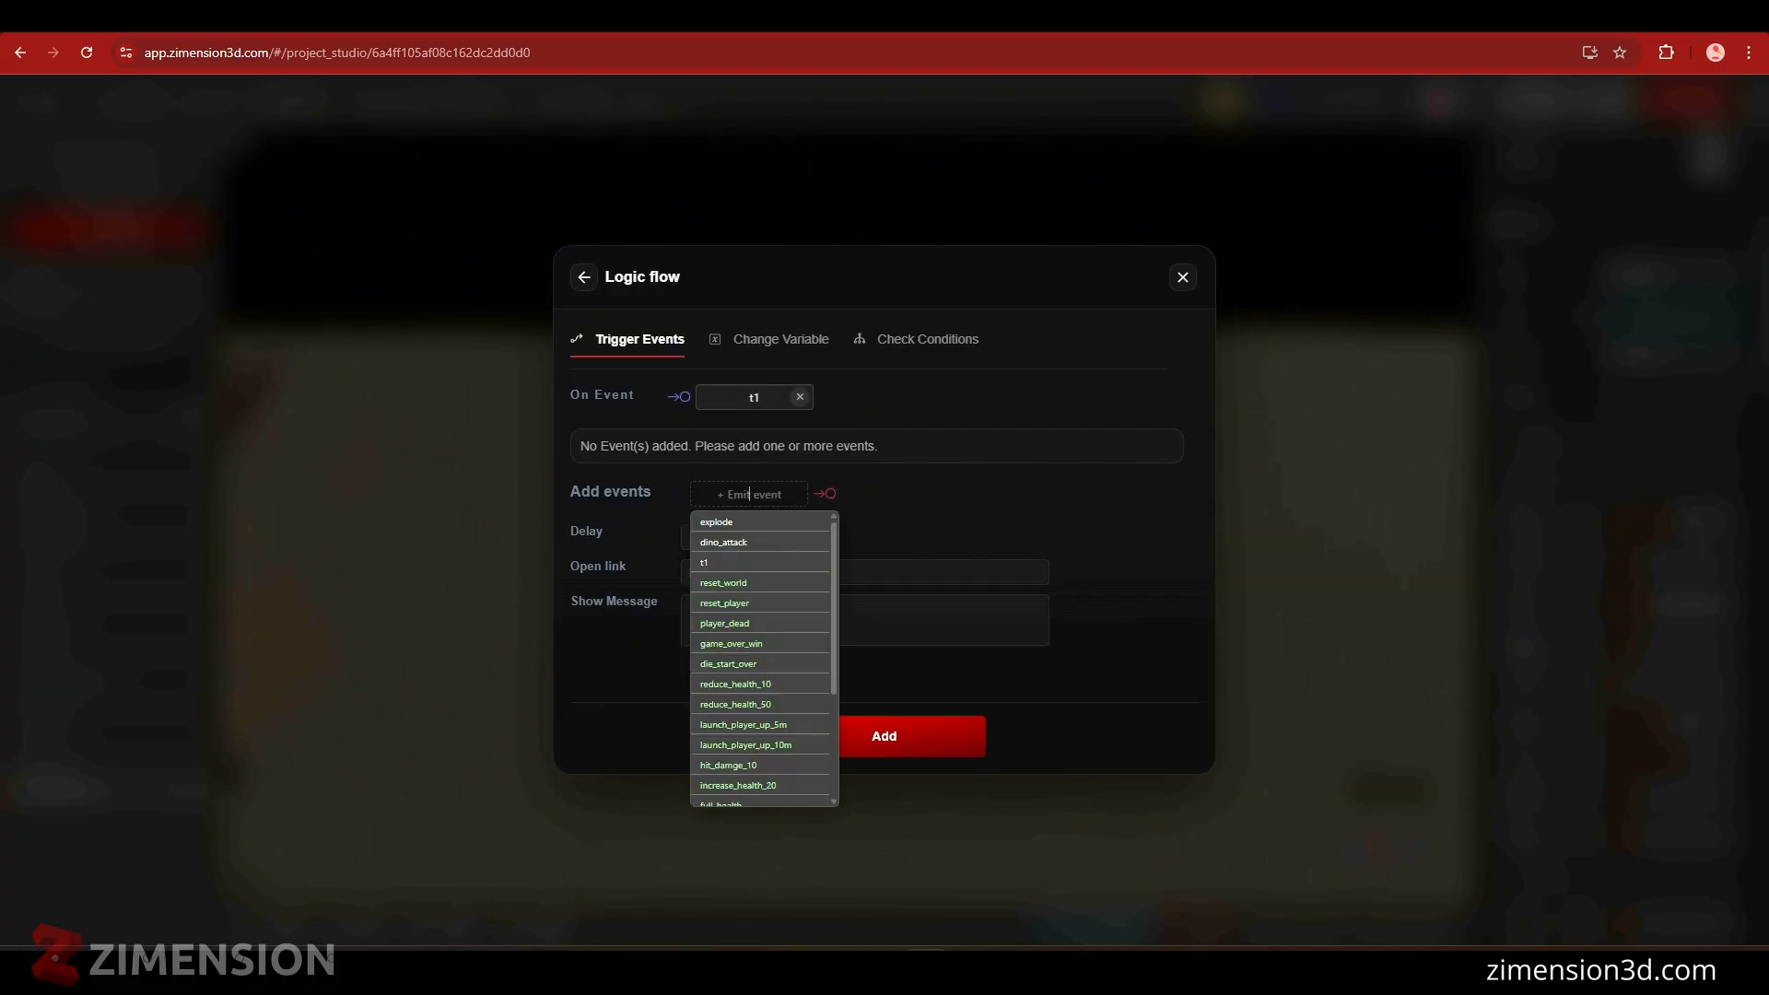
pyautogui.write('t2')
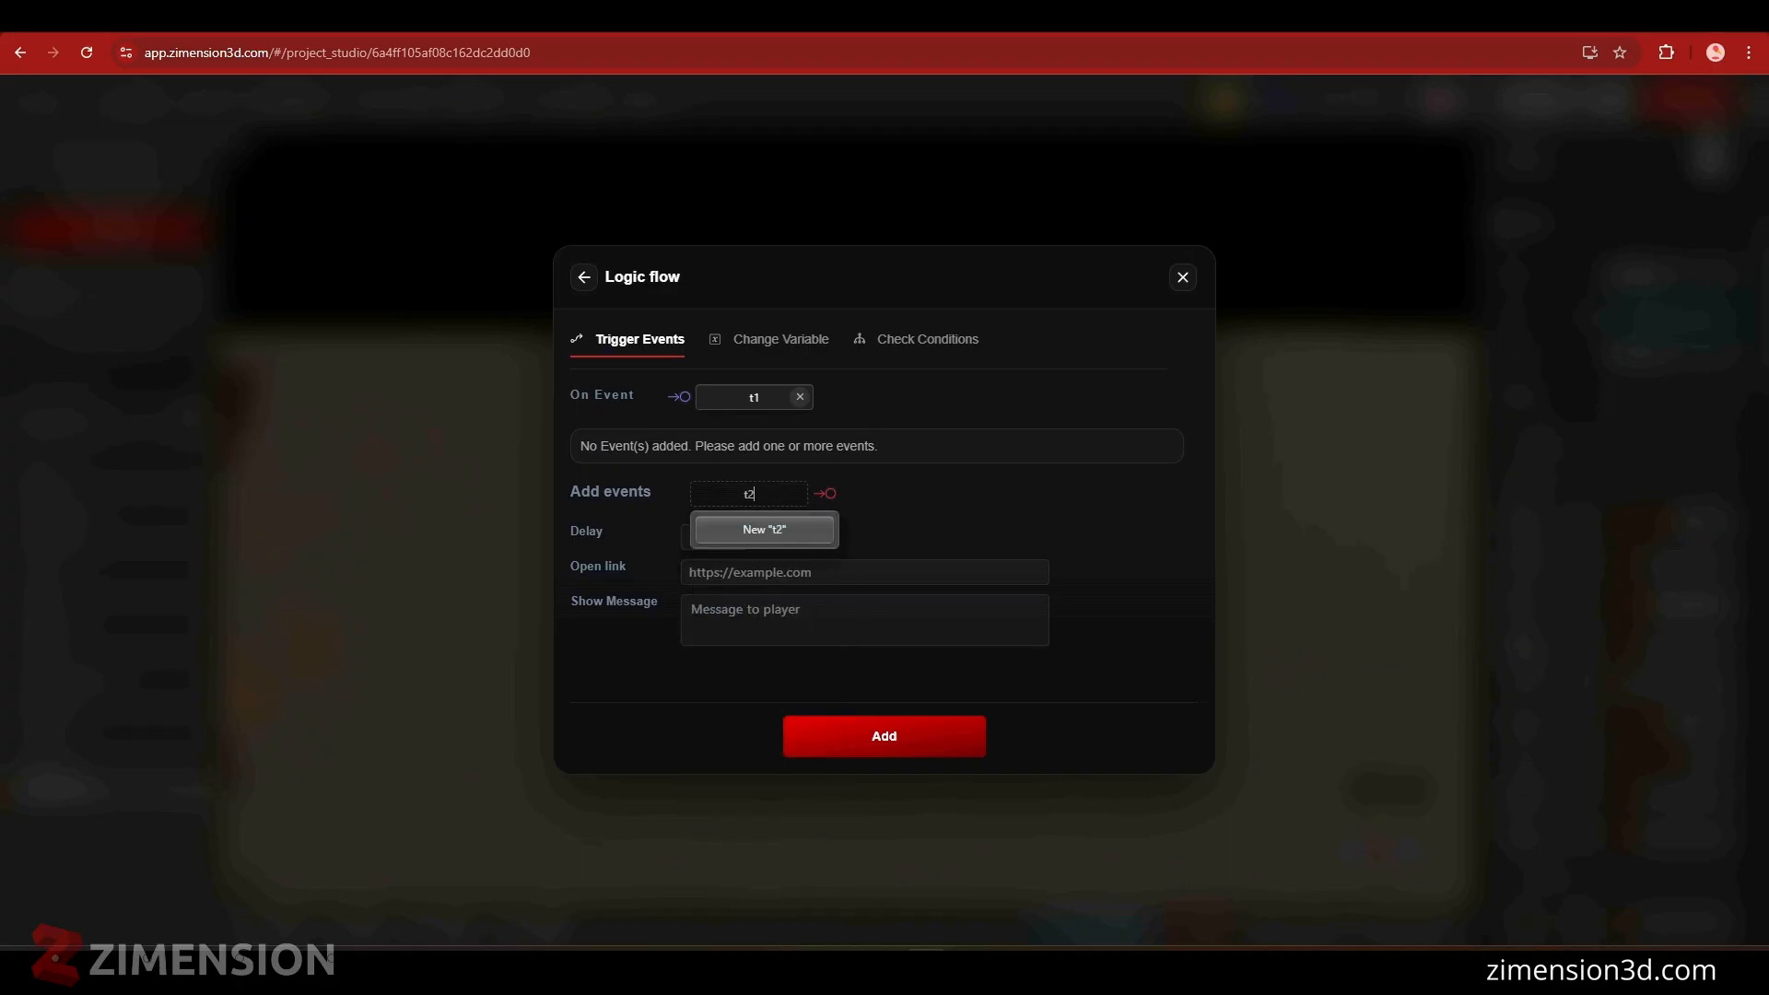
pyautogui.click(763, 531)
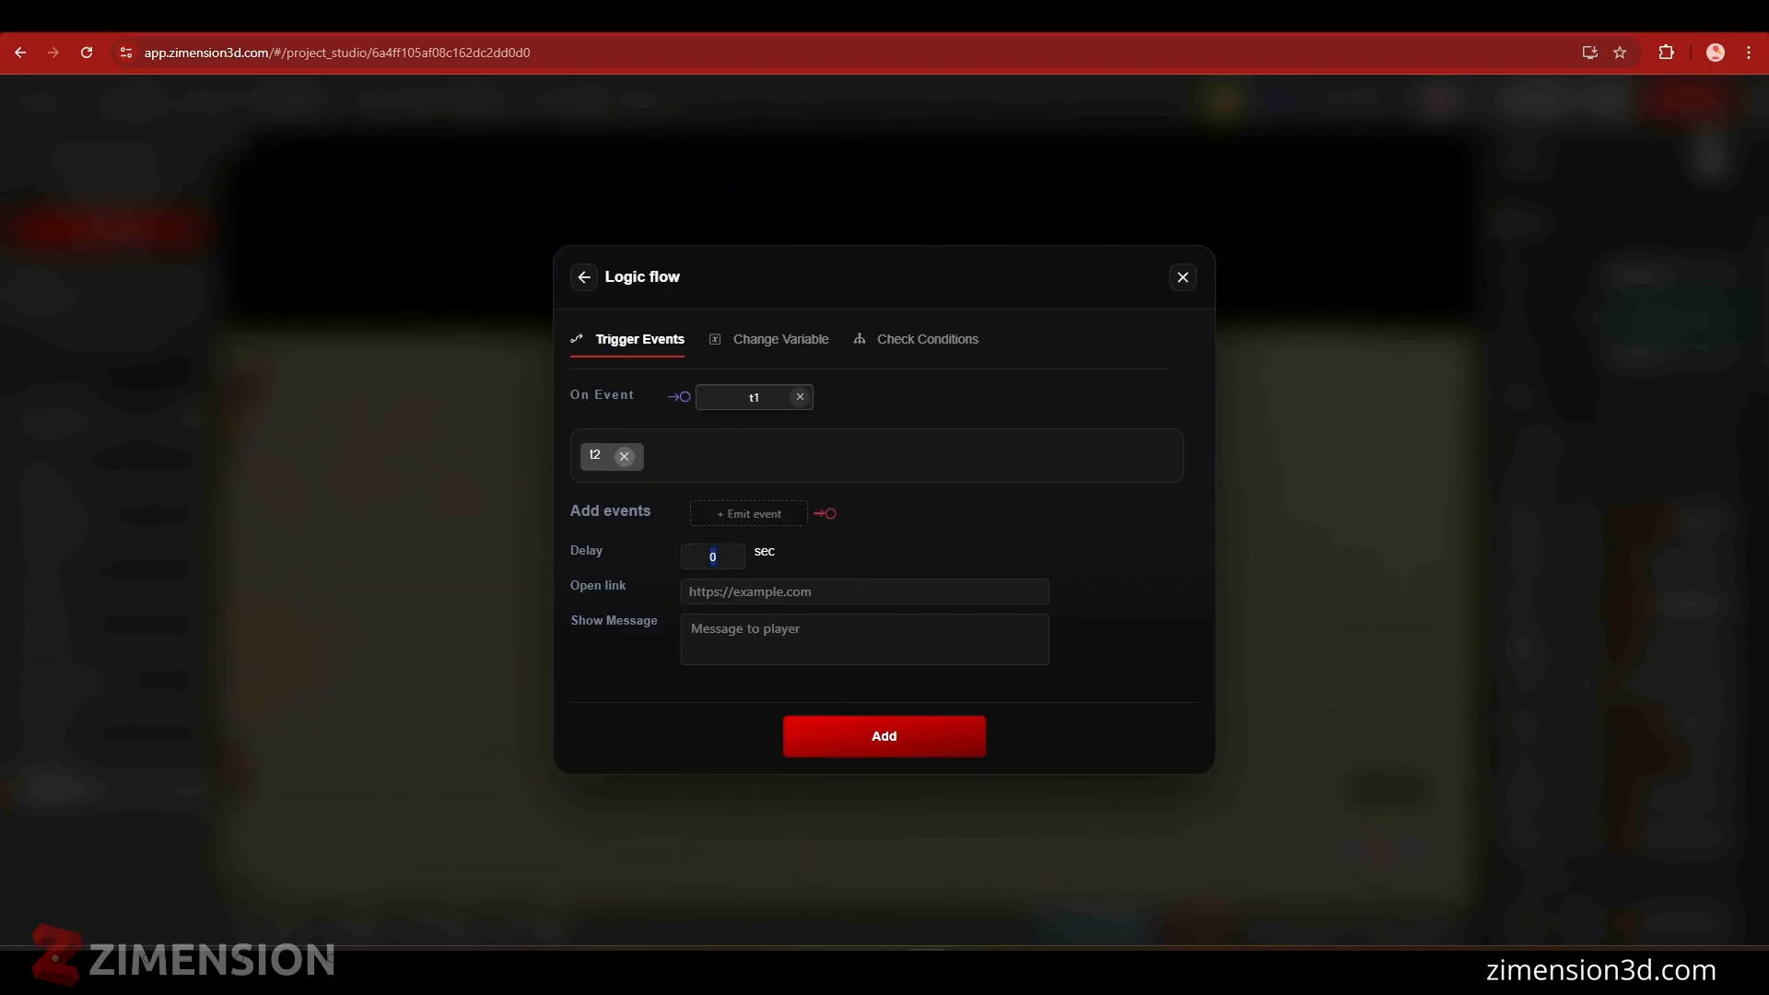
pyautogui.click(862, 748)
# - Add a third Trigger Events logic that emits t1 on t2 with a 2-second delay, and close the logic flow
pyautogui.click(689, 481)
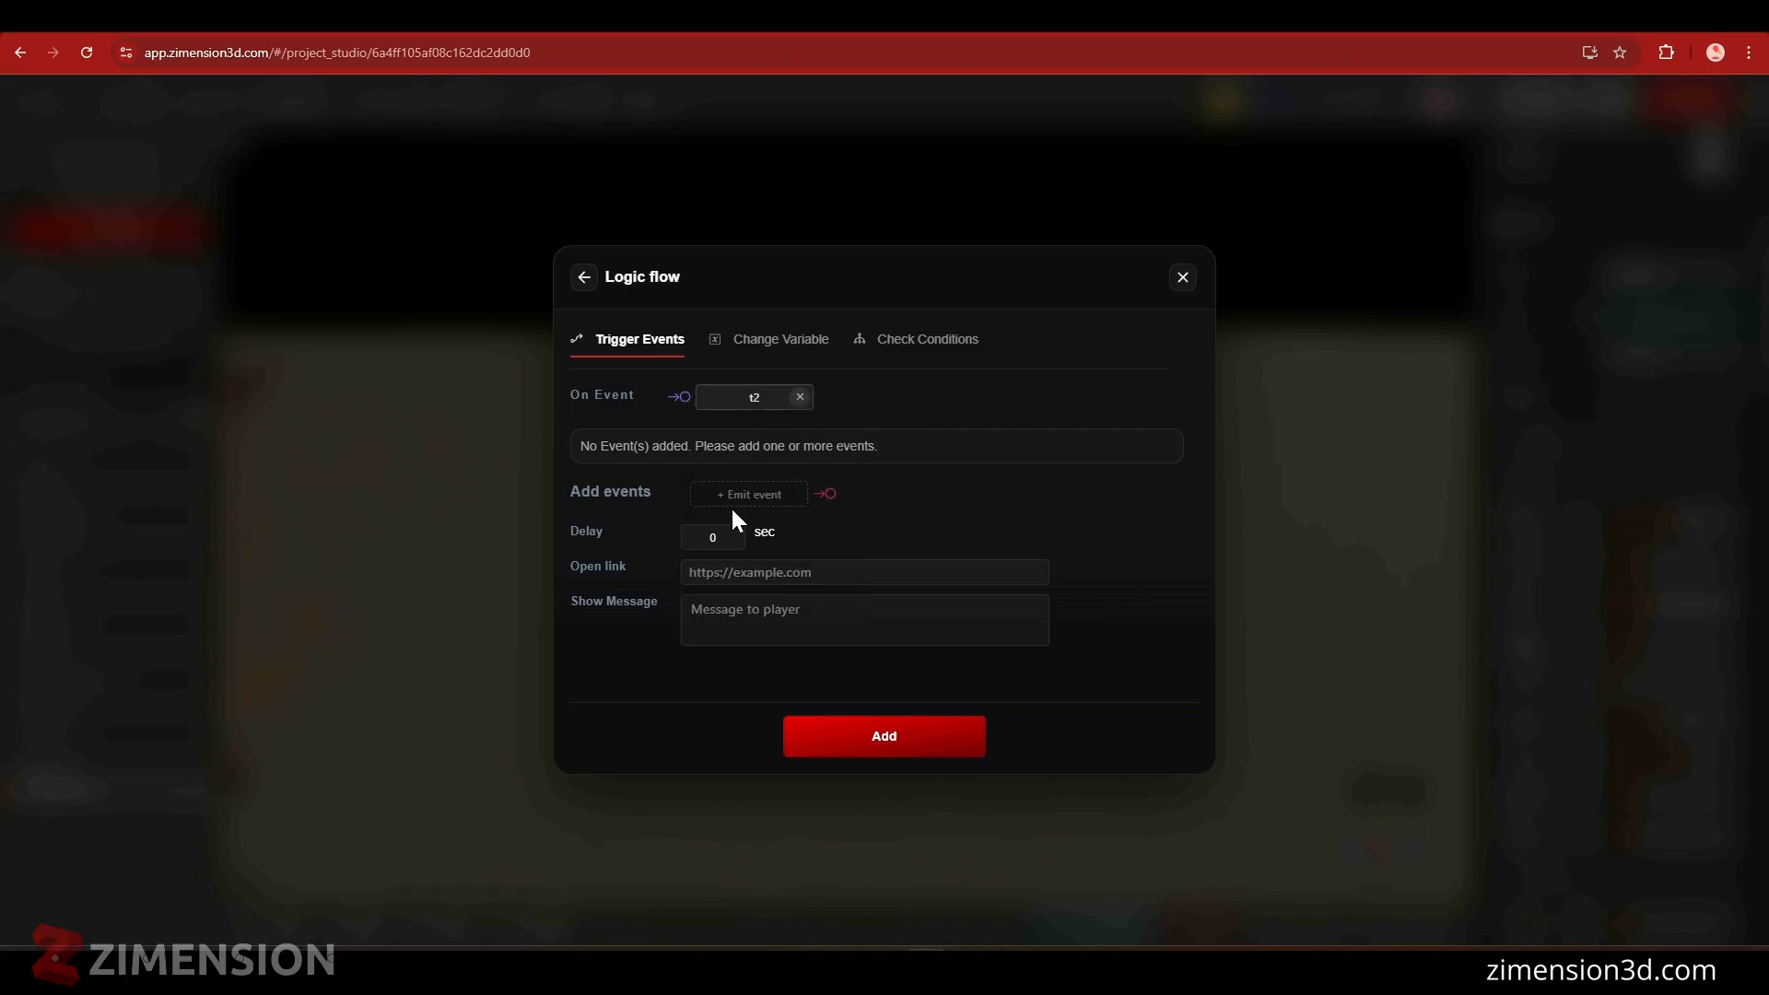
pyautogui.doubleClick(712, 537)
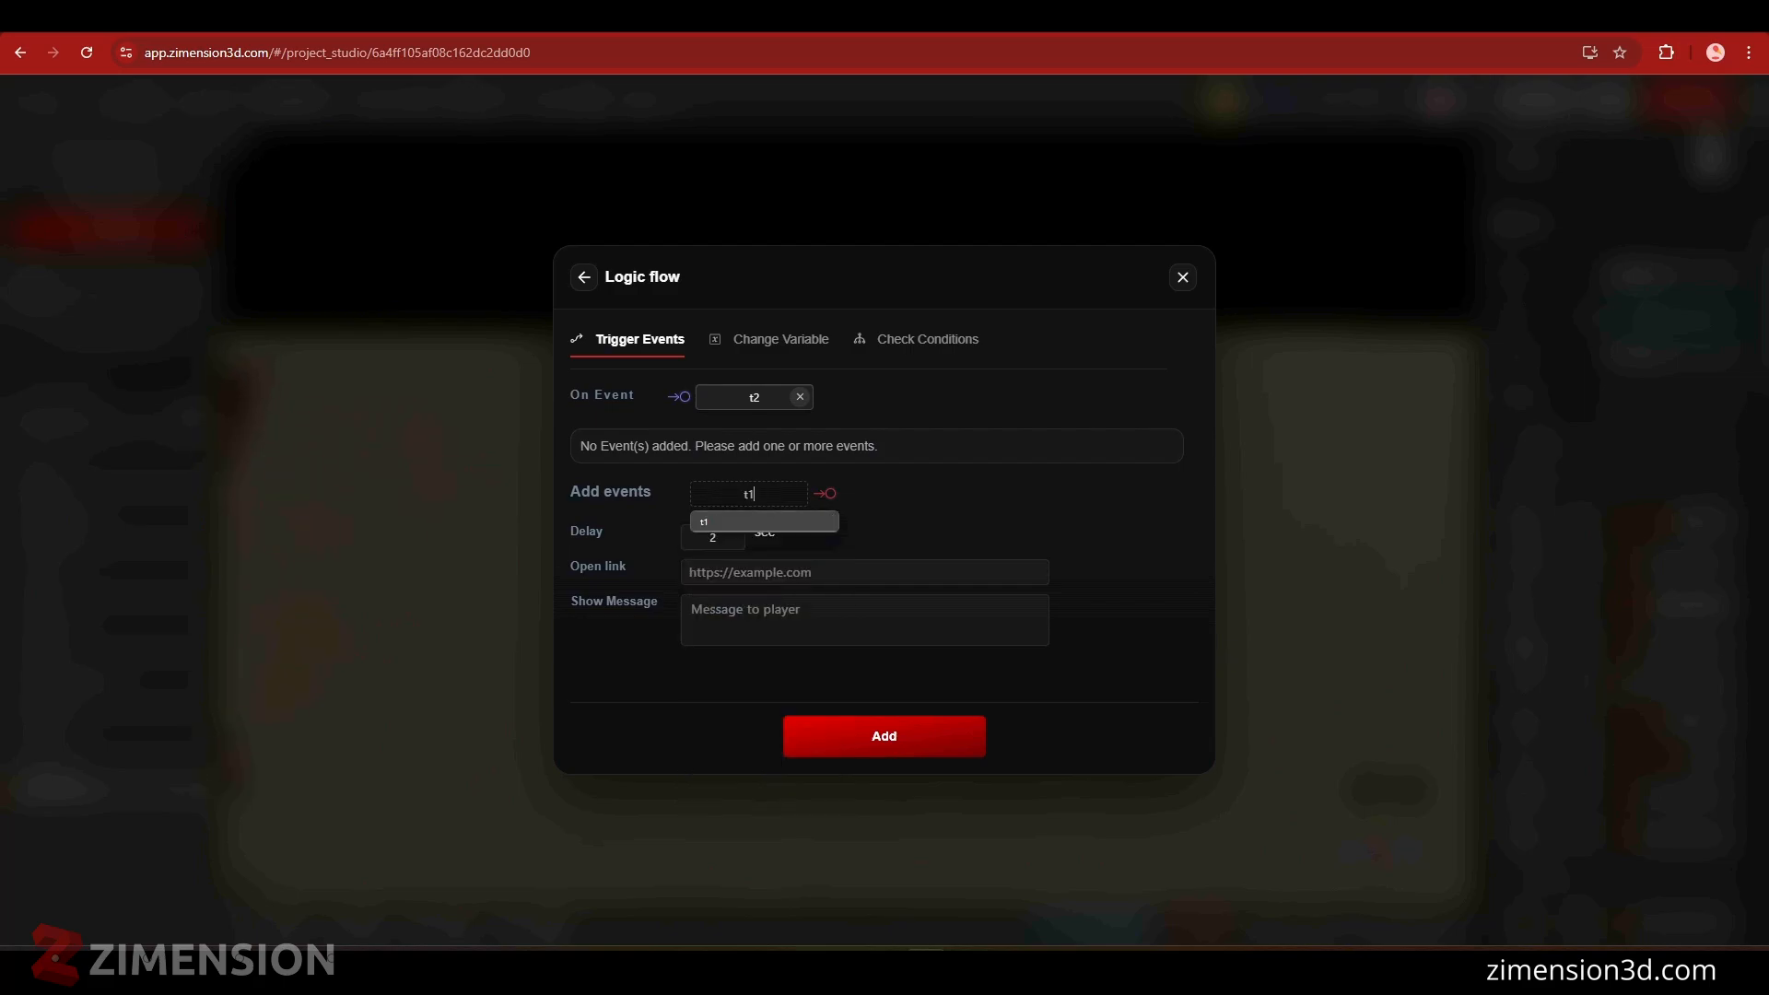
pyautogui.click(749, 522)
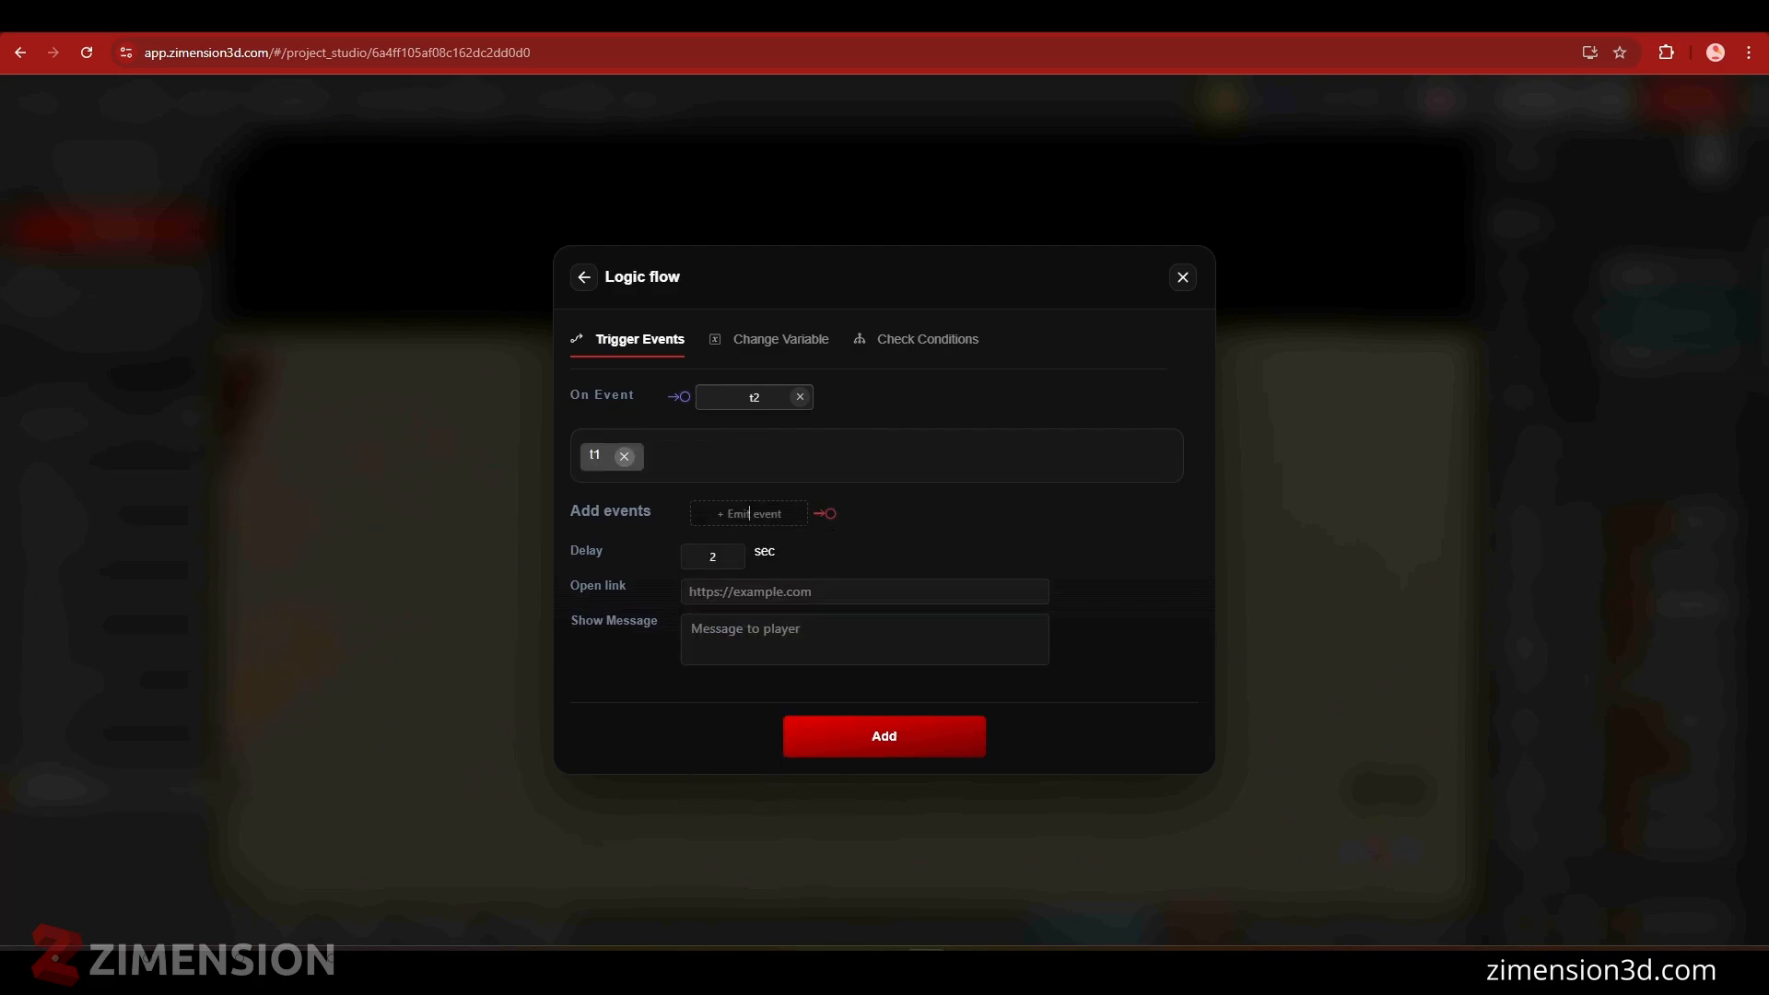
pyautogui.click(846, 745)
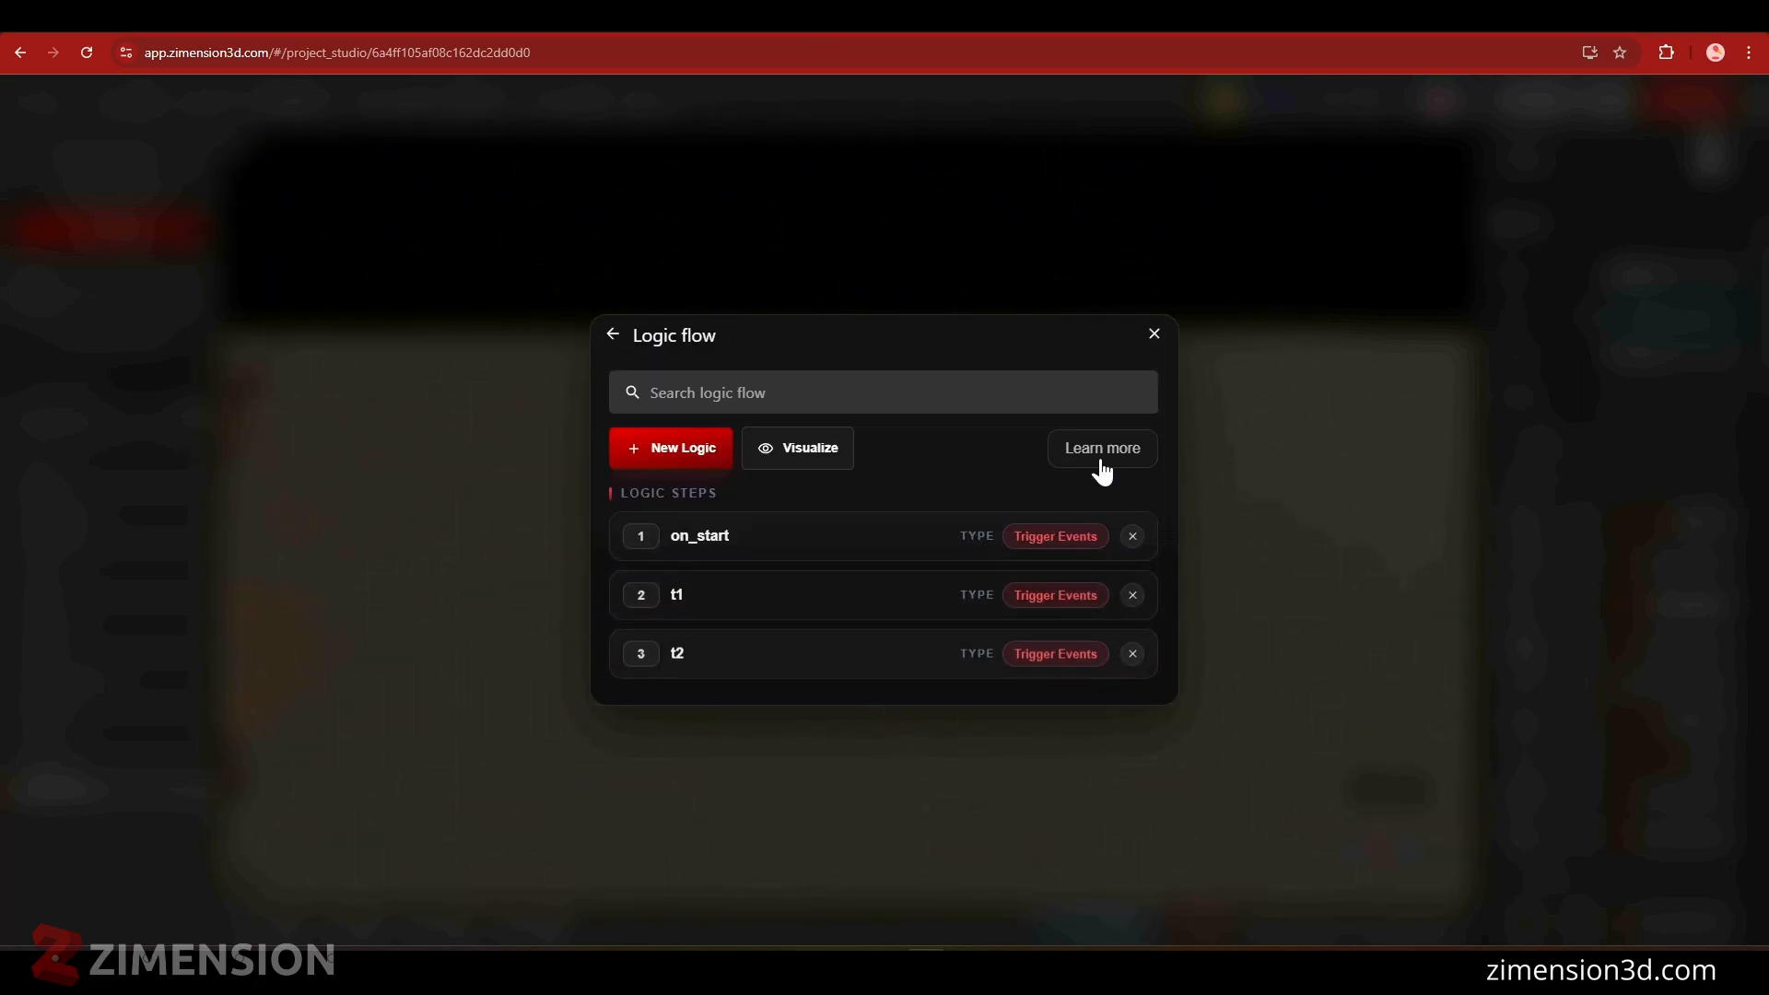
pyautogui.click(1153, 334)
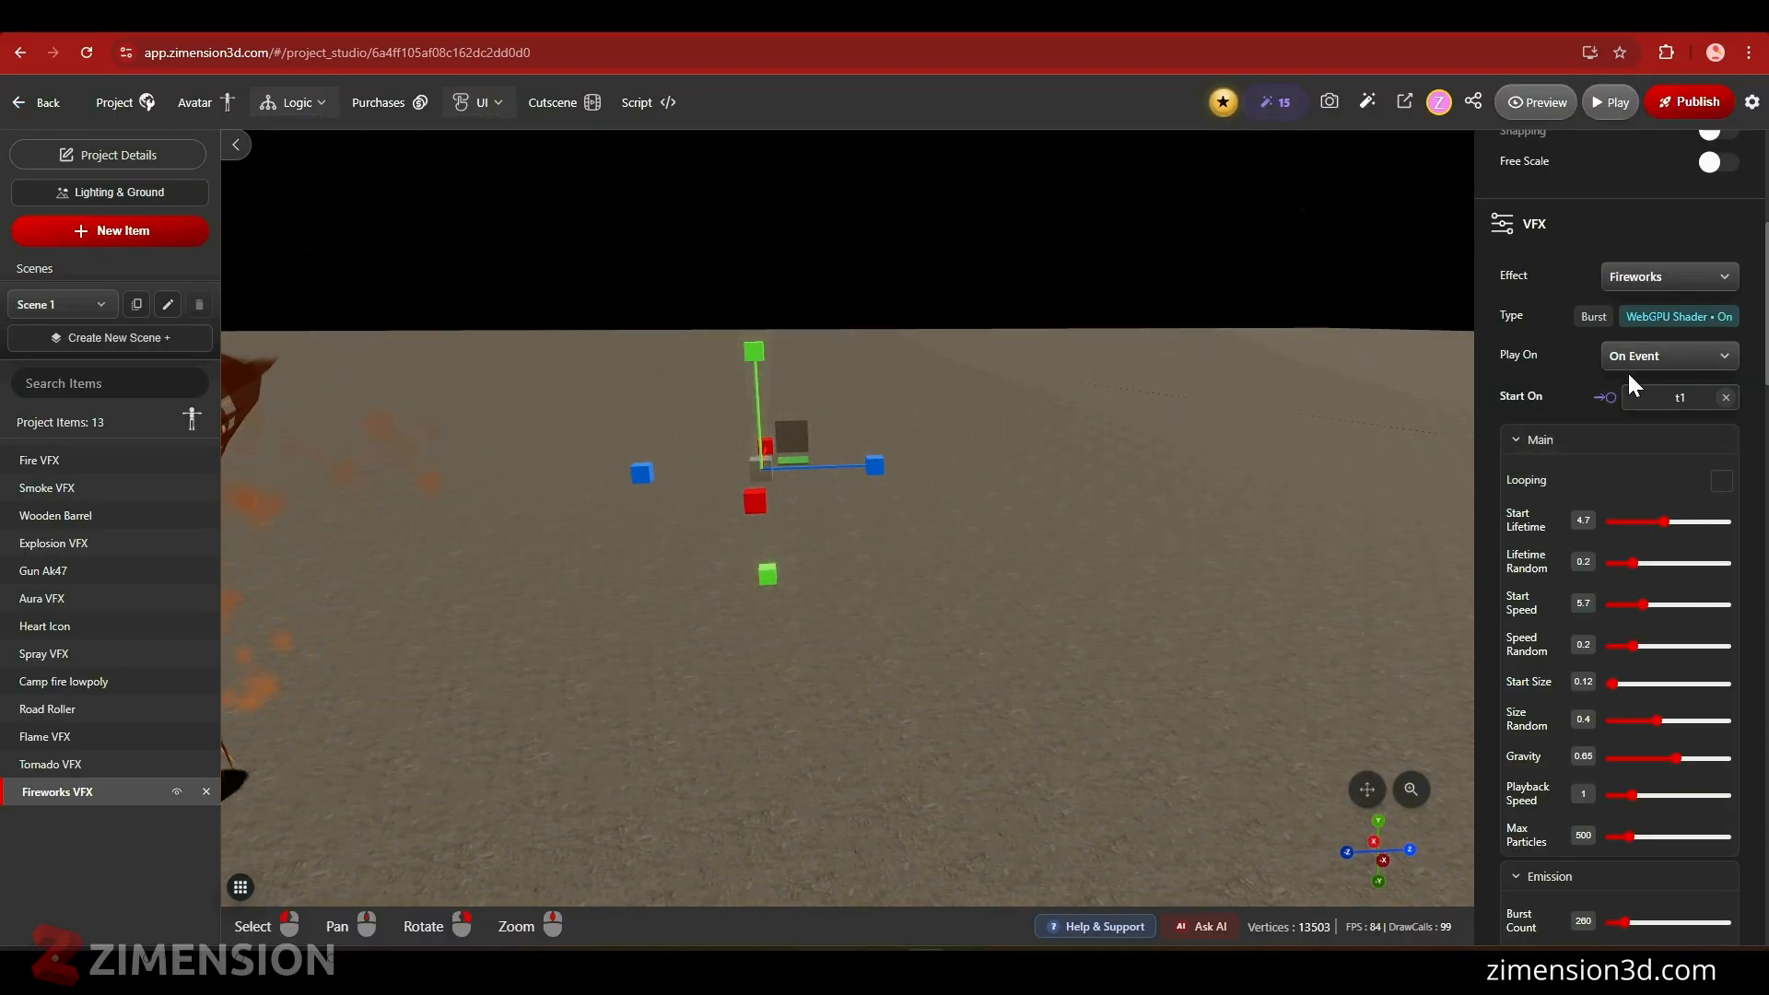
# - Play-test the project and run the avatar past the tornado to watch the fireworks bursts
pyautogui.click(1608, 102)
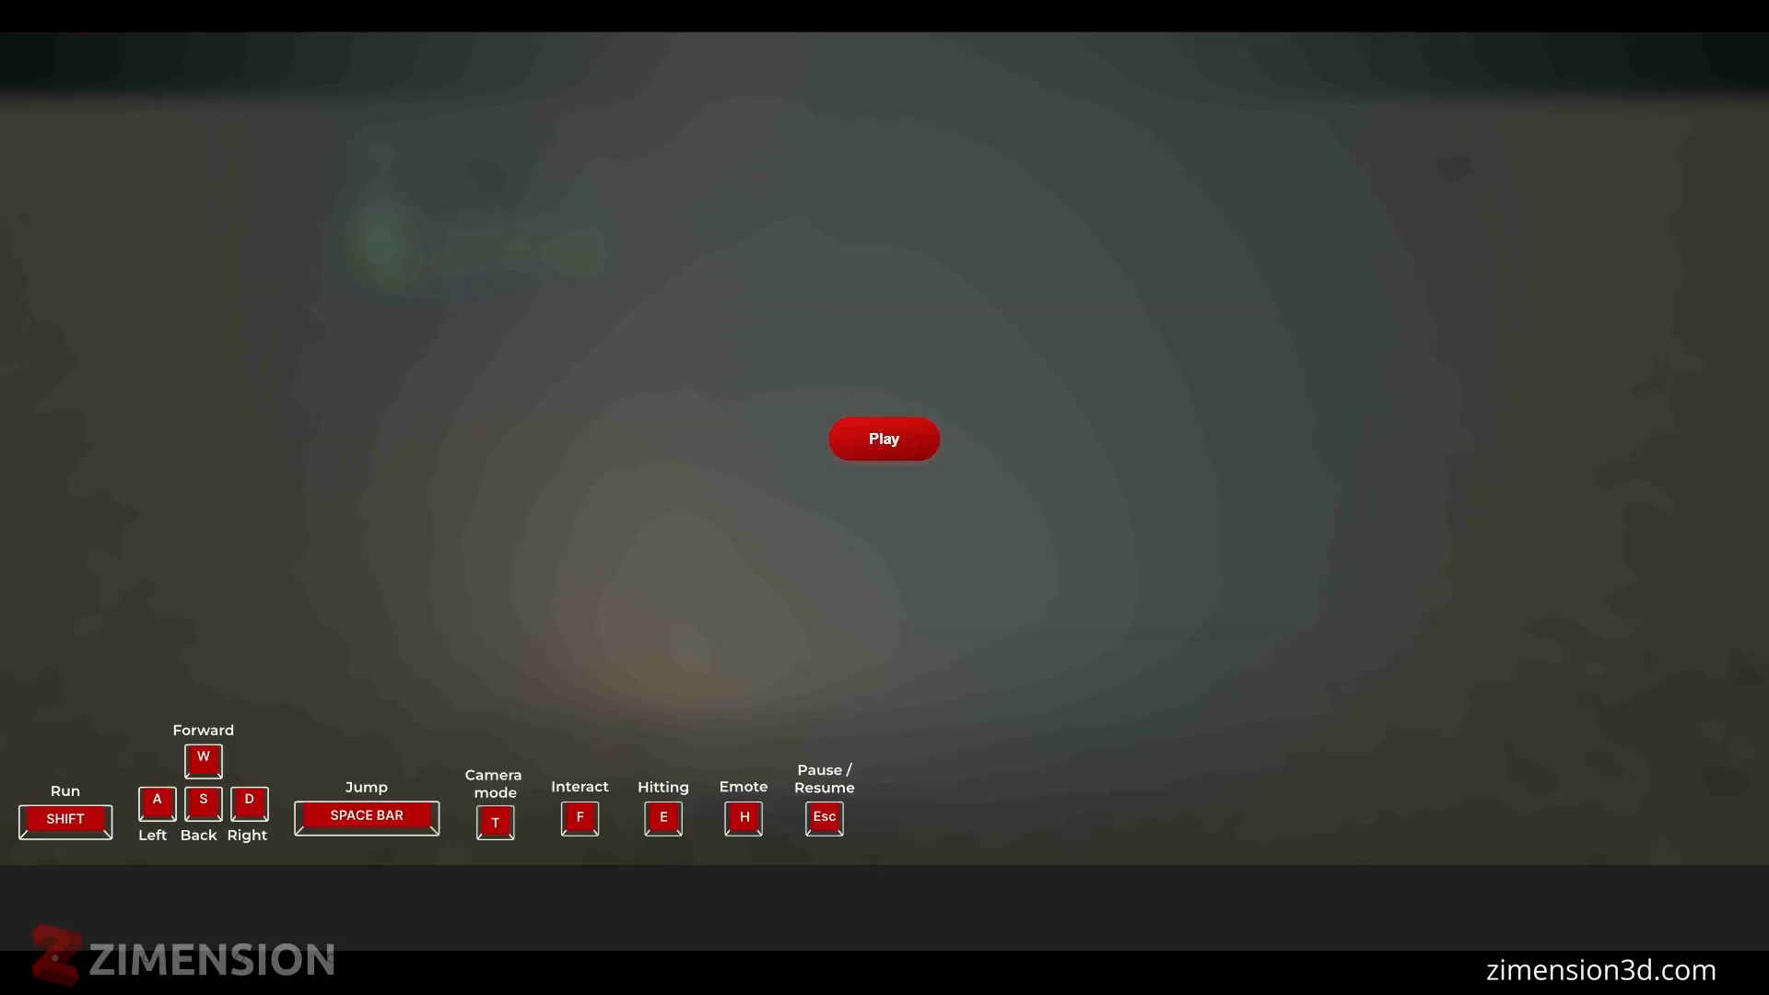
pyautogui.click(884, 521)
pyautogui.hotkey('shift', 'w')
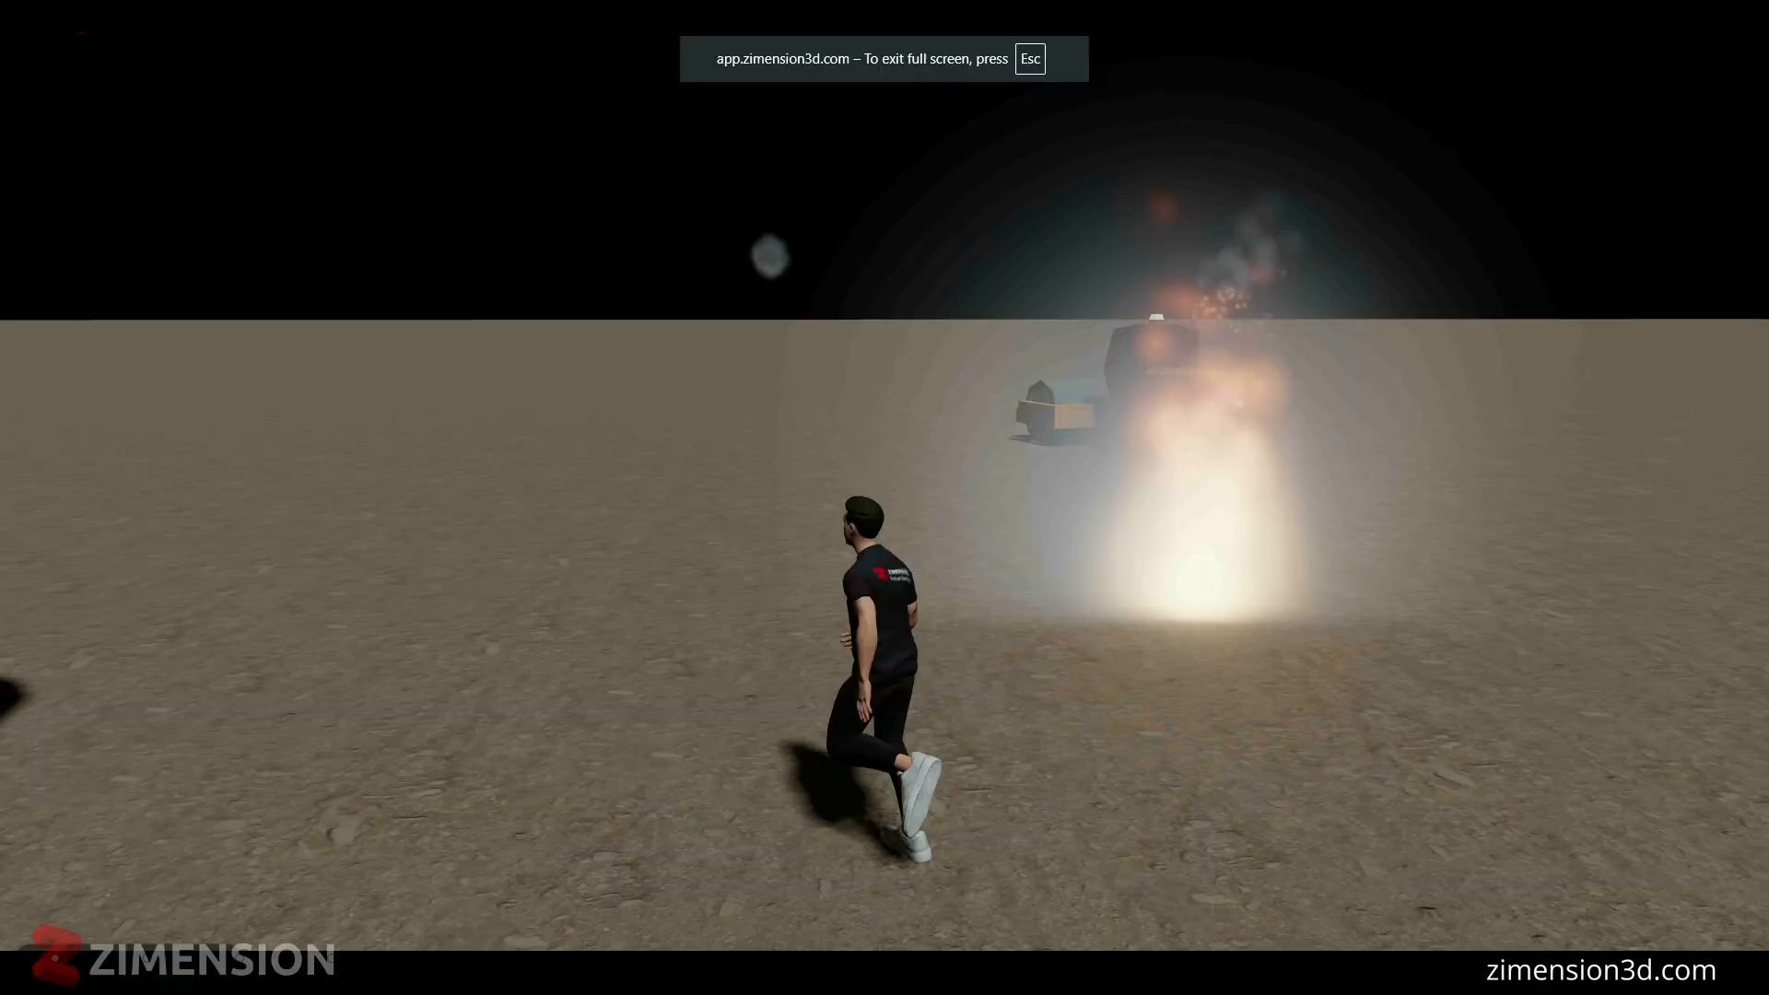
pyautogui.hotkey('shift', 'w')
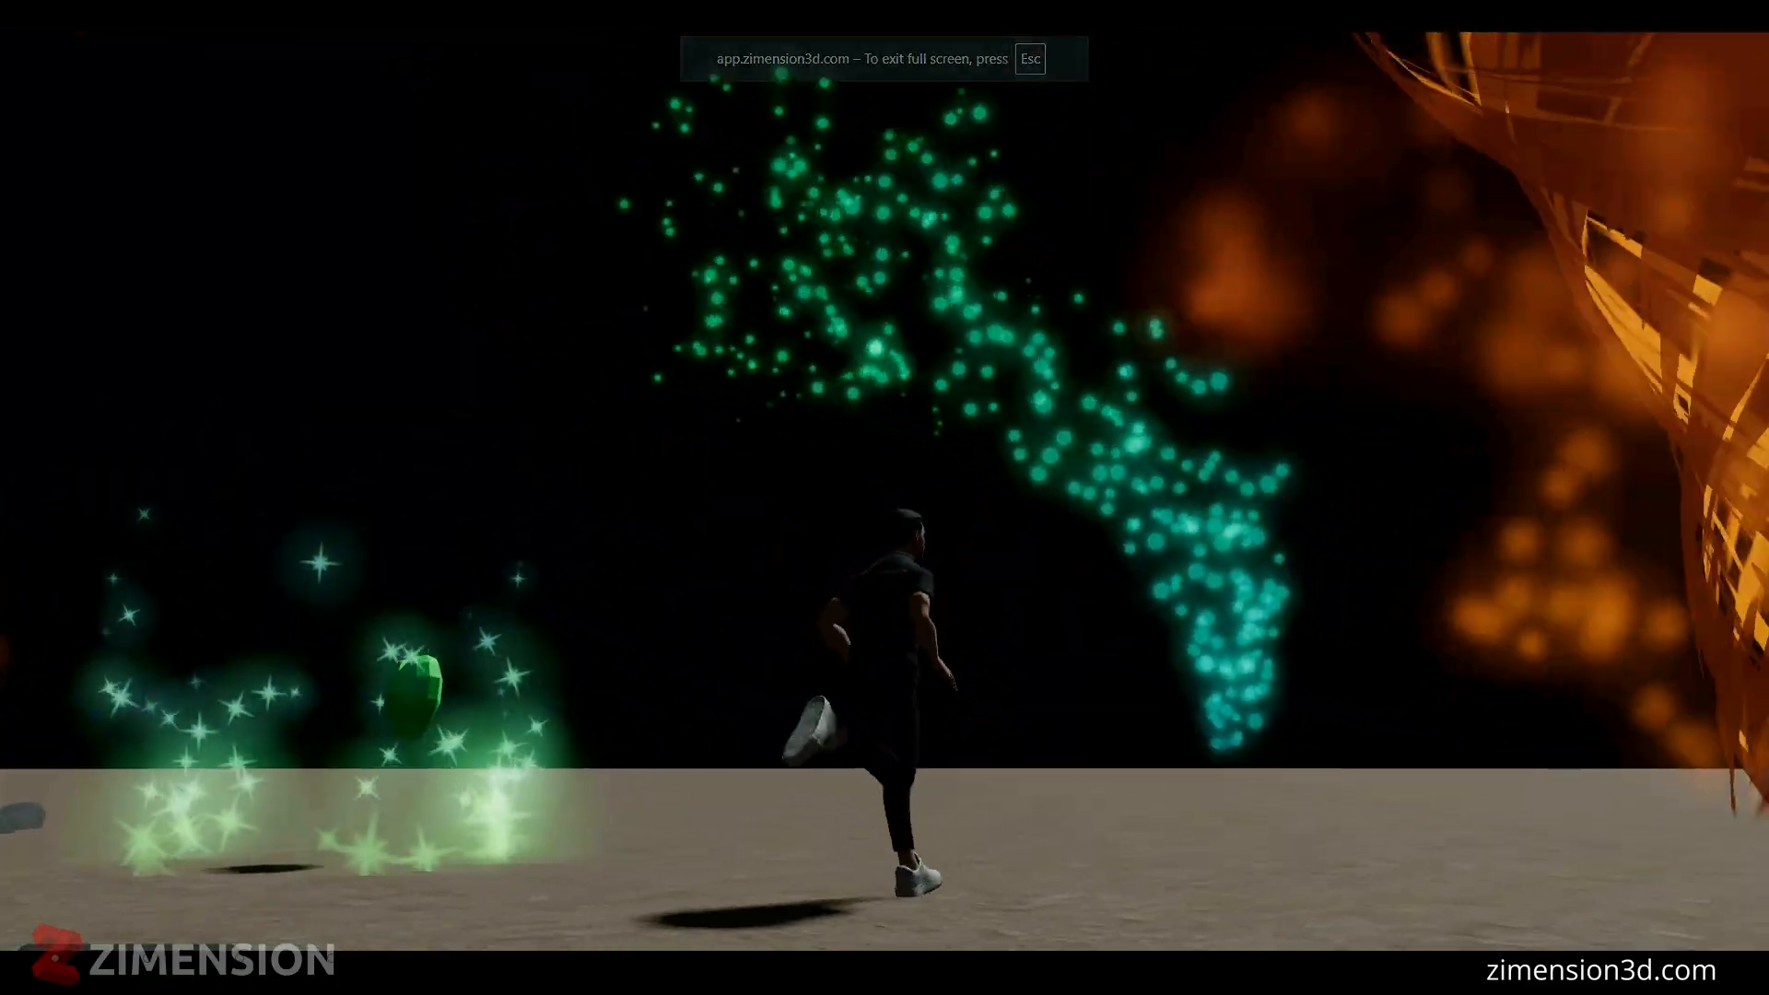
pyautogui.press('s')
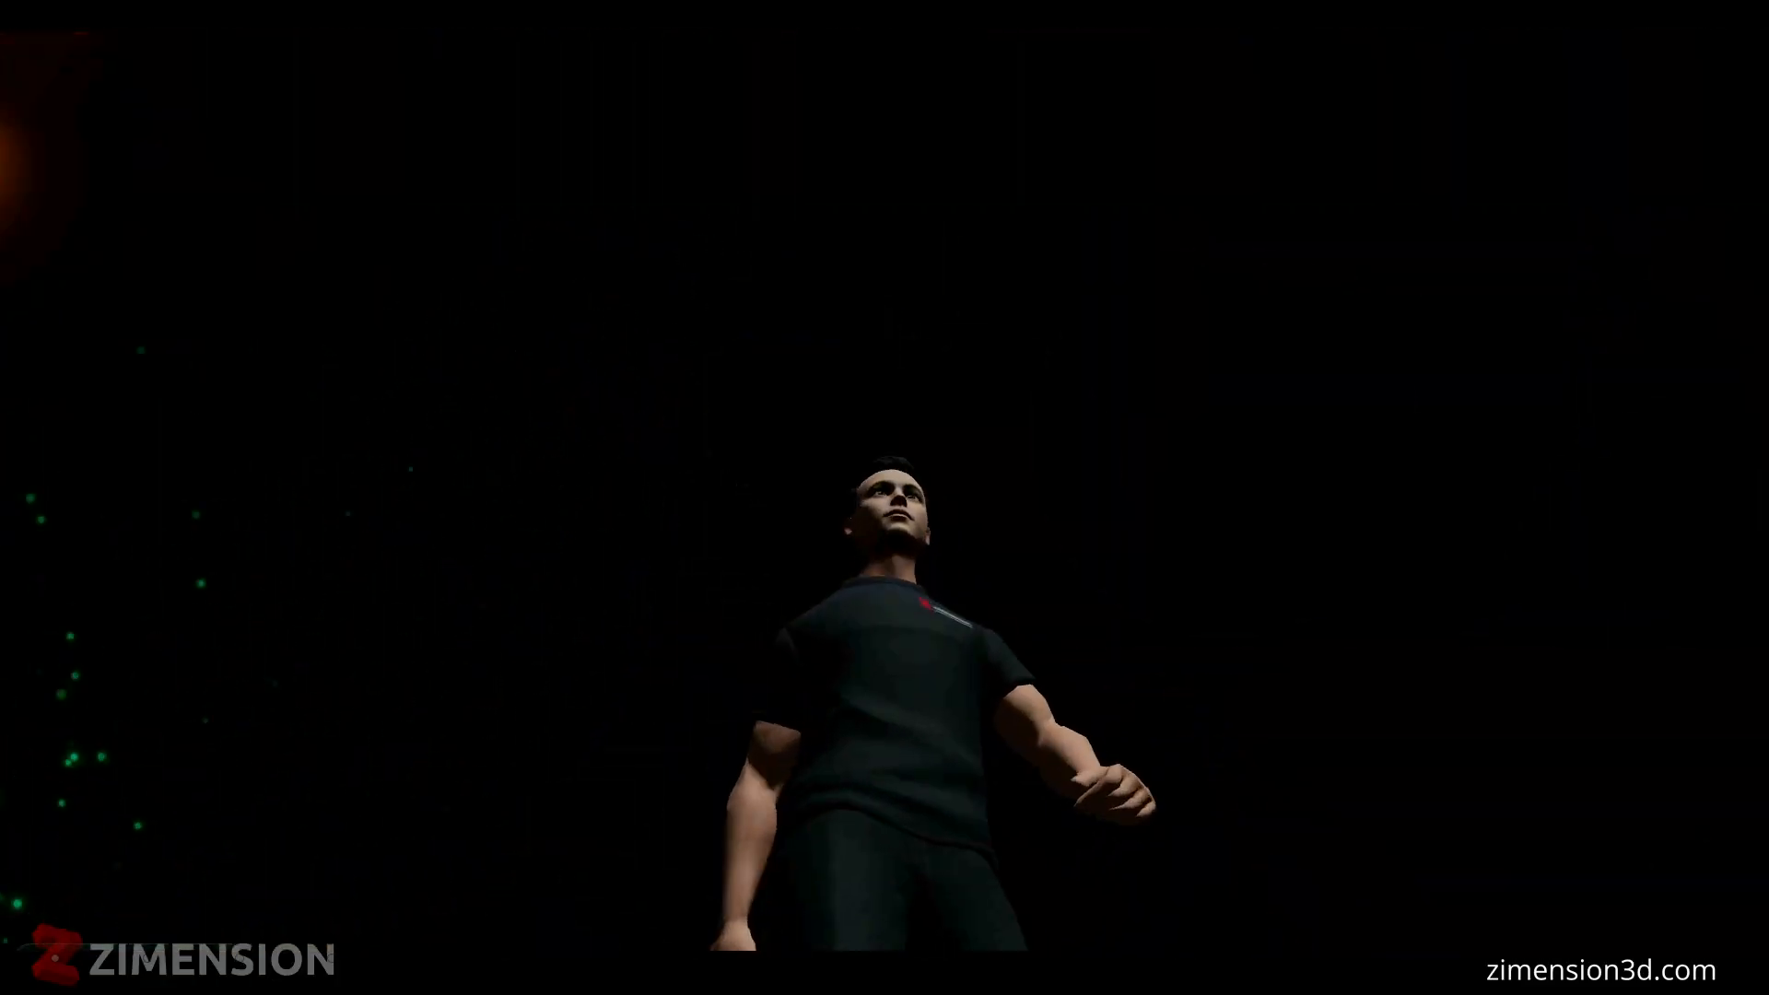
pyautogui.press('w')
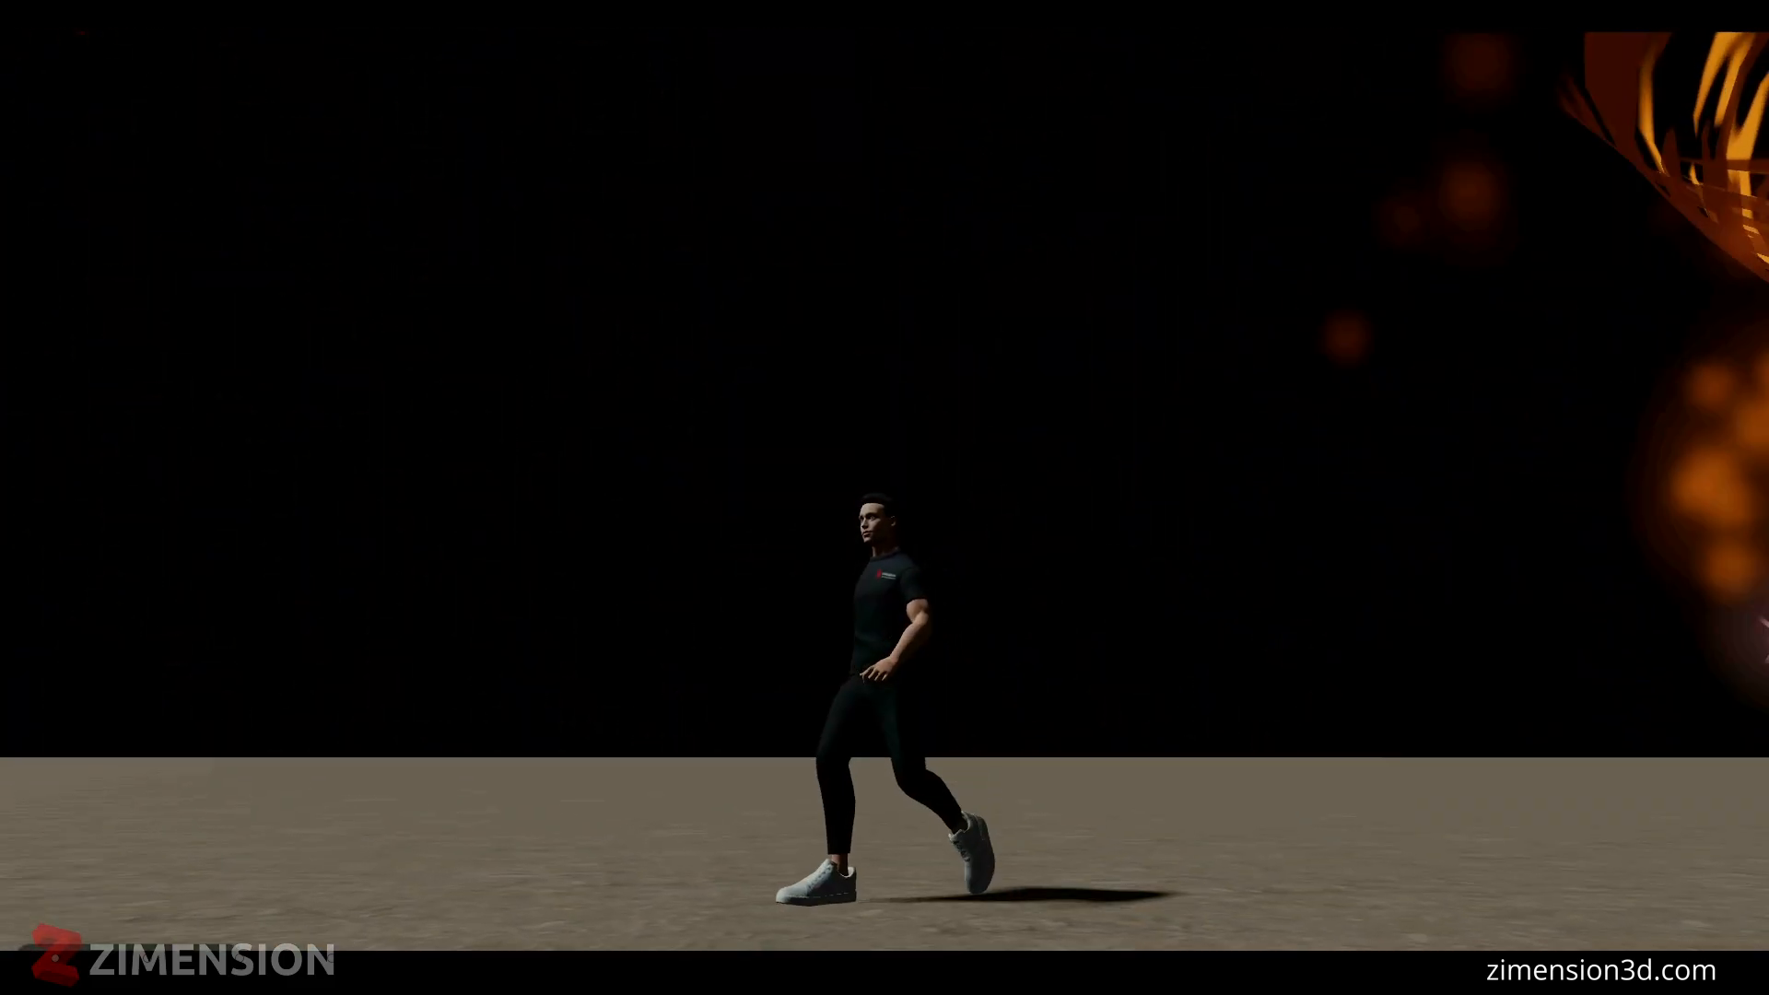
pyautogui.press('s')
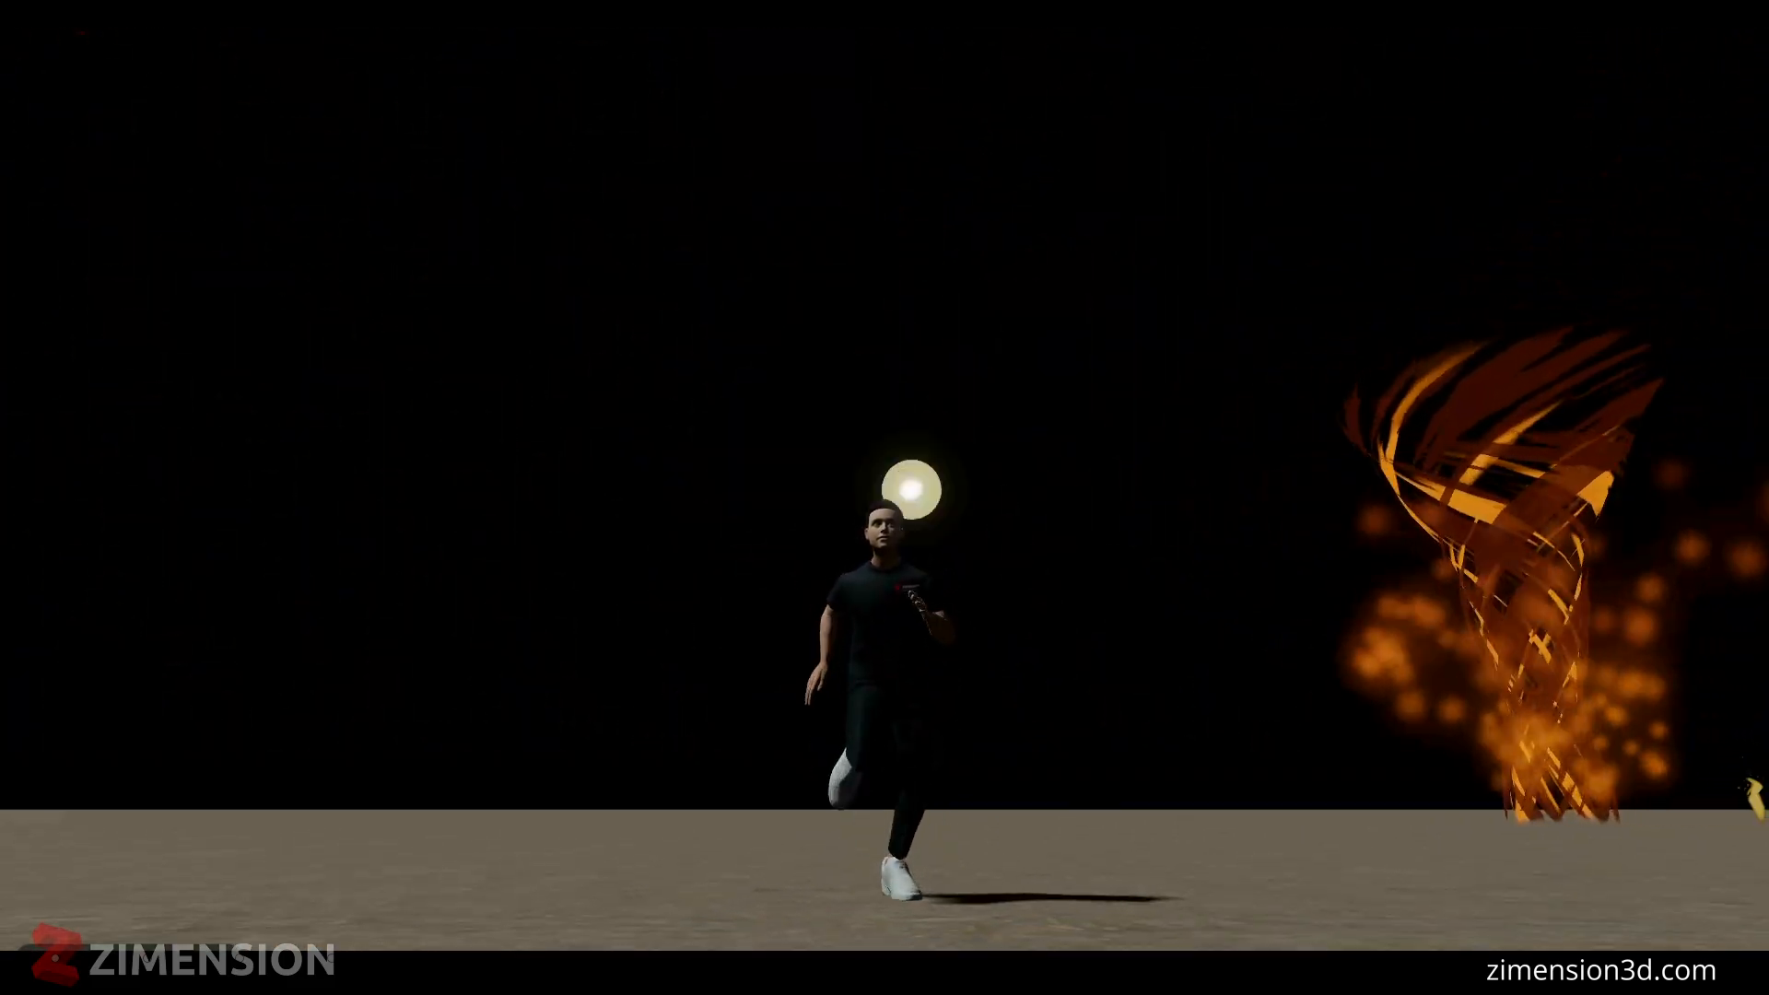
pyautogui.press('a')
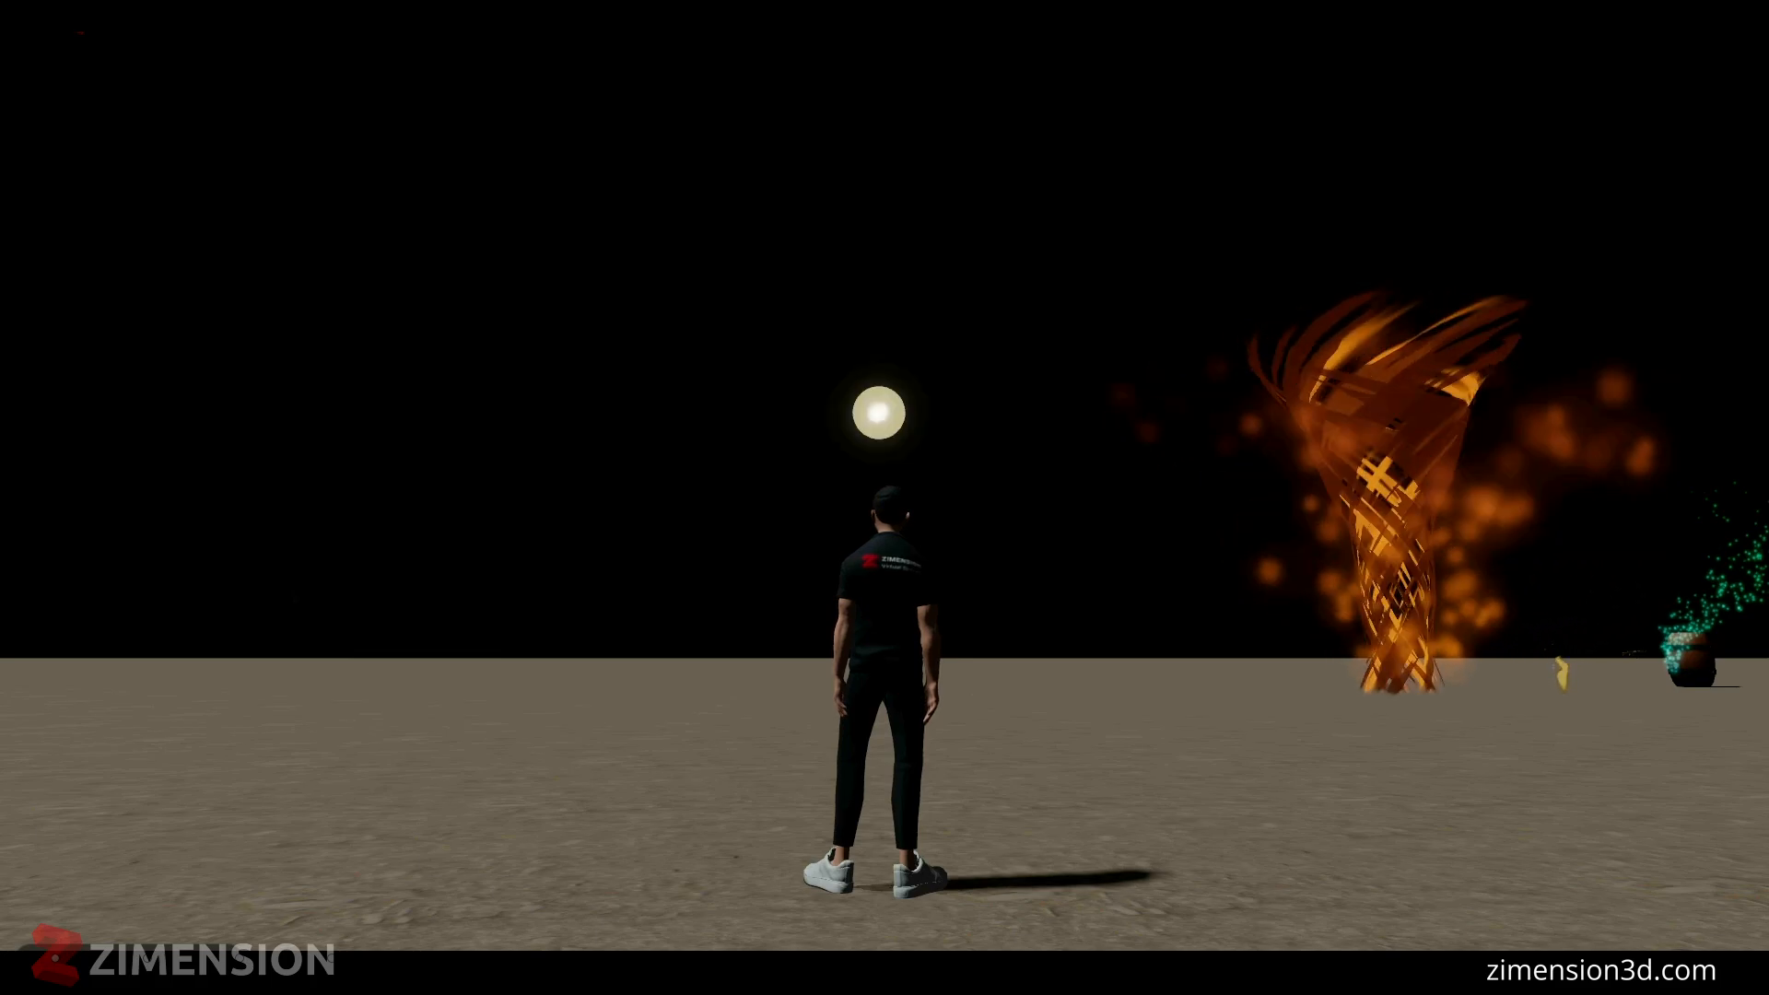
# - Show the event debugger during play, check the t1 and t2 triggers while moving around, and hide it
pyautogui.press('F3')
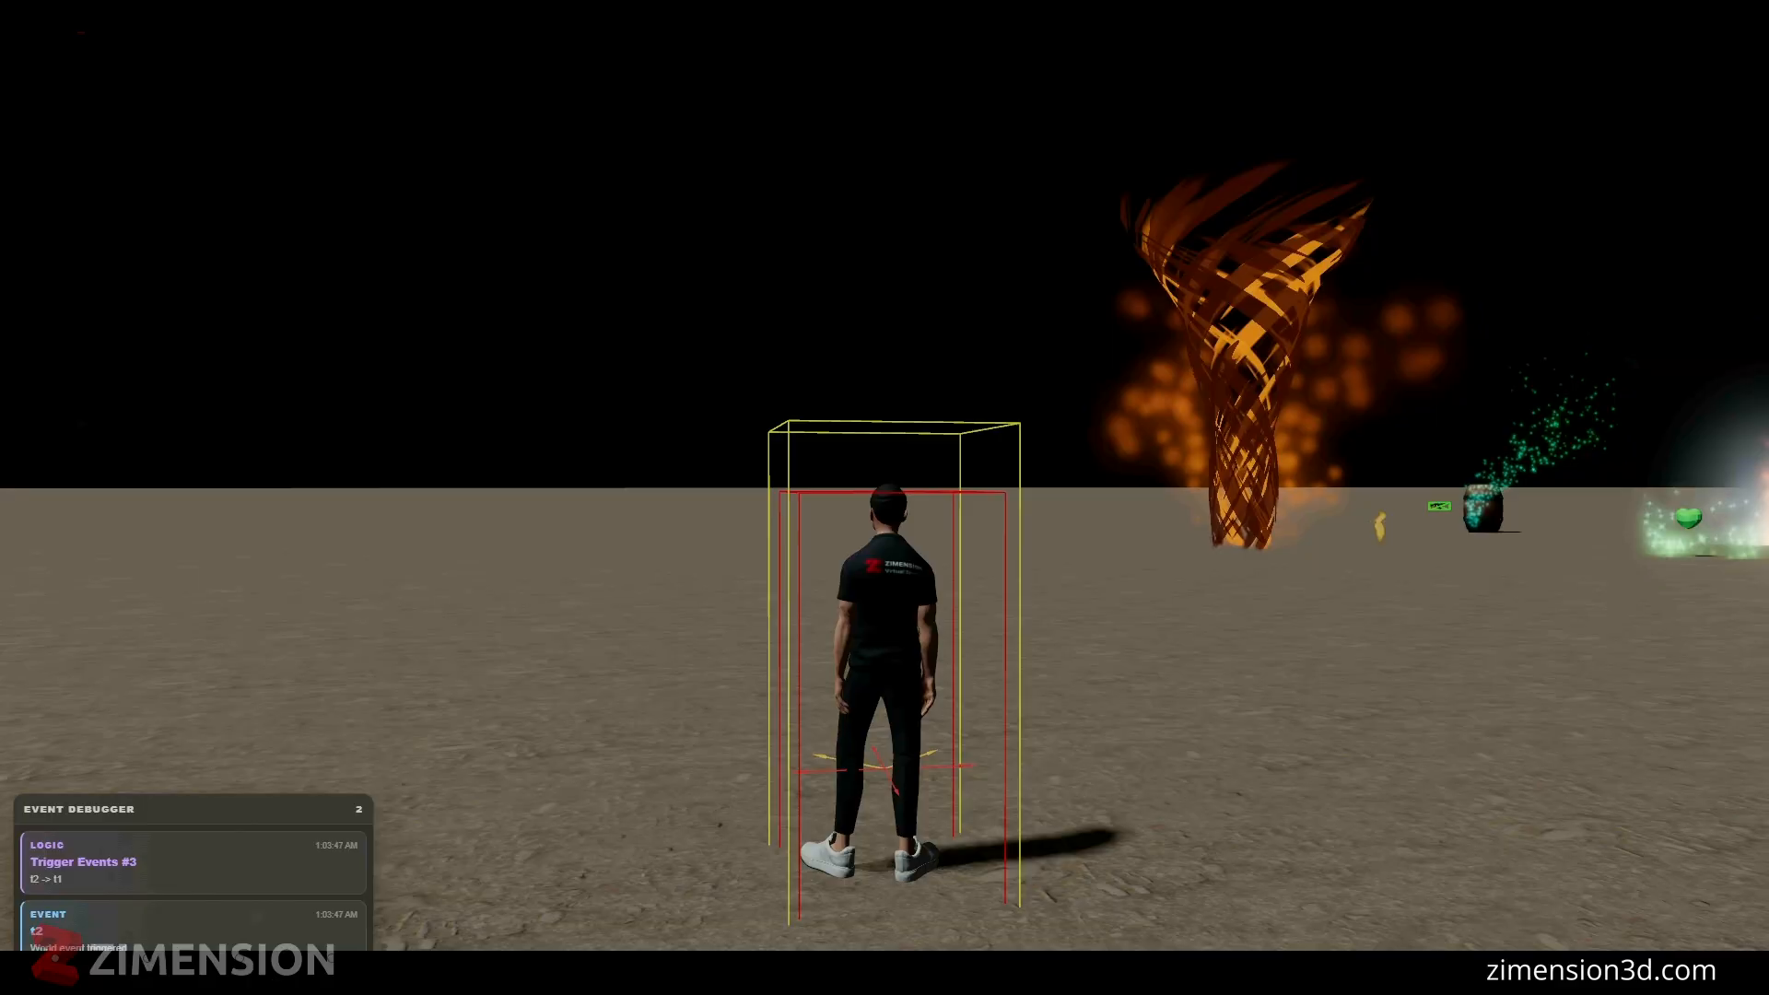
pyautogui.press('d')
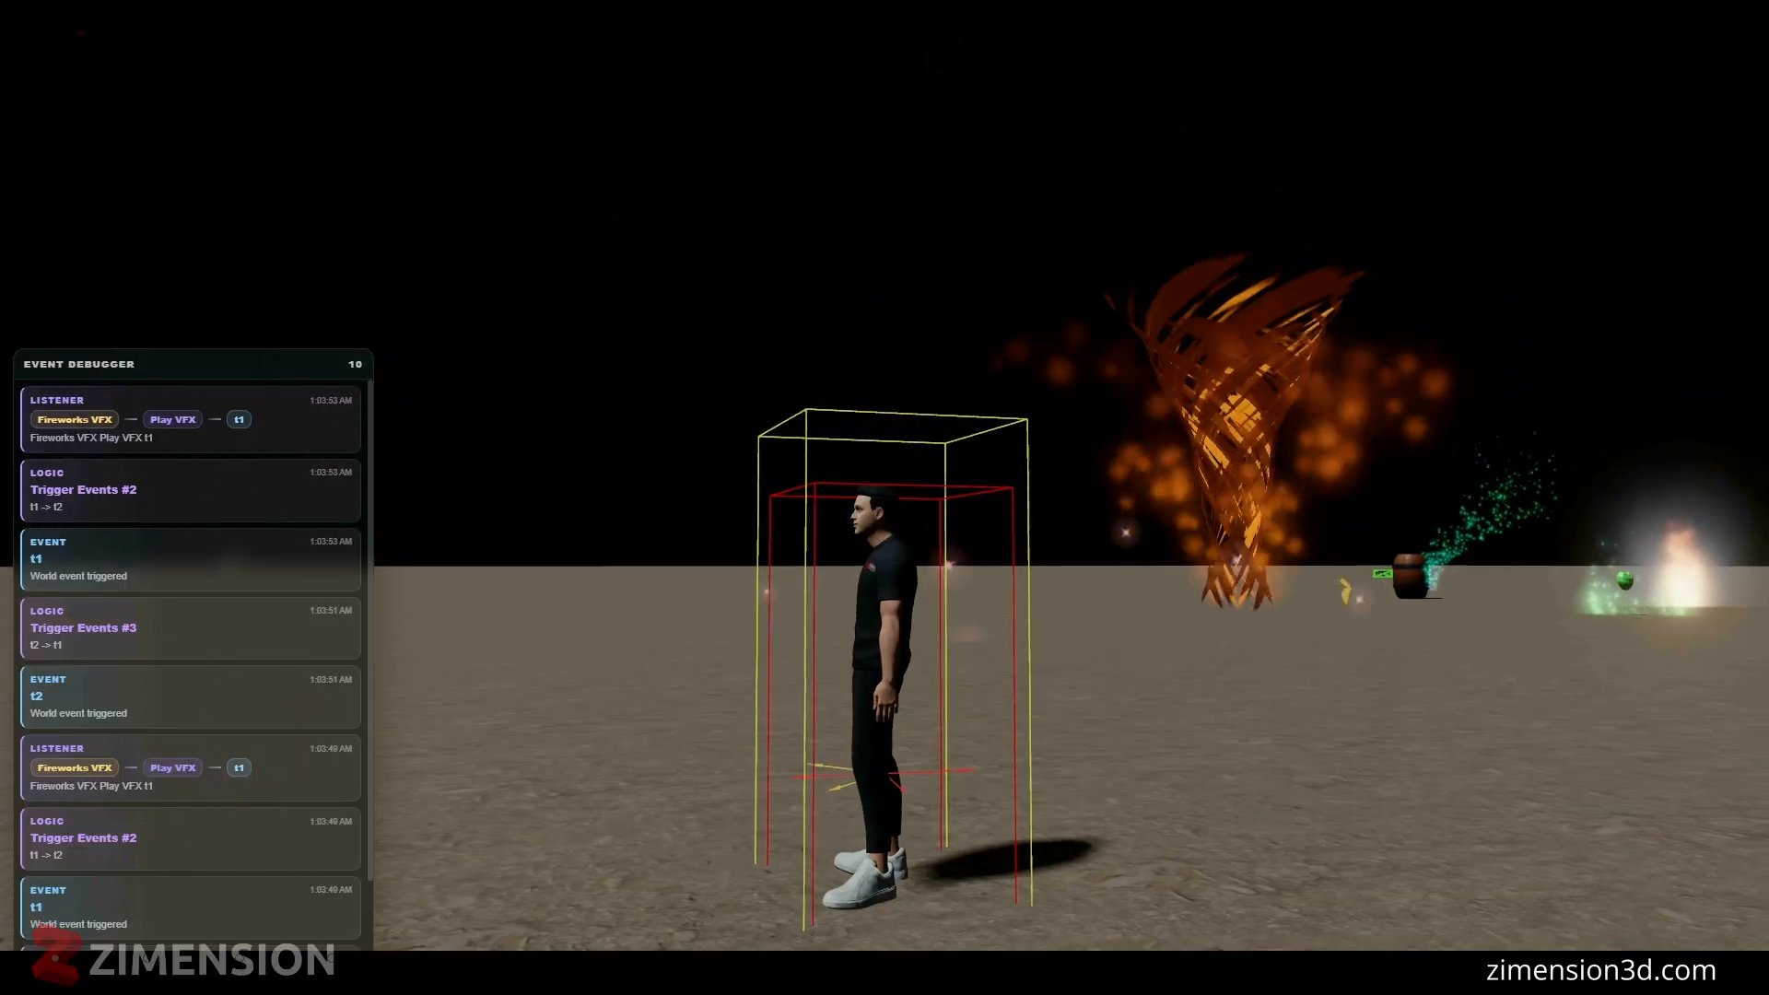
pyautogui.press('w')
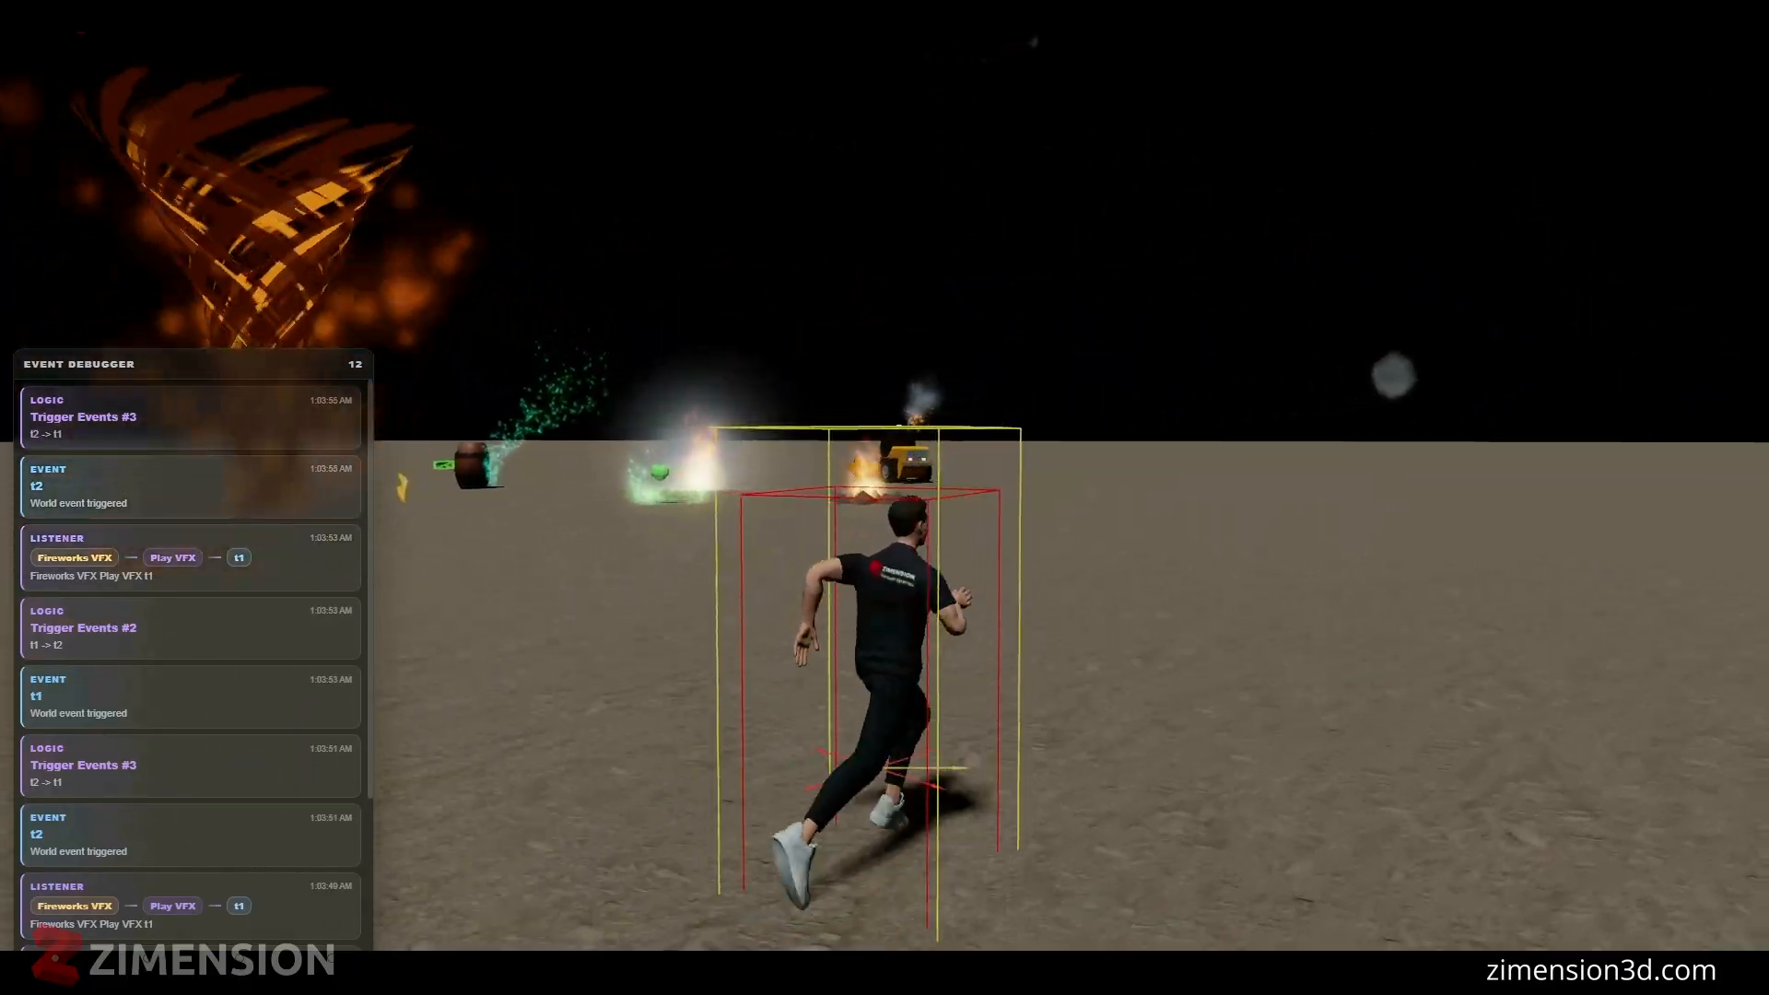
pyautogui.press('d')
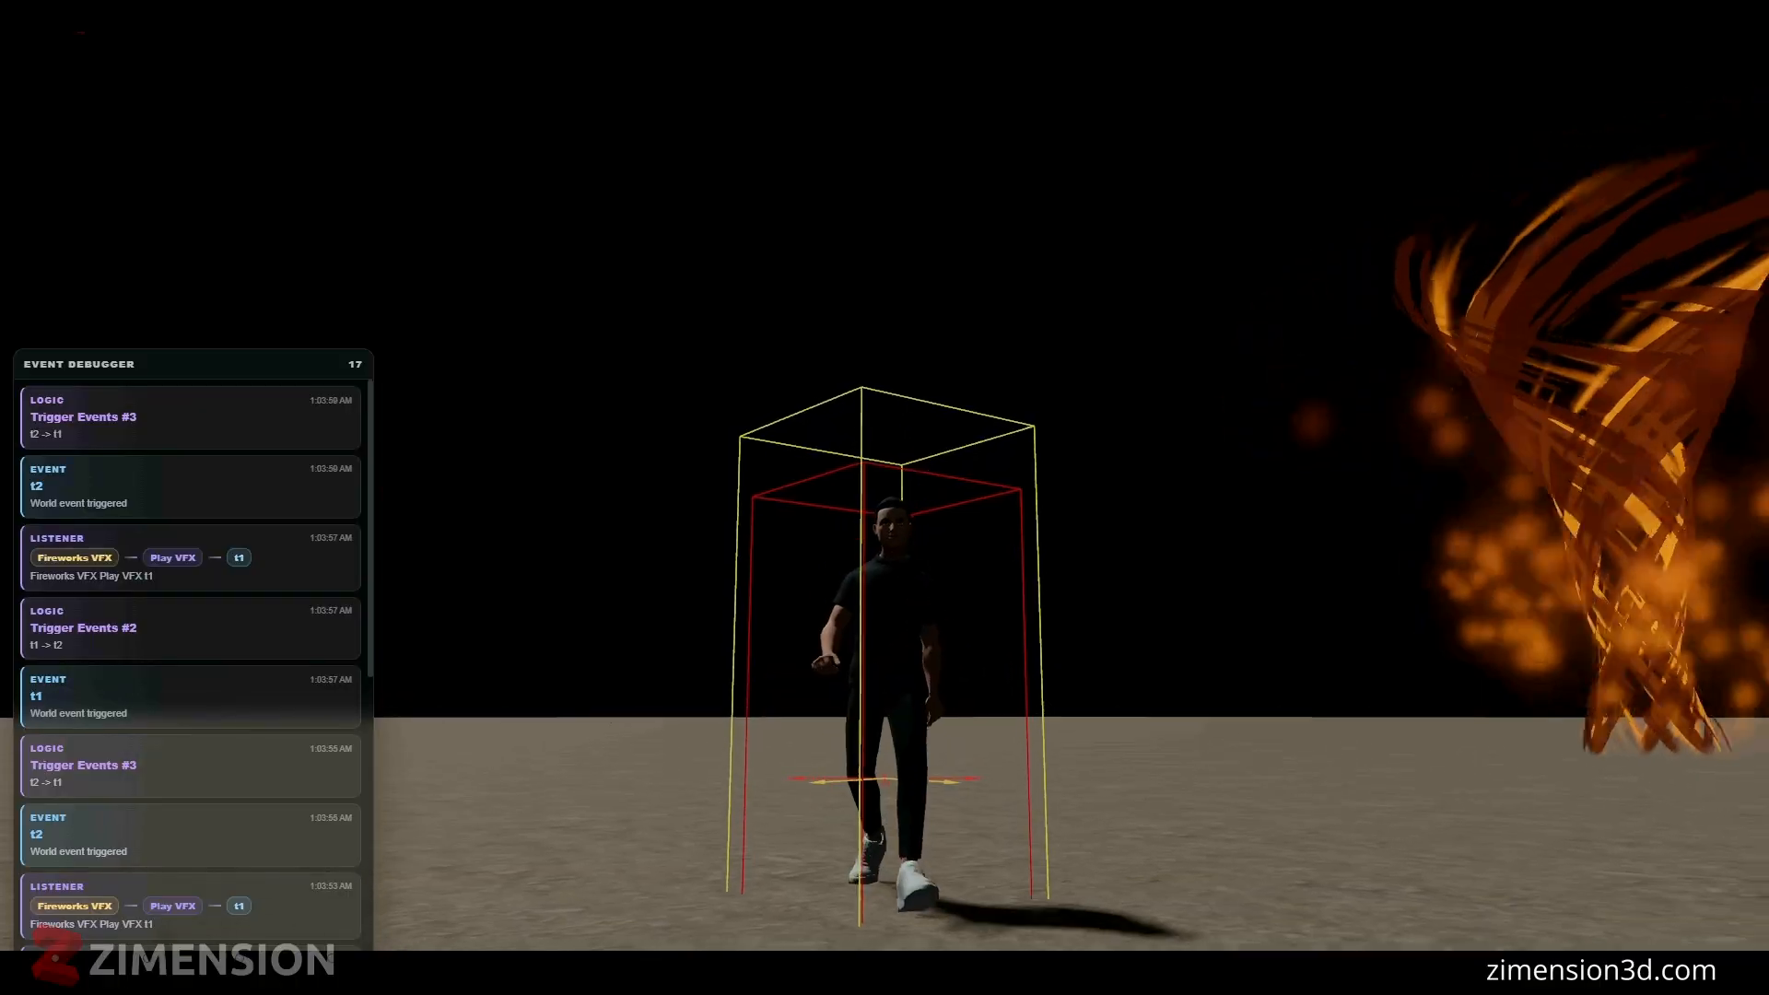
pyautogui.press('w')
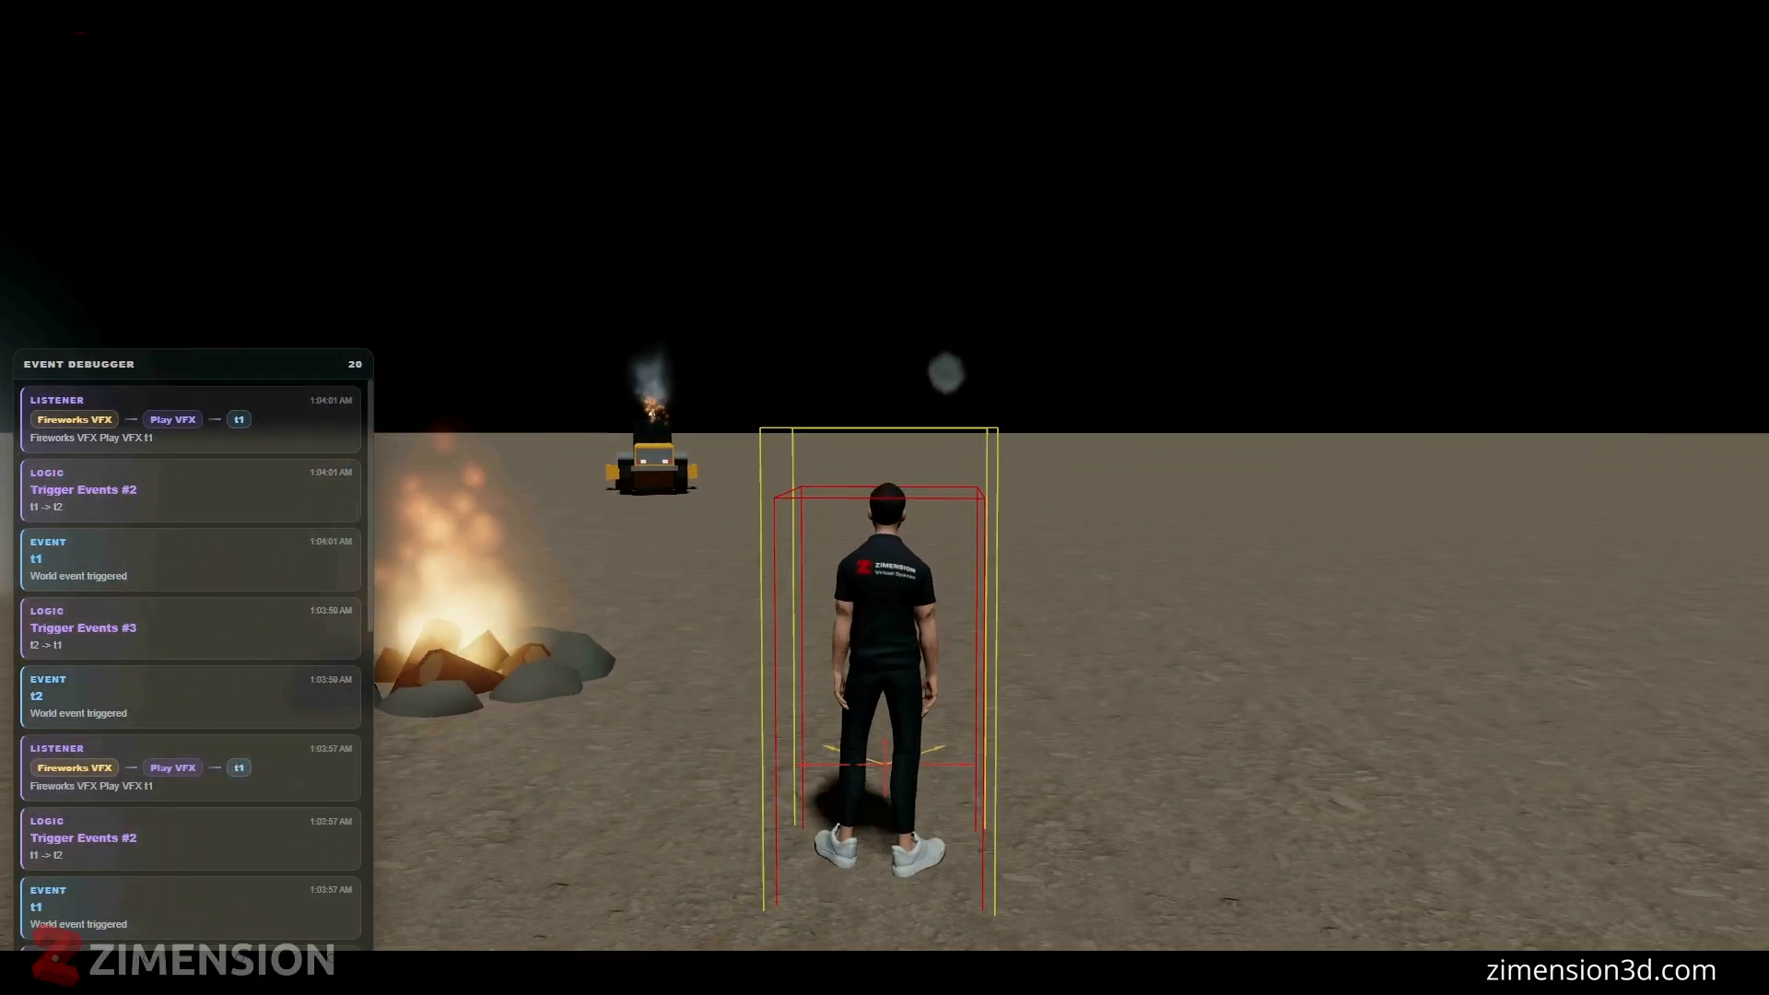
pyautogui.press('d')
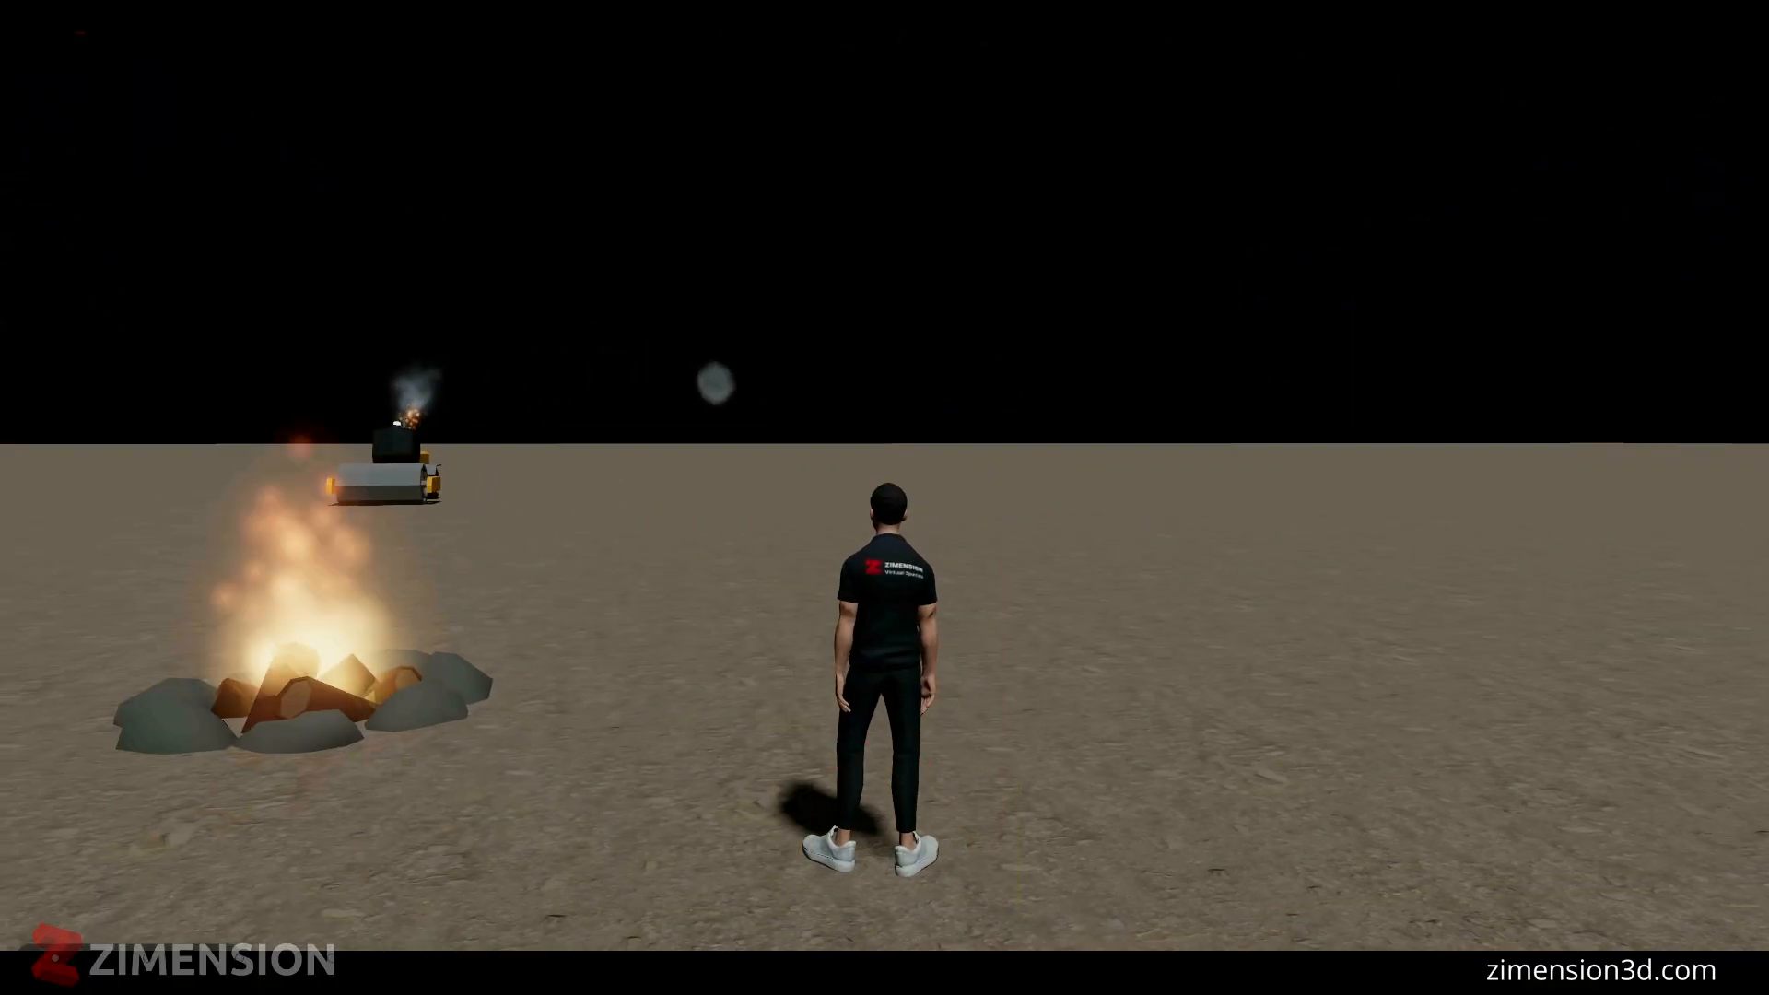
# - Run the avatar around the scene to view the tornado, fireworks, campfire, road roller, aura and spray effects
pyautogui.press('a')
pyautogui.press('s')
pyautogui.press('w')
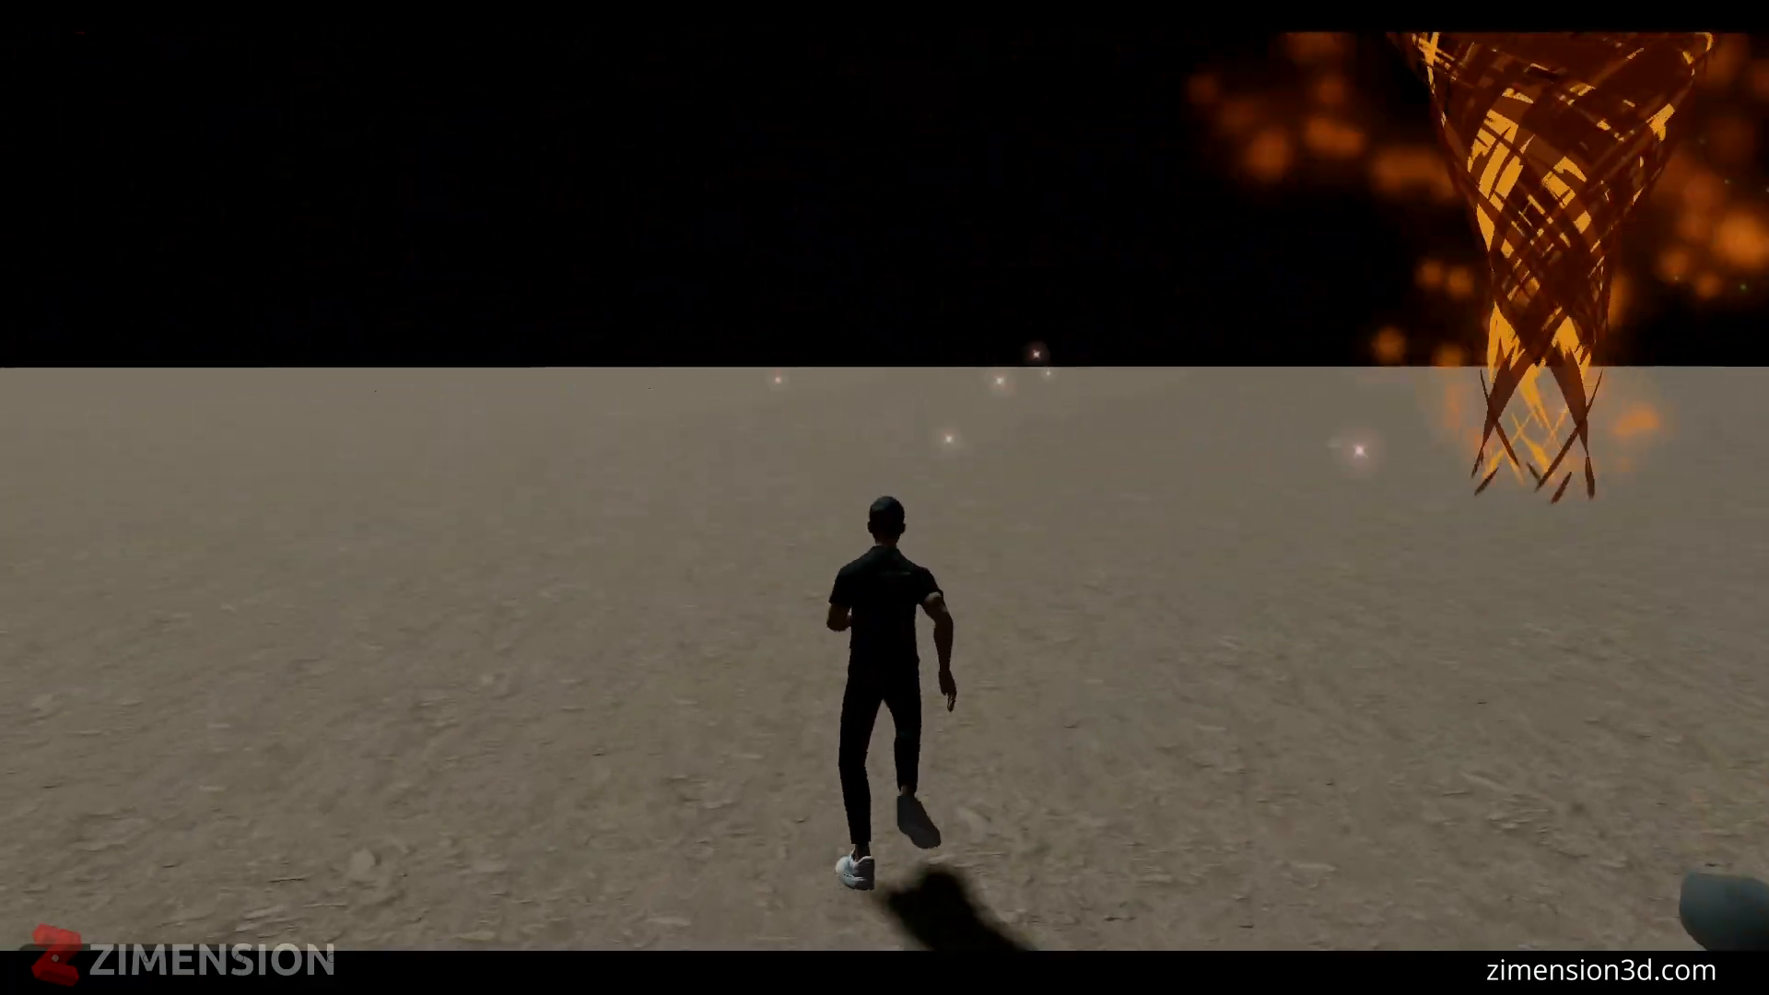
pyautogui.press('a')
pyautogui.press('d')
pyautogui.press('w')
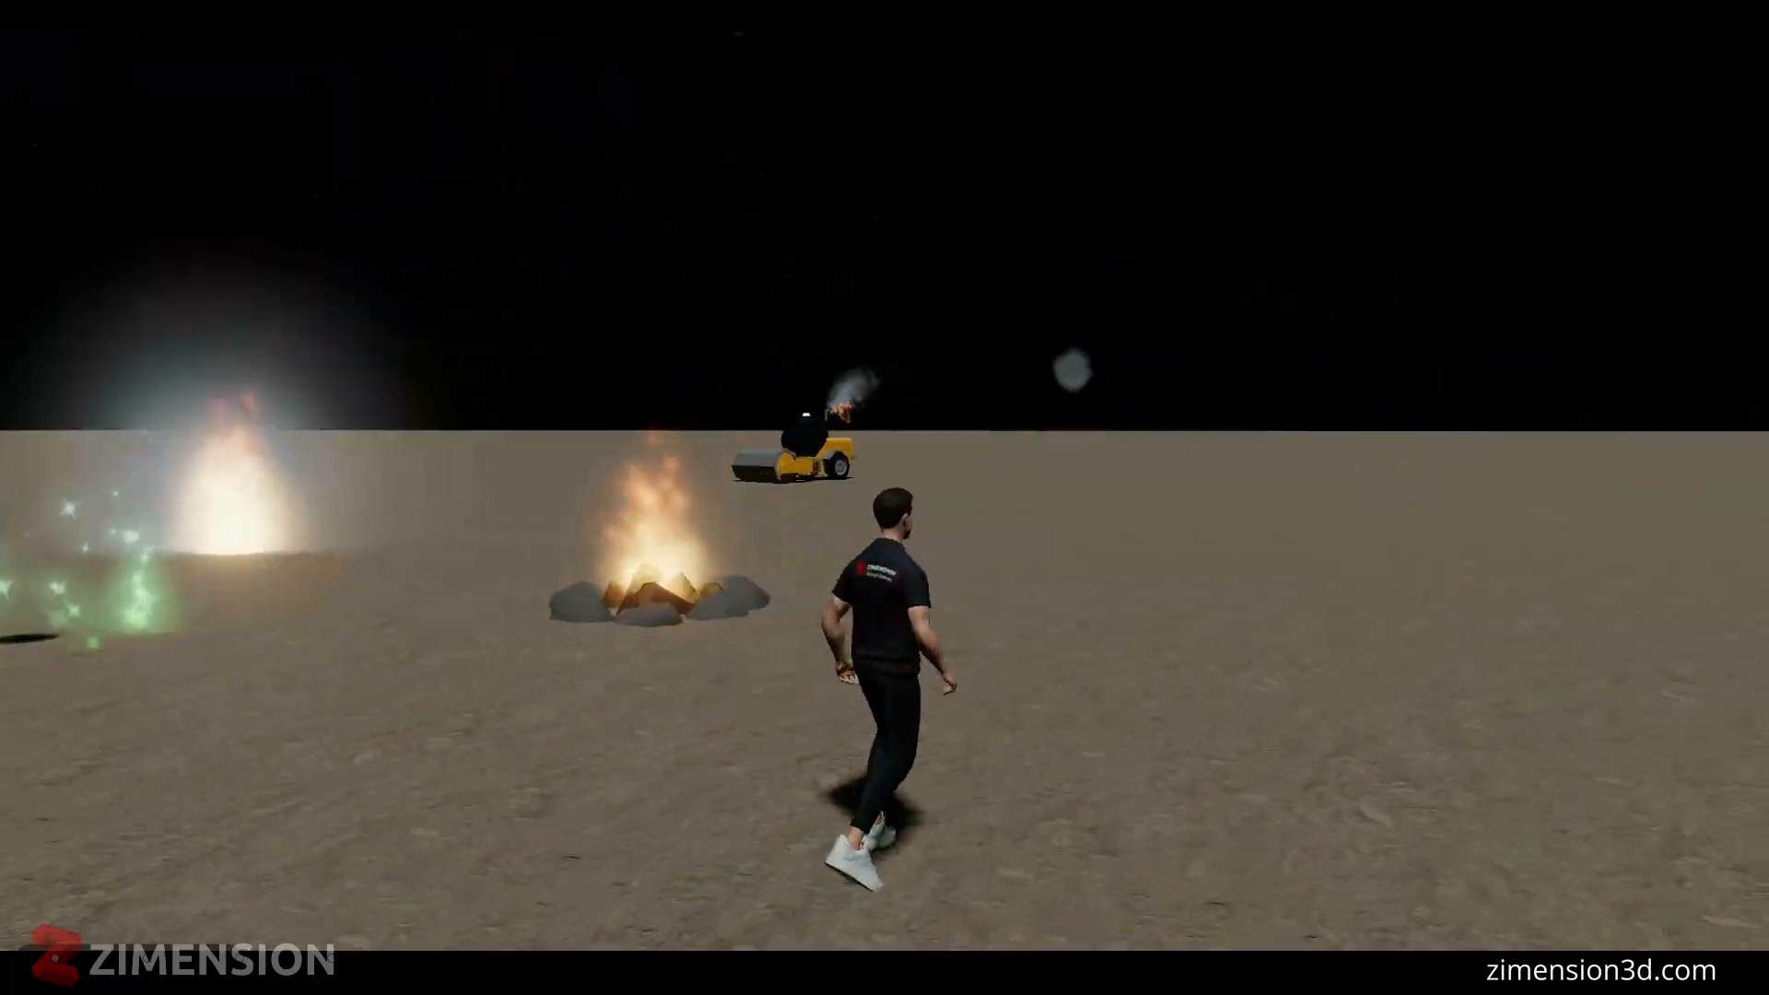
pyautogui.press('d')
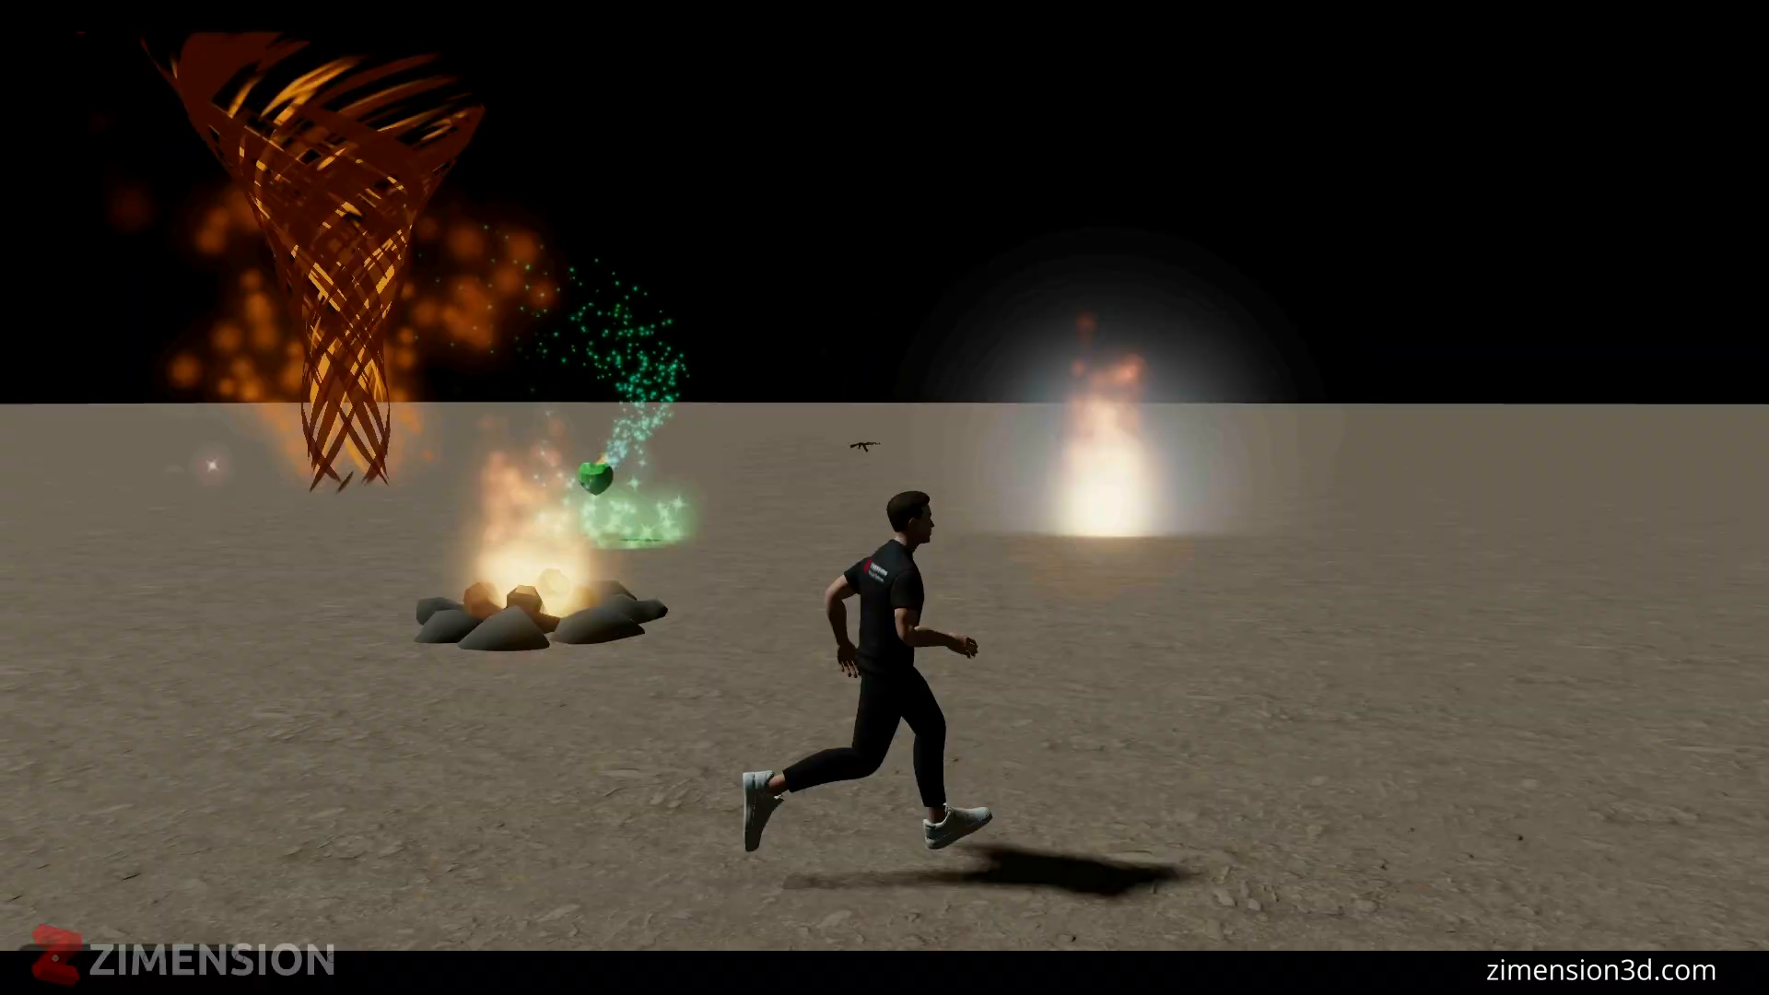
pyautogui.press('s')
pyautogui.press('w')
pyautogui.press('d')
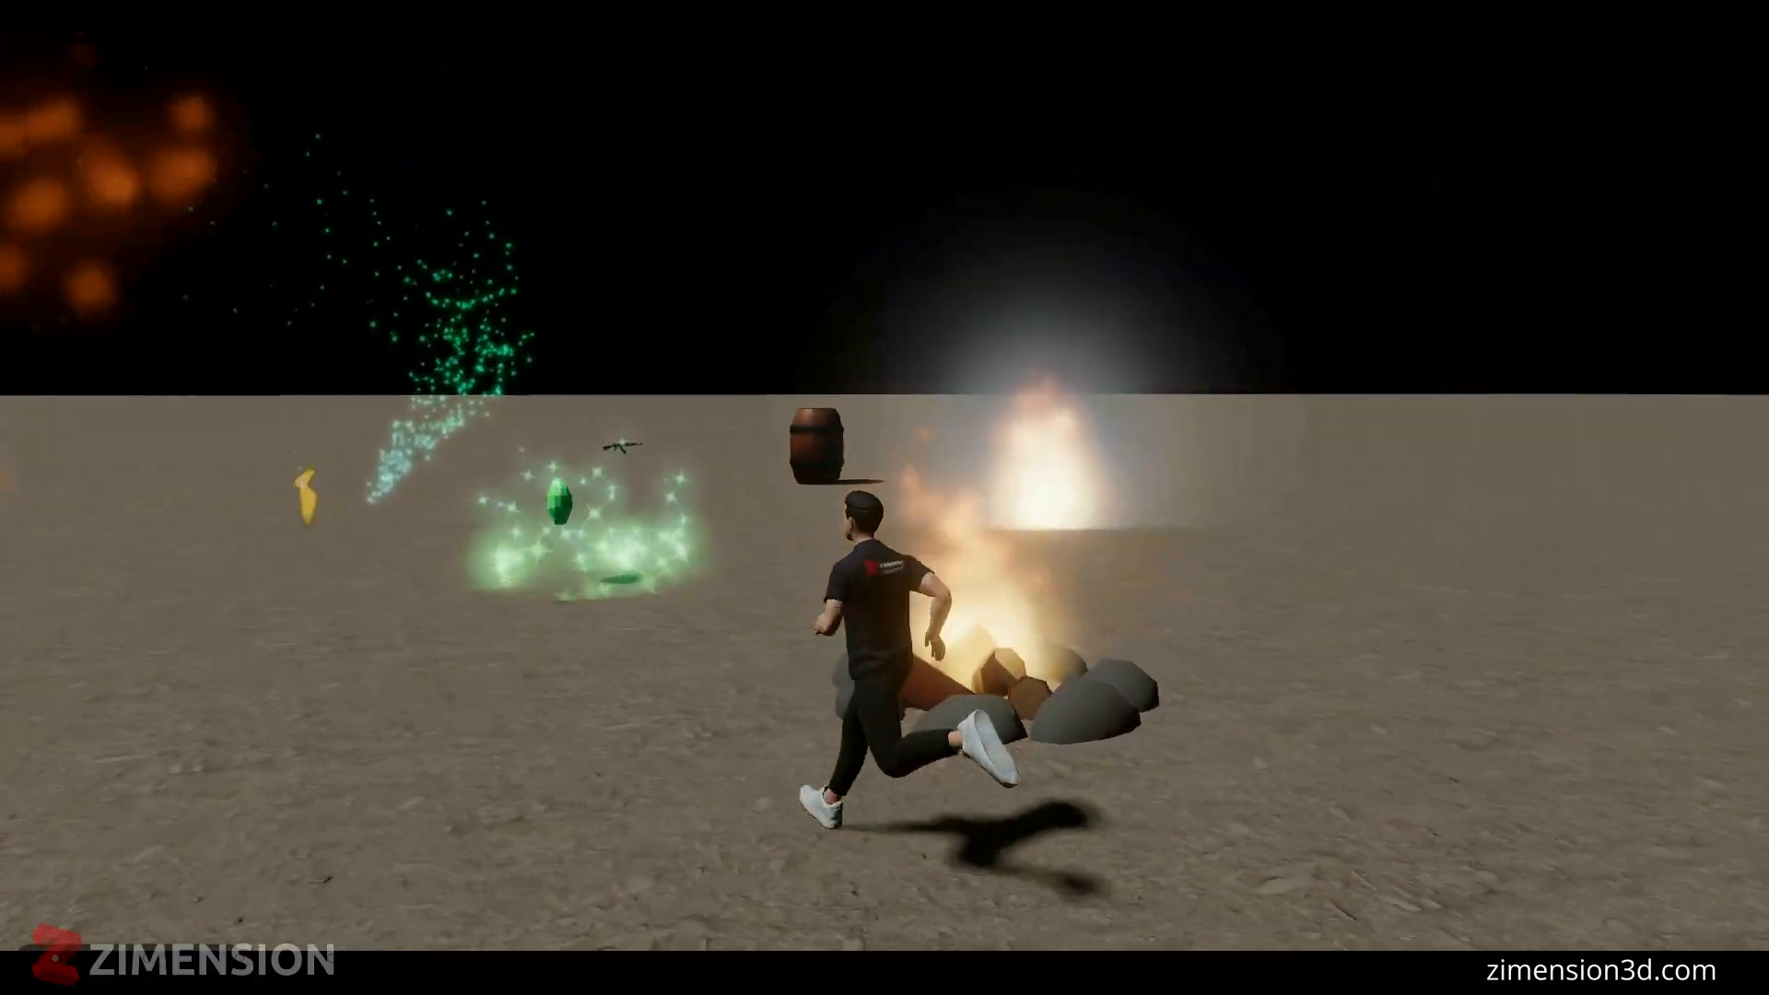
# - Run the avatar past the campfire and aura toward the barrel, leave play mode and return to the project editor
pyautogui.press('w')
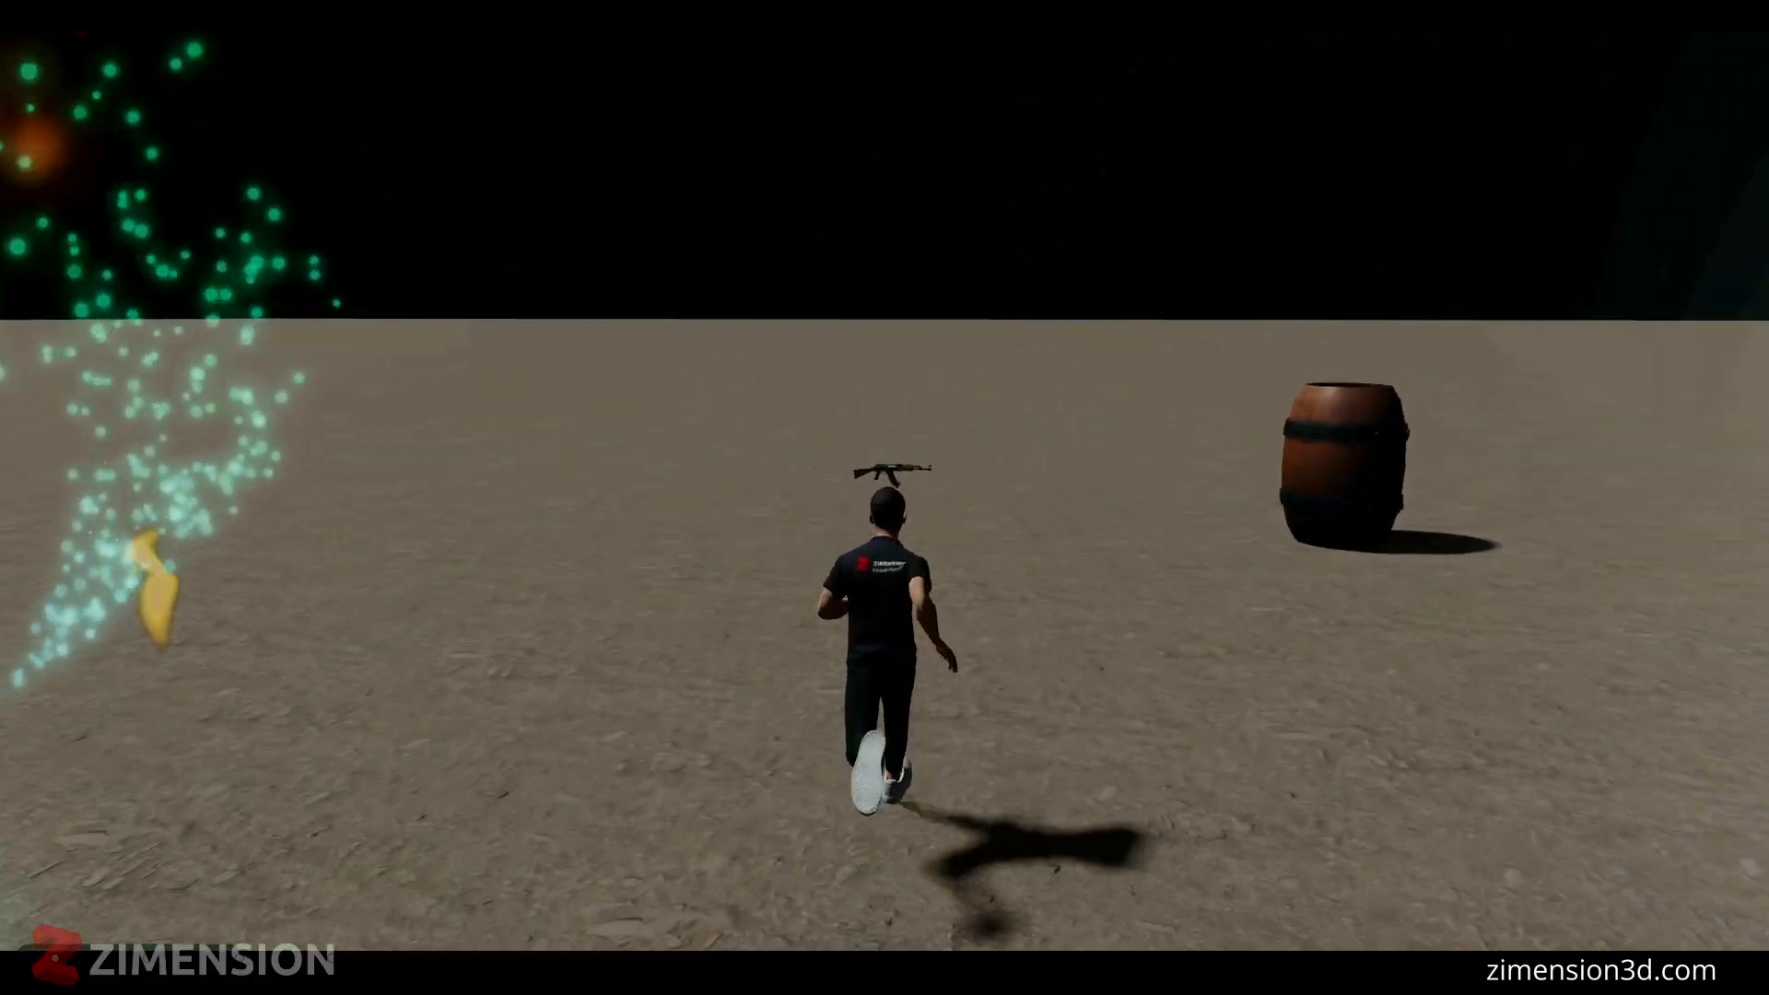
pyautogui.press('d')
pyautogui.rightClick(882, 491)
pyautogui.press('Escape')
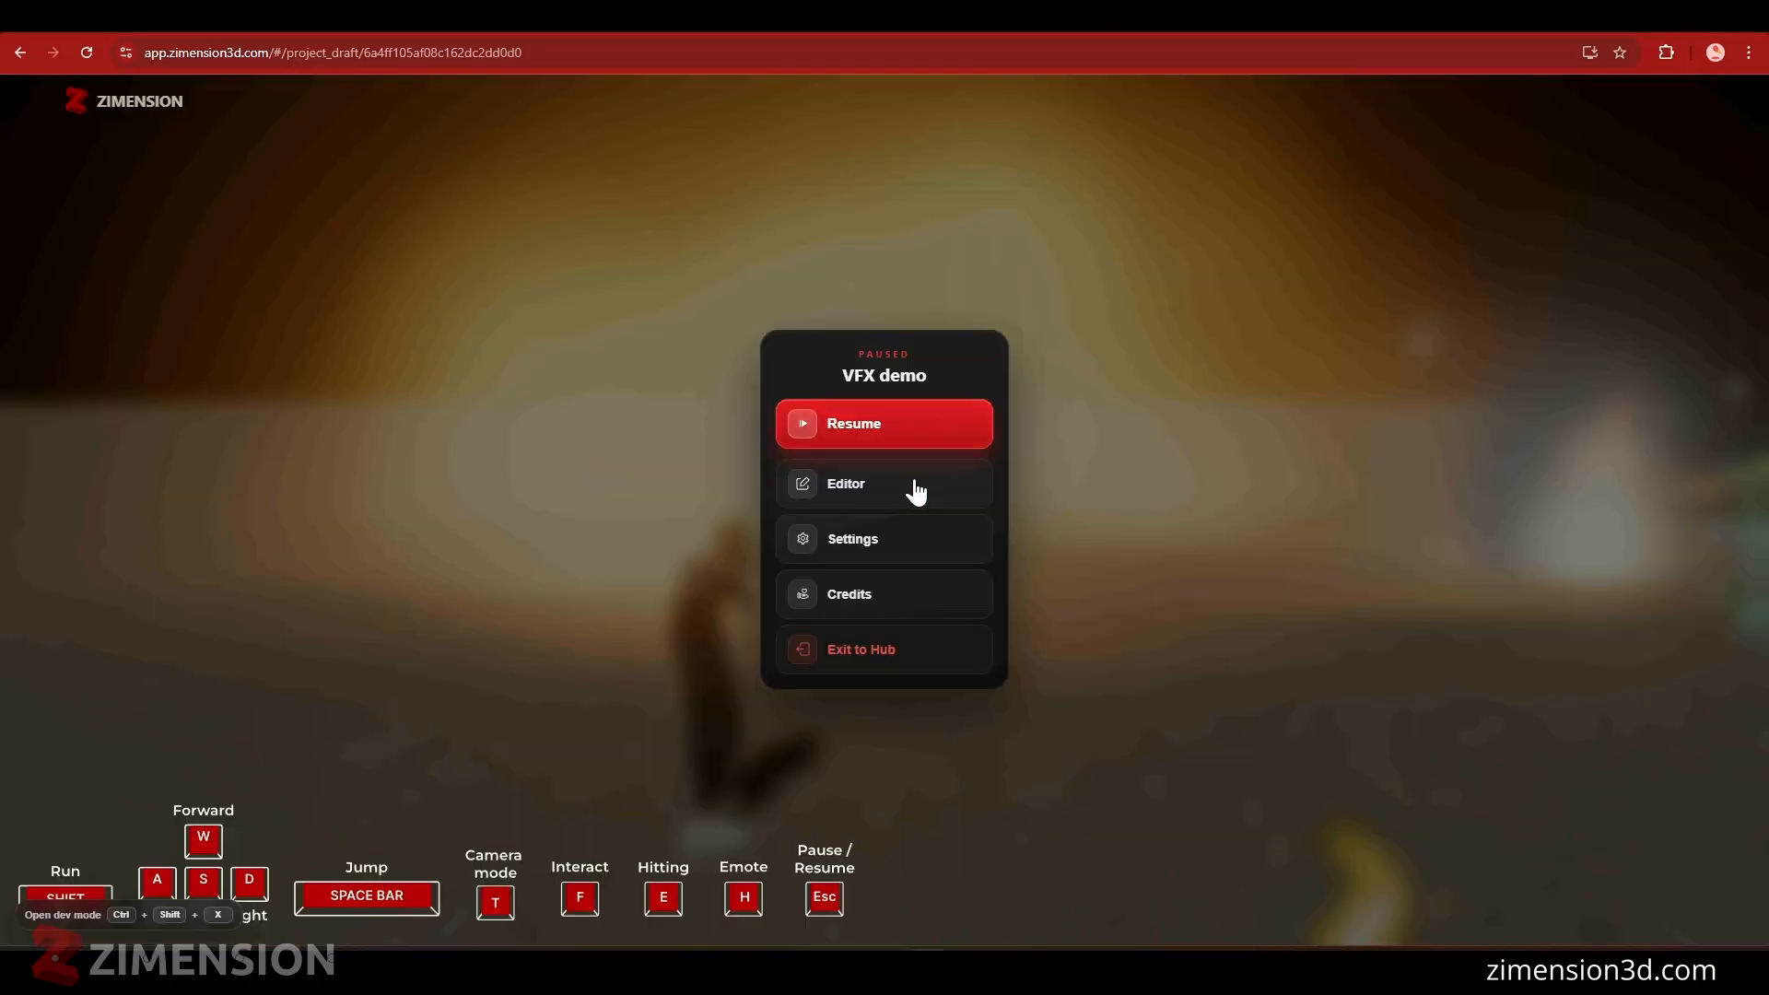
pyautogui.click(917, 485)
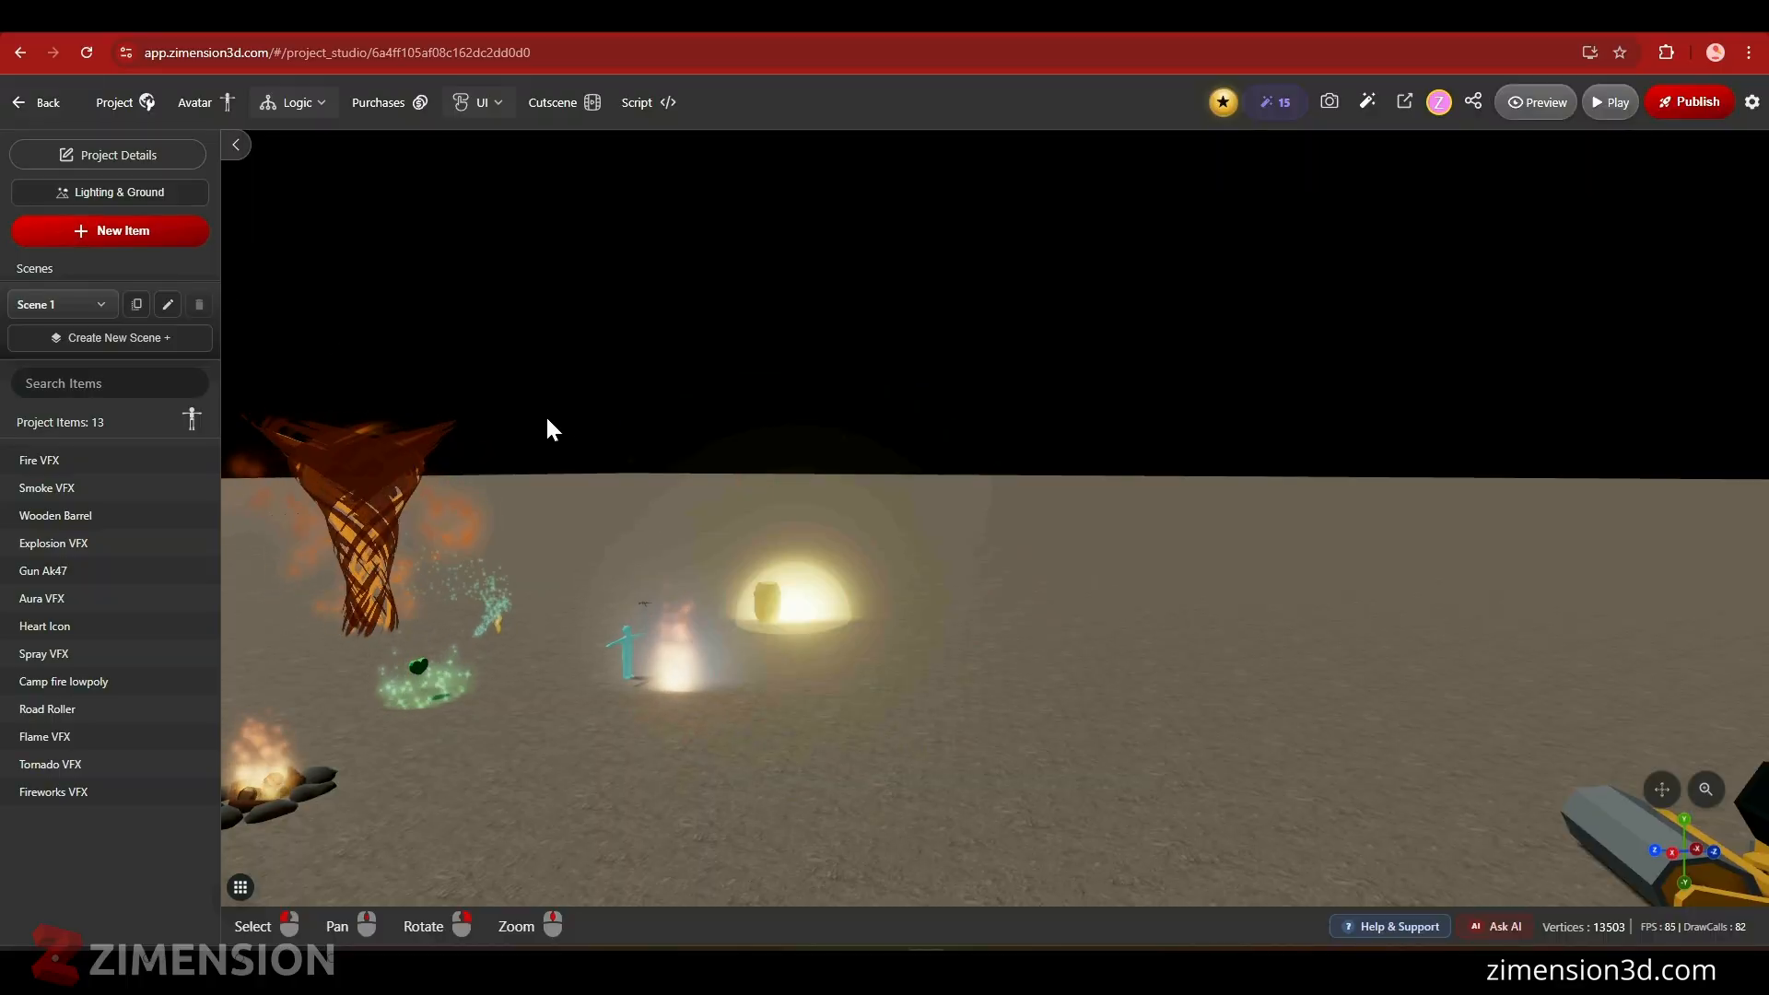
# - Add the Thunder effect from the VFX library to the project and review its main settings
pyautogui.click(164, 236)
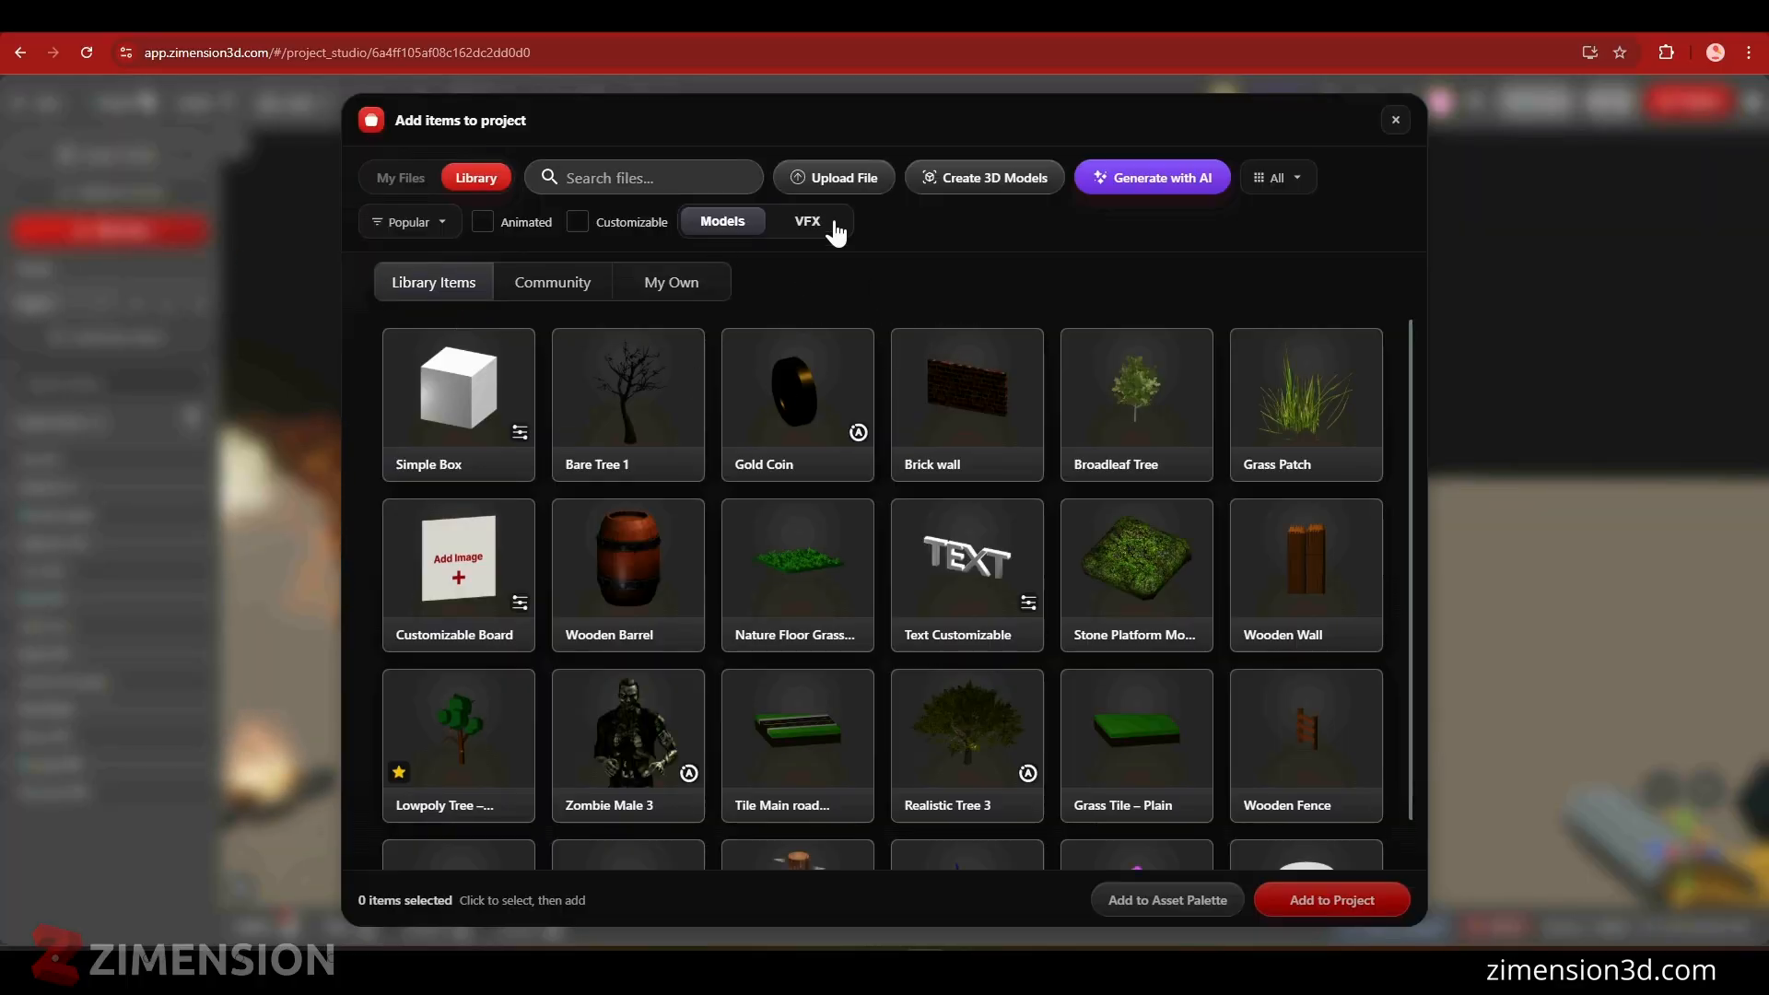
pyautogui.click(808, 222)
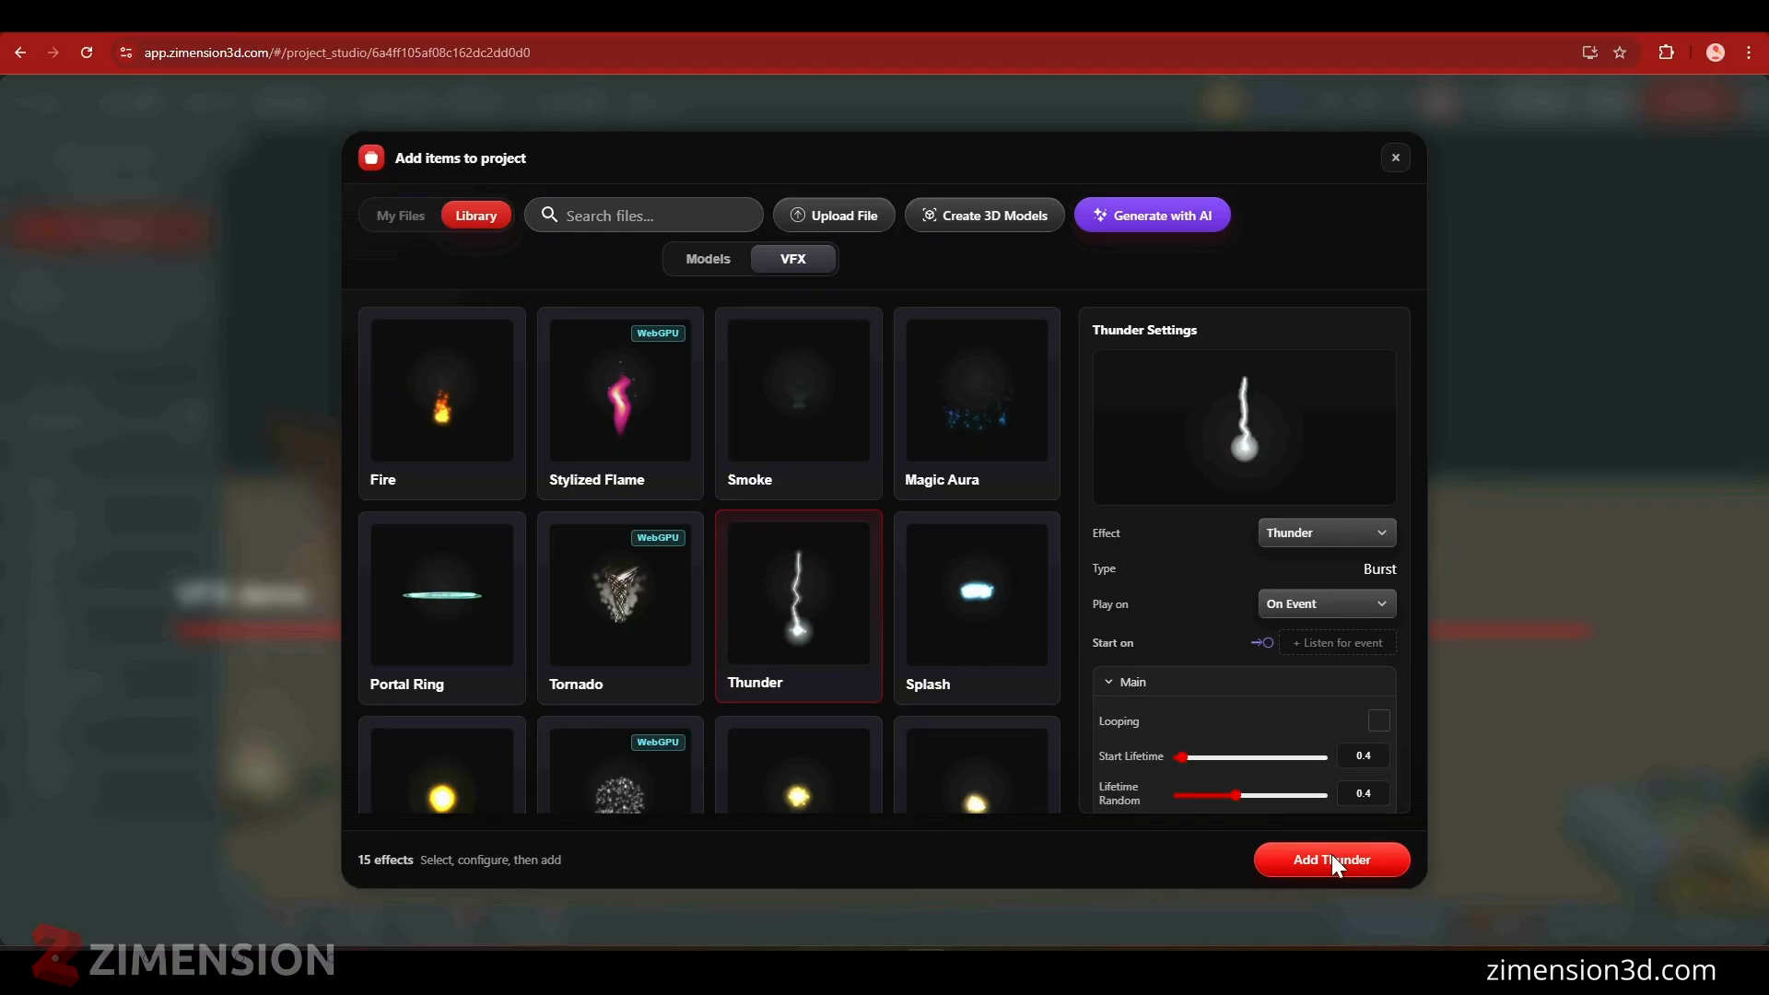
pyautogui.click(1327, 857)
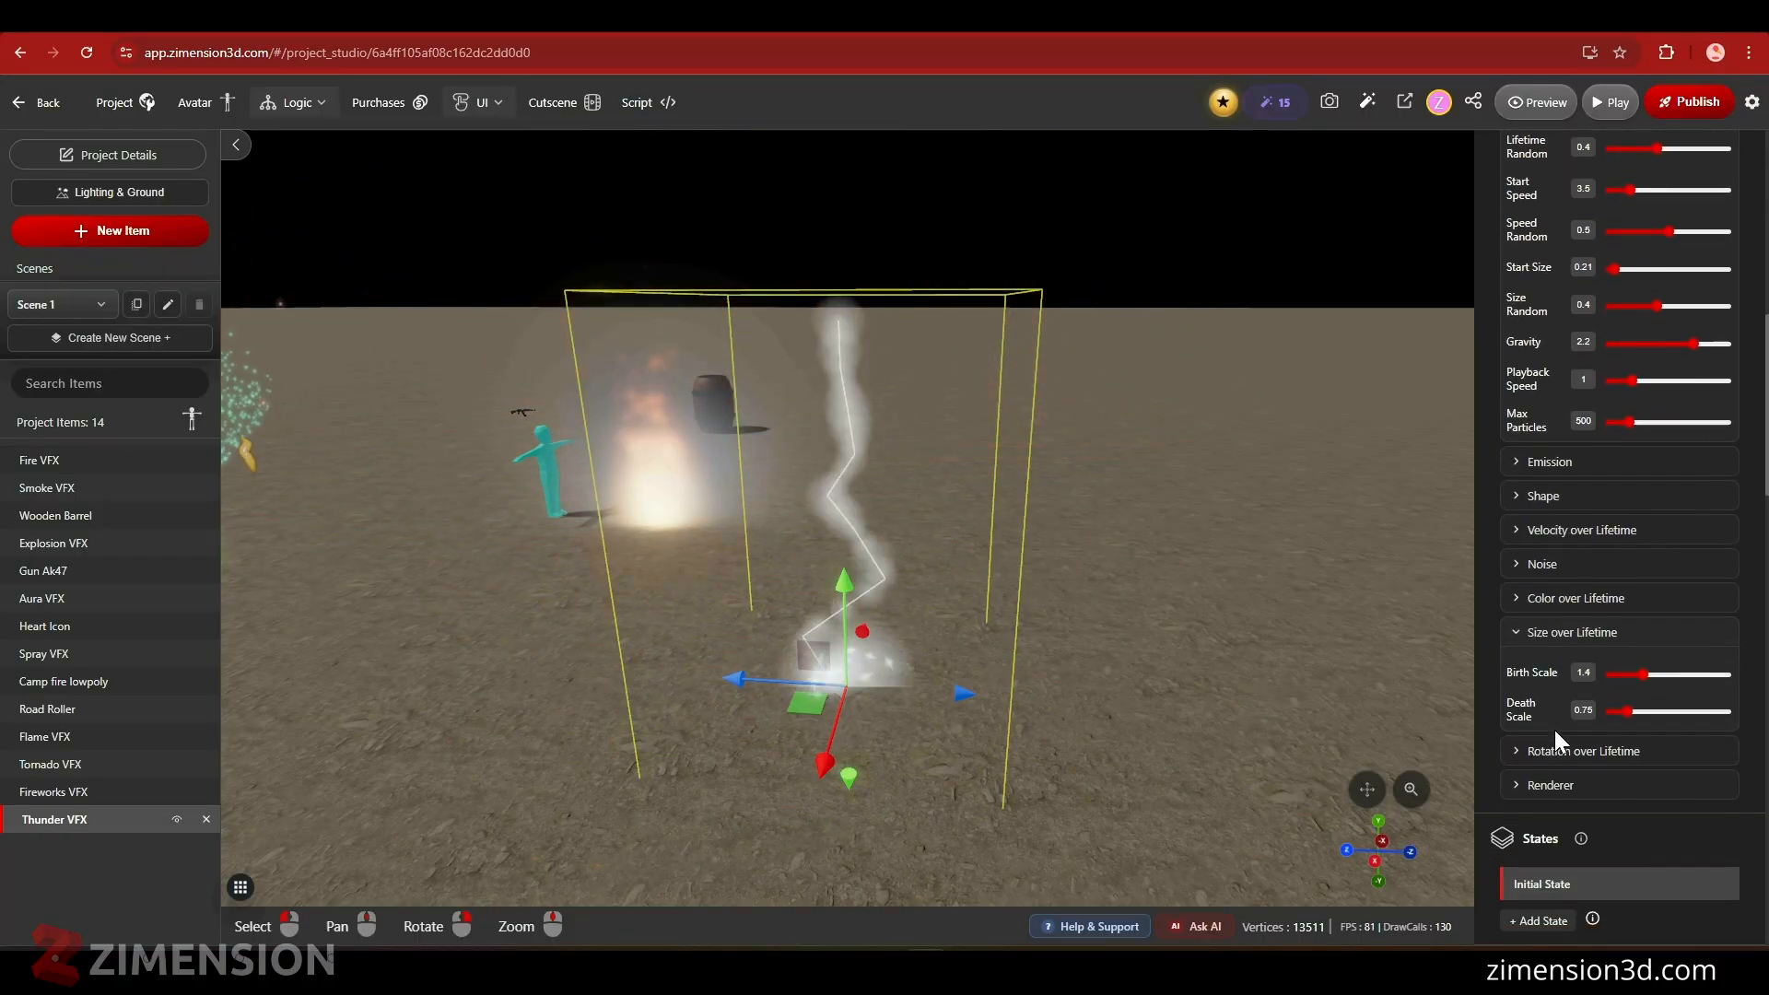
pyautogui.scroll(4, 1579, 643)
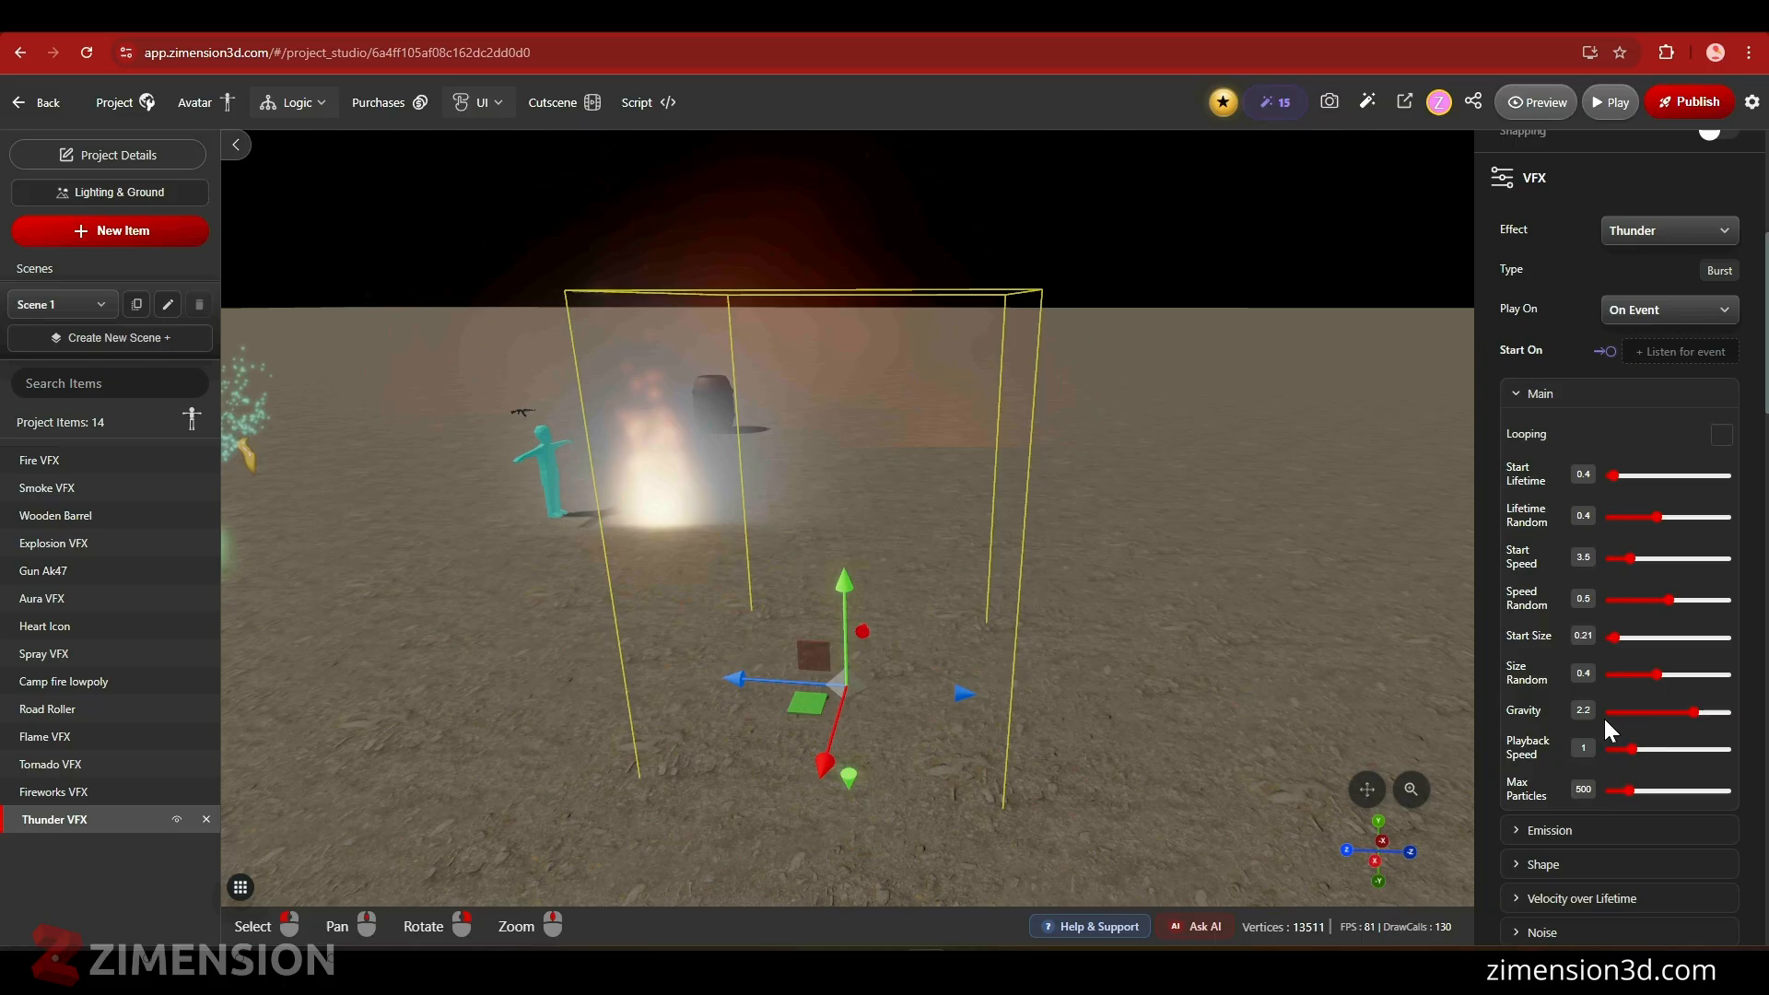
# - Set the Thunder VFX's end color over lifetime to dark teal #158593
pyautogui.scroll(-3, 1573, 705)
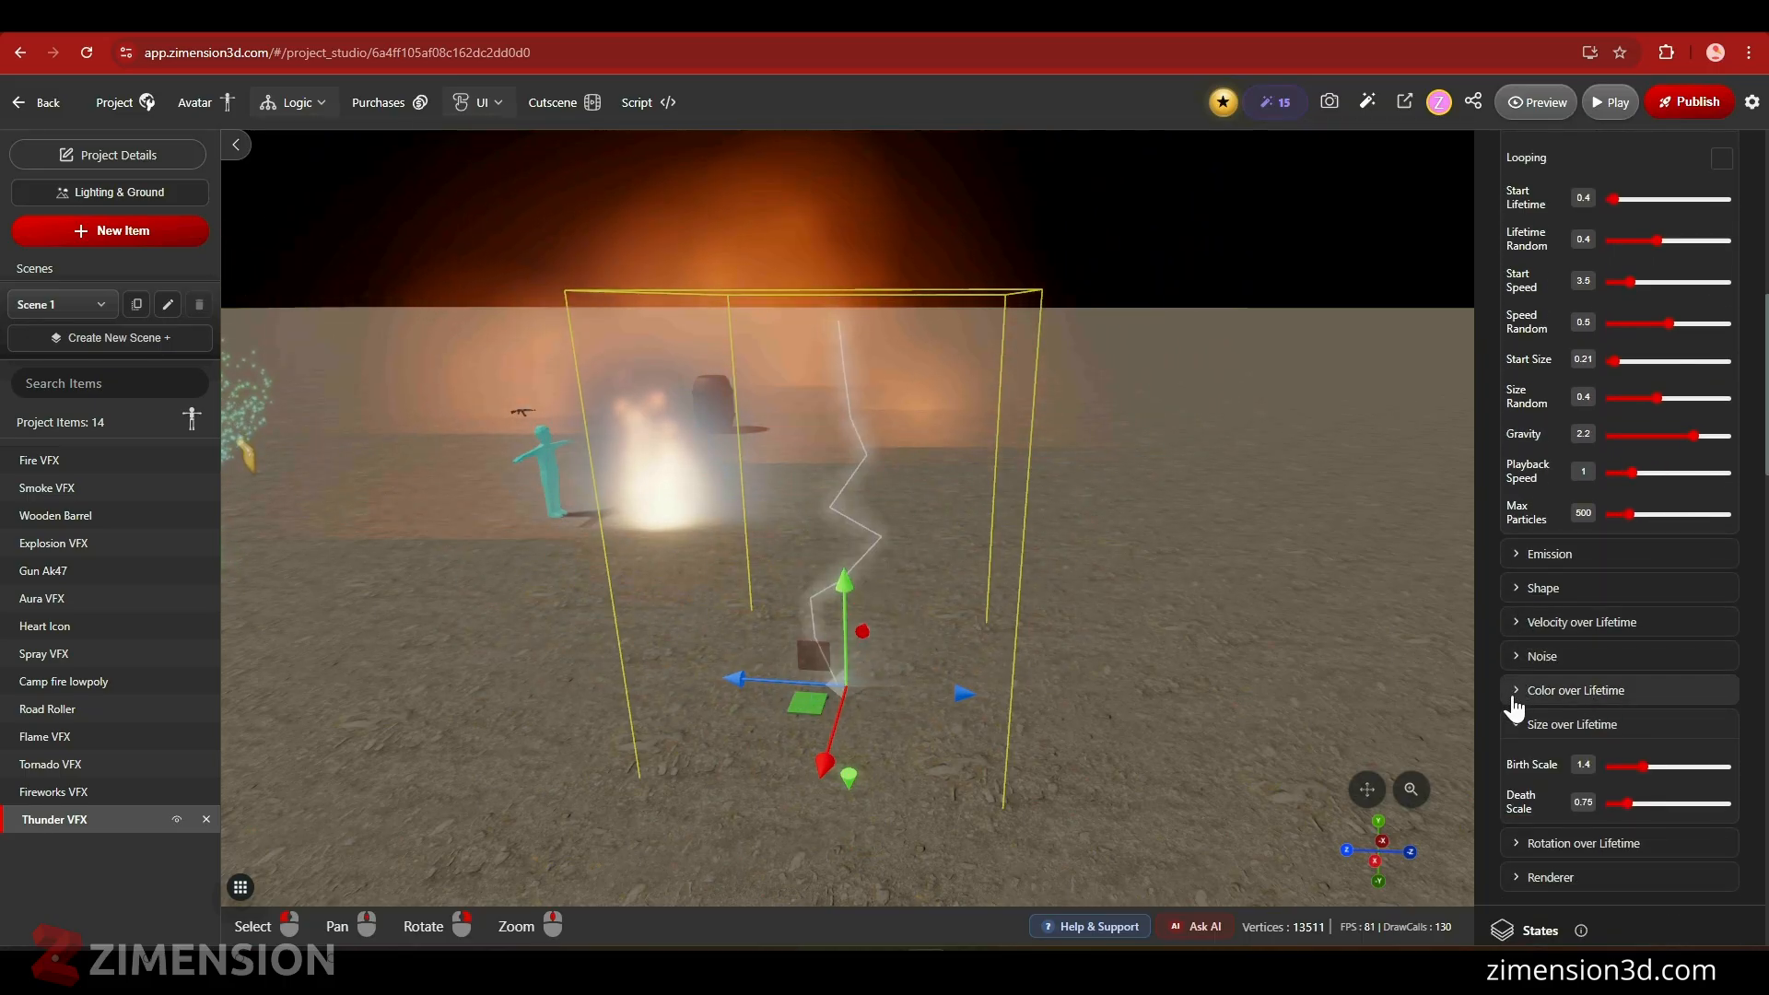
pyautogui.click(1578, 699)
pyautogui.click(1645, 769)
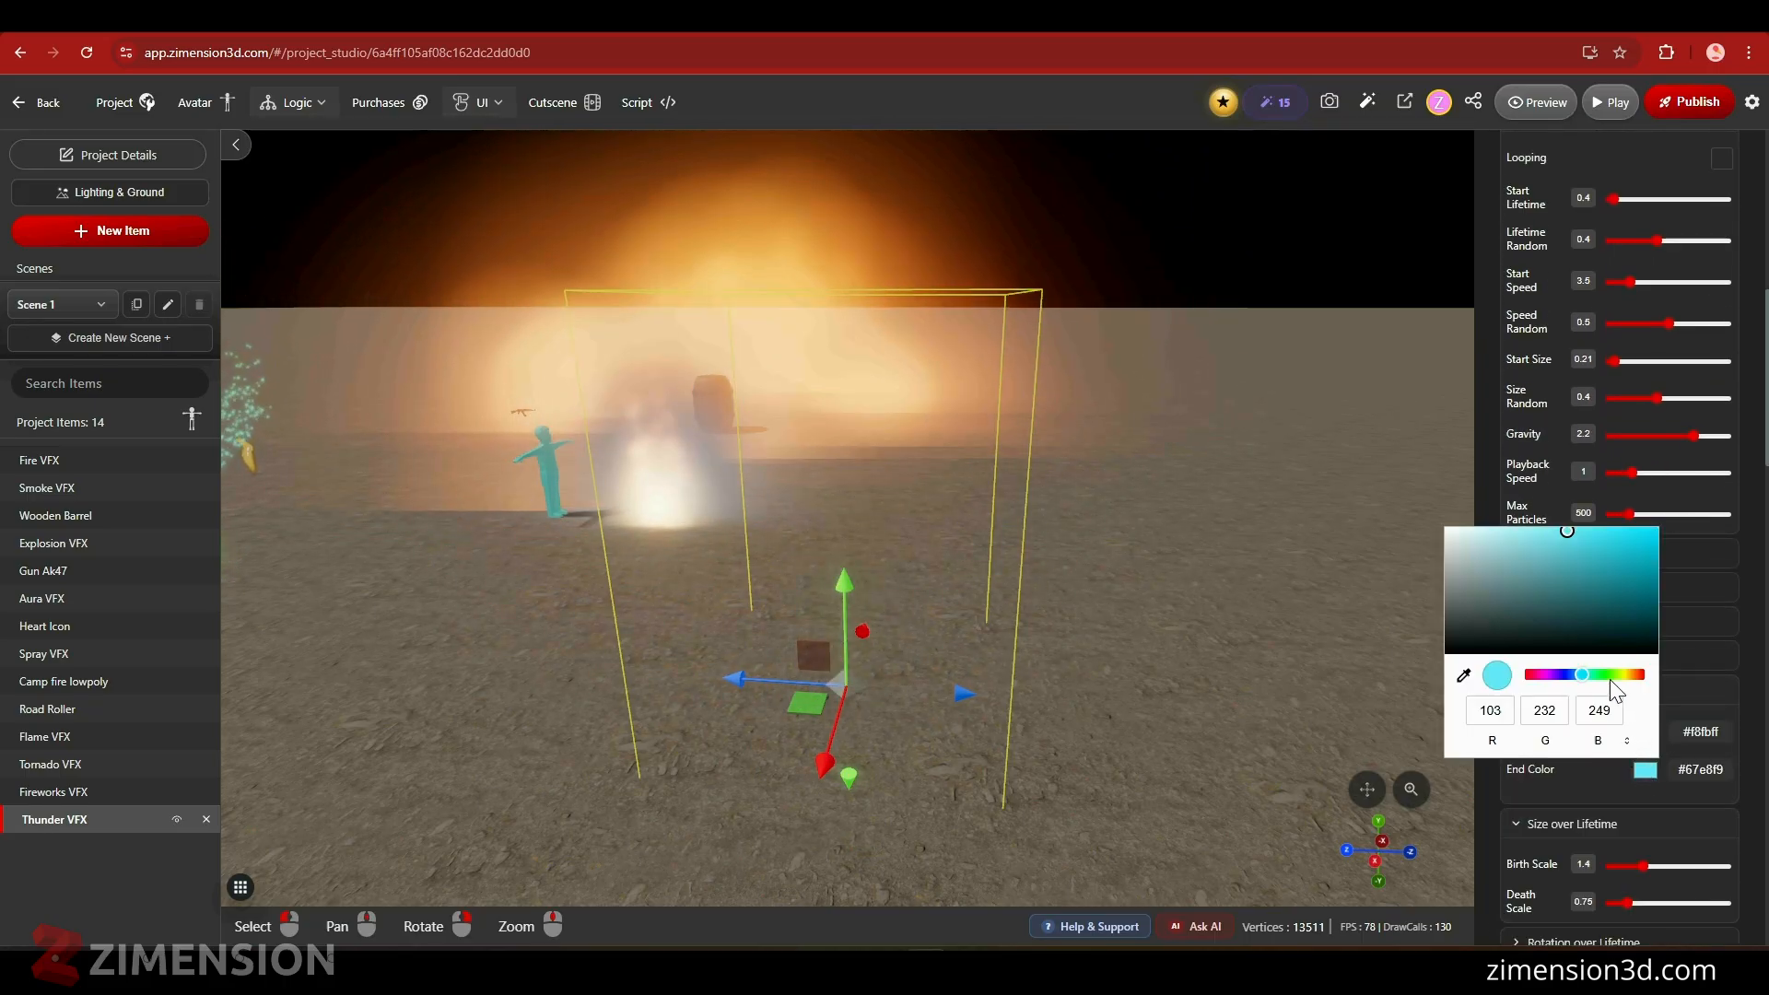
pyautogui.moveTo(1601, 598); pyautogui.dragTo(1625, 580)
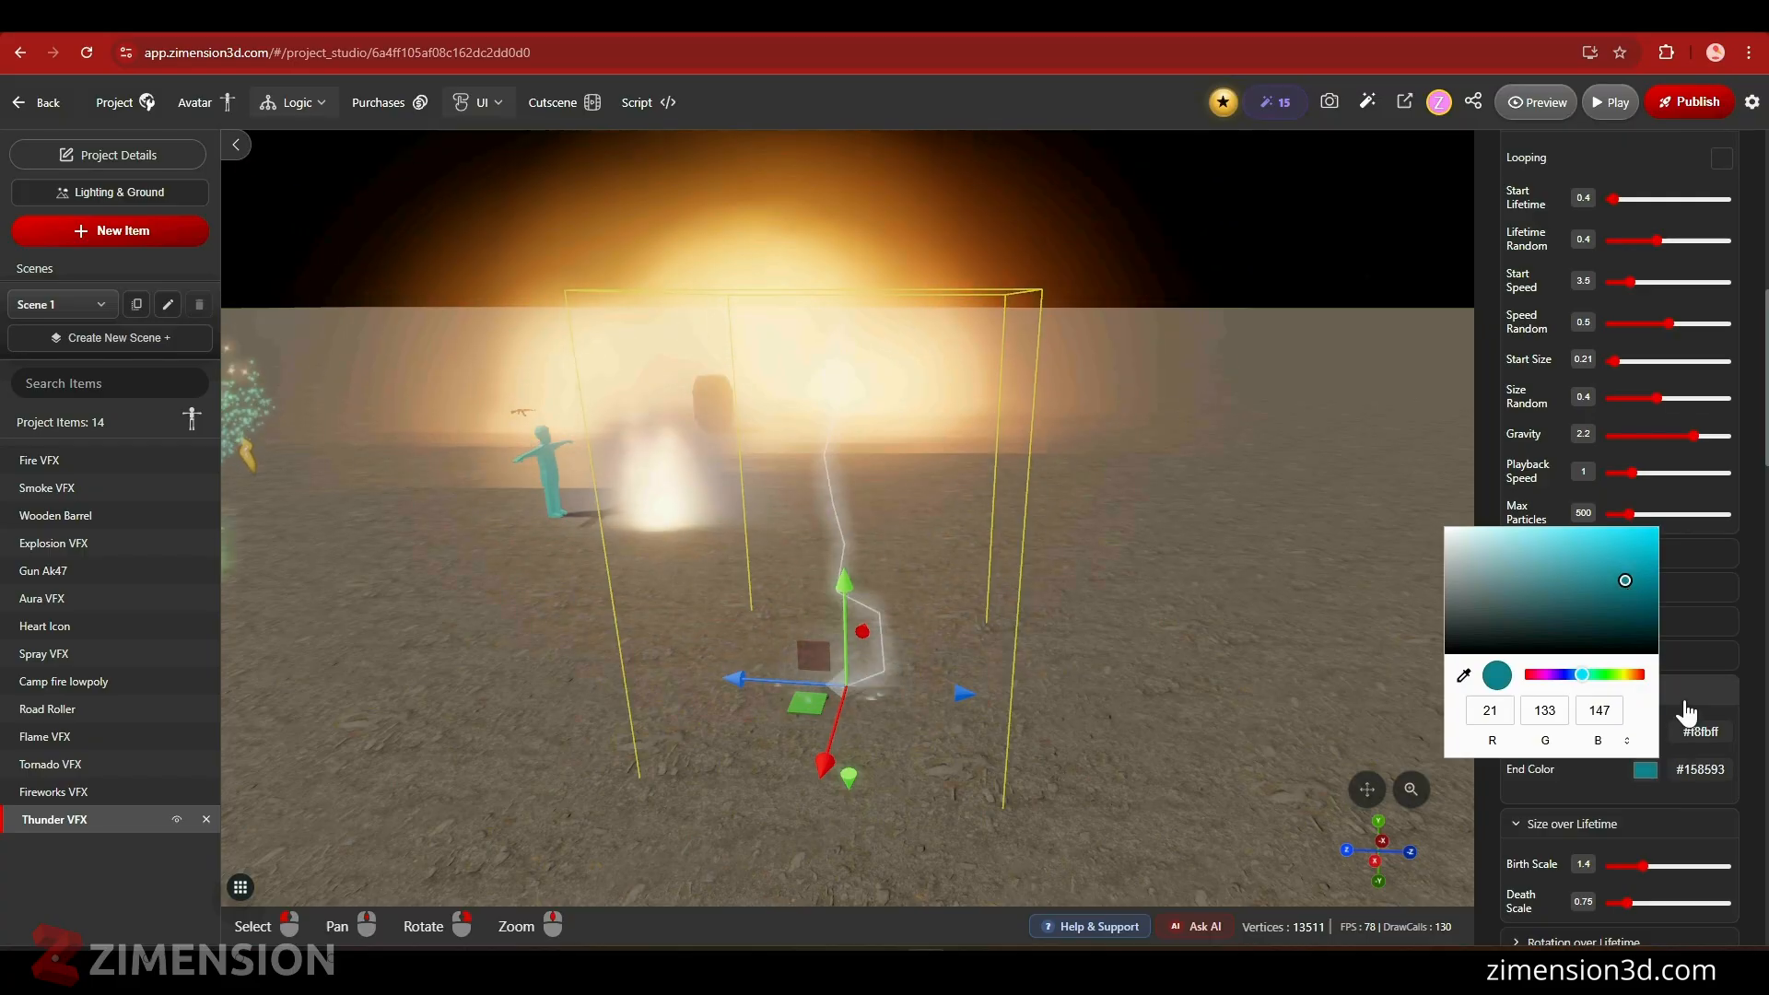
pyautogui.click(1585, 791)
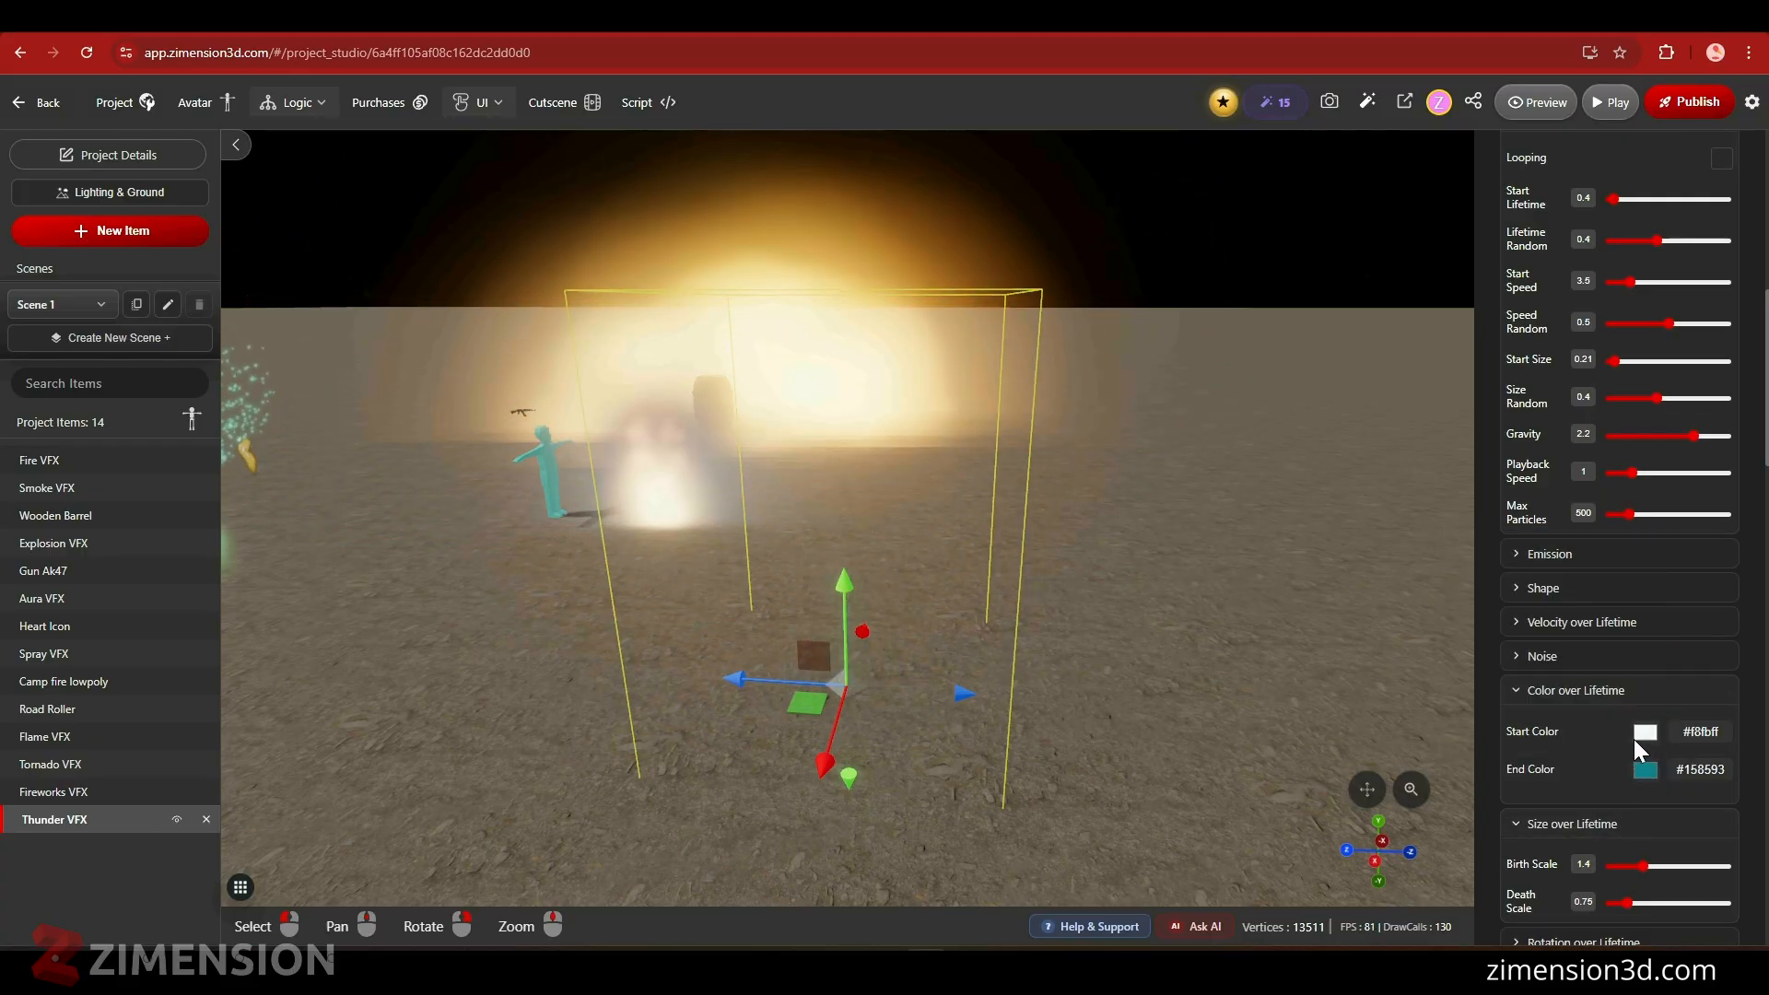
# - Set the Thunder VFX's start color over lifetime to deep blue #006eb3
pyautogui.click(1638, 734)
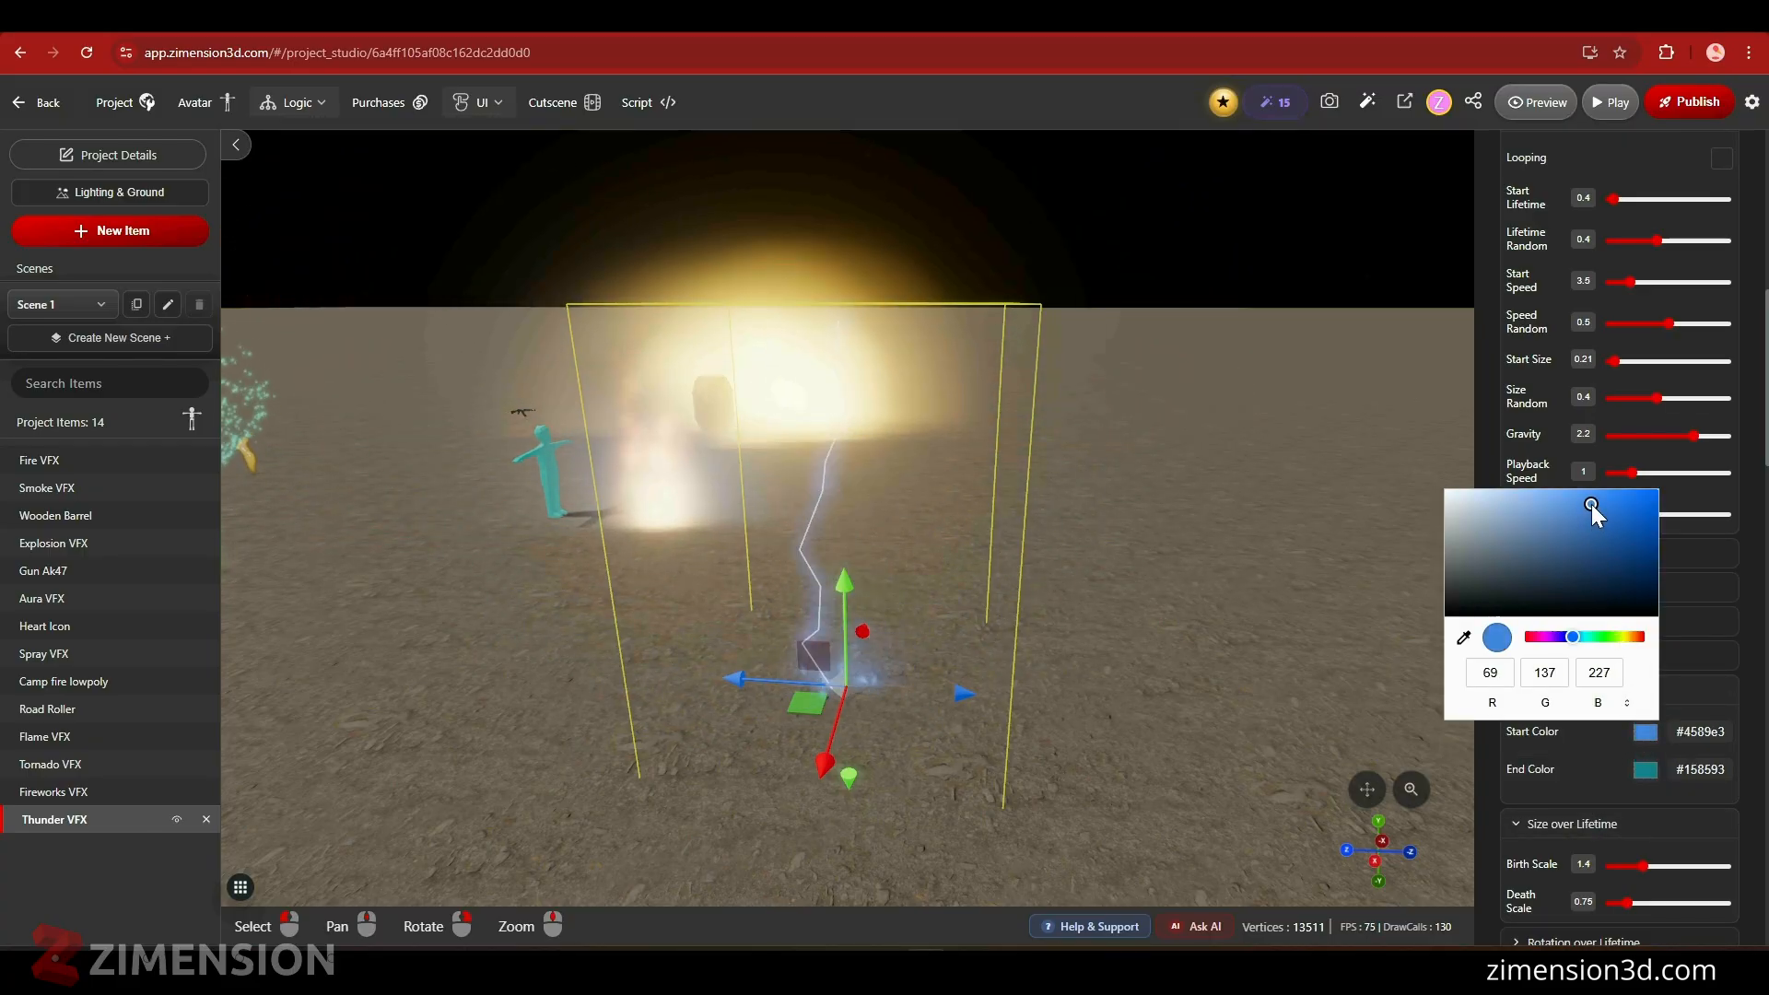
pyautogui.moveTo(1590, 507); pyautogui.dragTo(1584, 507)
pyautogui.moveTo(1572, 636); pyautogui.dragTo(1577, 637)
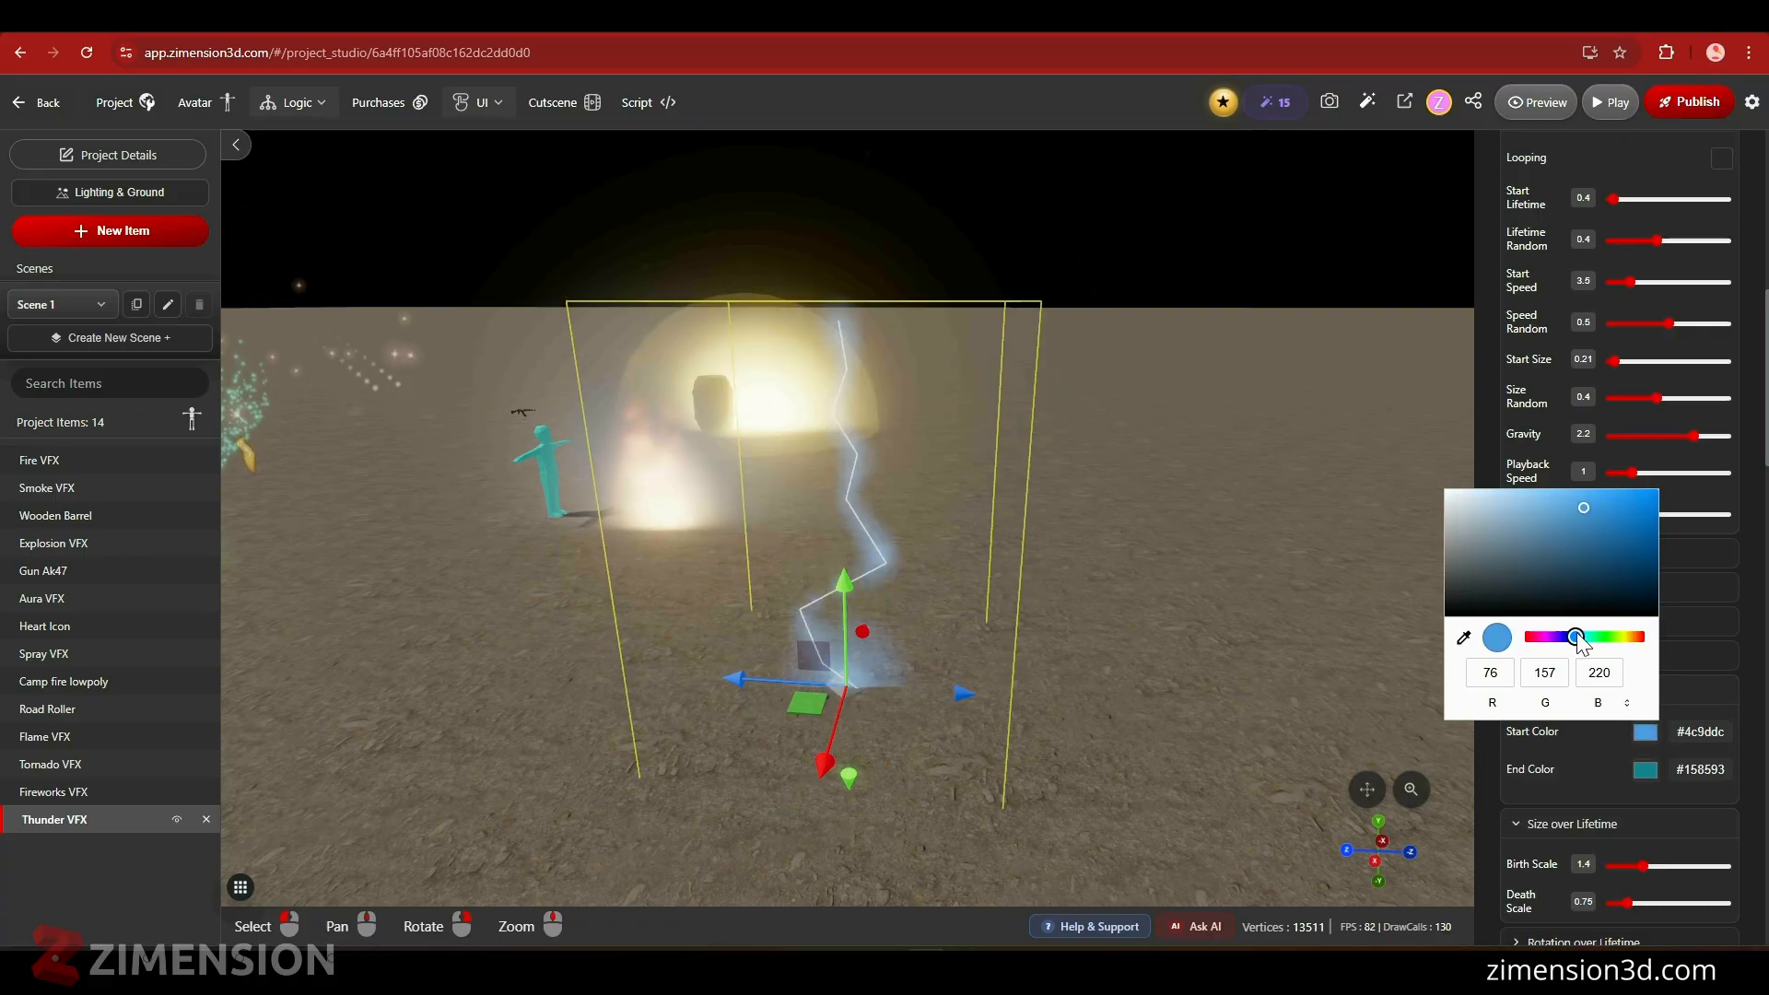
pyautogui.moveTo(1587, 505); pyautogui.dragTo(1659, 529)
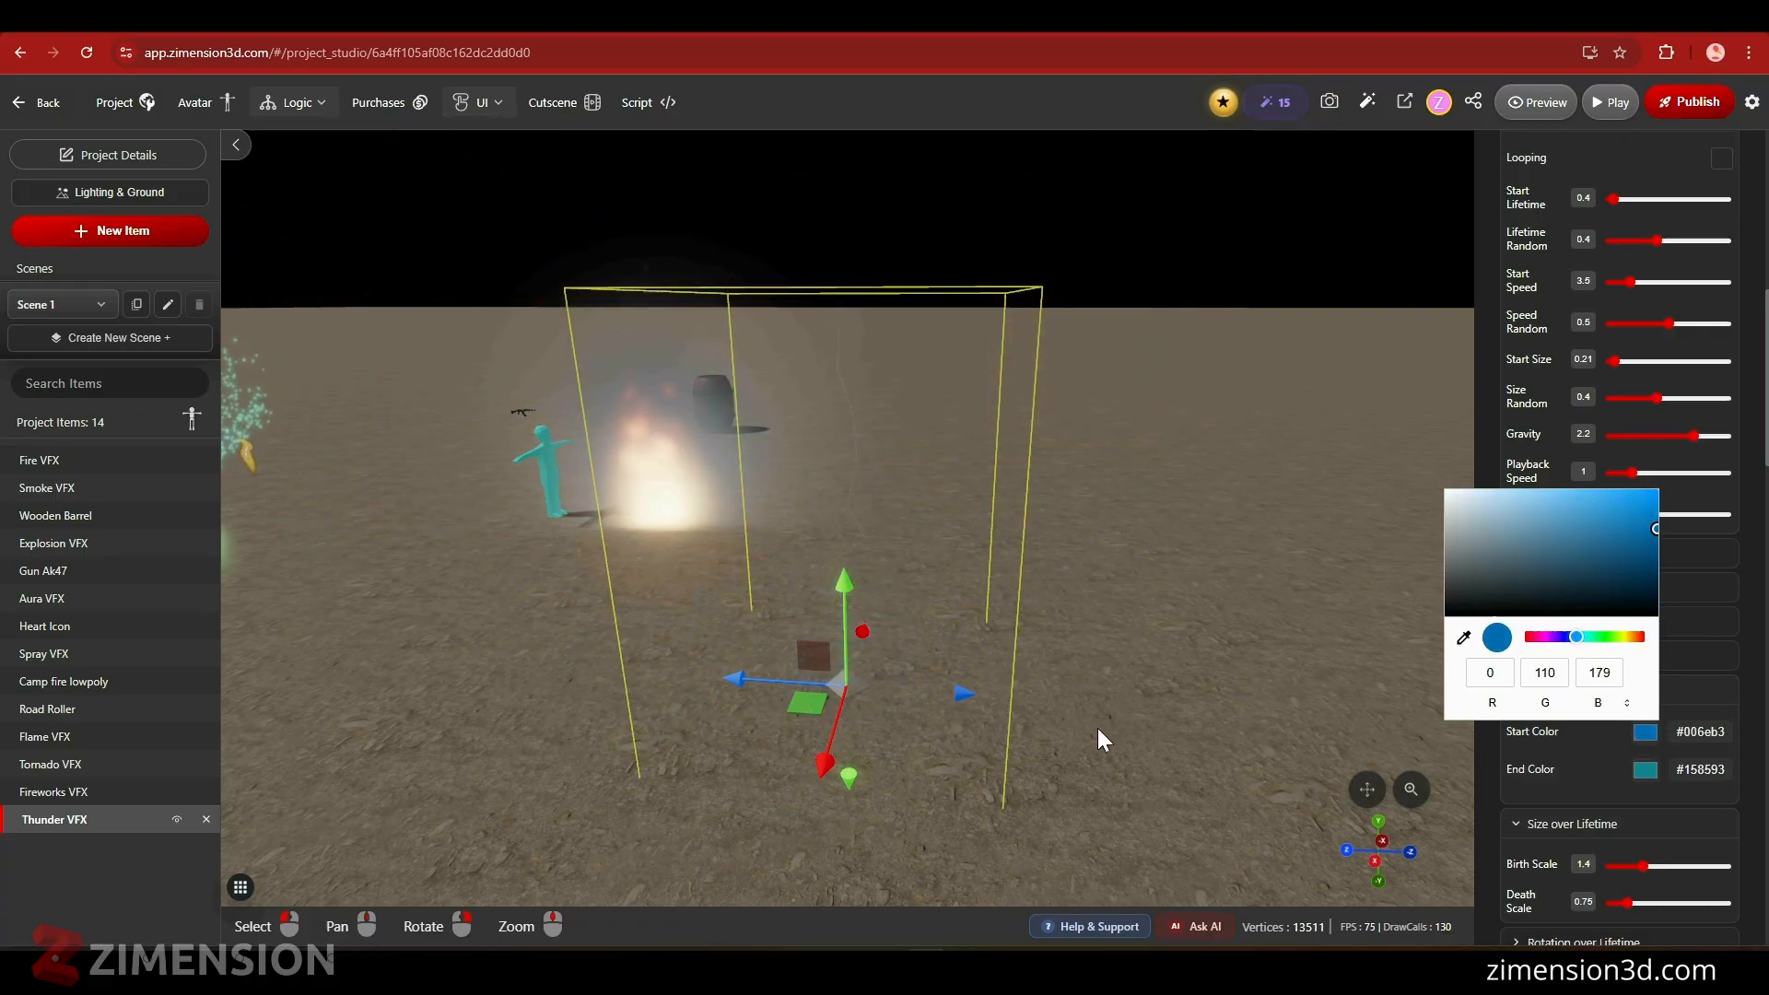
# - Open the project's lighting and ground settings
pyautogui.moveTo(1098, 728); pyautogui.dragTo(1121, 726)
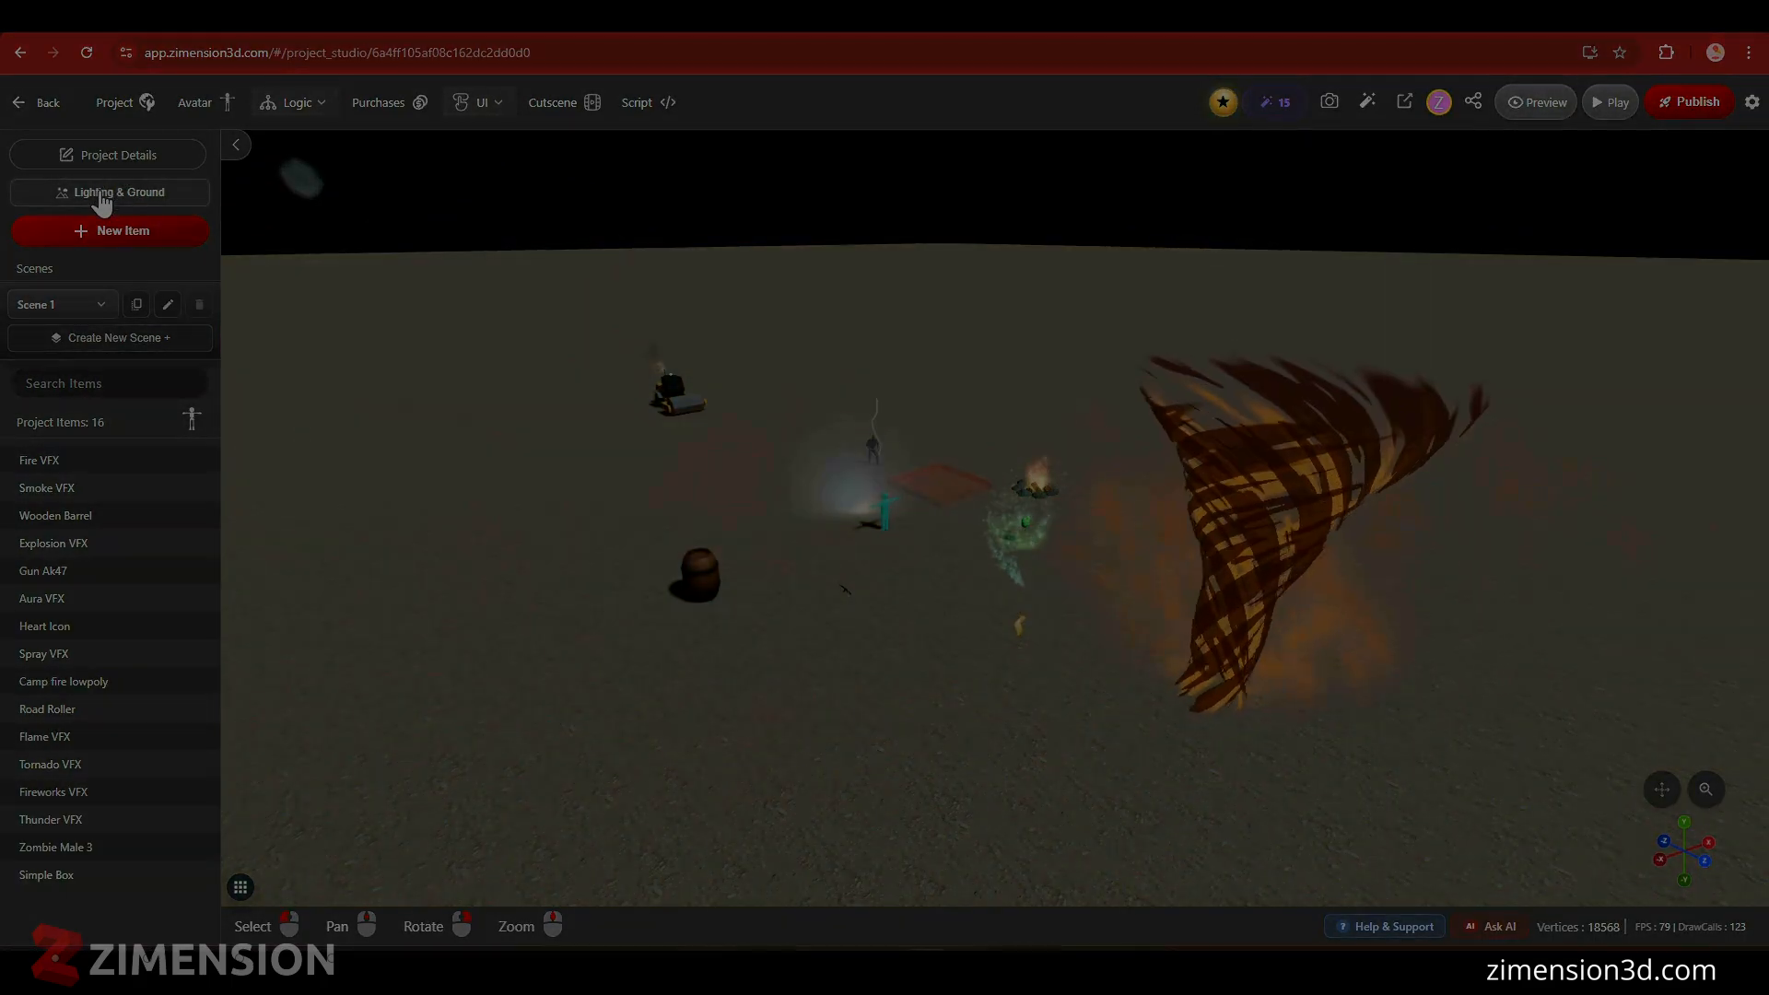
pyautogui.click(60, 193)
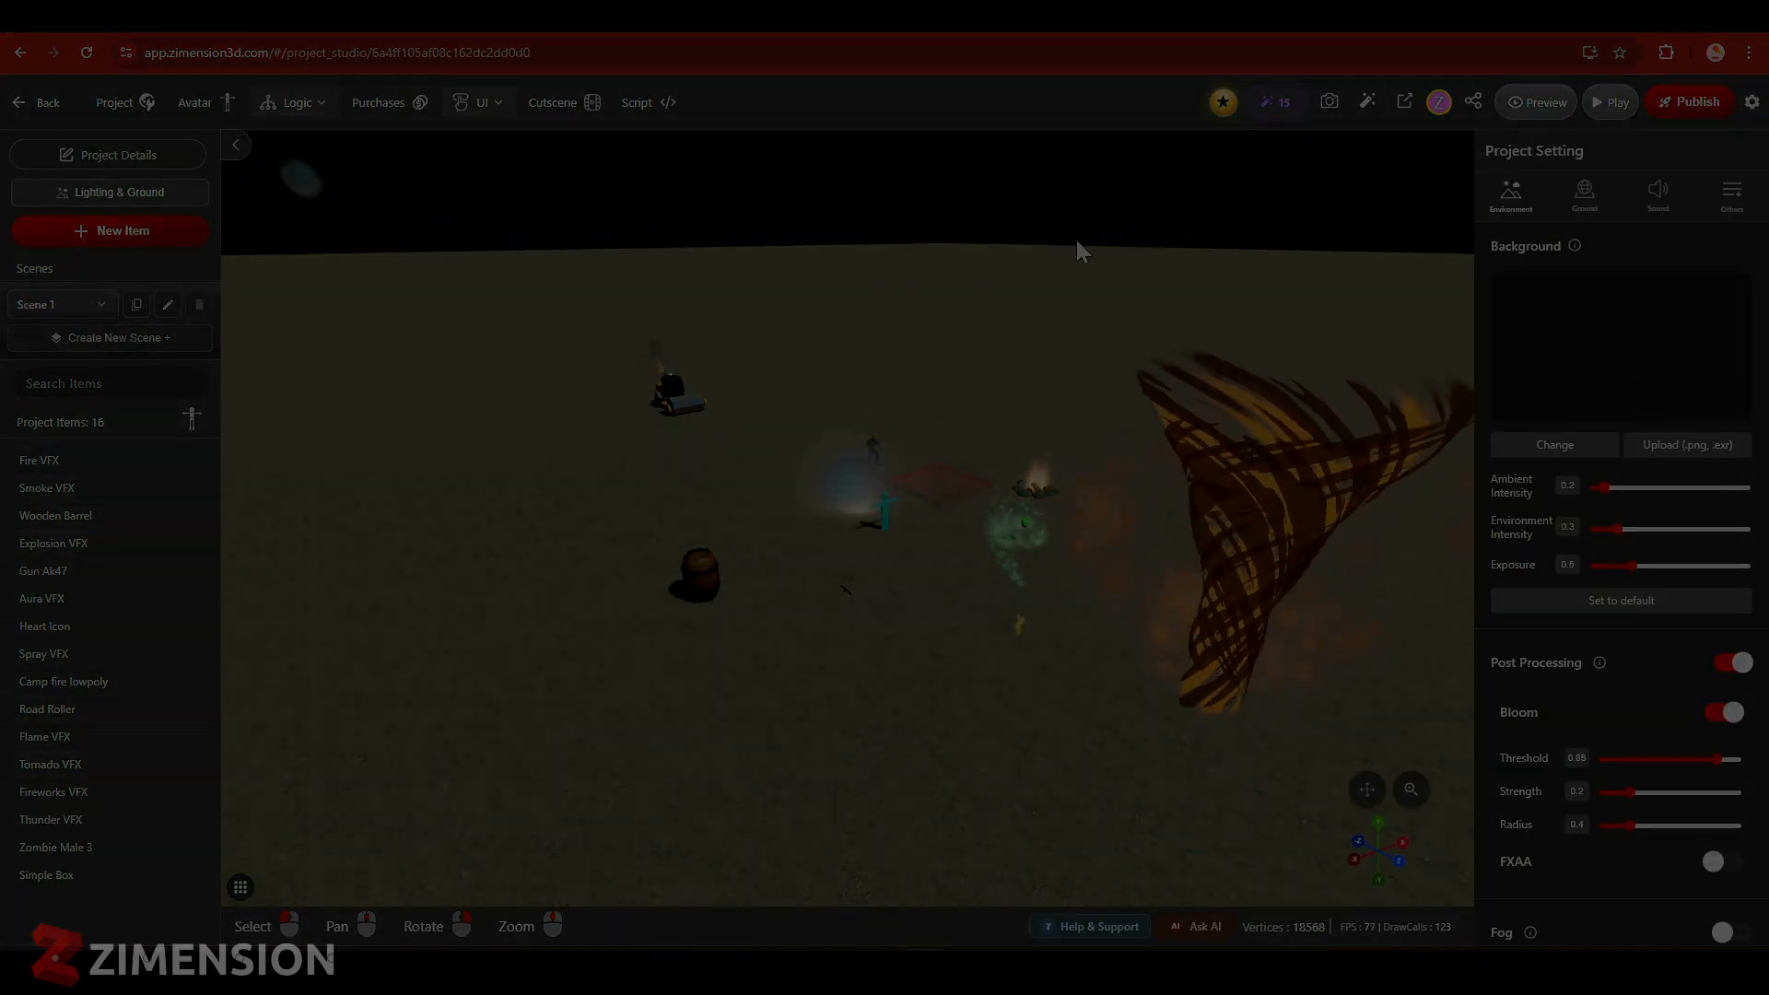